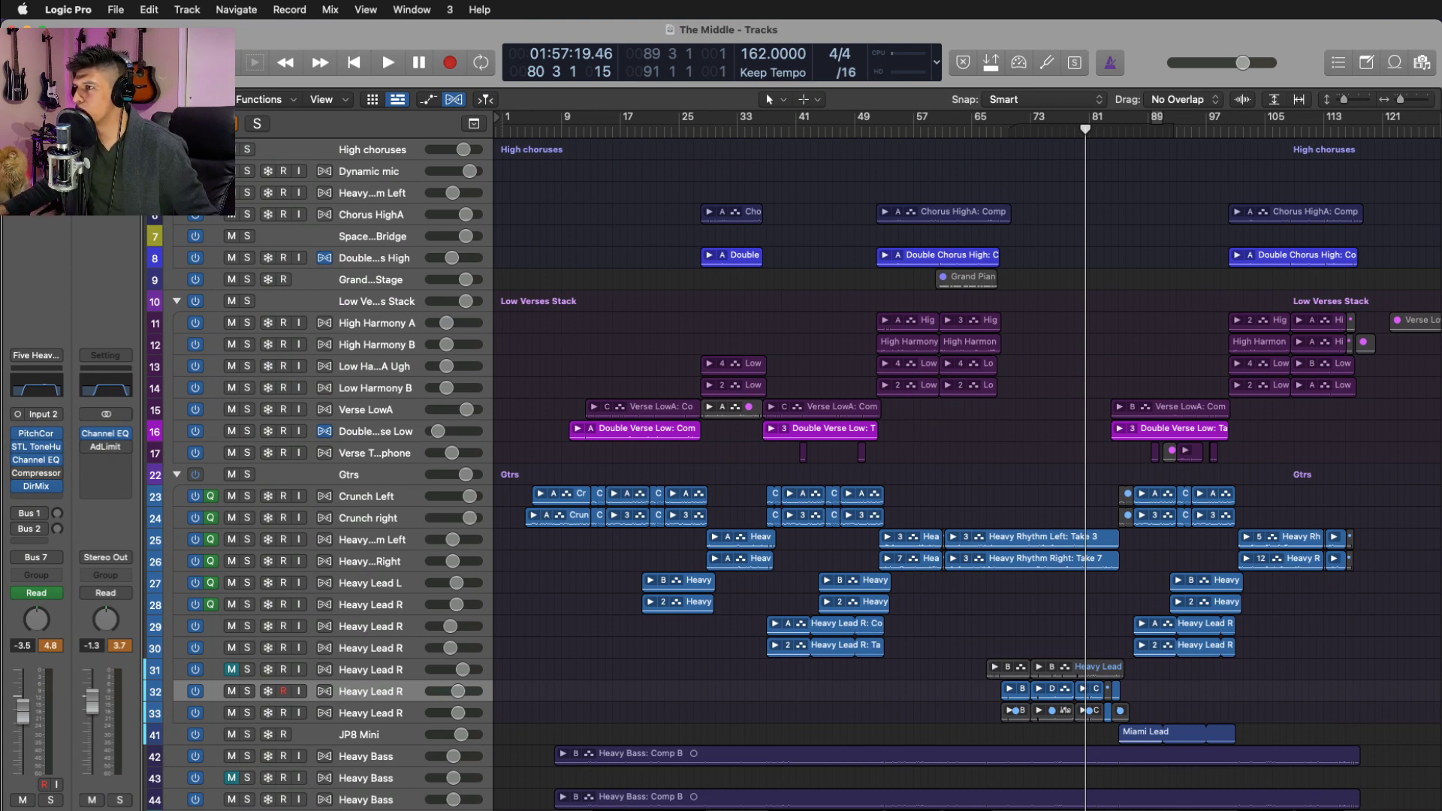
- Return to the Logic Pro project and play the song from bar 13
key(super+Tab)
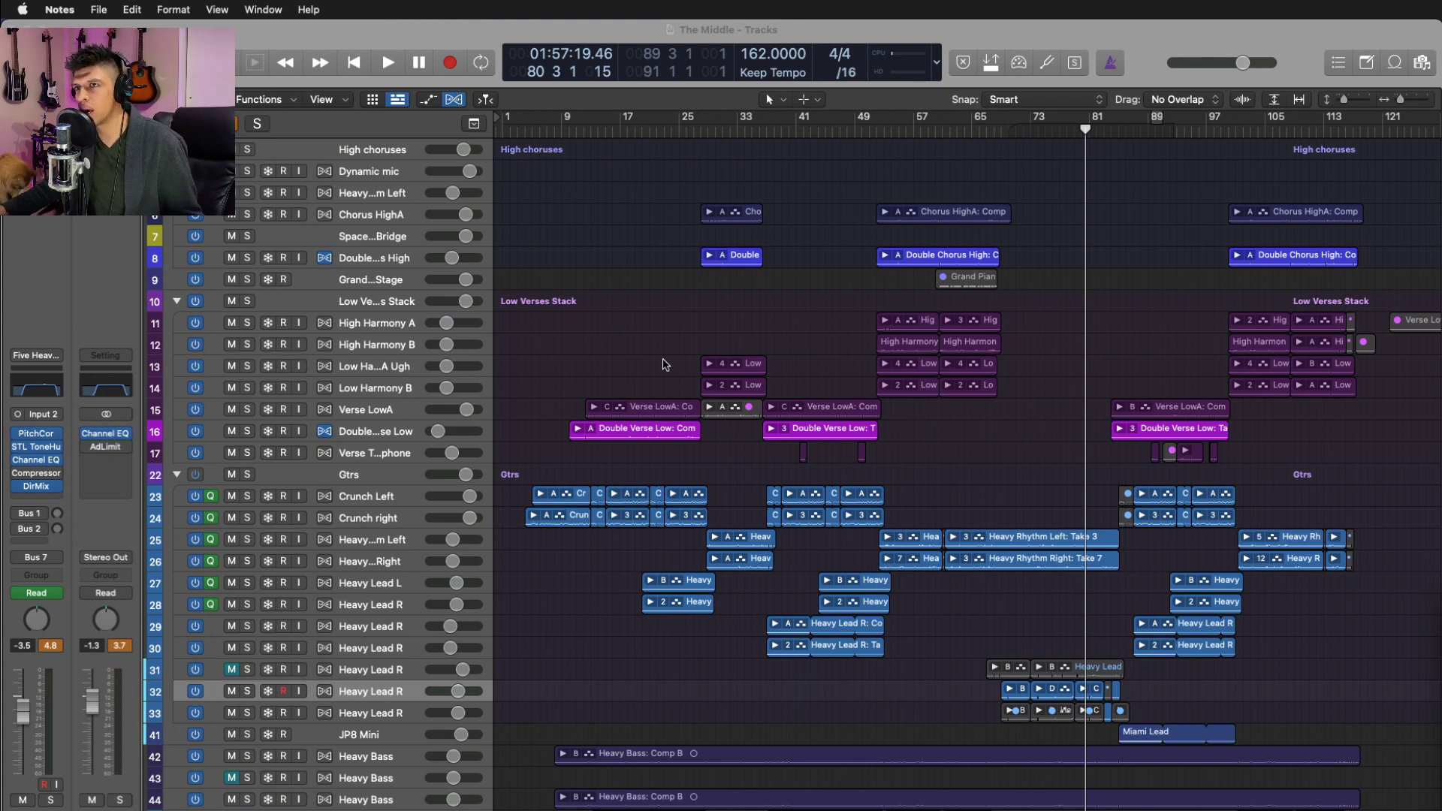
click(661, 365)
scroll(660, 365, down, 2)
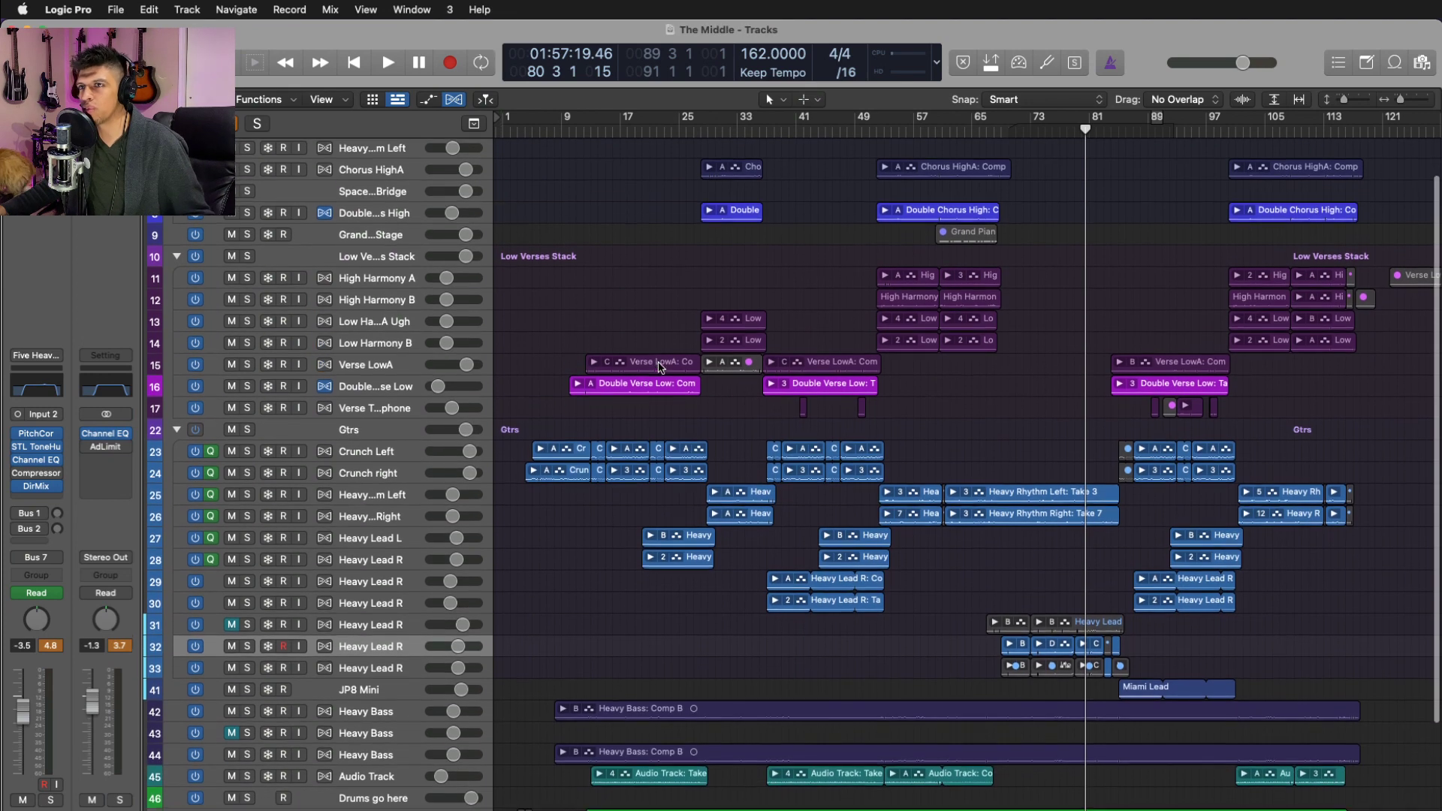
drag(569, 129, 590, 132)
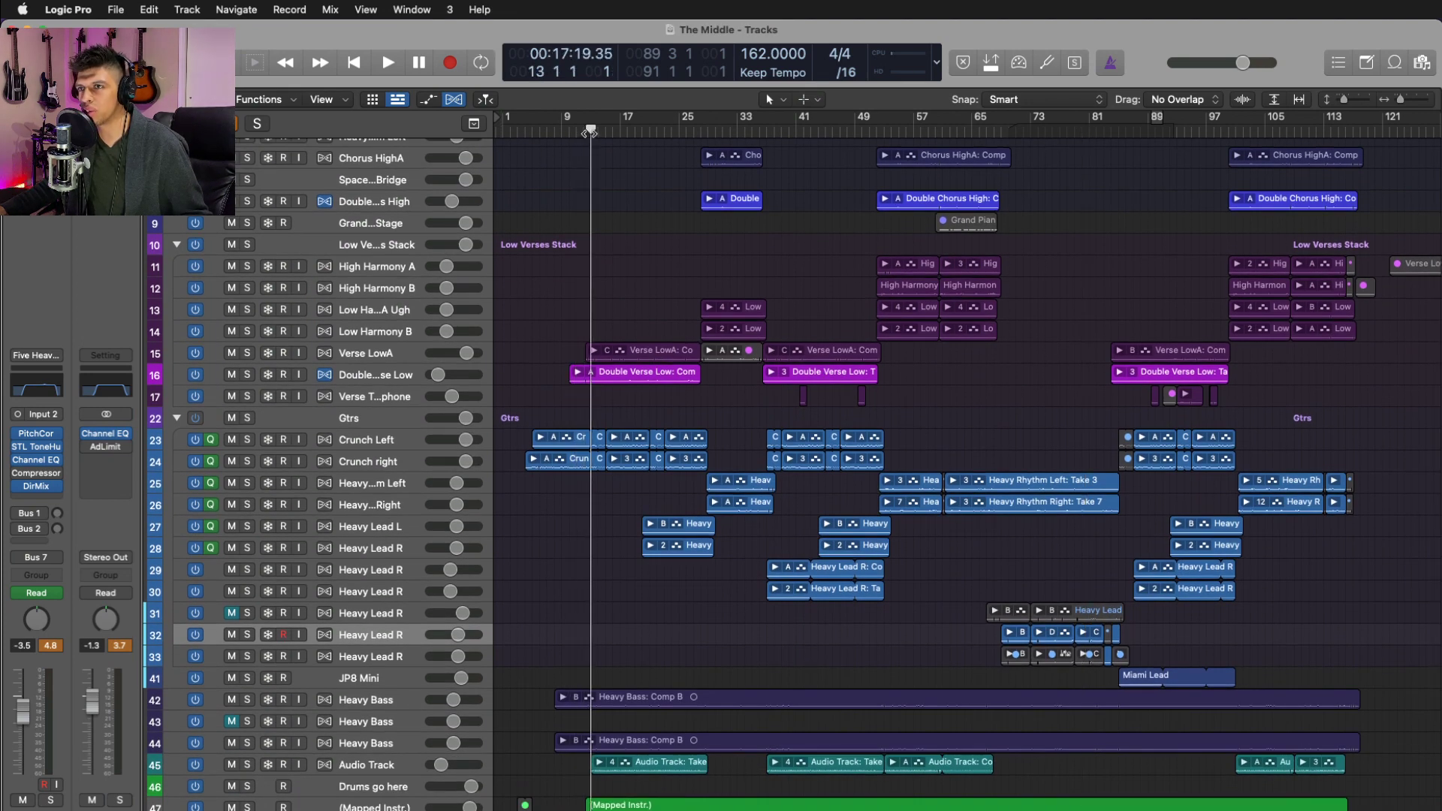
key(space)
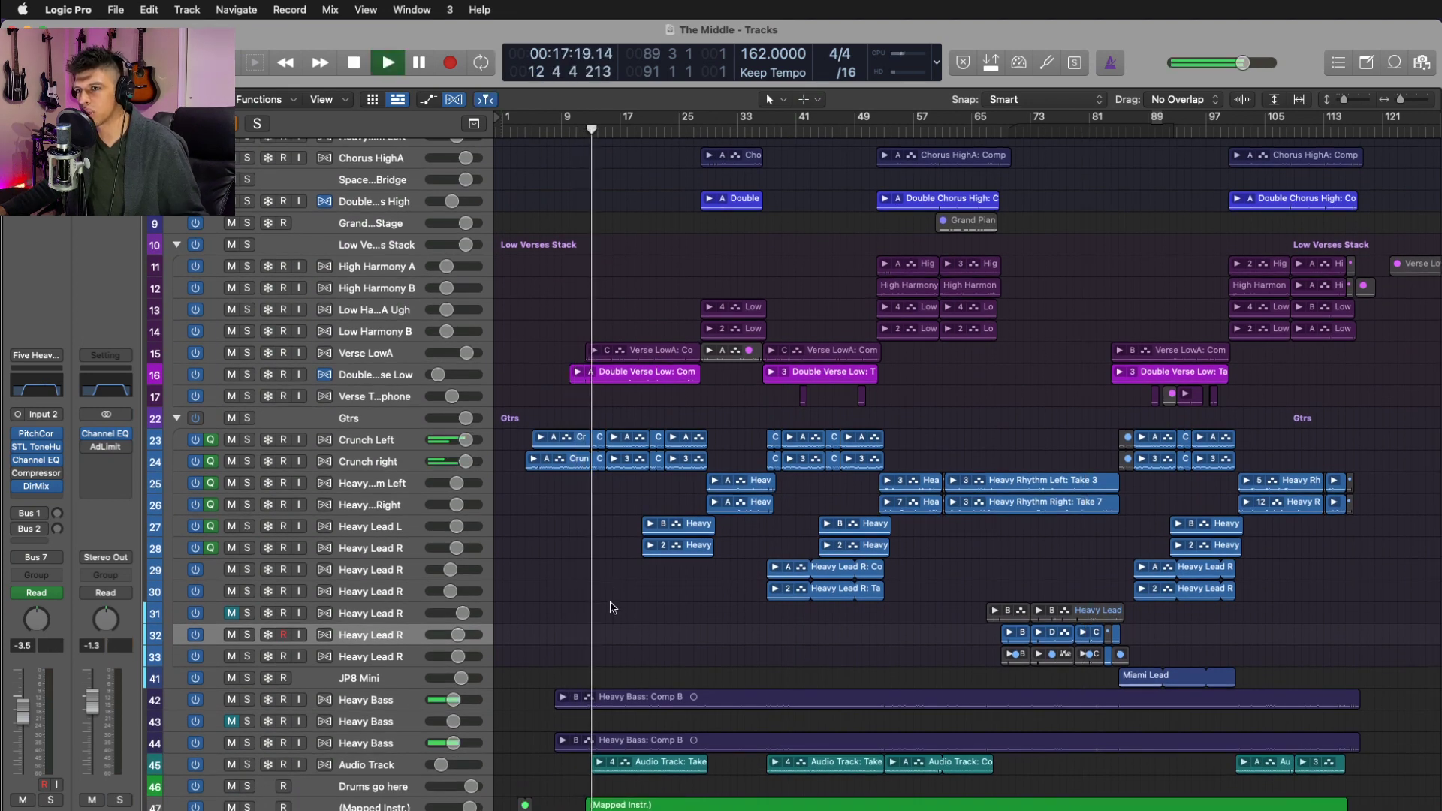
ctrl+alt+click(640, 573)
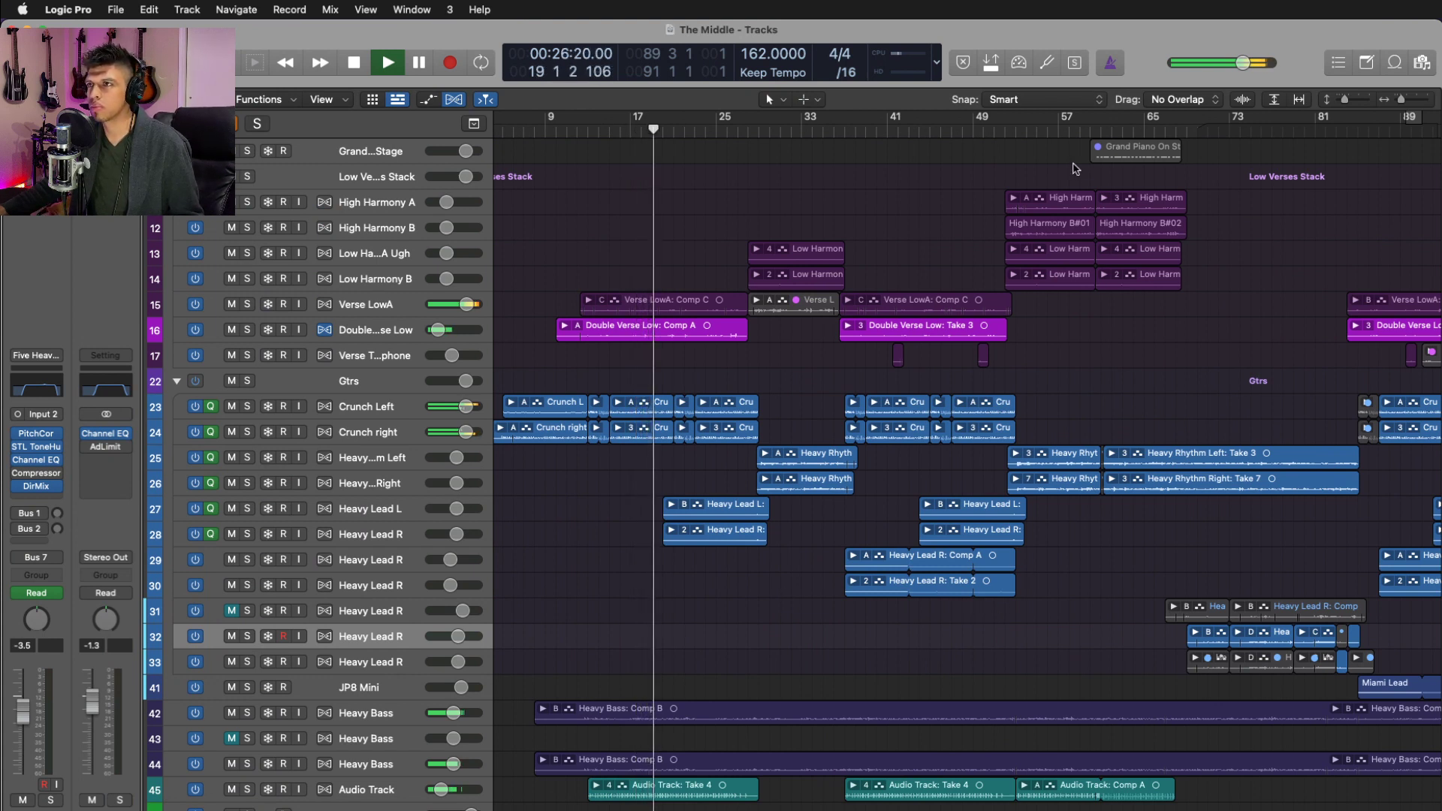
- Continue playback from bar 52, audition the Heavy Lead R part from about bar 68, and stop playback
click(1006, 132)
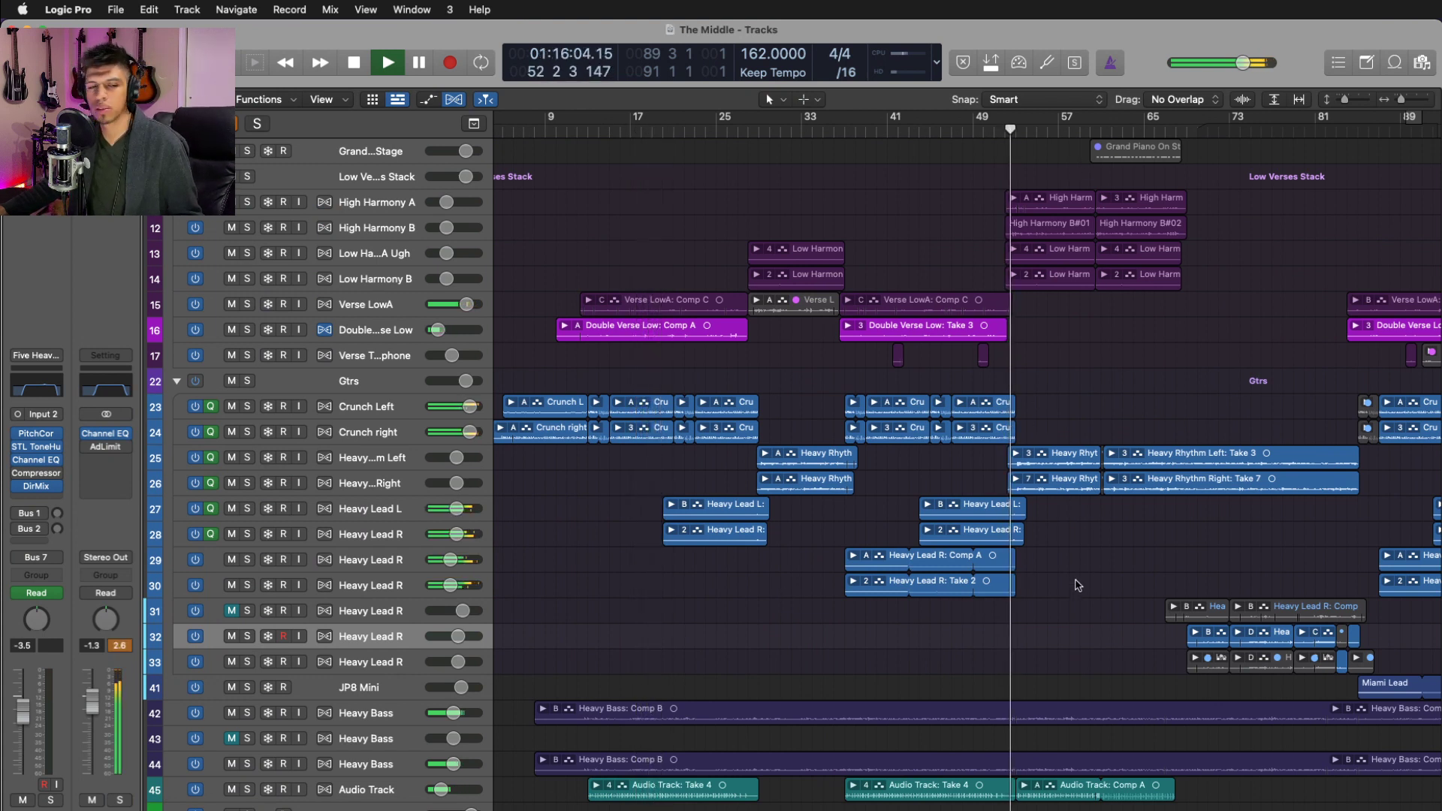
scroll(1088, 593, right, 6)
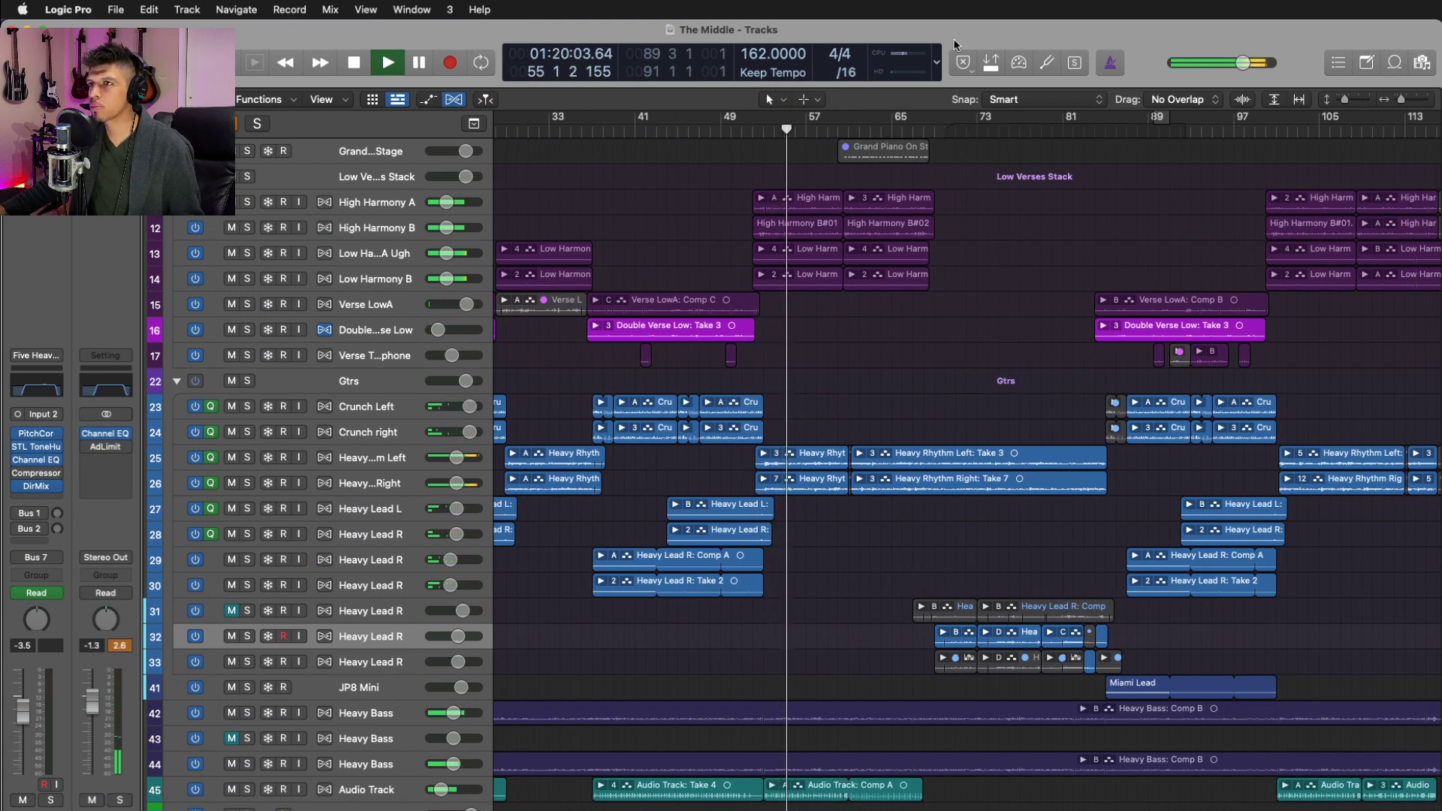
click(936, 136)
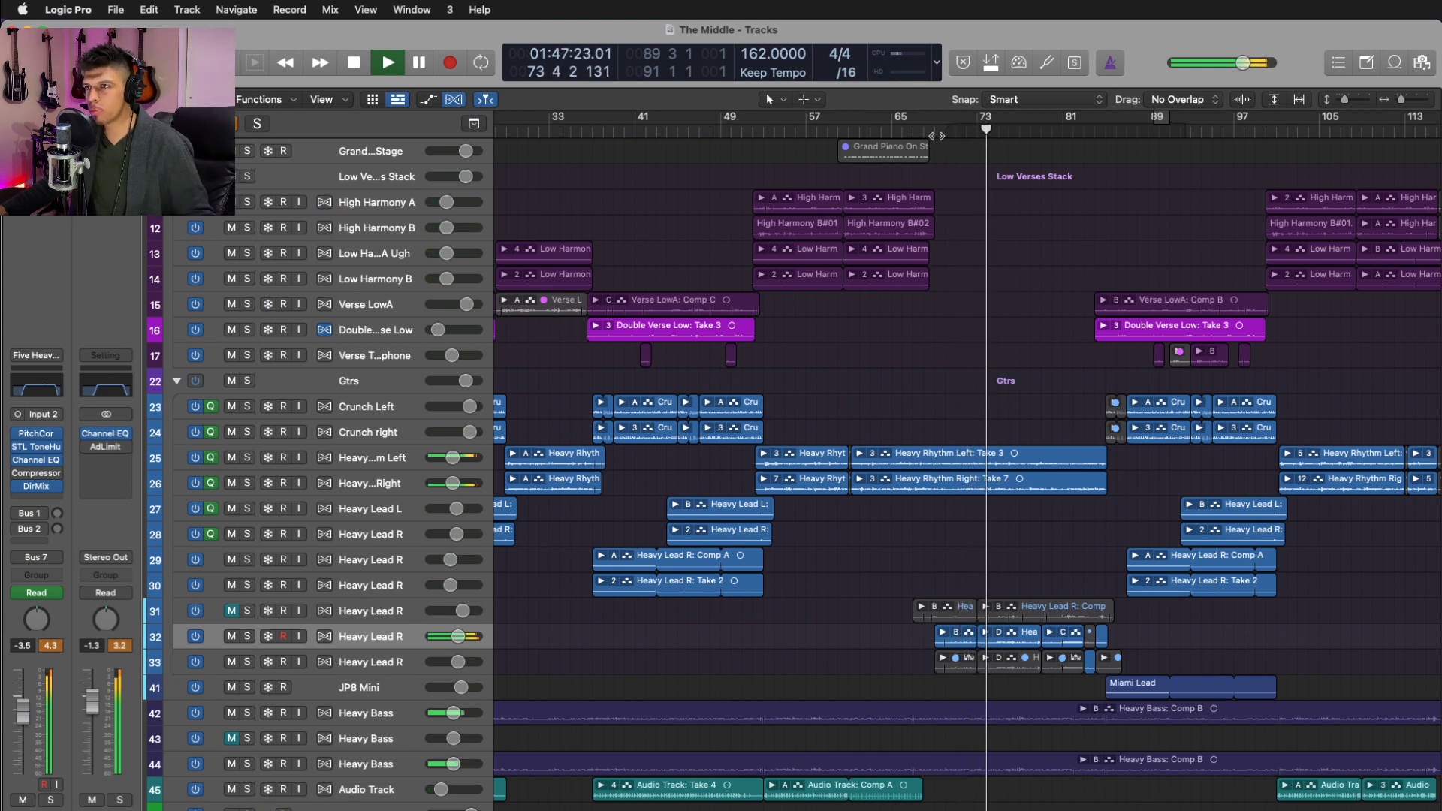
key(space)
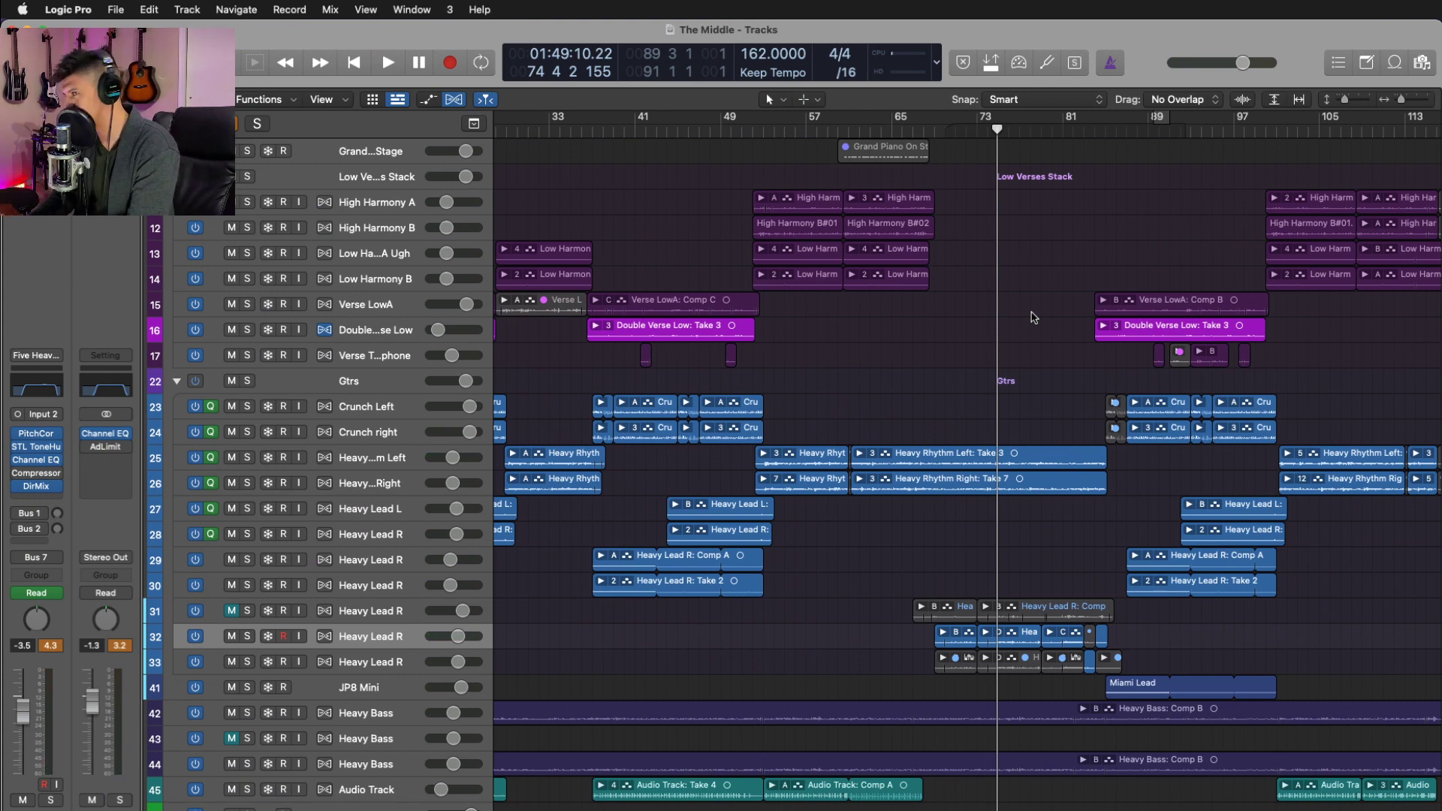
- Place the playhead near bar 5 and examine the guitar and vocal tracks' regions and waveforms up close
scroll(1032, 319, up, 3)
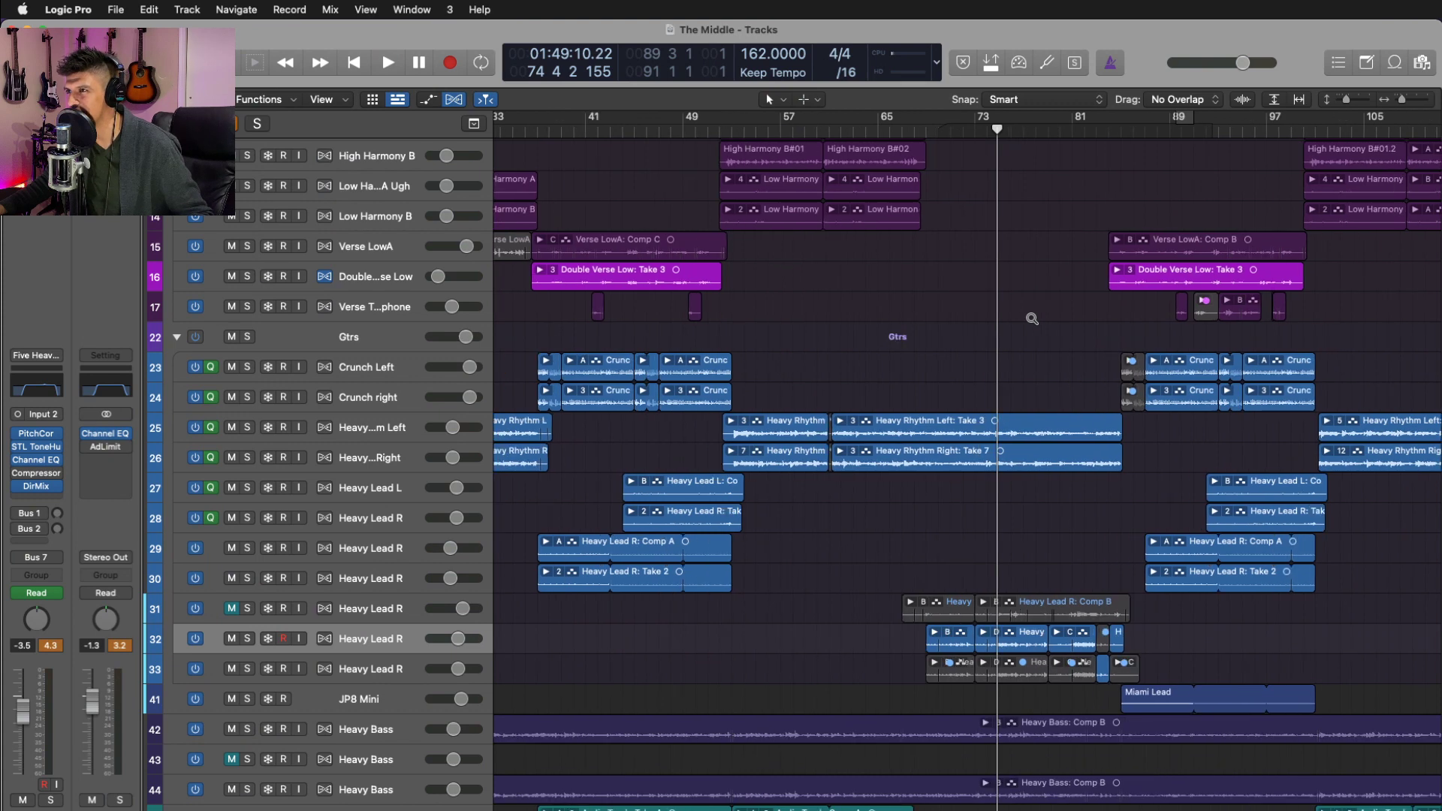
scroll(1032, 320, left, 8)
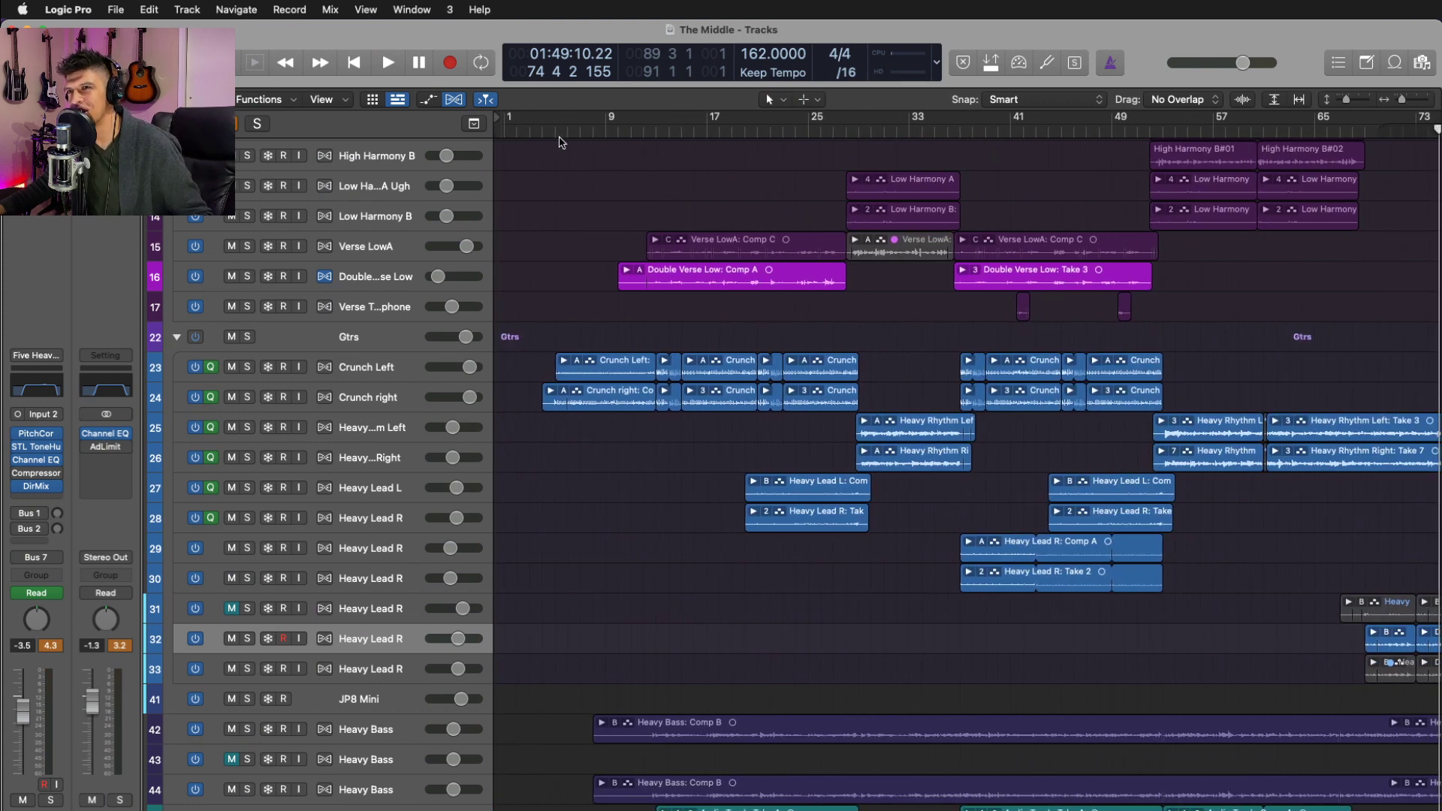
click(560, 133)
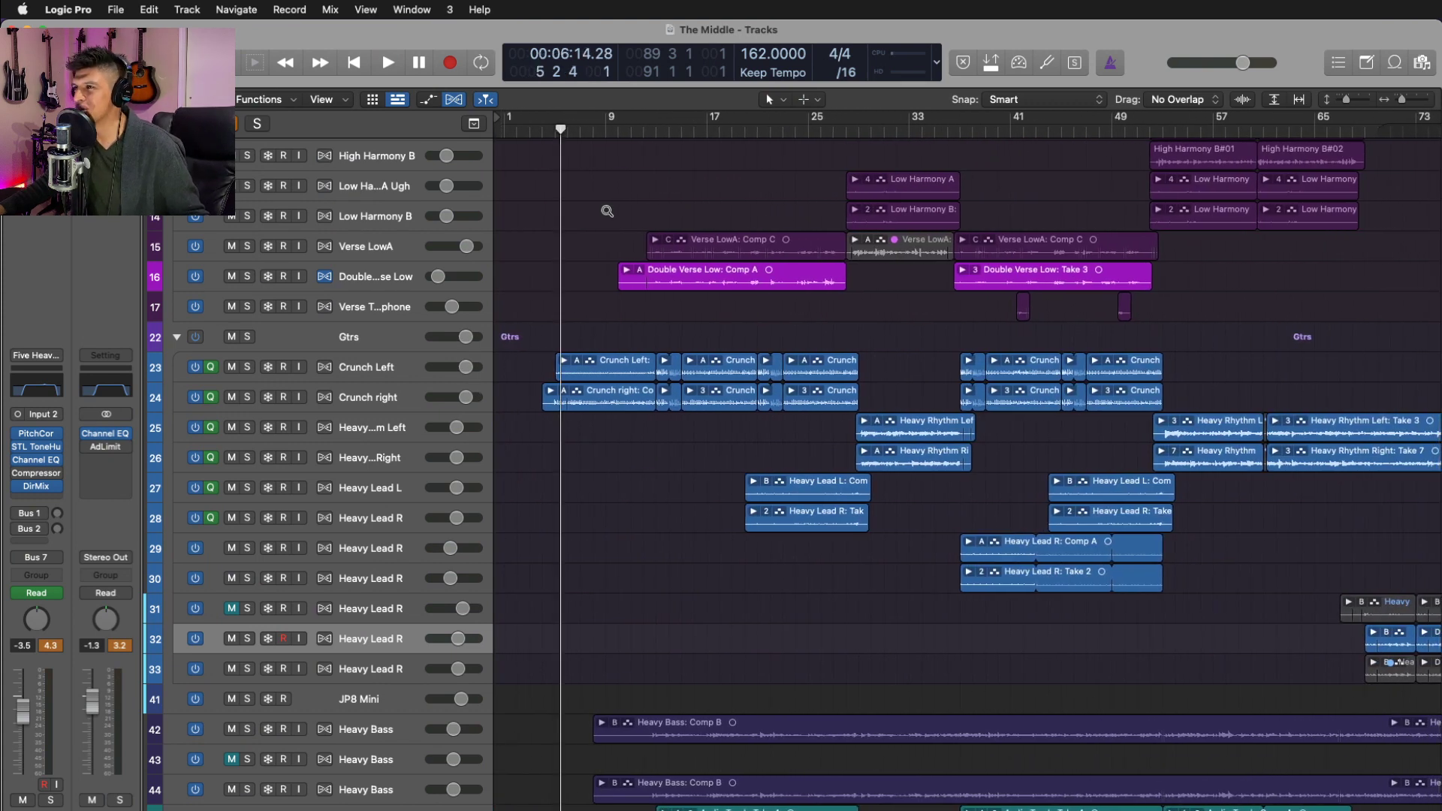
scroll(607, 211, up, 3)
scroll(607, 211, up, 3)
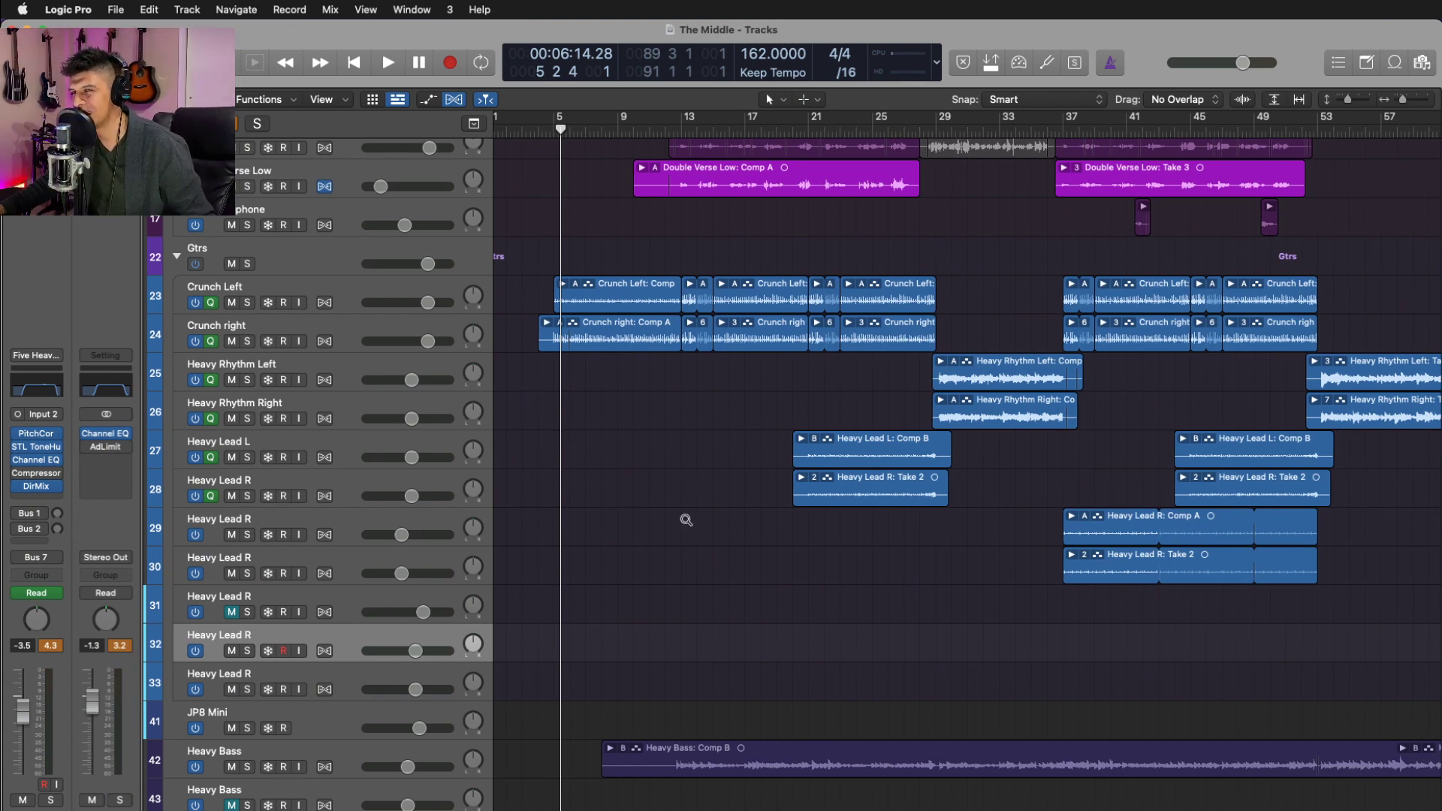
scroll(685, 520, up, 3)
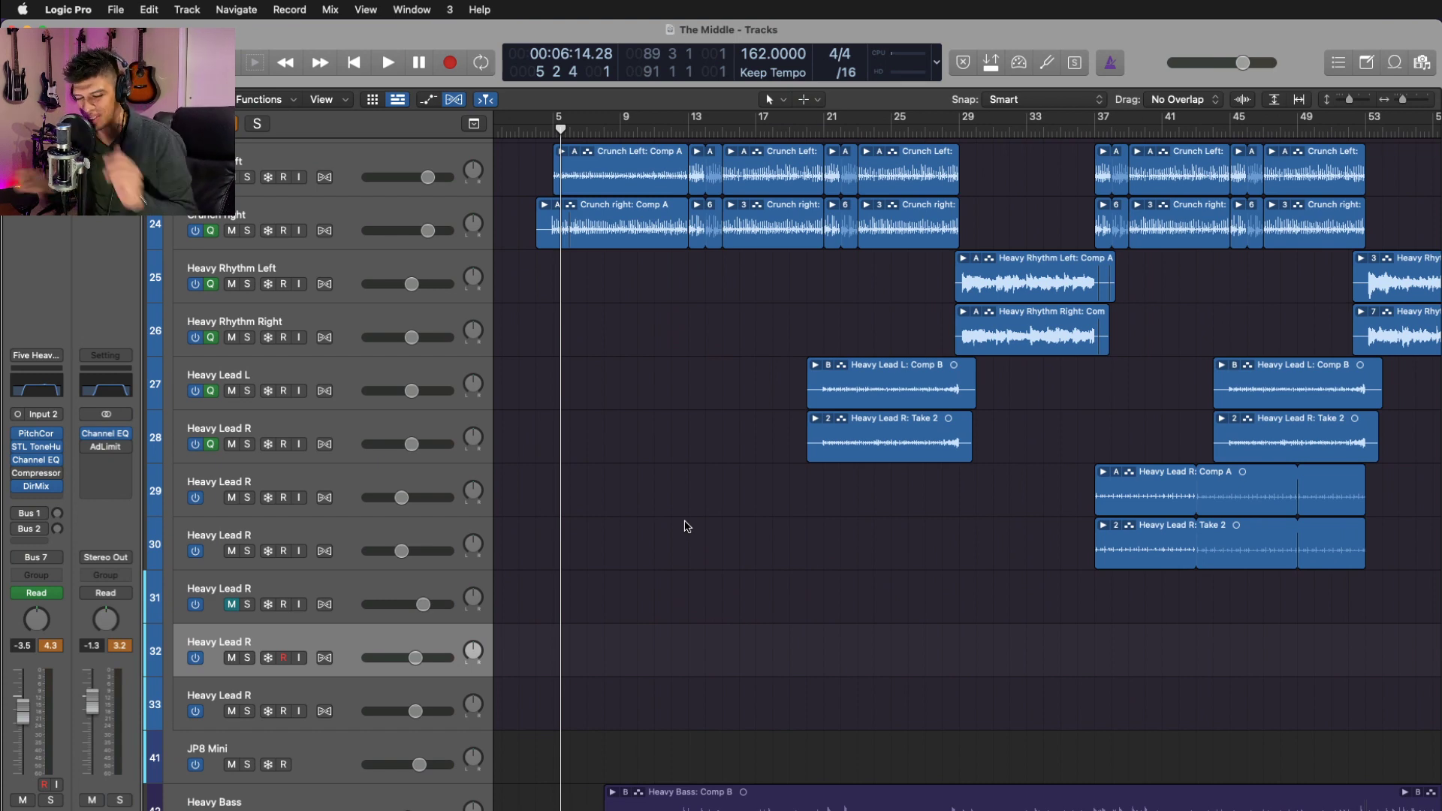
scroll(732, 534, up, 3)
scroll(735, 534, up, 12)
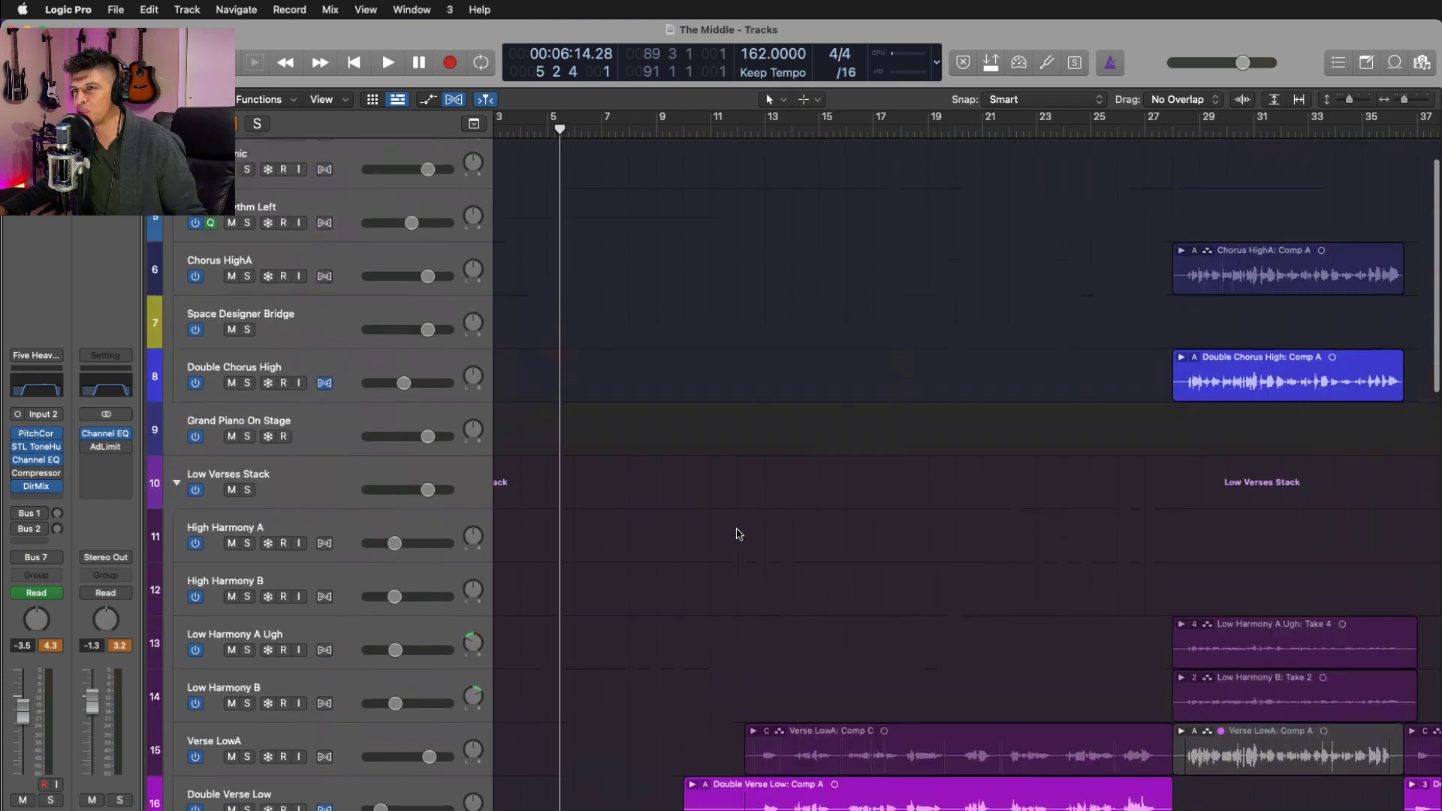
- Solo the Verse LowA and Double Verse Low tracks together and play them from bar 13
click(763, 127)
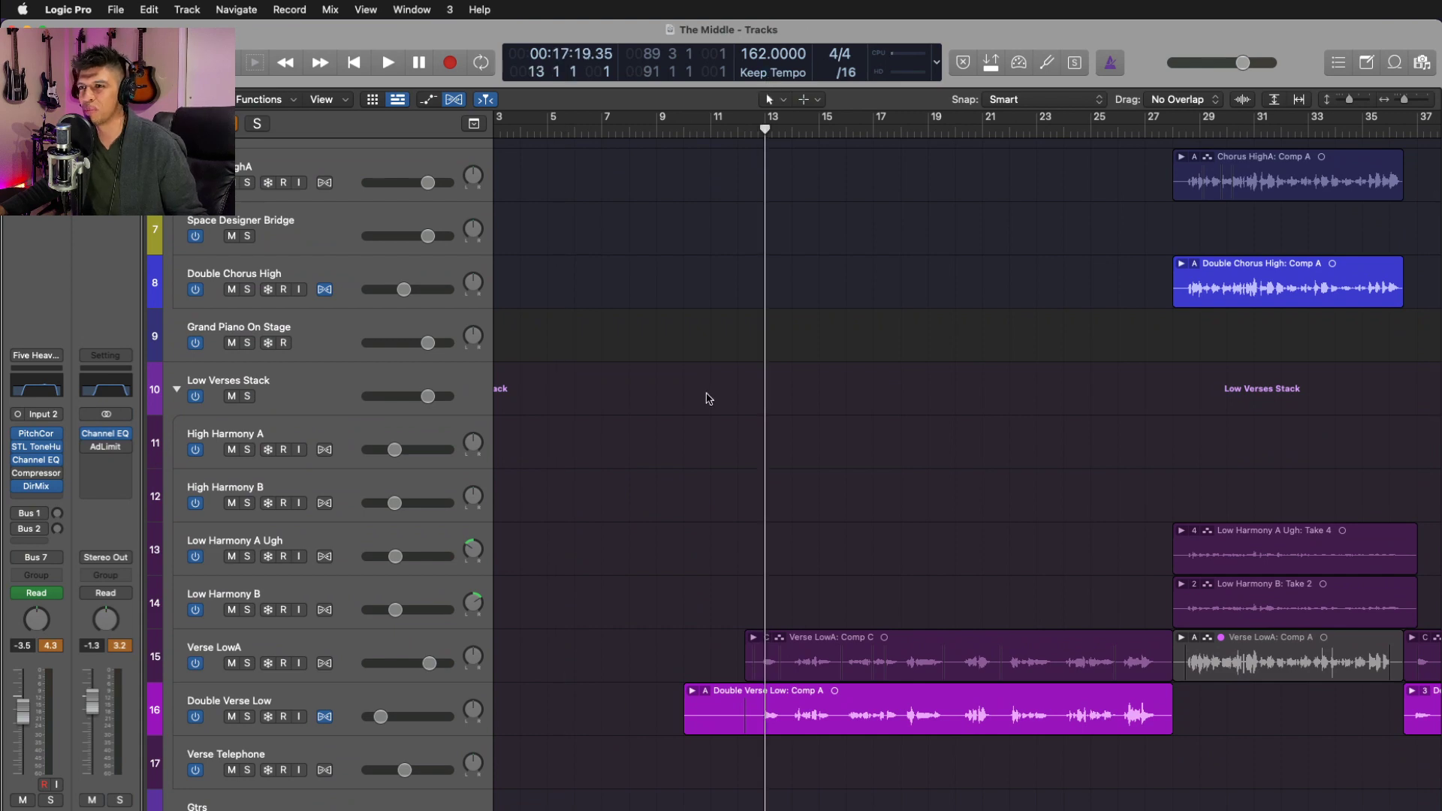
scroll(707, 389, down, 3)
drag(555, 434, 1242, 695)
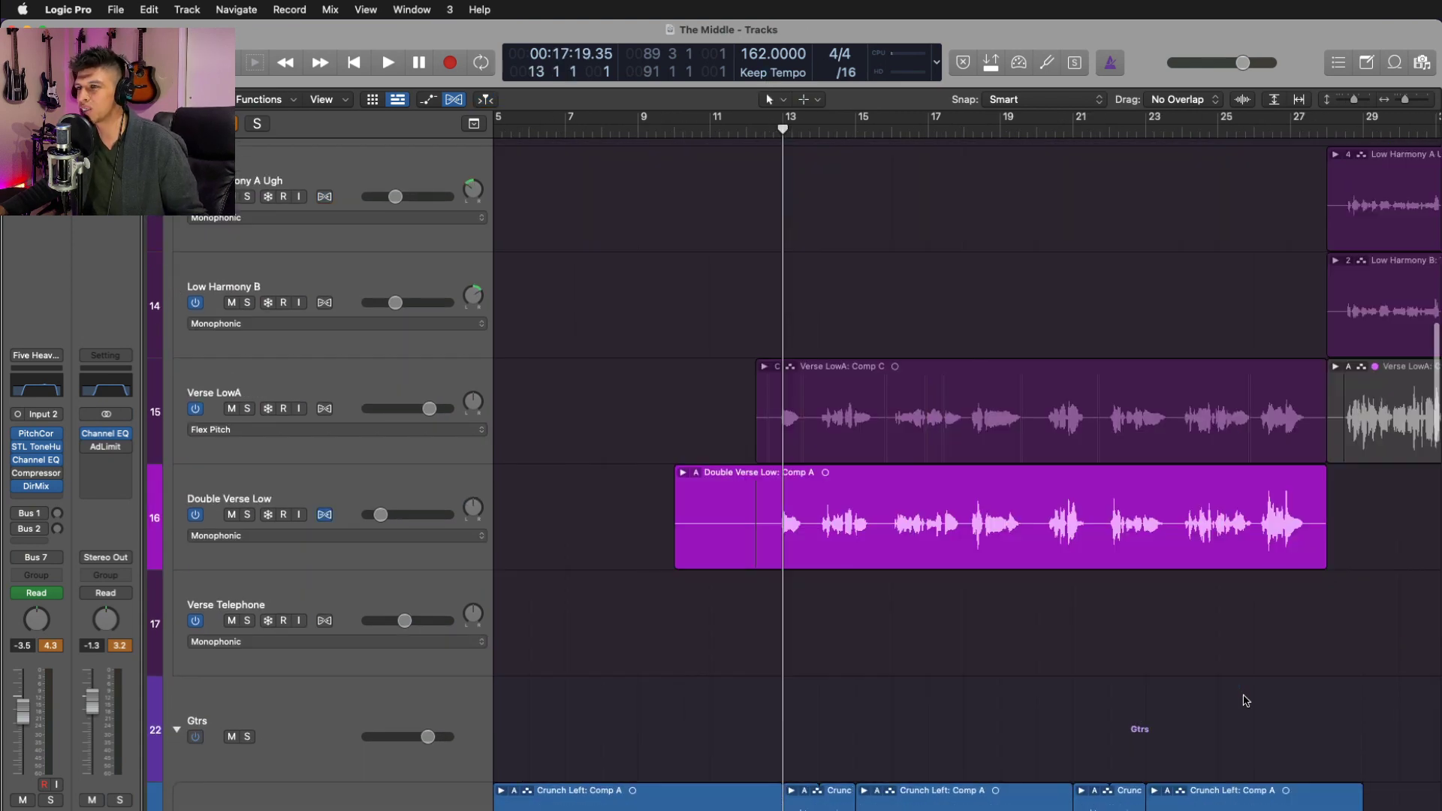
click(348, 366)
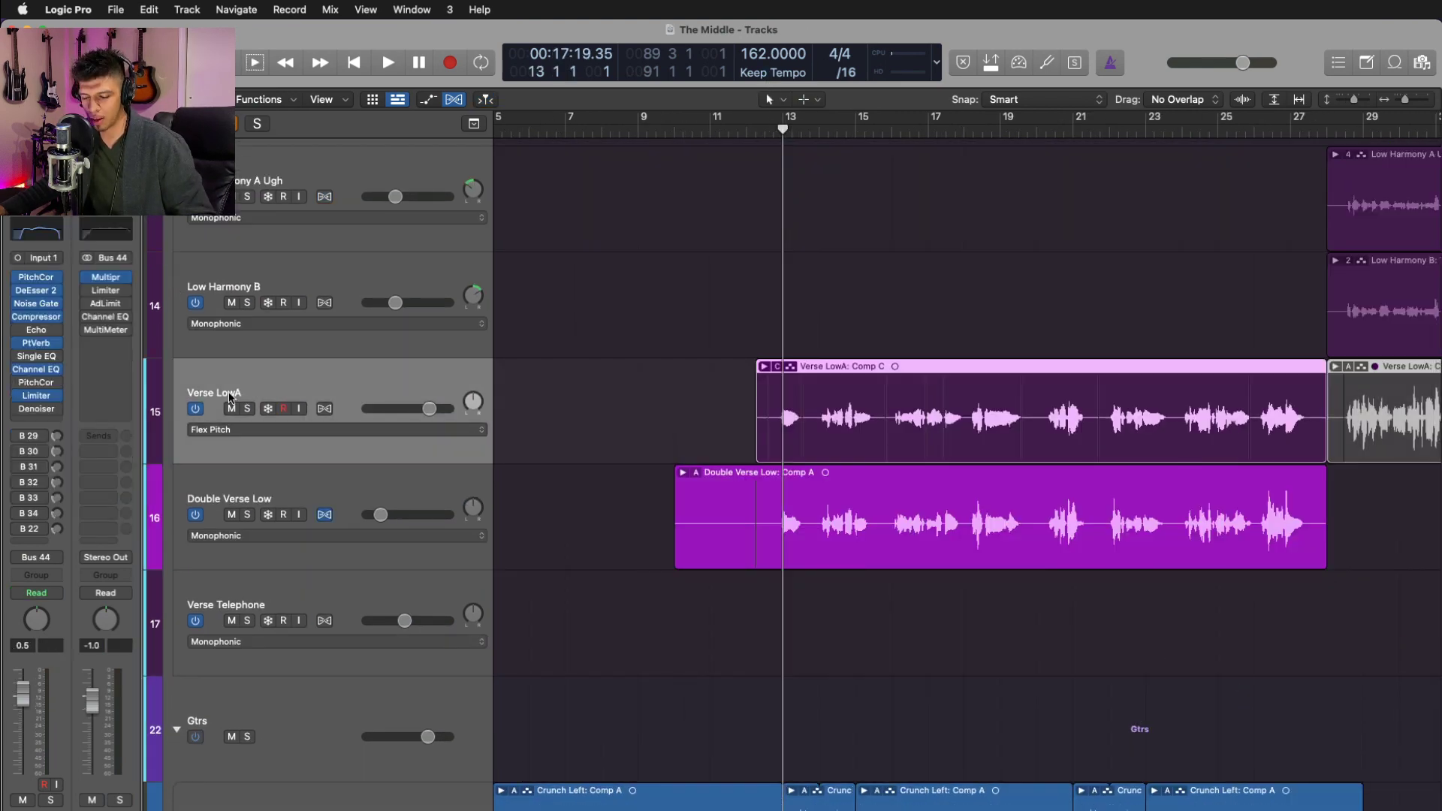
key(Down)
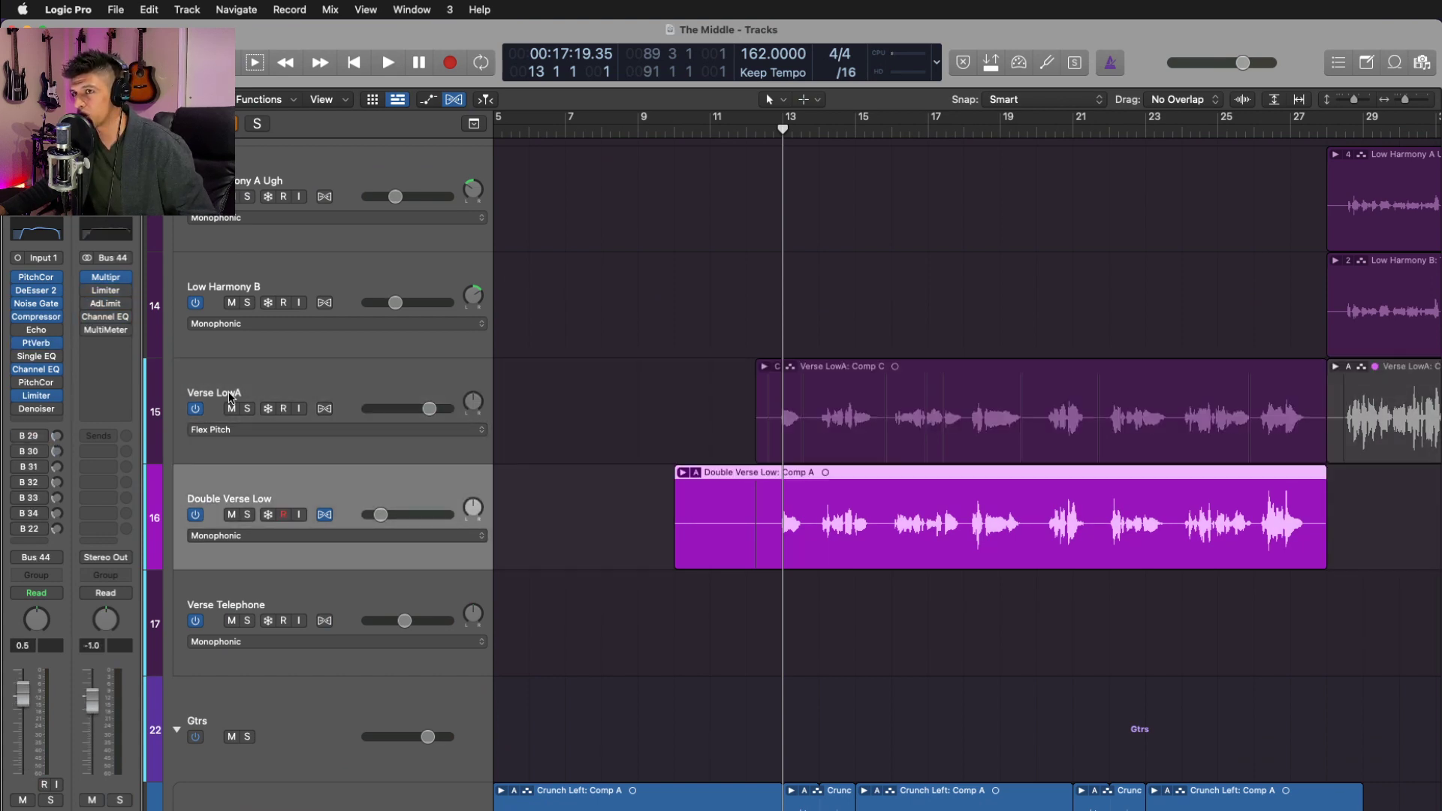
click(258, 401)
shift+click(351, 492)
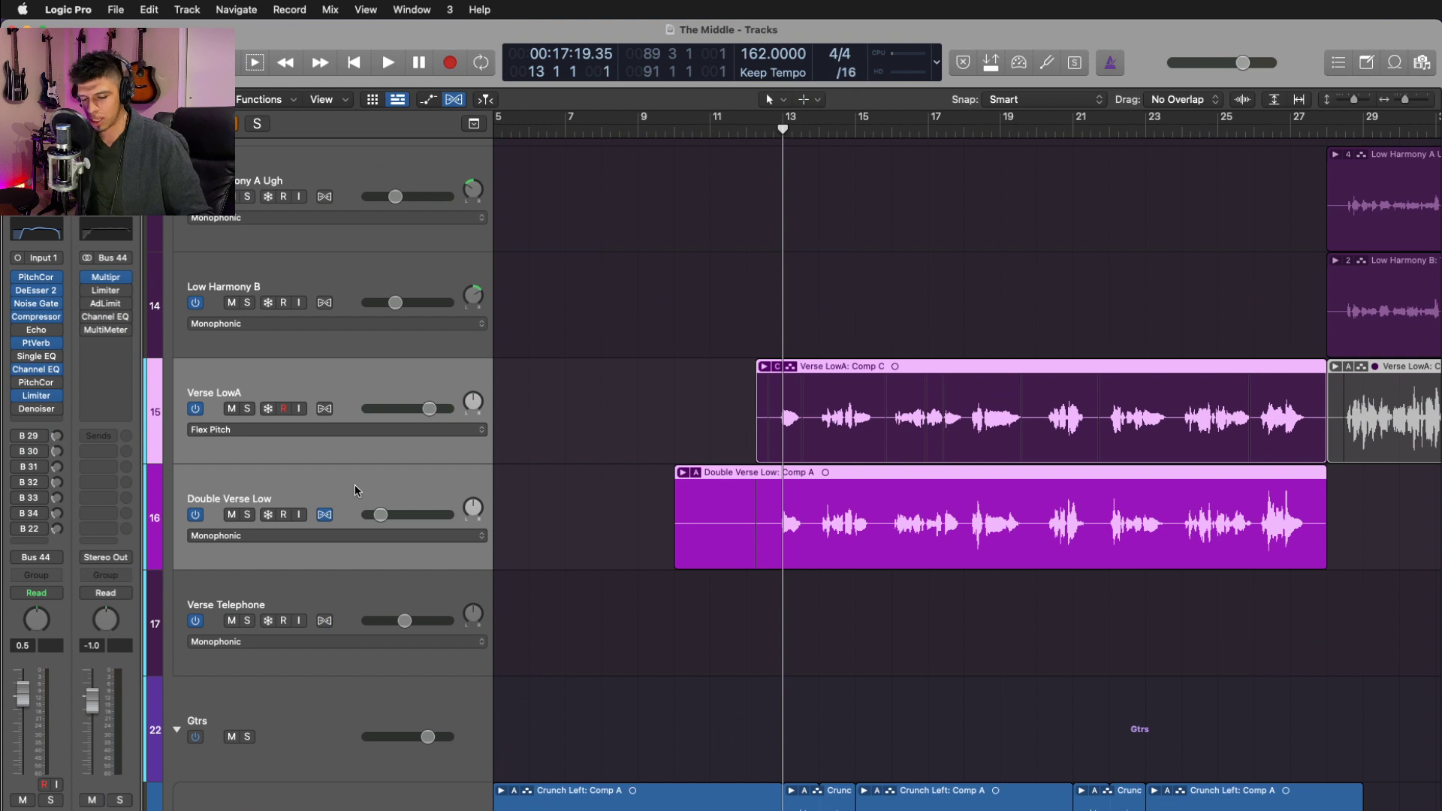
key(s)
key(space)
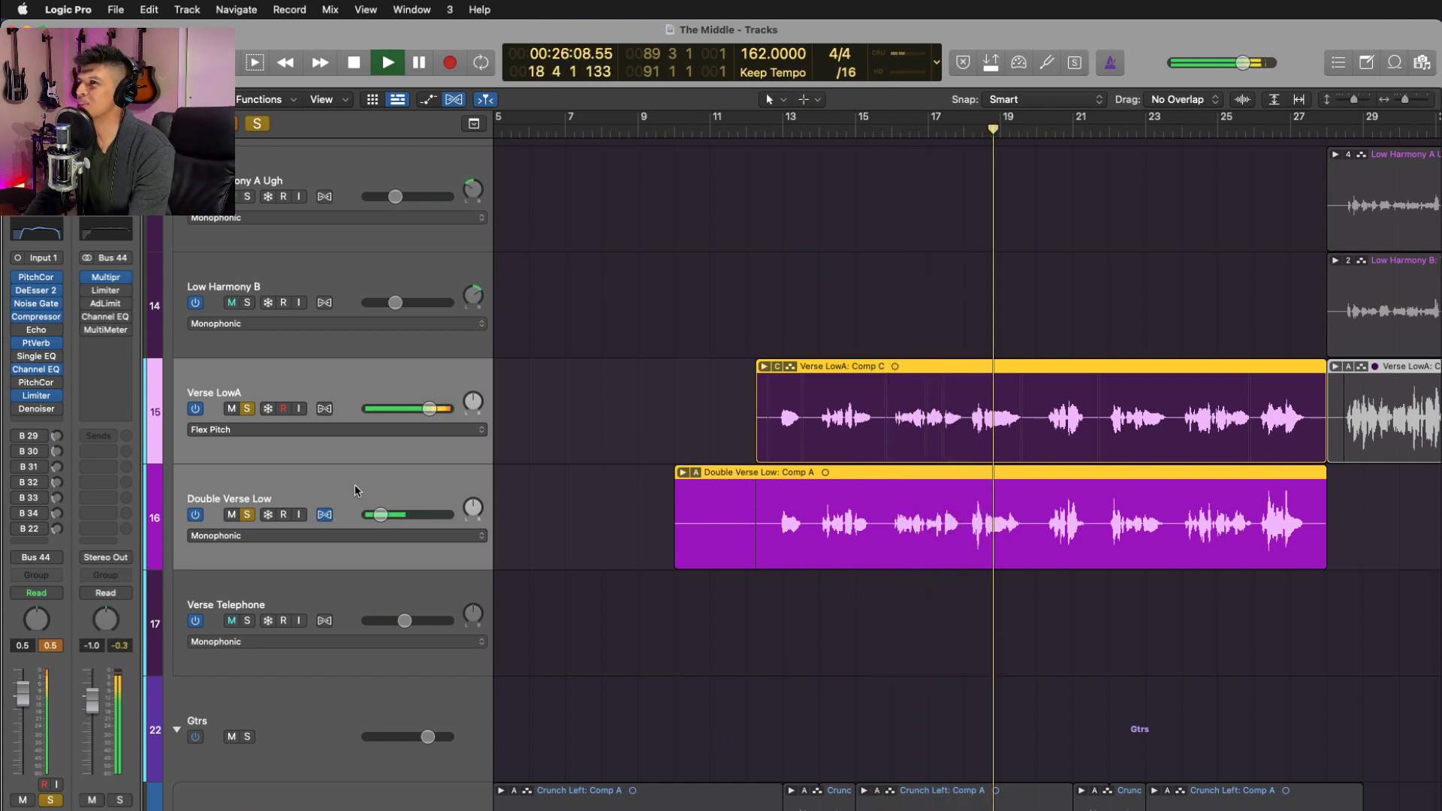
key(space)
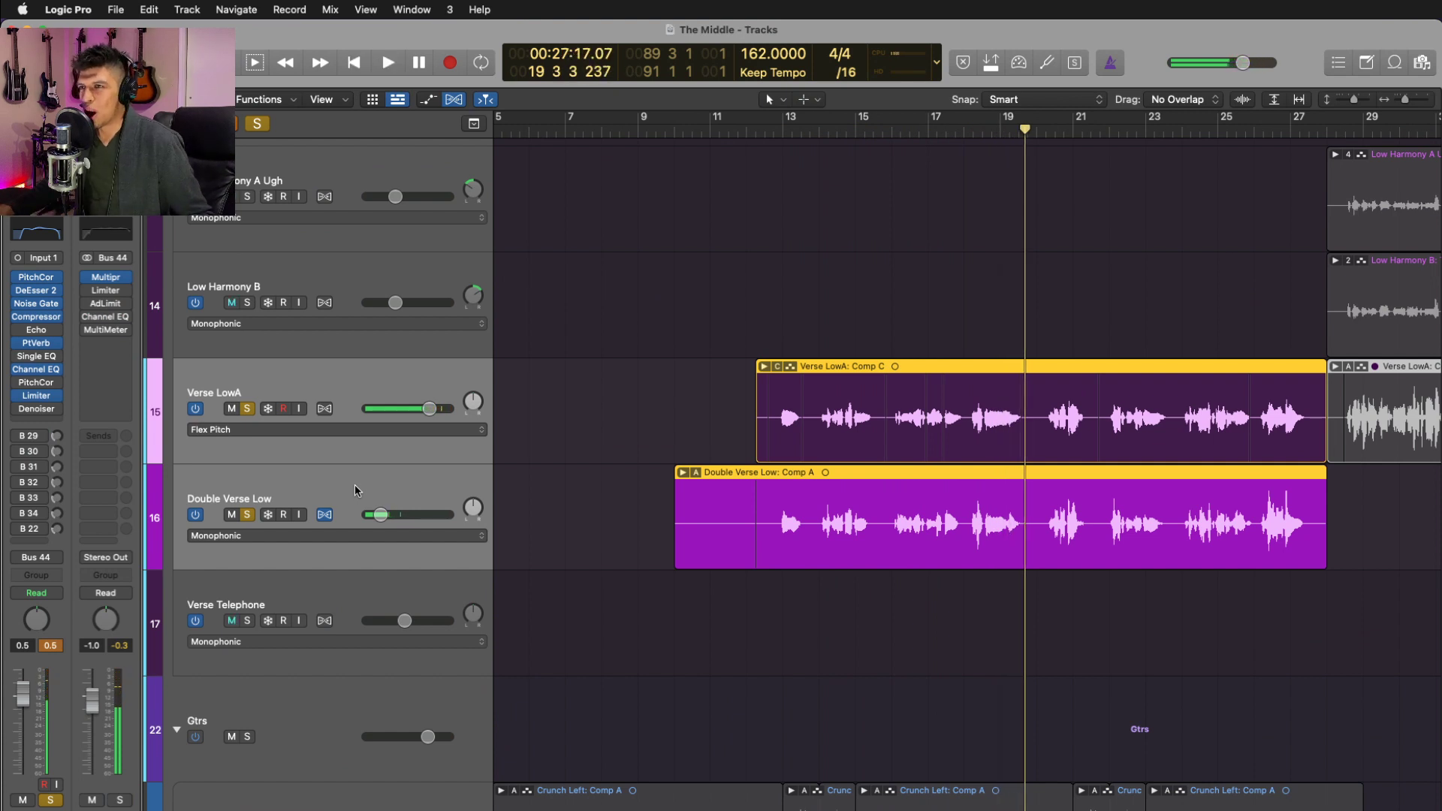
- Unsolo Double Verse Low and play Verse LowA alone from bar 12, beat 4
click(911, 663)
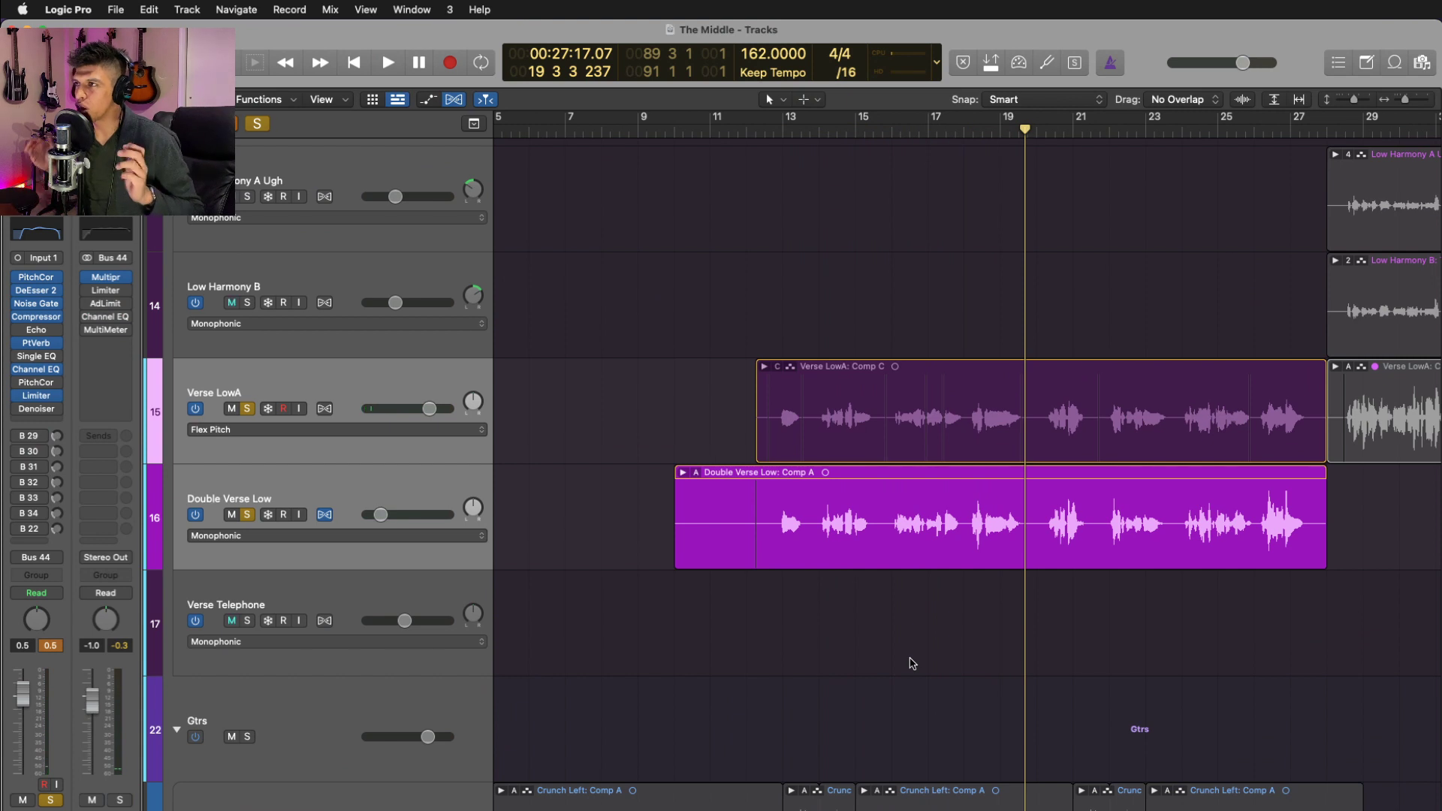
click(412, 385)
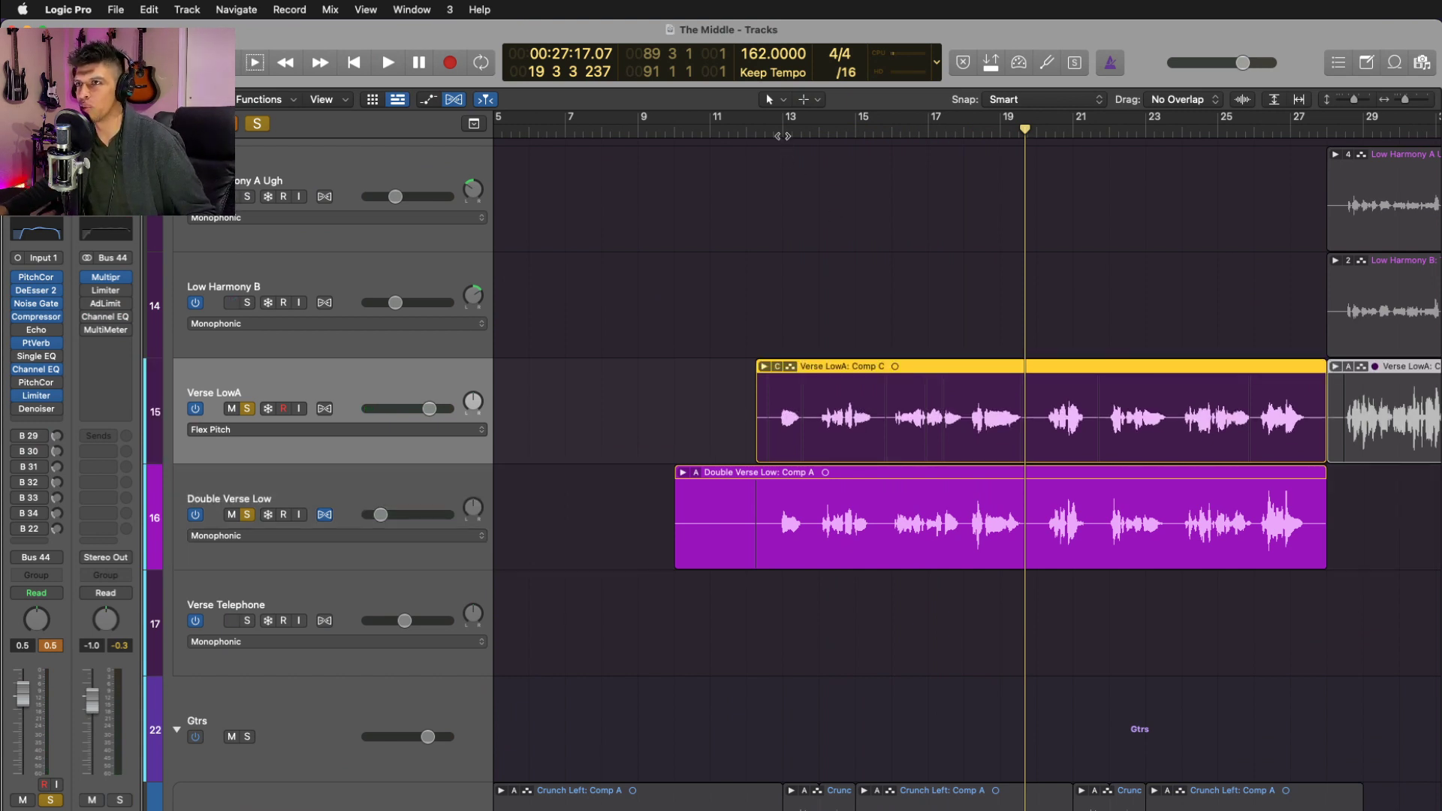
drag(782, 136, 774, 151)
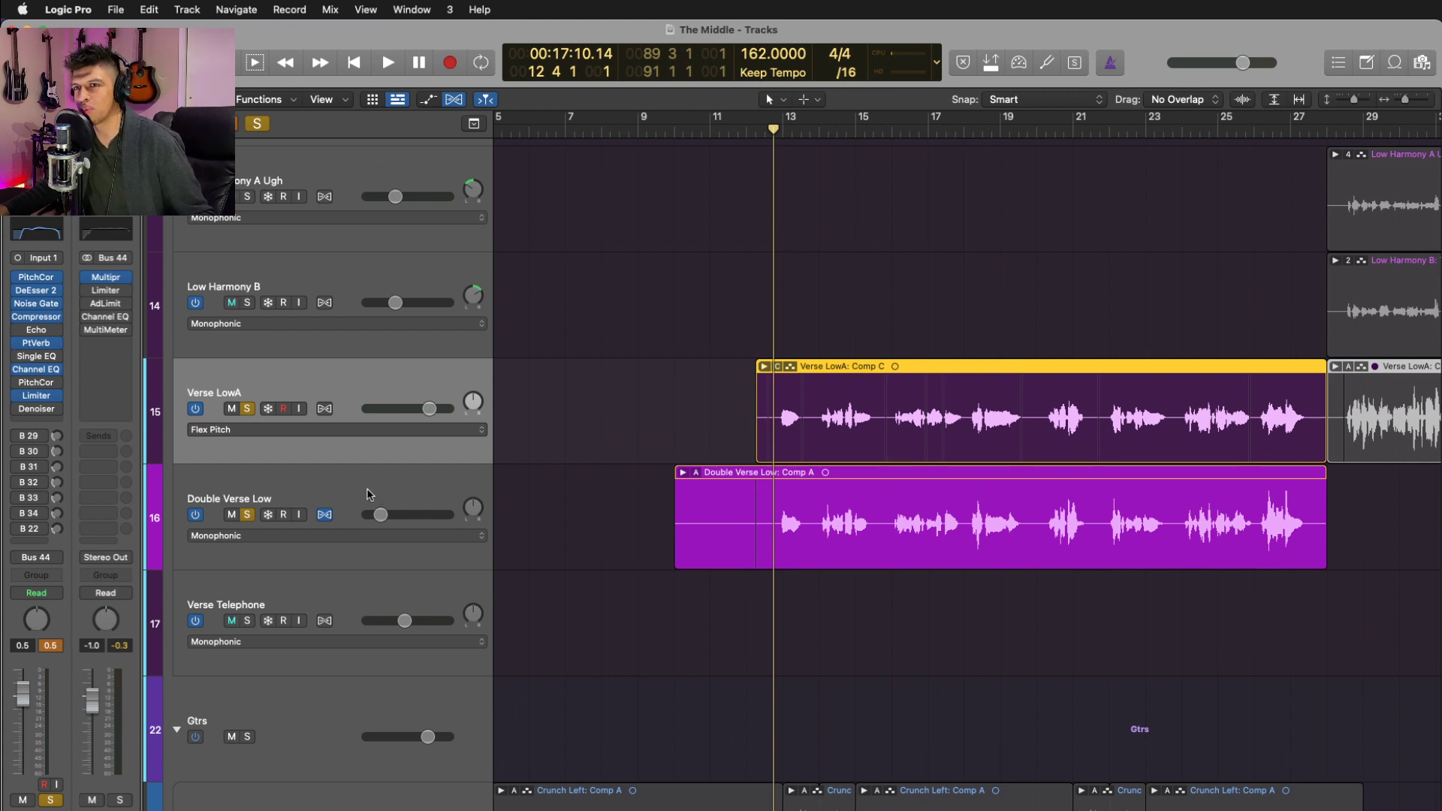
click(368, 494)
key(s)
click(345, 393)
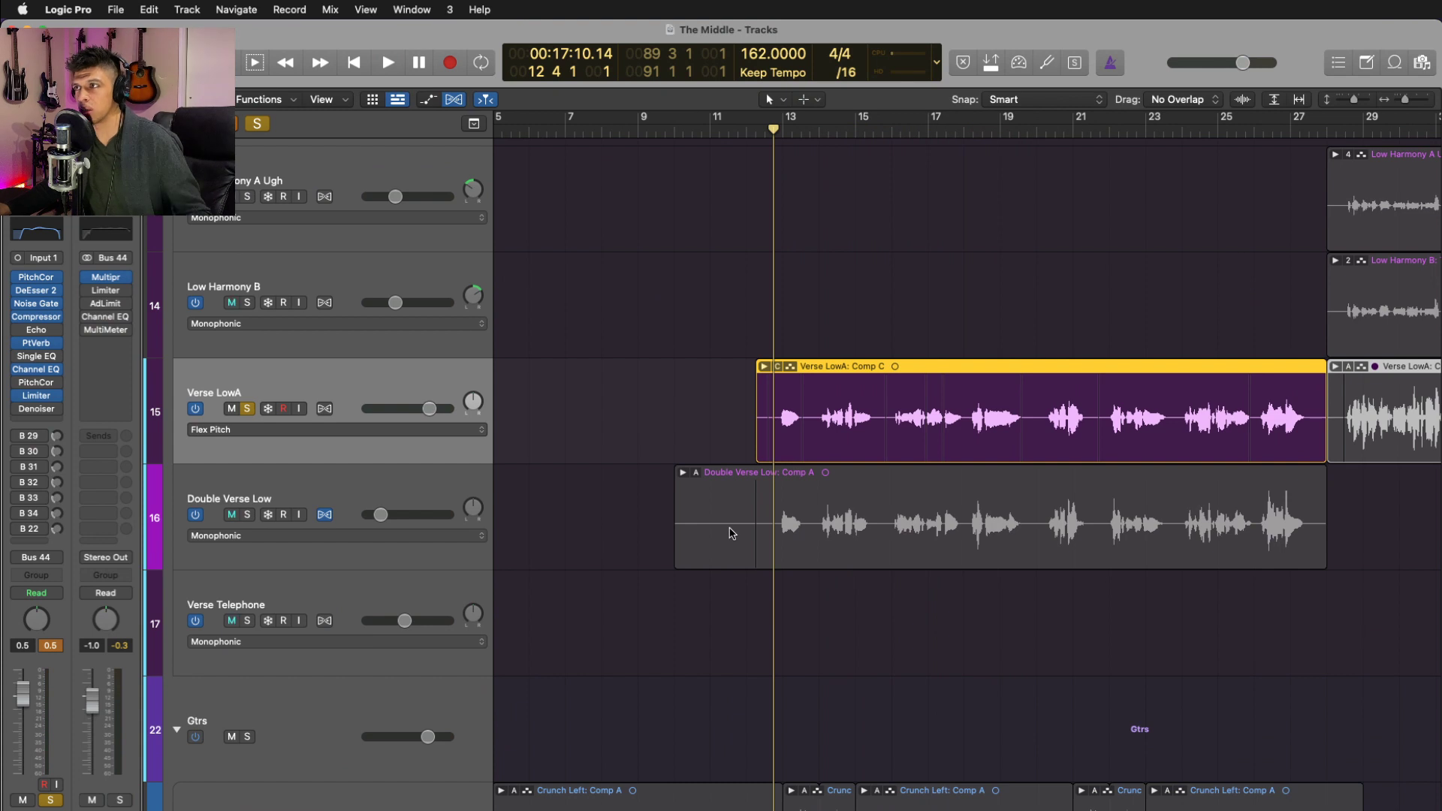
key(space)
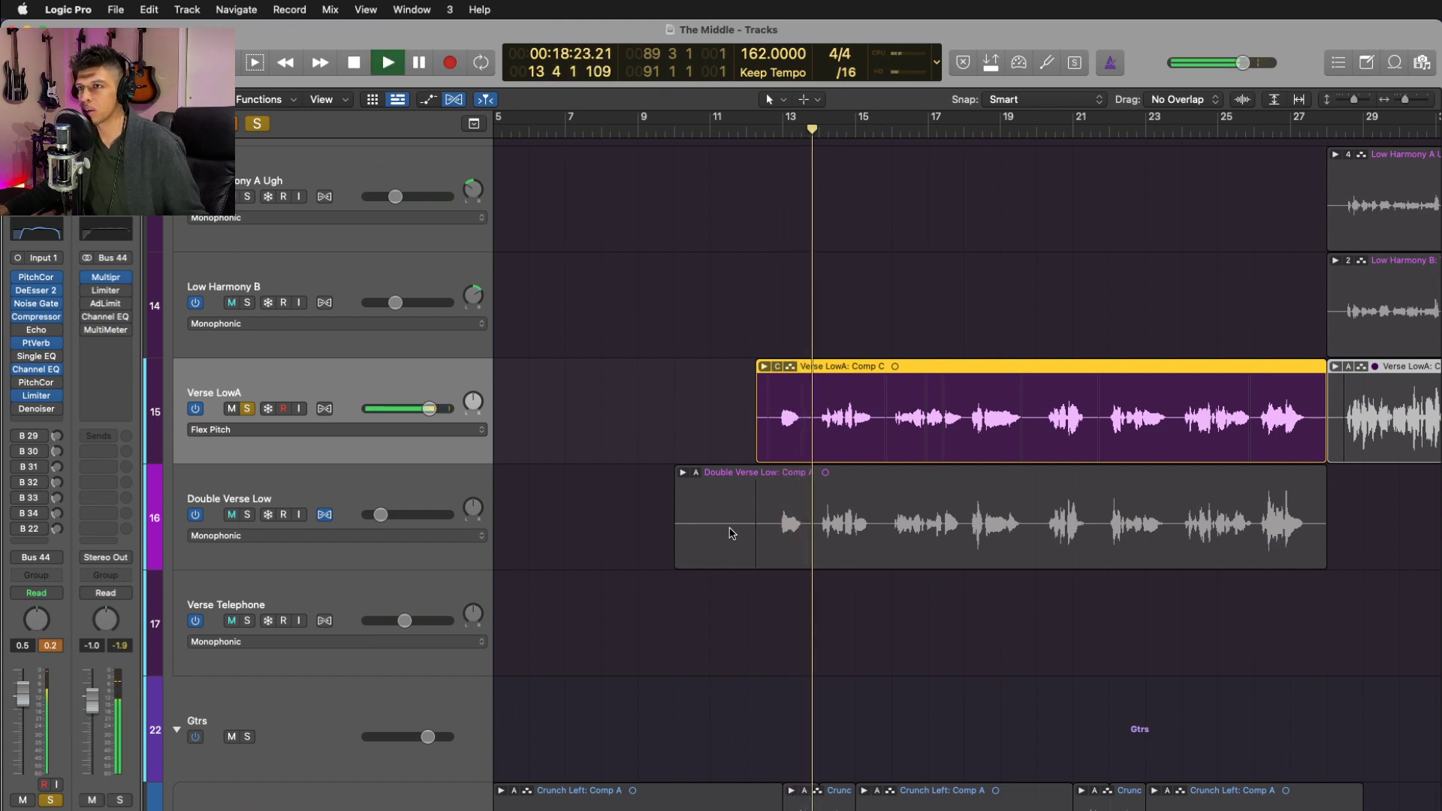
- Solo Double Verse Low alongside Verse LowA during playback, stop playback, and clear all solos
click(408, 492)
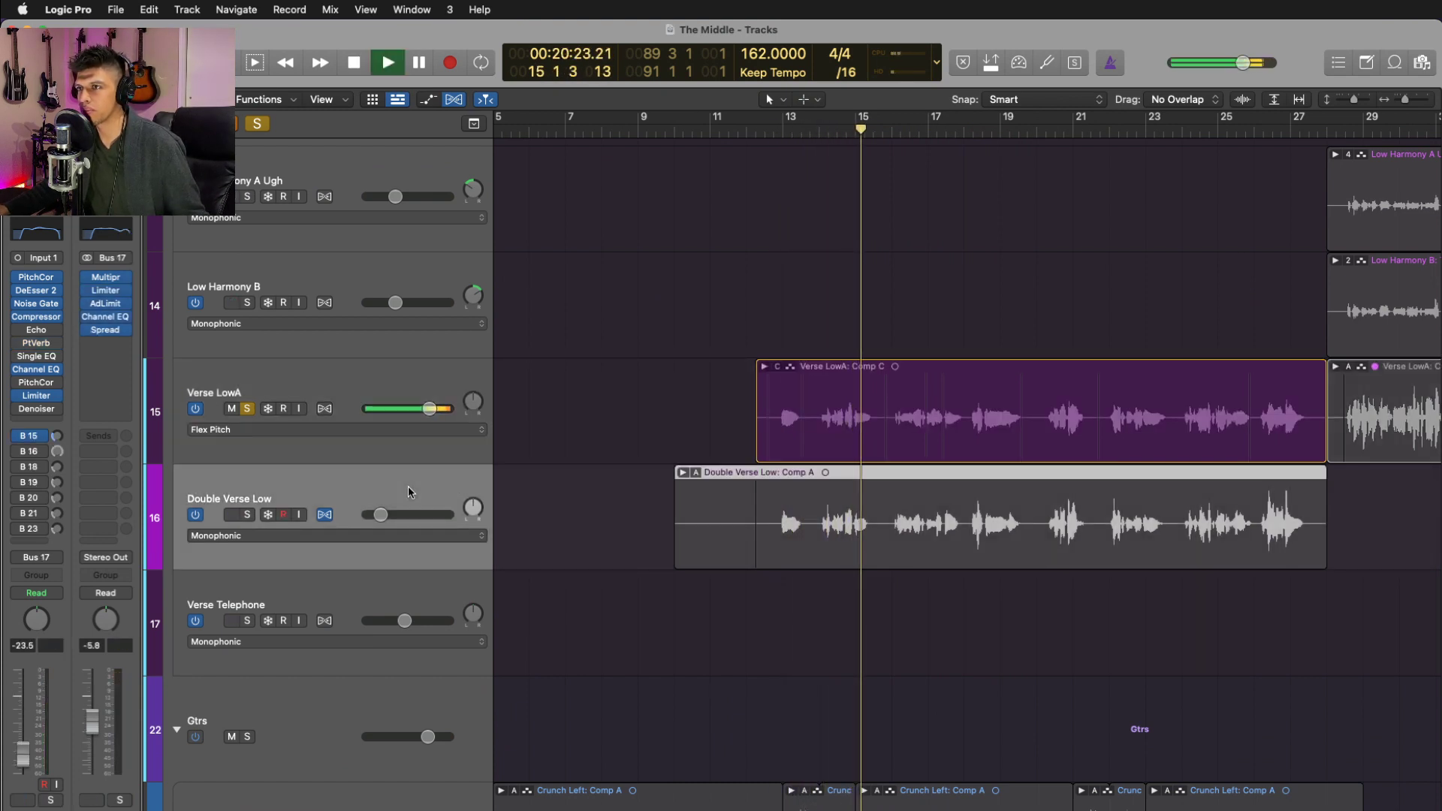
key(s)
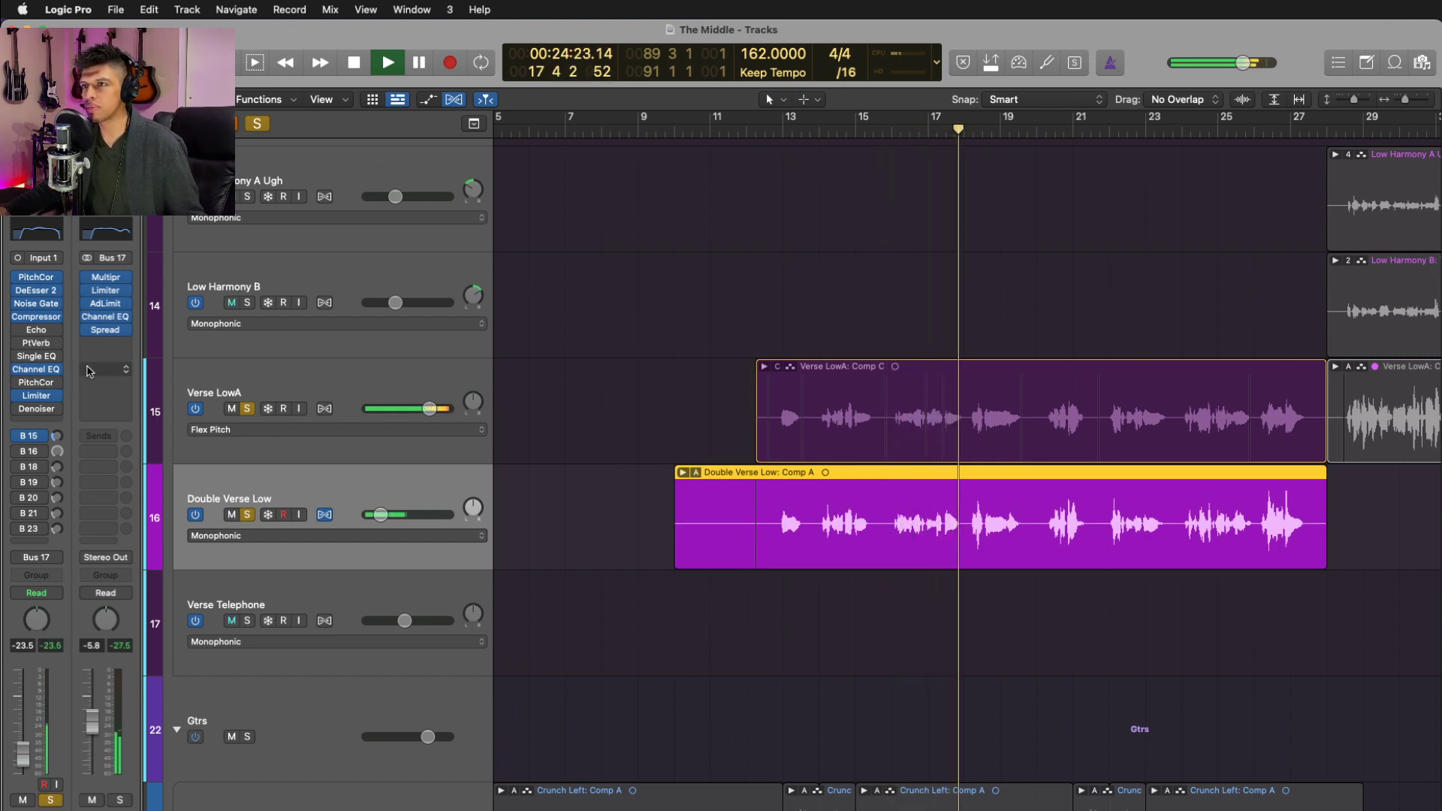
key(space)
click(257, 124)
- Compare the waveform timing of Verse LowA and Double Verse Low up close around bars 18 and 16
click(368, 392)
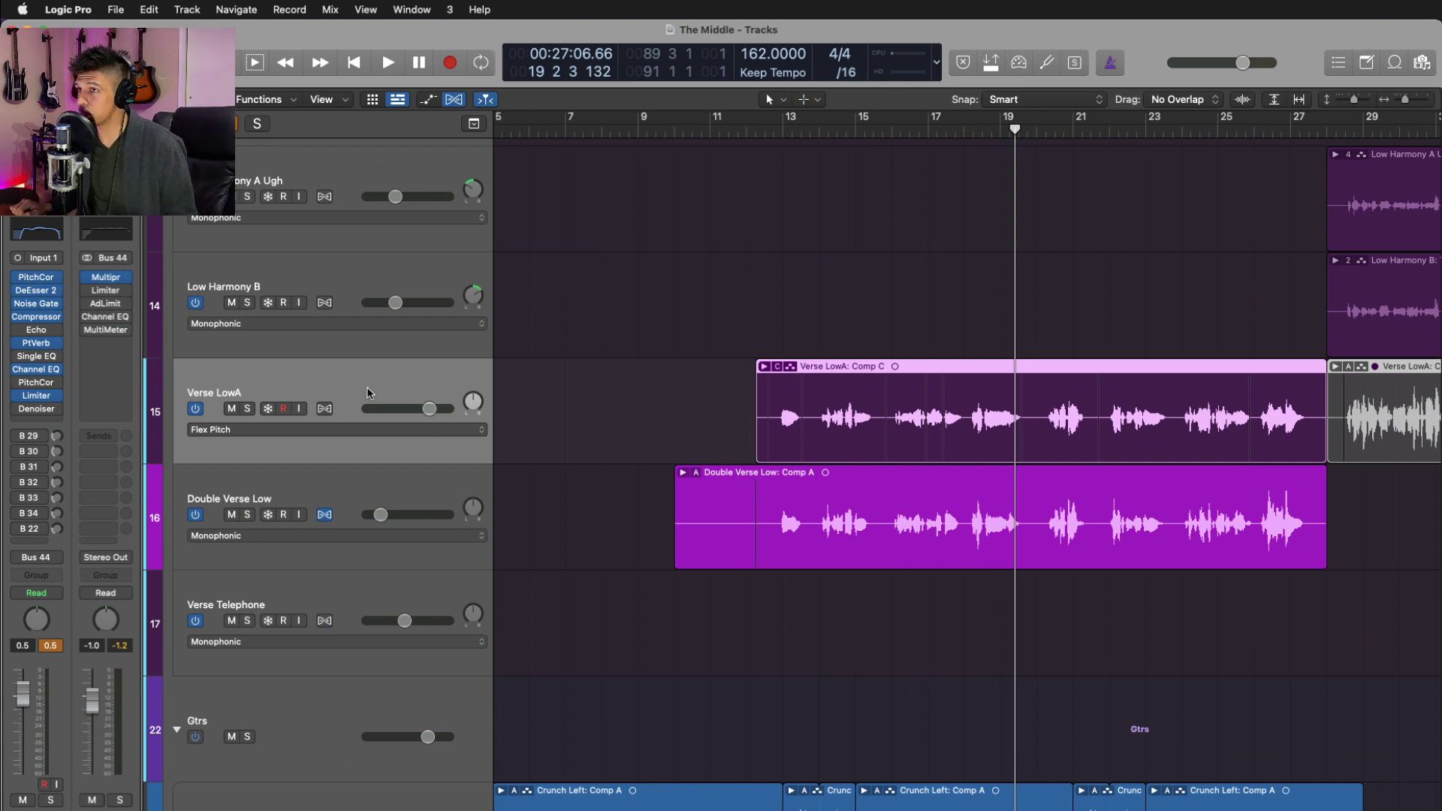
key(z)
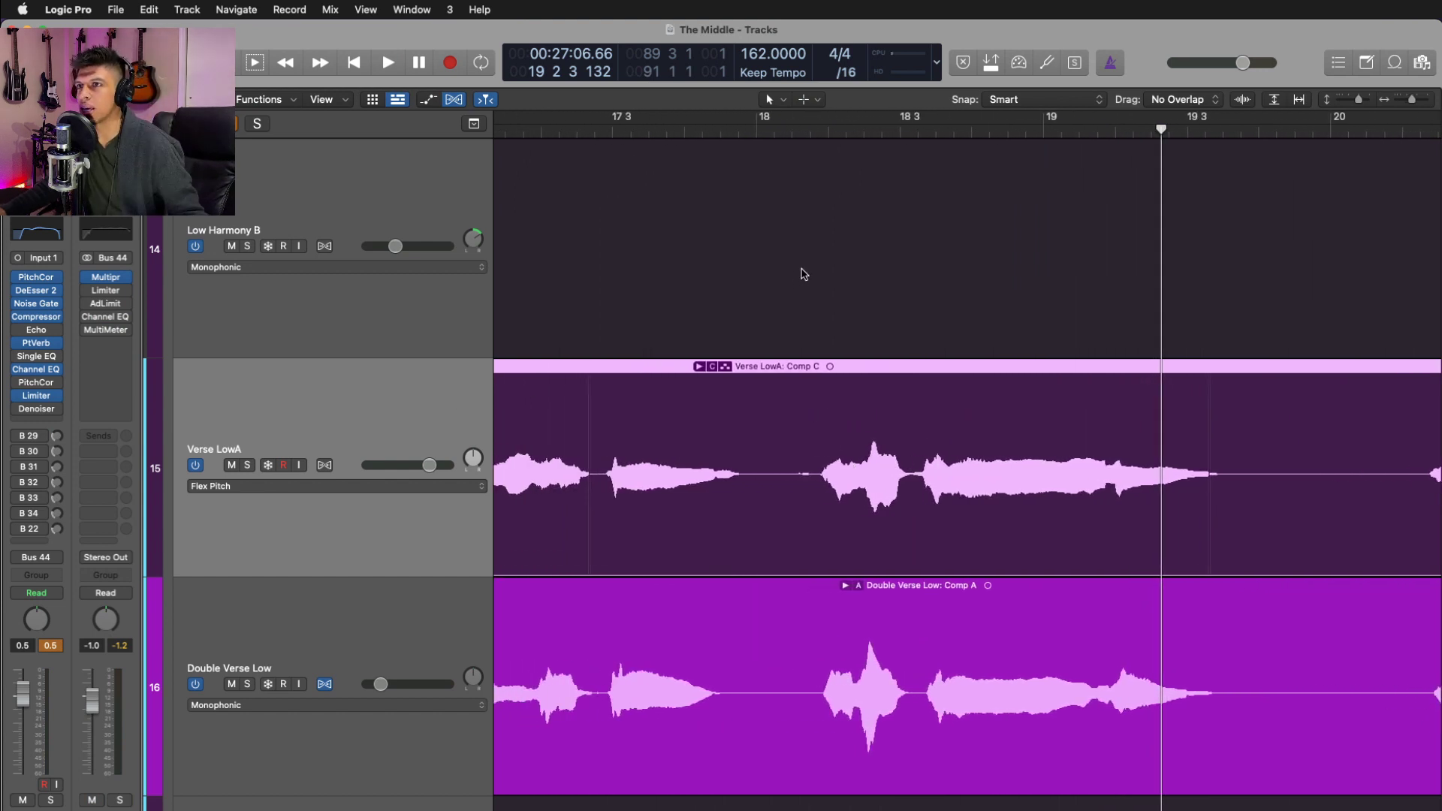
click(830, 132)
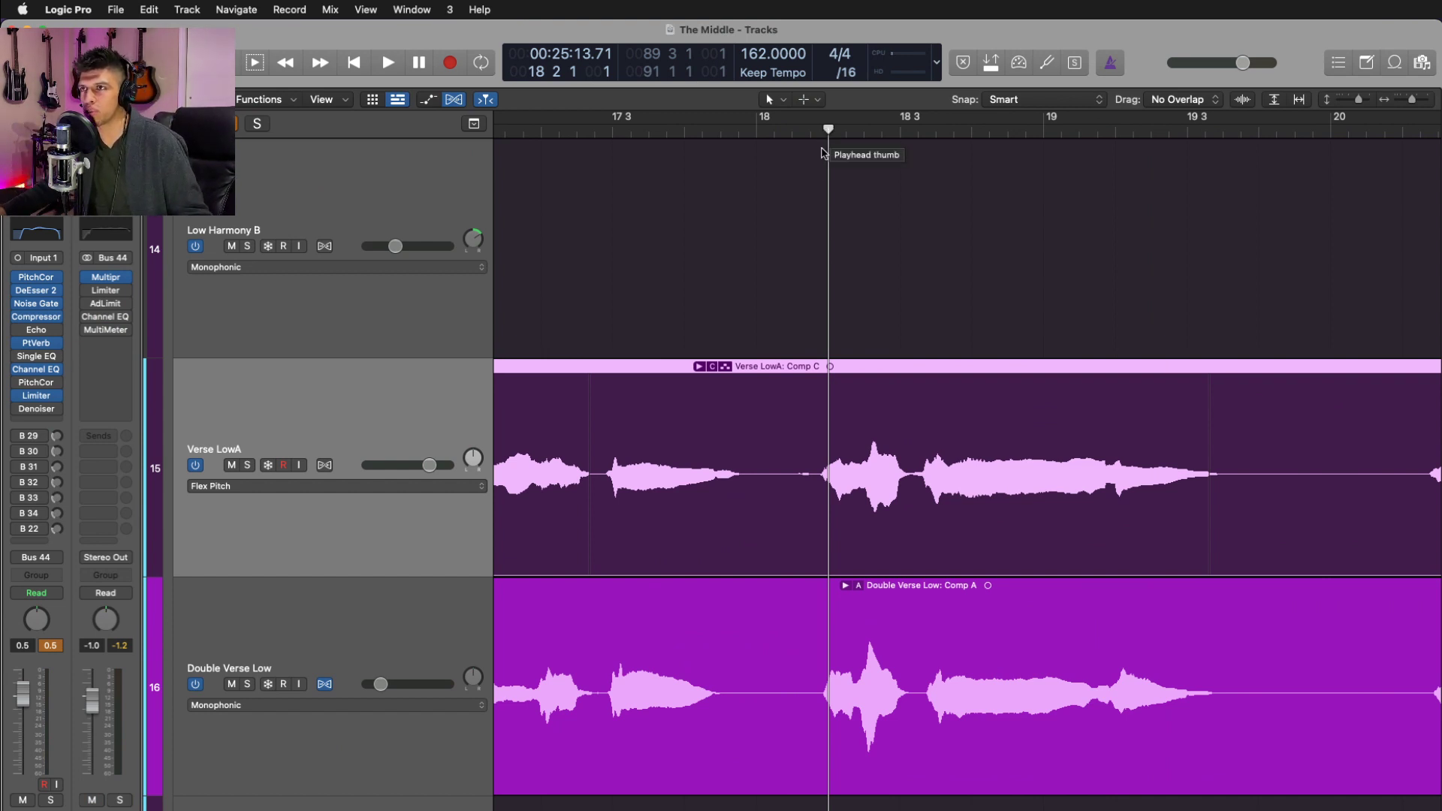
scroll(804, 202, left, 10)
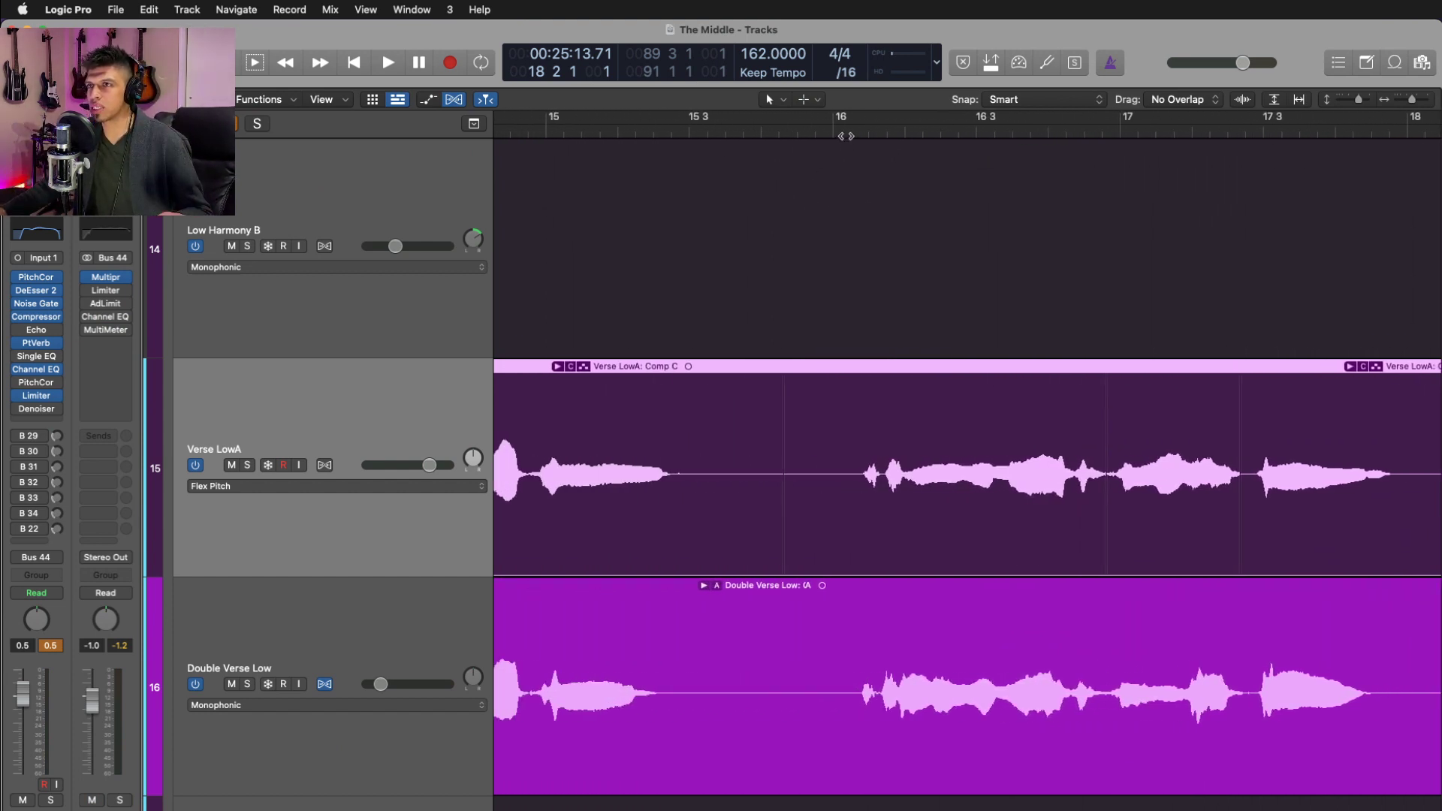
drag(846, 136, 889, 153)
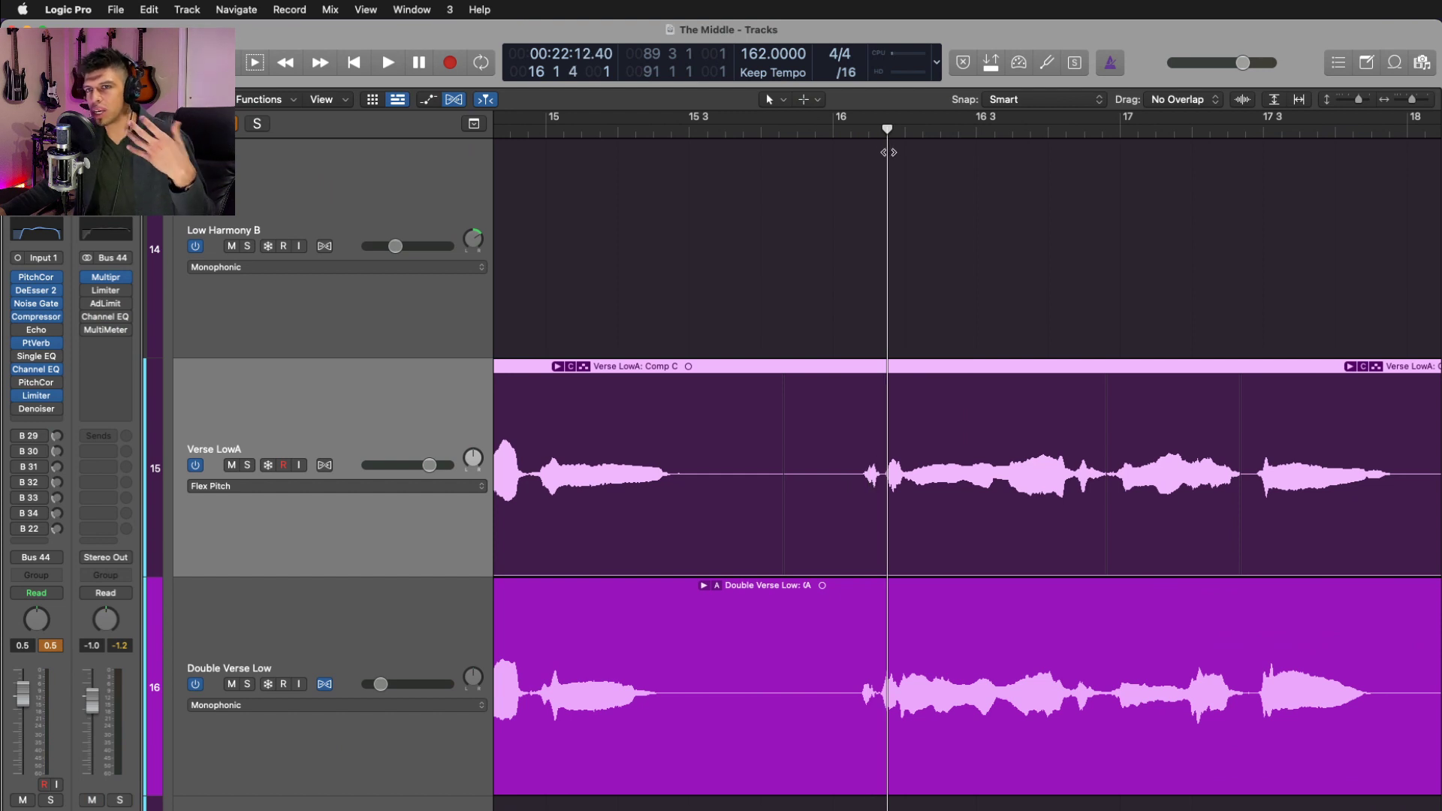
scroll(891, 157, down, 1)
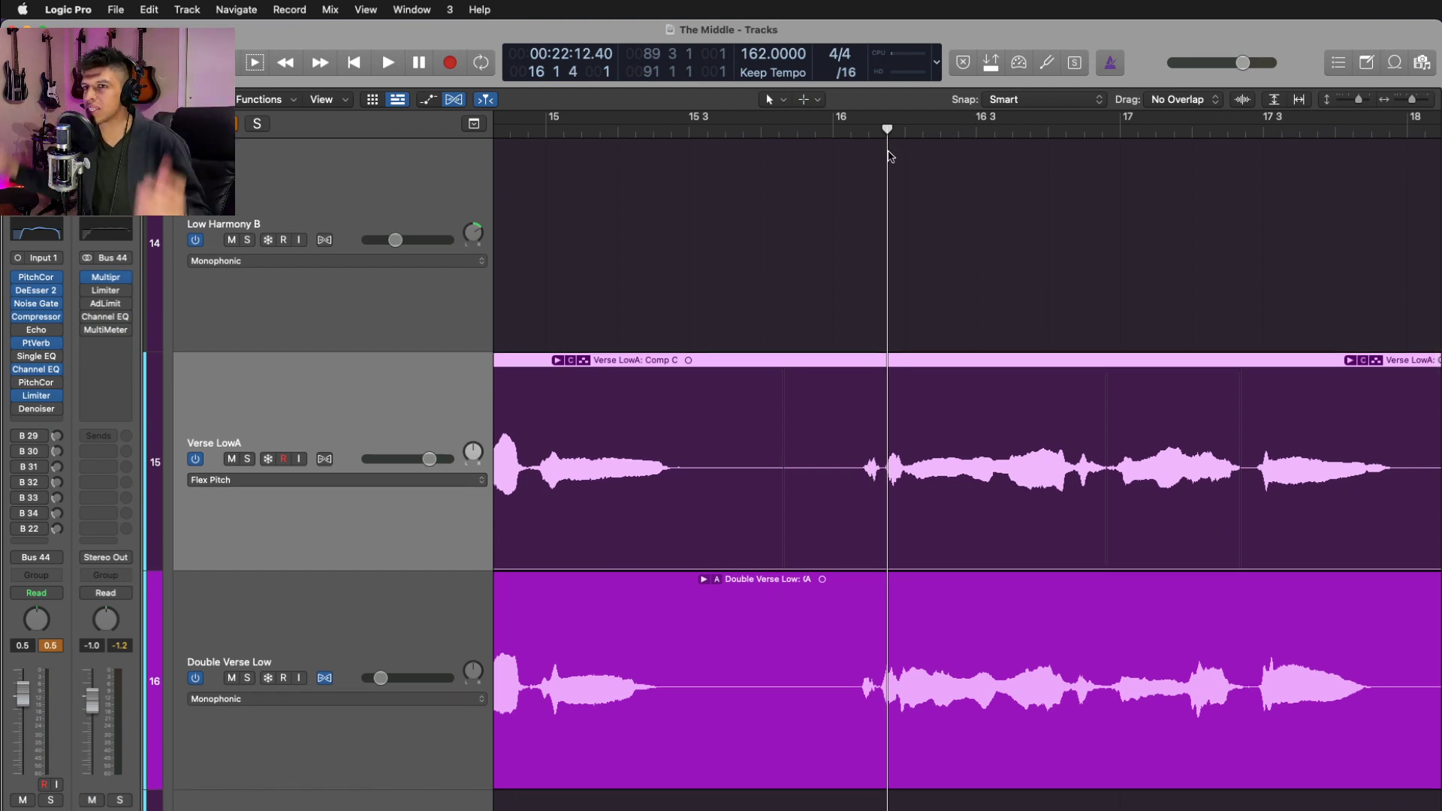
- Solo the Verse LowA track and play it from just before bar 13
scroll(935, 401, down, 6)
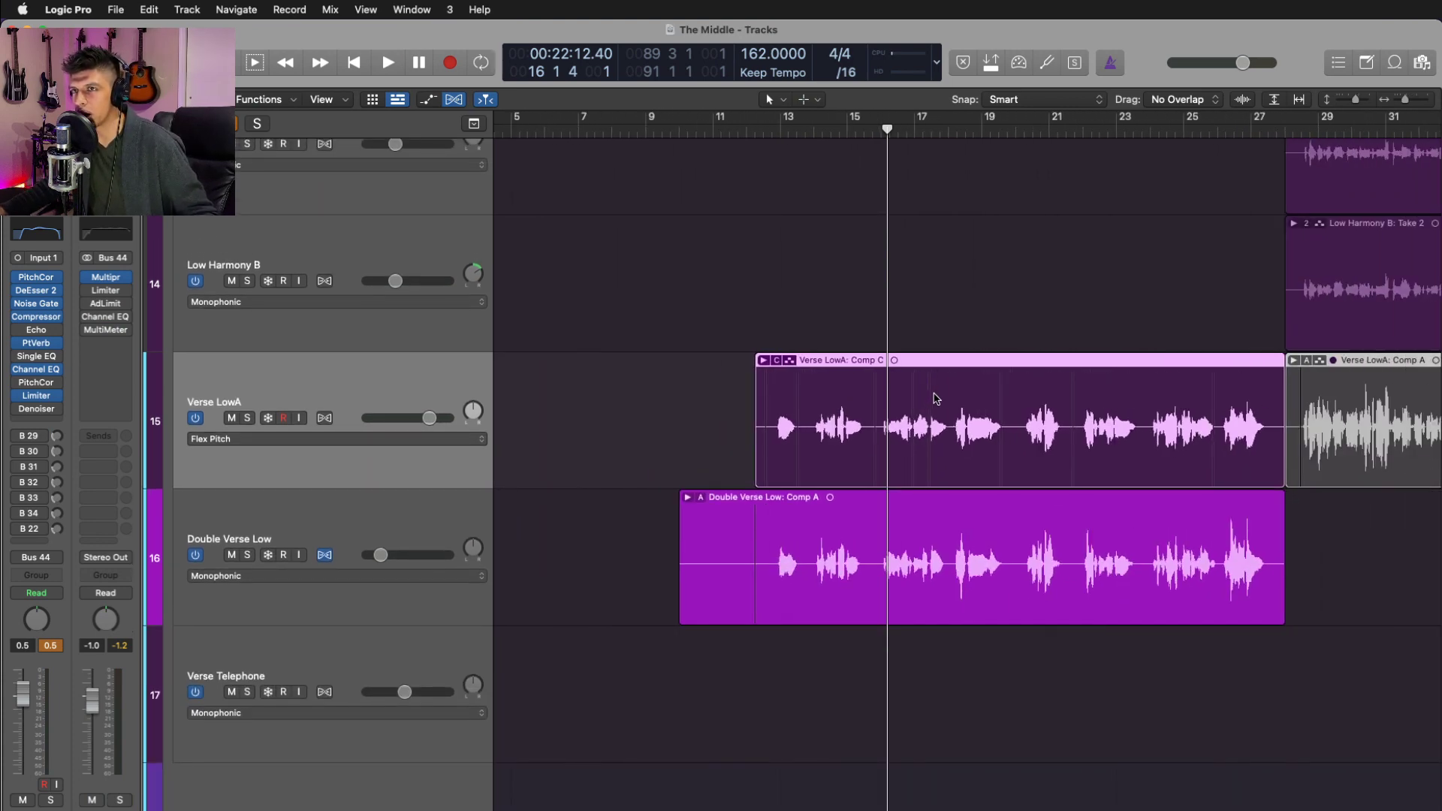
key(s)
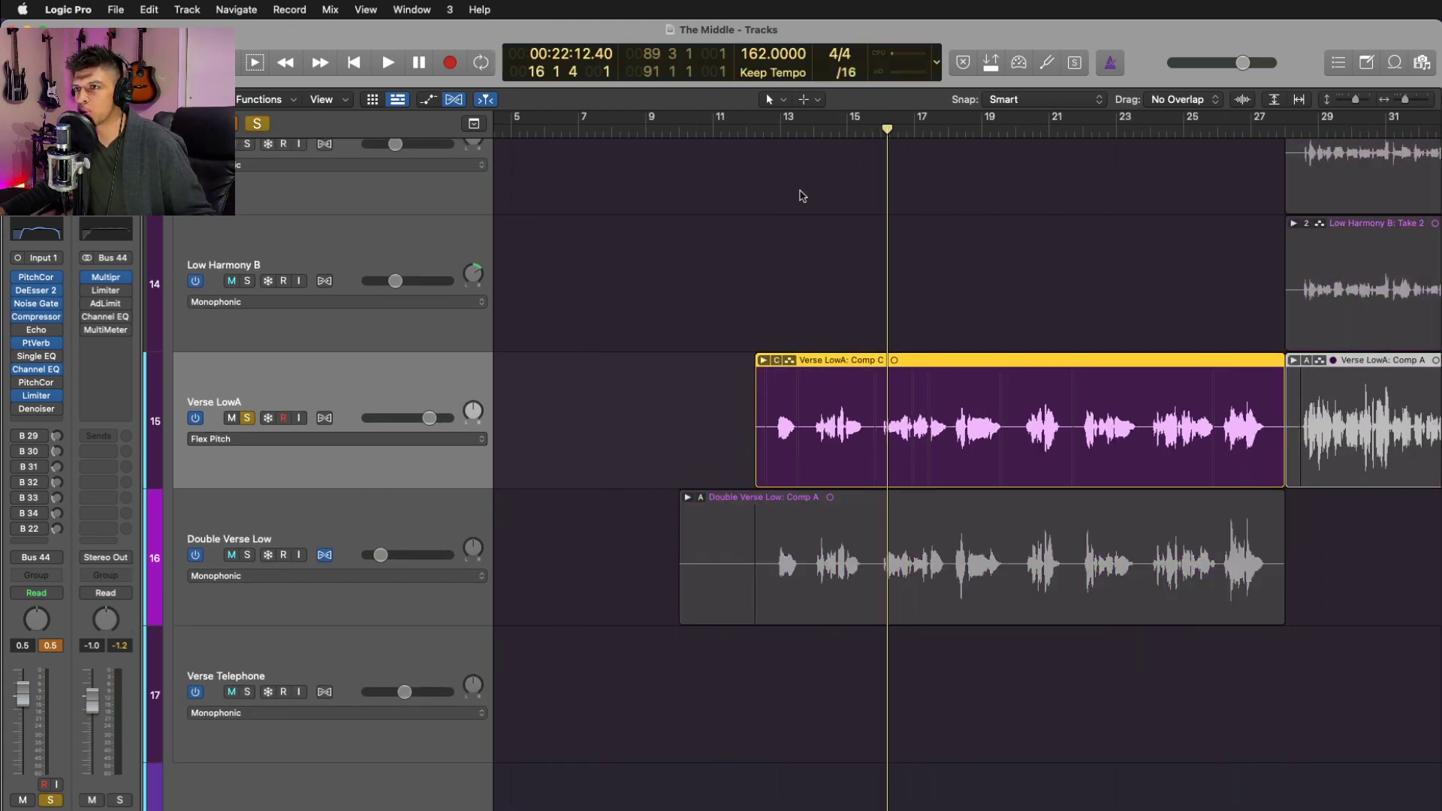
click(773, 129)
key(space)
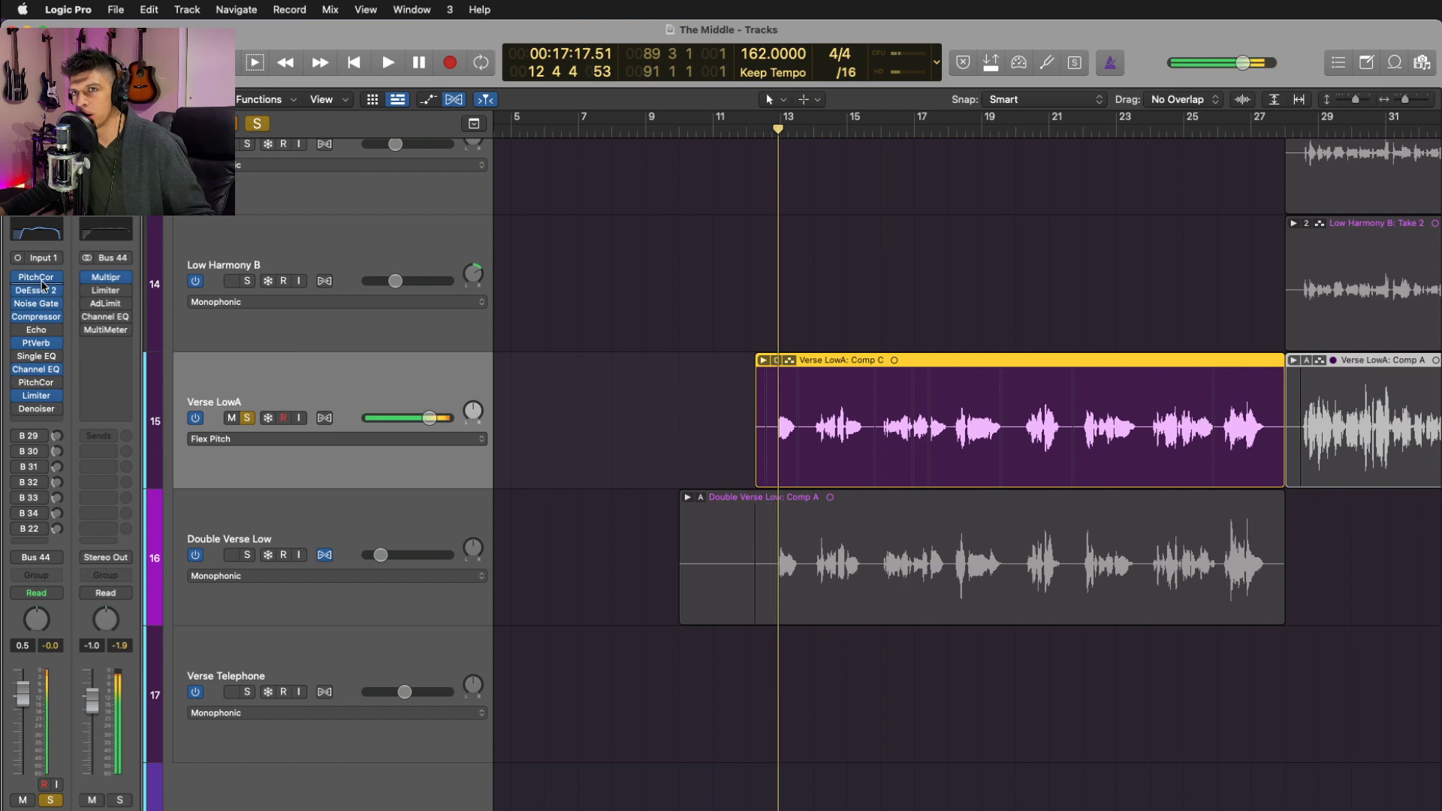
- View Verse LowA's Pitch Correction plug-in during playback, close it, and stop playback
click(41, 282)
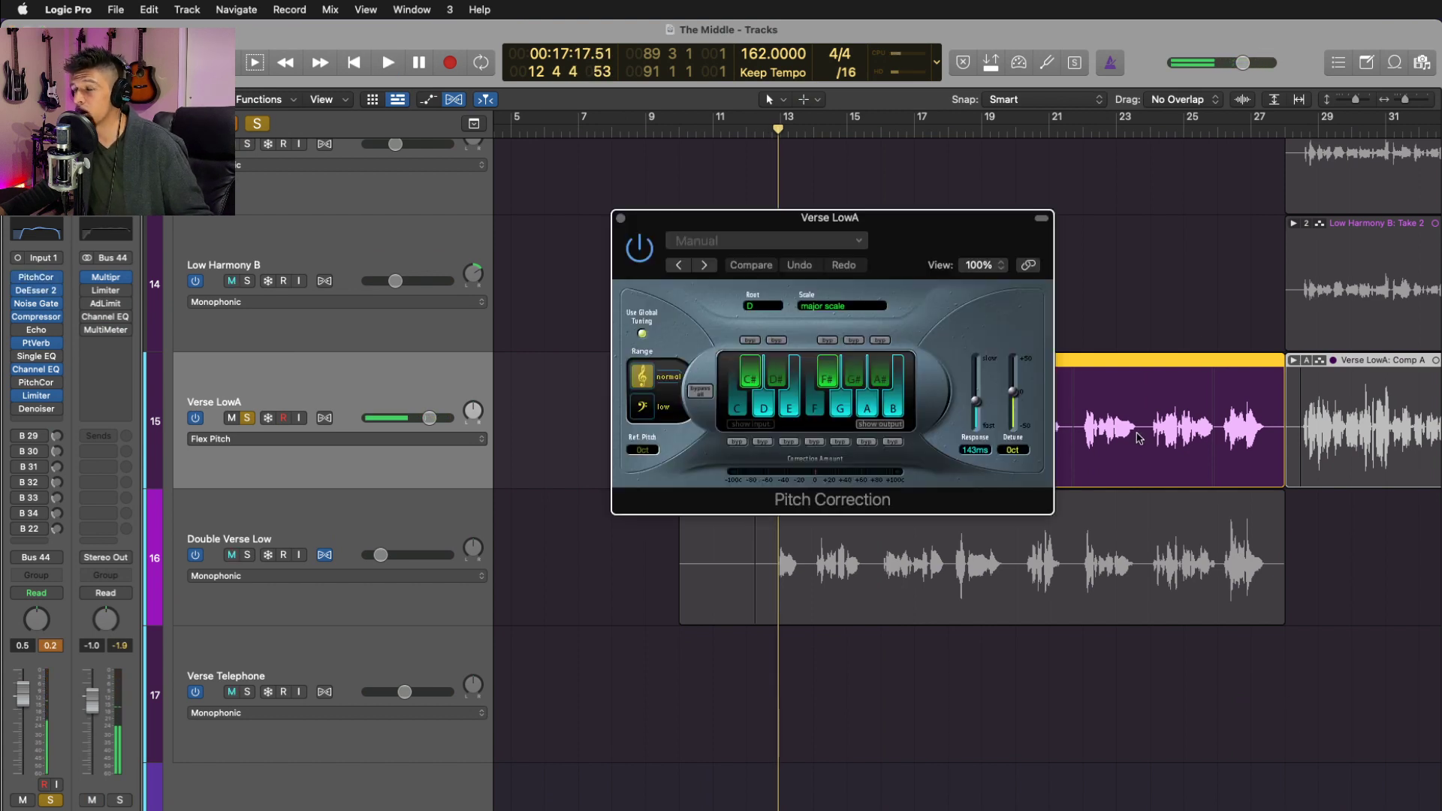
drag(730, 262, 1005, 317)
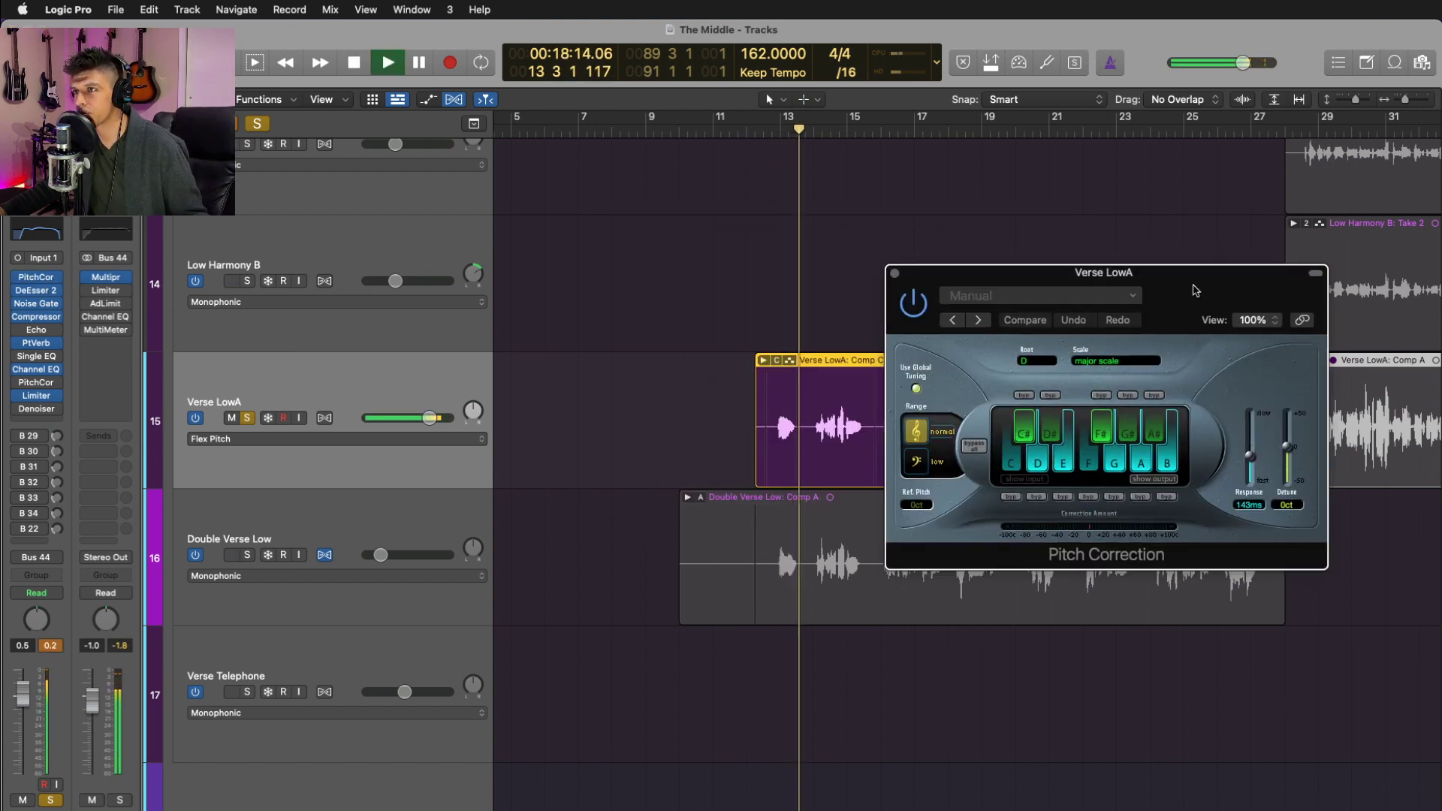
click(894, 273)
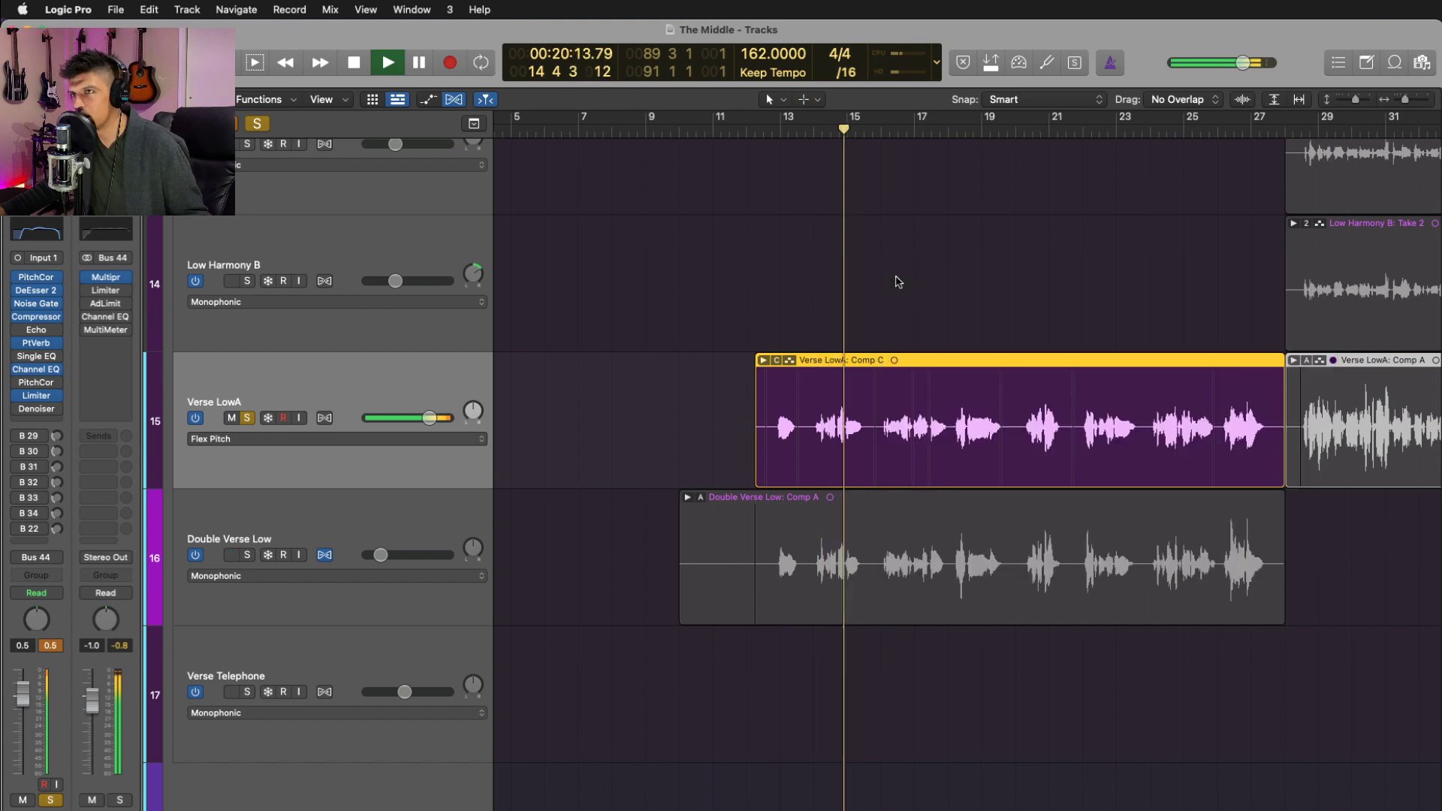
key(space)
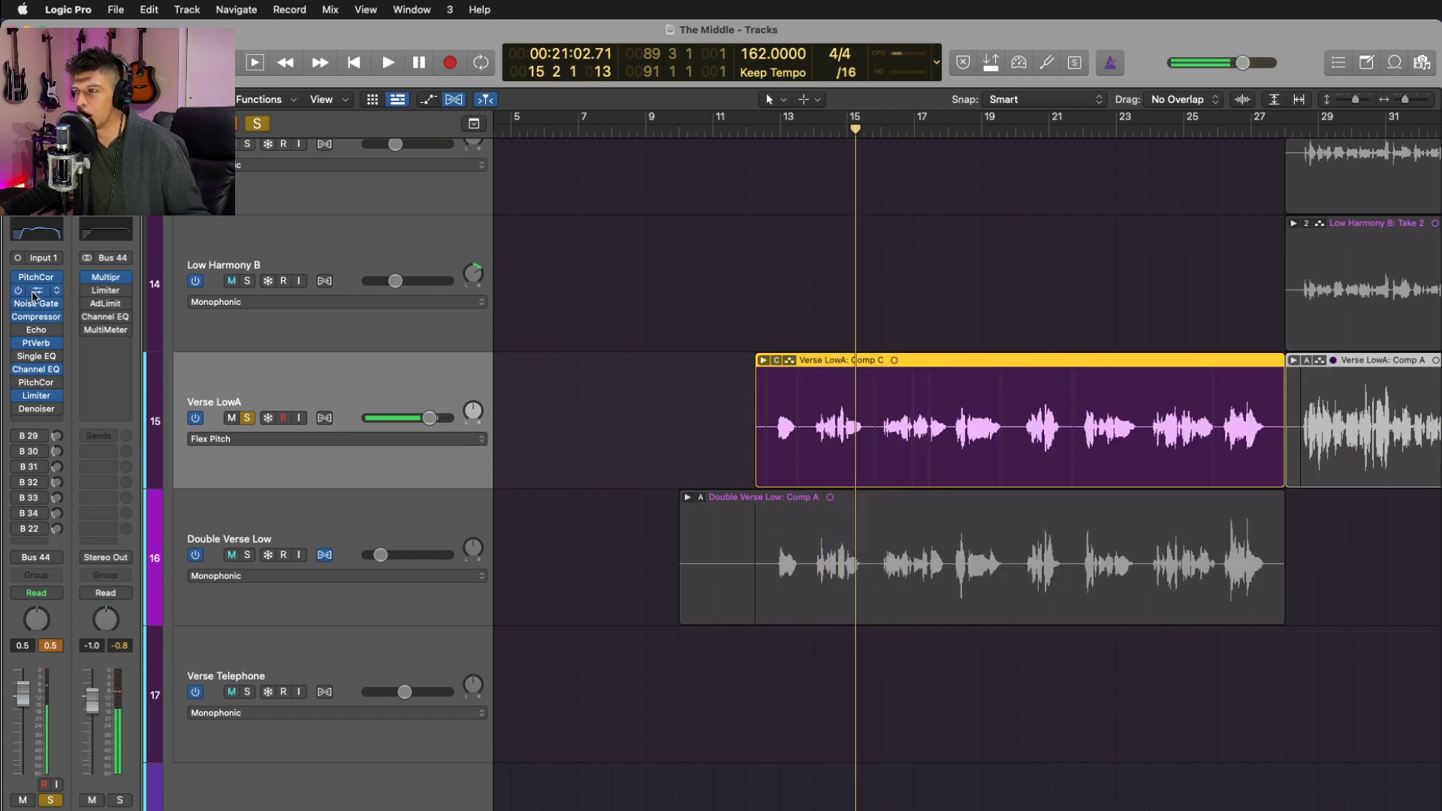
- Open Verse LowA's DeEsser 2 and play the soloed vocal from bar 15 to observe the detection and reduction meters
click(33, 295)
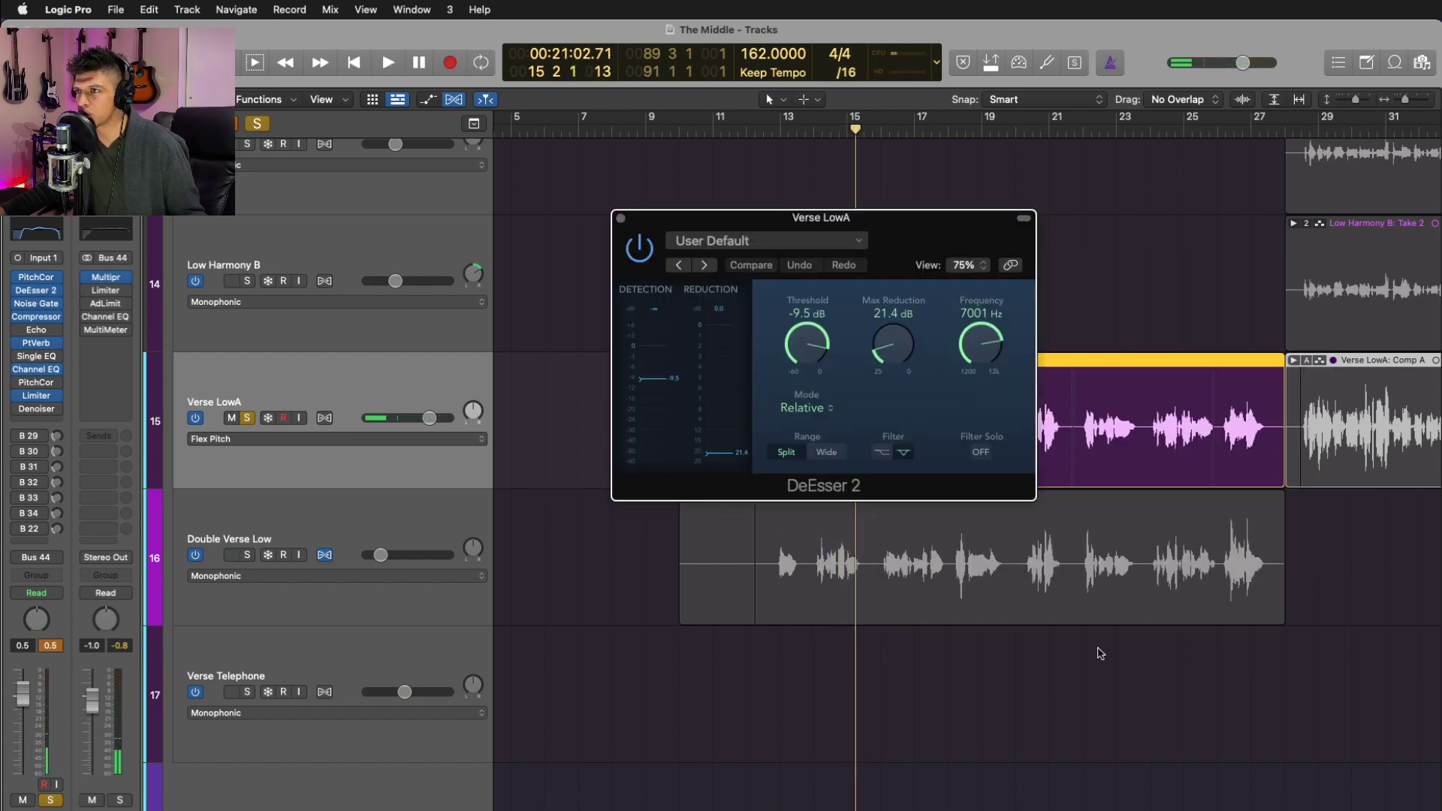
key(super+Right)
key(super+Down)
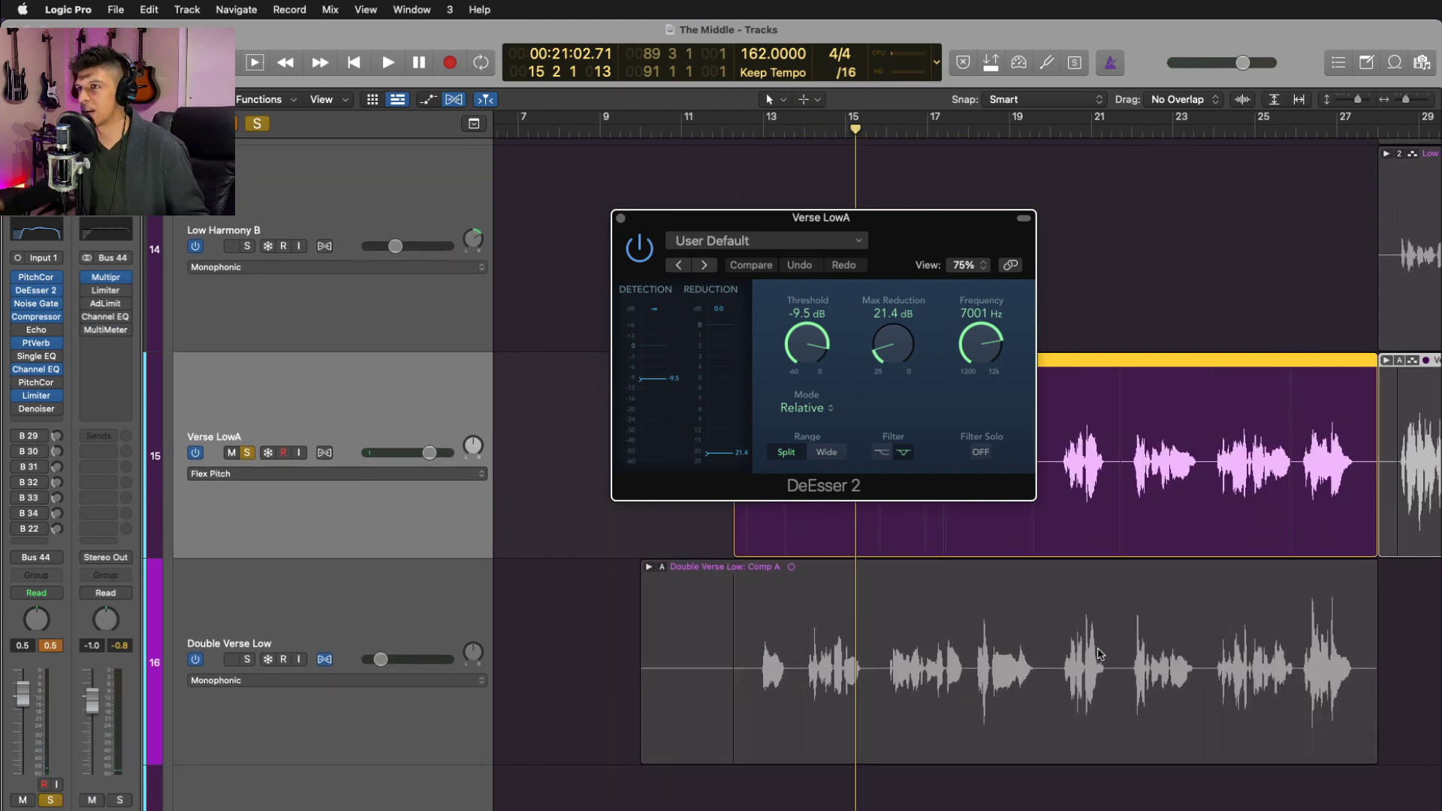
key(space)
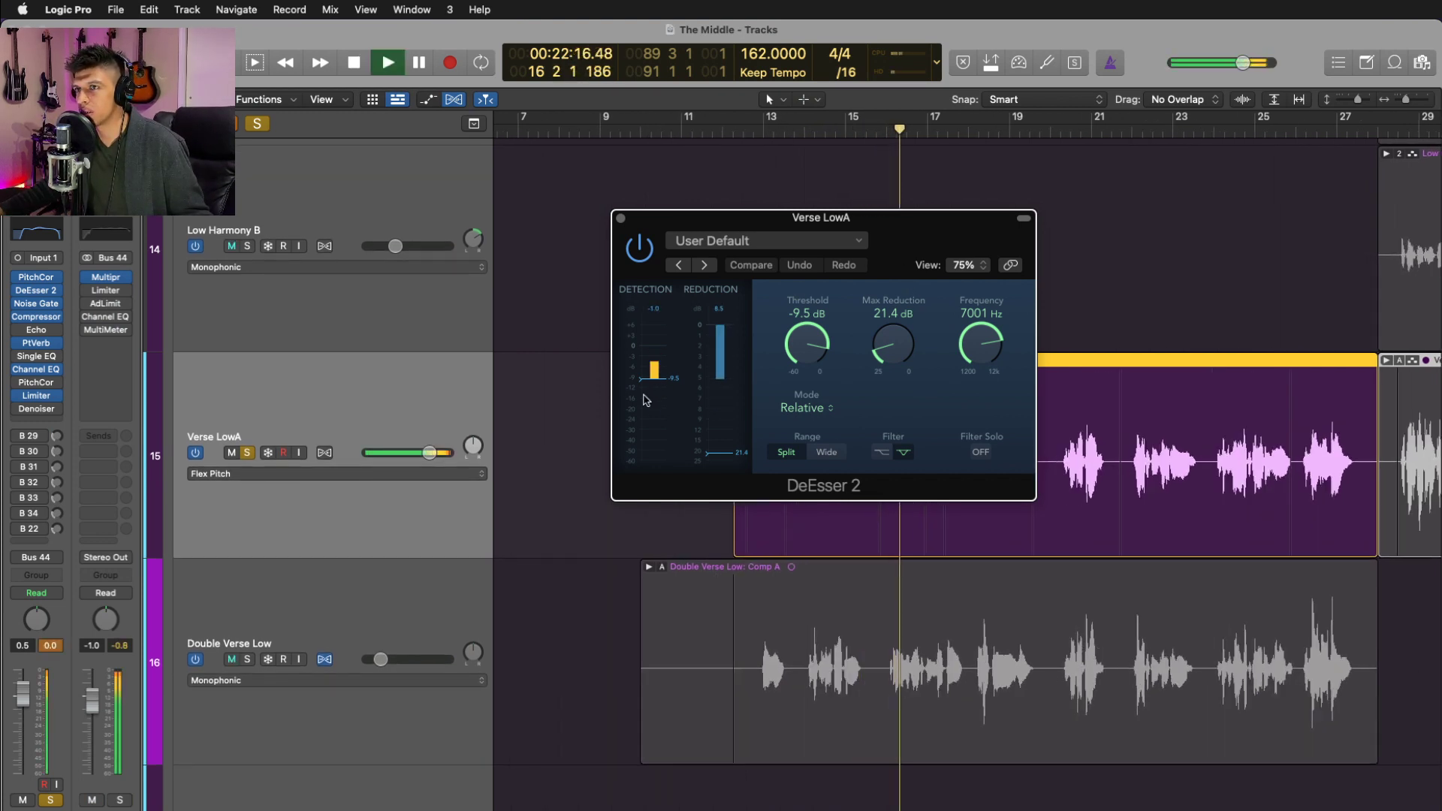
key(space)
- Replay Verse LowA from bar 16 with DeEsser 2 in view, close the plug-in, and clear the solo
drag(908, 220, 695, 248)
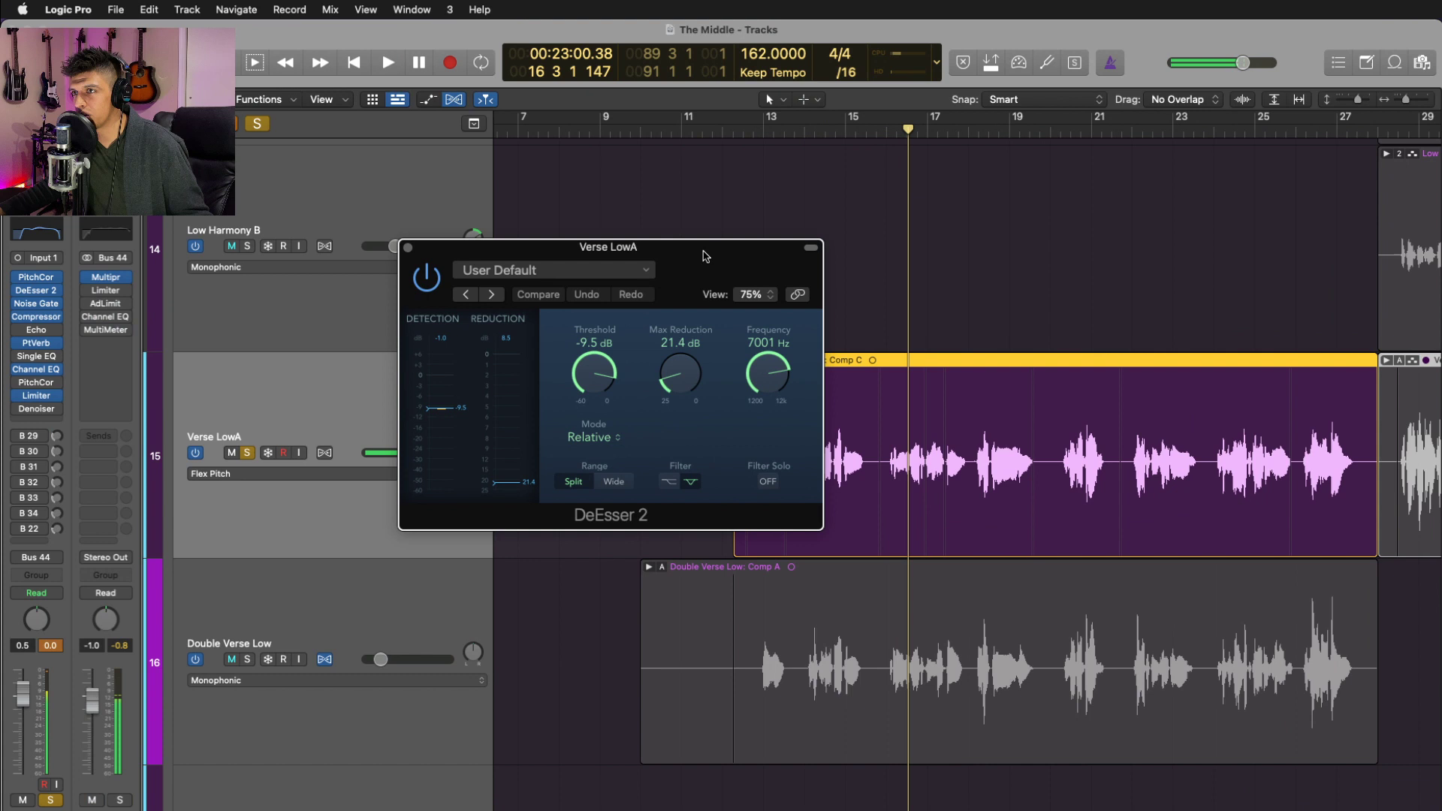
click(890, 133)
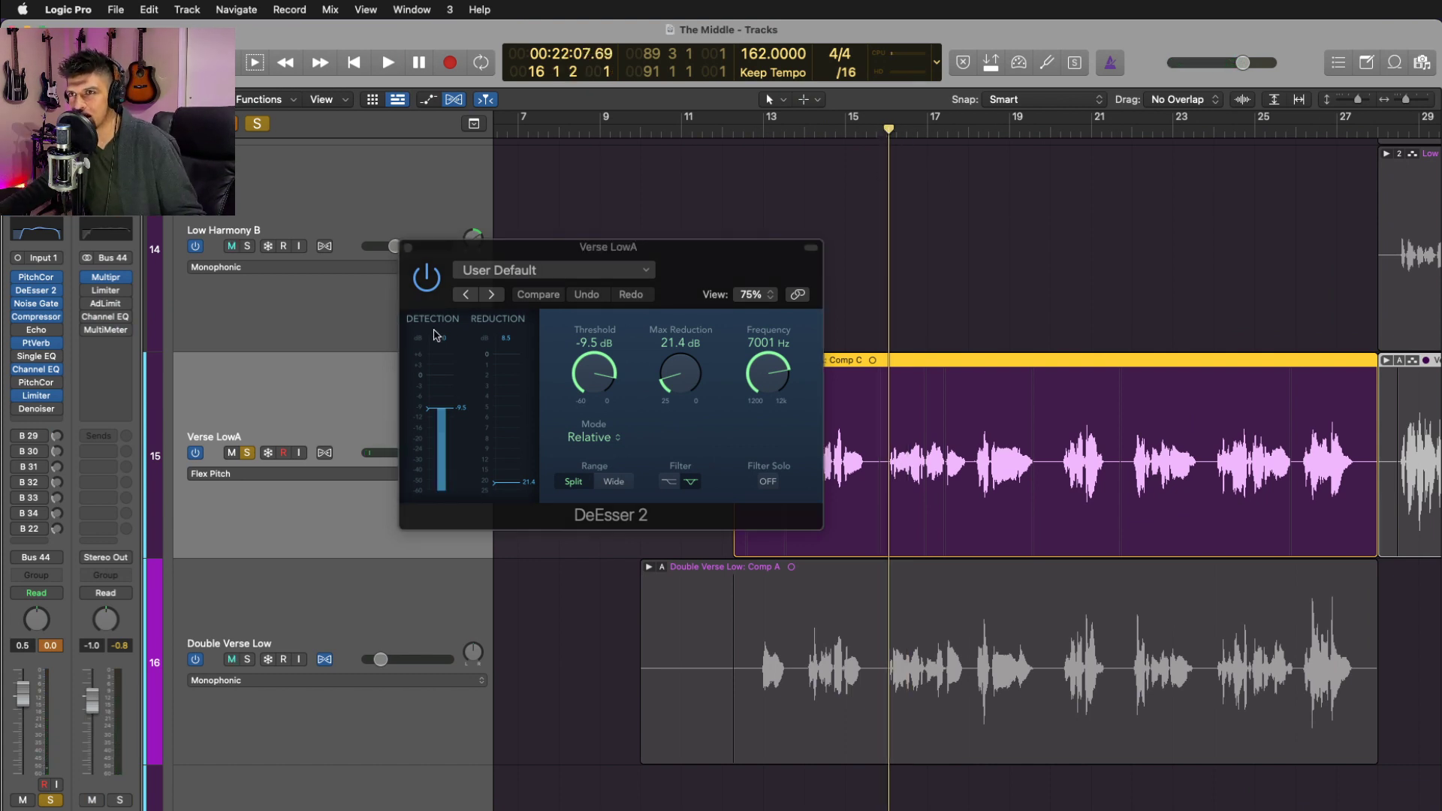
key(space)
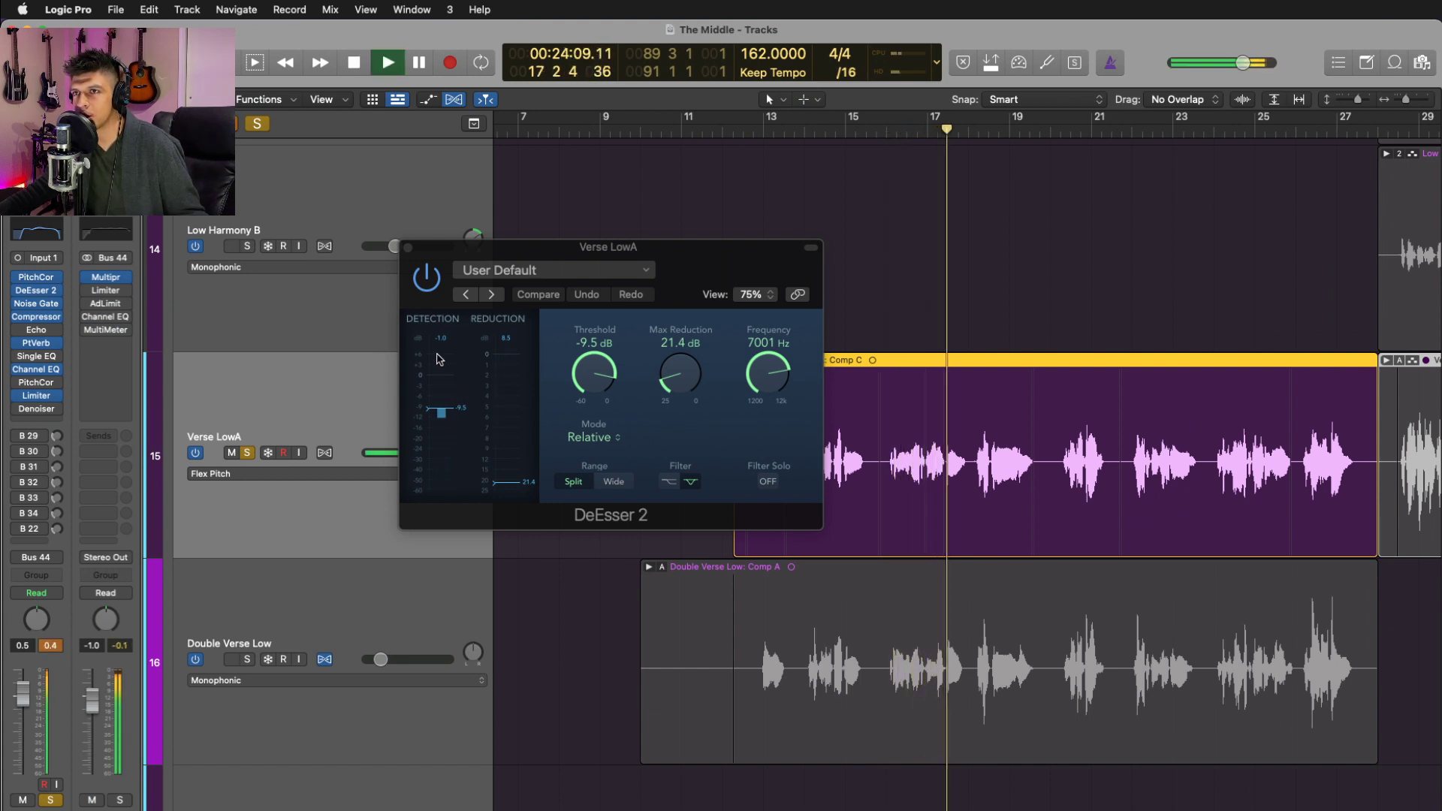
key(space)
click(407, 248)
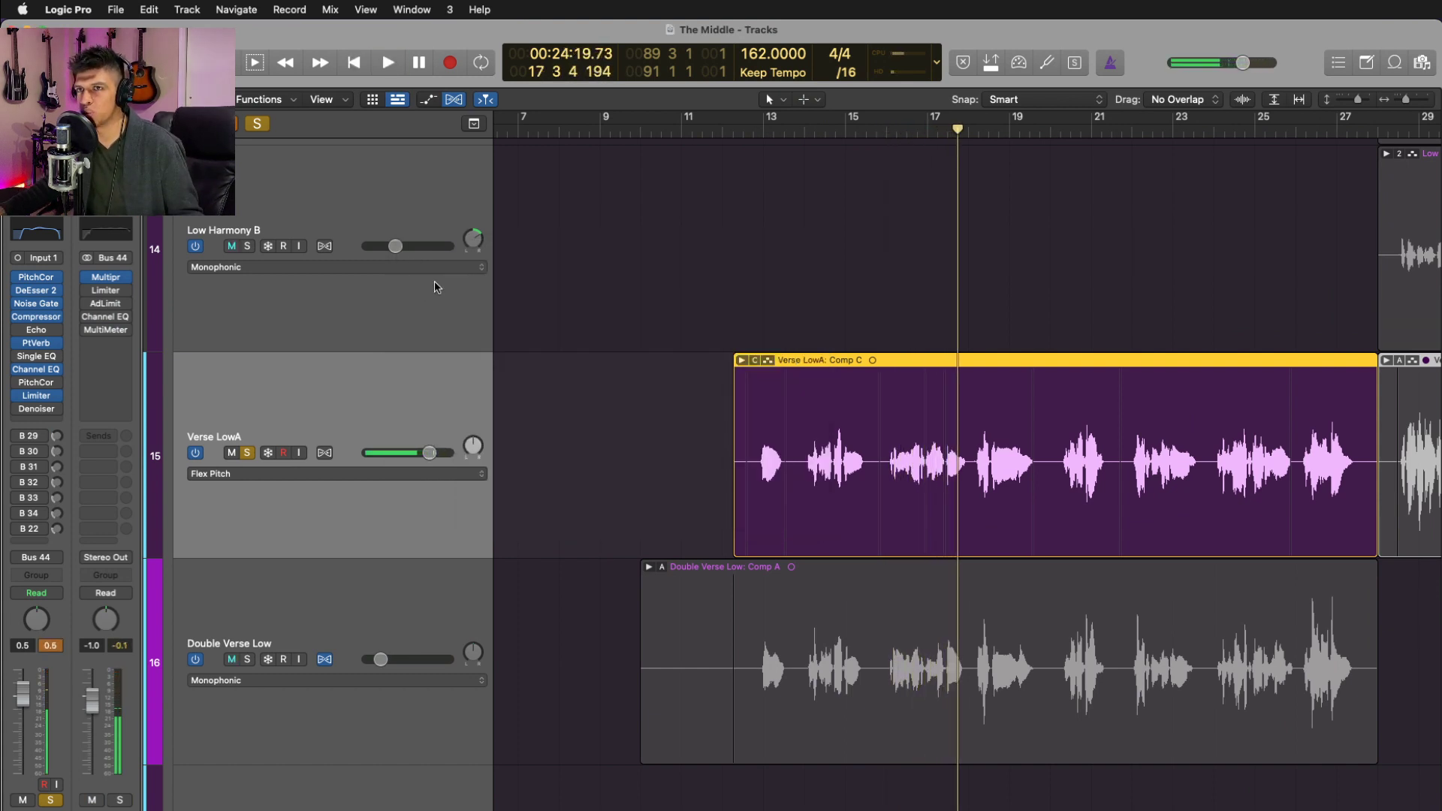
key(s)
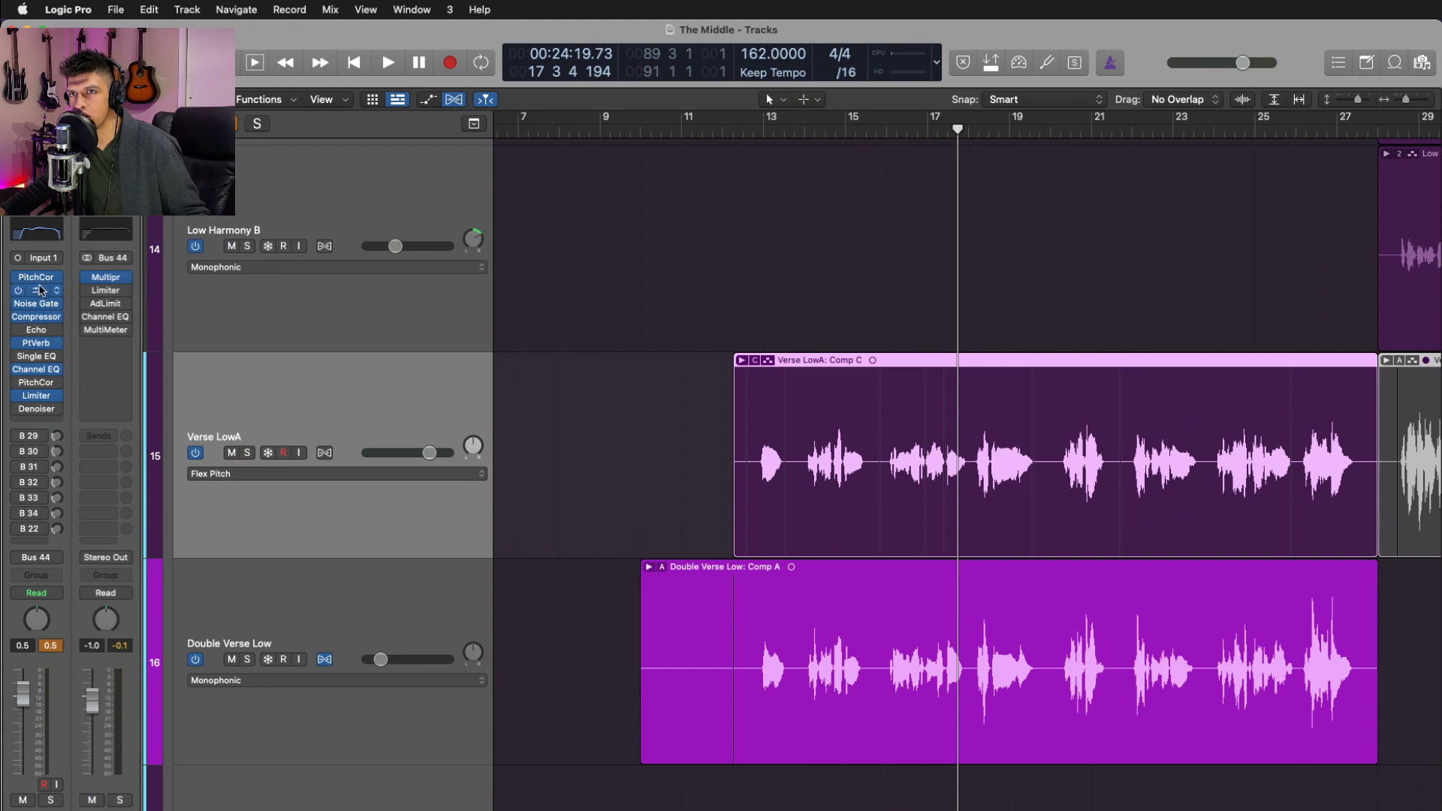
- Open Verse LowA's Noise Gate to view its settings, and move the playhead to bar 15, beat 2
click(41, 307)
drag(1022, 247, 606, 217)
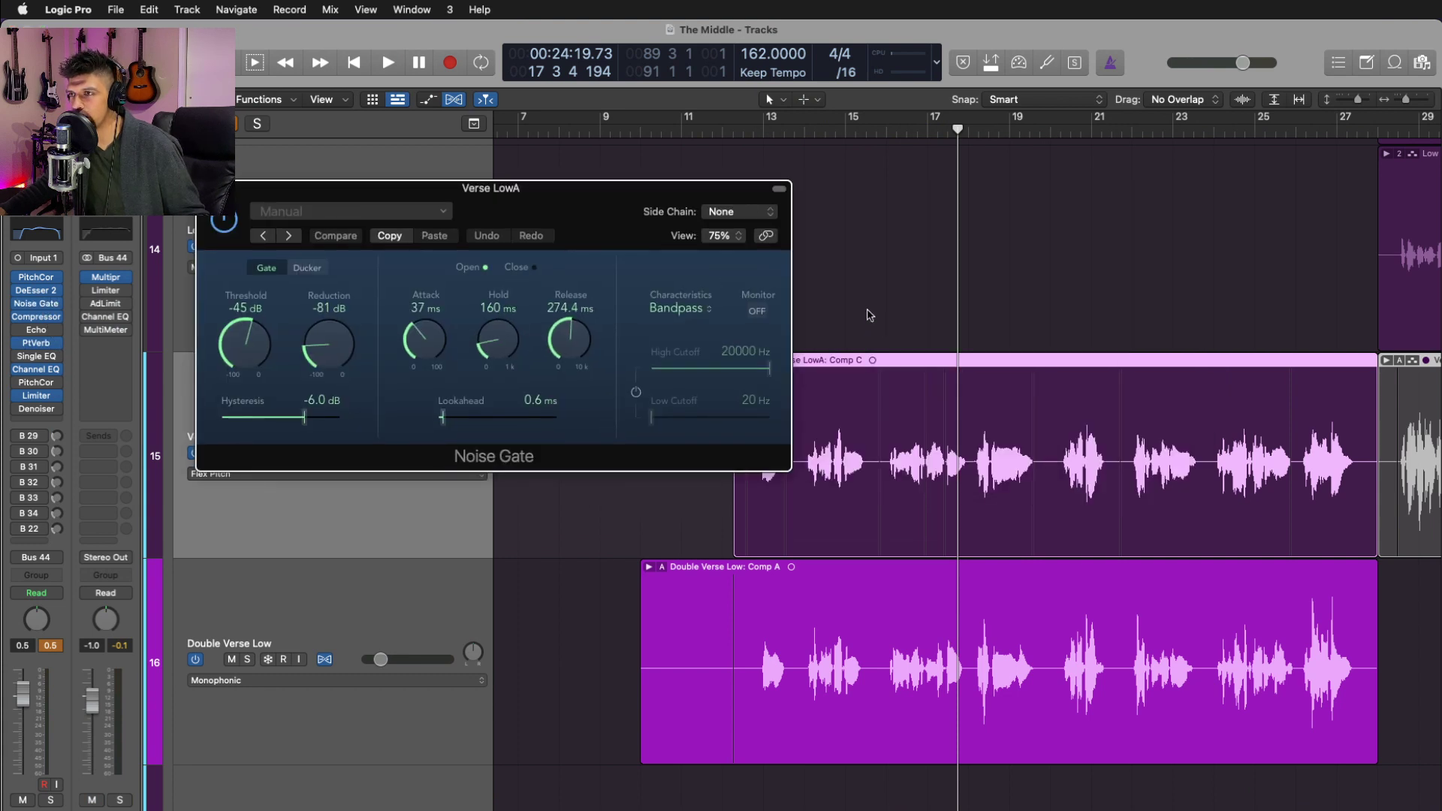
mouse_move(839, 147)
mouse_down()
mouse_move(888, 154)
mouse_move(855, 154)
mouse_up()
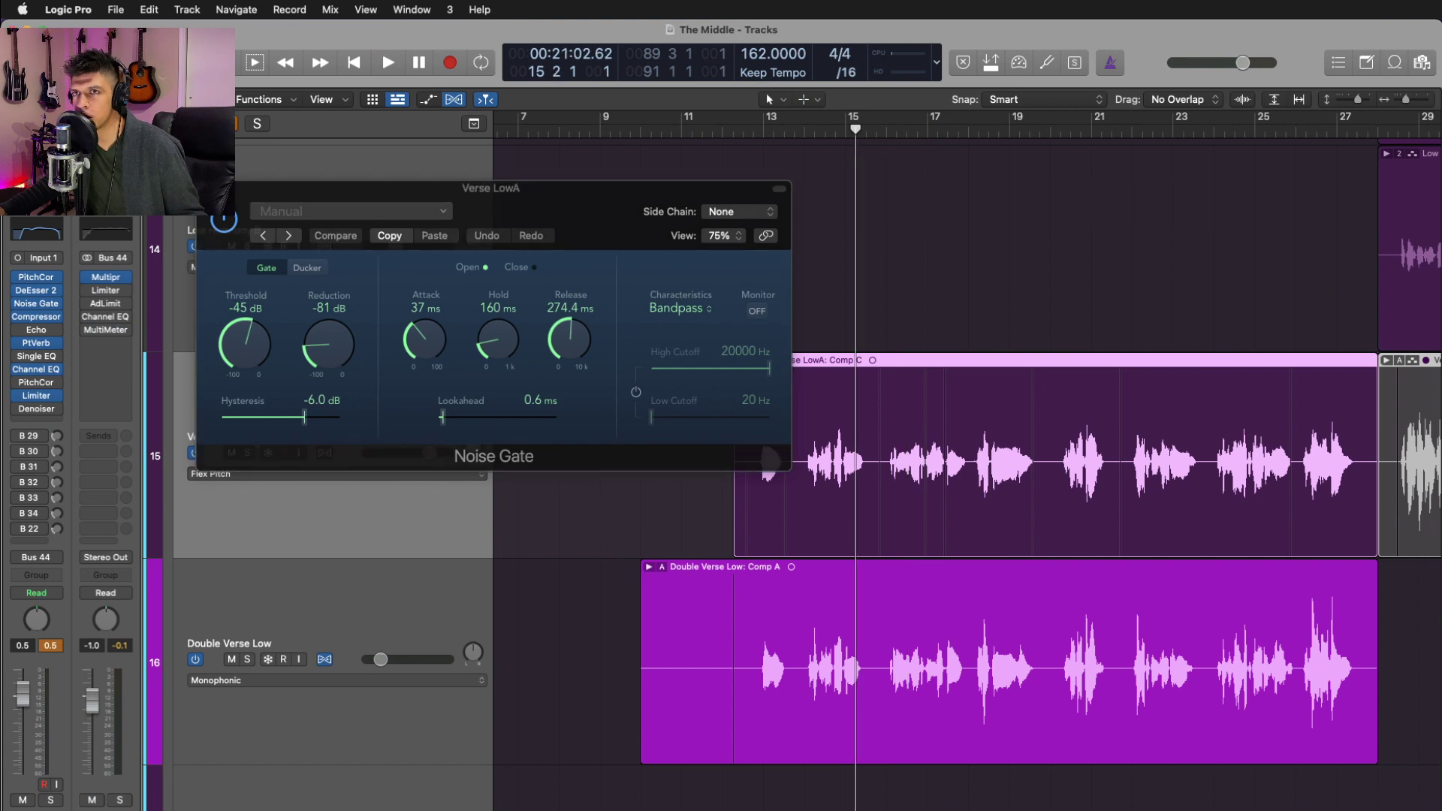
- Open Verse LowA's Compressor and switch its display to the meter and back to the graph
click(32, 318)
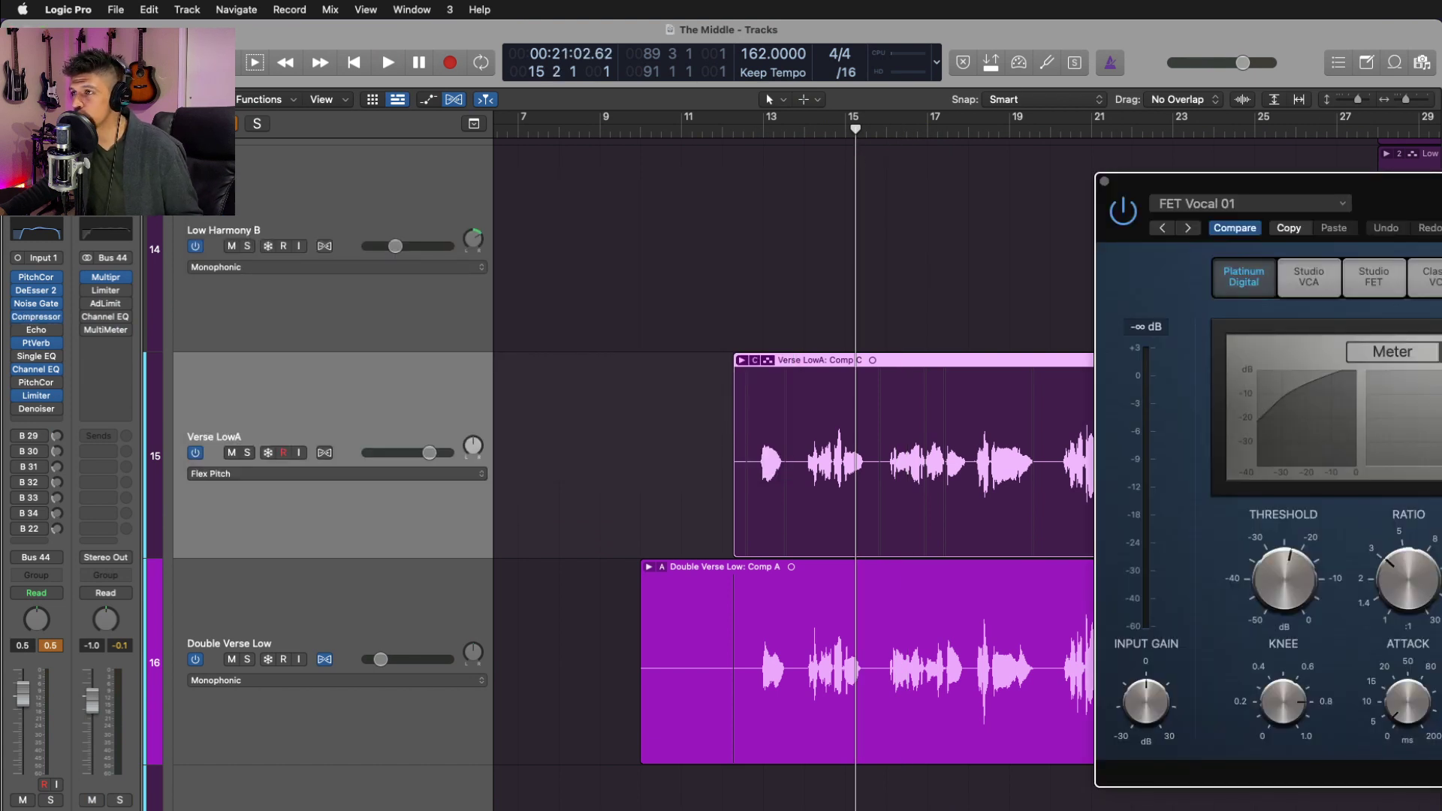
click(1388, 357)
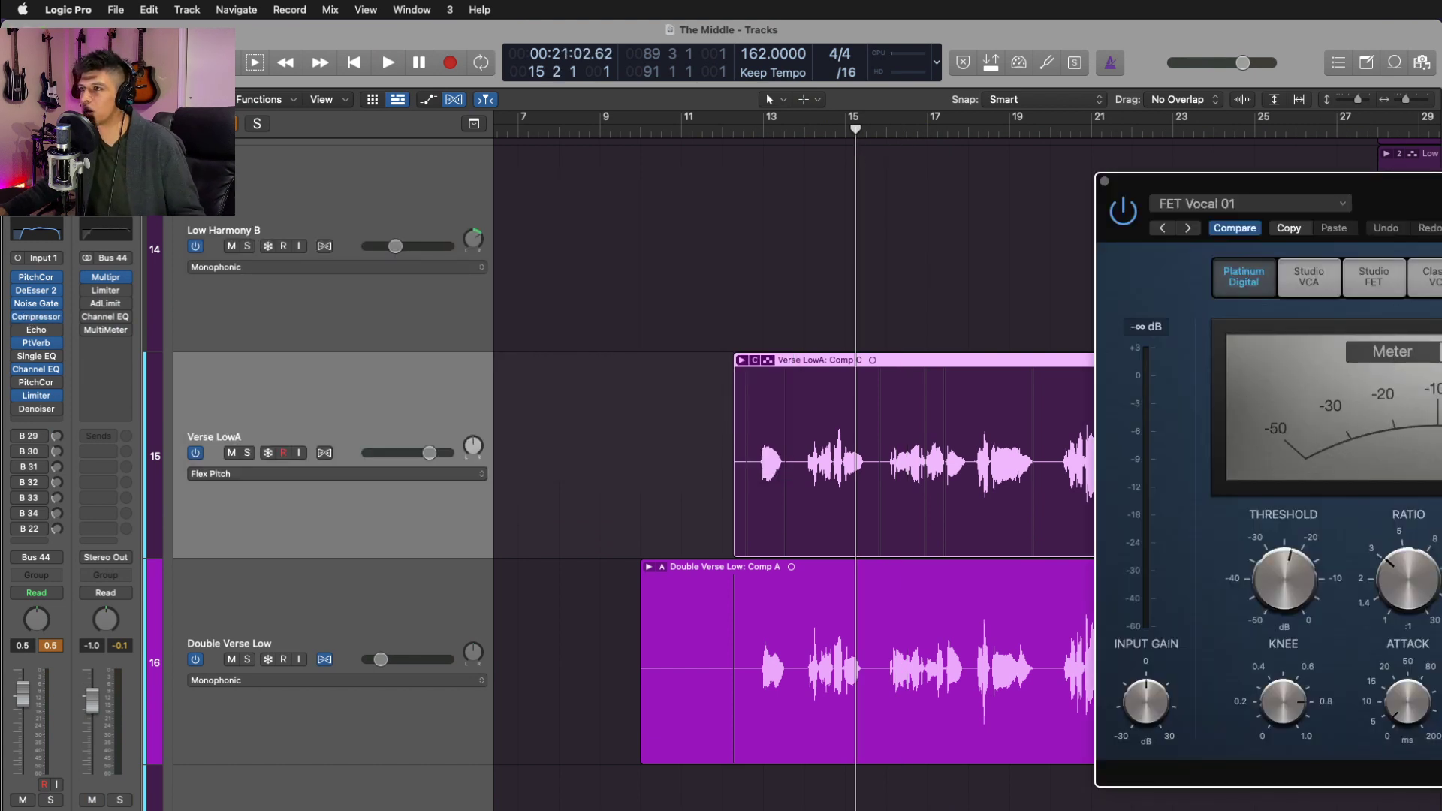
click(1388, 353)
- Play the verse vocals from about bar 13 with Verse LowA's Compressor open, and stop playback
scroll(964, 417, up, 5)
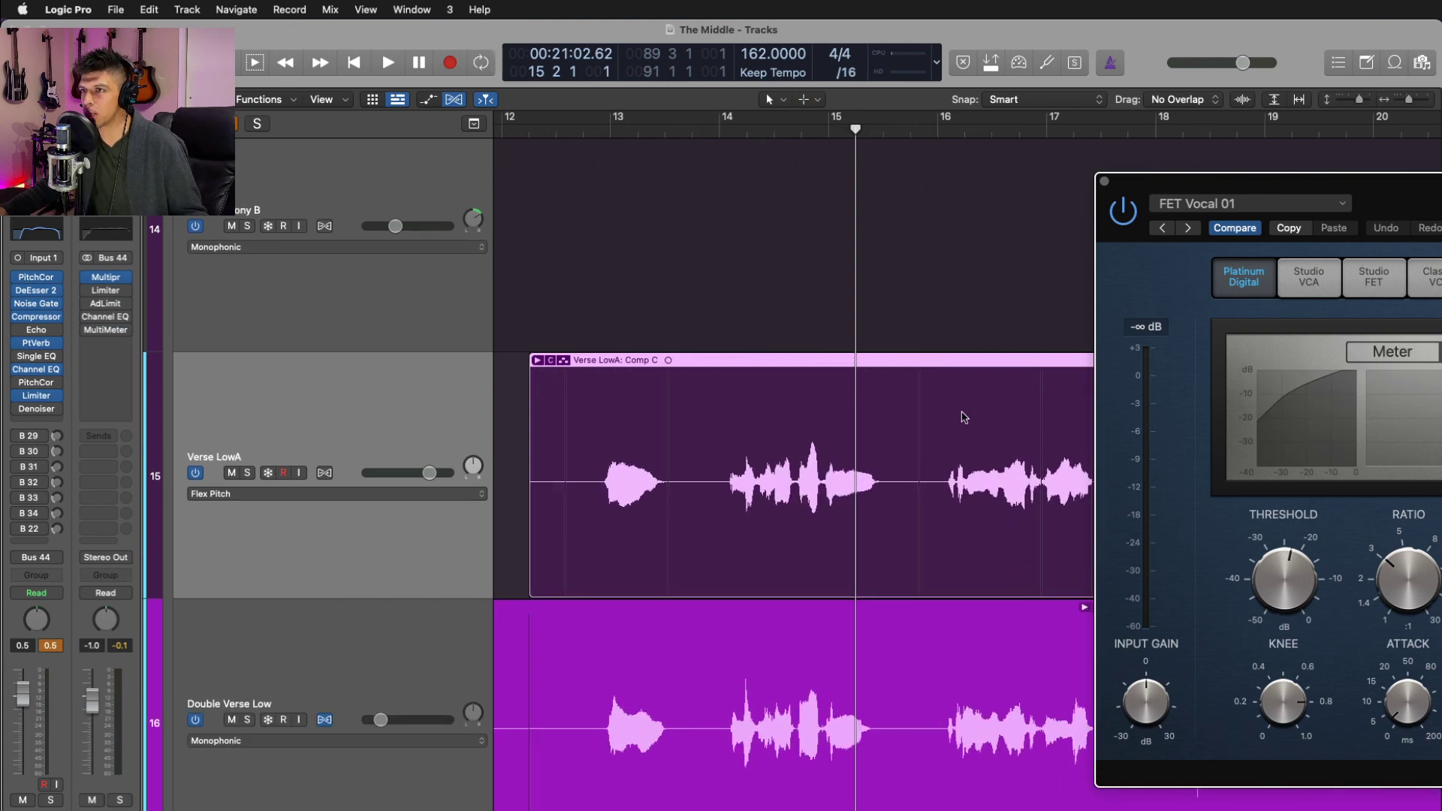
scroll(948, 455, right, 4)
scroll(678, 499, right, 2)
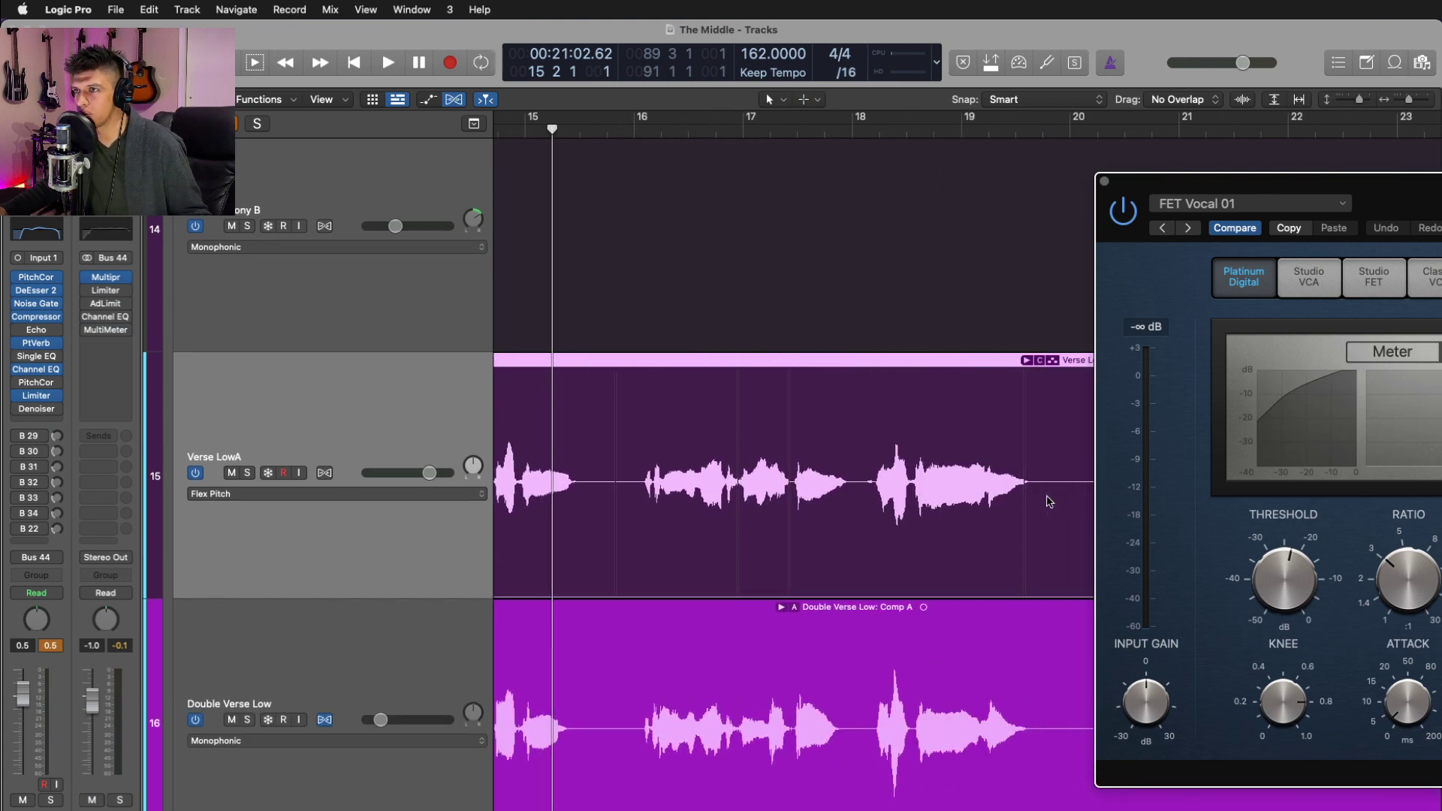
scroll(1019, 500, left, 5)
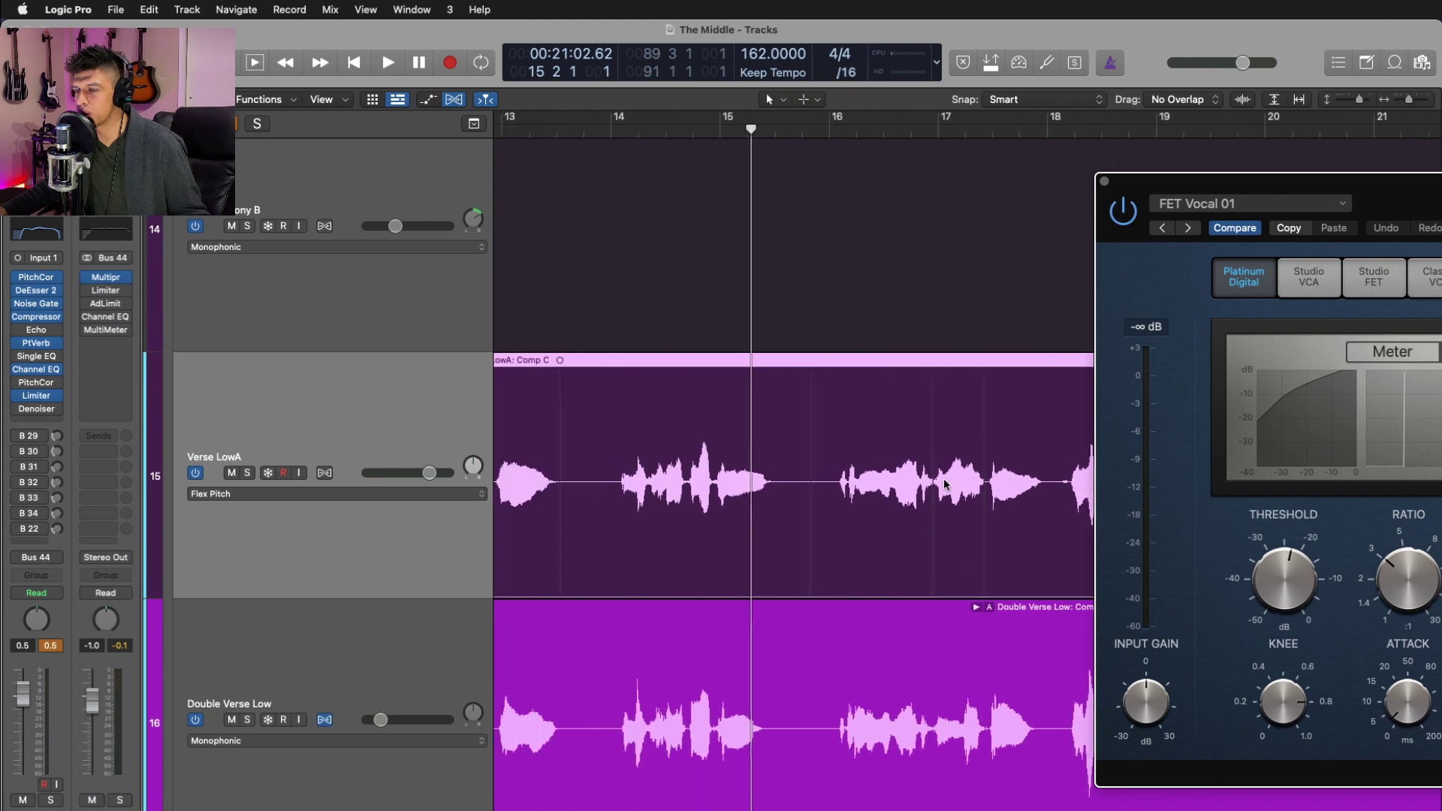
click(713, 129)
key(space)
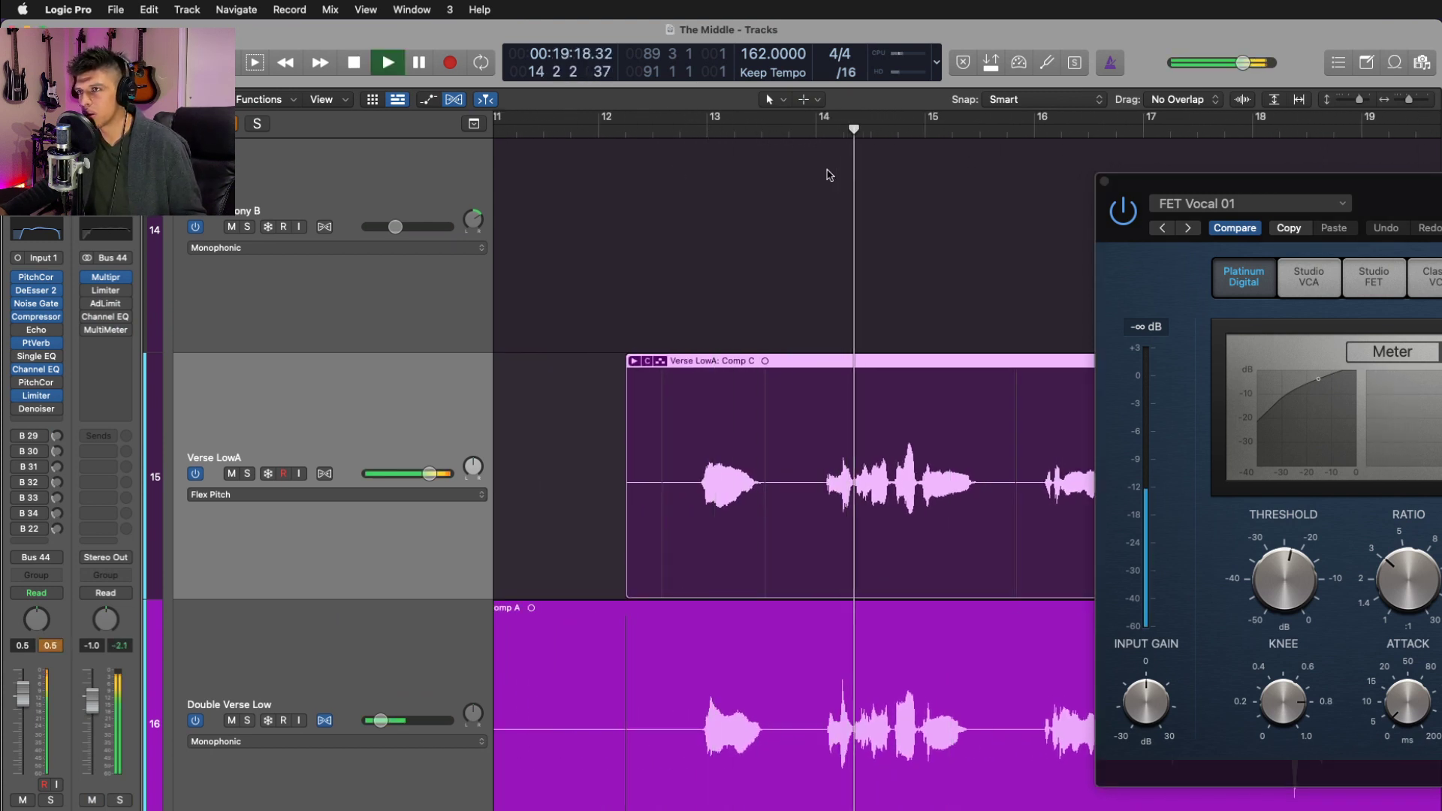
key(space)
- Solo Verse LowA, play it from bar 18 to watch the Compressor's response, stop playback, and close the plug-in
key(ctrl+s)
scroll(837, 199, right, 2)
key(super+Left)
key(super+Left)
key(super+Left)
key(super+Left)
key(super+Left)
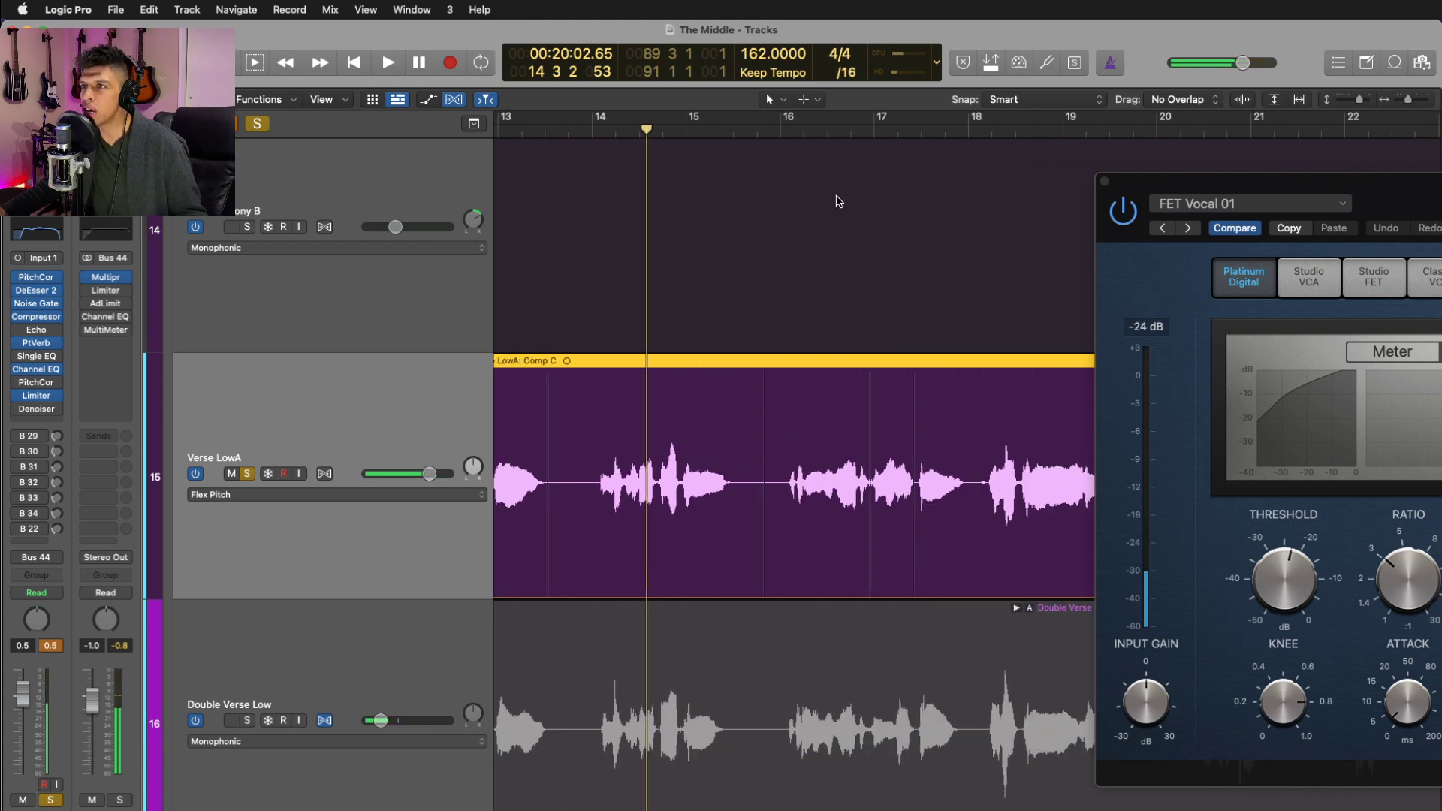
click(856, 132)
key(space)
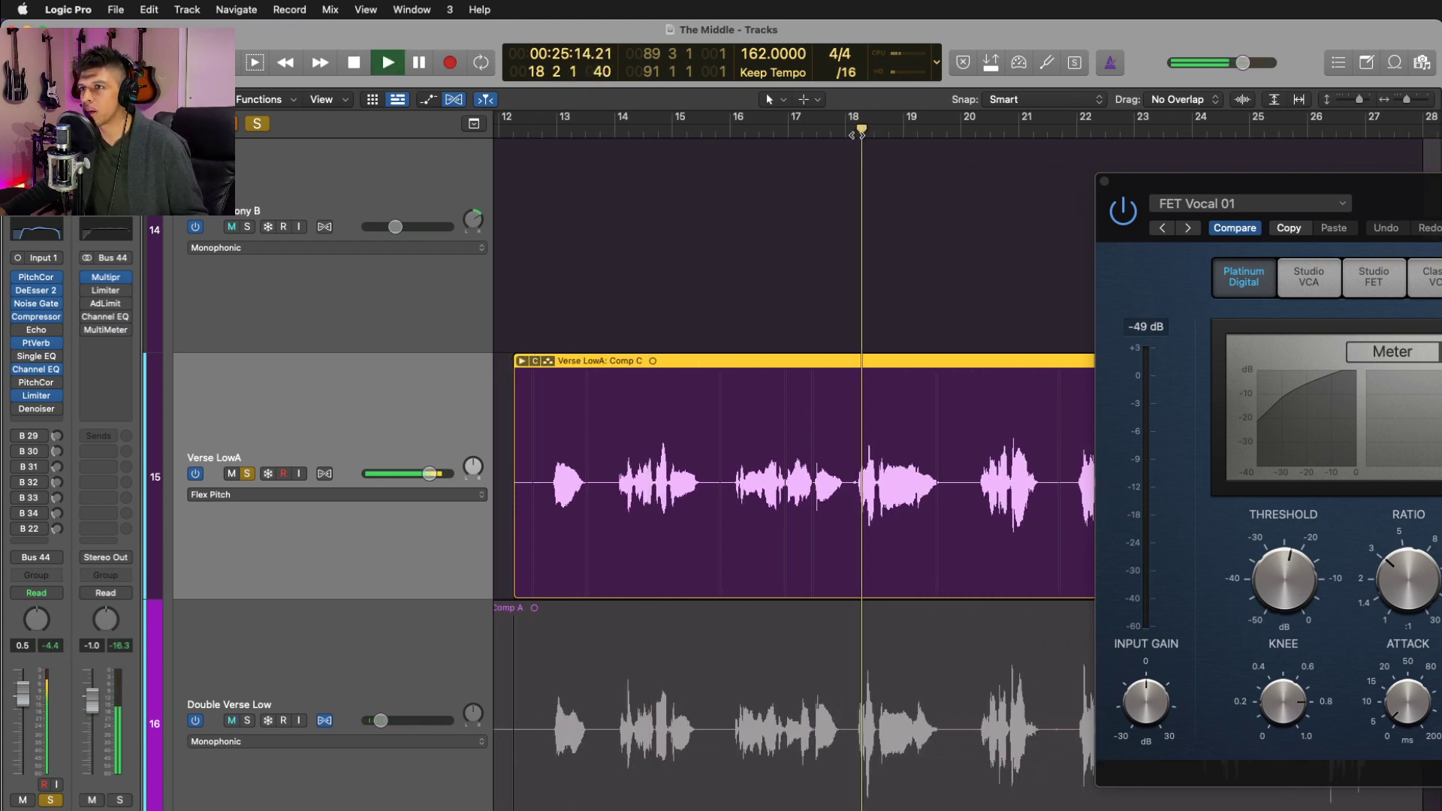
key(space)
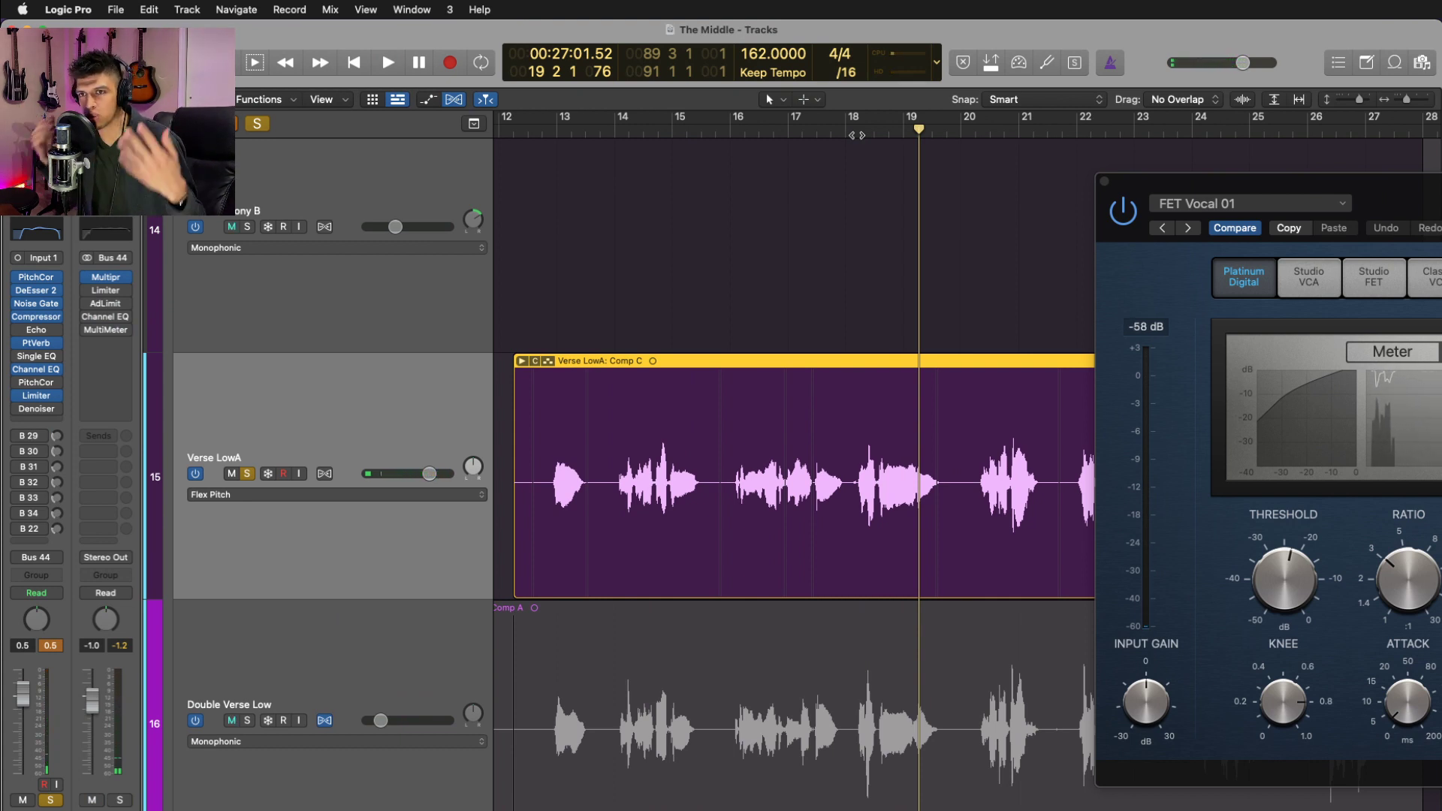
click(1107, 181)
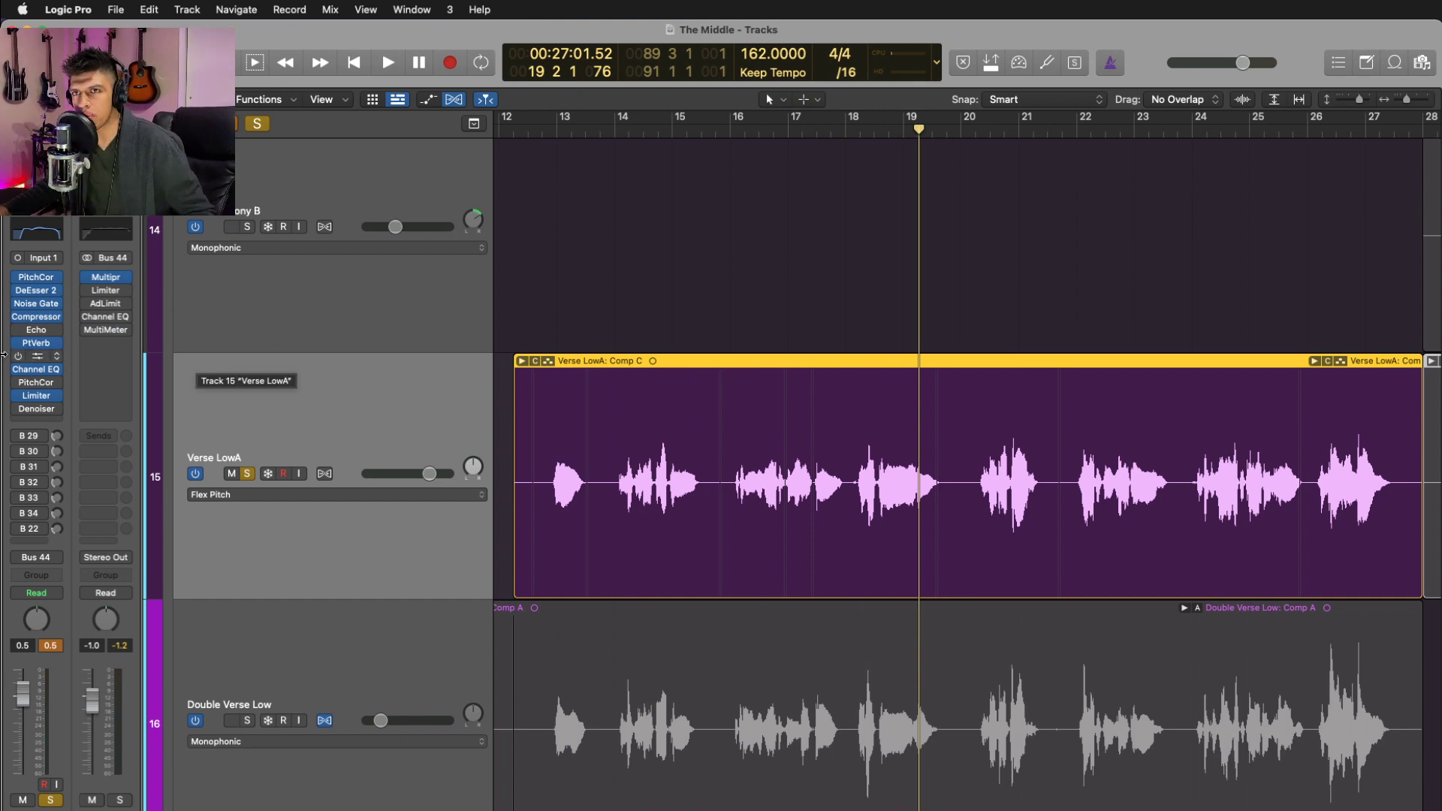
- Open Verse LowA's PlatinumVerb to view its reverb settings, and close it
click(38, 343)
scroll(1143, 284, down, 5)
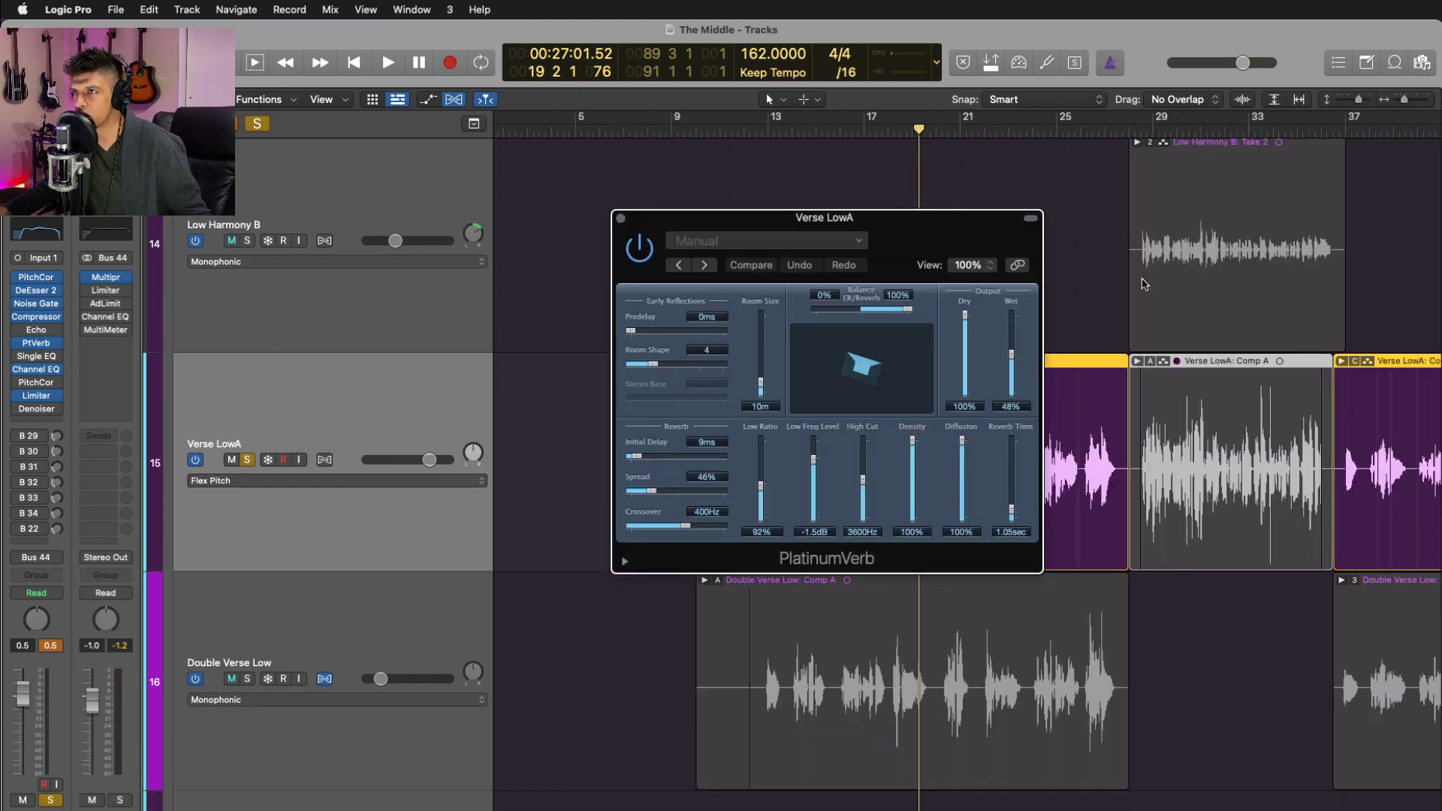
scroll(1143, 283, down, 2)
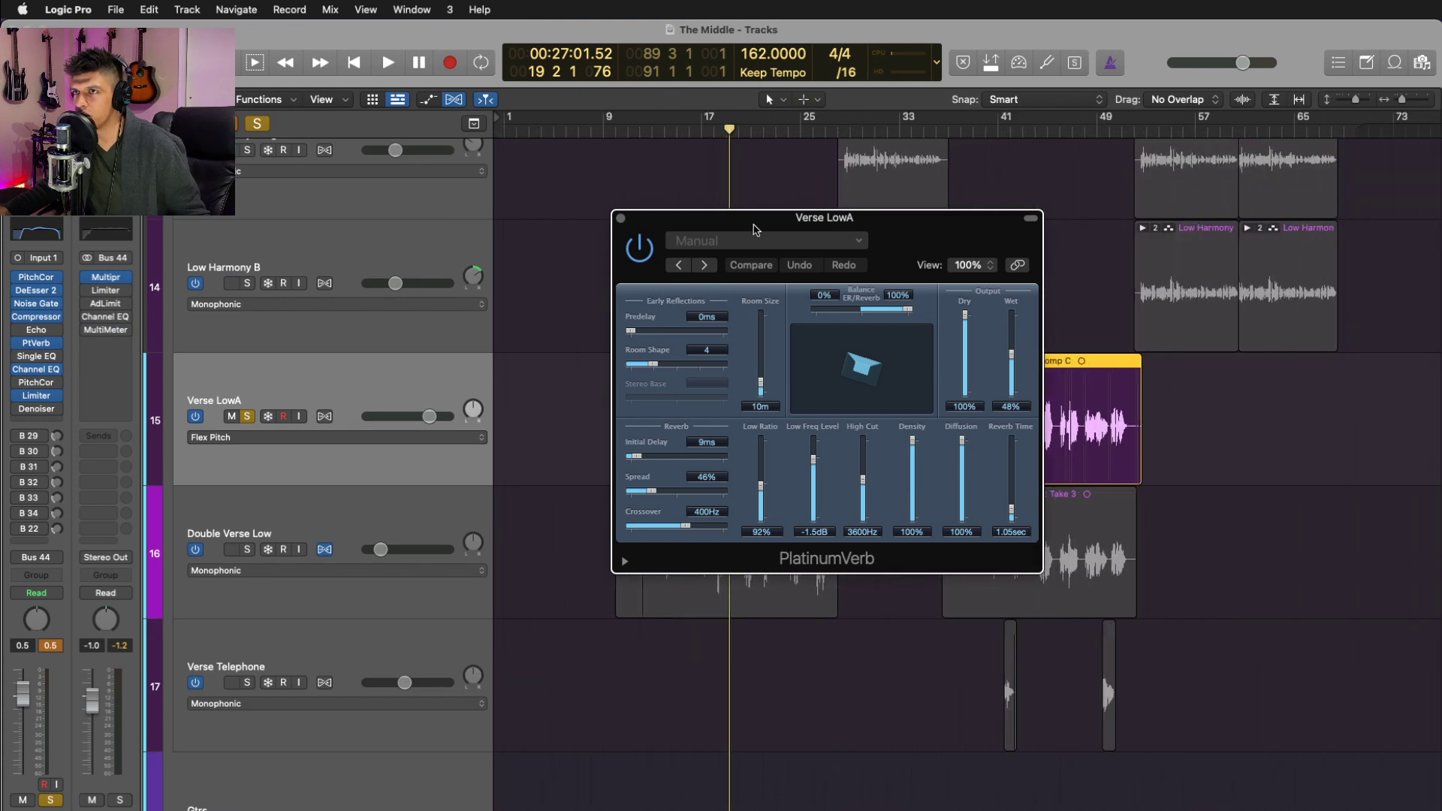
click(622, 219)
scroll(688, 472, down, 1)
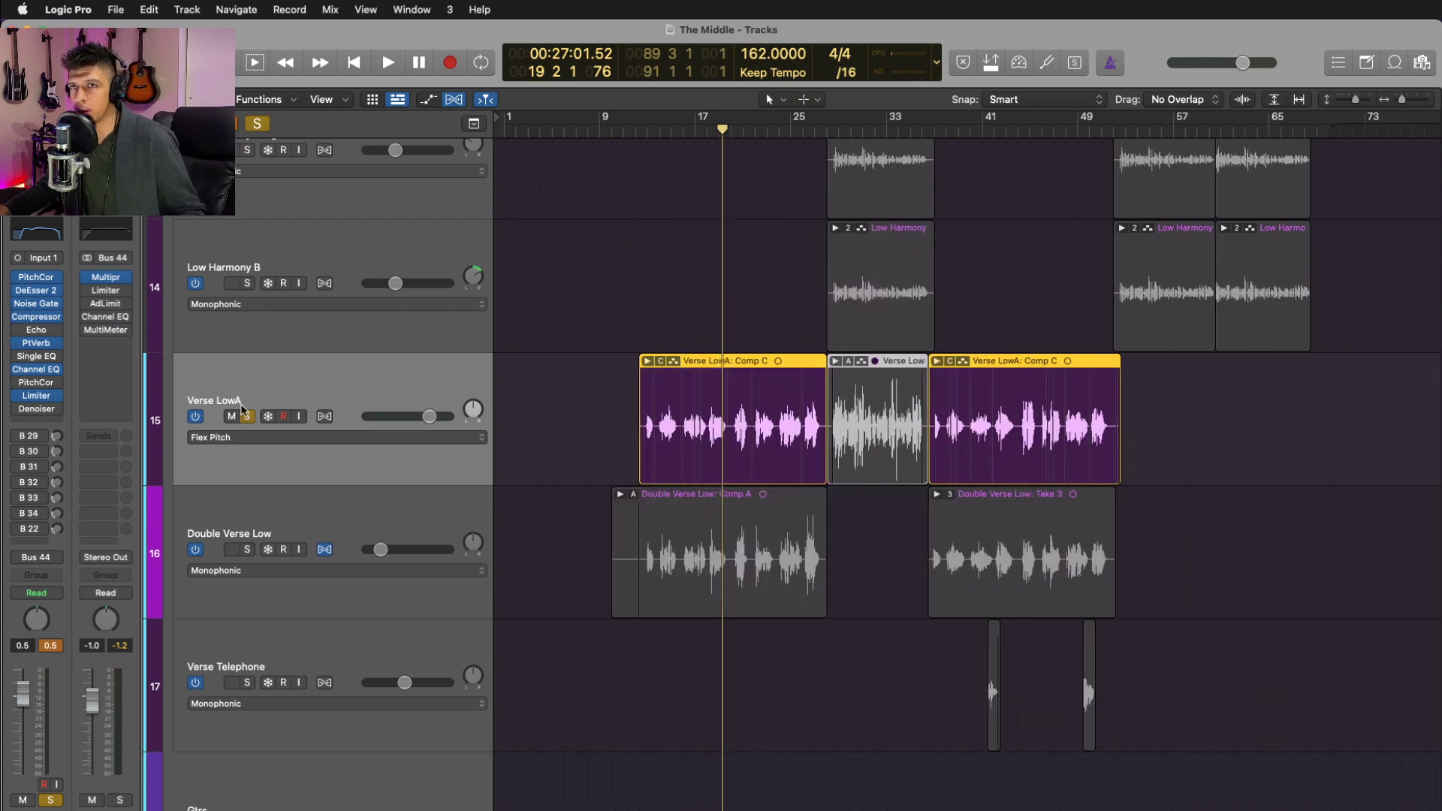
- Clear the Verse LowA solo and compare the channel strips of Verse LowA and Double Verse Low
key(s)
click(332, 509)
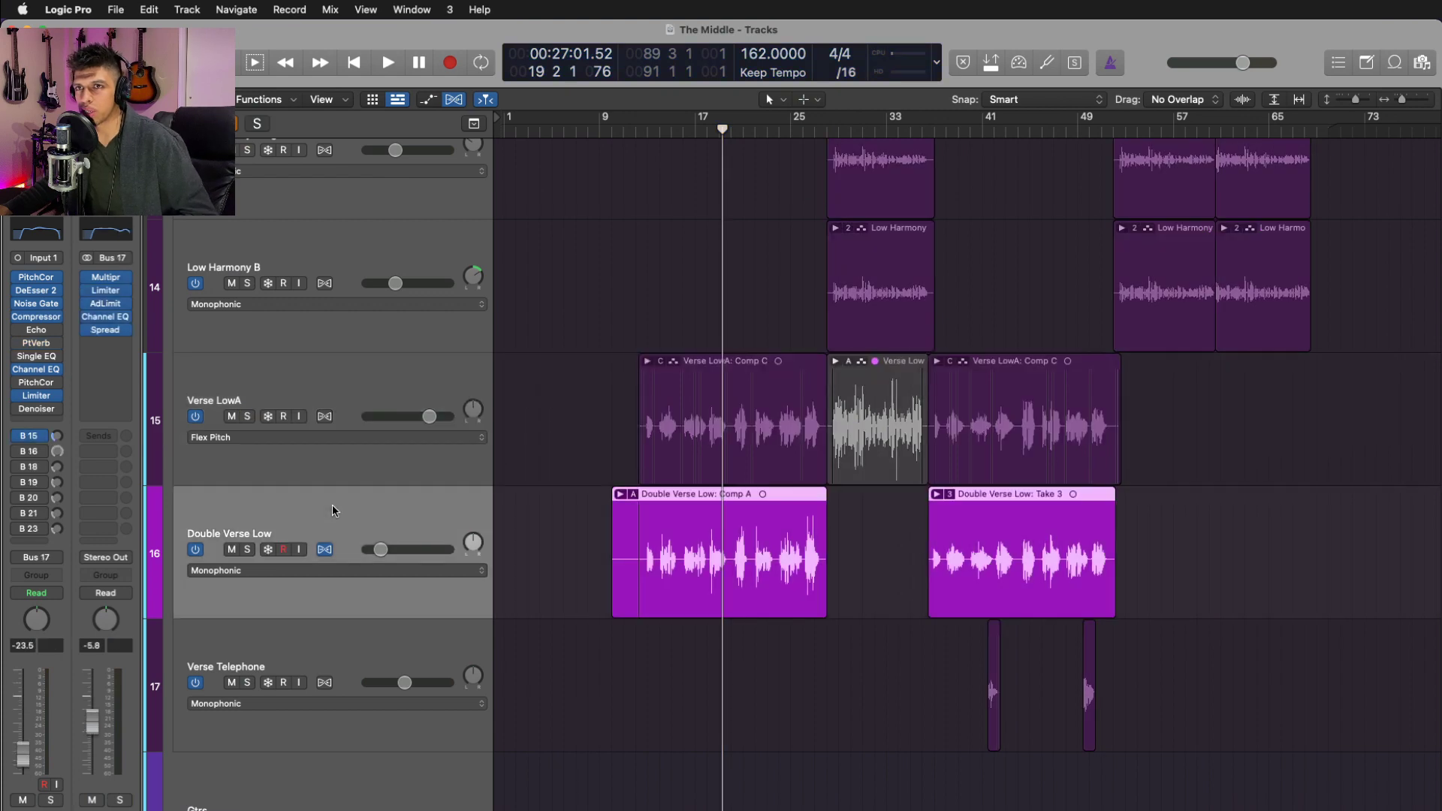
key(Up)
key(Down)
- Check the channel strips of the Low Harmony B and Low Harmony A Ugh tracks
scroll(591, 500, up, 4)
scroll(591, 497, up, 2)
click(371, 501)
key(Up)
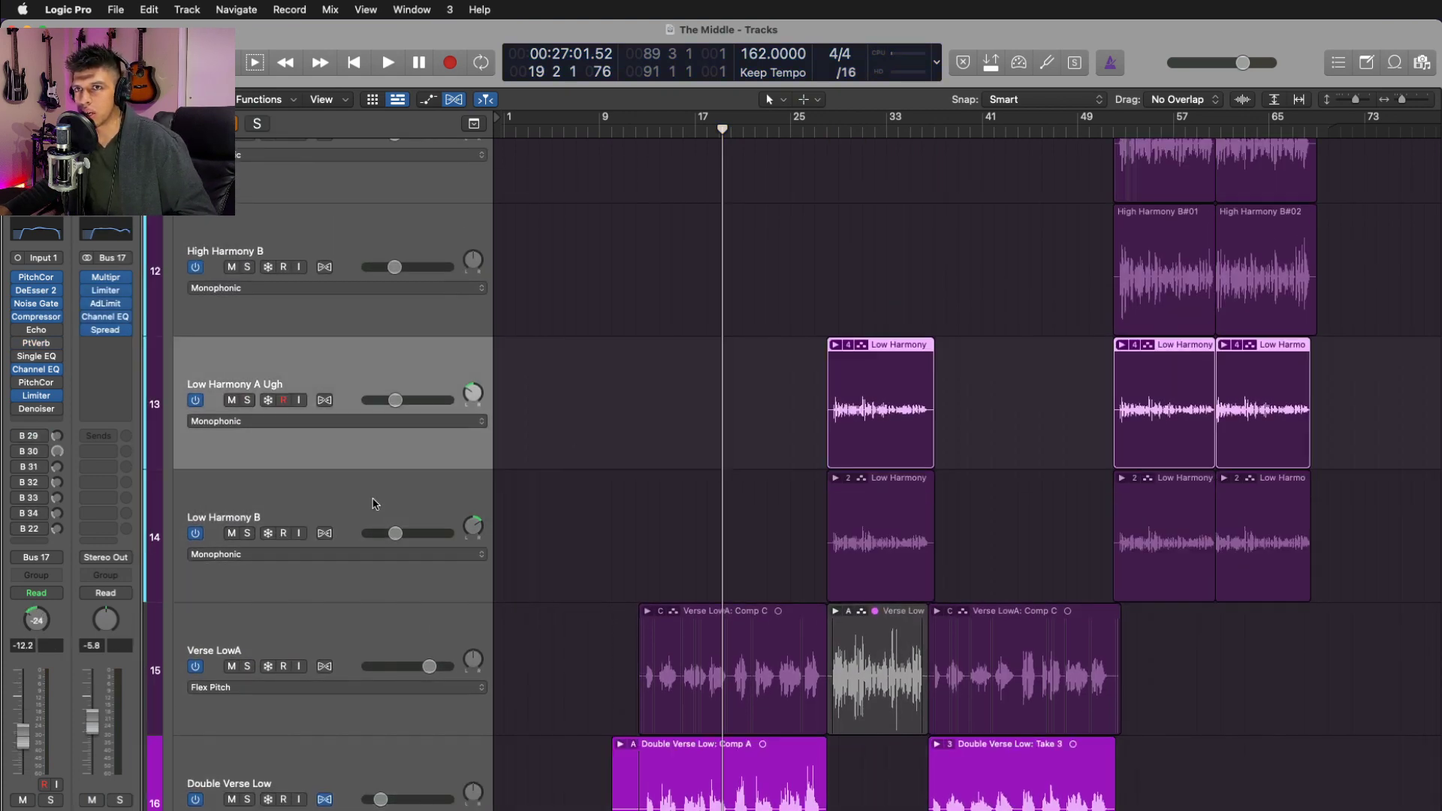
- Select the Double Chorus High track and open its PlatinumVerb plug-in
scroll(615, 498, up, 8)
scroll(627, 496, down, 2)
scroll(624, 494, up, 10)
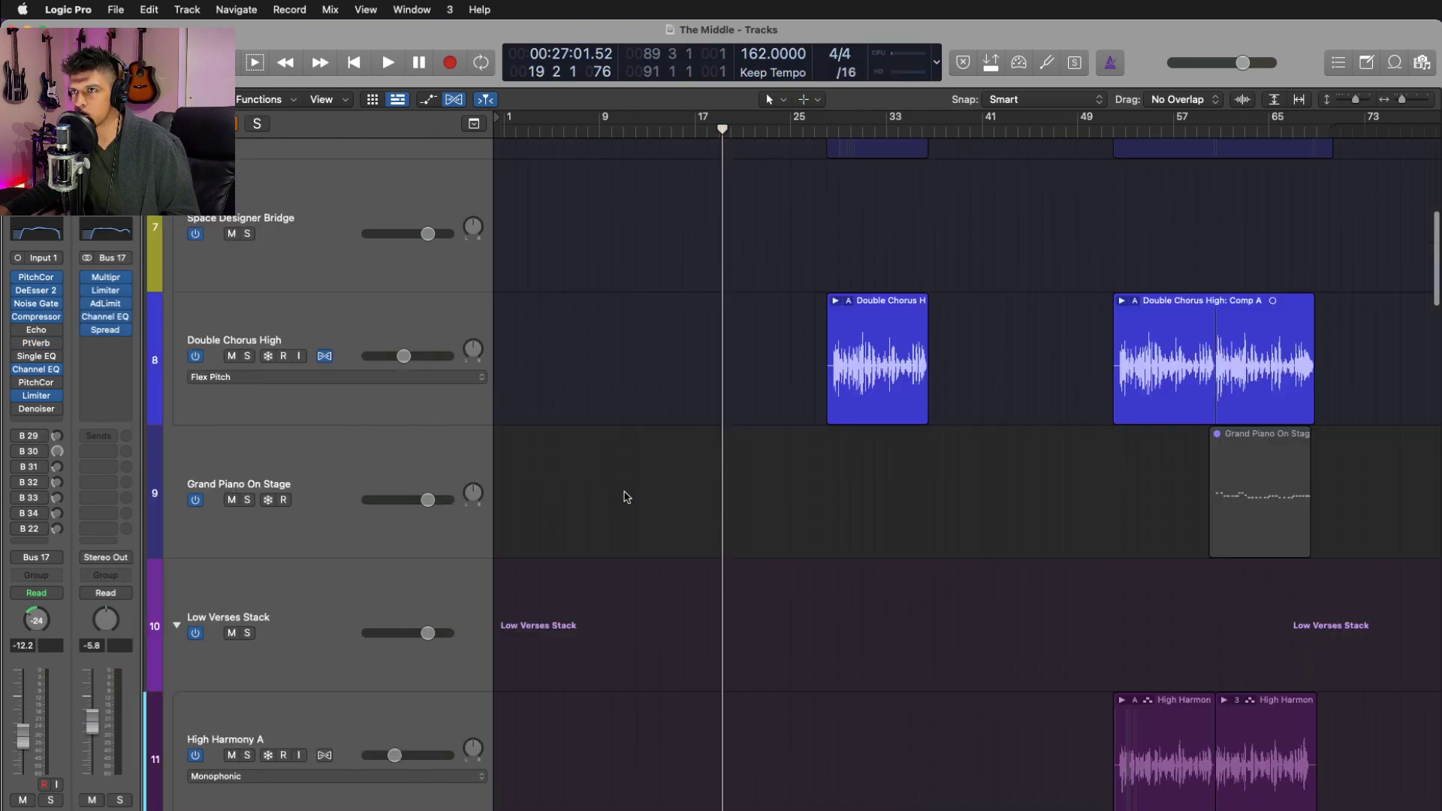
drag(338, 151, 335, 153)
key(Down)
key(Down)
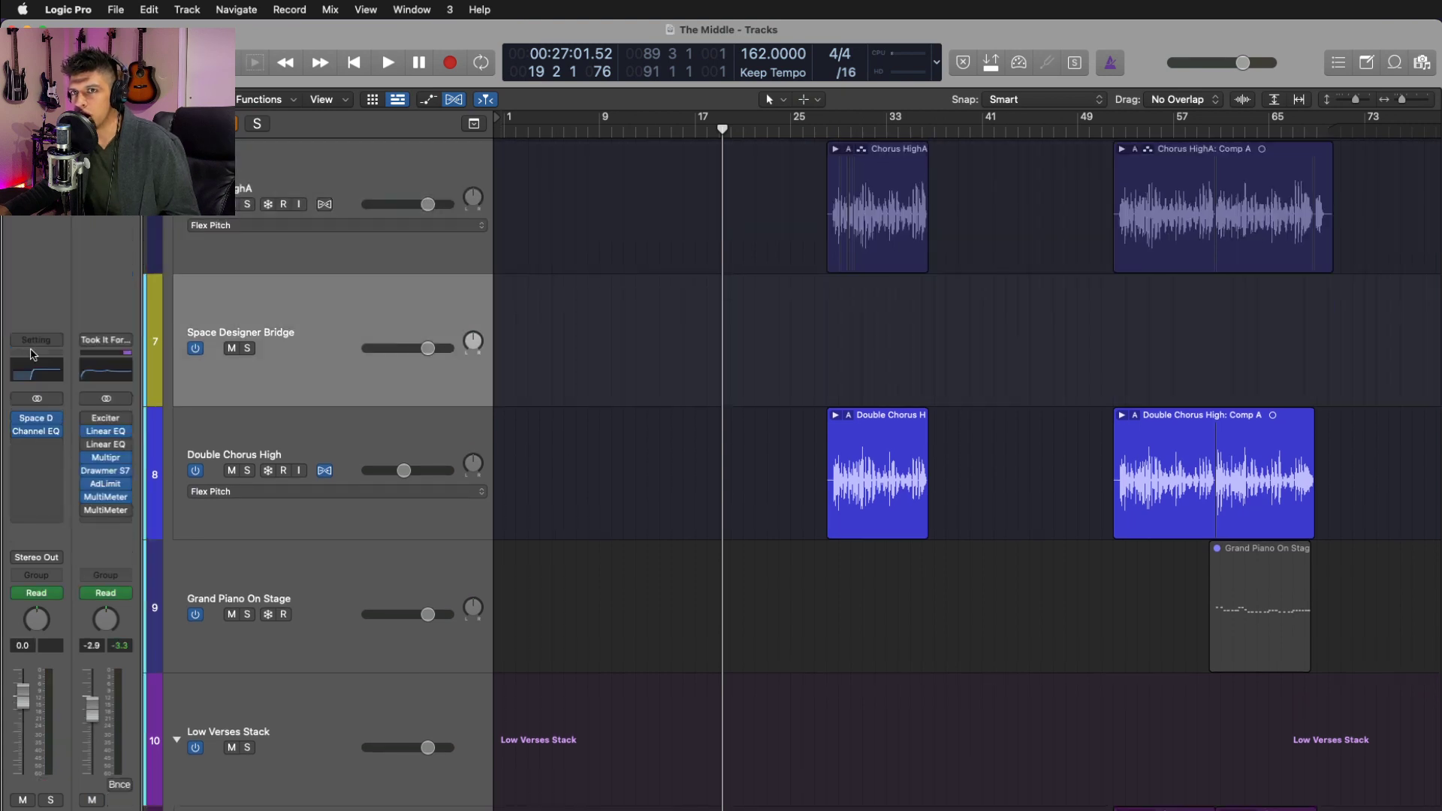
click(36, 343)
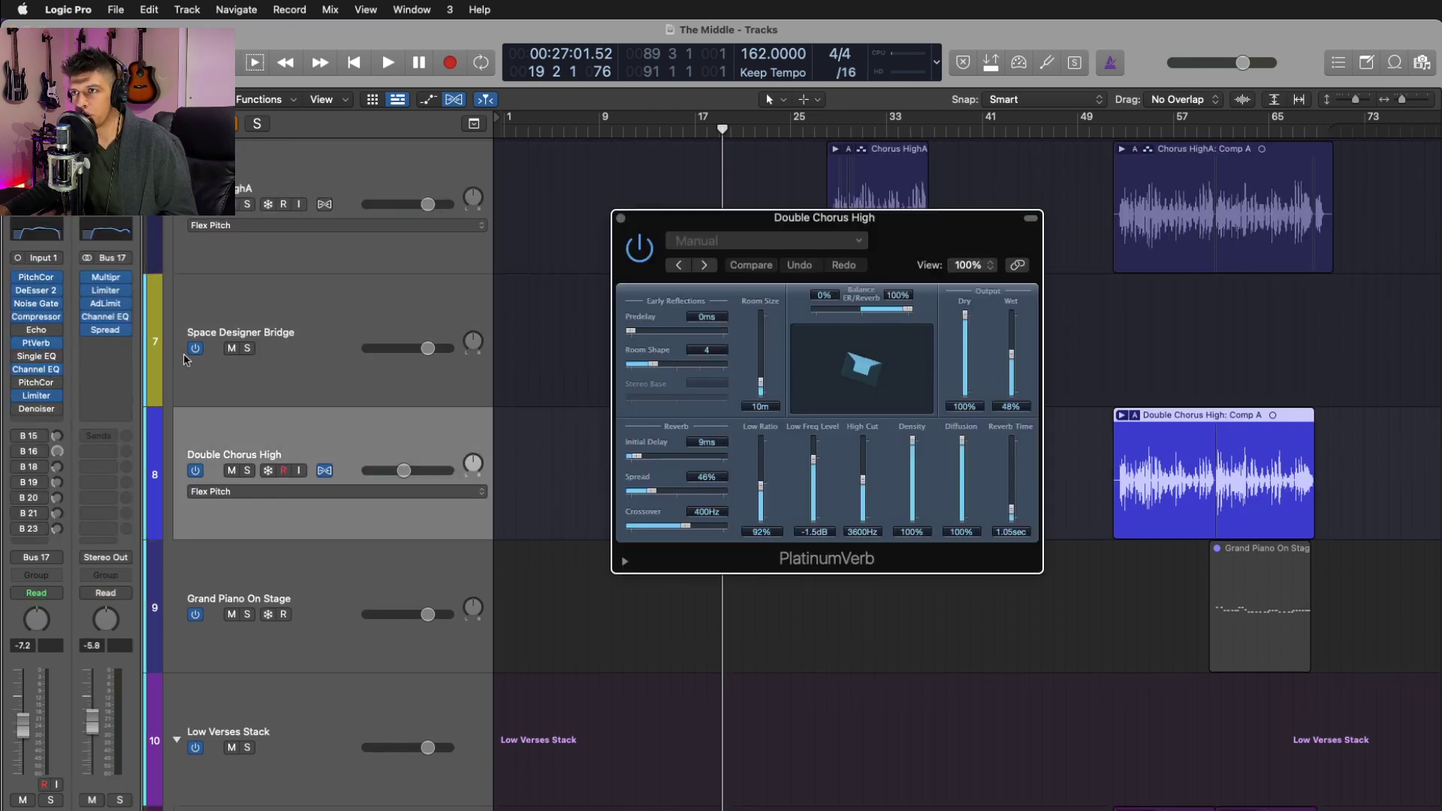
- Close Double Chorus High's PlatinumVerb and check the routing of its Bus 18 send
click(620, 217)
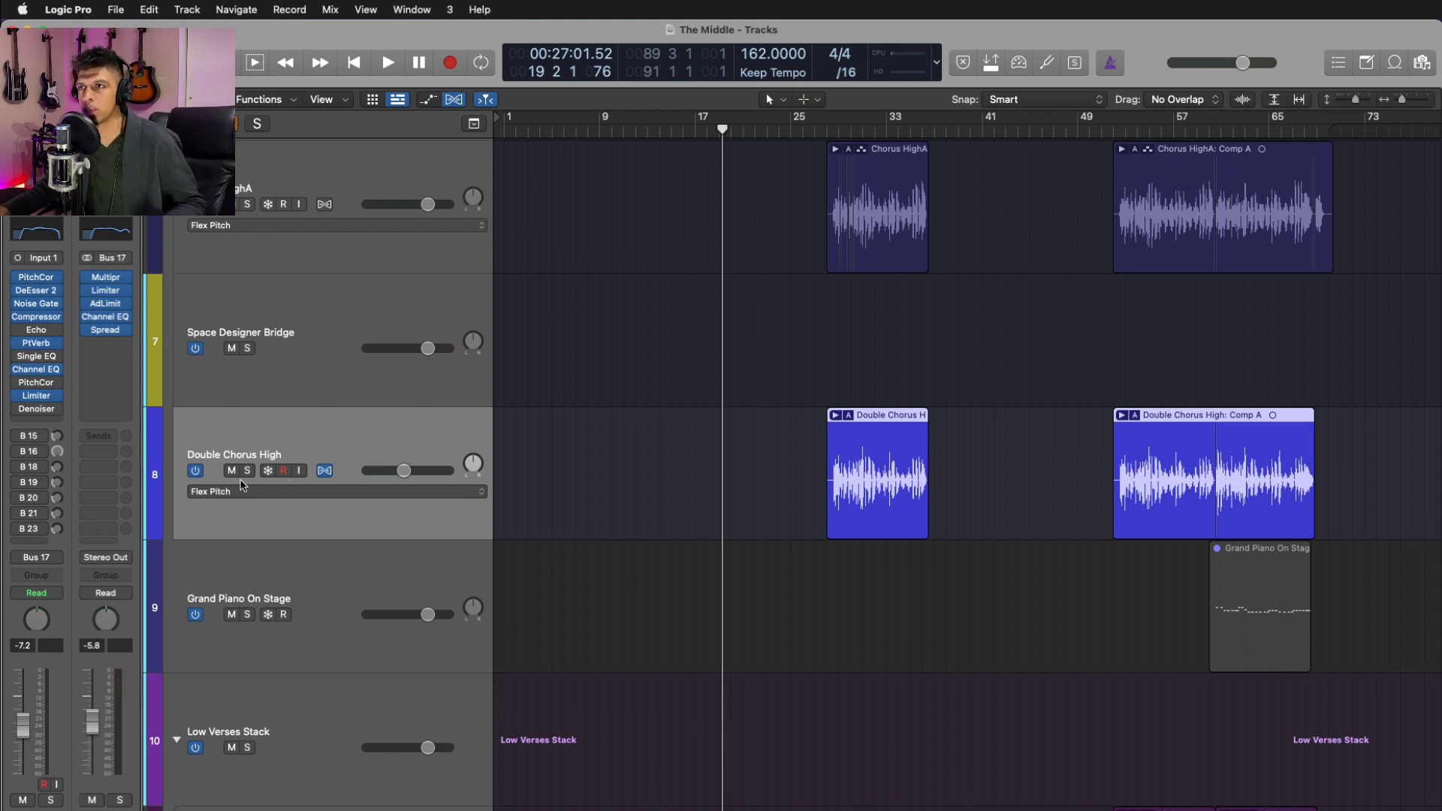
click(30, 466)
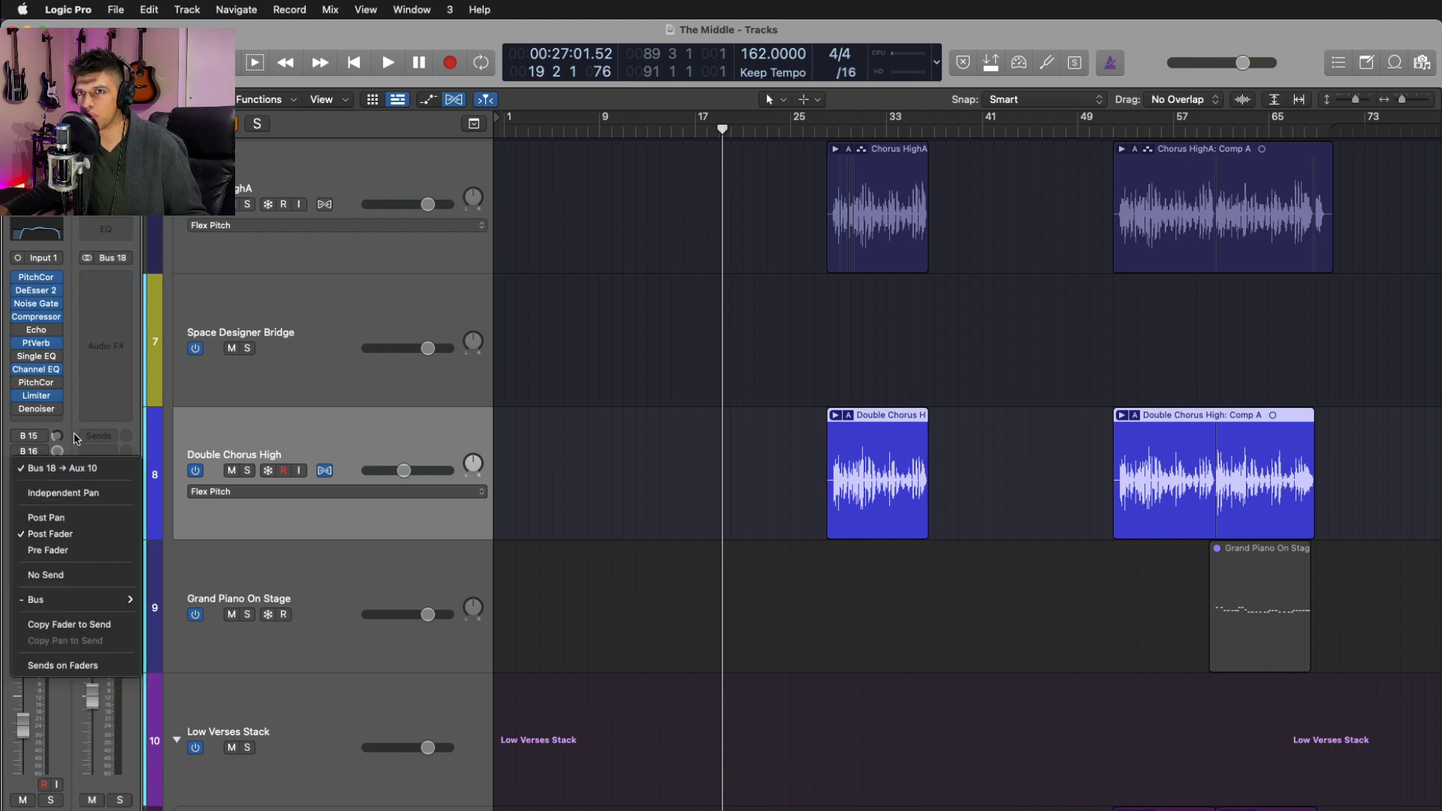
click(96, 451)
- Insert a Space Designer reverb on the Bus 18 aux channel and close its plug-in window
click(105, 278)
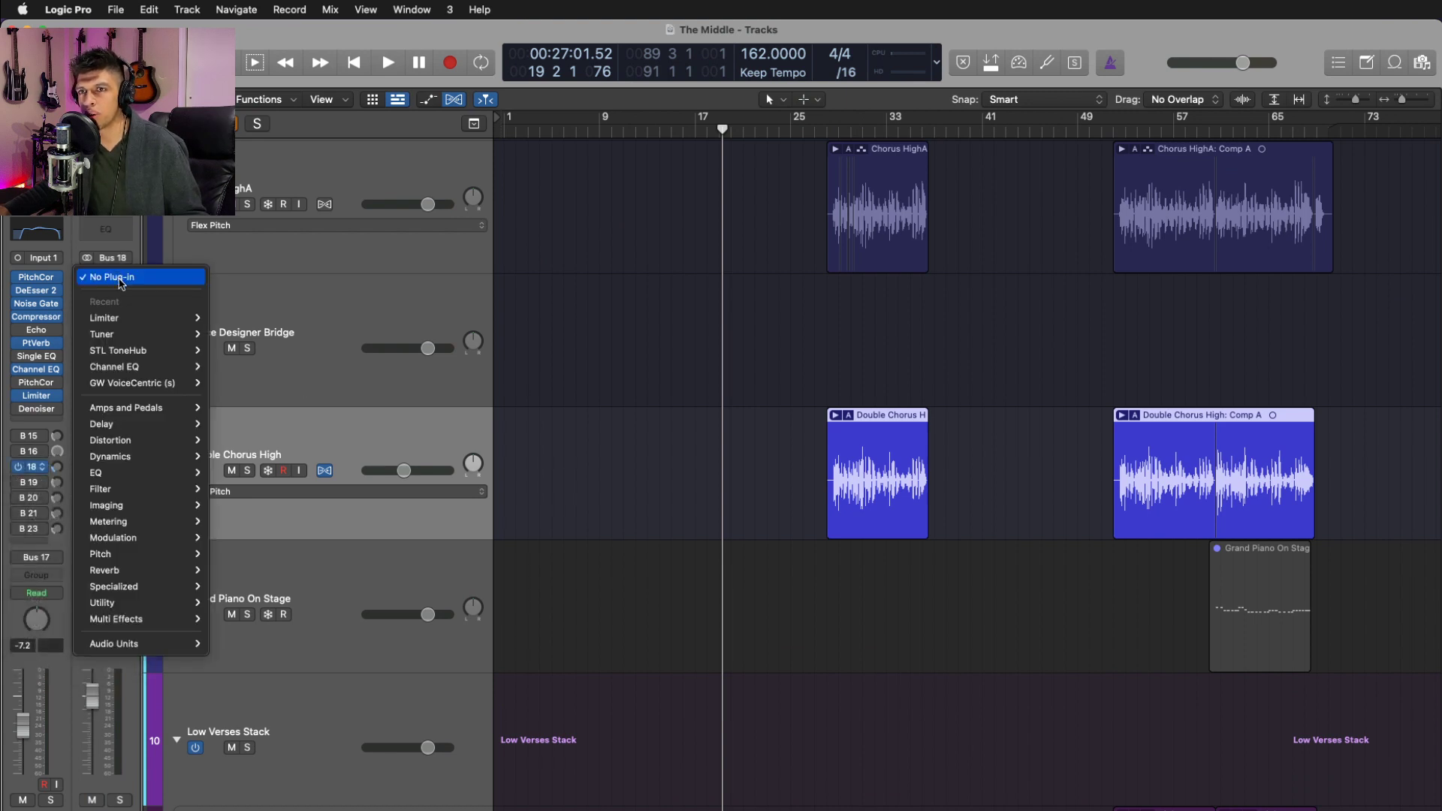
mouse_move(121, 480)
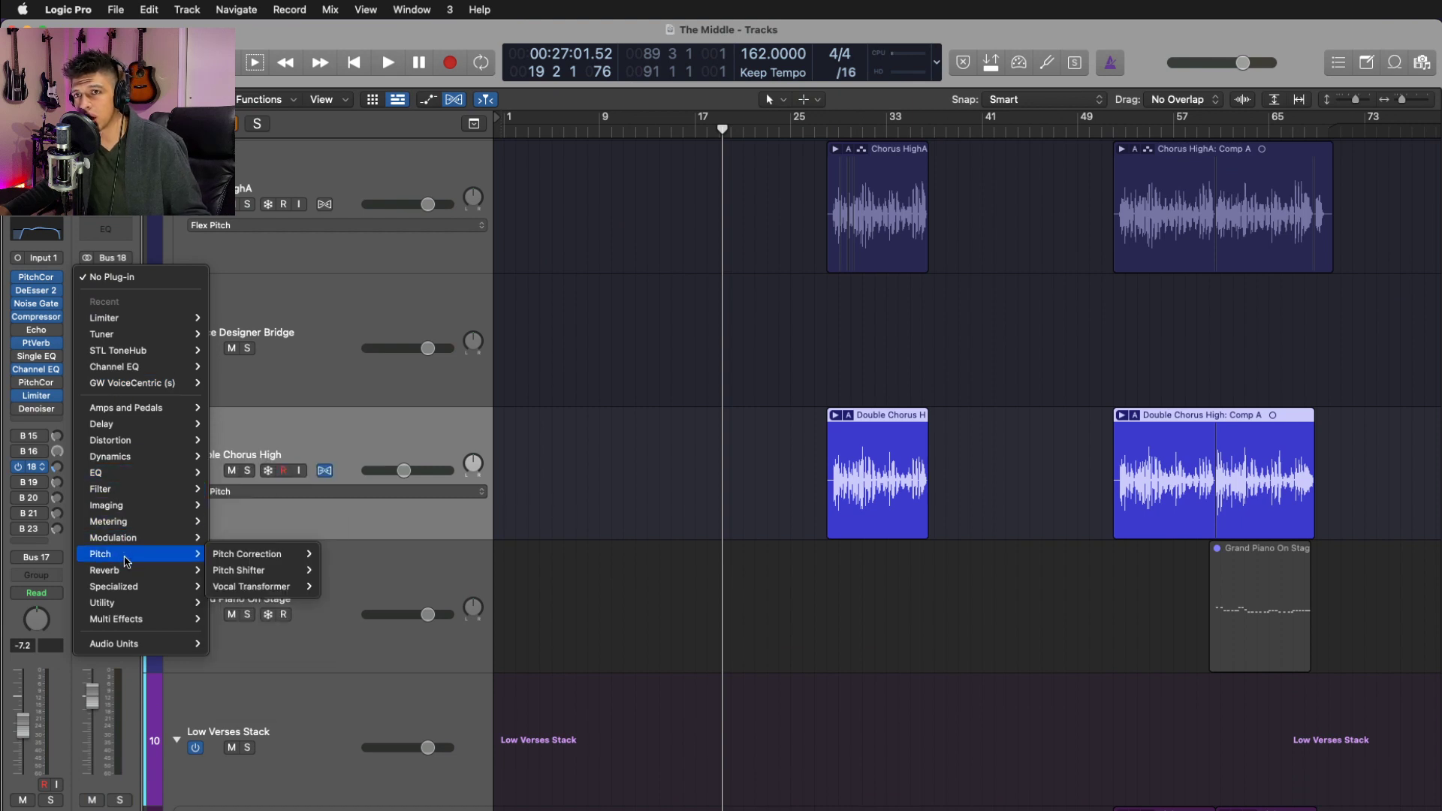
mouse_move(197, 576)
mouse_move(256, 619)
click(330, 617)
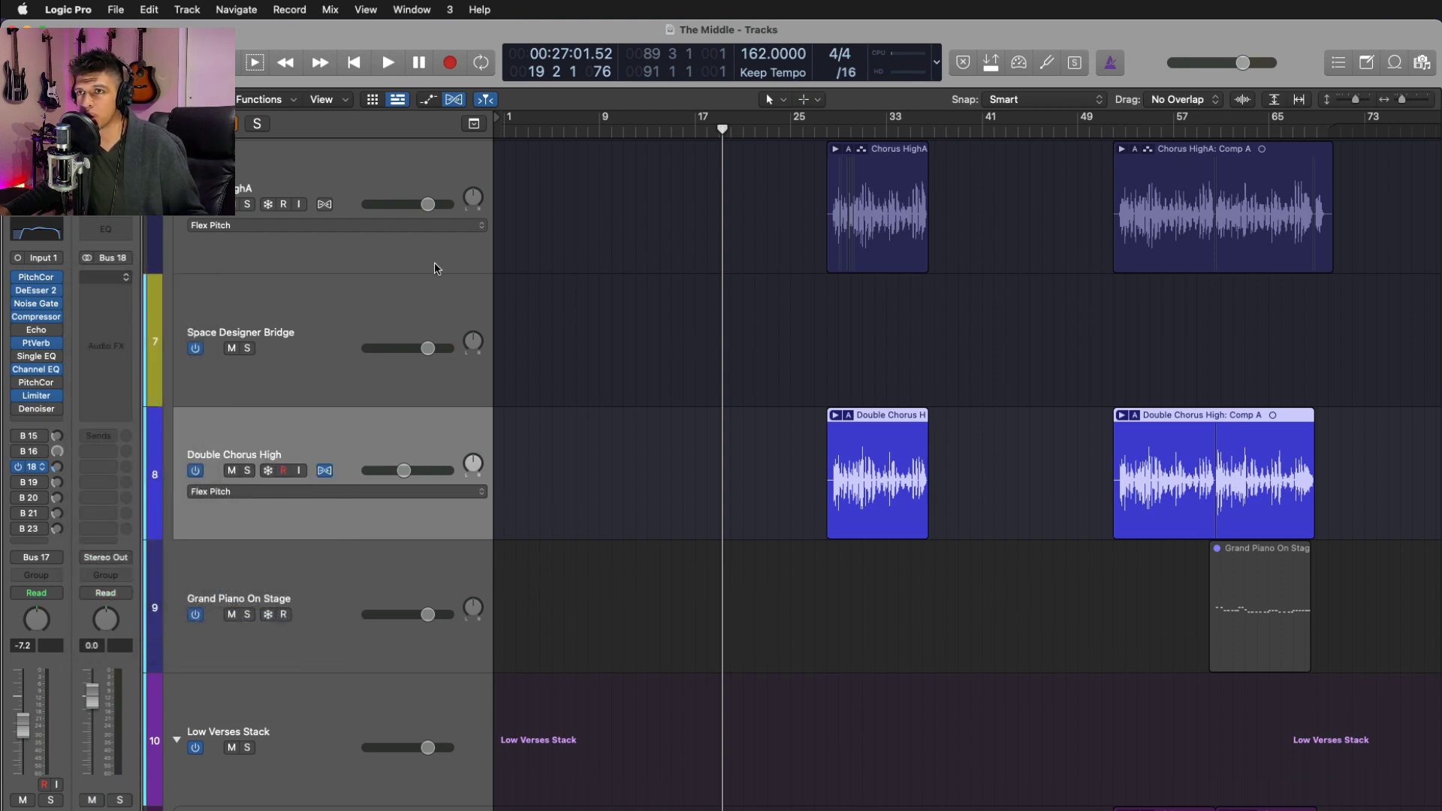
click(621, 219)
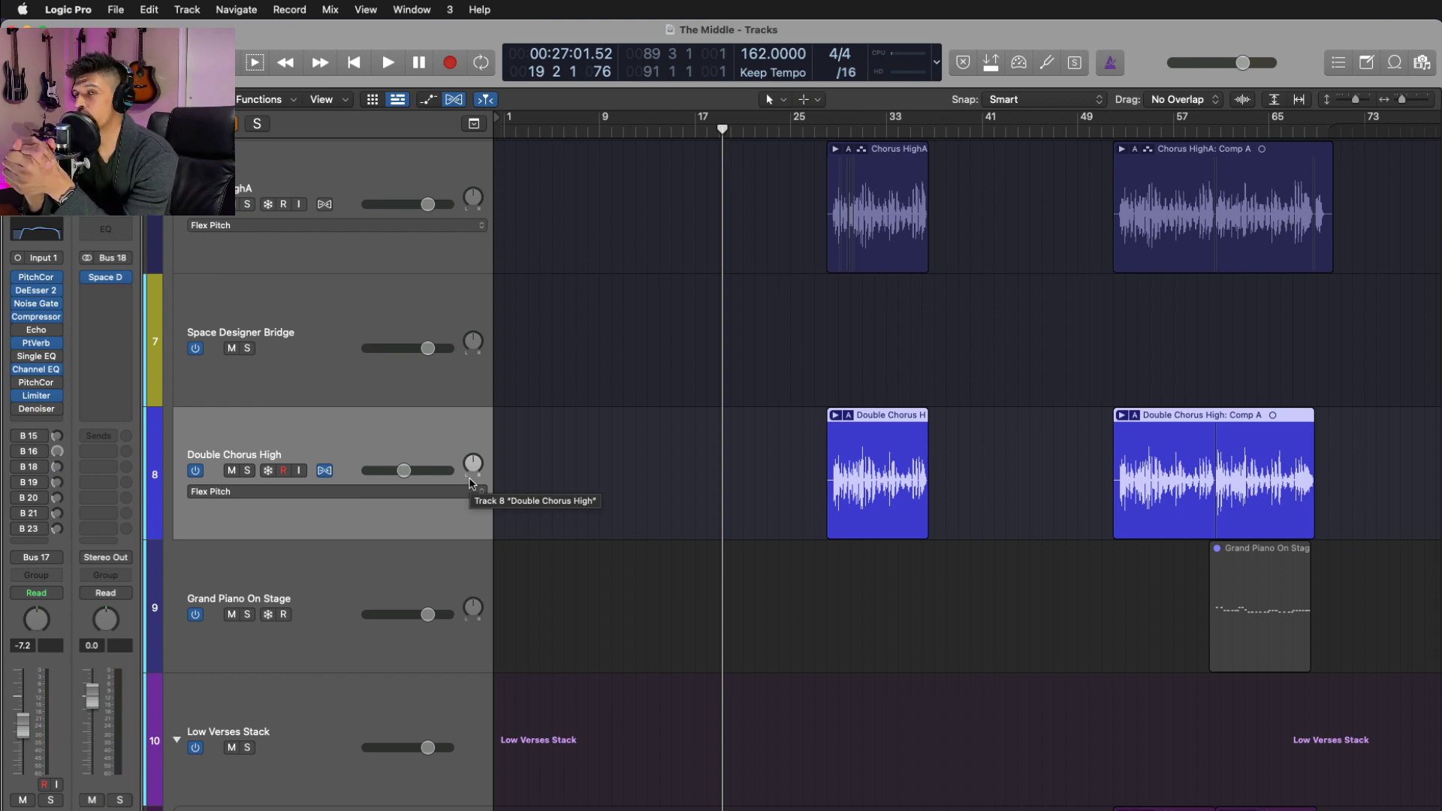
- Select the Verse LowA track and open its Channel EQ, placing the plug-in window clear of the first Verse LowA region
scroll(420, 492, down, 10)
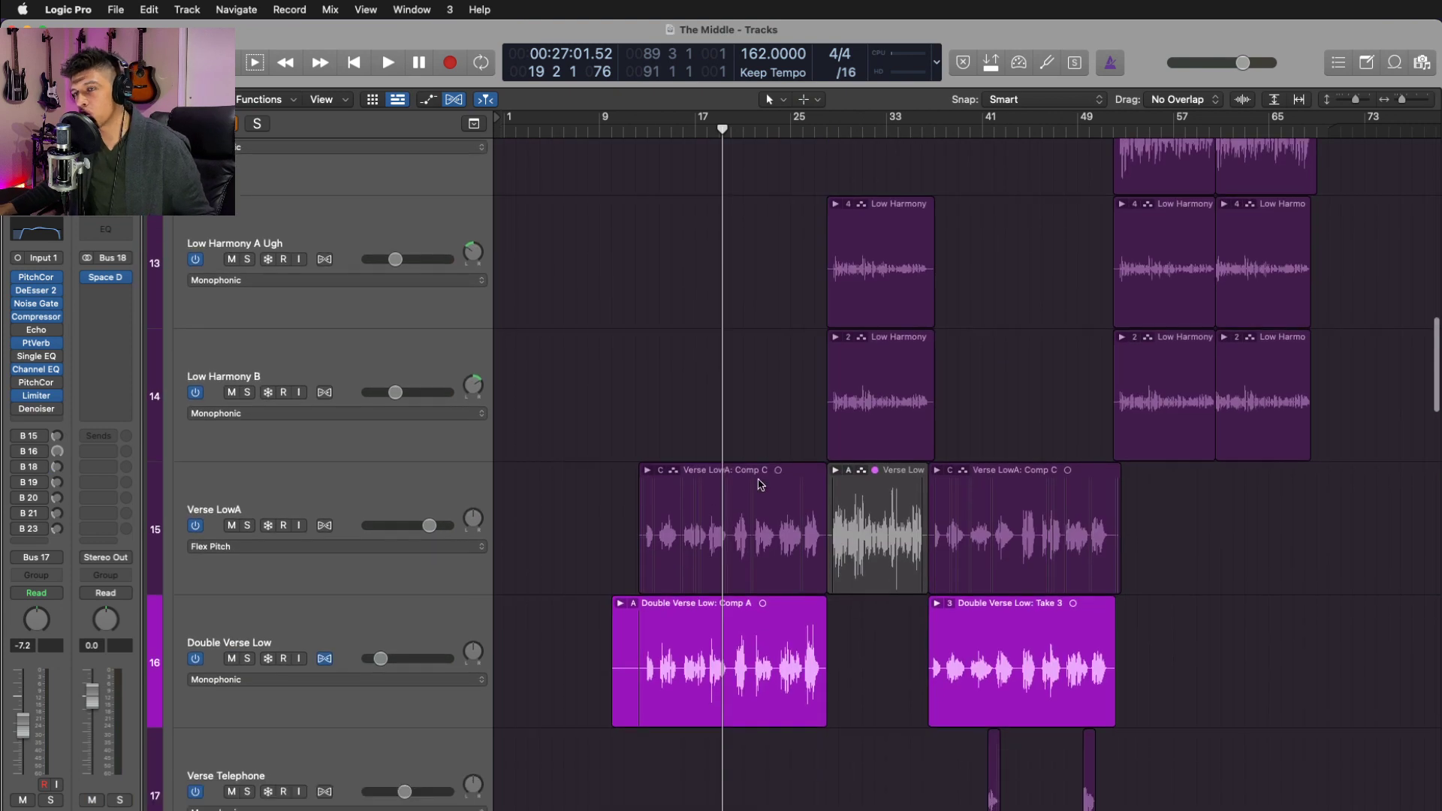
click(397, 496)
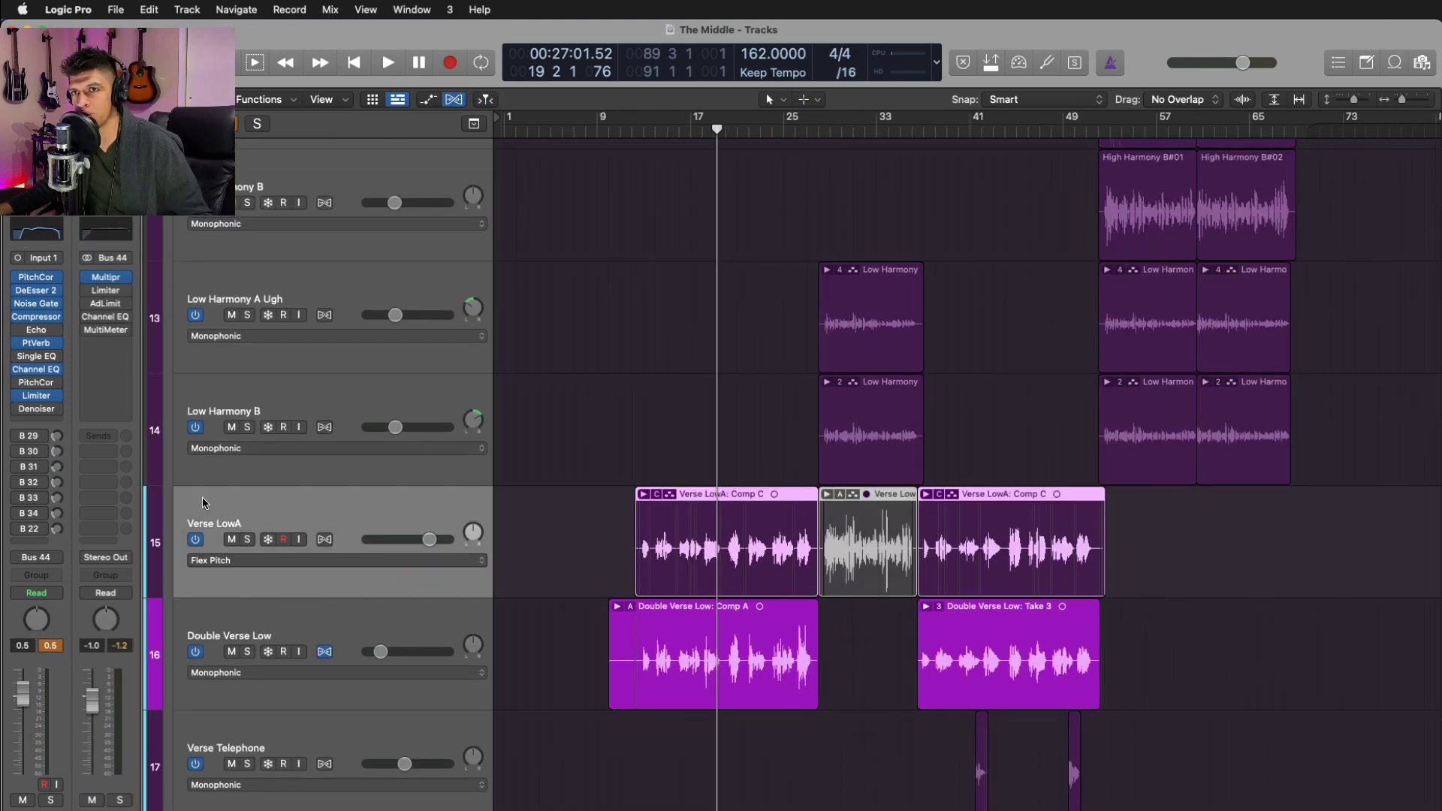
click(36, 368)
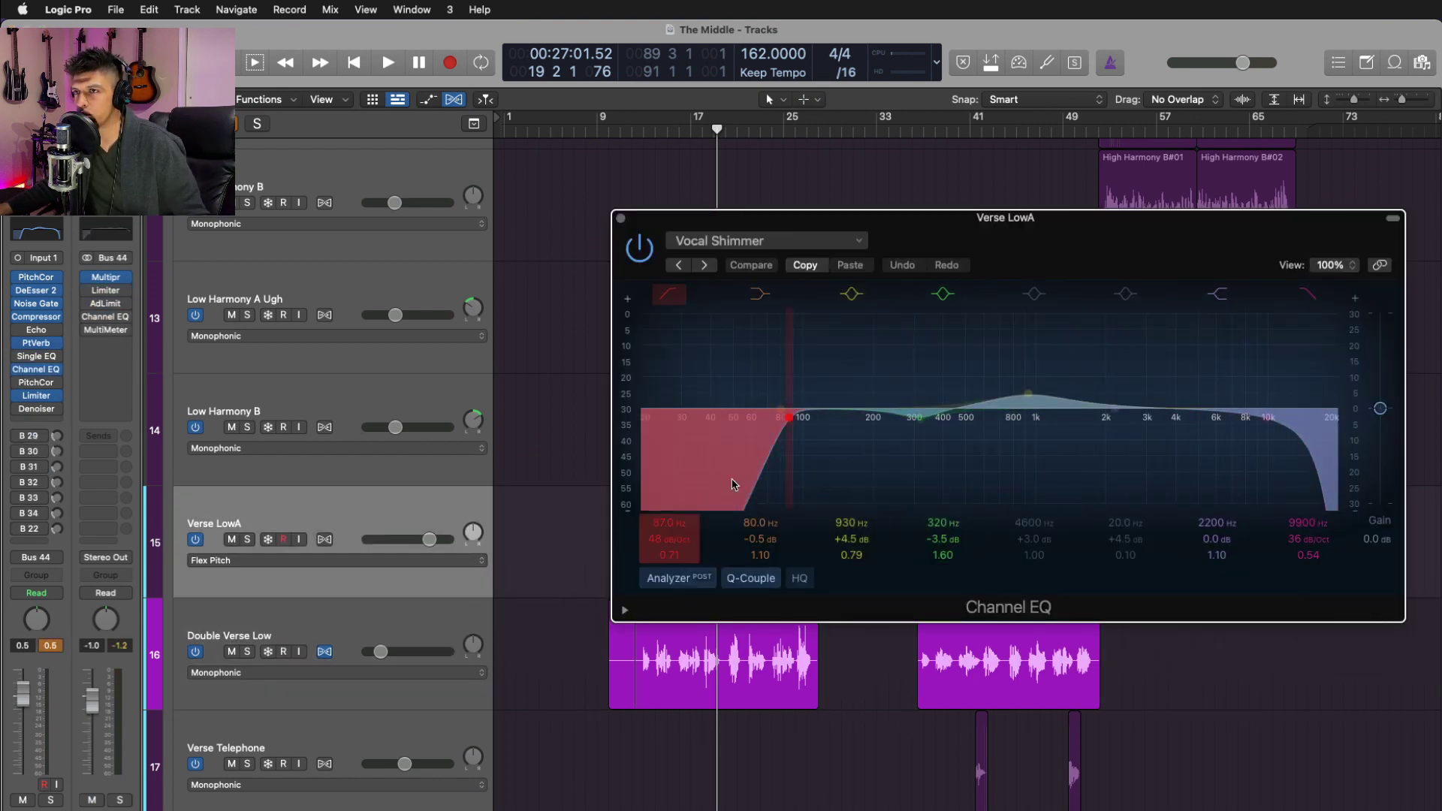
drag(838, 217, 1098, 226)
- Solo Verse LowA and play it from bar 12, beat 4 with its Channel EQ bypassed
click(645, 132)
key(s)
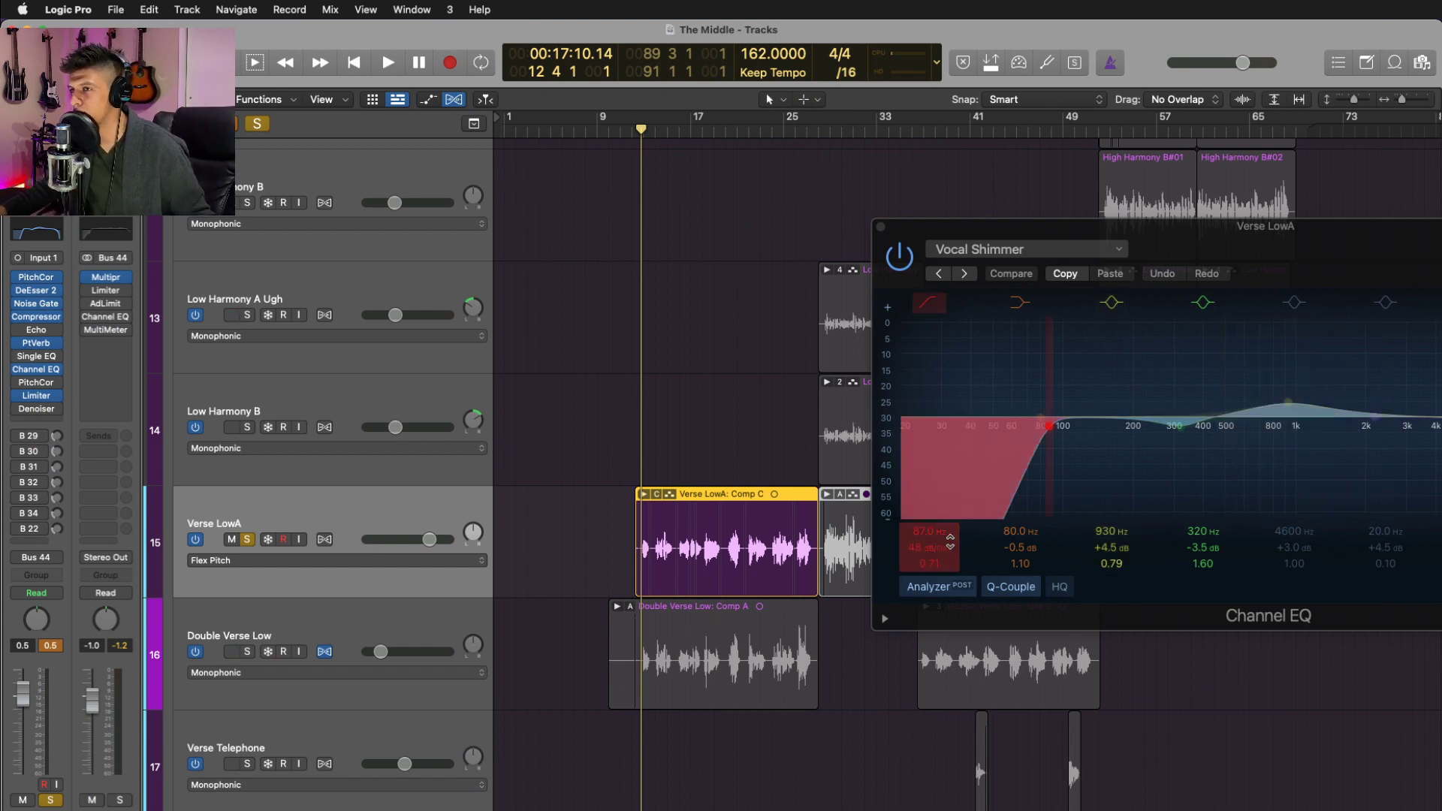
scroll(799, 472, up, 5)
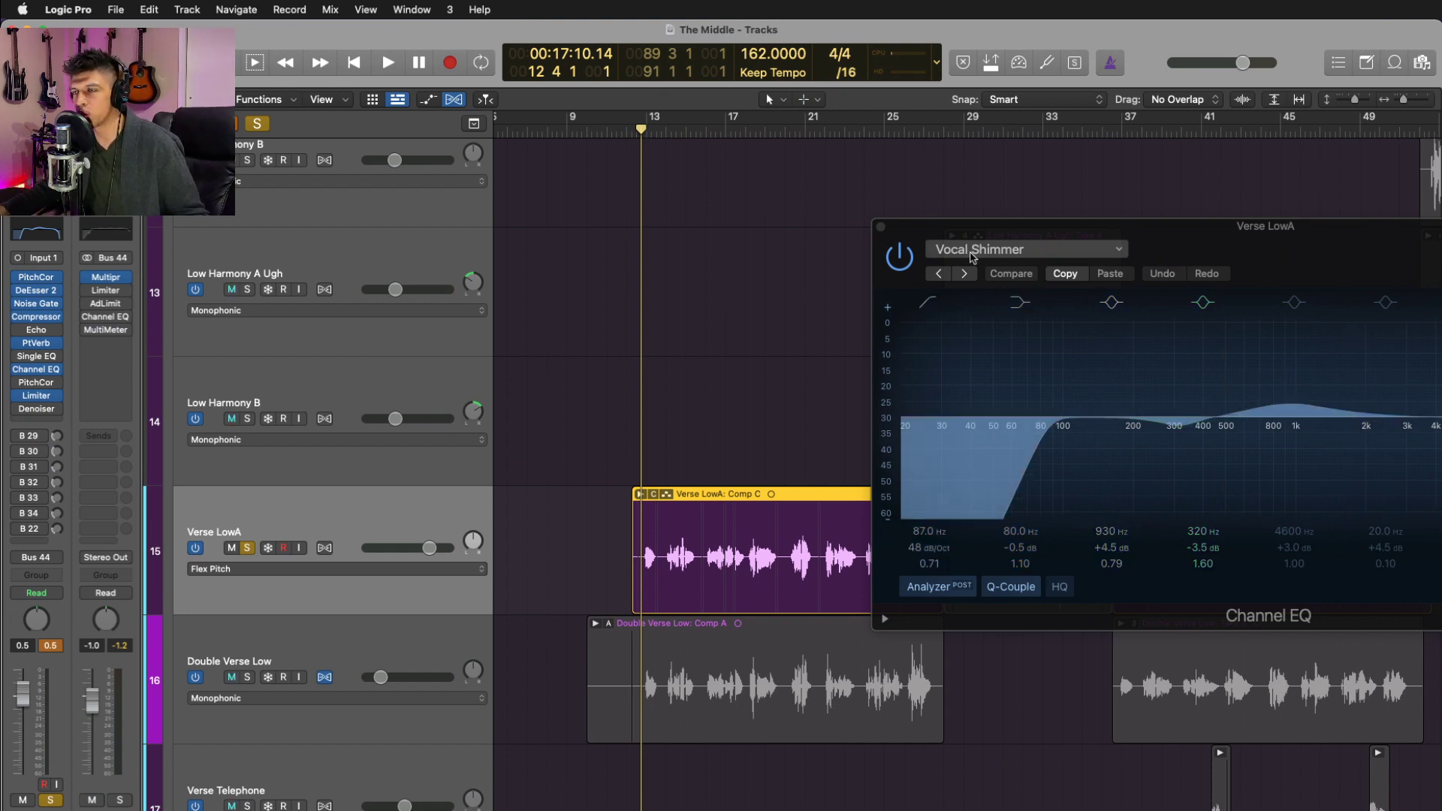
click(900, 258)
key(space)
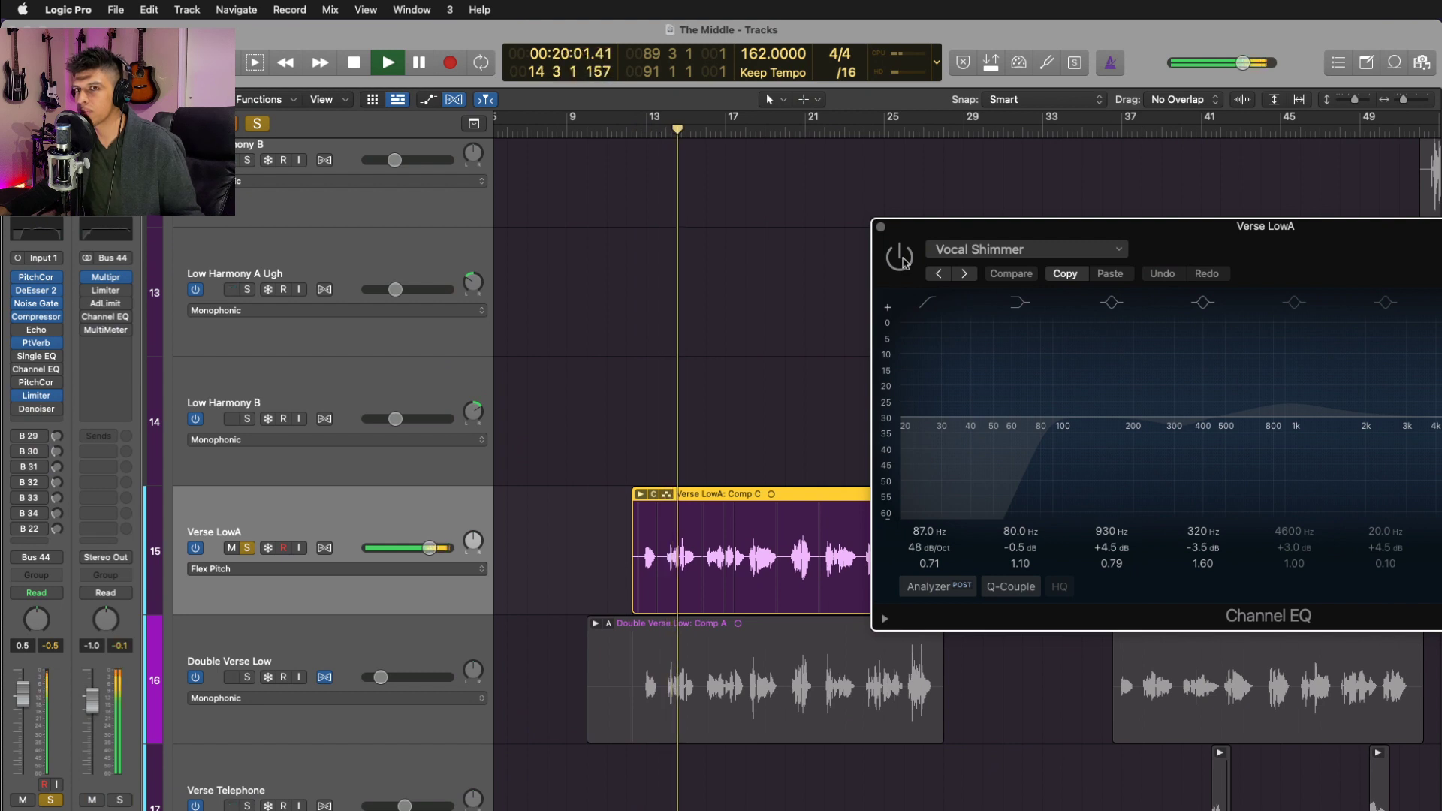
- Compare Verse LowA with the Channel EQ on and off during playback, leave it enabled, and close it with playback and solo off
click(902, 259)
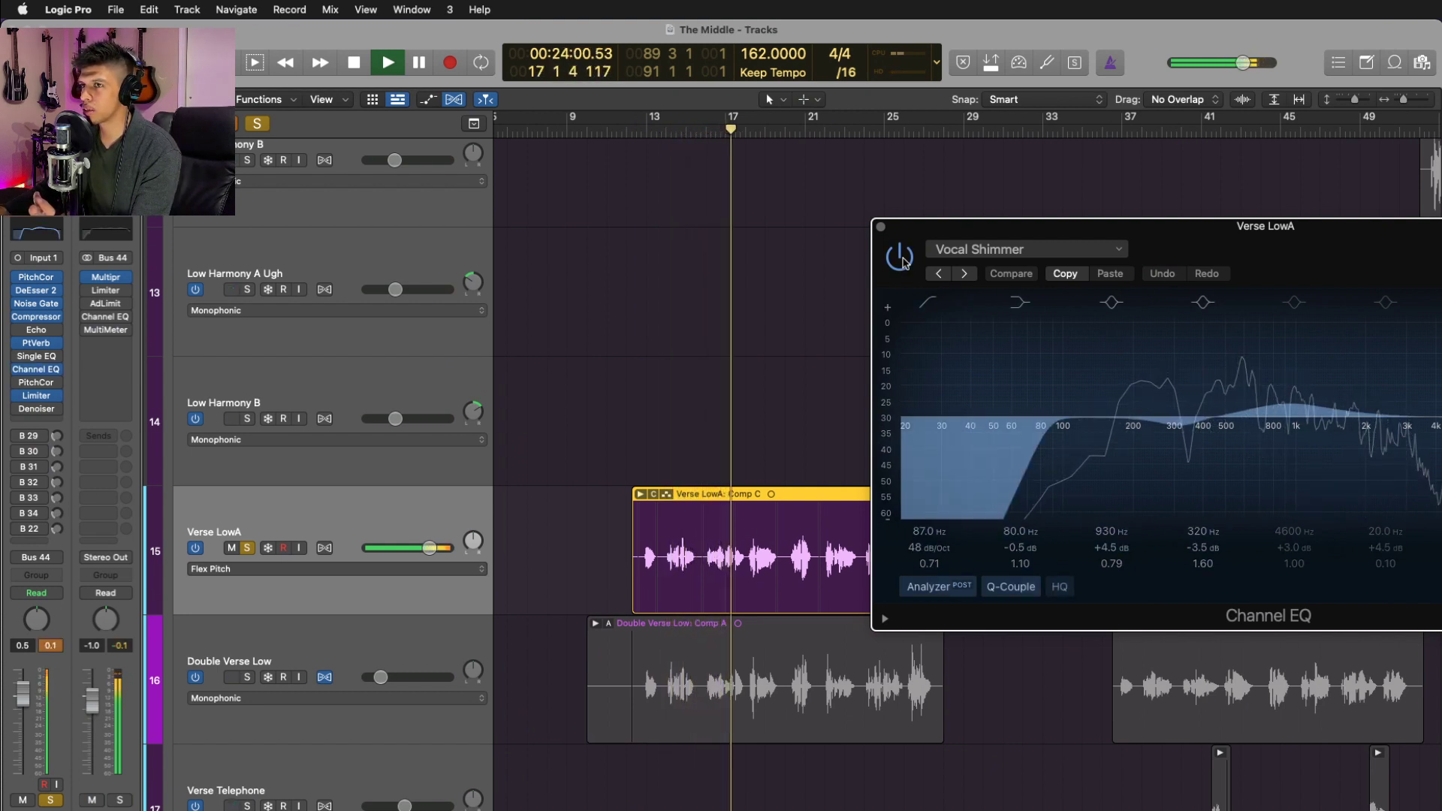
click(902, 259)
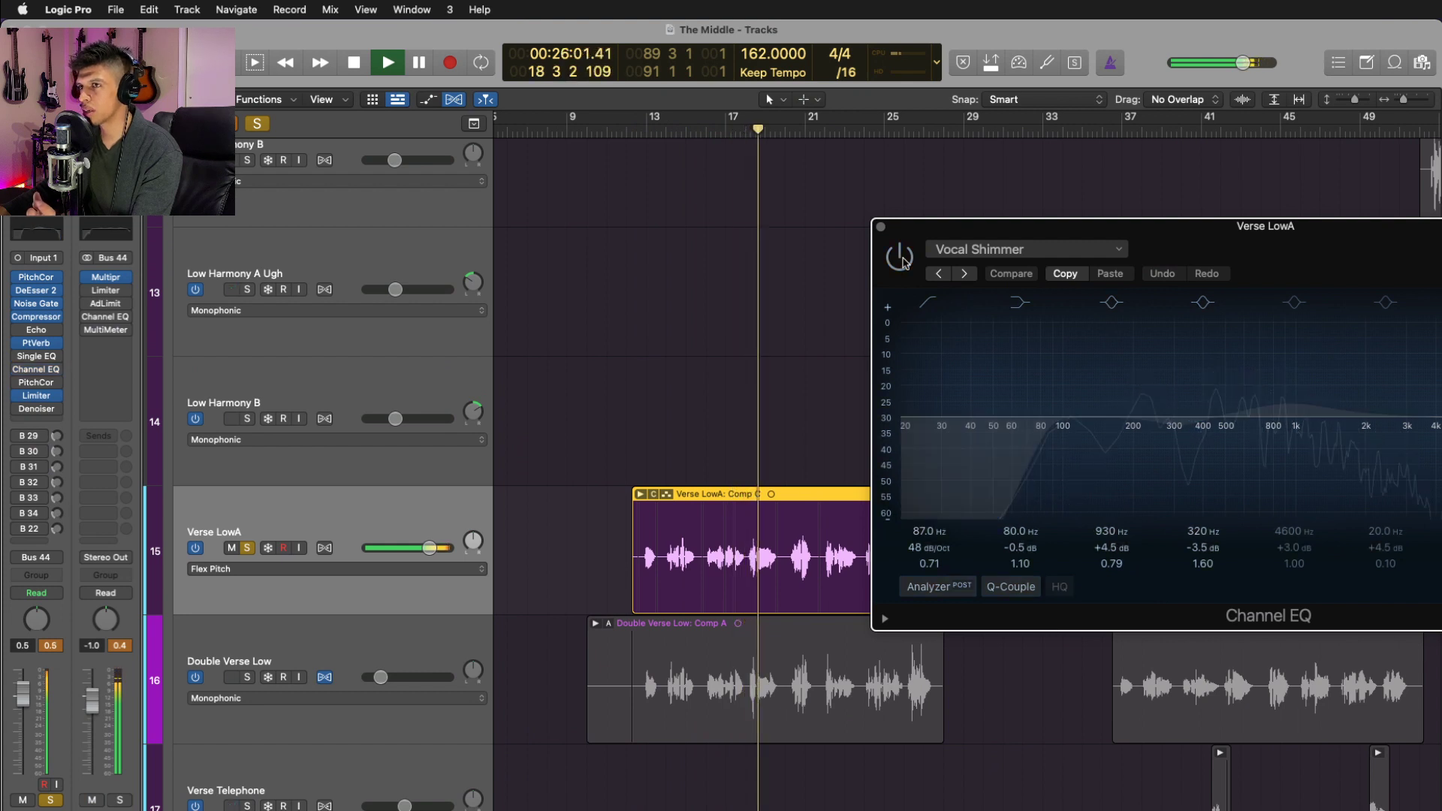
click(900, 258)
click(882, 229)
key(space)
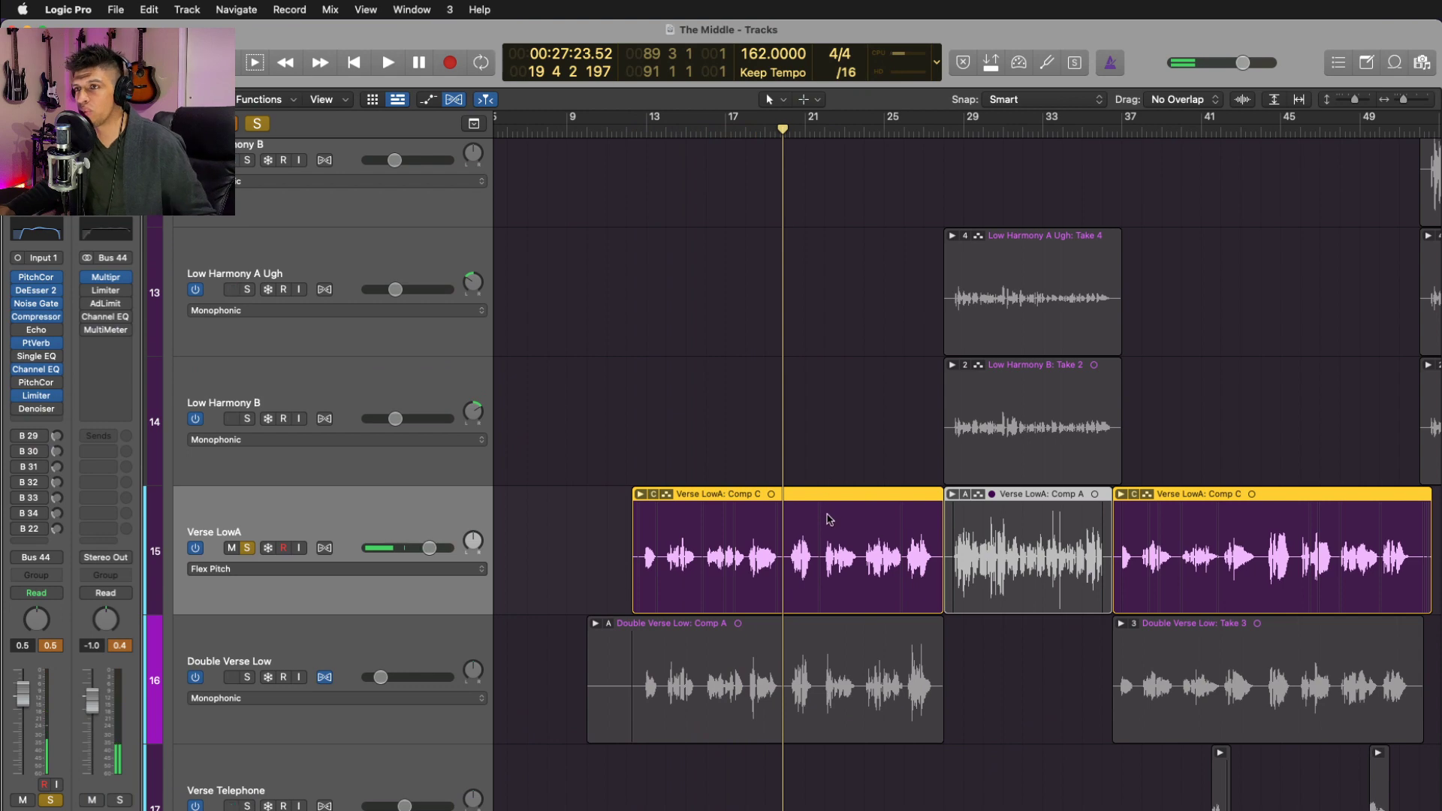
key(s)
- Set a cycle range over the second chorus vocals from bar 52 to bar 69
ctrl+alt+click(899, 448)
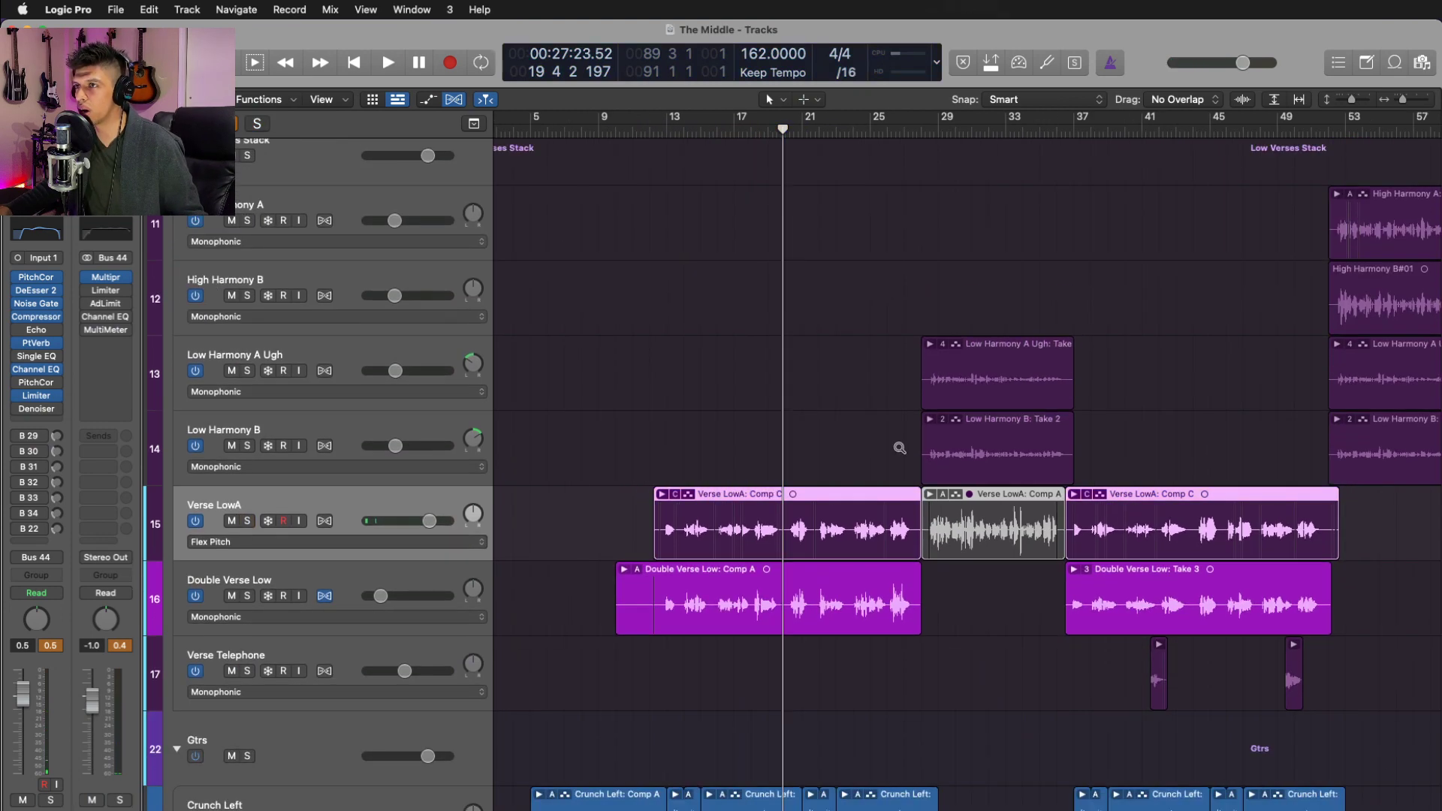
scroll(899, 448, up, 10)
scroll(899, 448, right, 10)
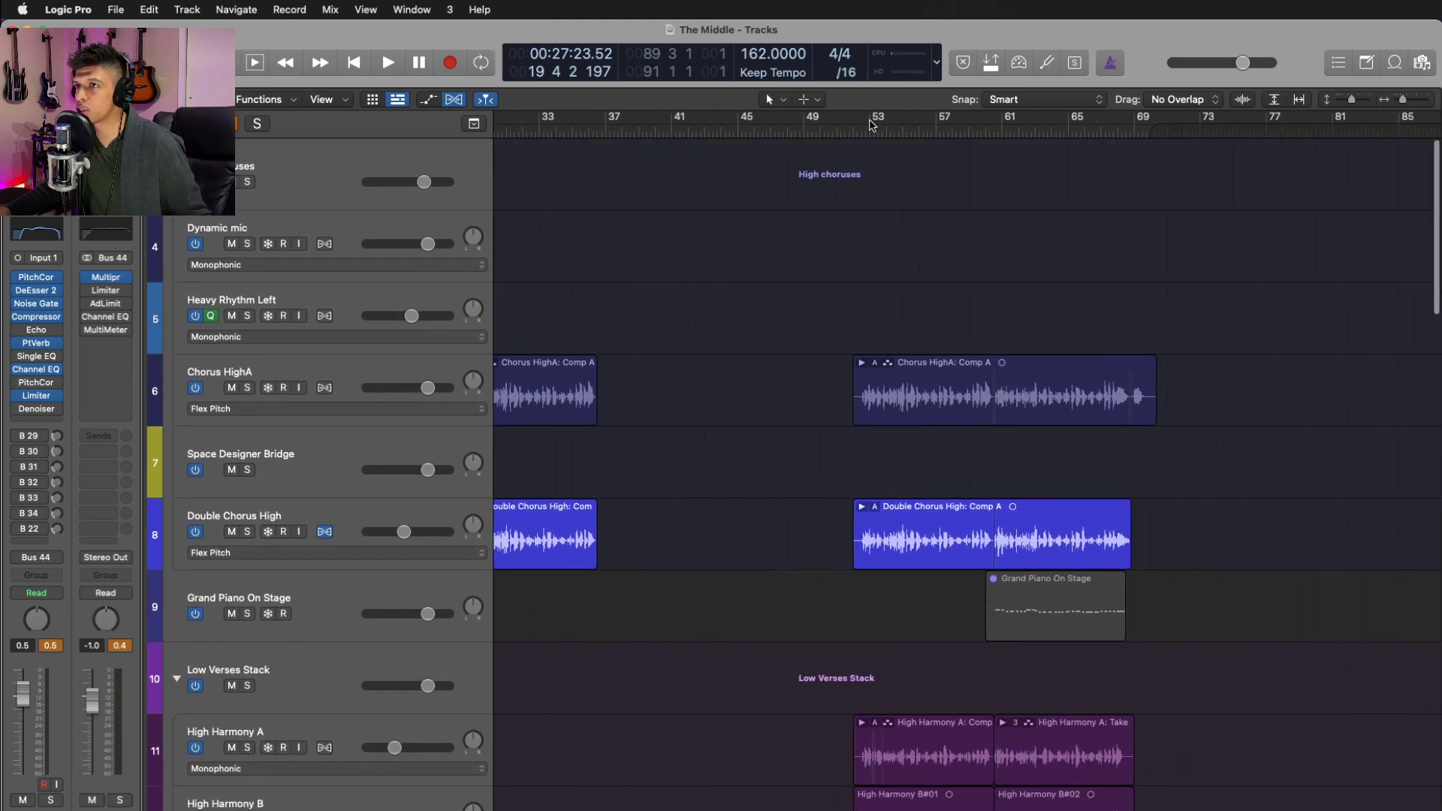
drag(854, 134, 1134, 146)
scroll(946, 525, down, 5)
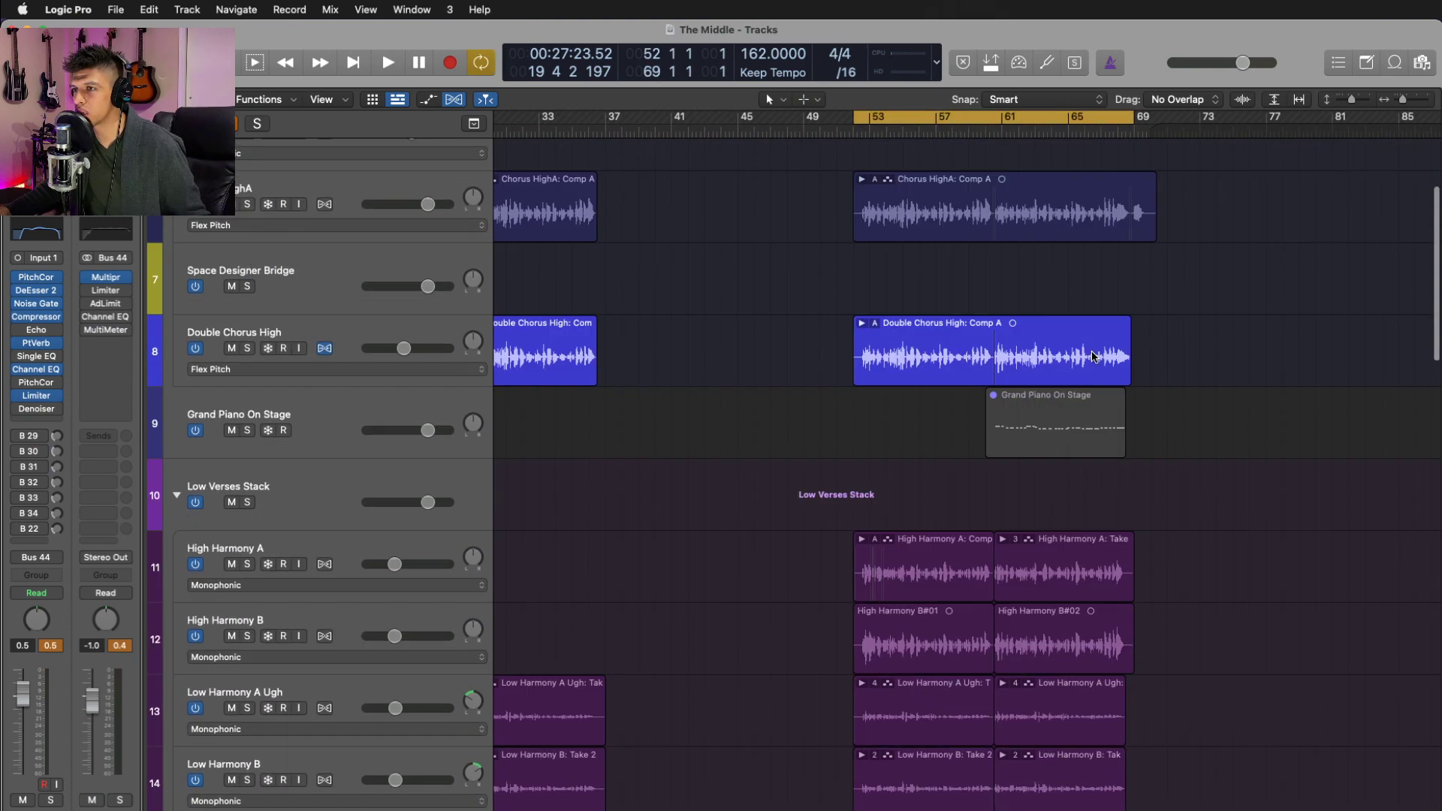
- Solo Chorus HighA, Space Designer Bridge and Double Chorus High together and play the cycled chorus
scroll(403, 312, up, 1)
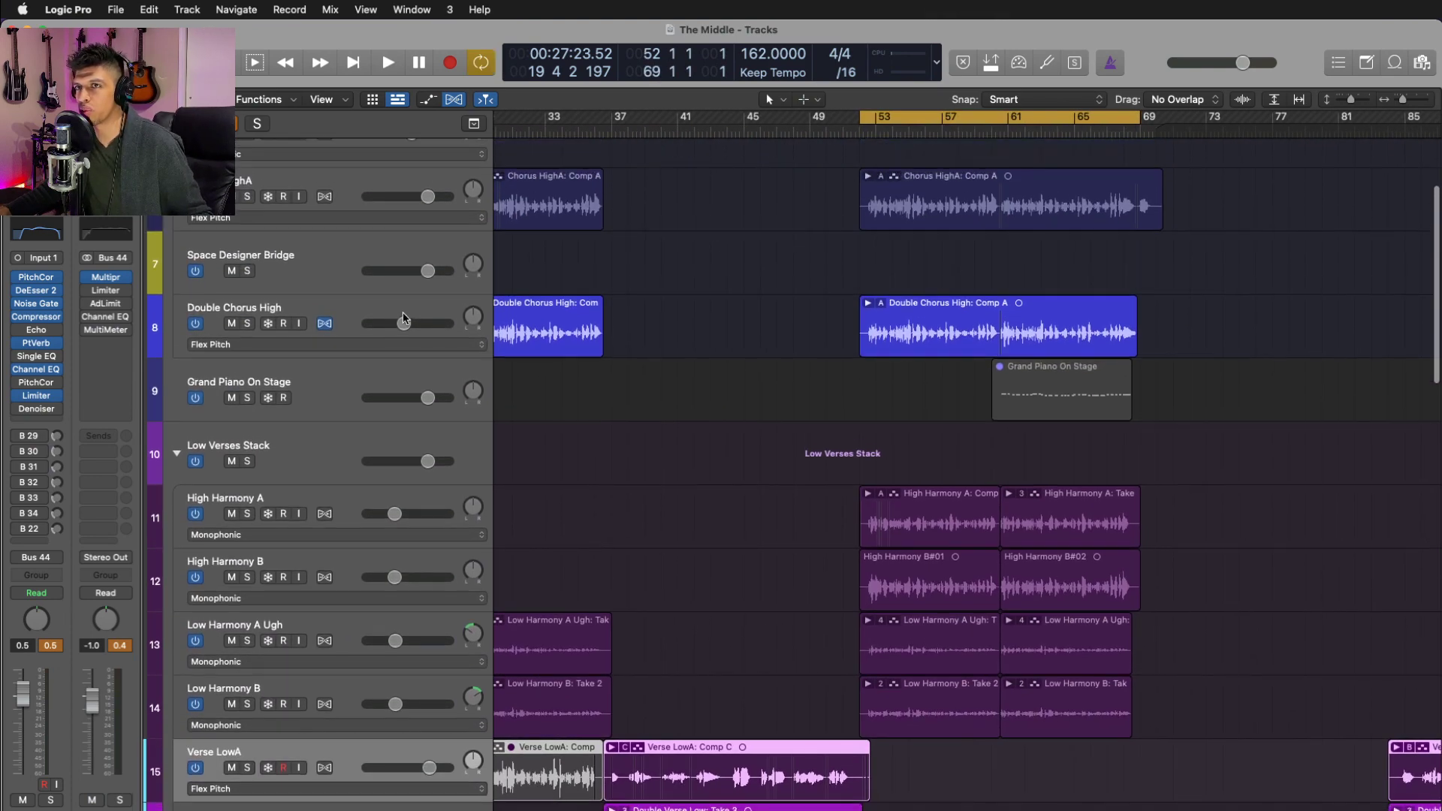
click(399, 309)
key(ctrl+s)
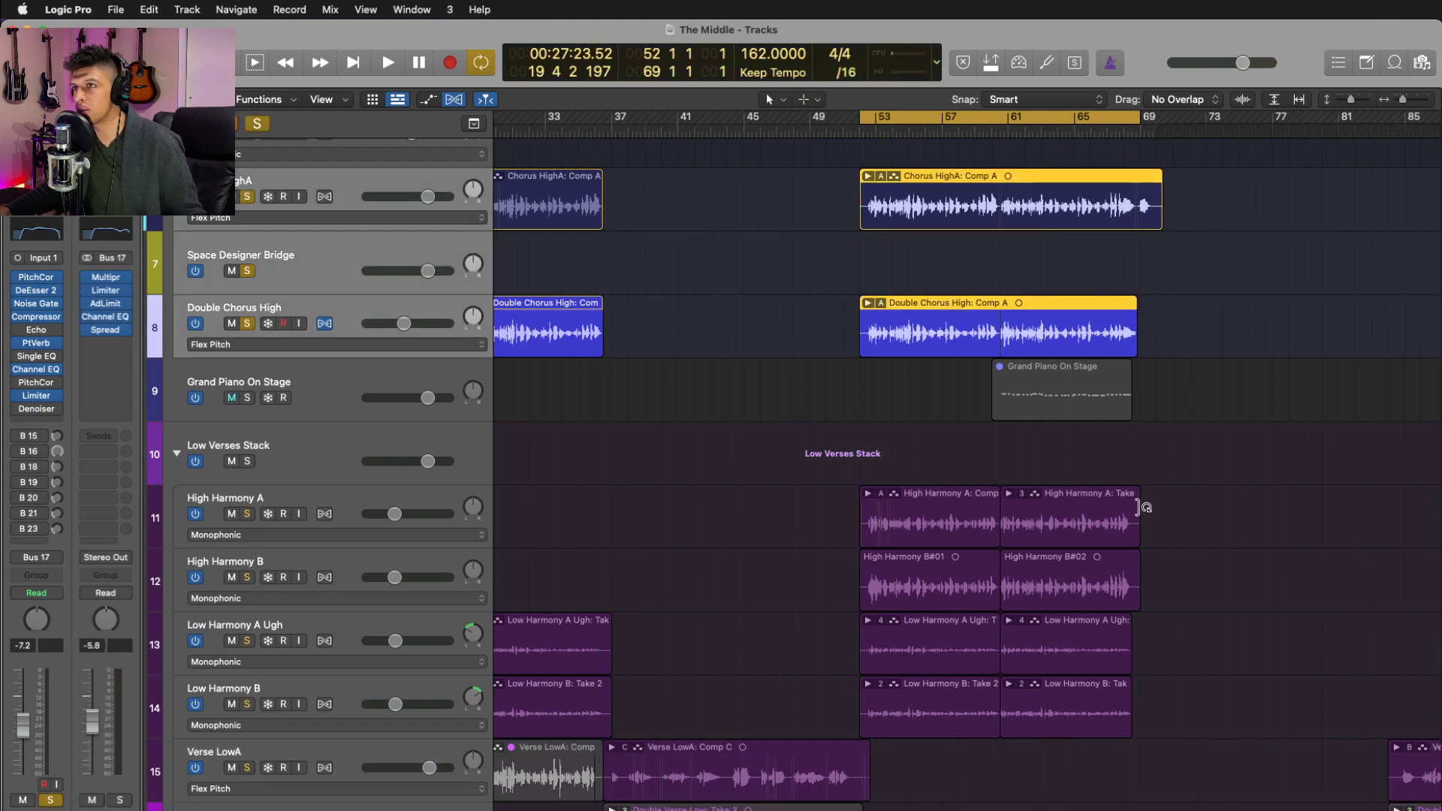
key(space)
ctrl+alt+click(954, 437)
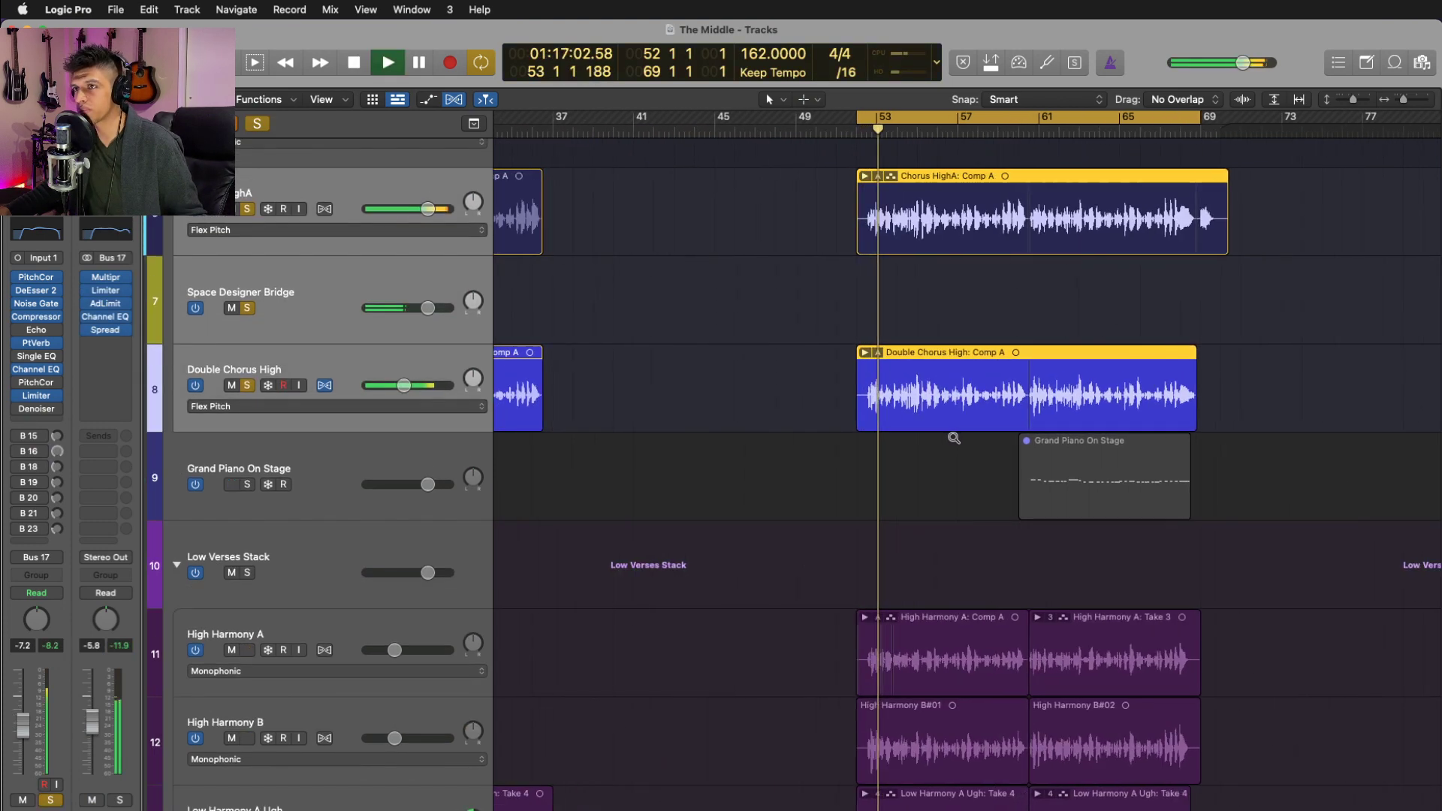
- Shorten the cycle range to end at bar 60 and deselect the regions while listening to both chorus vocals
drag(1204, 124, 1019, 135)
click(1284, 341)
ctrl+alt+click(1315, 389)
scroll(1315, 389, up, 5)
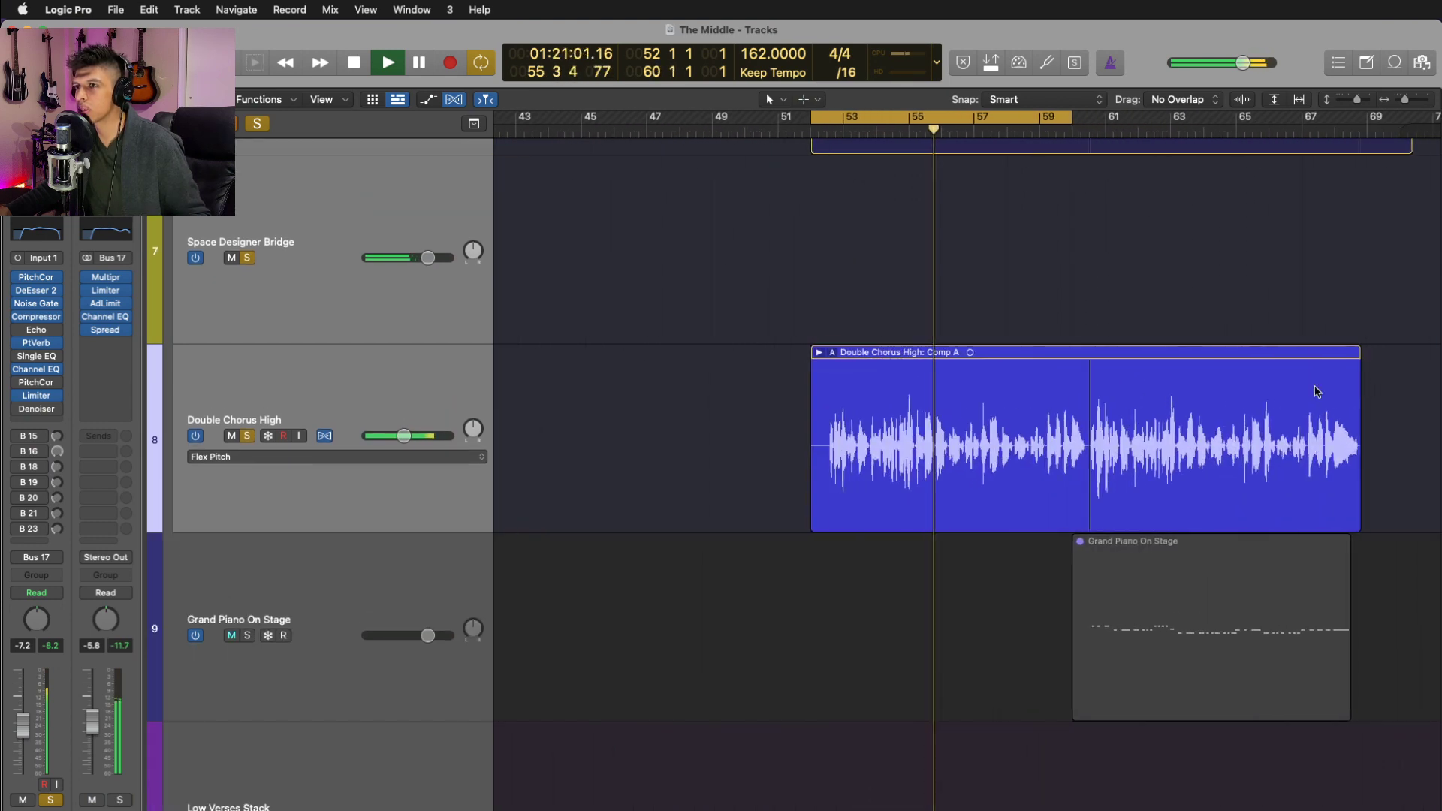
scroll(1316, 391, up, 4)
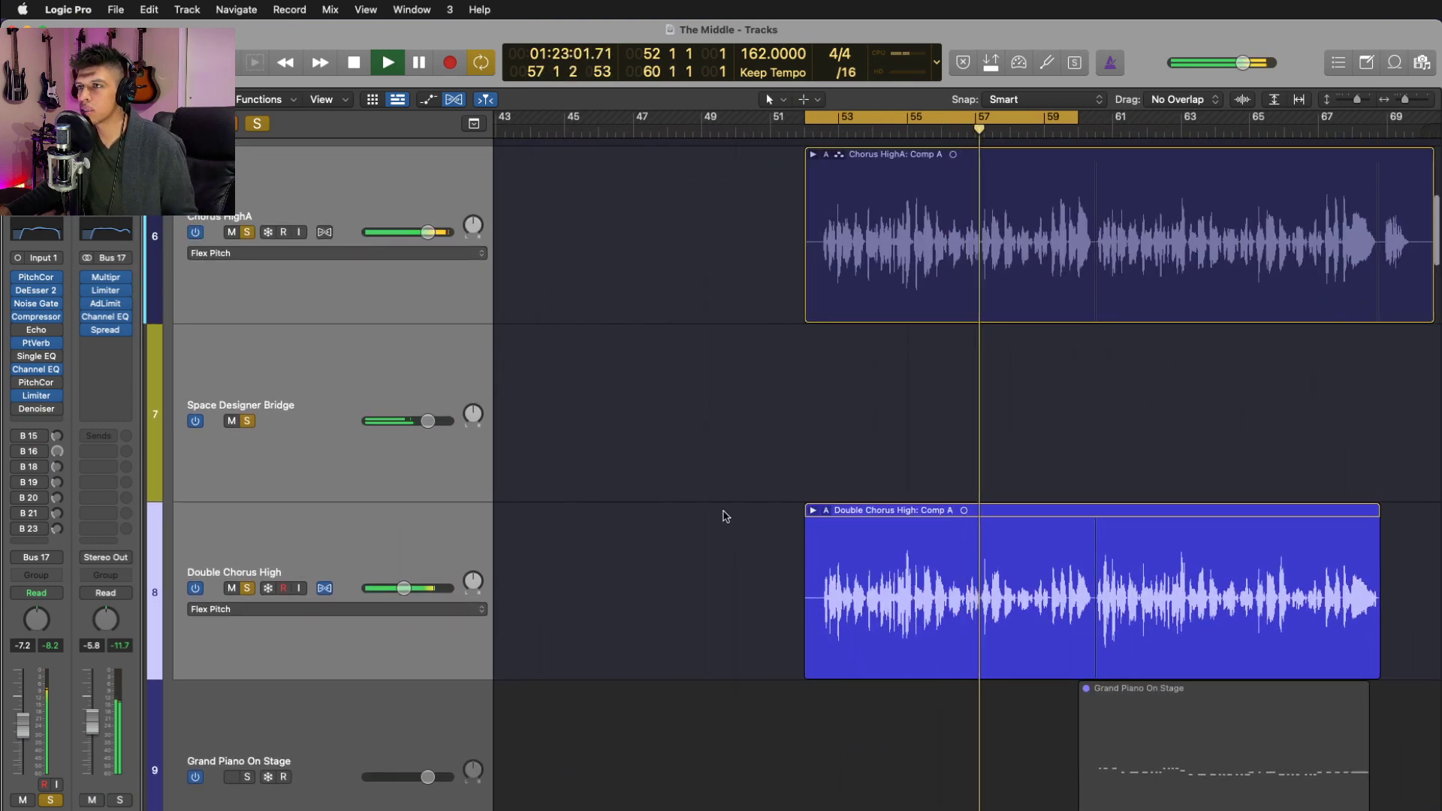
- Stop playback with Chorus HighA selected and extend the cycle range to end at bar 60, beat 4
click(349, 176)
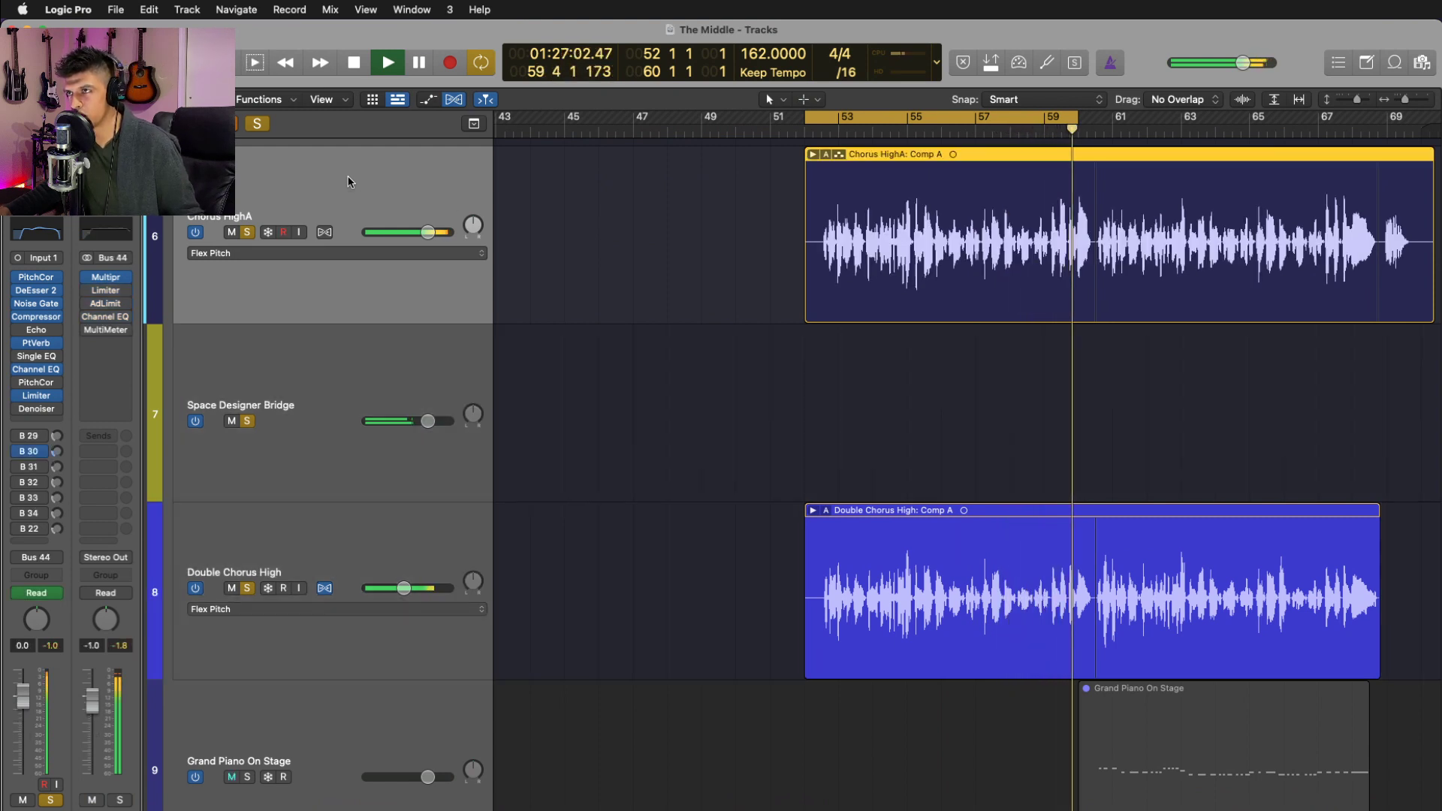
key(space)
drag(1077, 119, 1103, 119)
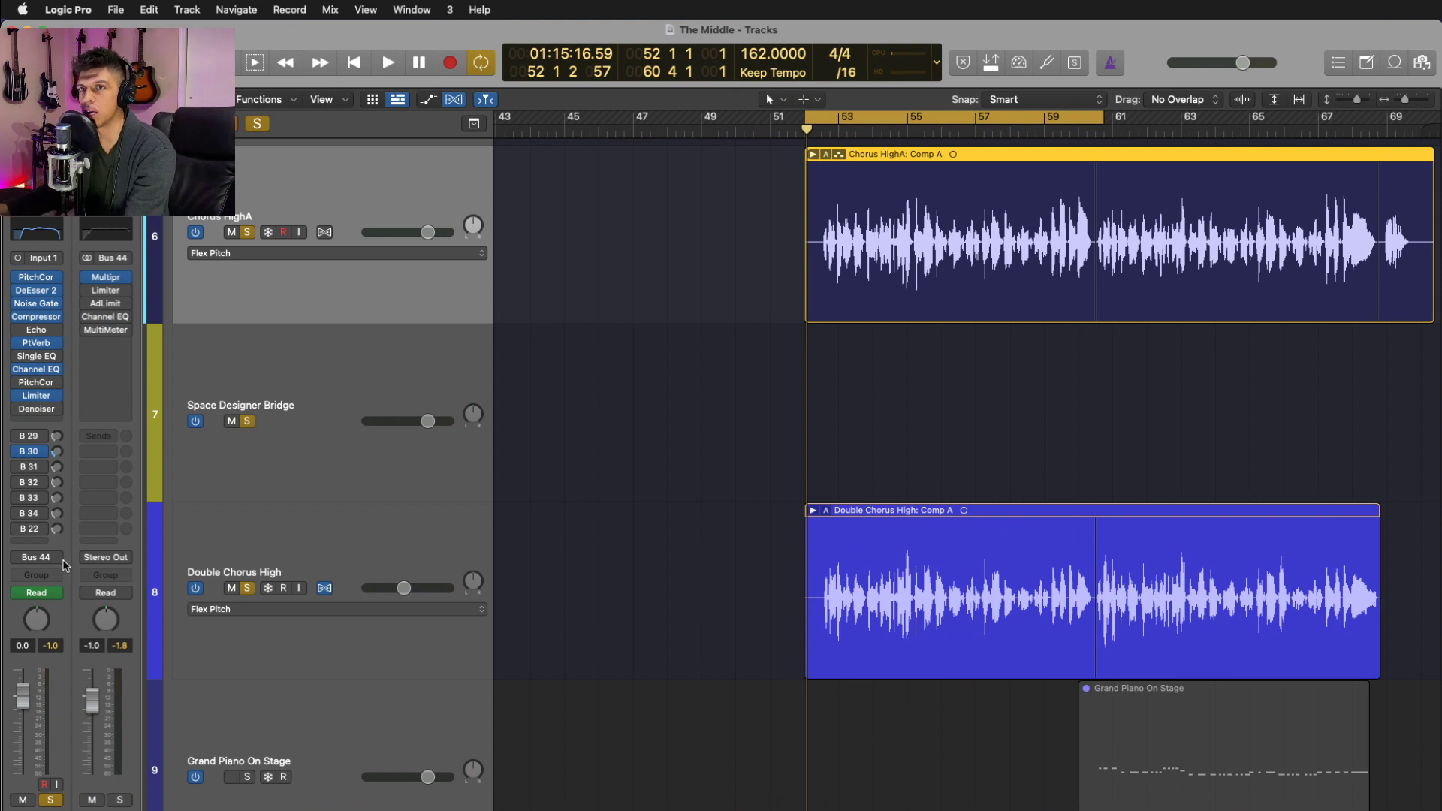
- Remove Double Chorus High and Space Designer Bridge from the solo and check Chorus HighA's output routing
click(246, 588)
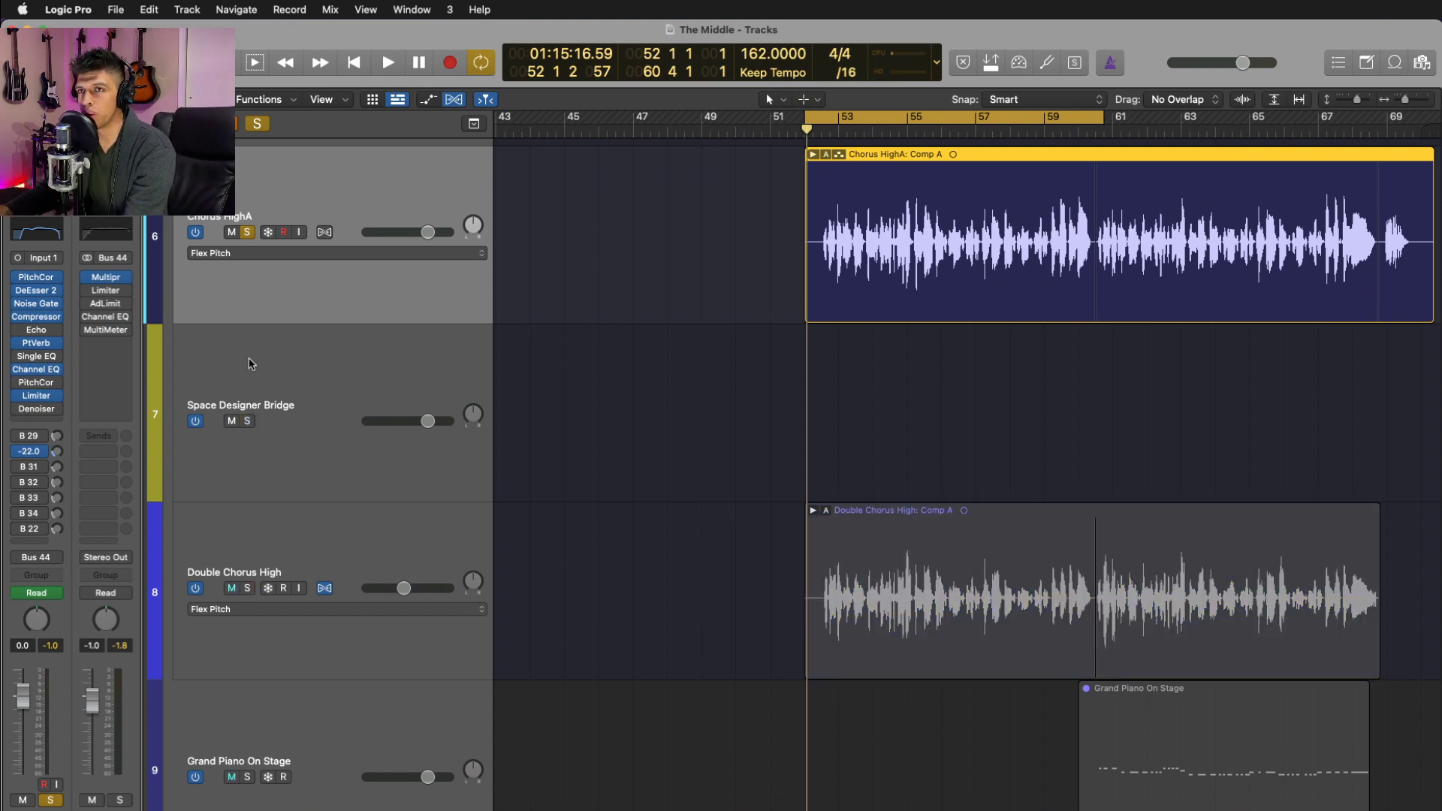
click(50, 555)
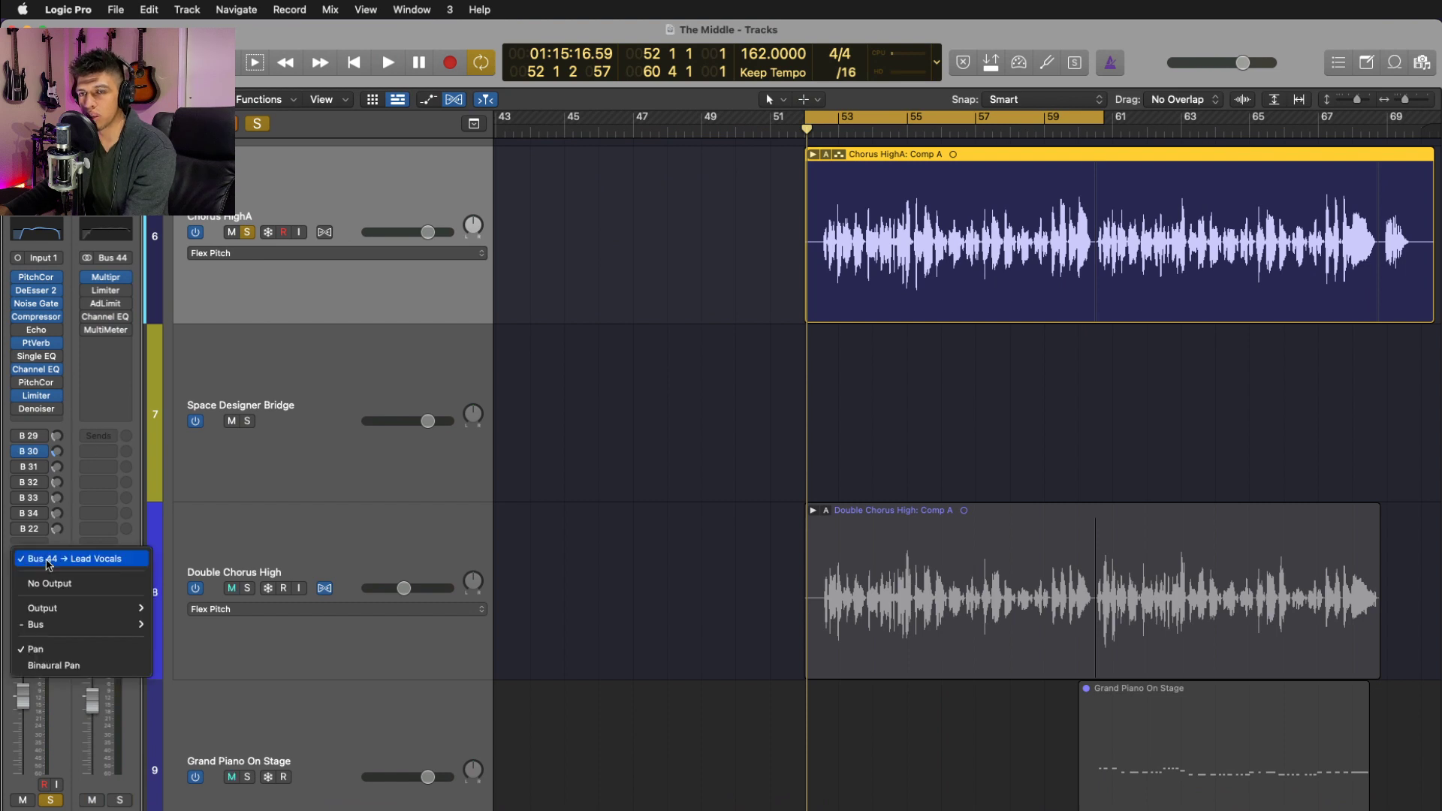
click(70, 443)
click(43, 557)
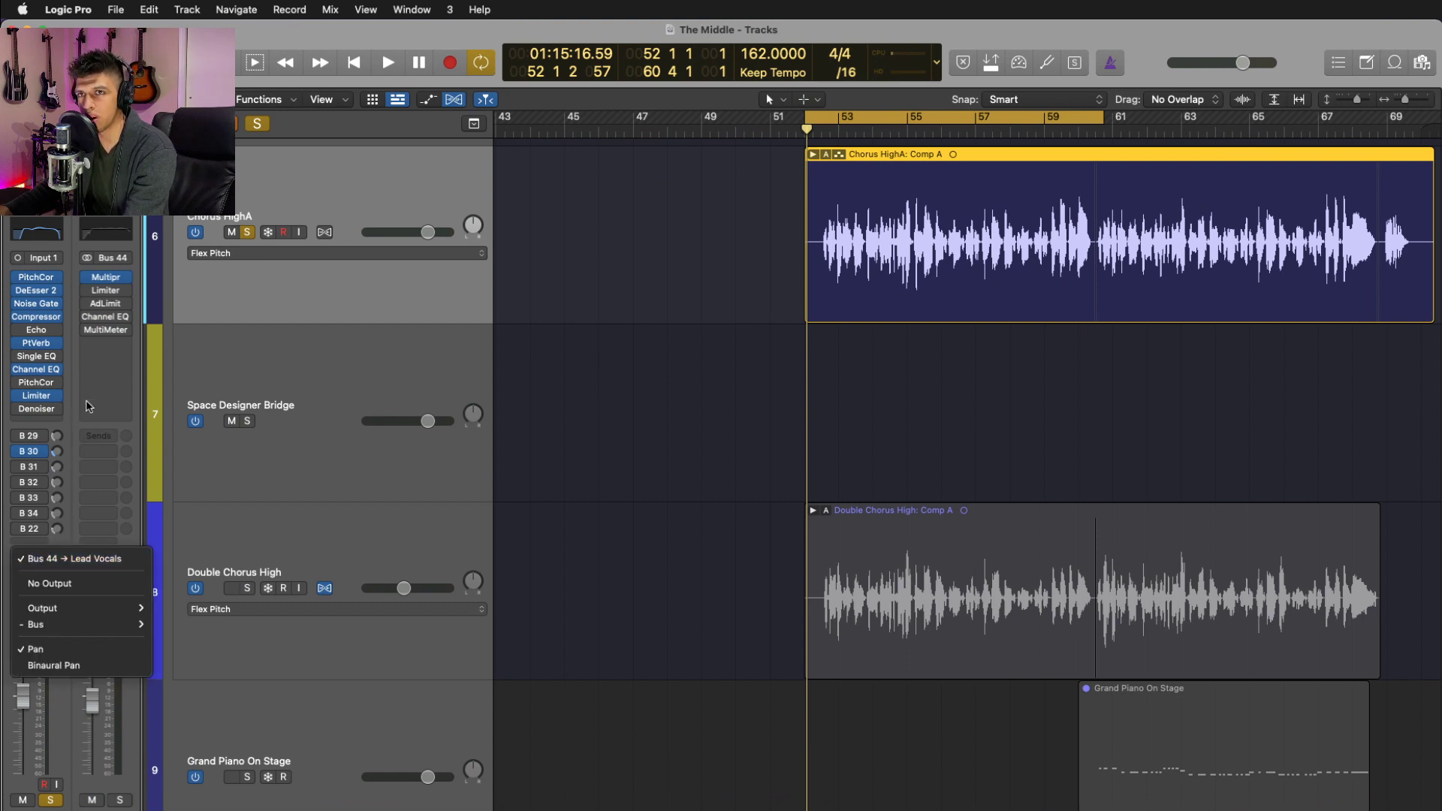
click(90, 406)
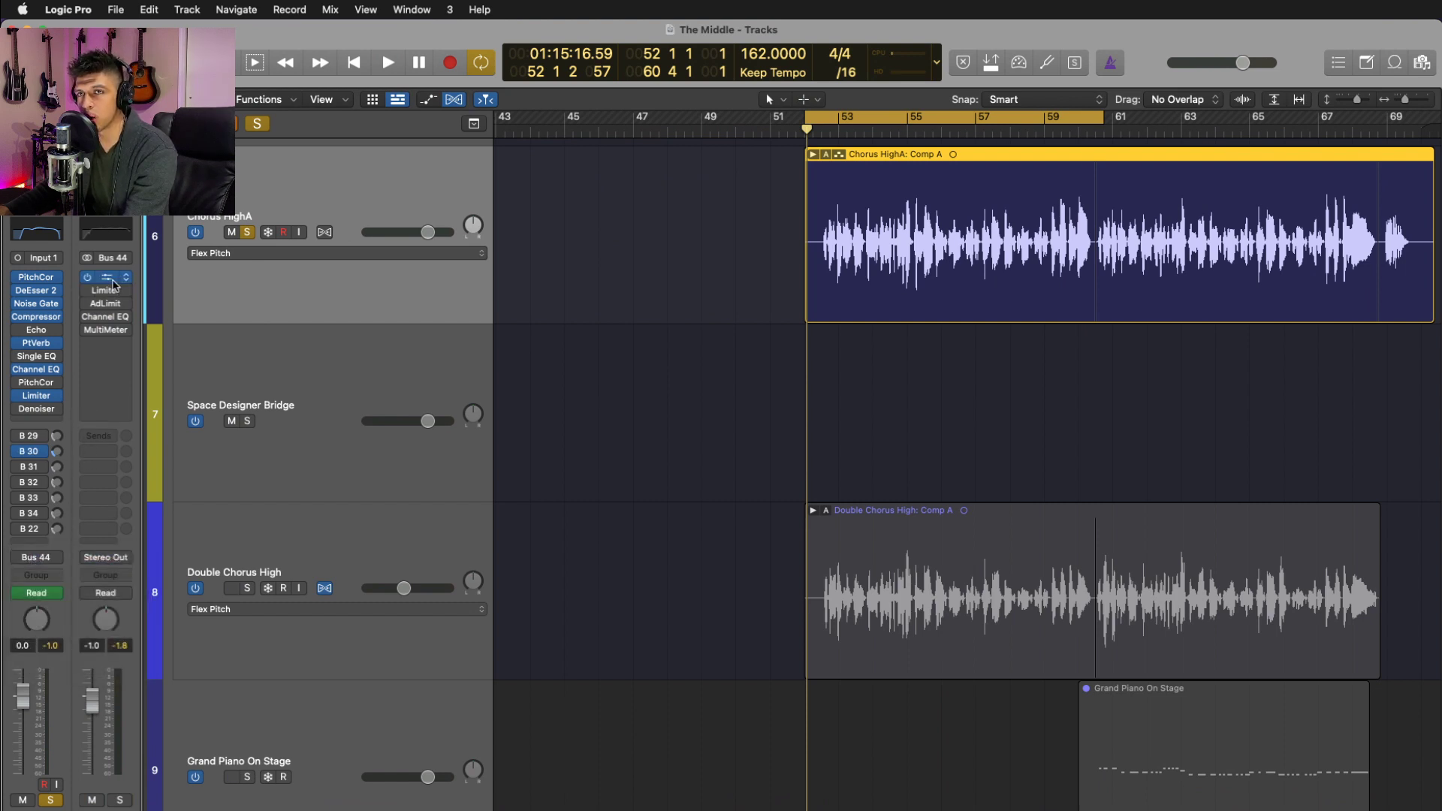
- Open the Multipressor on the Lead Vocals bus to view its compression bands, and close it
click(106, 277)
click(620, 219)
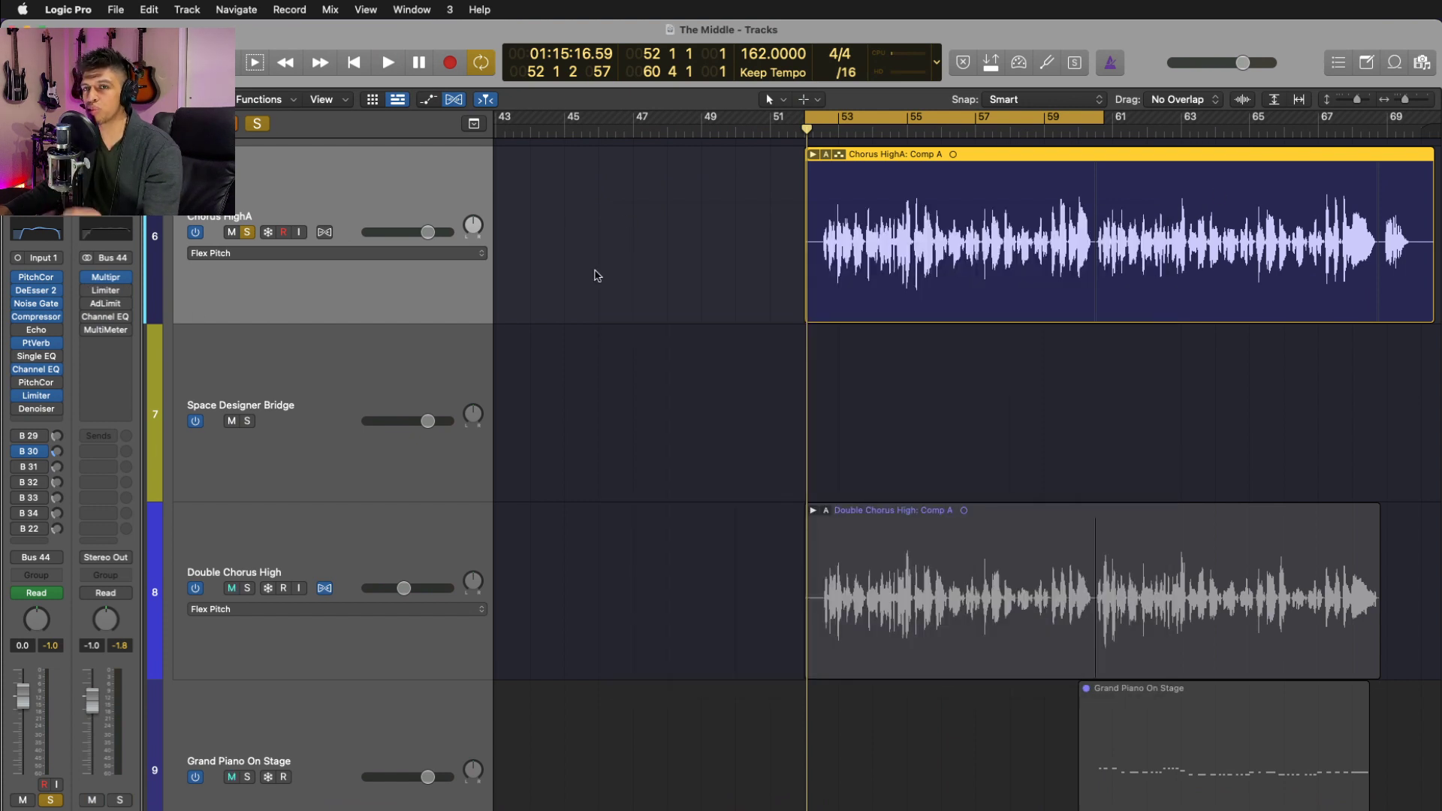
mouse_move(109, 281)
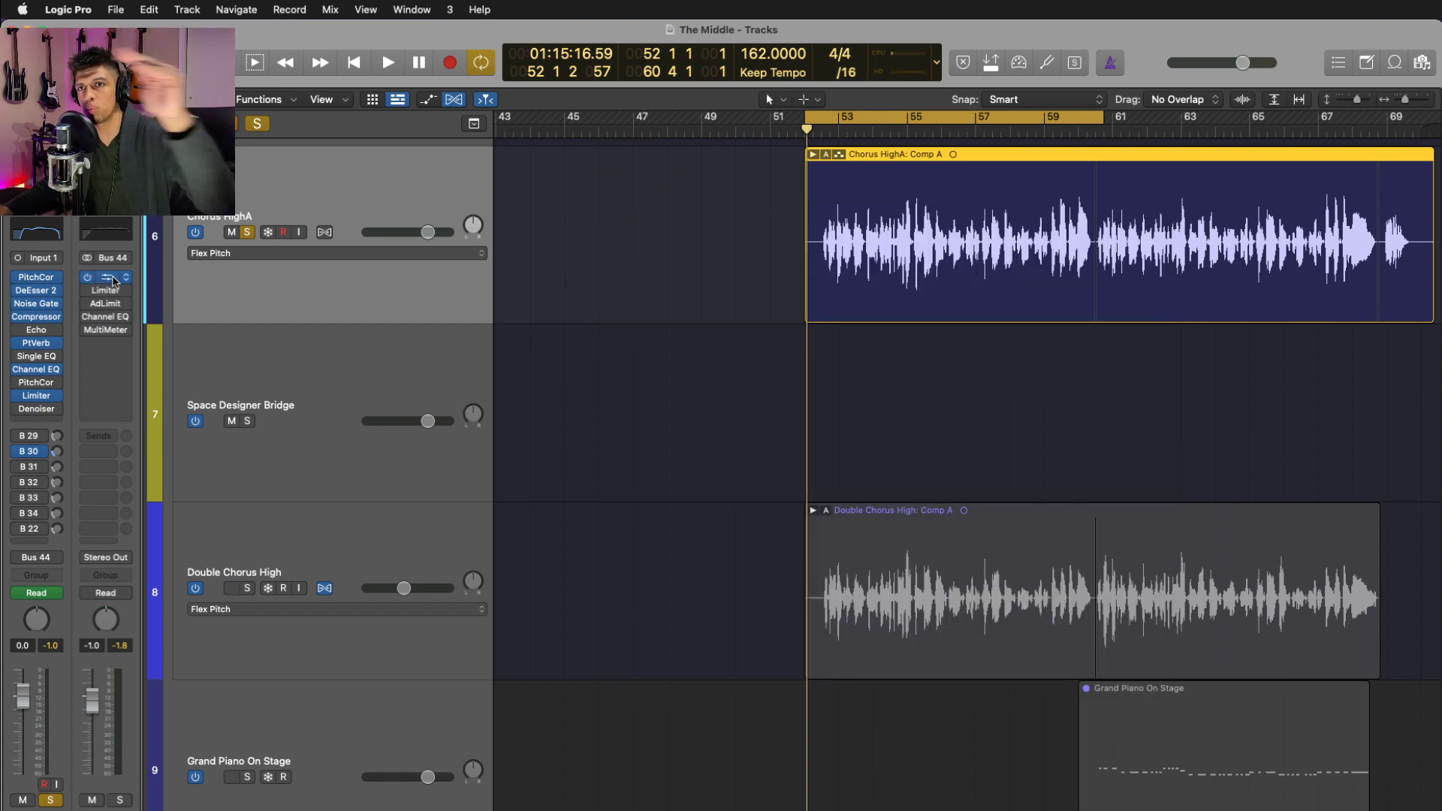
click(109, 281)
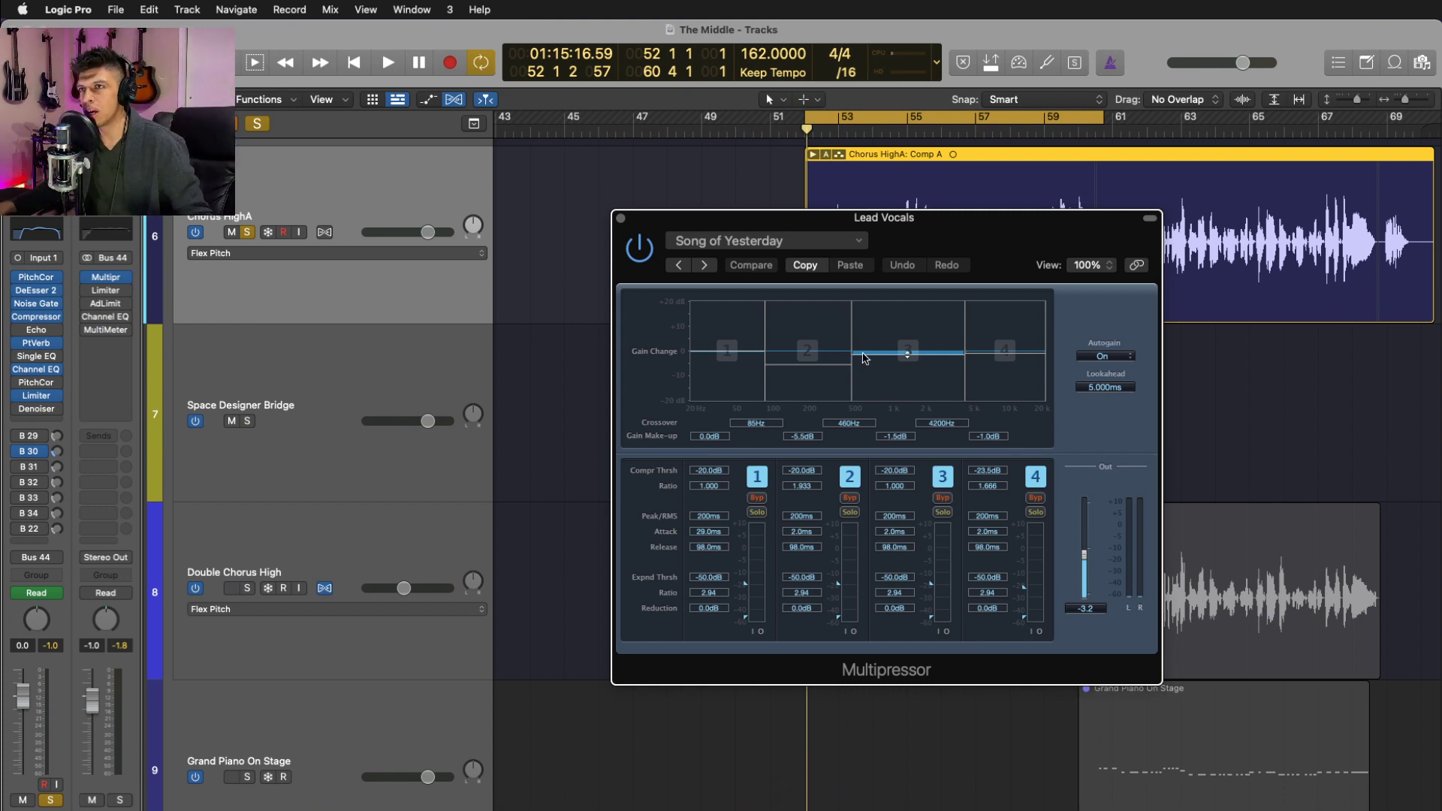
click(383, 215)
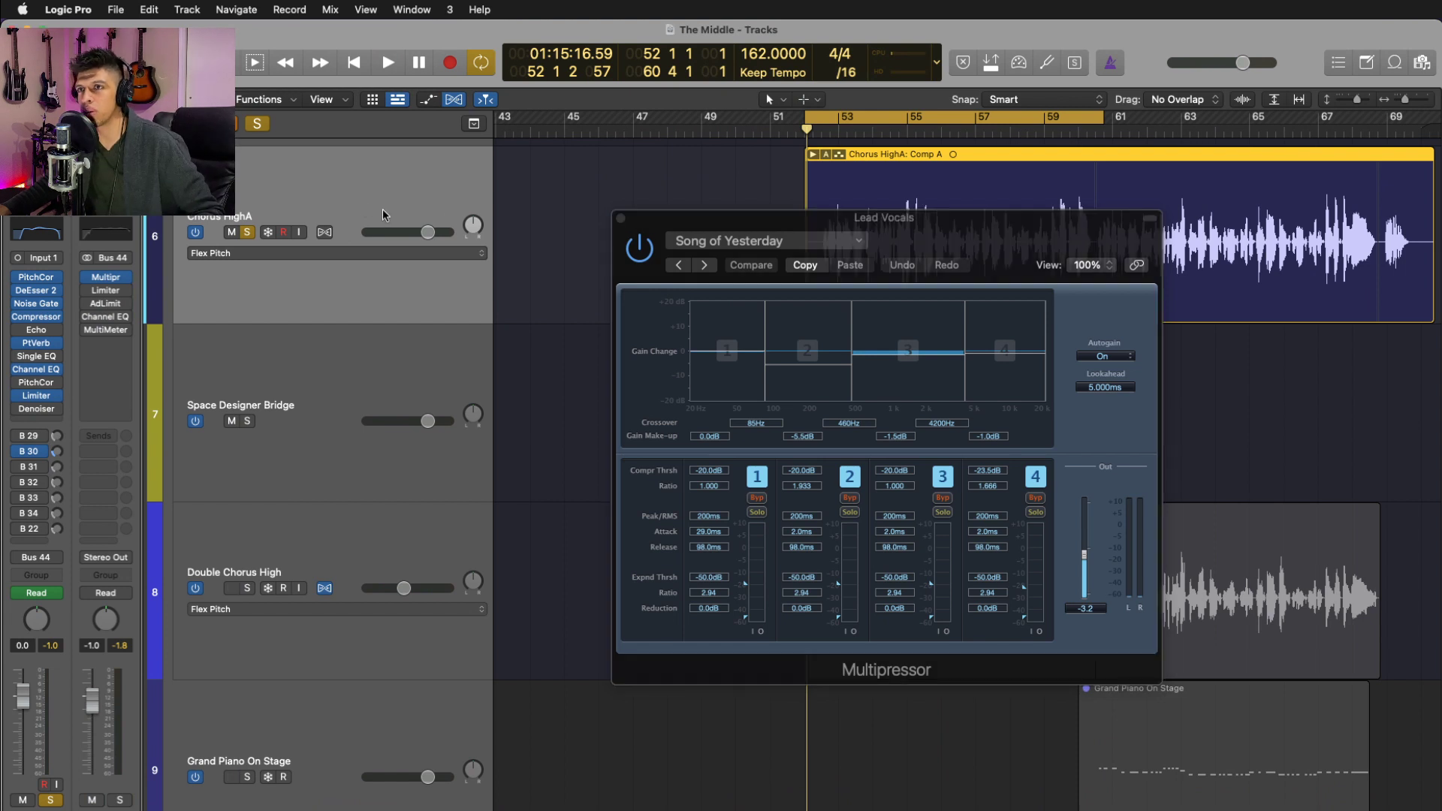
click(621, 217)
- Clear the solo and select the Double Chorus High track to view its channel strip
click(395, 583)
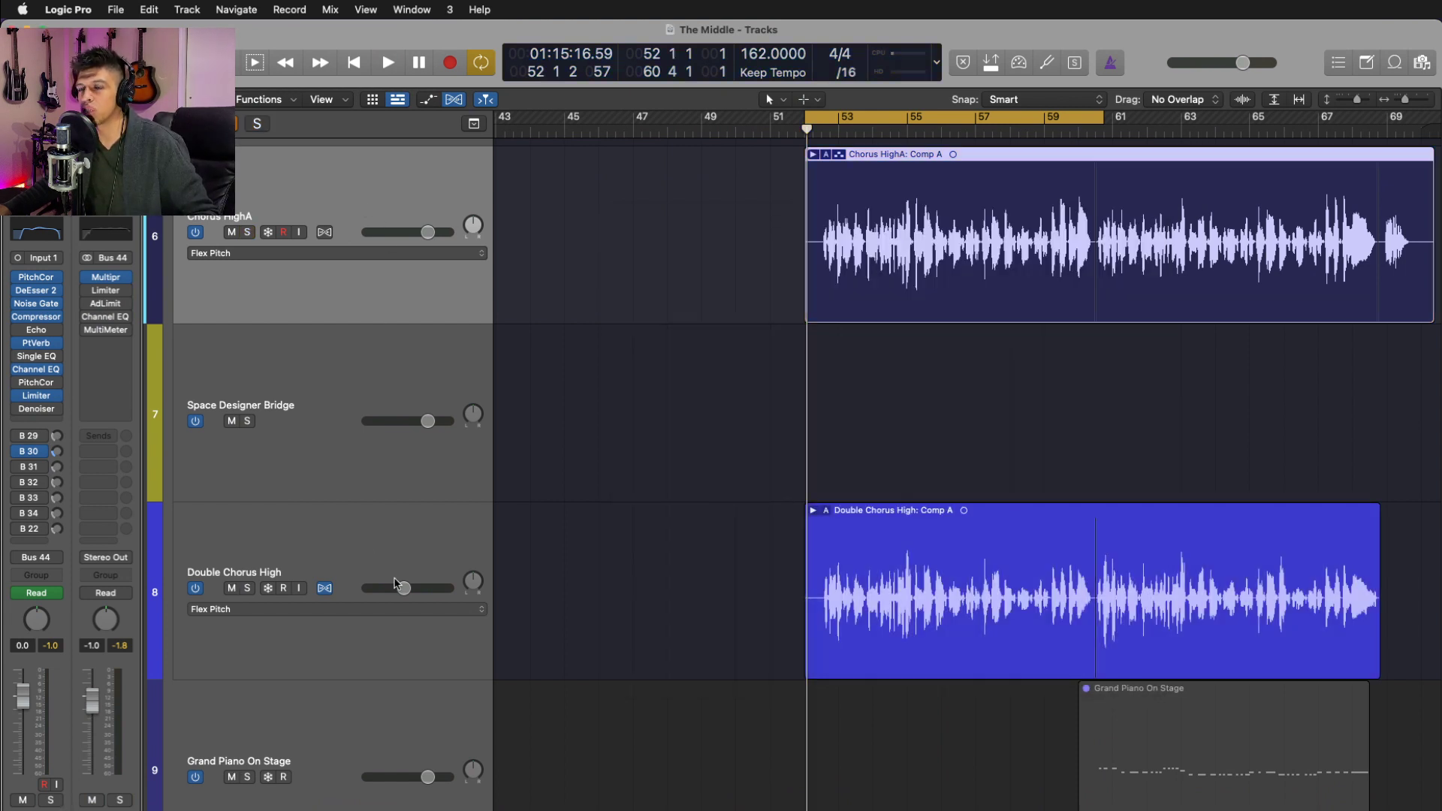
click(974, 625)
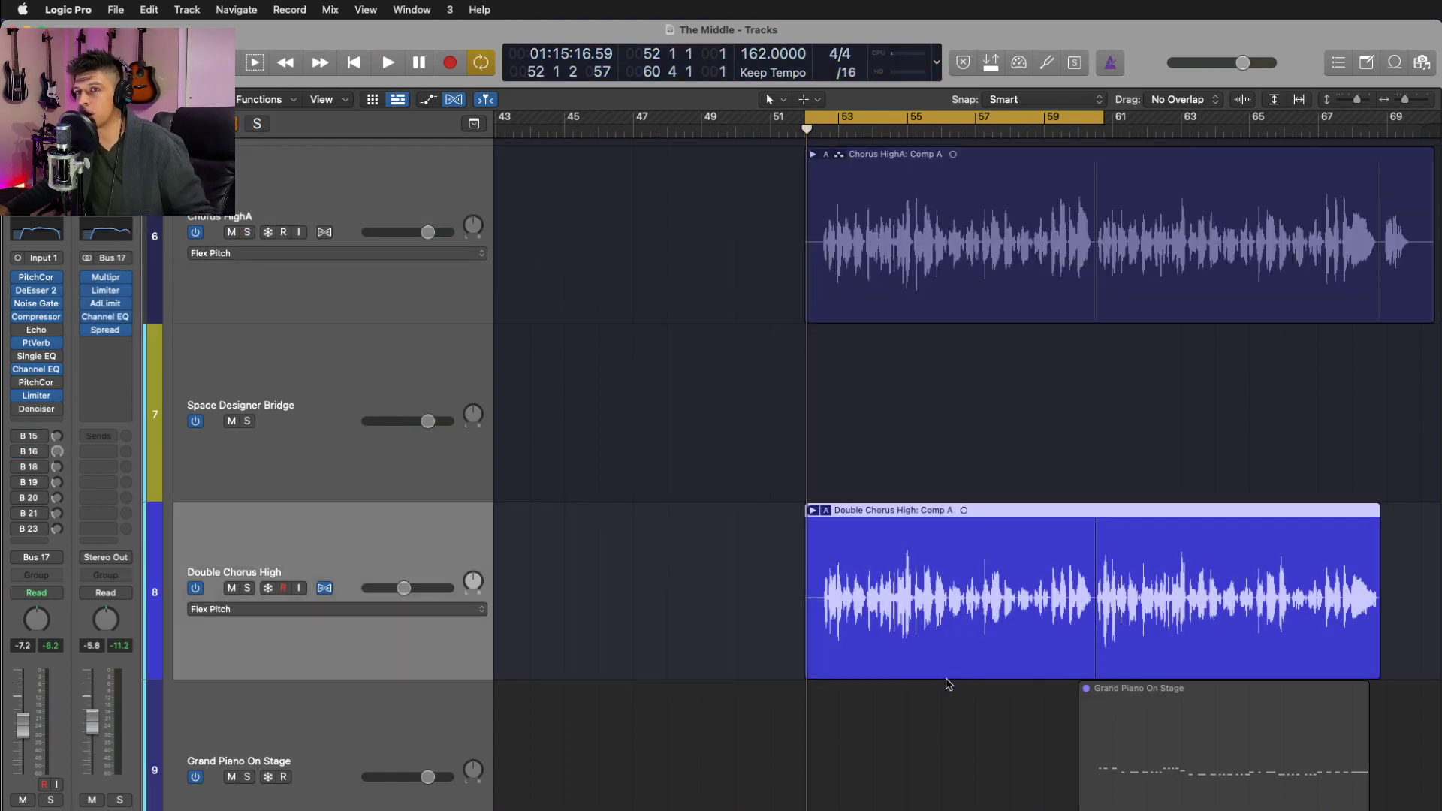
- Solo and play the Double Chorus High track and check which bus its output is routed to
key(s)
key(space)
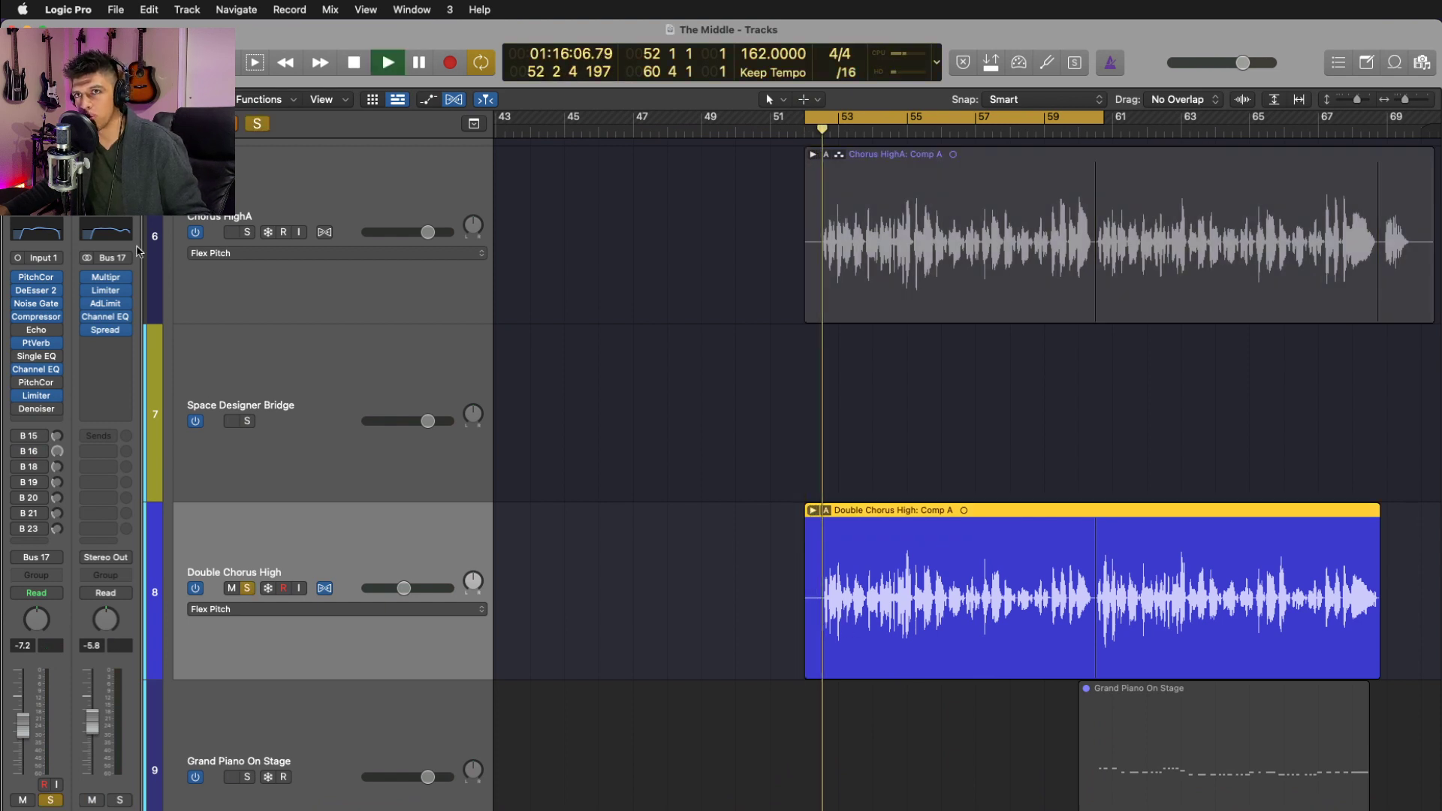
click(41, 558)
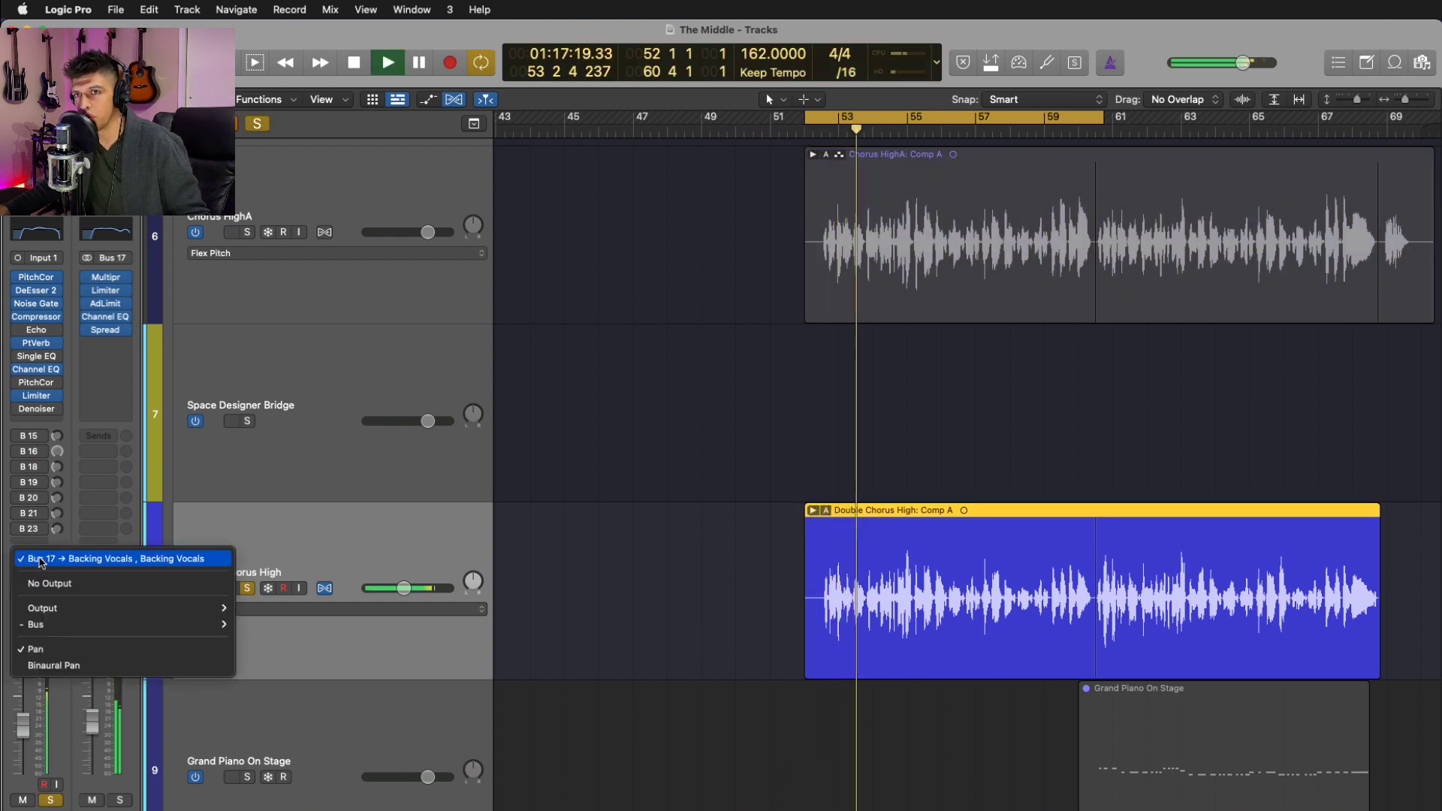
click(76, 424)
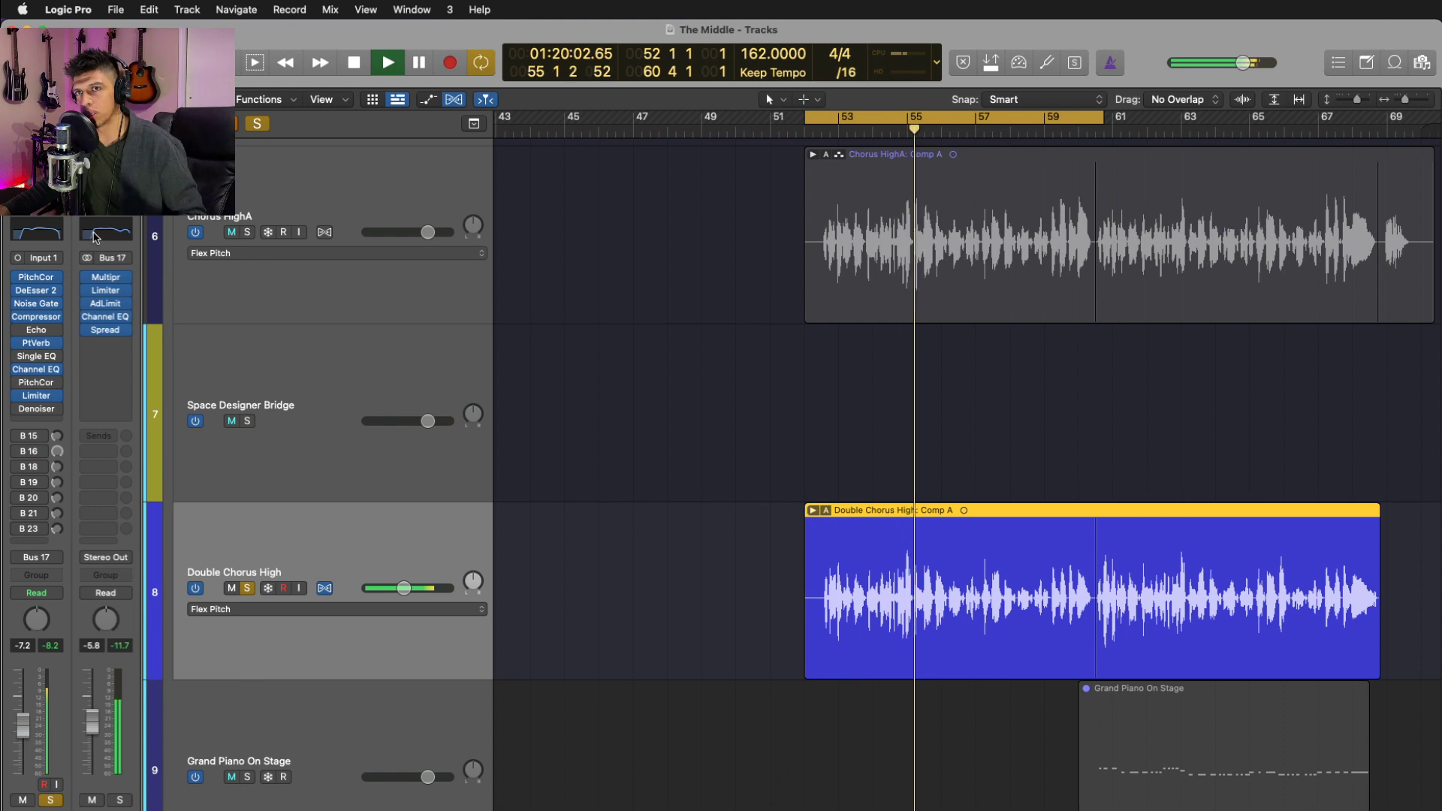
- View the Channel EQ and Adaptive Limiter settings on the Backing Vocals bus during playback, closing each plug-in
click(105, 317)
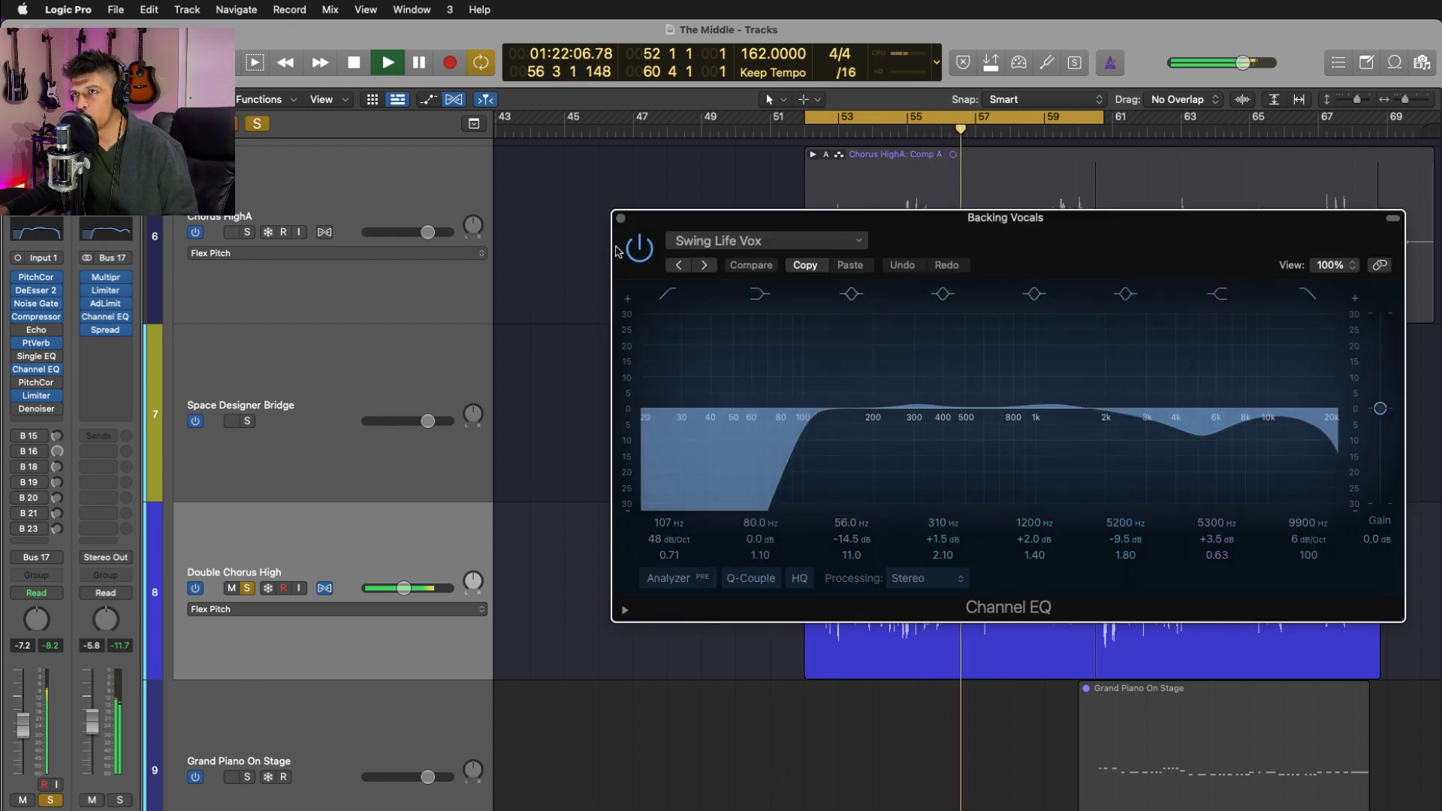
click(620, 218)
click(105, 302)
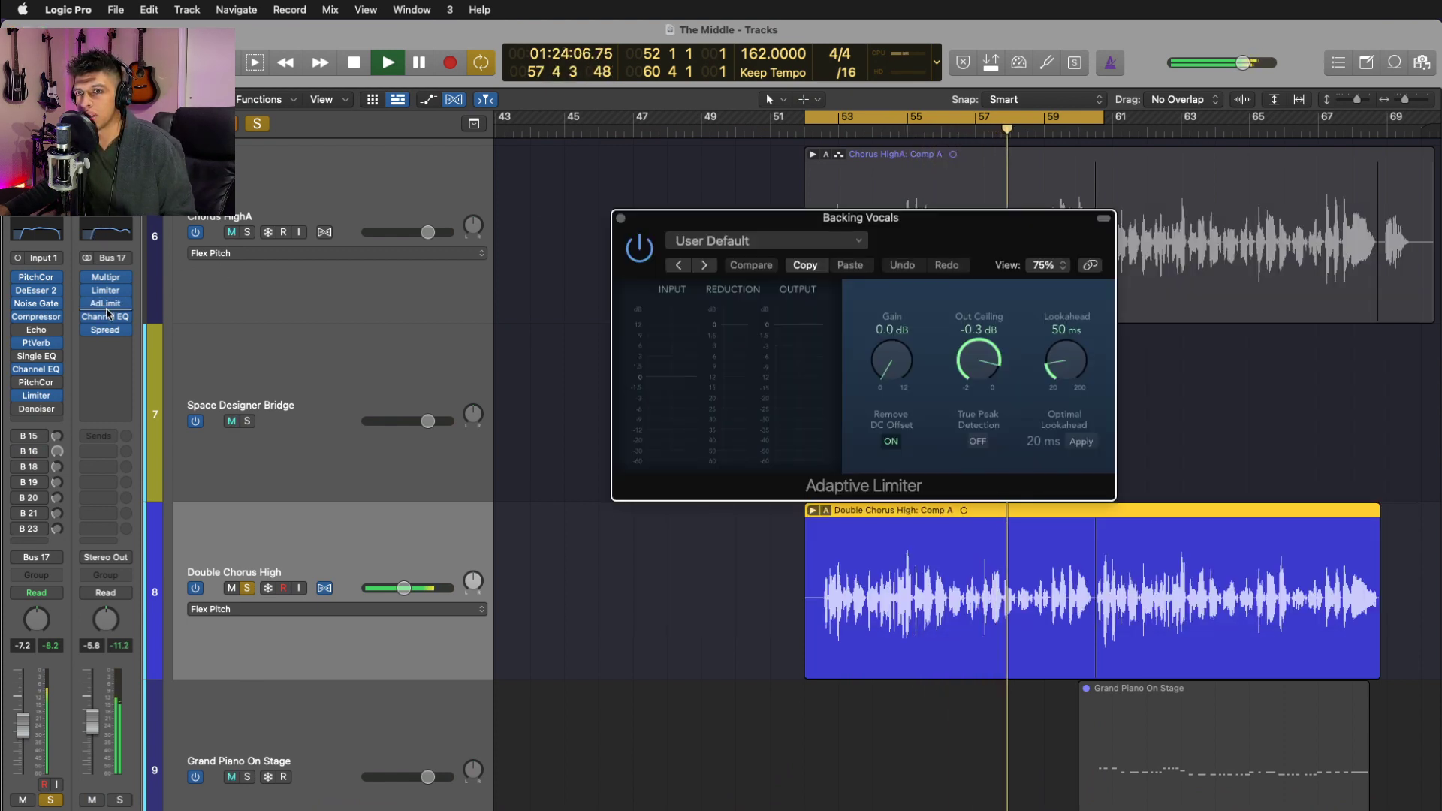
click(620, 218)
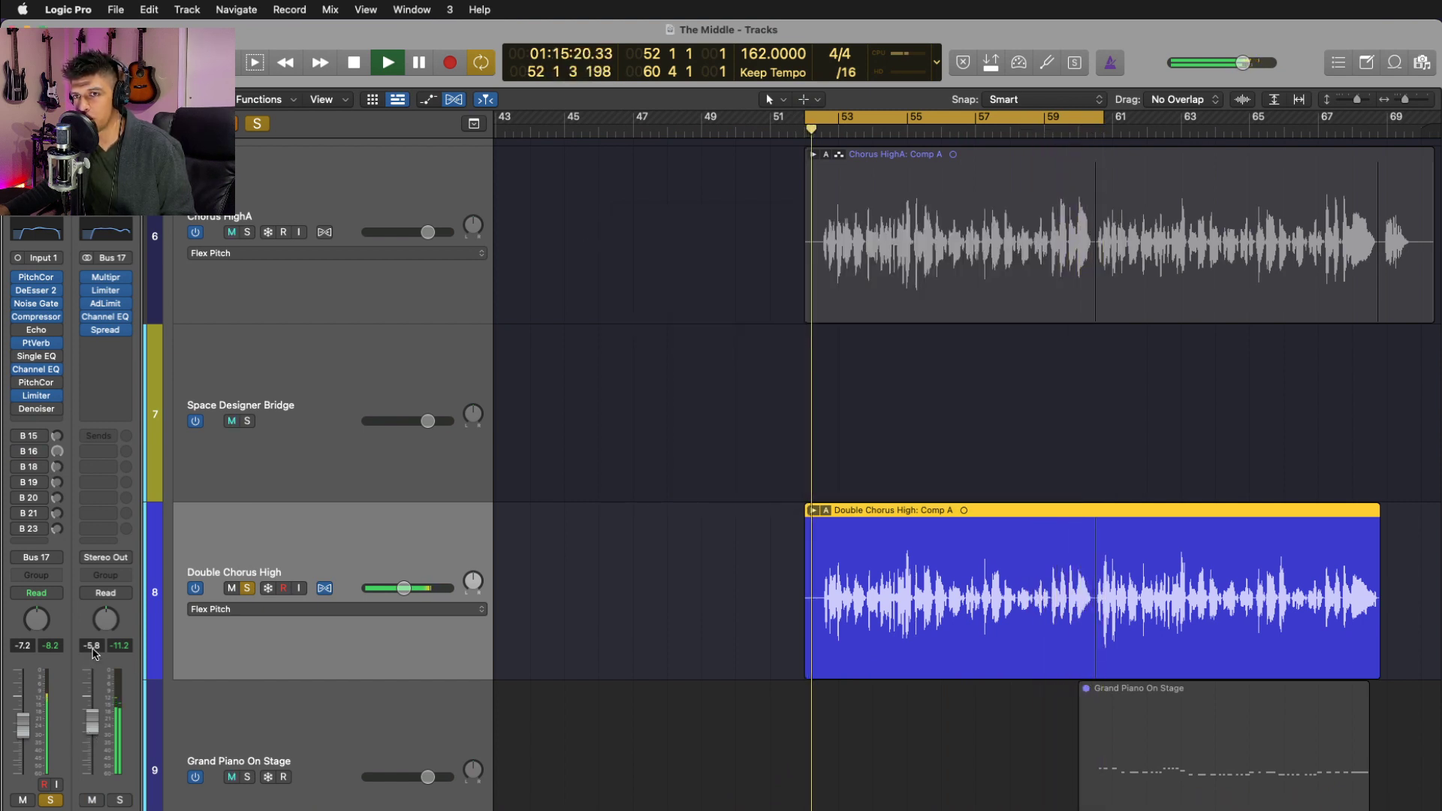
- View the Stereo Spread on the Backing Vocals bus, close it, then stop playback and unsolo Double Chorus High
click(105, 330)
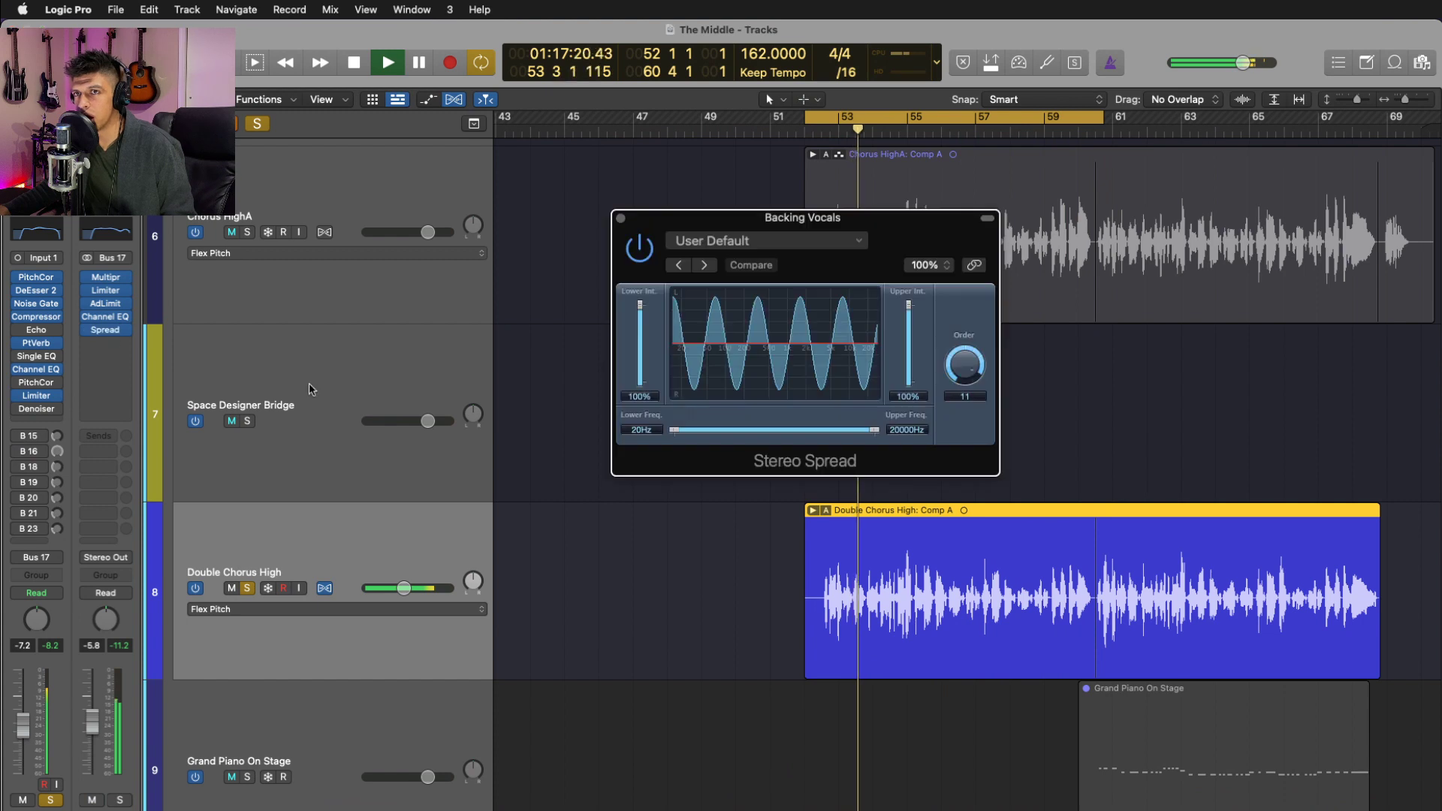
click(620, 220)
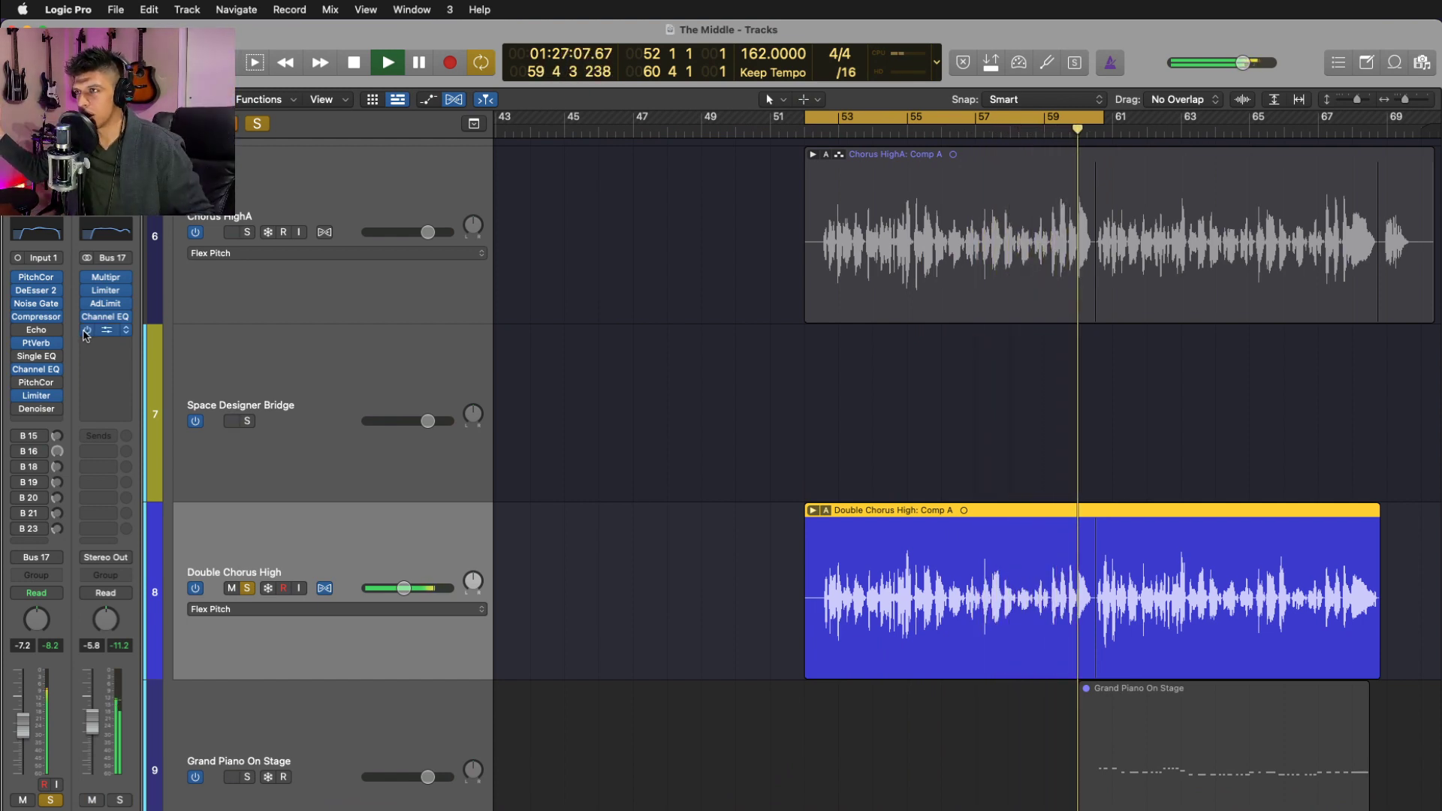
key(space)
click(247, 591)
- Find the Low Harmony A Ugh and Low Harmony B tracks and compare their pan settings
scroll(675, 572, down, 5)
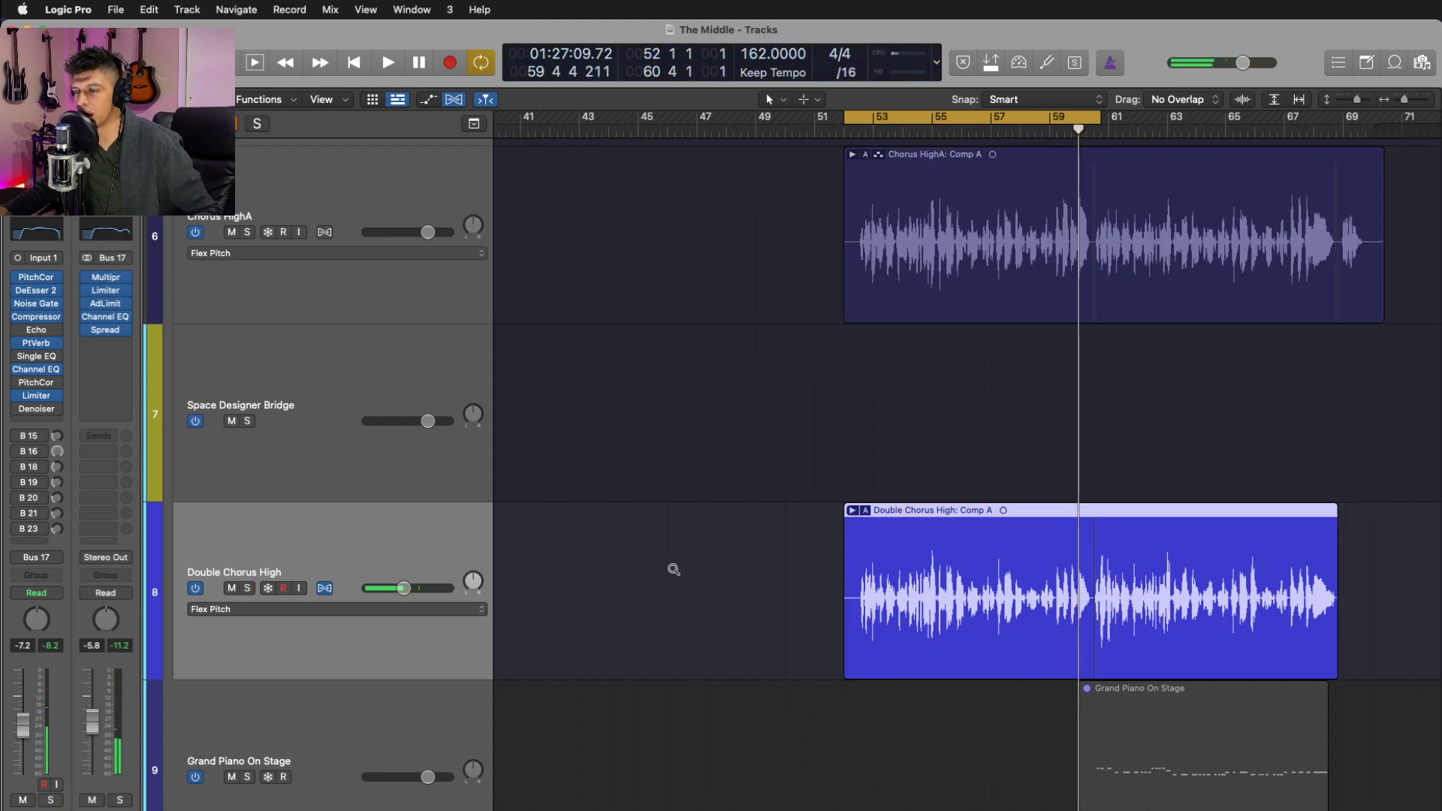
scroll(675, 573, down, 8)
click(454, 434)
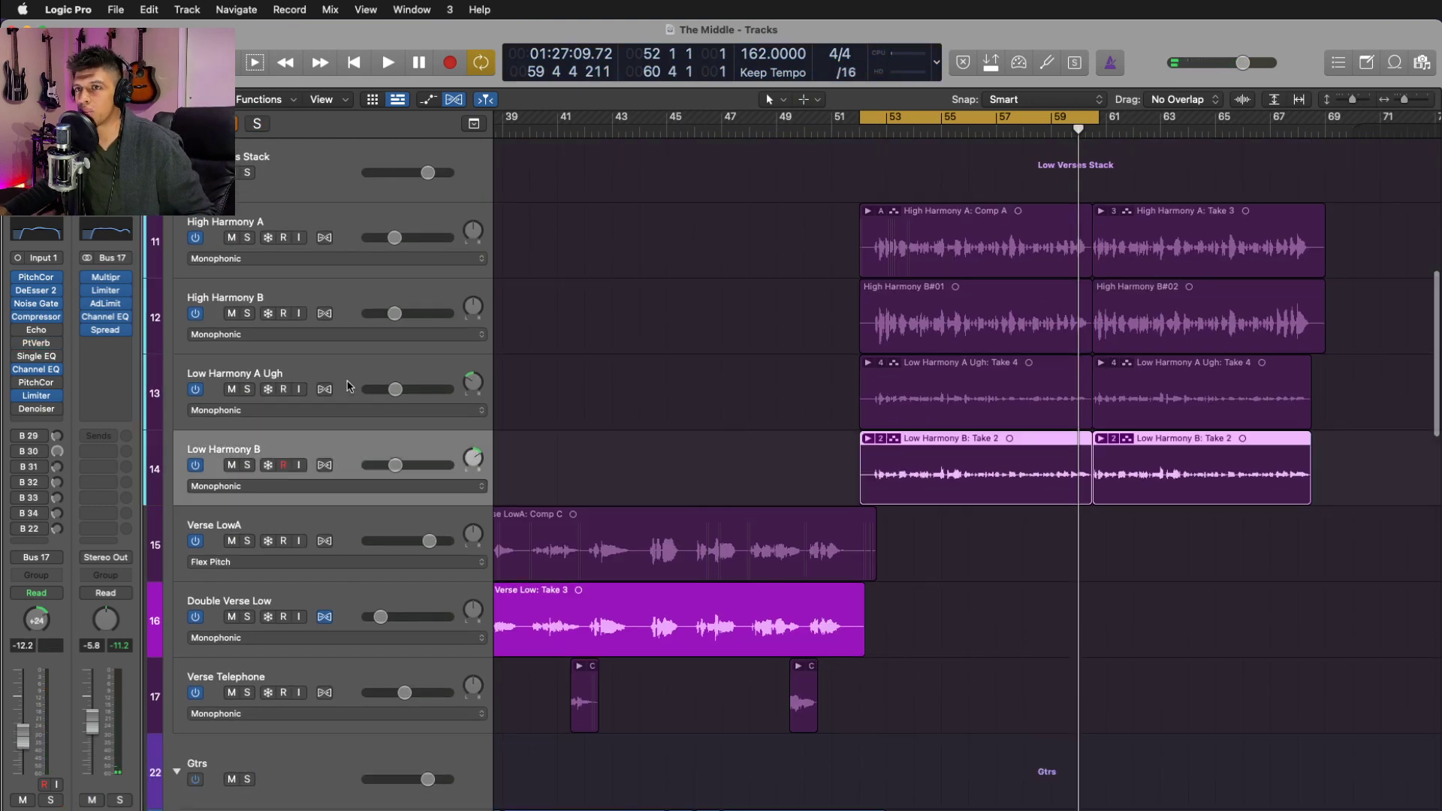
shift+click(351, 383)
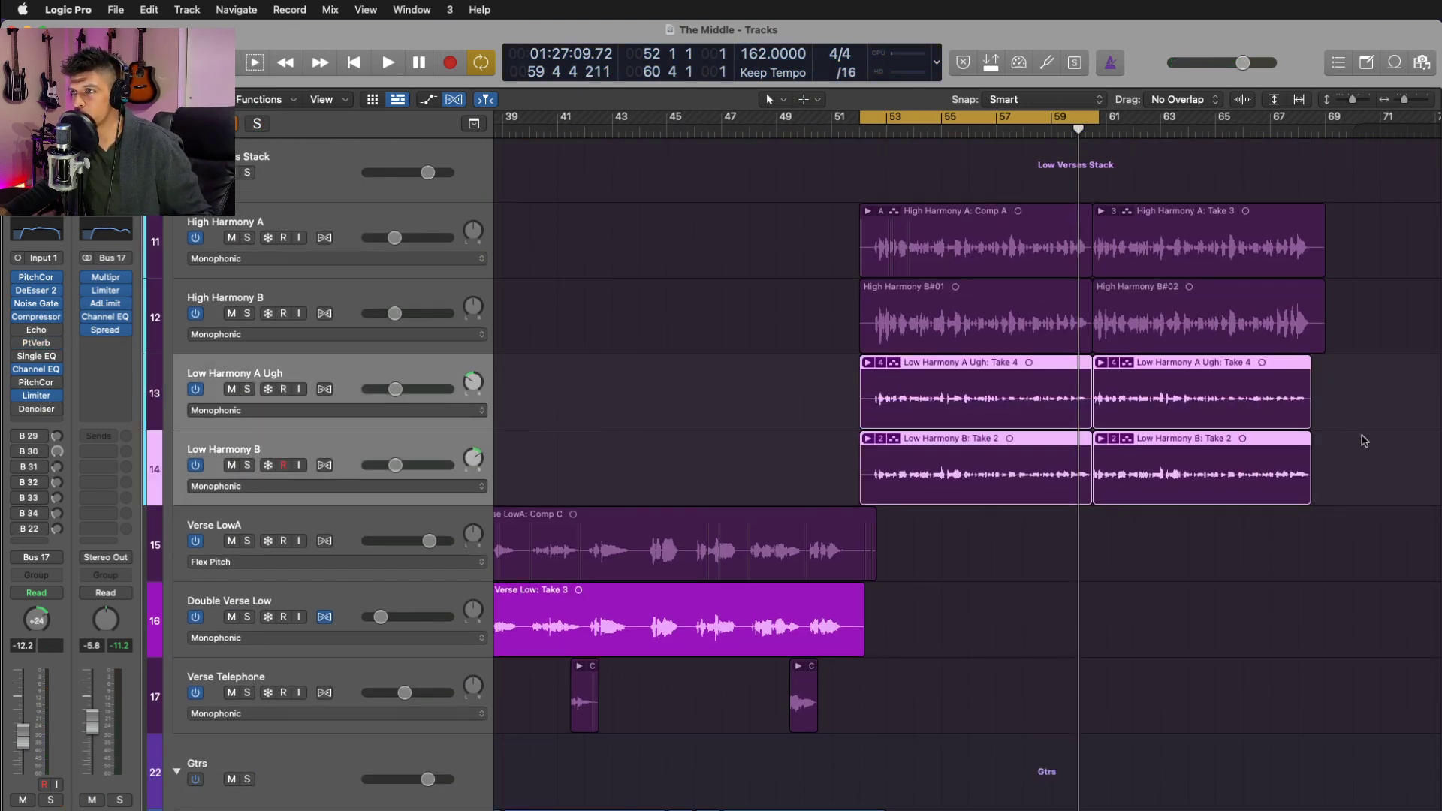
click(1362, 441)
click(433, 388)
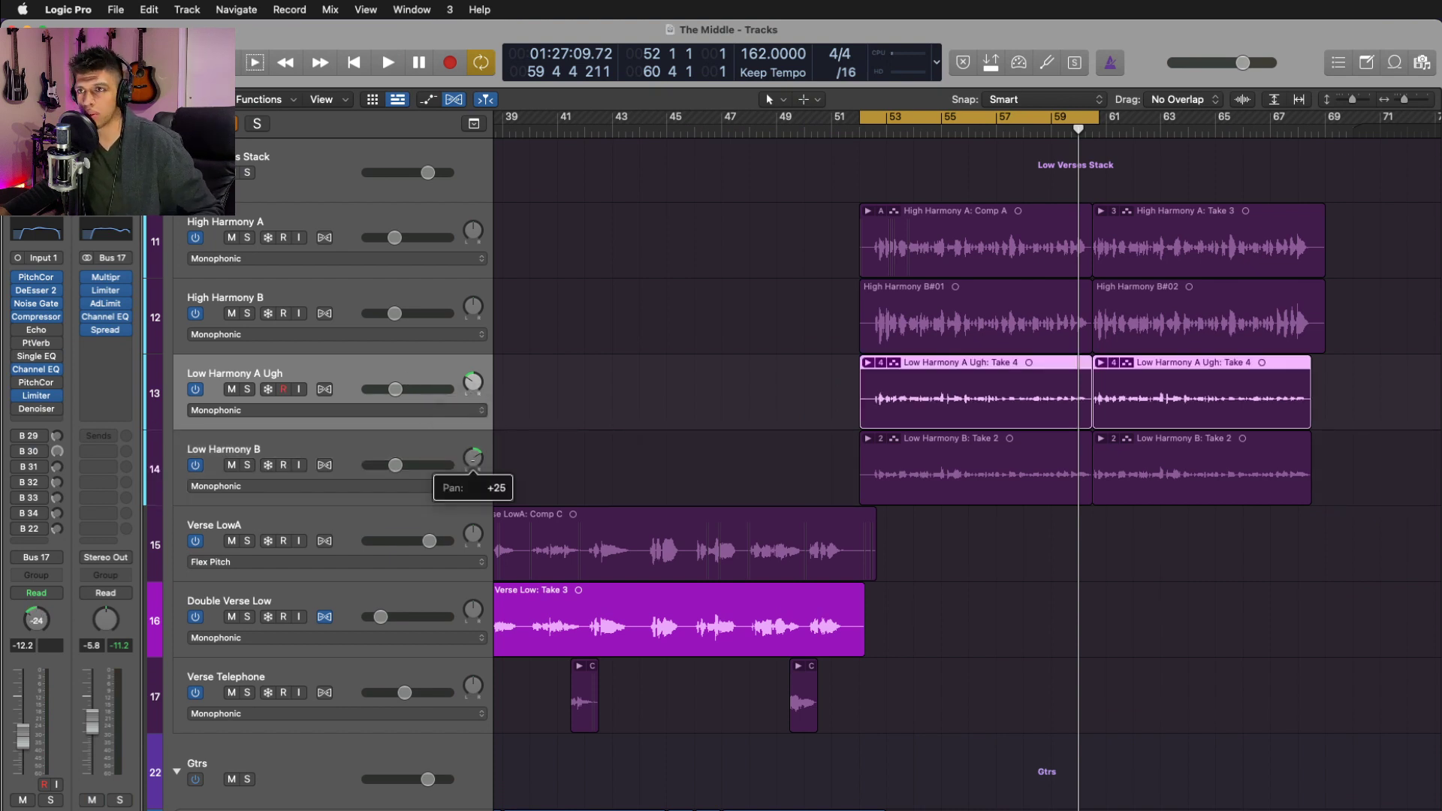
- Solo Low Harmony A Ugh and Low Harmony B together, play them, and turn off cycle mode
key(s)
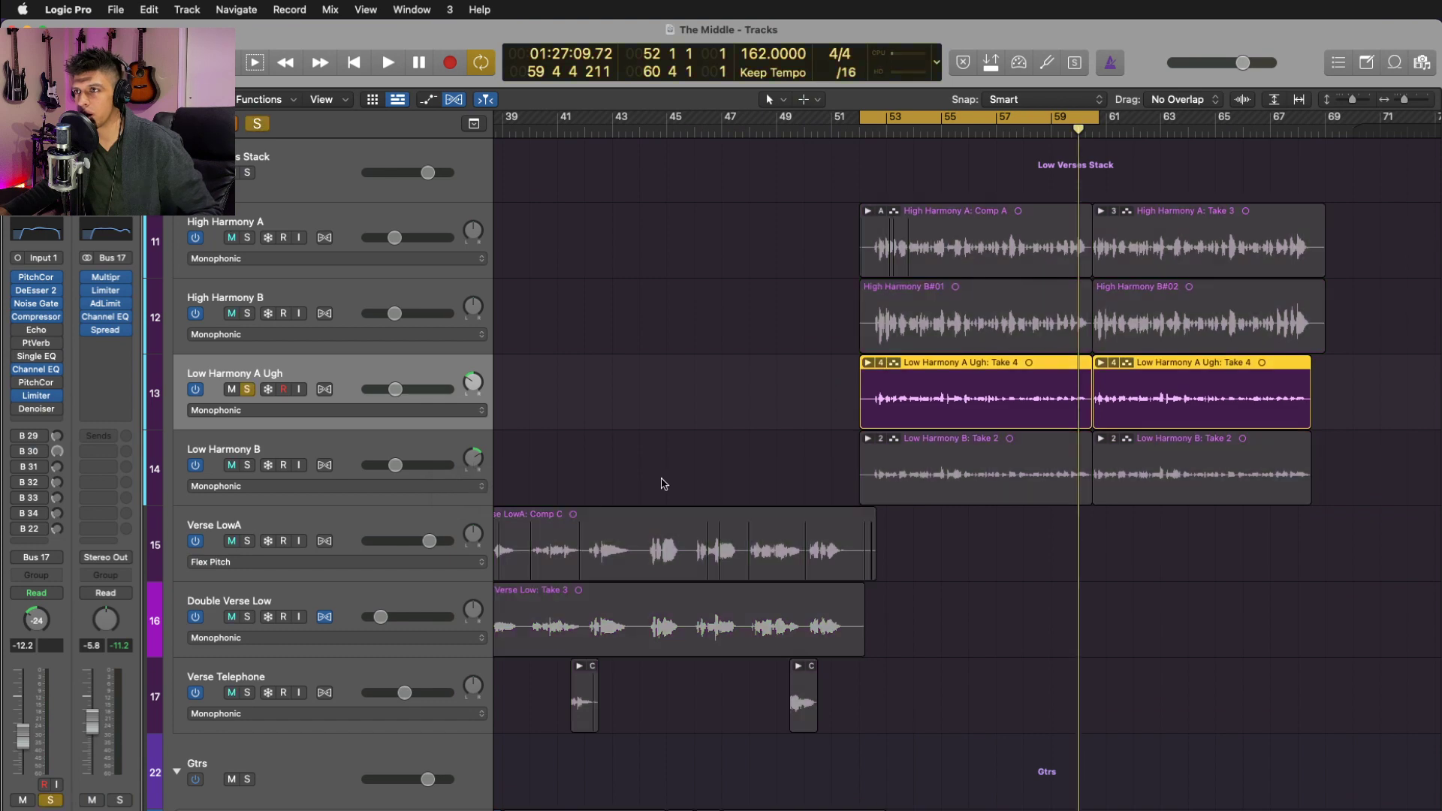
key(space)
click(700, 465)
scroll(700, 465, up, 3)
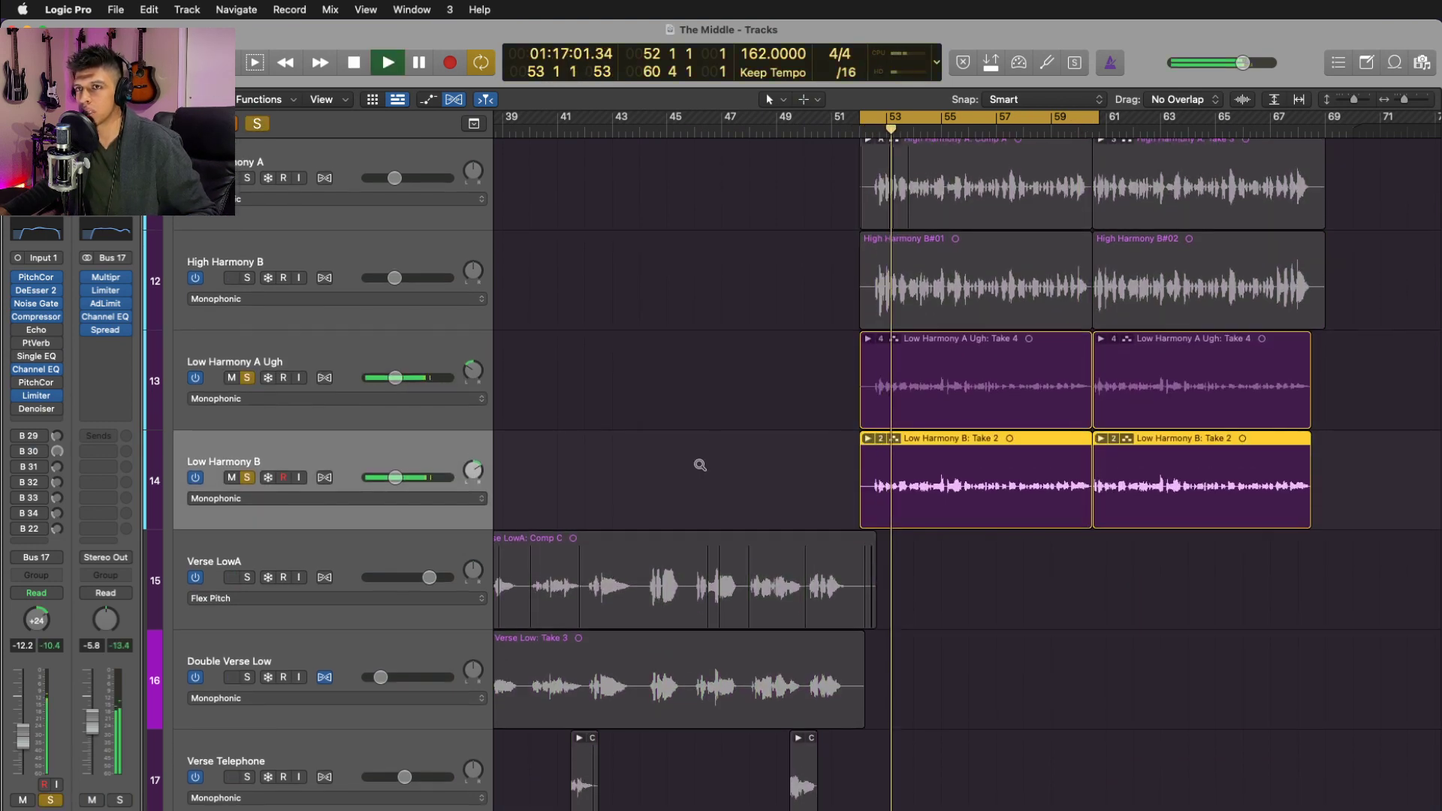
scroll(699, 465, left, 3)
key(c)
- Add Chorus HighA, Space Designer Bridge and Double Chorus High to the playing solo, listen, then stop and clear all solos
scroll(701, 469, up, 7)
scroll(700, 468, up, 5)
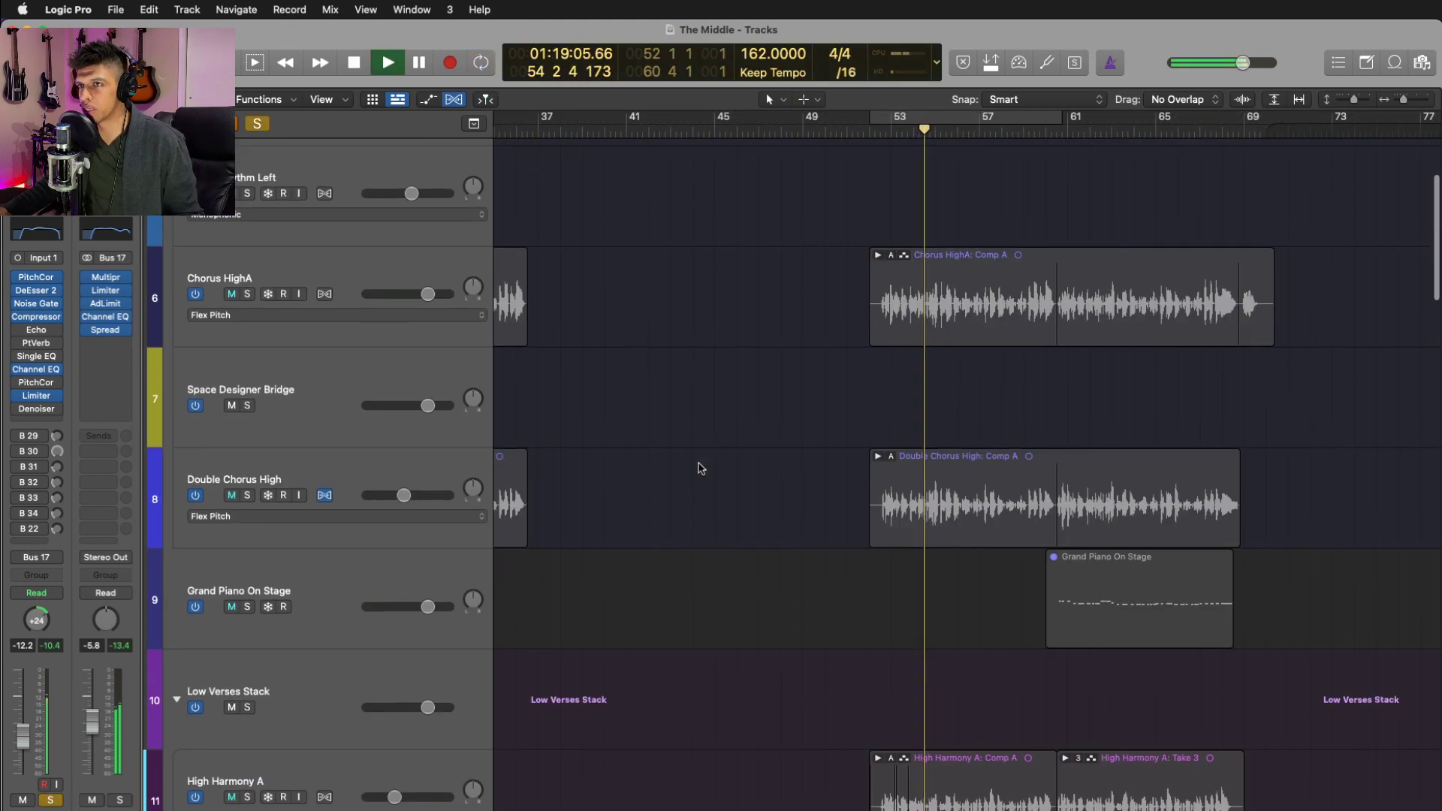
click(398, 501)
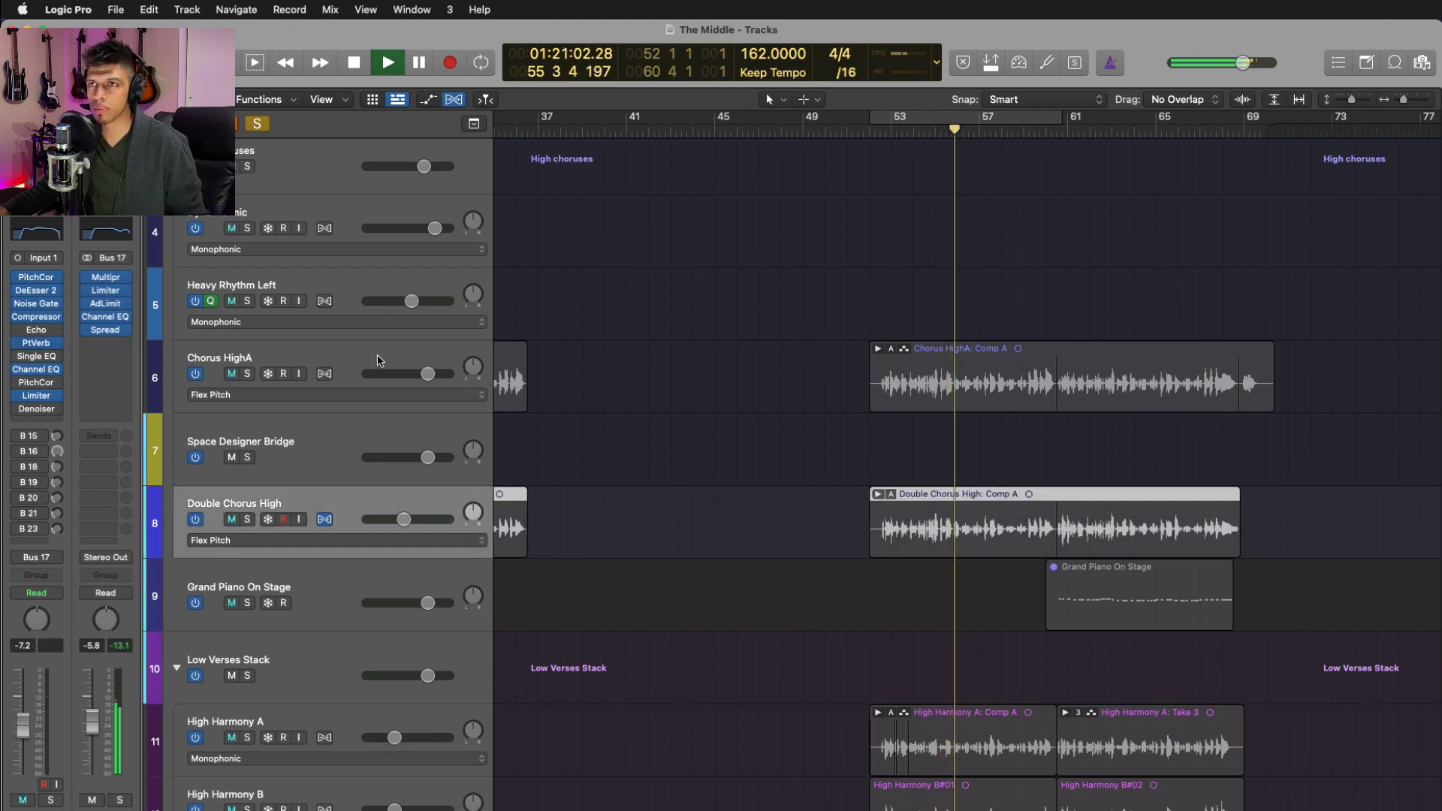
shift+click(377, 354)
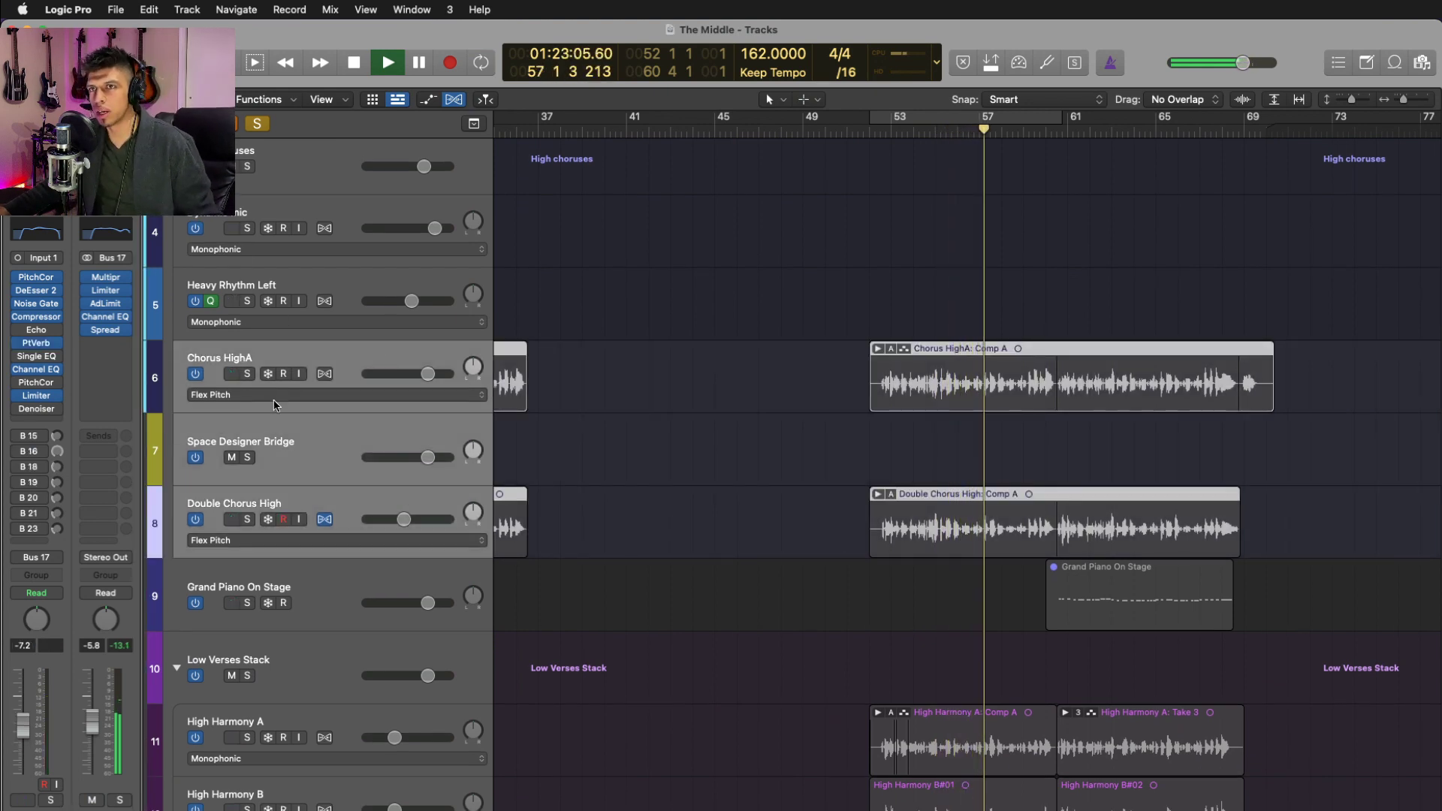
key(s)
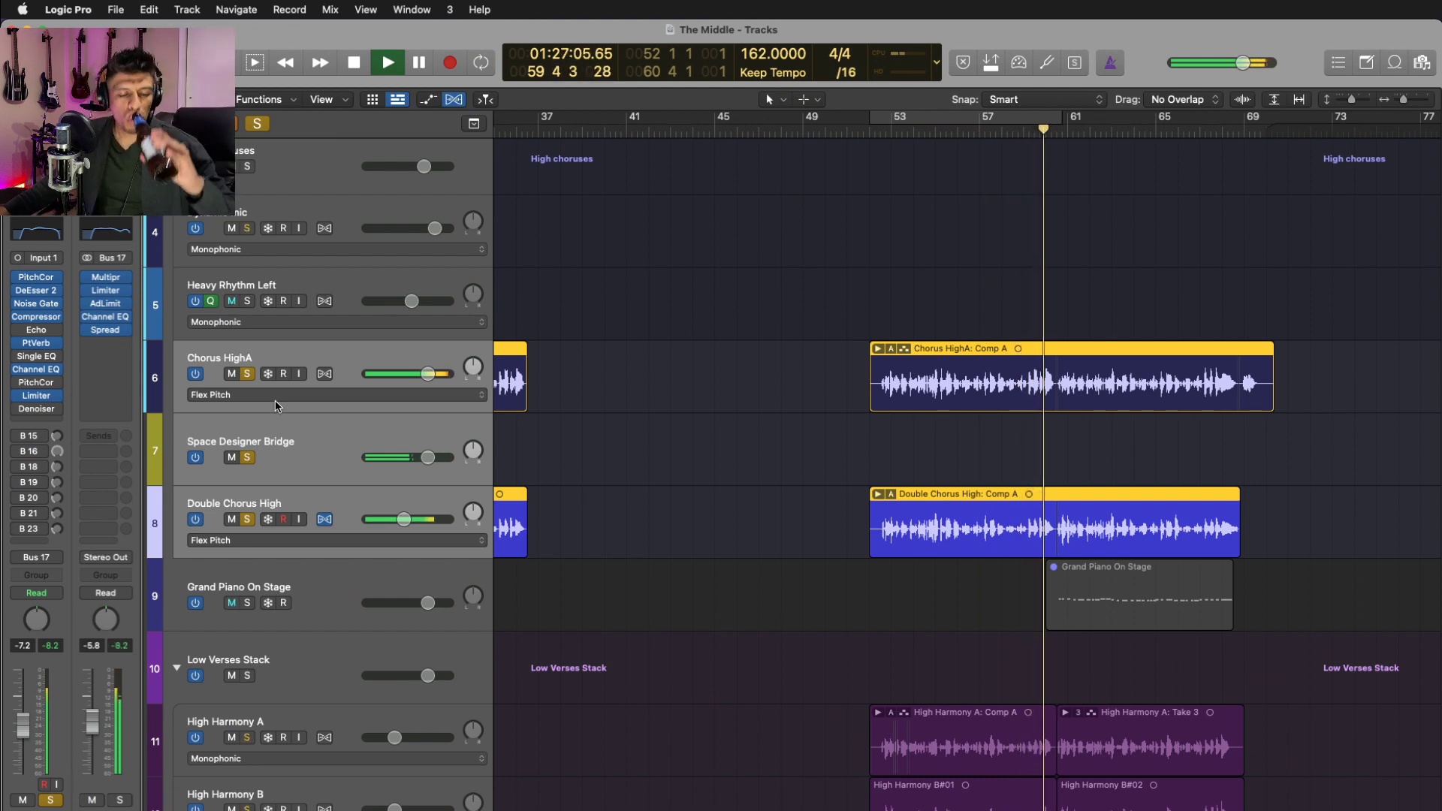
key(space)
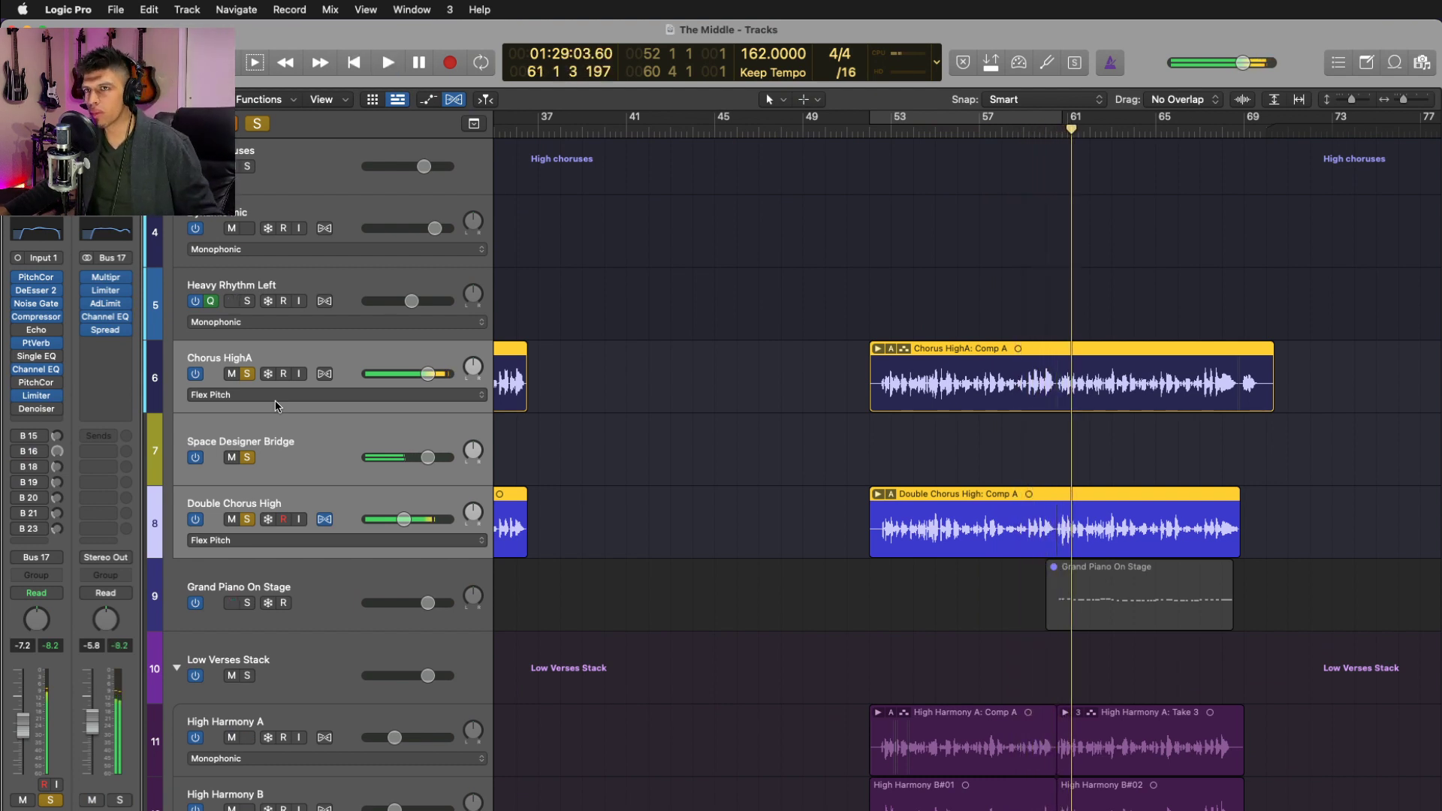
click(255, 125)
- Raise the volume of Low Harmony A Ugh and Low Harmony B together to -11.8 dB
scroll(527, 375, down, 2)
scroll(815, 445, down, 6)
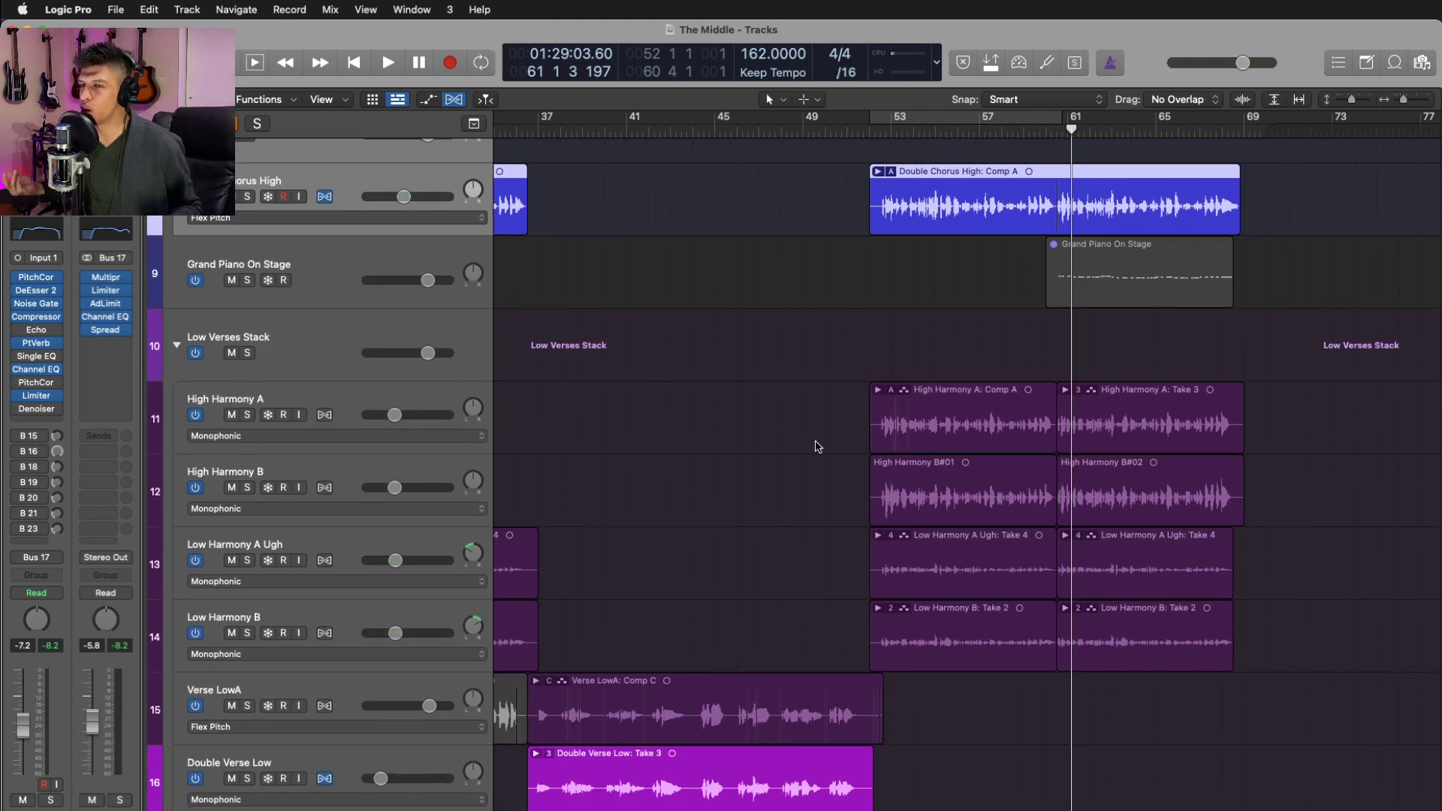
click(364, 573)
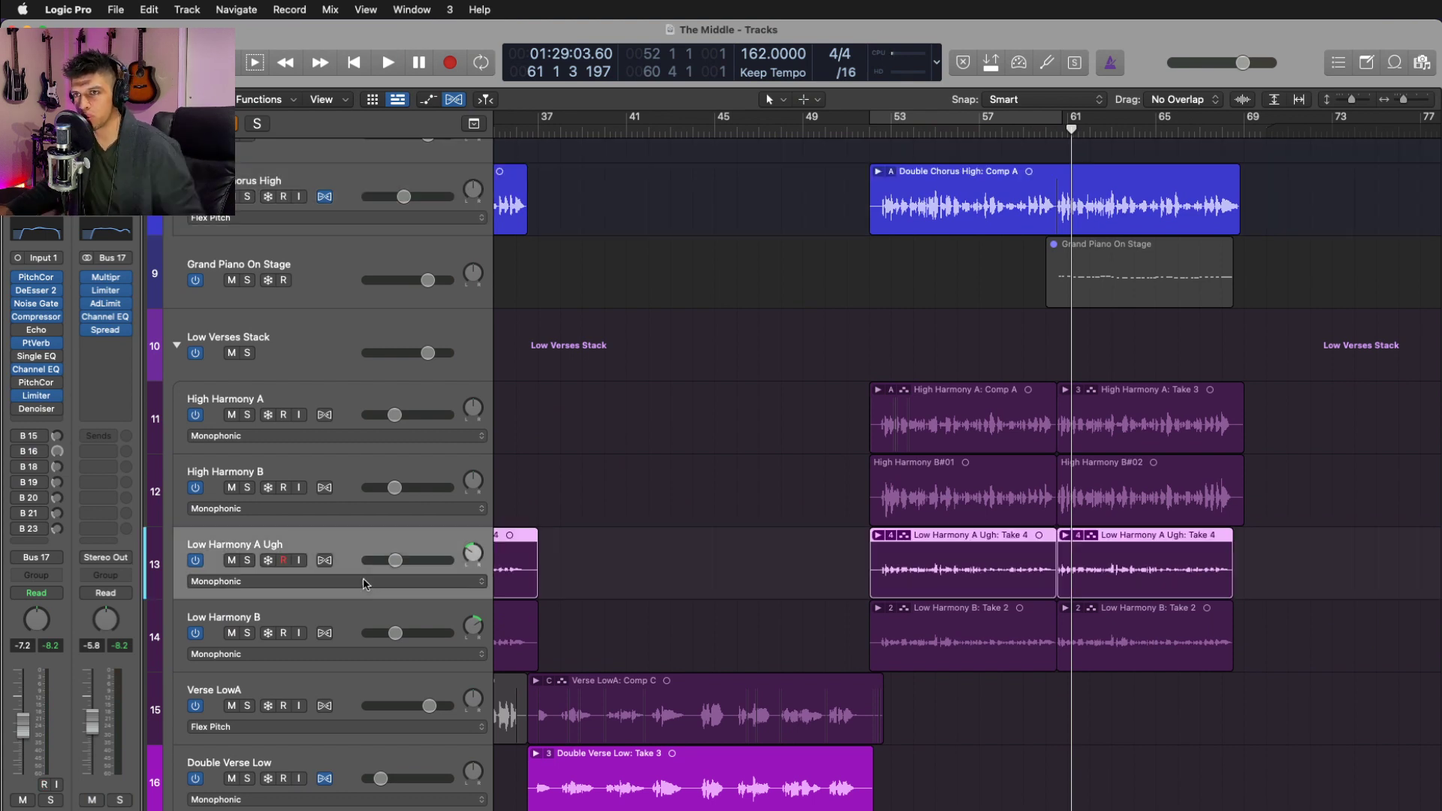
shift+click(384, 620)
mouse_move(395, 632)
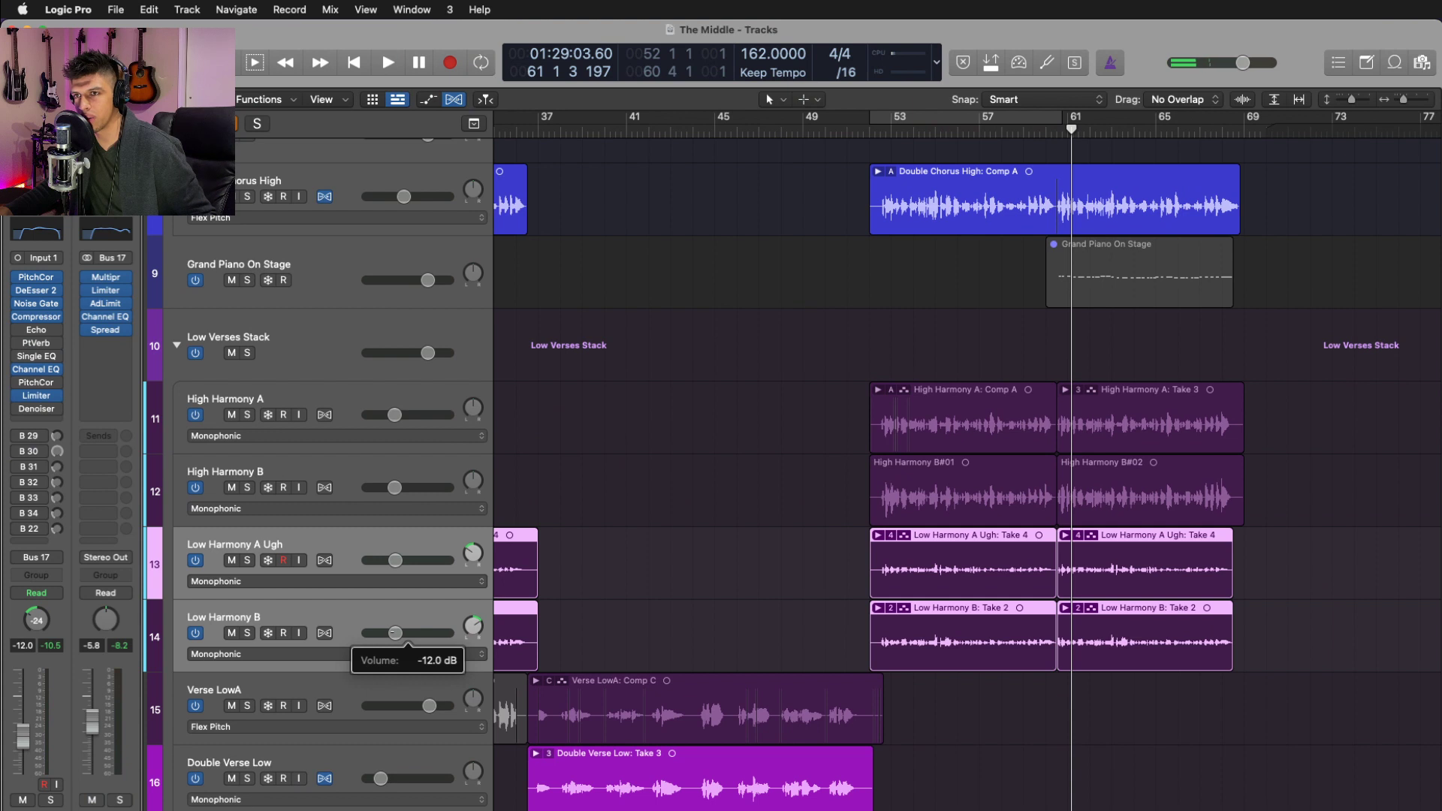
click(337, 547)
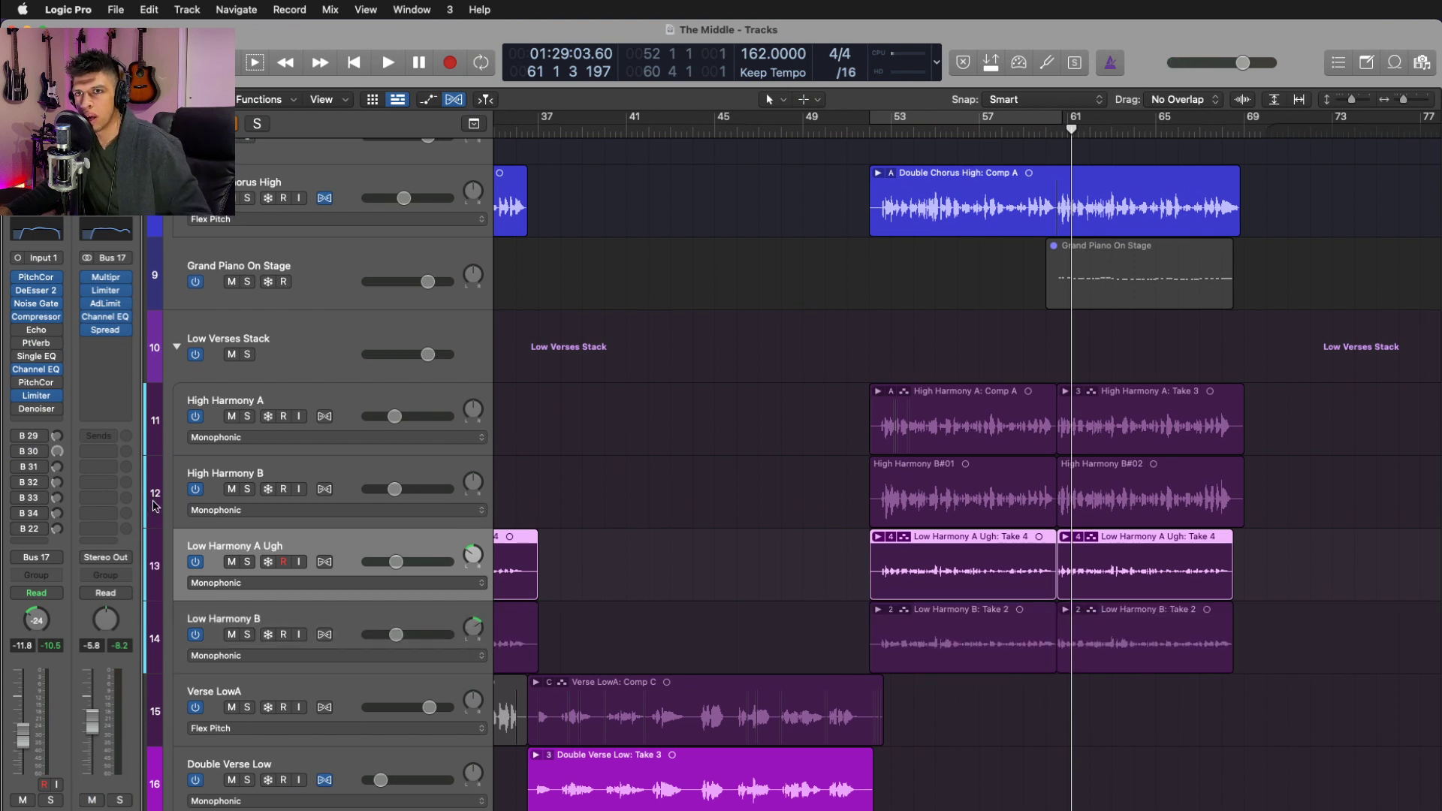
- Solo High Harmony A and High Harmony B, turn on the cycle range over bars 52 to 60, and play them
click(371, 485)
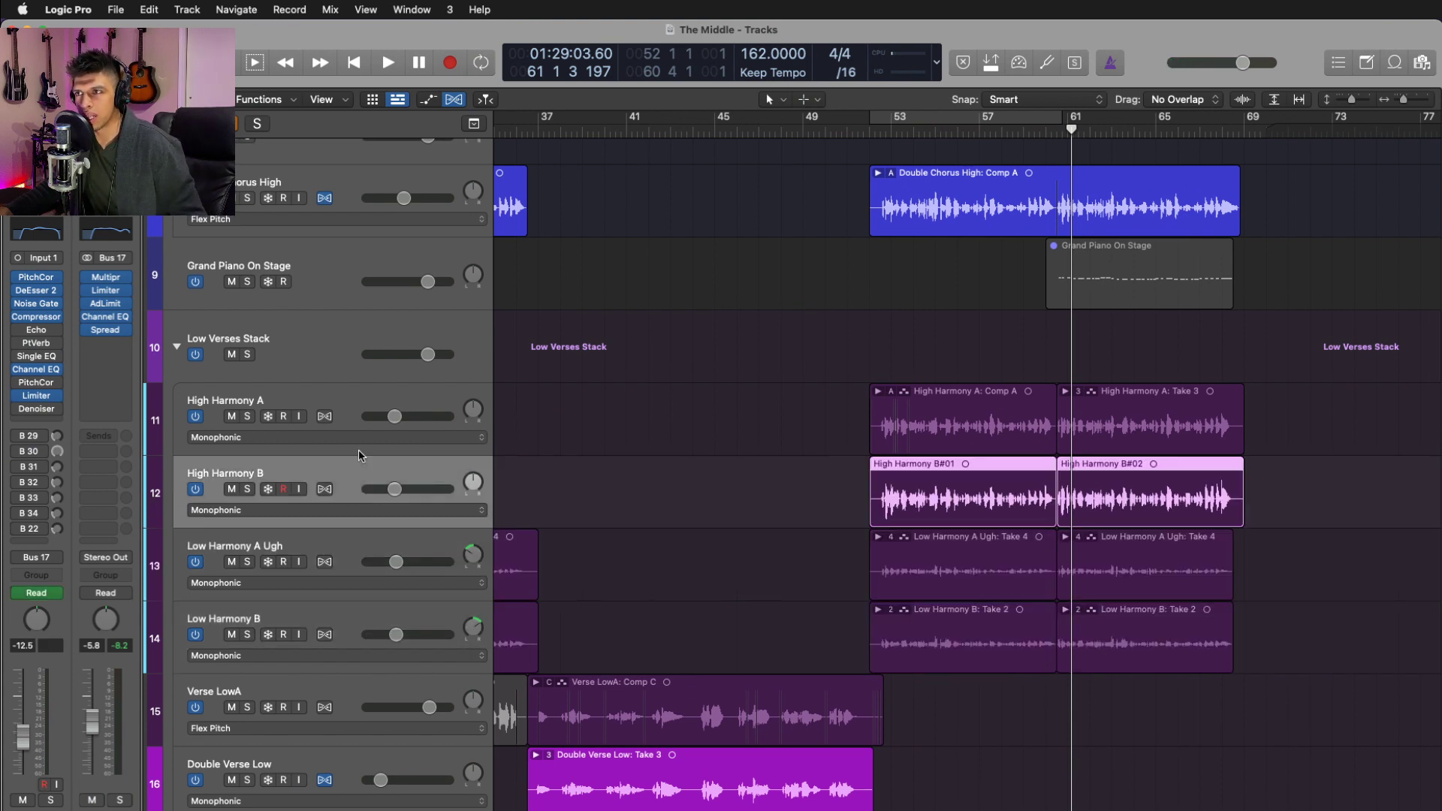
shift+click(355, 396)
key(s)
key(super+u)
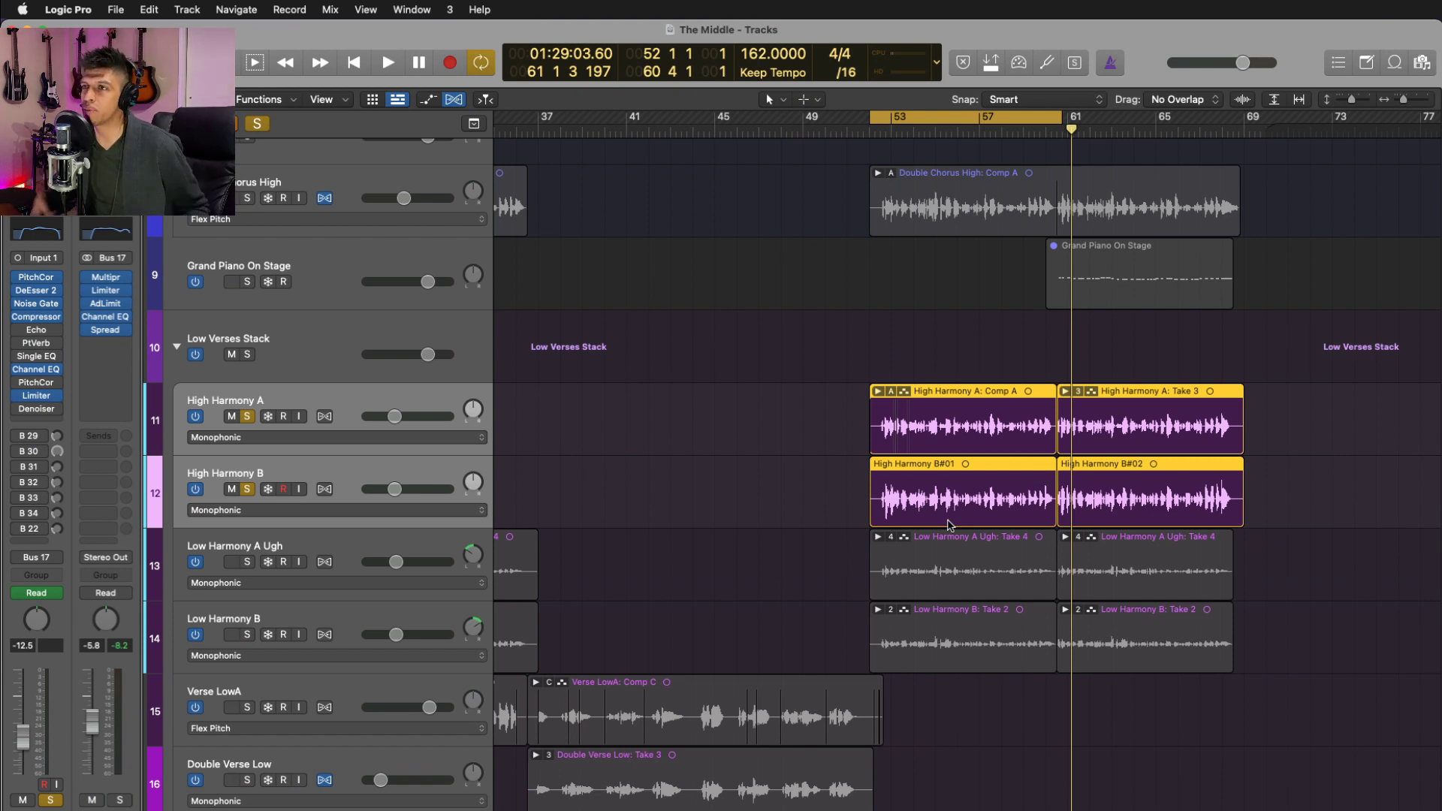
key(space)
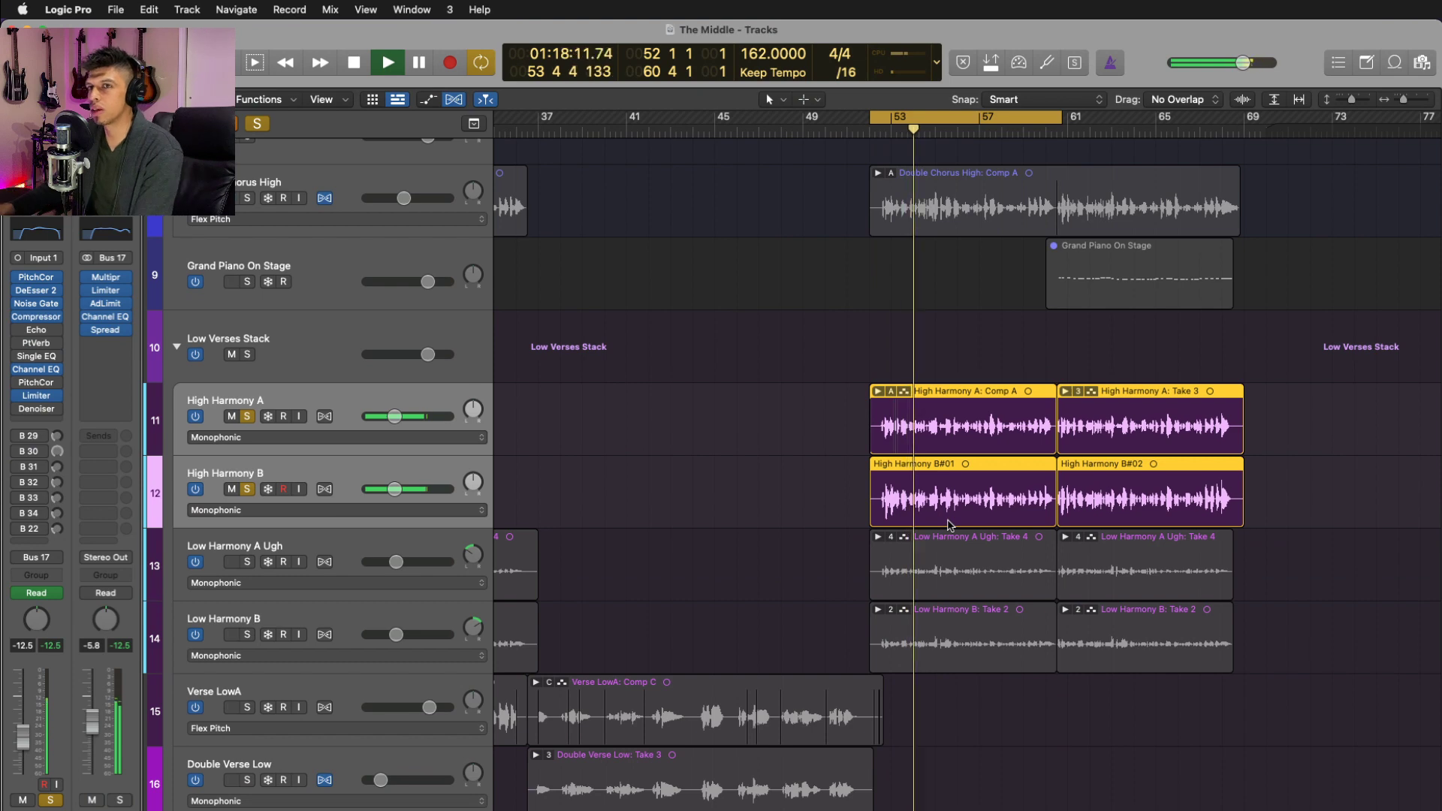
- Add Low Harmony A Ugh and Low Harmony B to the soloed high harmonies and let playback run without cycling
scroll(647, 353, up, 3)
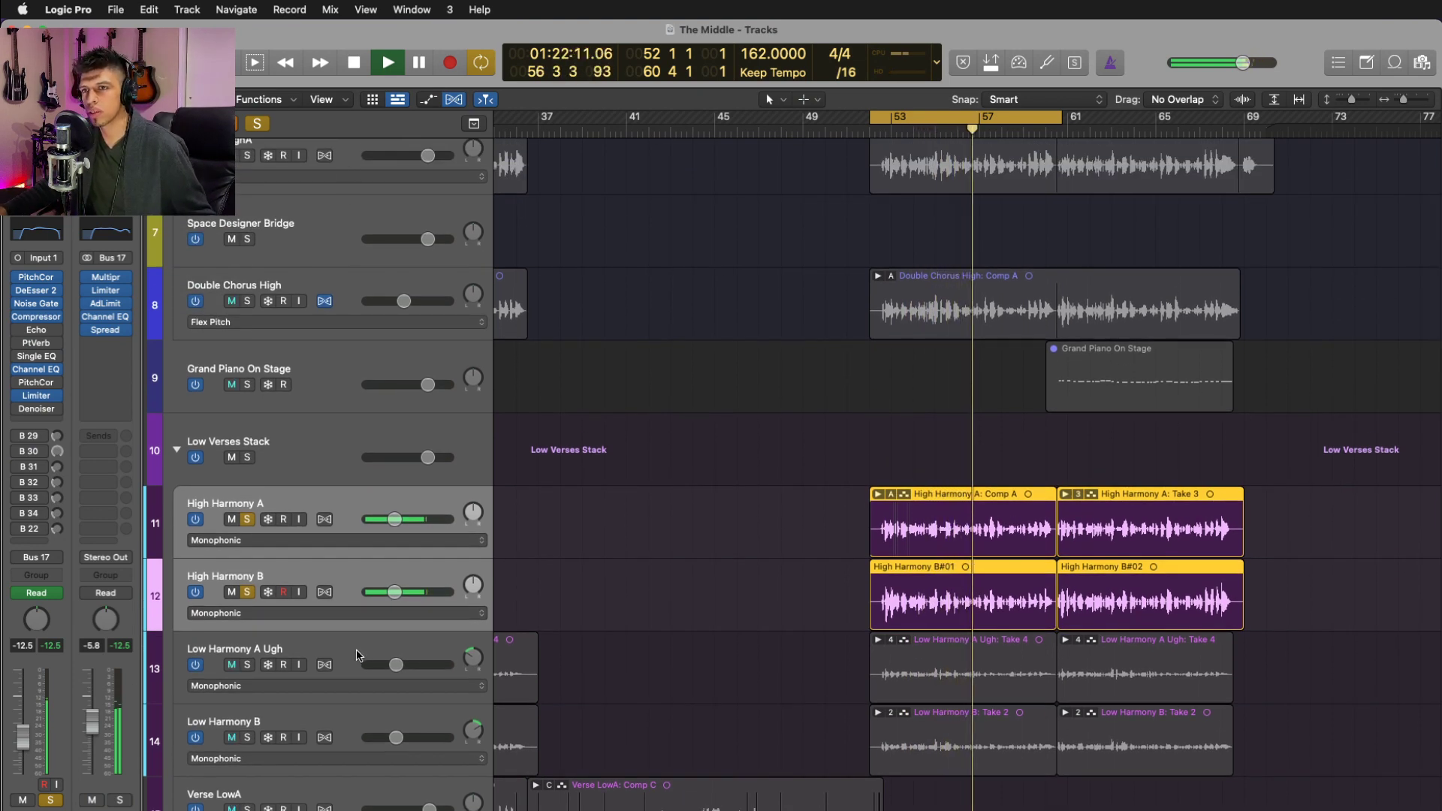
click(365, 697)
shift+click(365, 724)
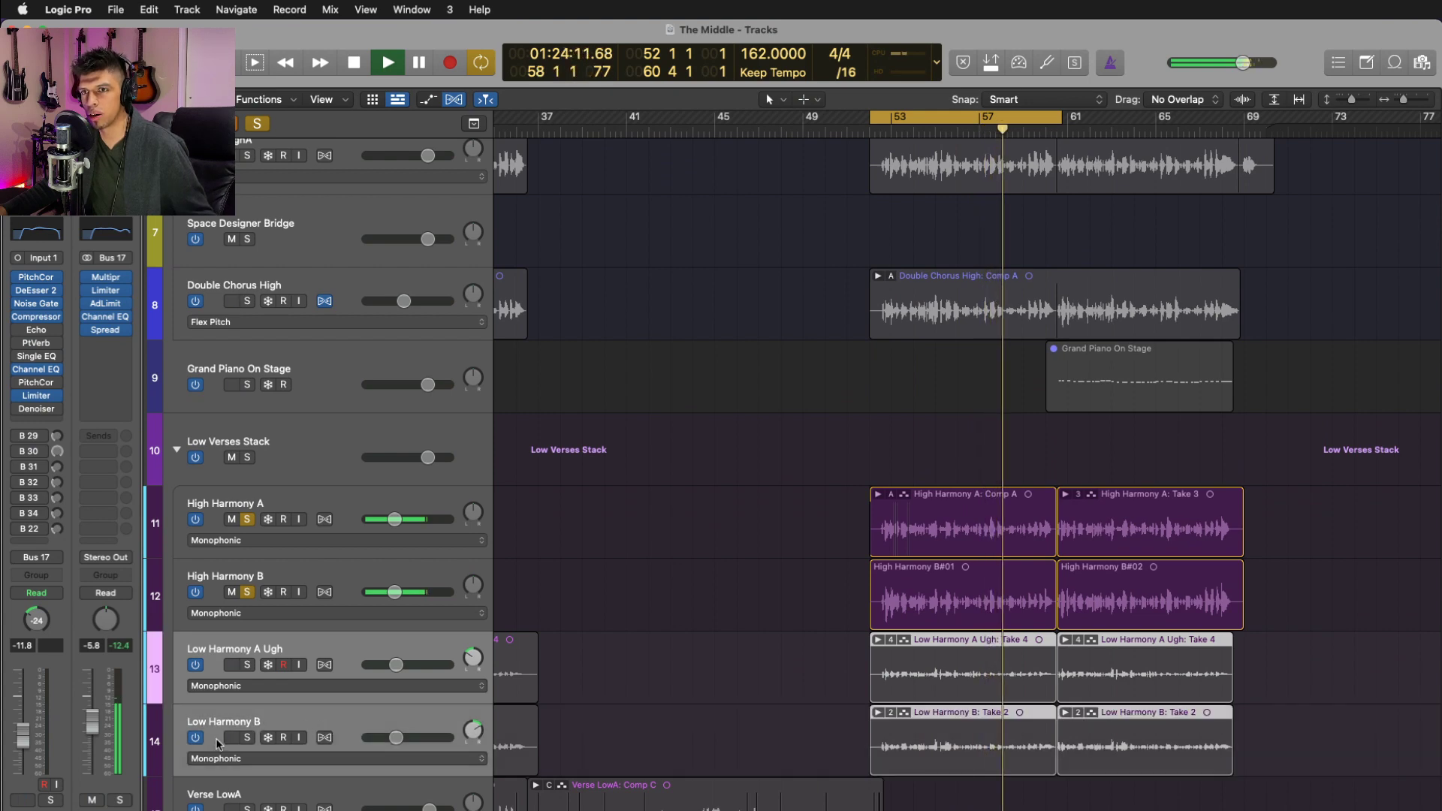
click(248, 740)
scroll(702, 718, up, 2)
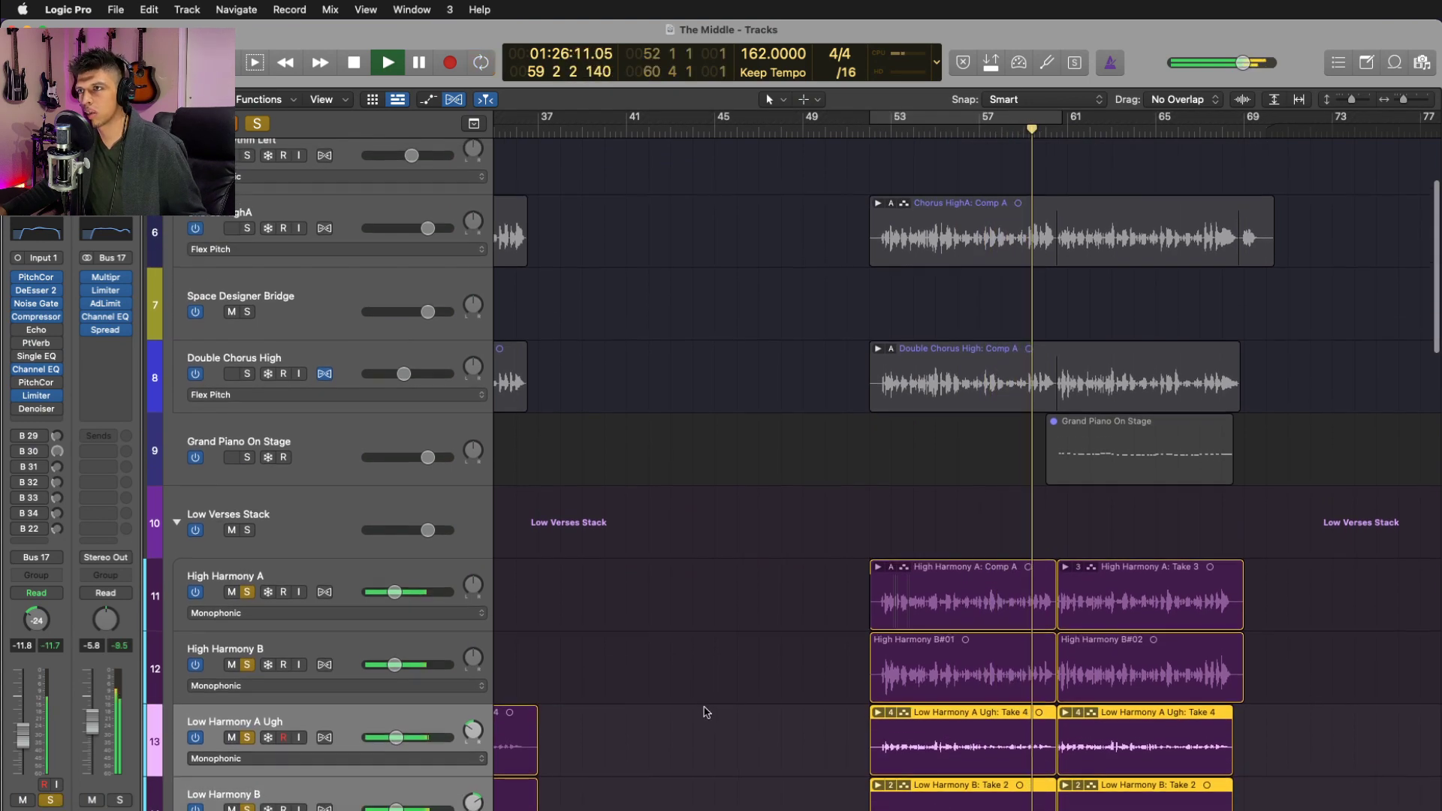
- Add the tracks from Chorus HighA to Double Chorus High to the soloed harmonies, listen, then stop and clear the solos
click(347, 347)
shift+click(350, 251)
key(ctrl+s)
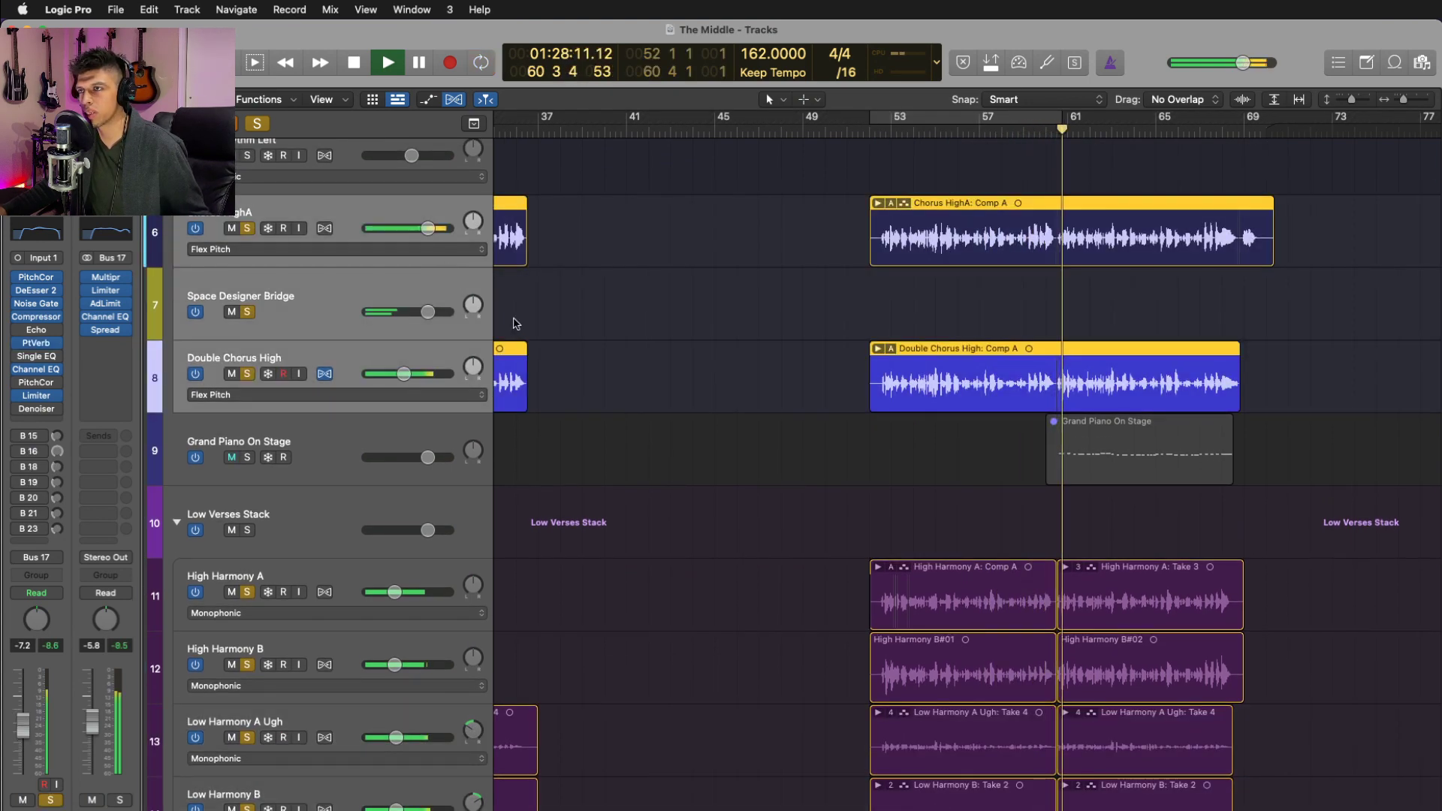
key(super+Up)
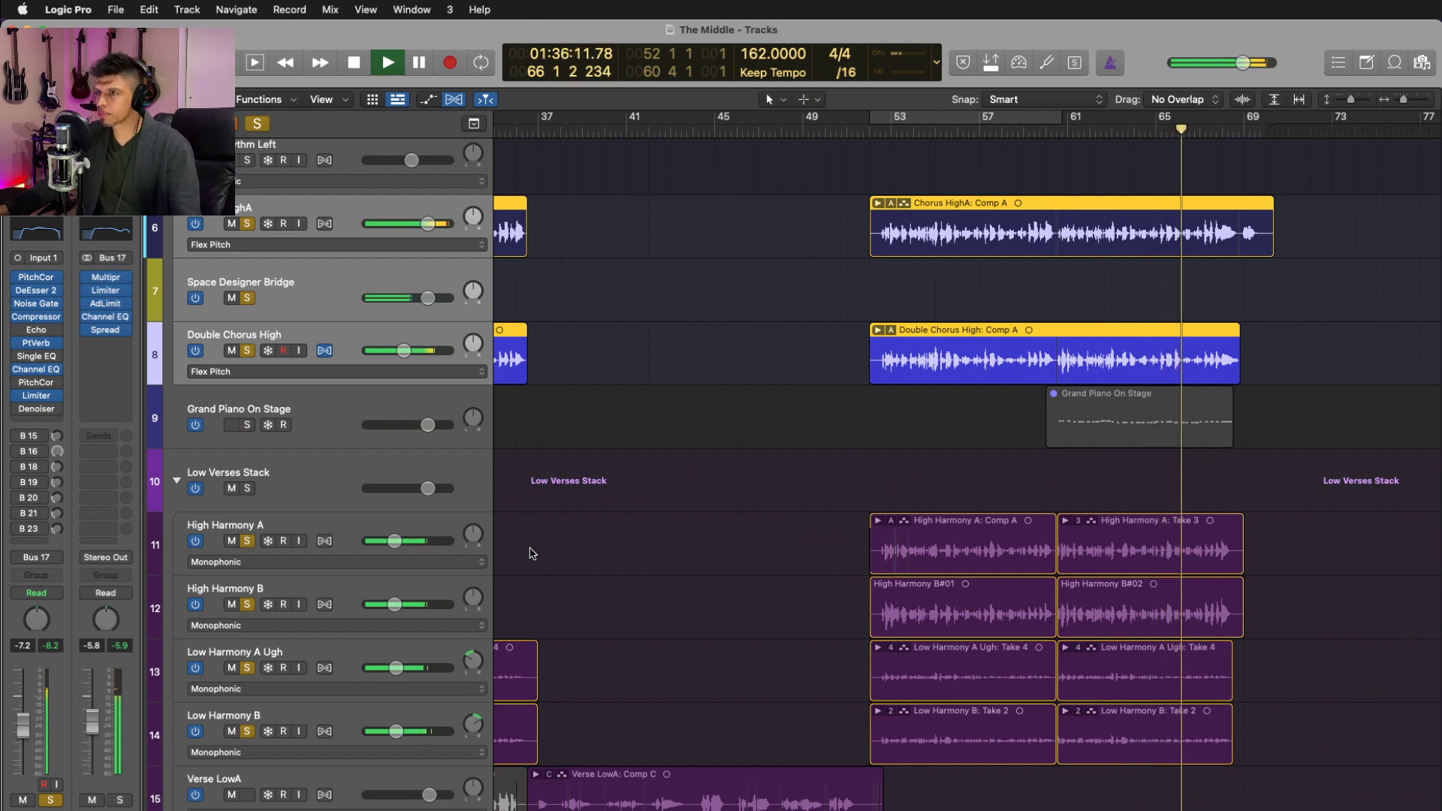
click(251, 127)
- Open the Pitch Correction plug-ins of High Harmony A and High Harmony B to compare settings, and close High Harmony B's
scroll(1378, 566, up, 4)
scroll(1375, 568, right, 8)
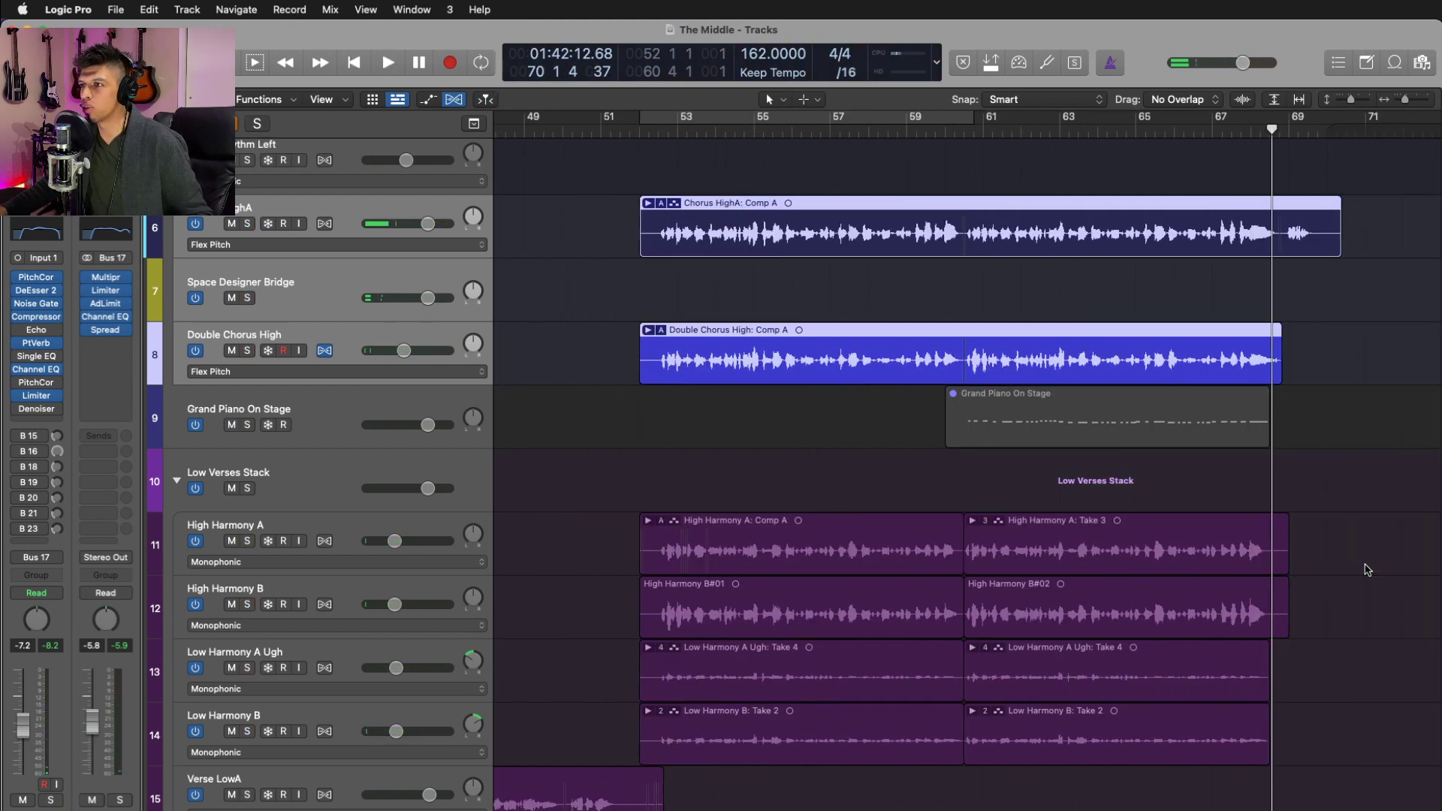
click(297, 530)
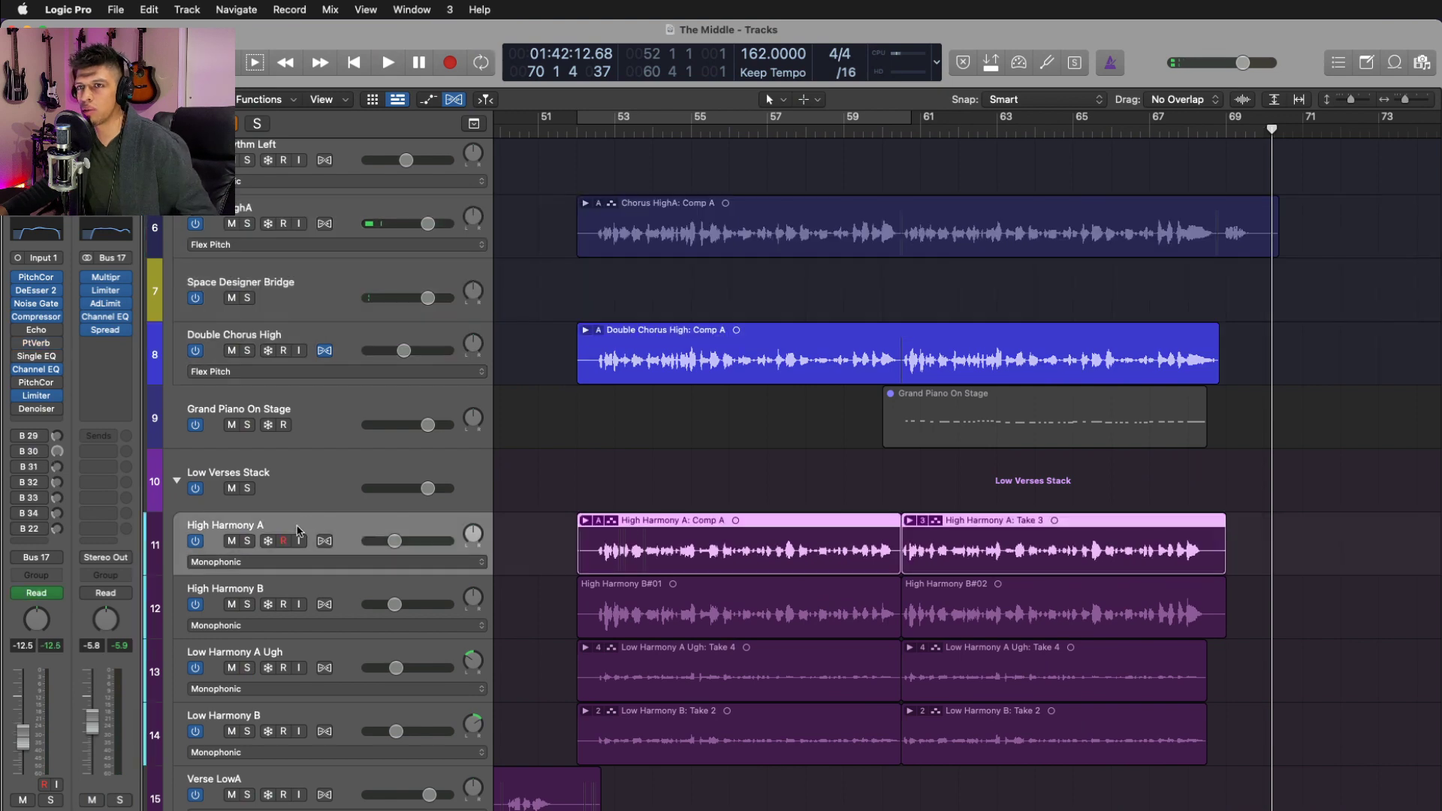
click(34, 279)
key(Down)
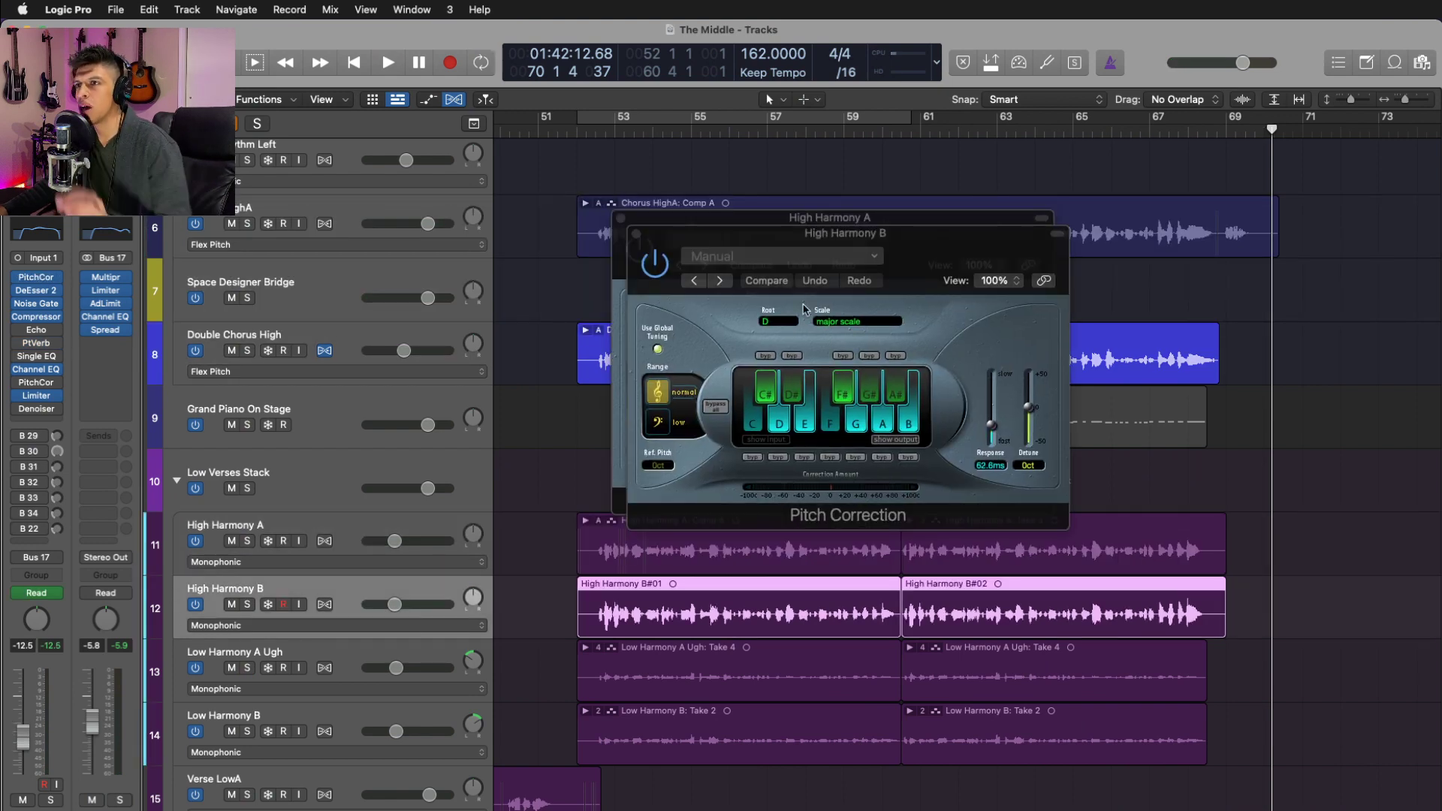
click(636, 233)
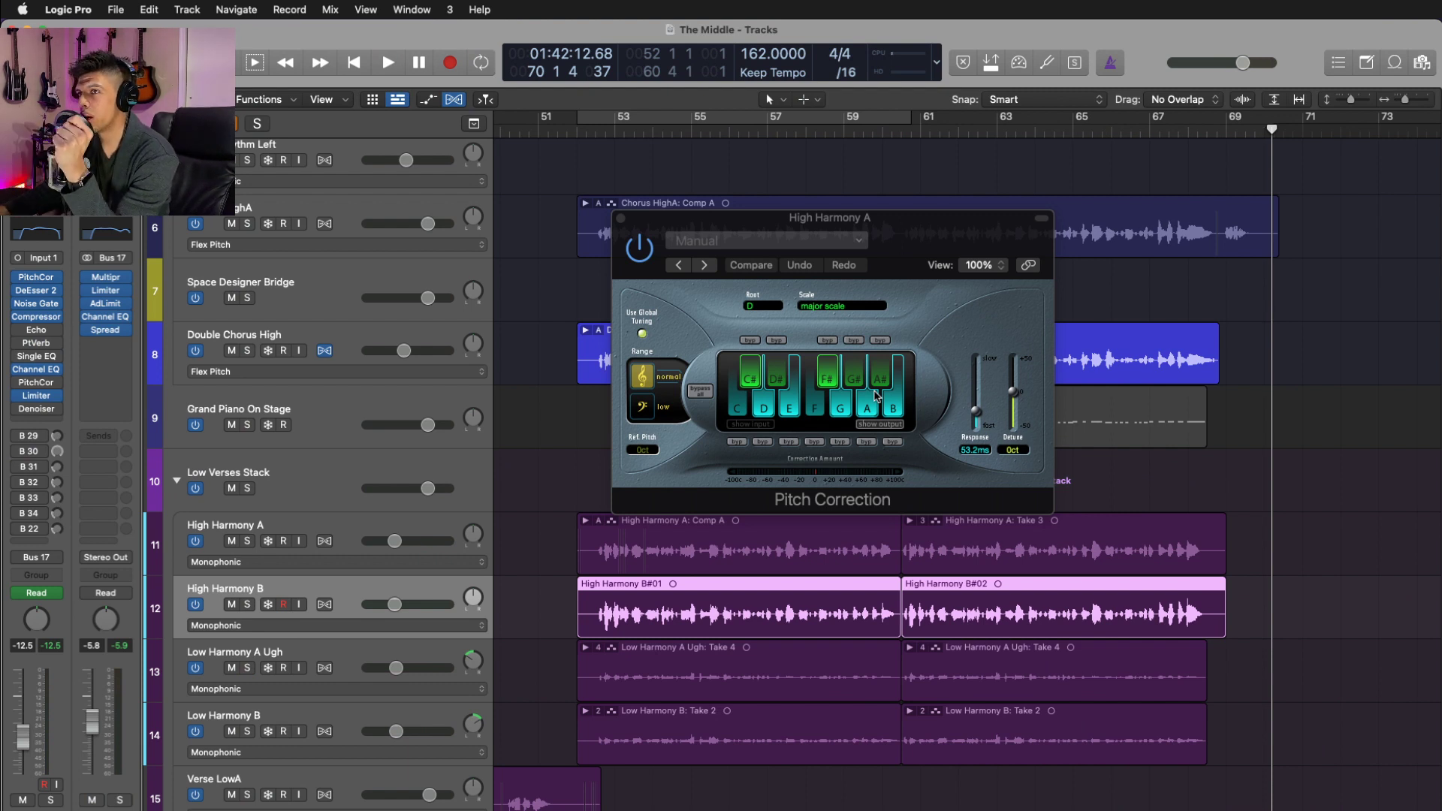
- Close High Harmony A's Pitch Correction plug-in, unmute the Grand Piano On Stage region, solo its track and play from bar 61
click(622, 220)
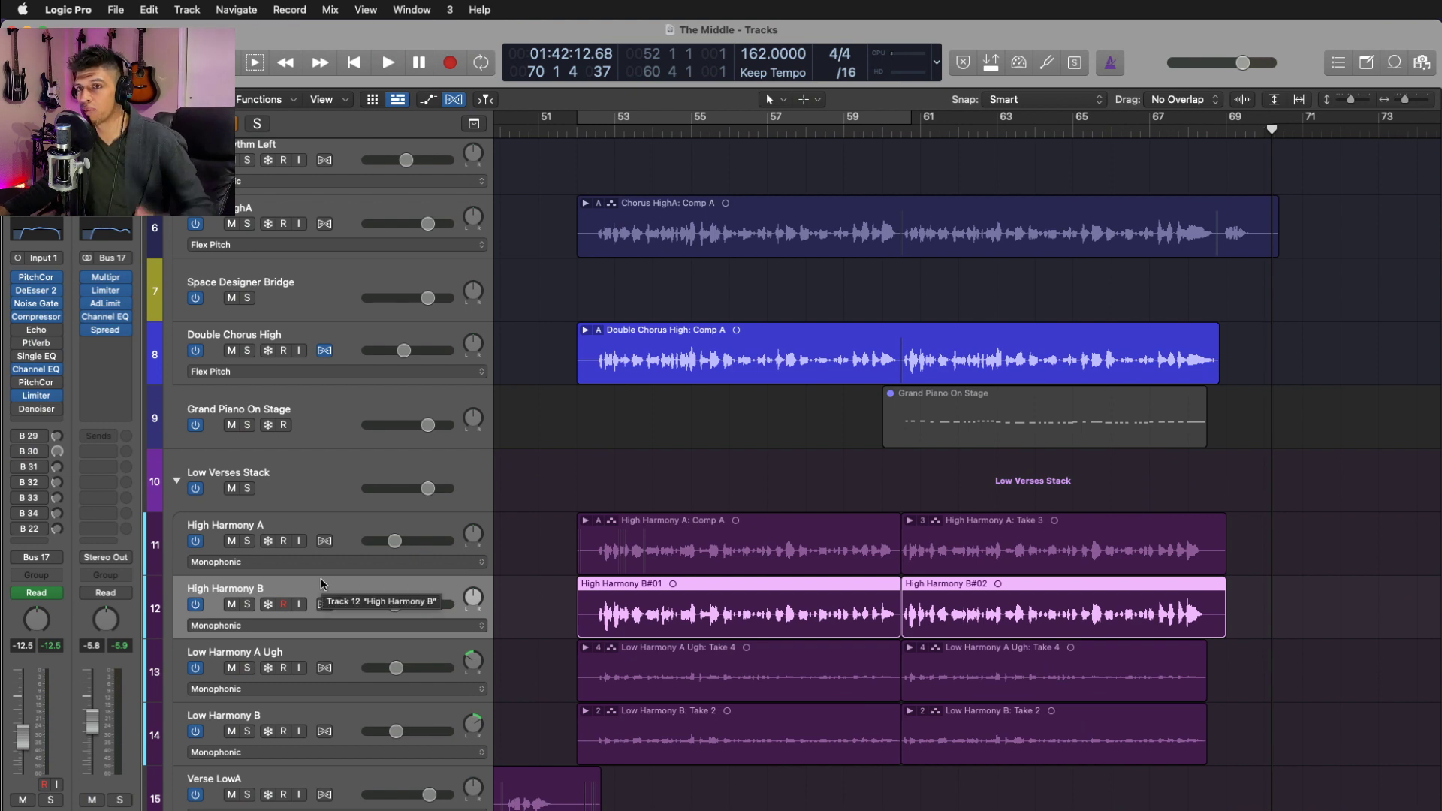
click(393, 571)
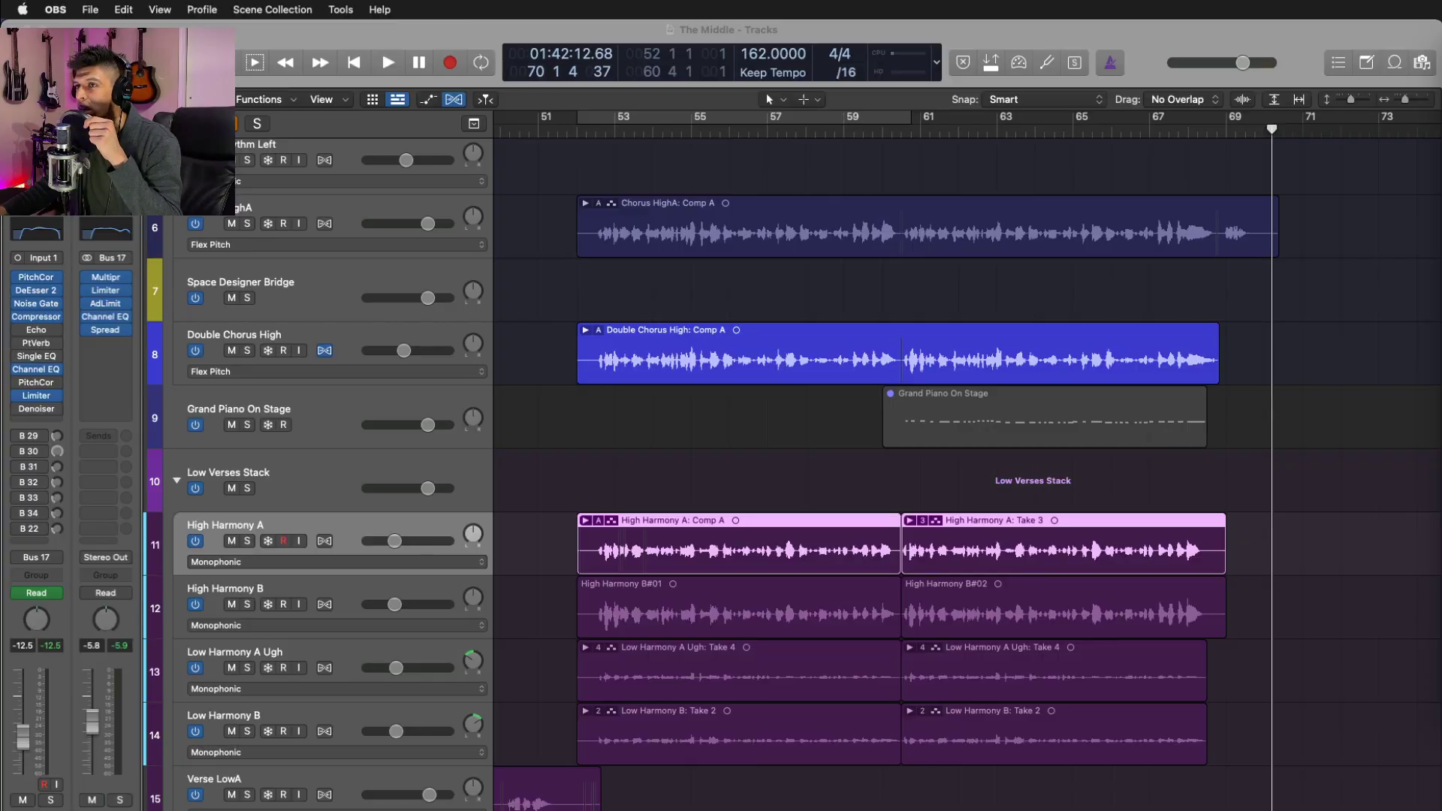
click(336, 427)
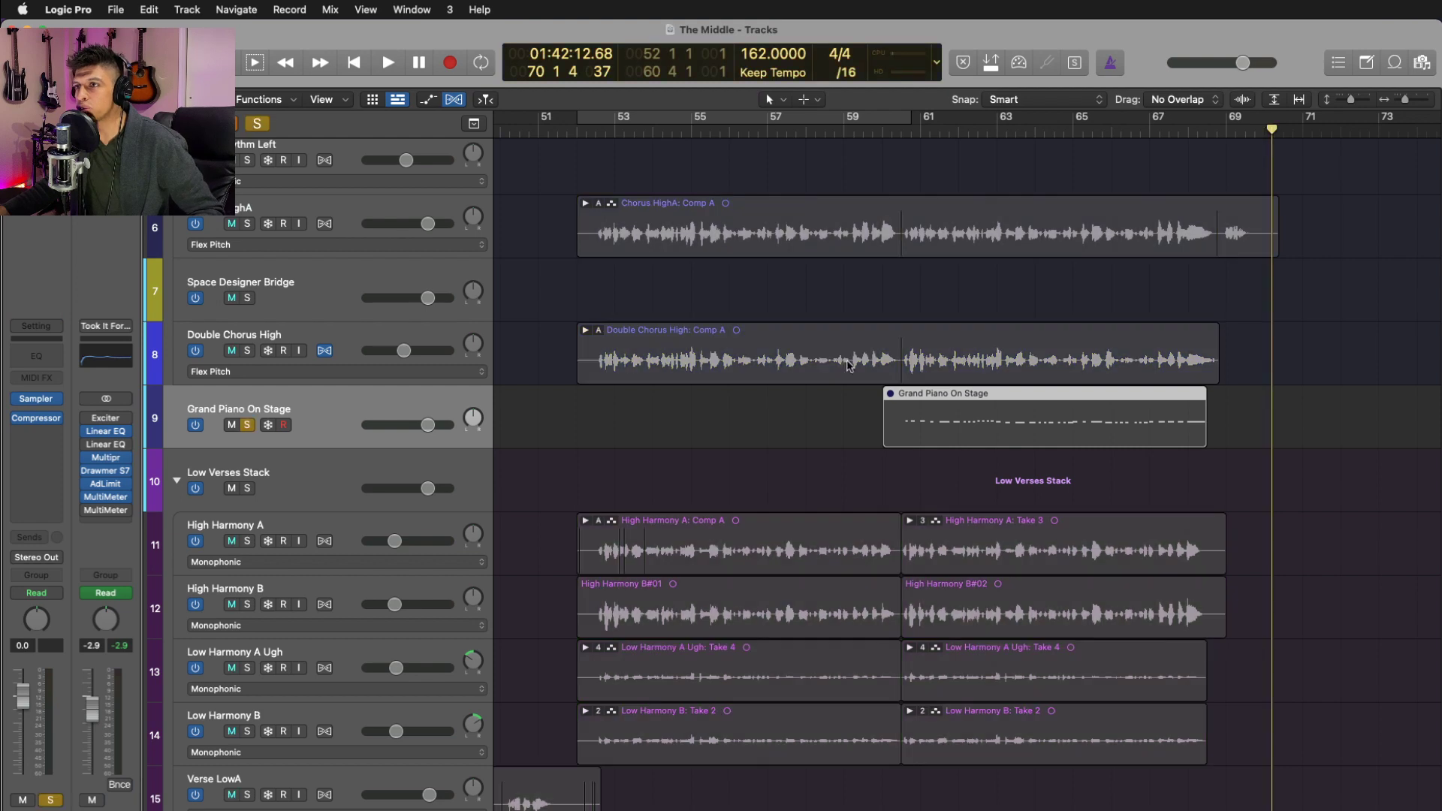
drag(662, 478, 1013, 450)
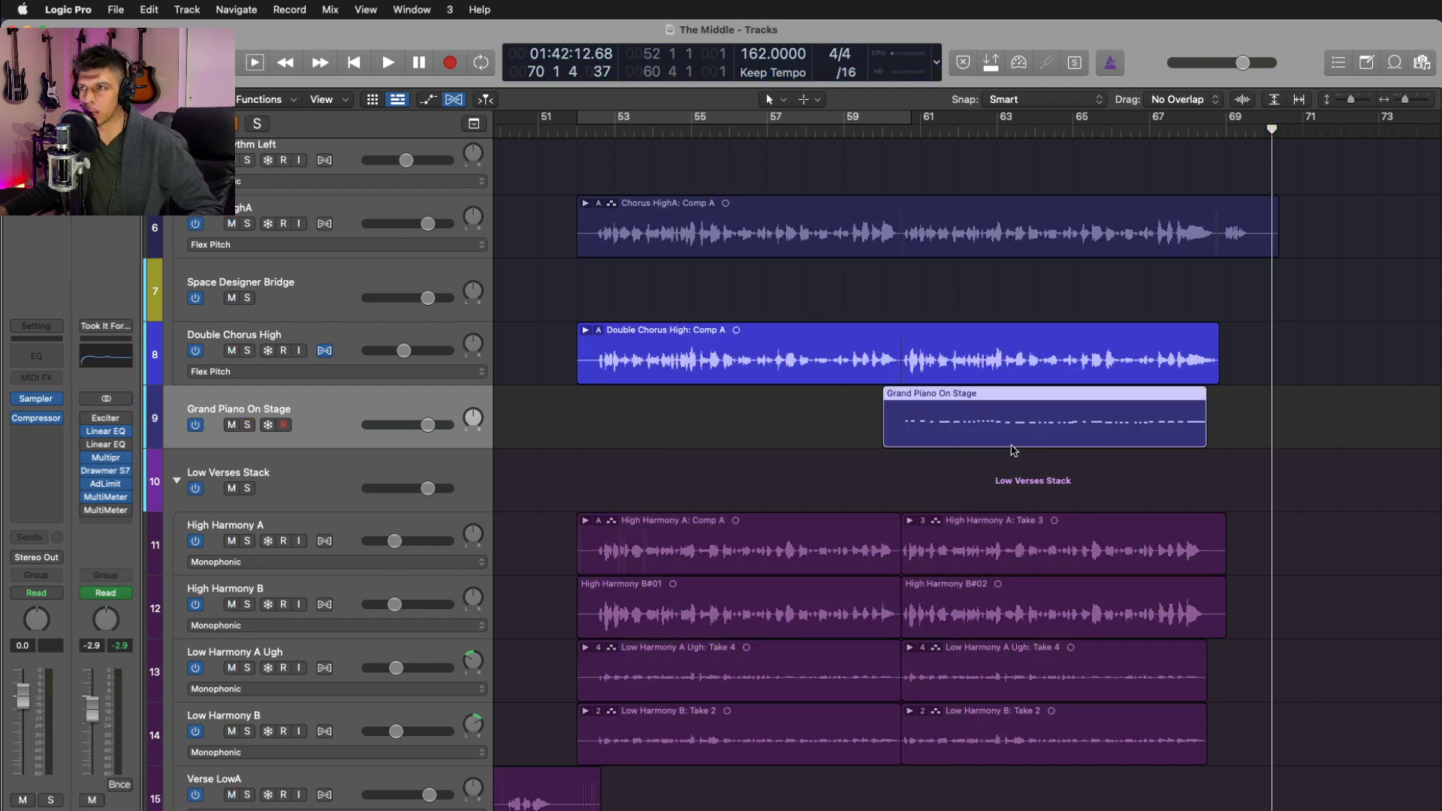
click(911, 130)
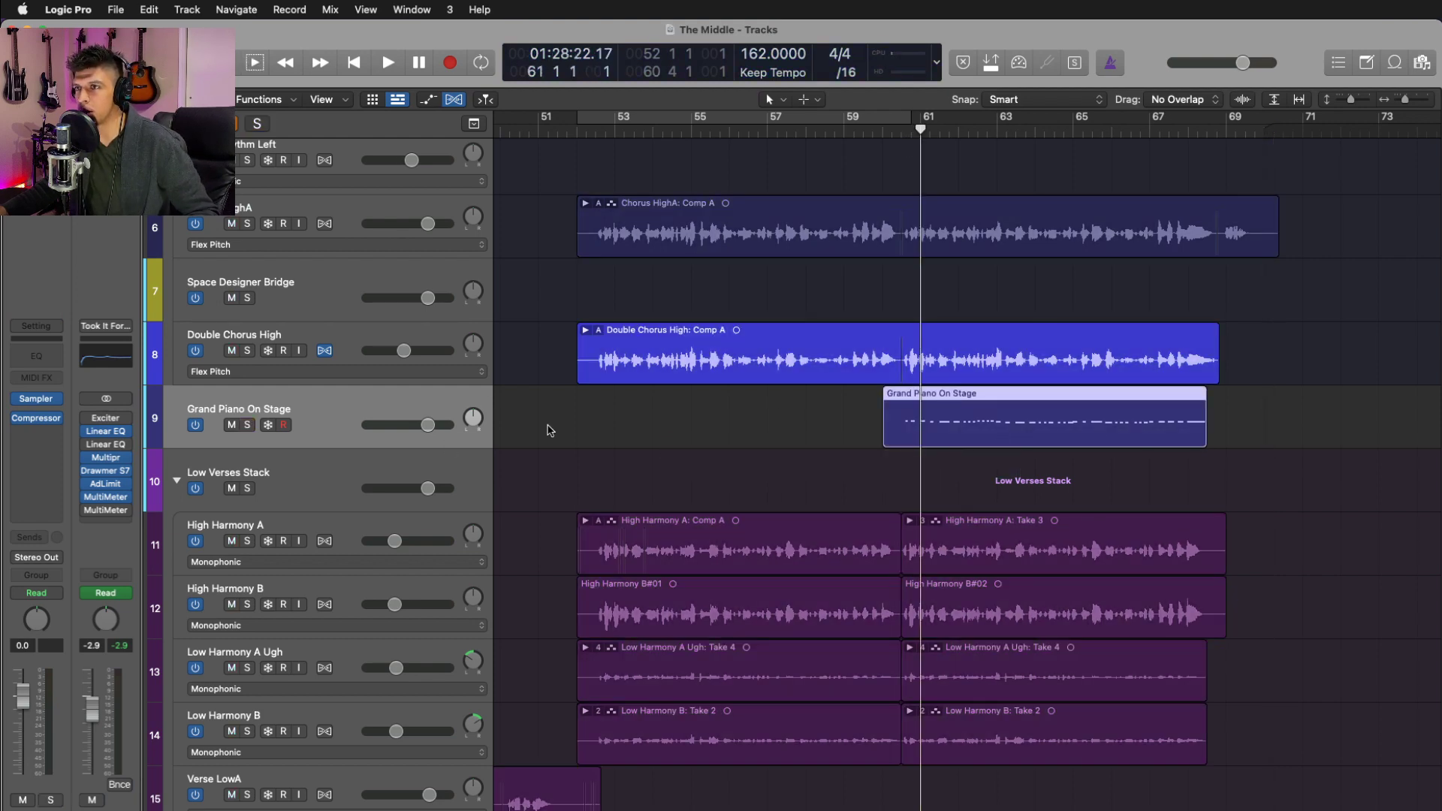
key(s)
key(space)
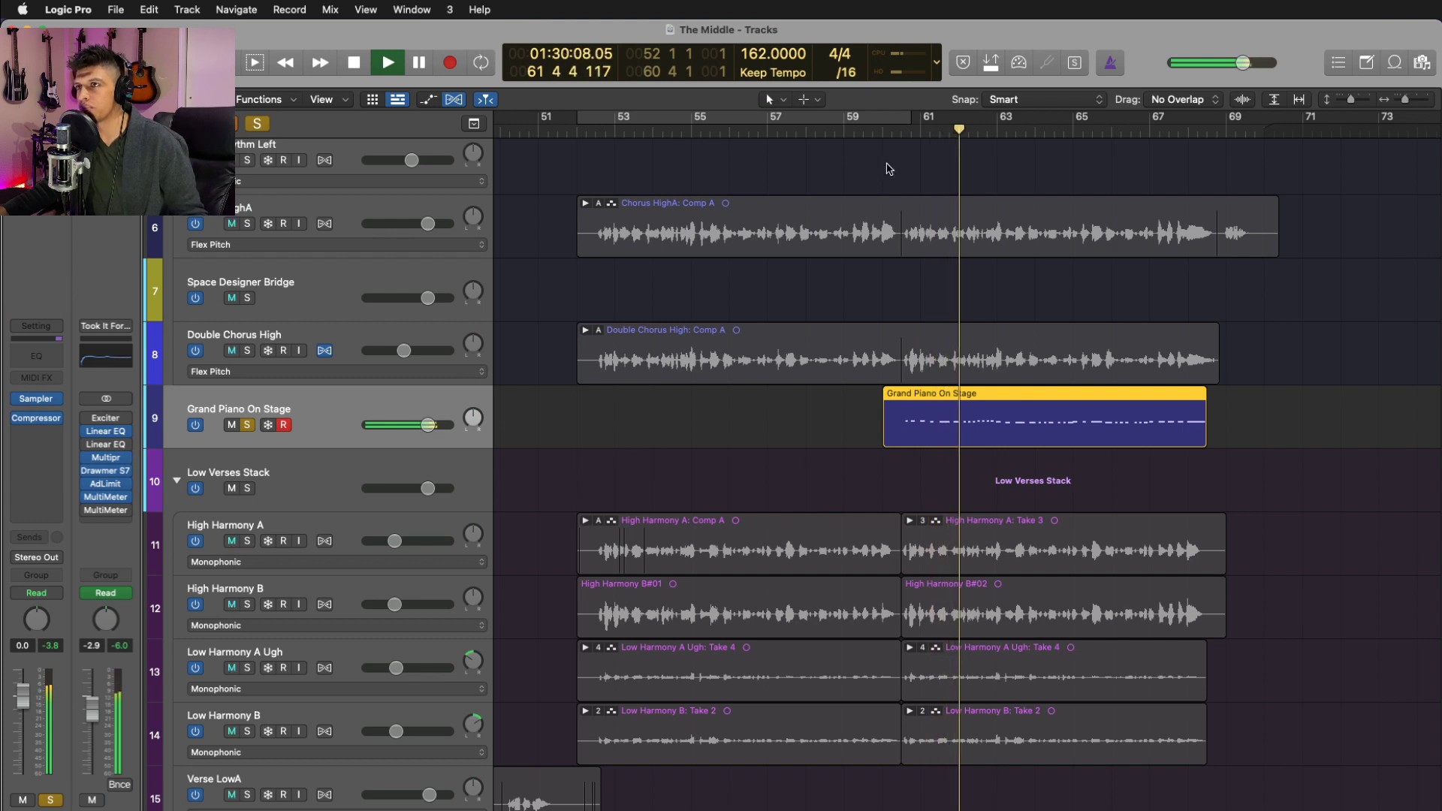
- Add High Harmony A and High Harmony B to the soloed piano, listen, then clear the solos and stop playback
click(336, 534)
shift+click(346, 597)
key(s)
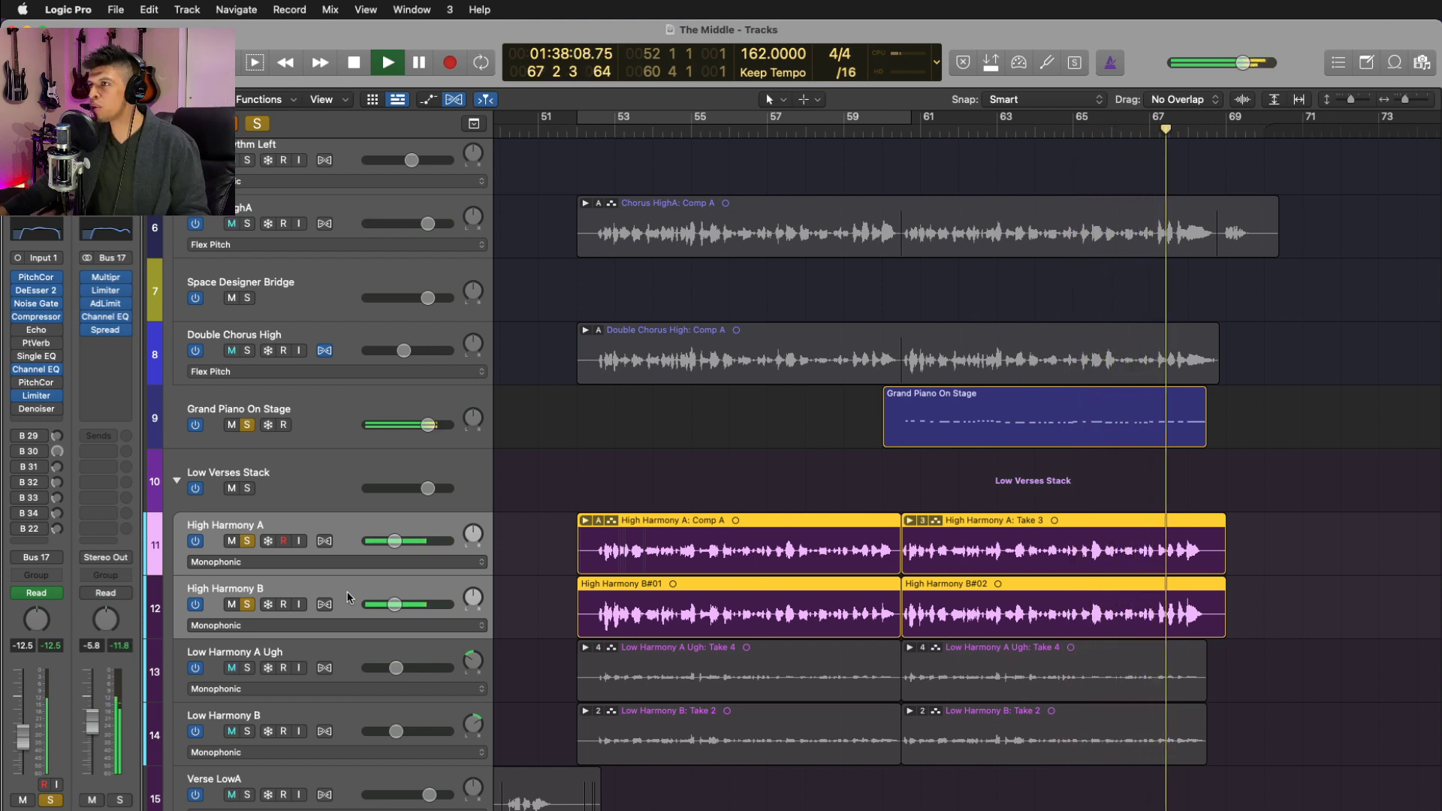
key(s)
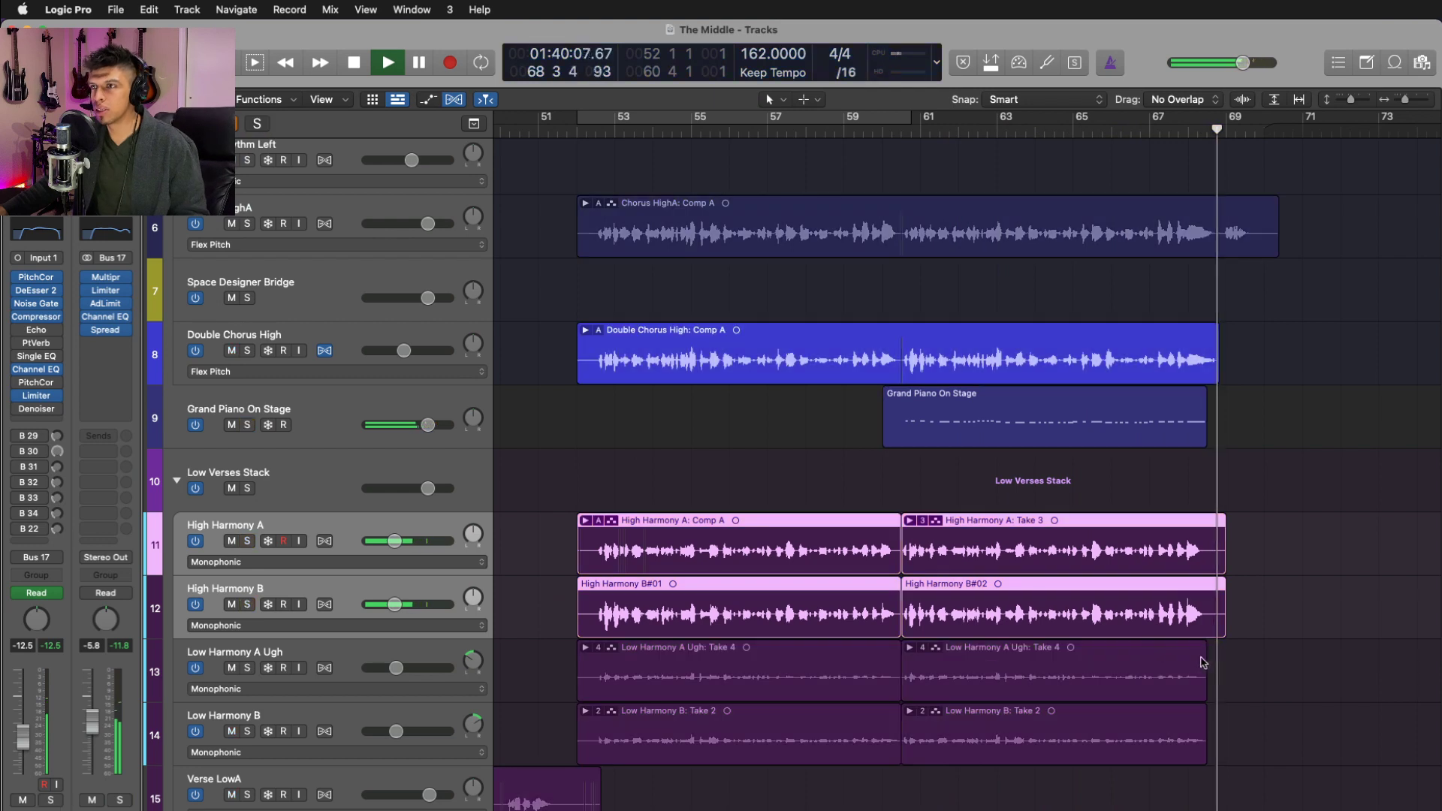
key(space)
- Mute the Grand Piano On Stage track, select the Verse Telephone track and play the verse vocals from bar 89
key(super+Left)
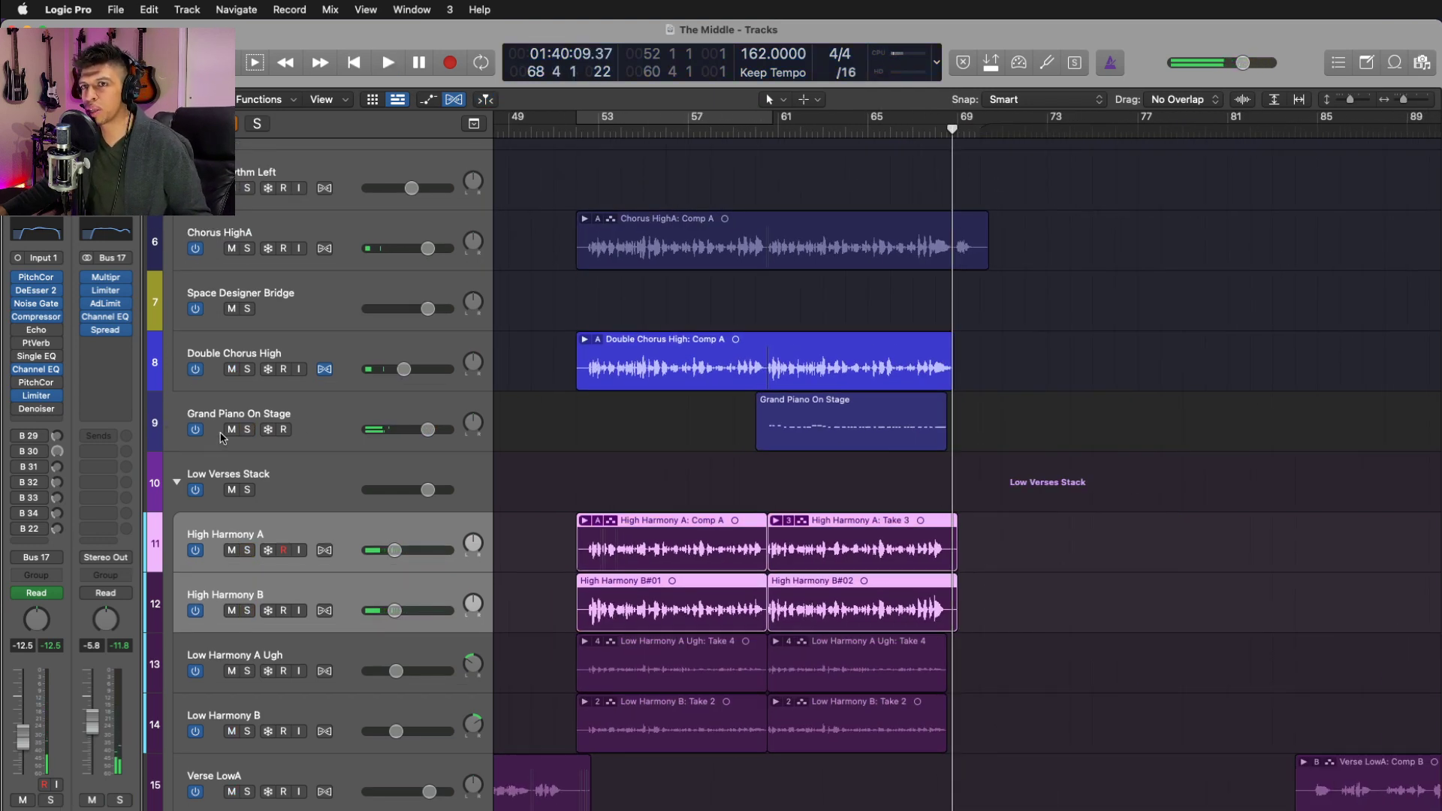
key(super+Left)
key(super+Up)
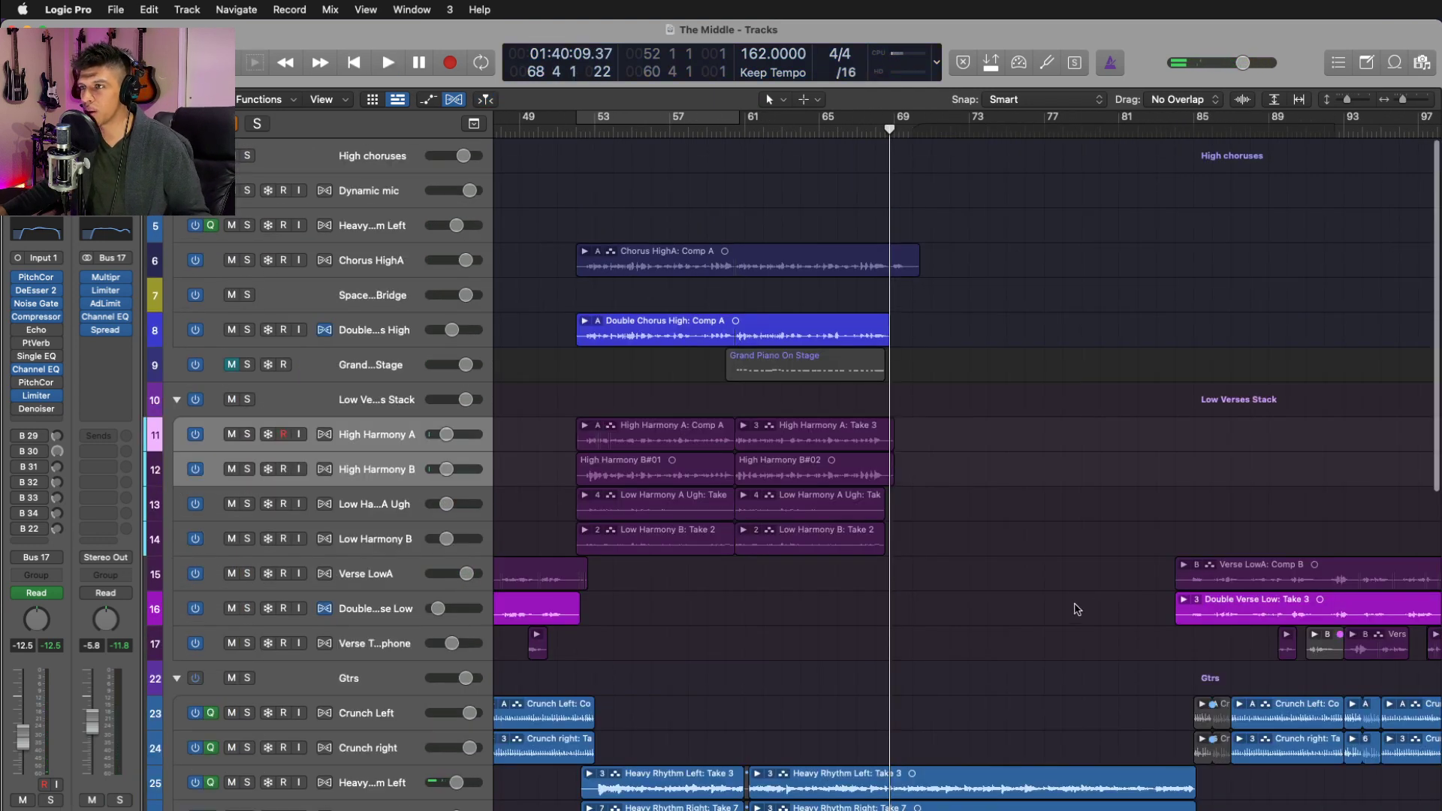
key(super+Up)
key(super+Left)
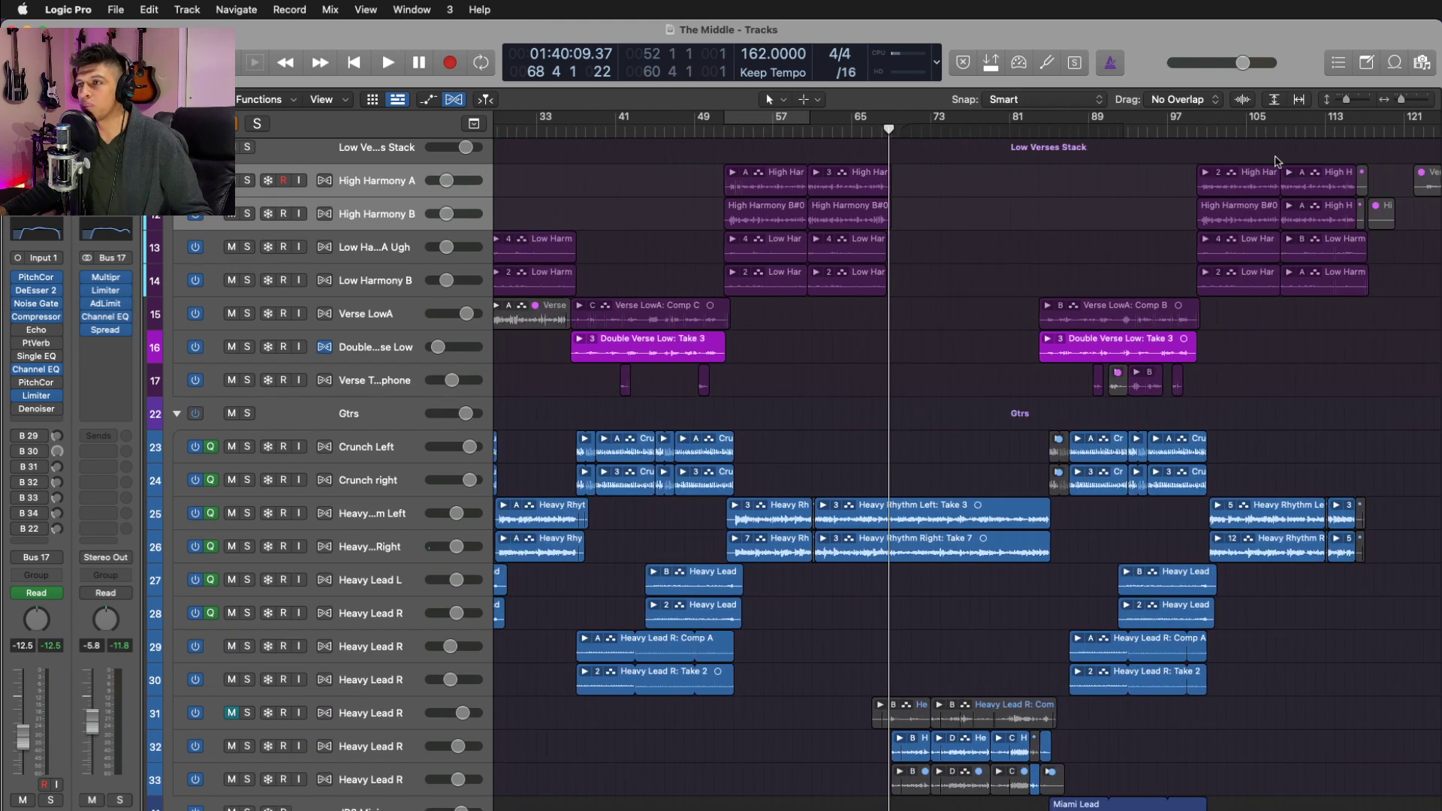
drag(1243, 418, 986, 256)
click(866, 131)
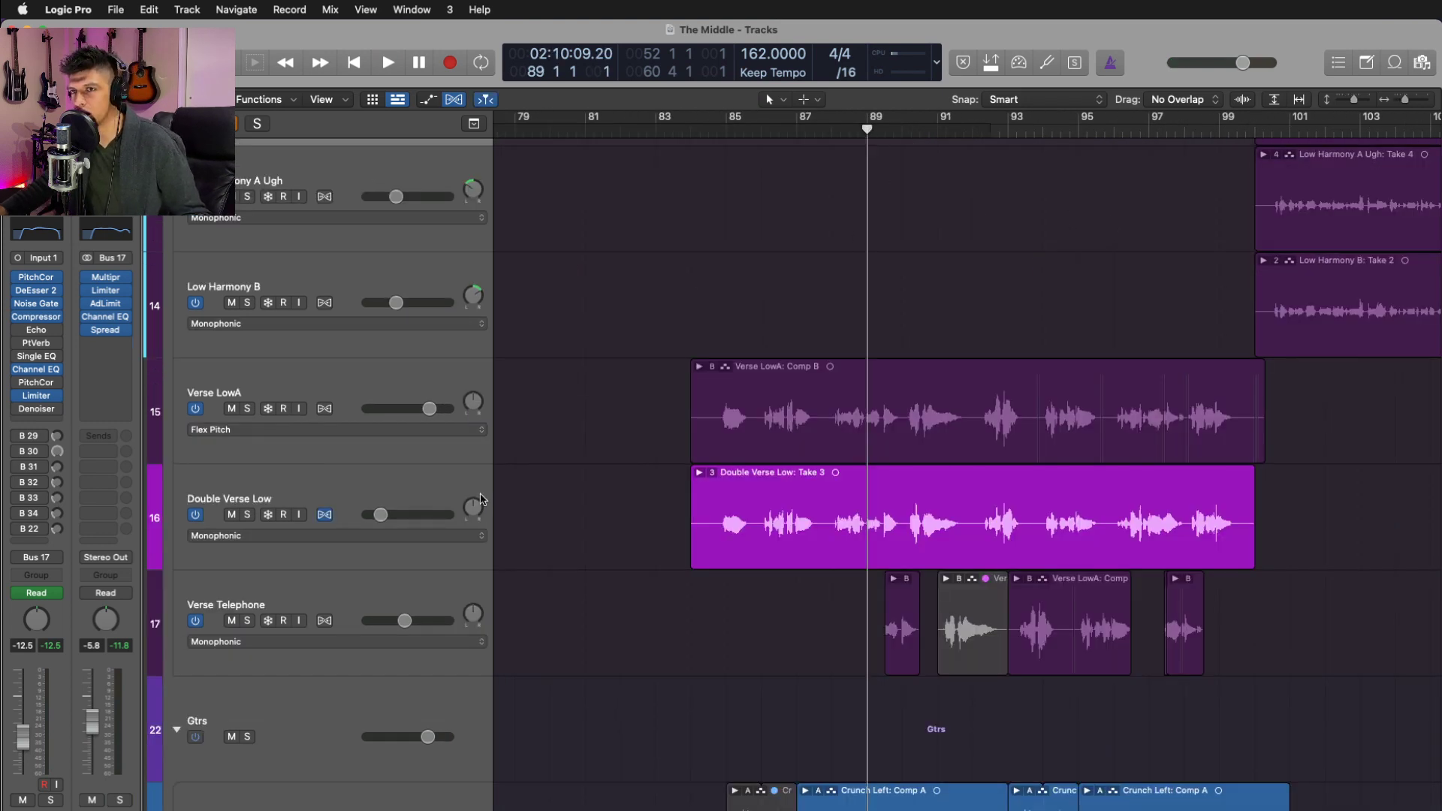
click(412, 591)
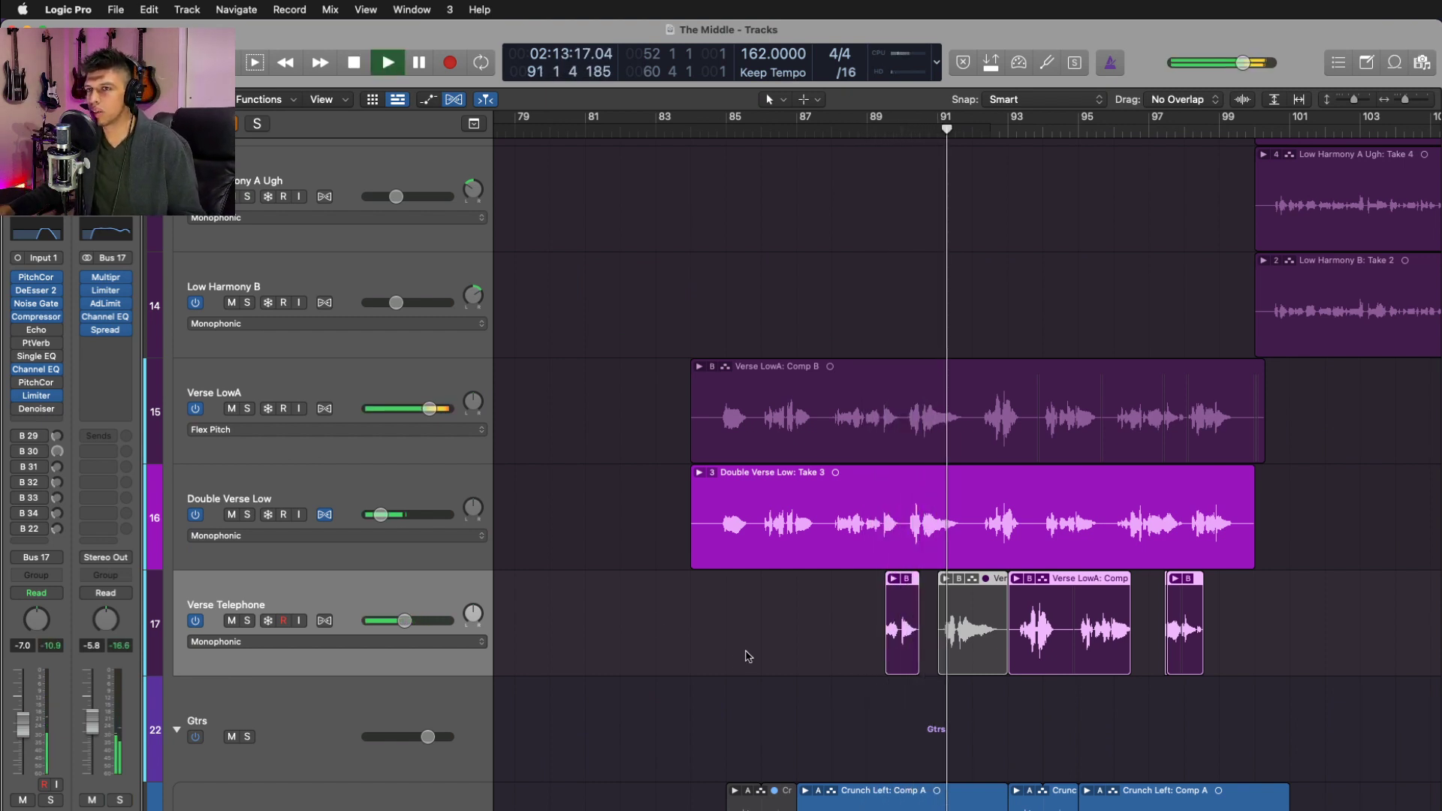
click(740, 653)
drag(1248, 634, 880, 637)
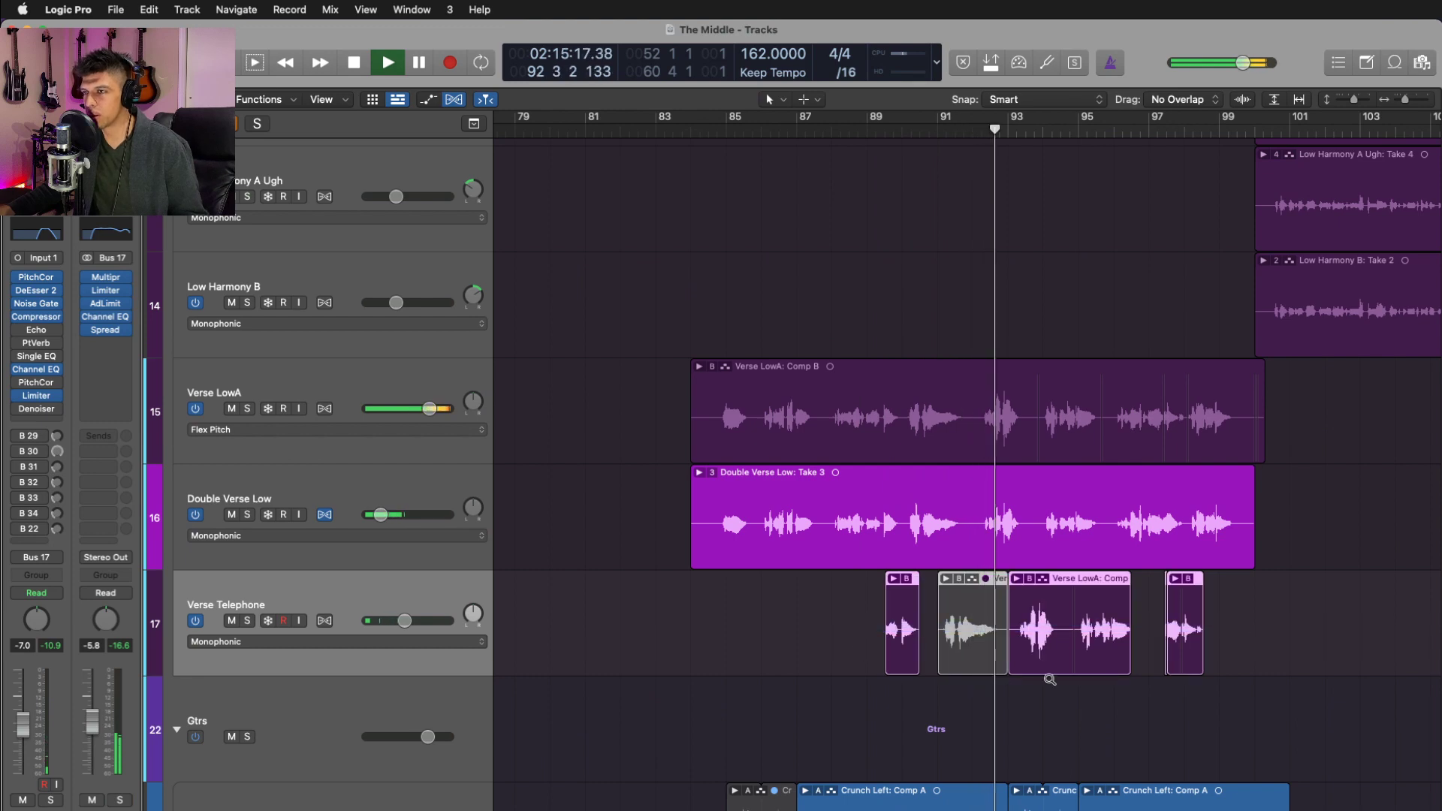
key(cmd+Down)
key(cmd+Right)
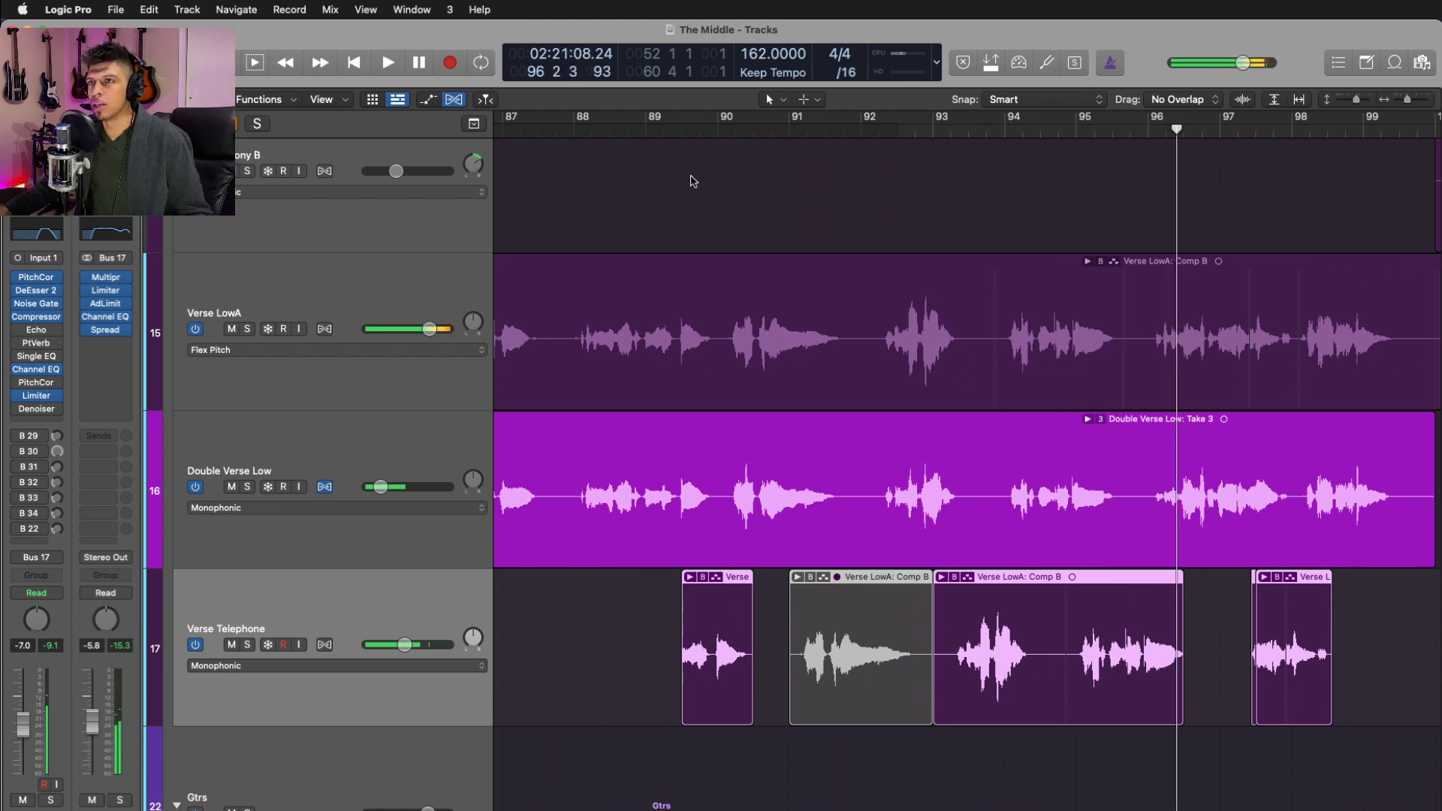
- Solo Verse Telephone, play its regions, and set the cycle range over its clip starting at bar 93, stopping playback
click(703, 123)
key(s)
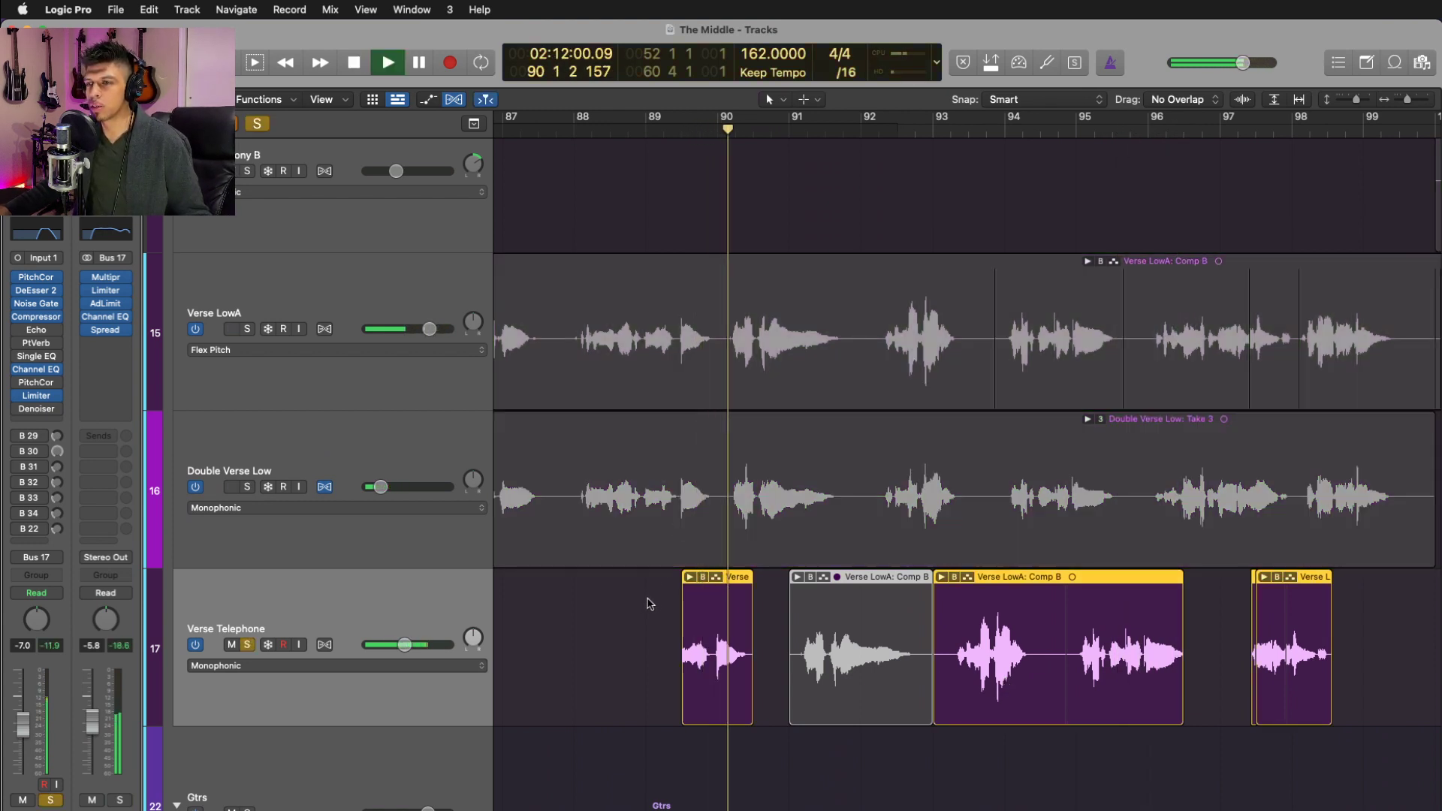
click(936, 130)
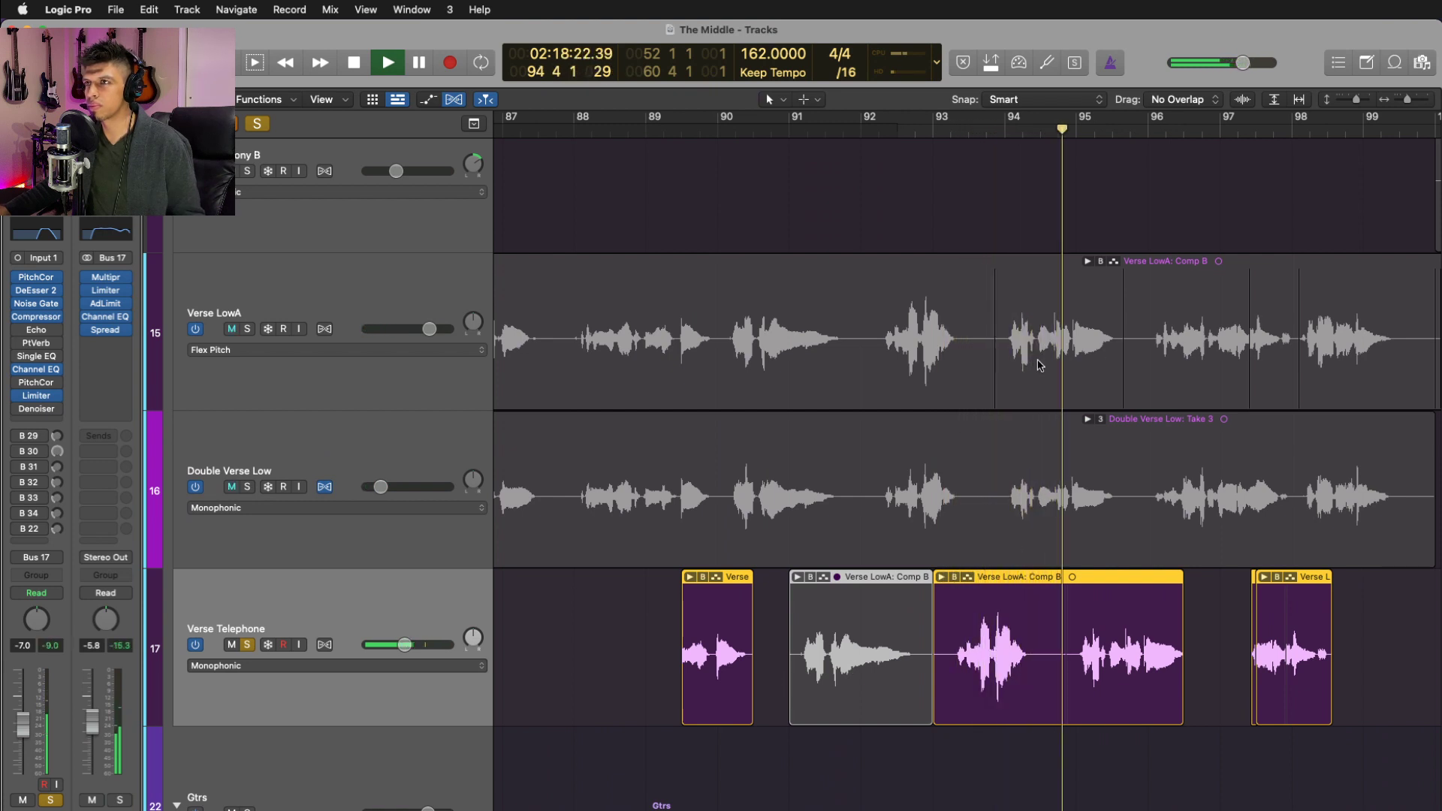
drag(935, 128, 1183, 150)
key(space)
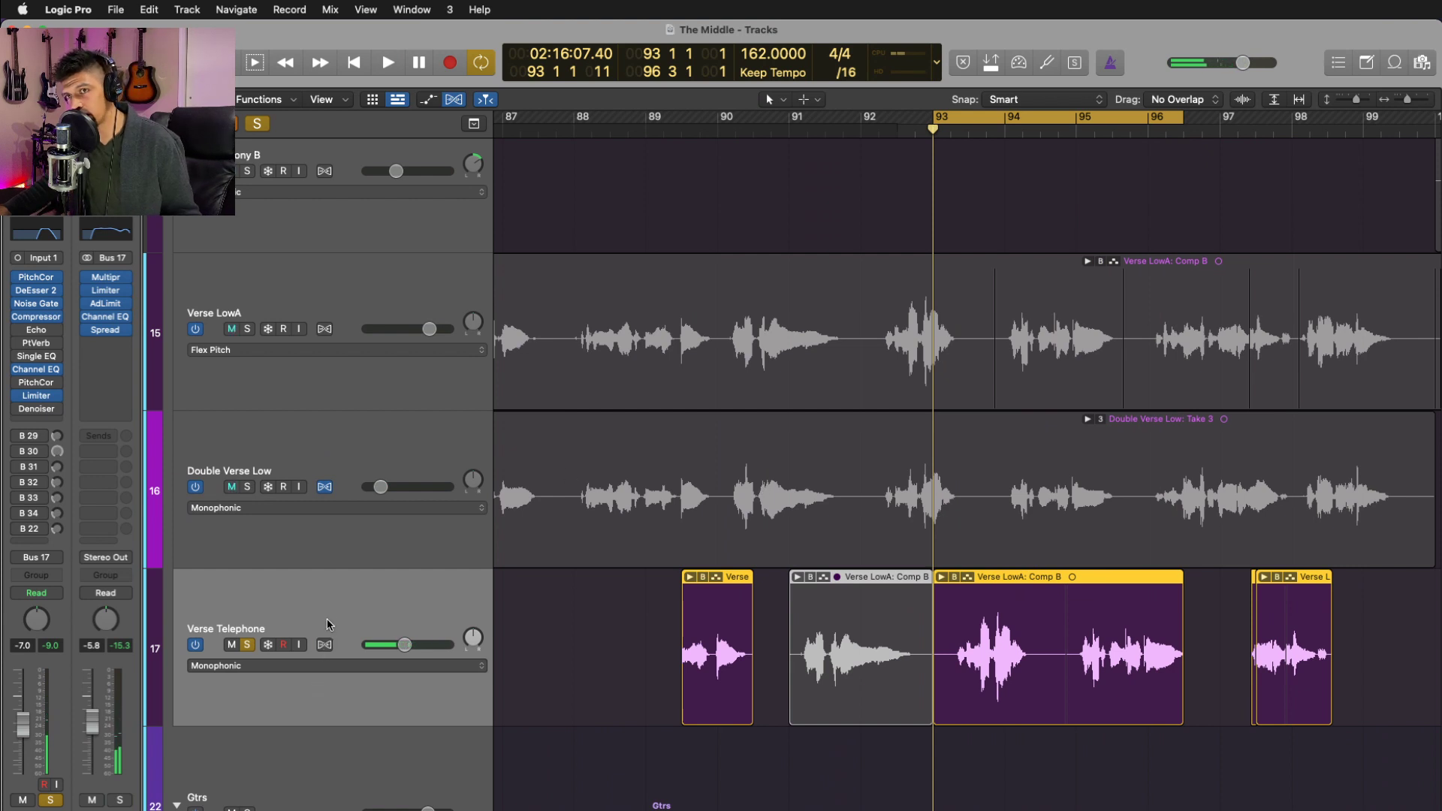
- Open Verse Telephone's Channel EQ and look through the EQ presets around Phone Filter Notch without changing the setting
click(34, 235)
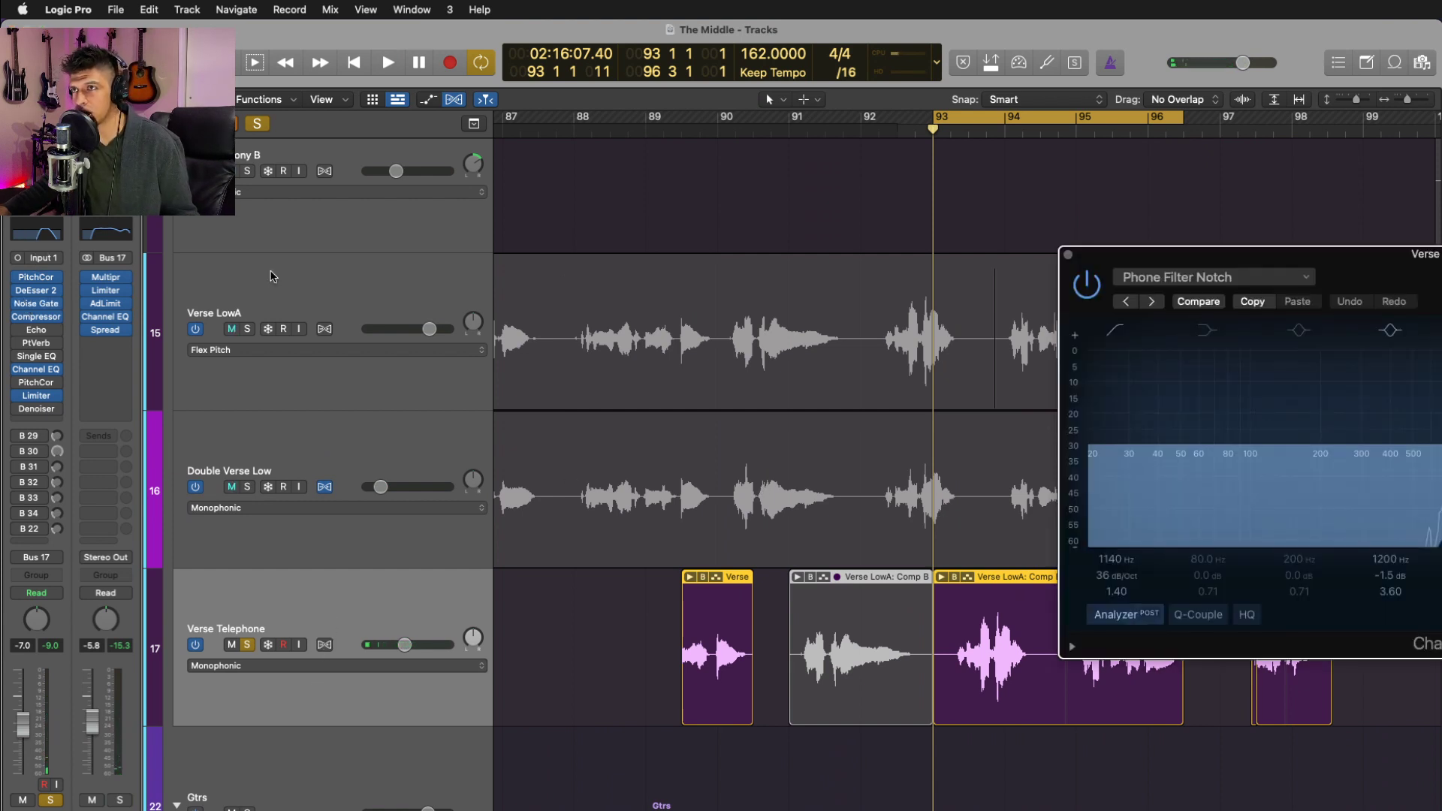
click(1264, 279)
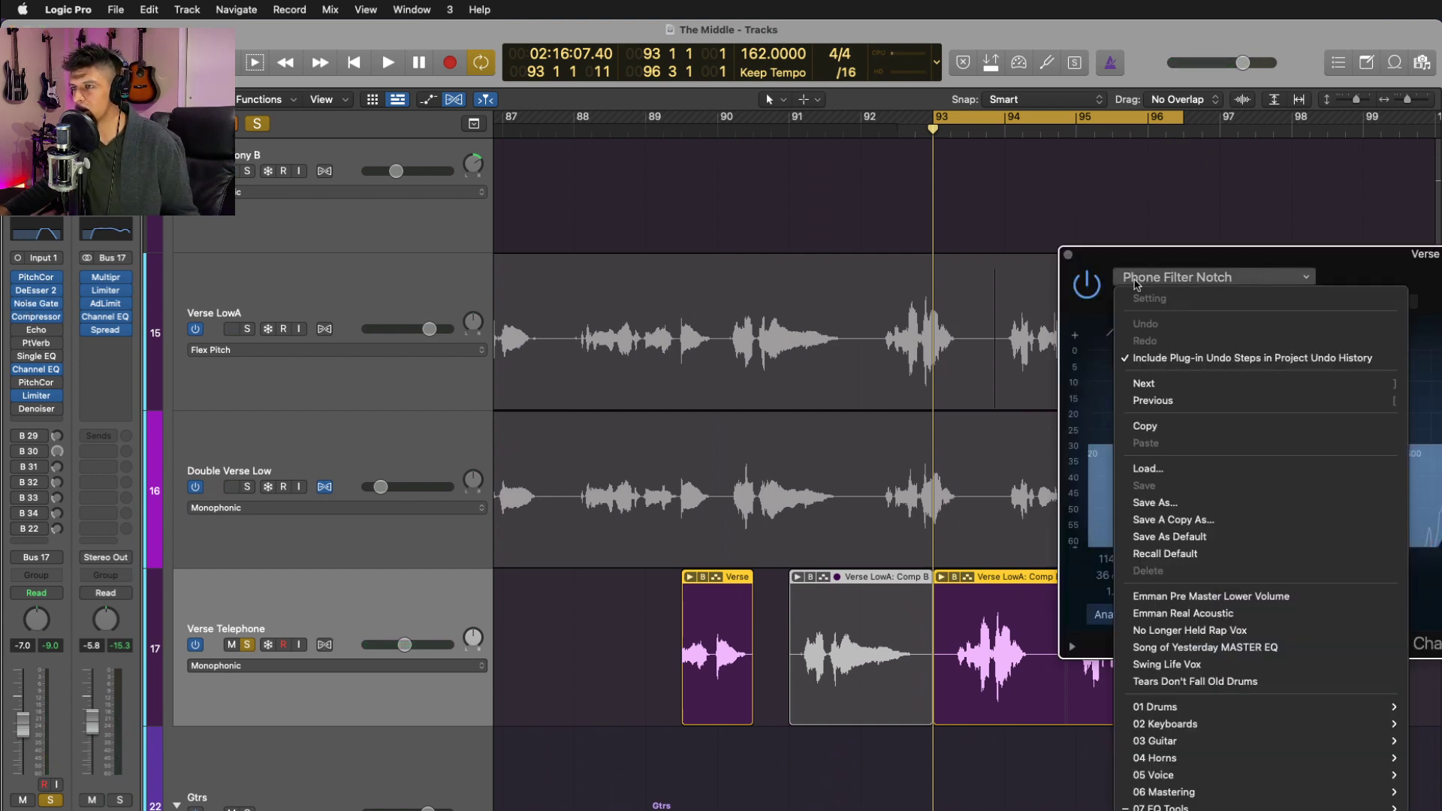
mouse_move(1269, 807)
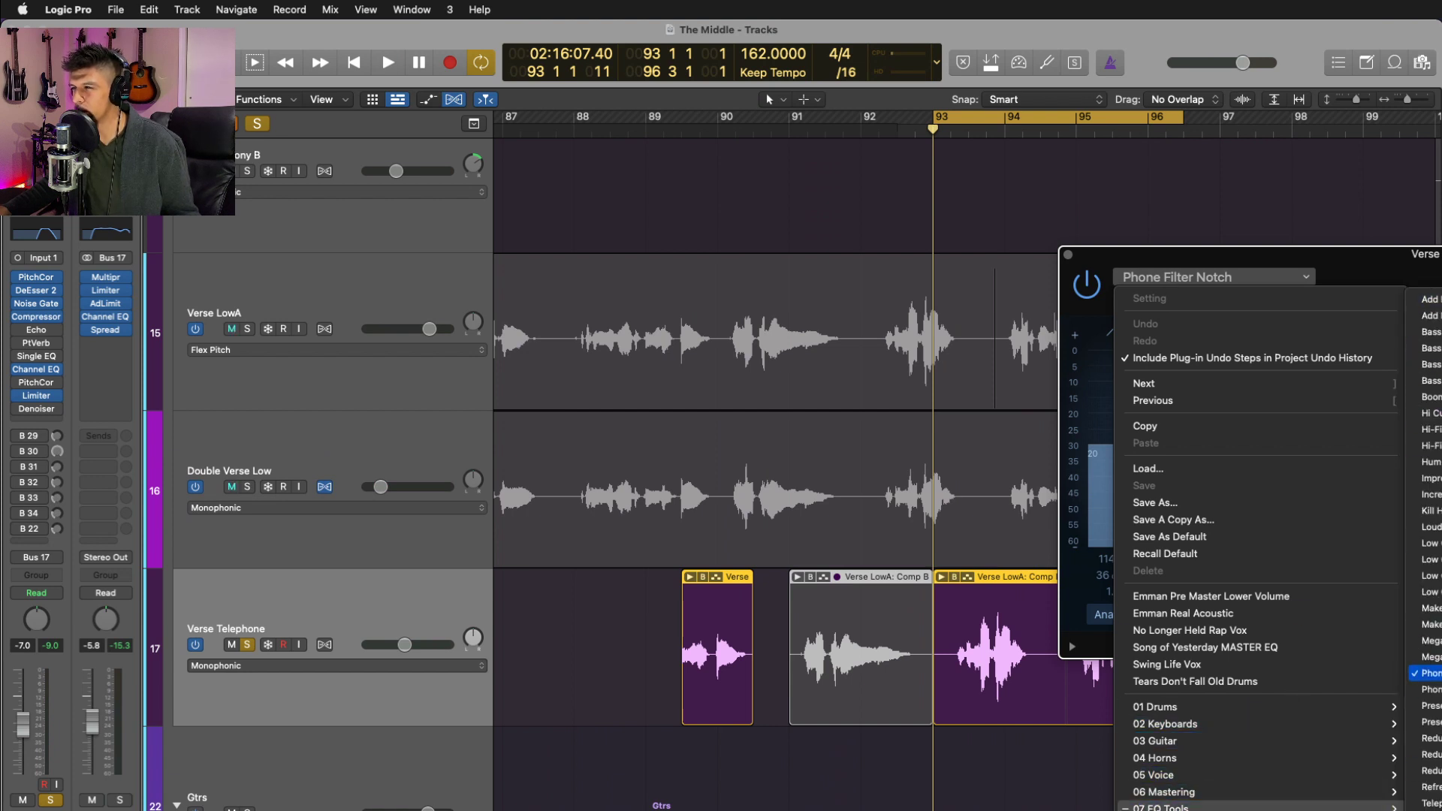
click(1439, 263)
drag(1441, 263, 986, 261)
click(754, 273)
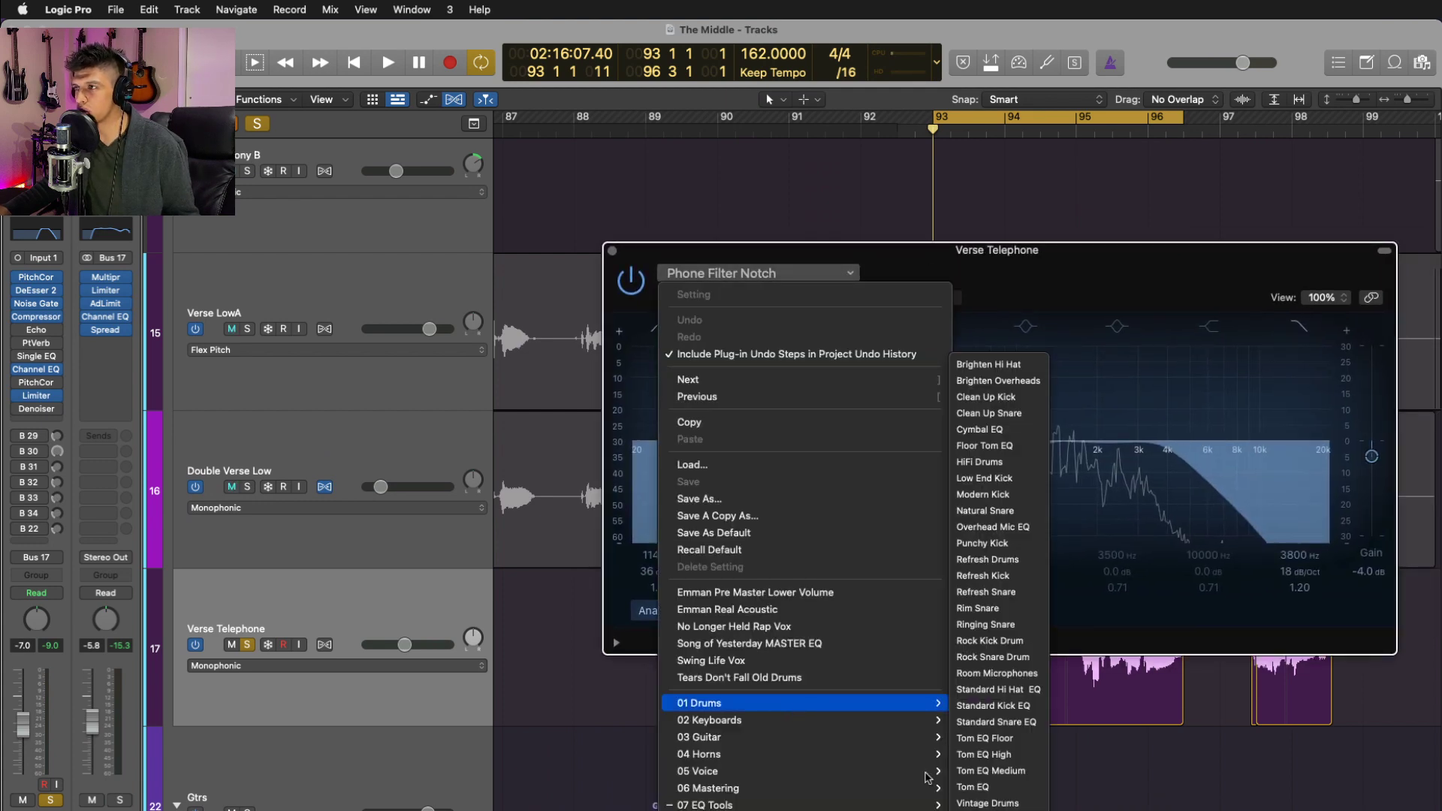
click(1185, 268)
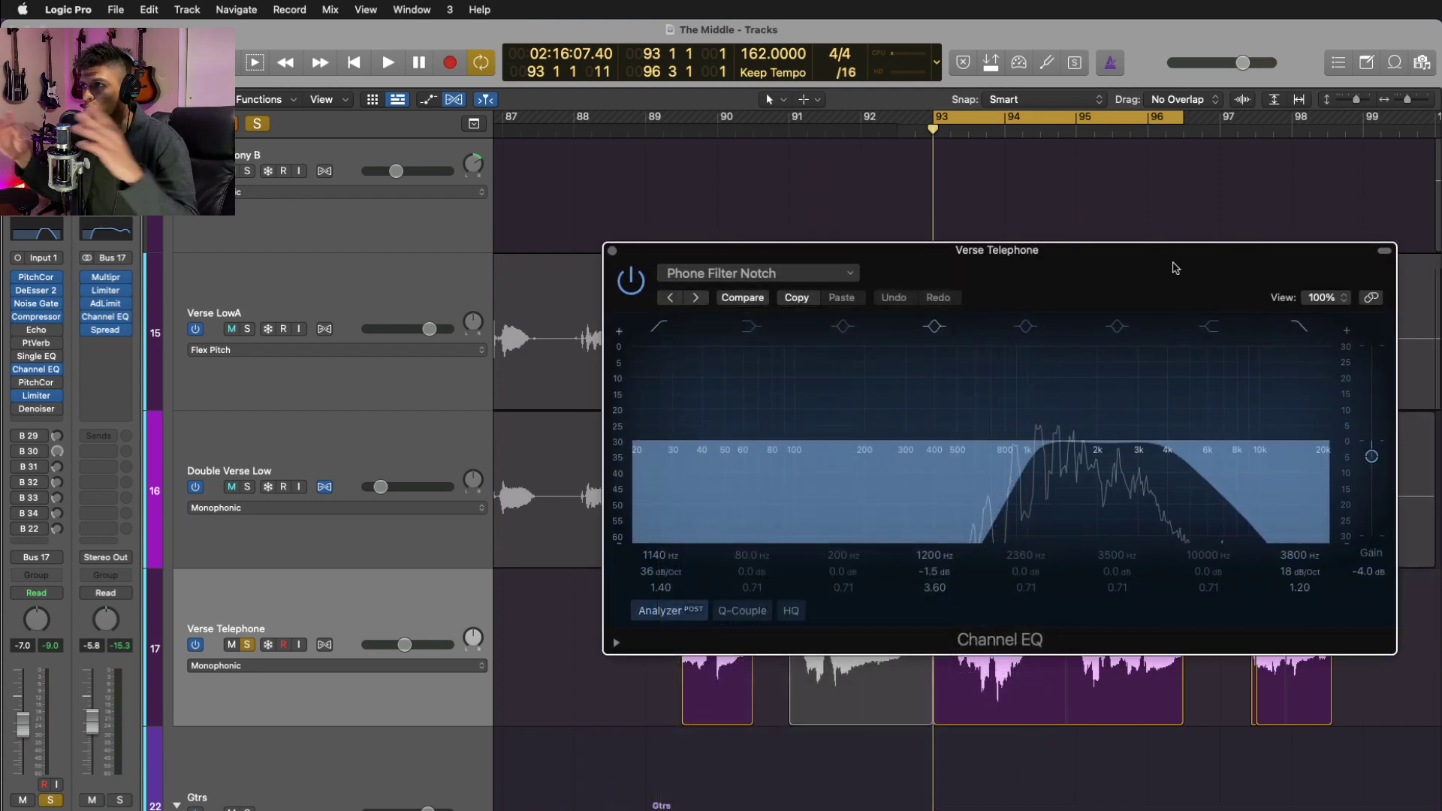
drag(1175, 268, 996, 267)
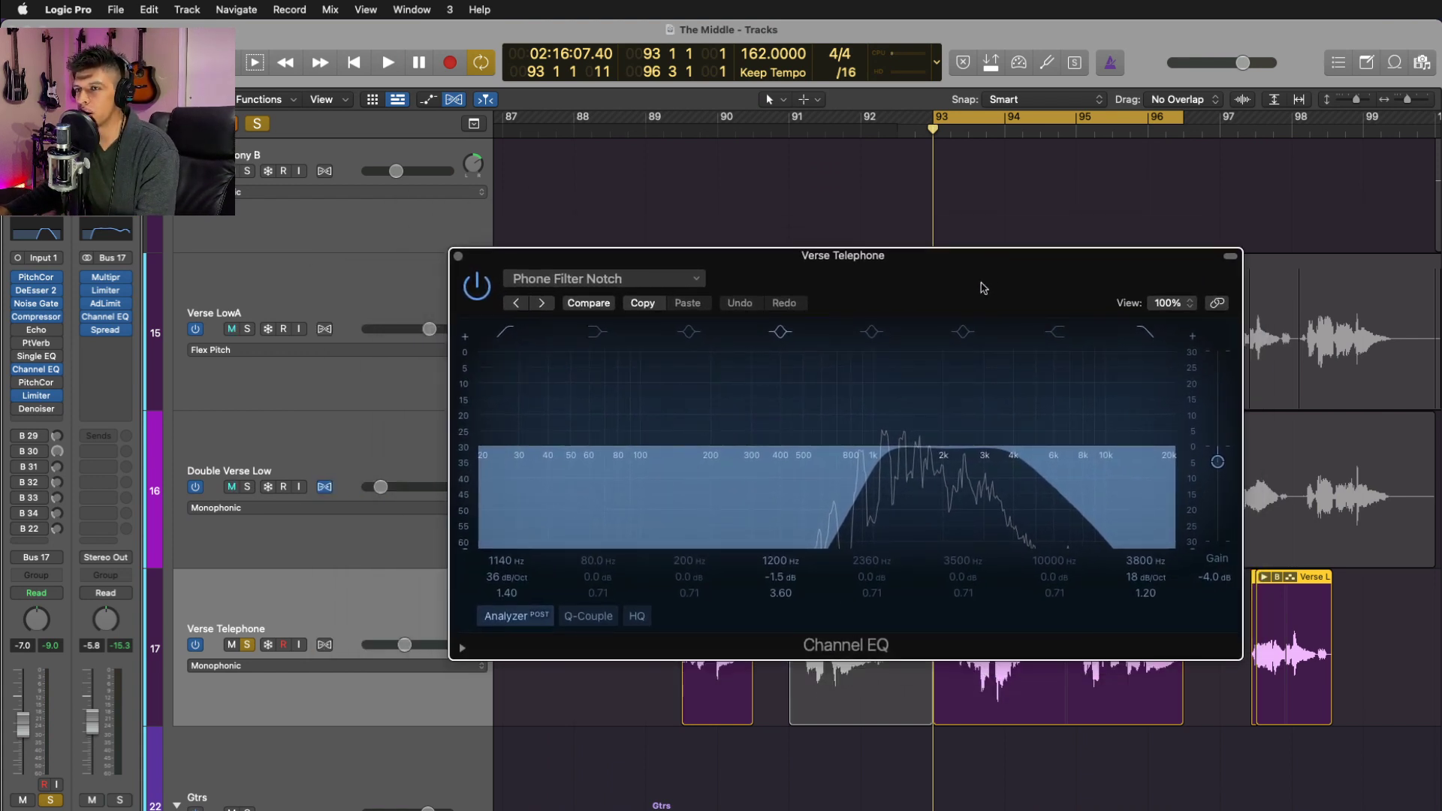
drag(986, 286, 1159, 240)
- Bypass and re-enable Verse Telephone's Channel EQ several times and play the cycled phrase through the phone filter
click(651, 242)
click(651, 242)
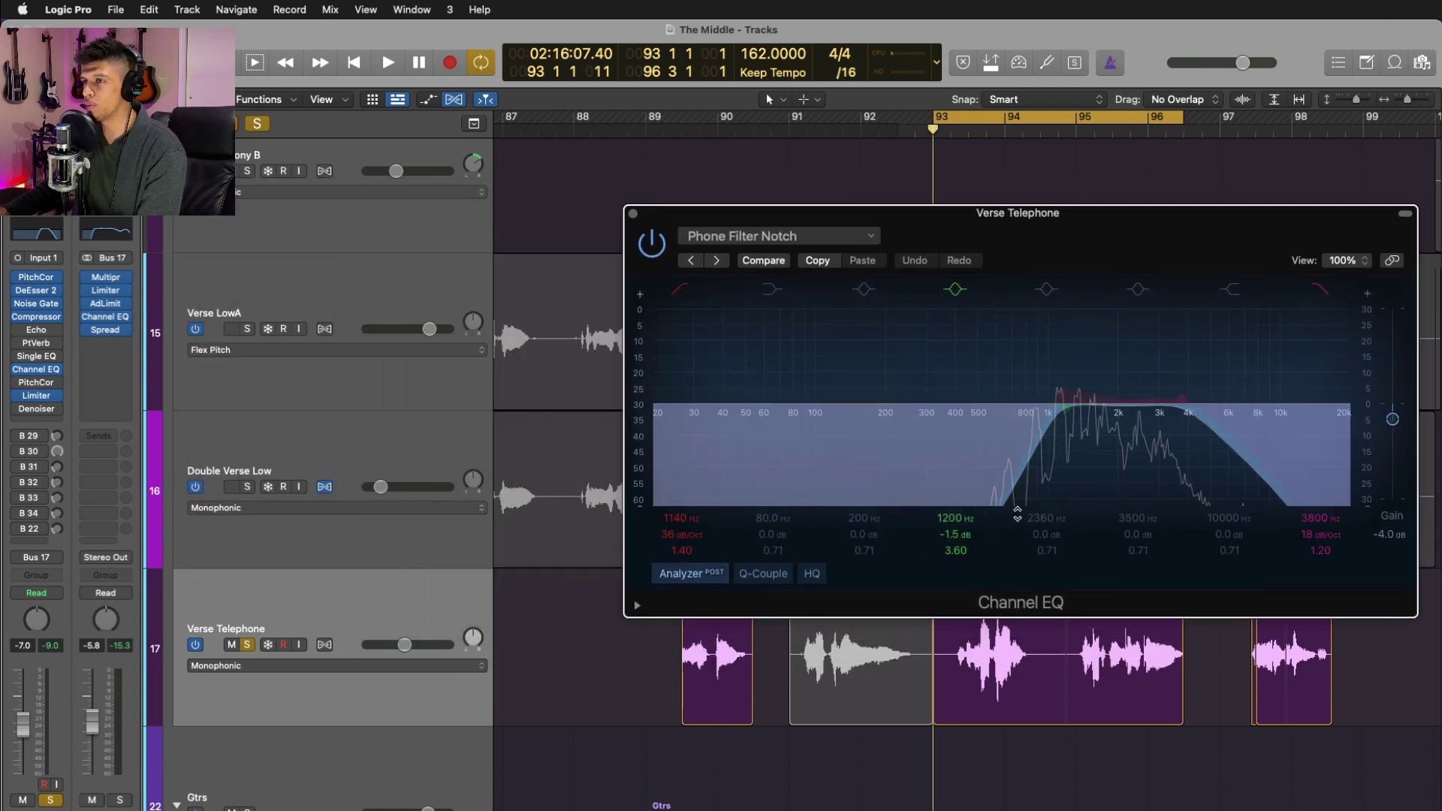
click(652, 242)
click(651, 243)
click(651, 242)
click(653, 246)
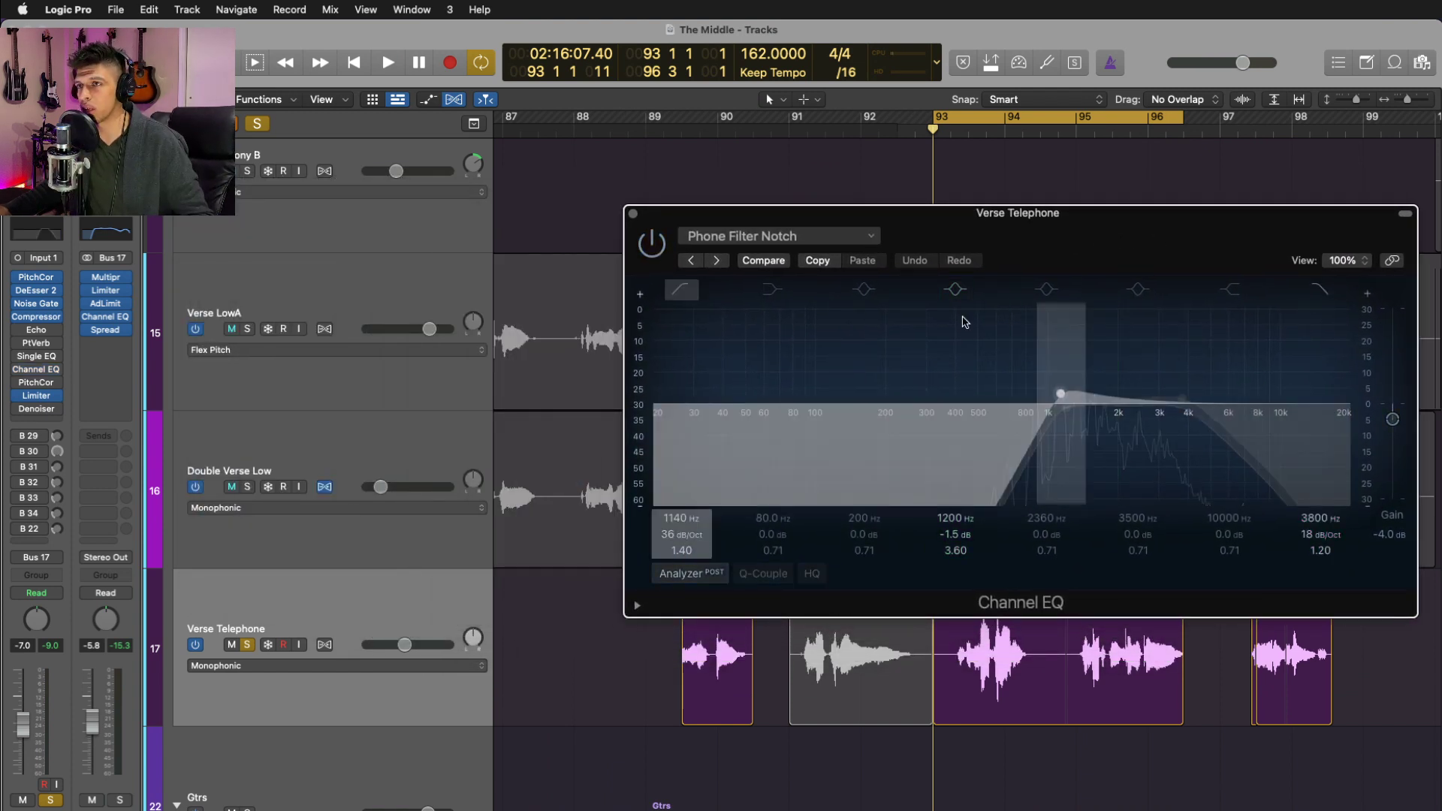
key(space)
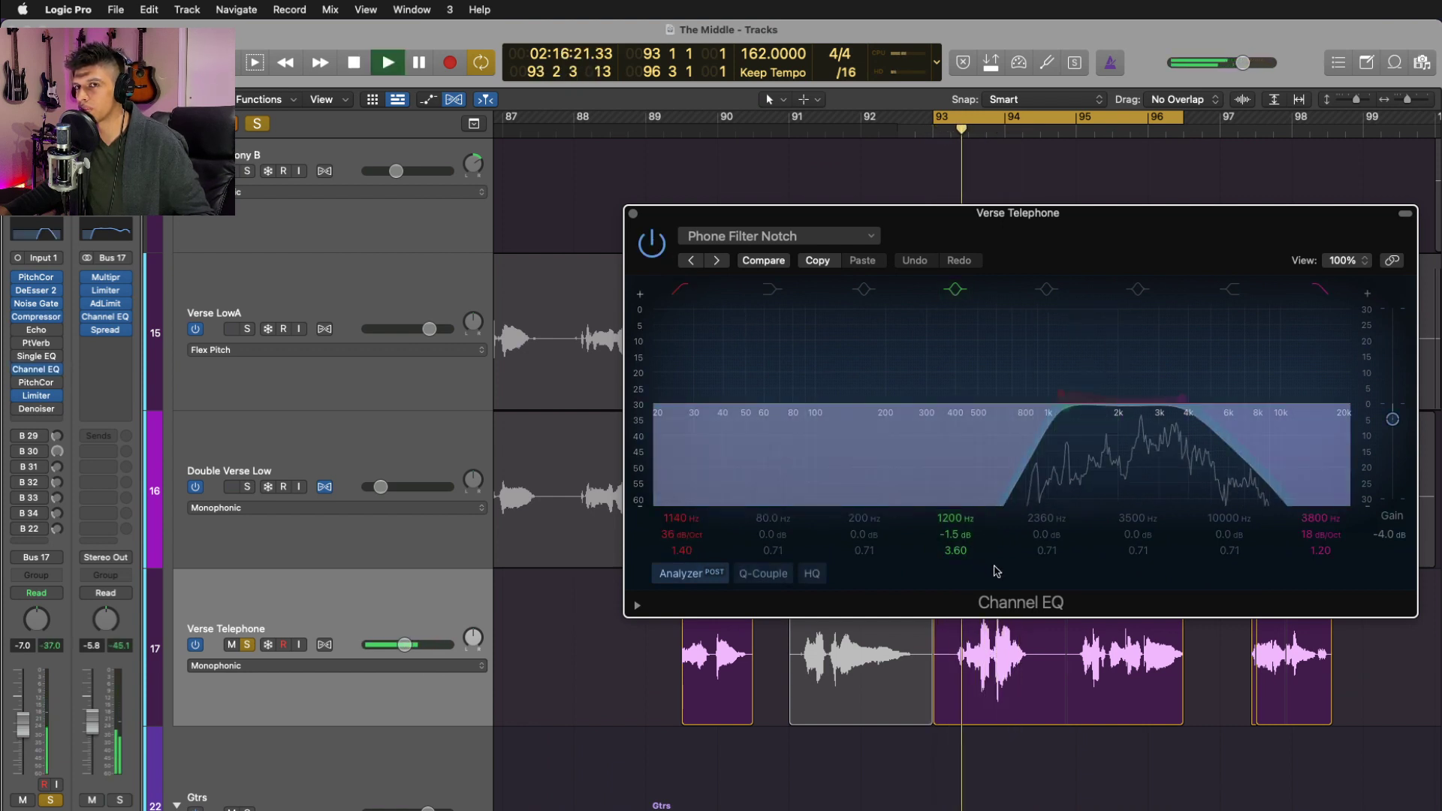
key(space)
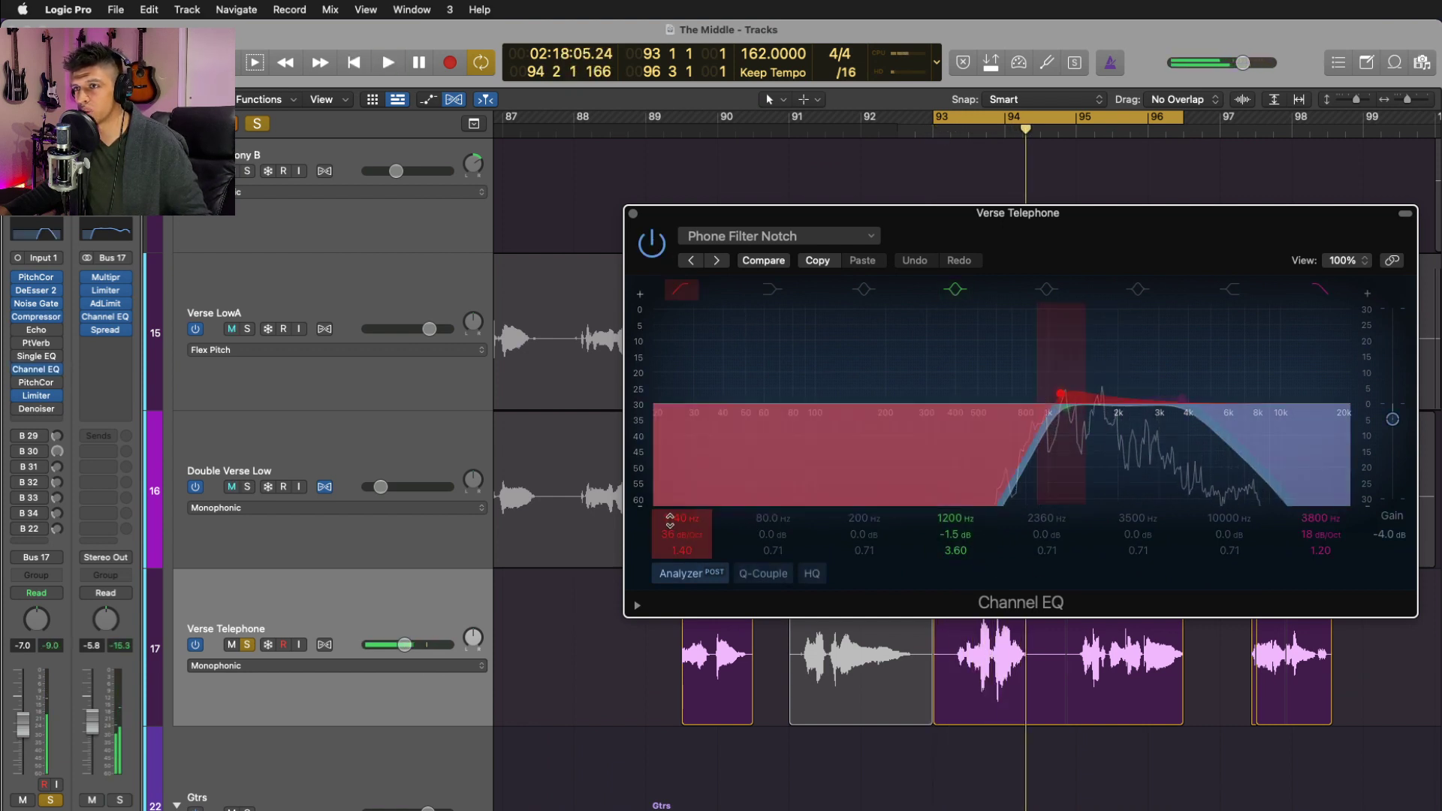
- Try different low-cut and high-cut frequencies in Verse Telephone's Channel EQ, undo the changes, and close the plug-in
drag(681, 518, 681, 586)
drag(653, 393, 1088, 394)
key(super+z)
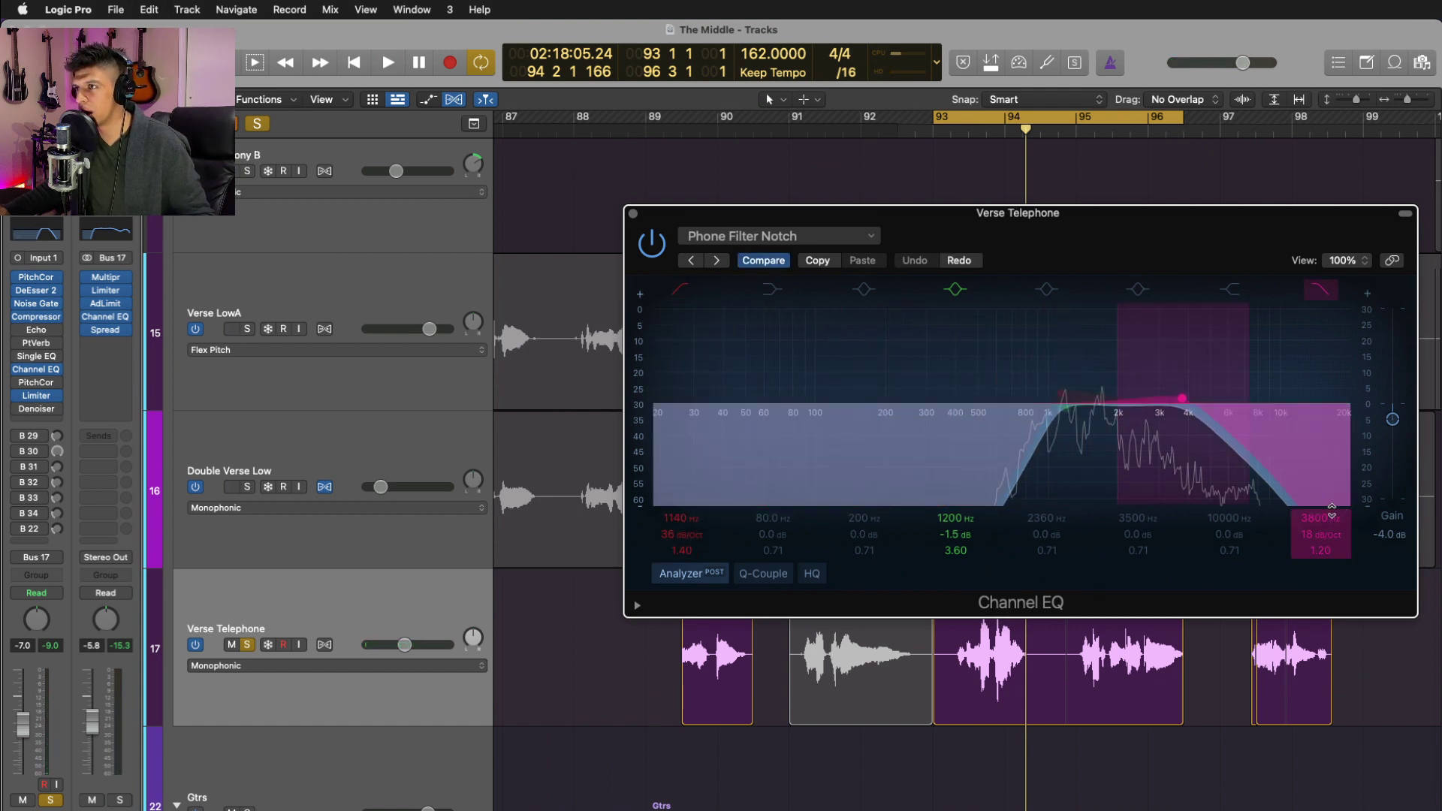
drag(1183, 403, 1111, 398)
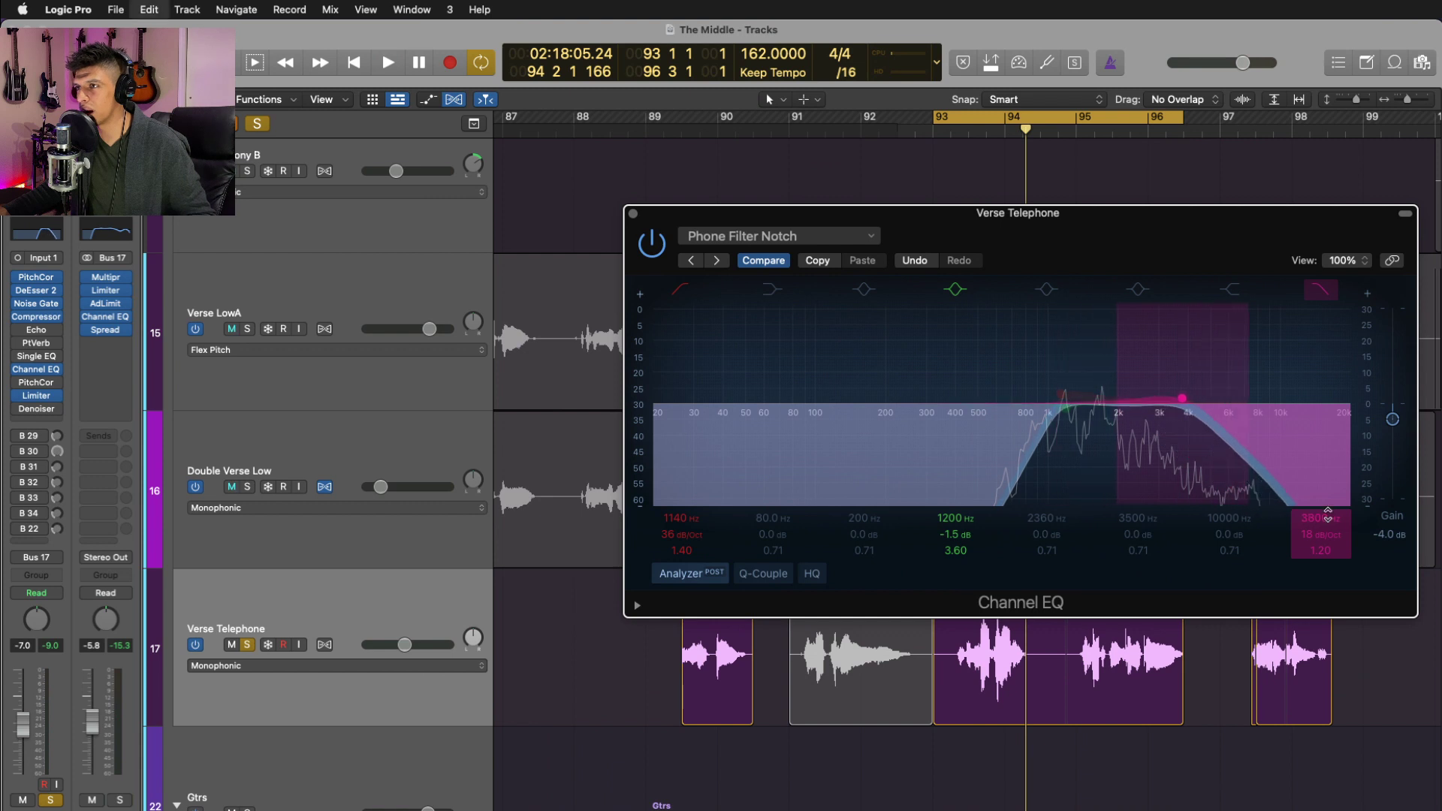
key(super+z)
click(633, 214)
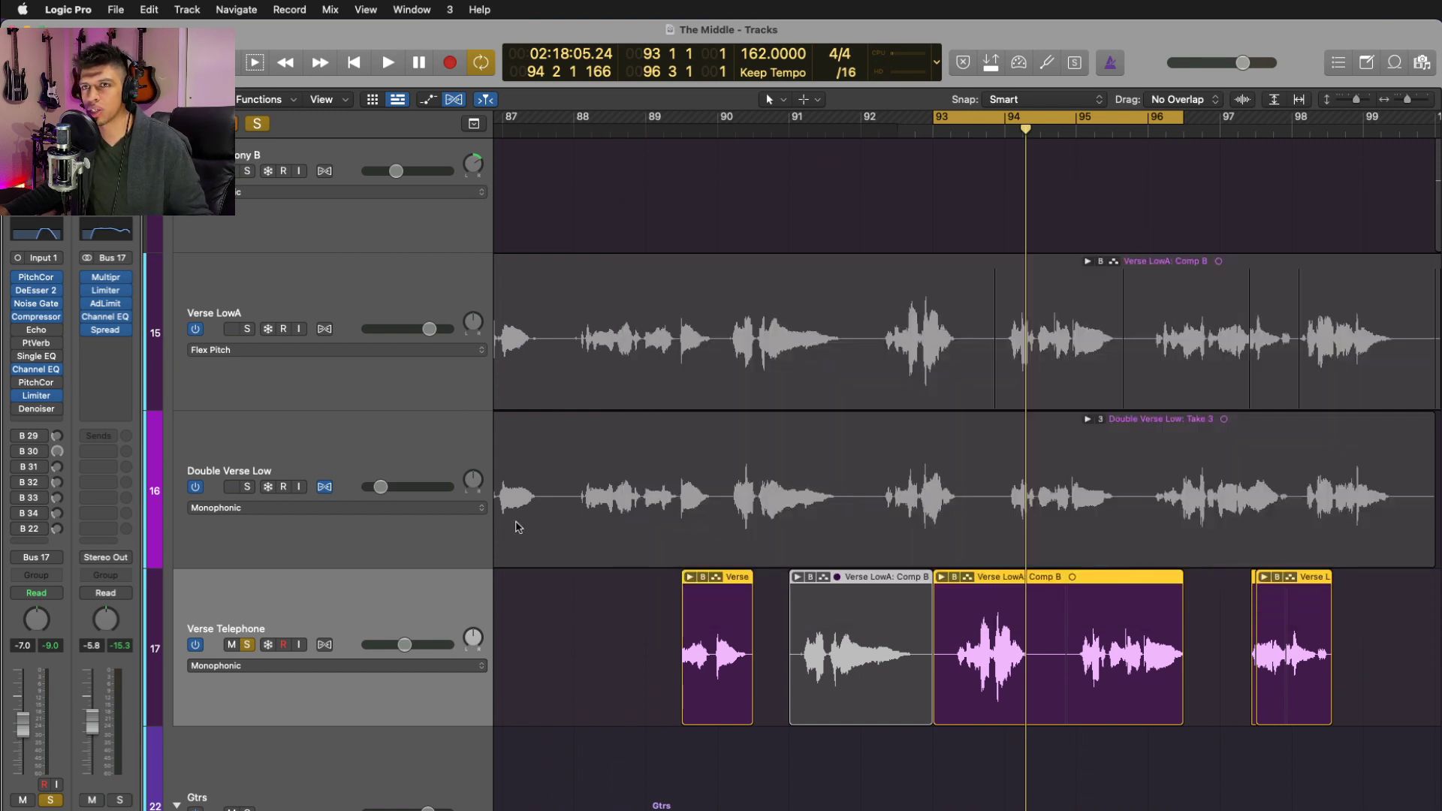
- Clear the Verse Telephone solo, check its output routing to Bus 17, and open the Backing Vocals bus's Stereo Spread plug-in
click(639, 556)
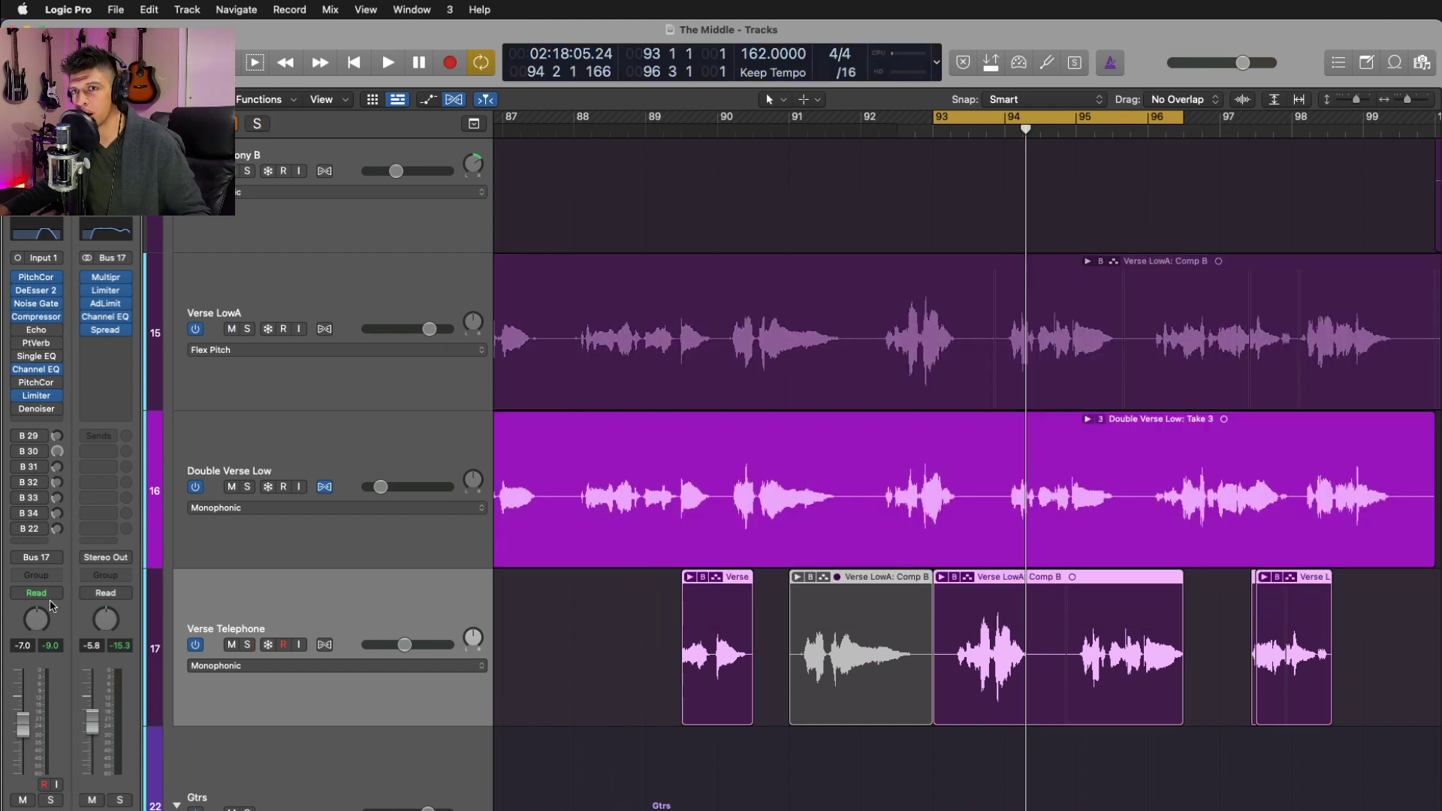
click(46, 558)
click(557, 193)
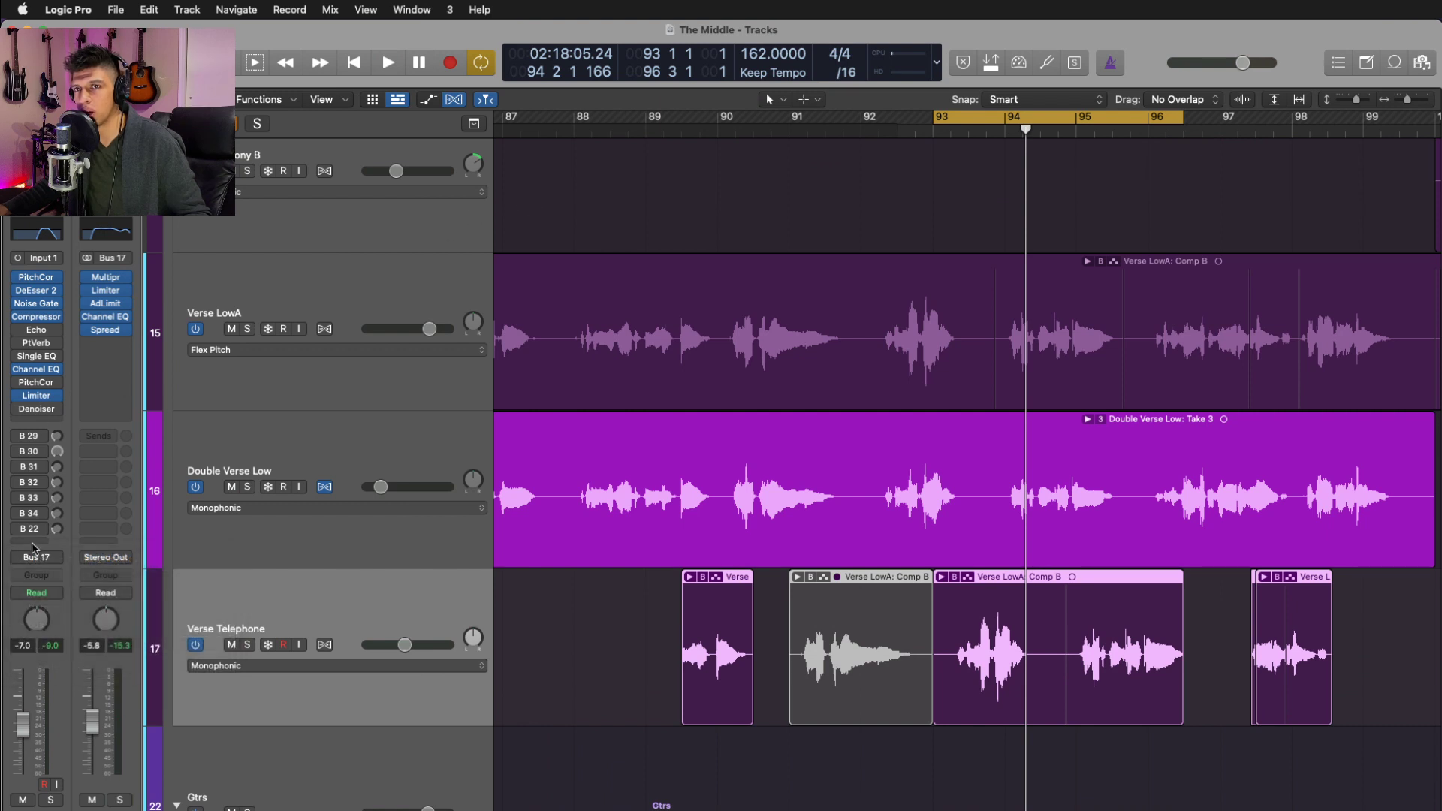
click(38, 558)
key(Escape)
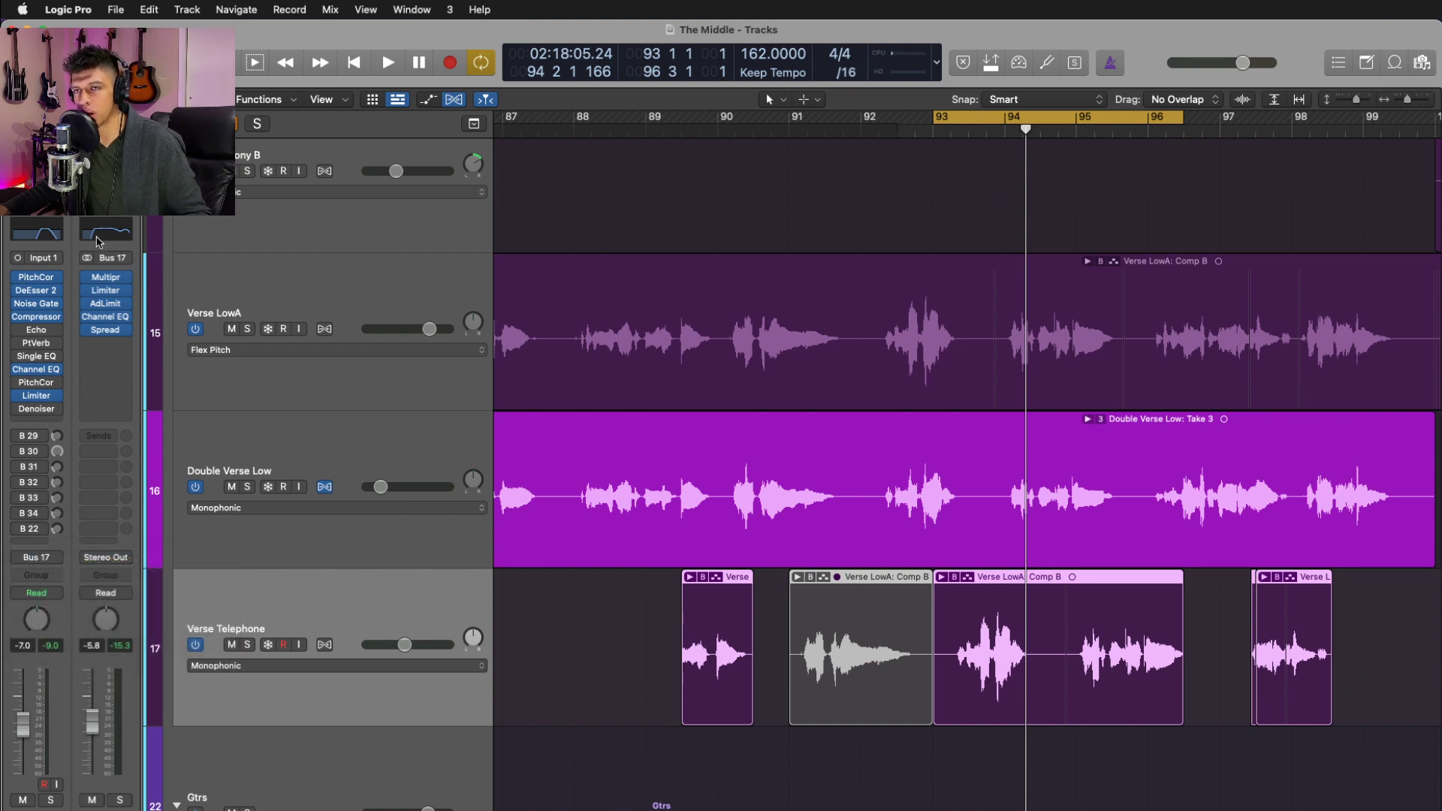
click(107, 335)
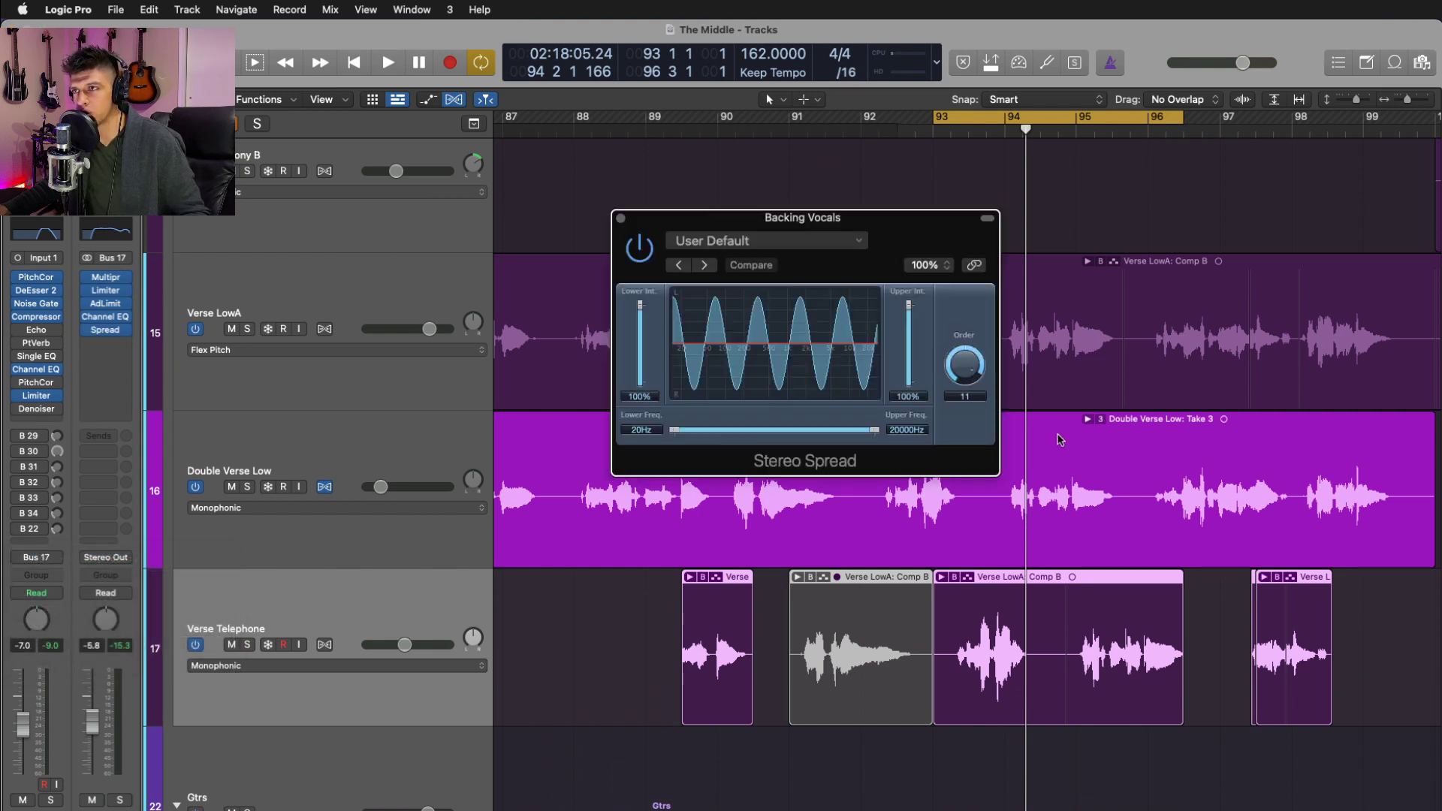
- Close the Stereo Spread and look at the Adaptive Limiter on the Backing Vocals bus
click(621, 219)
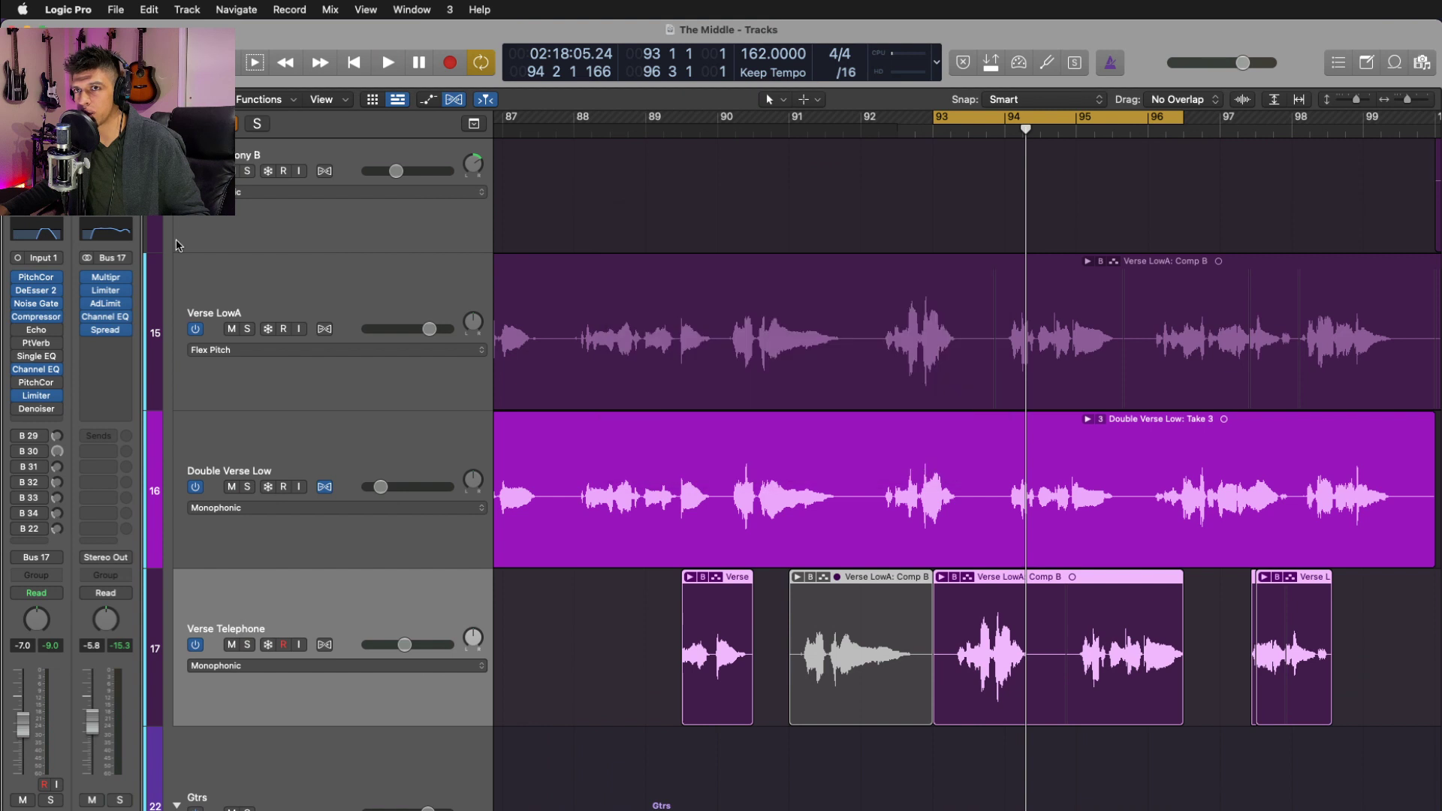
click(108, 307)
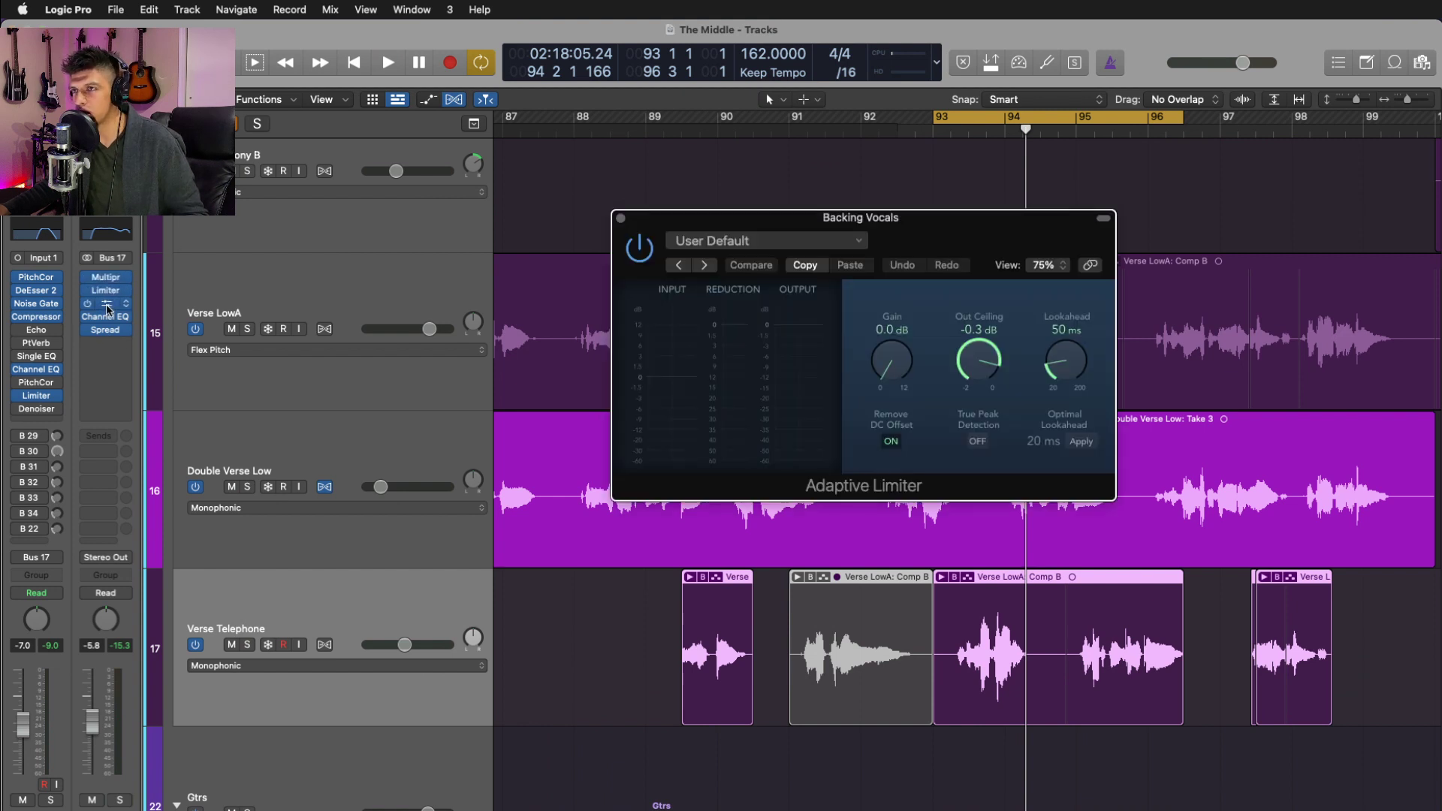
click(620, 219)
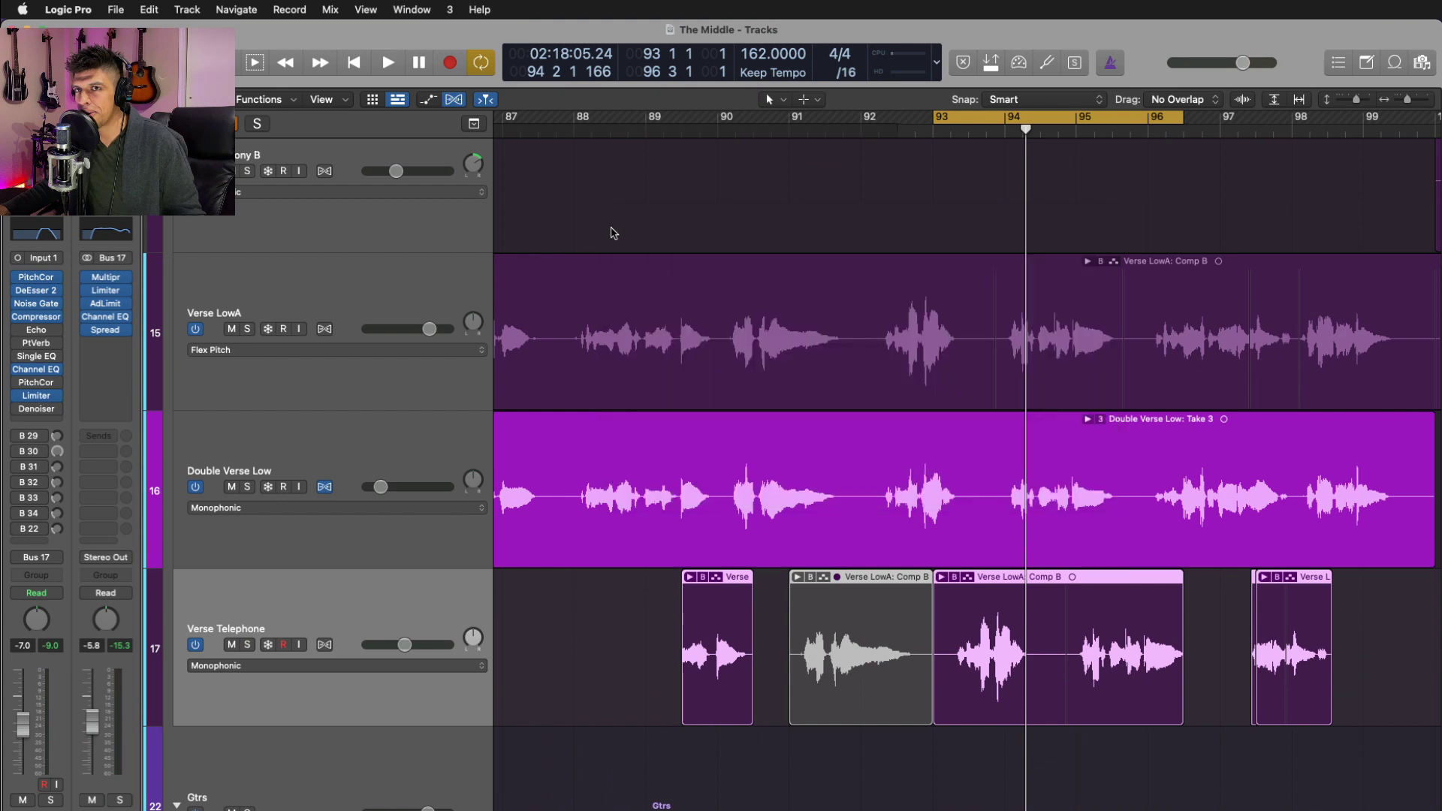
- Turn off the cycle range and select all the guitar regions from Crunch Left through JP8 Mini across the whole song
key(super+Left)
key(super+Up)
key(c)
key(super+Left)
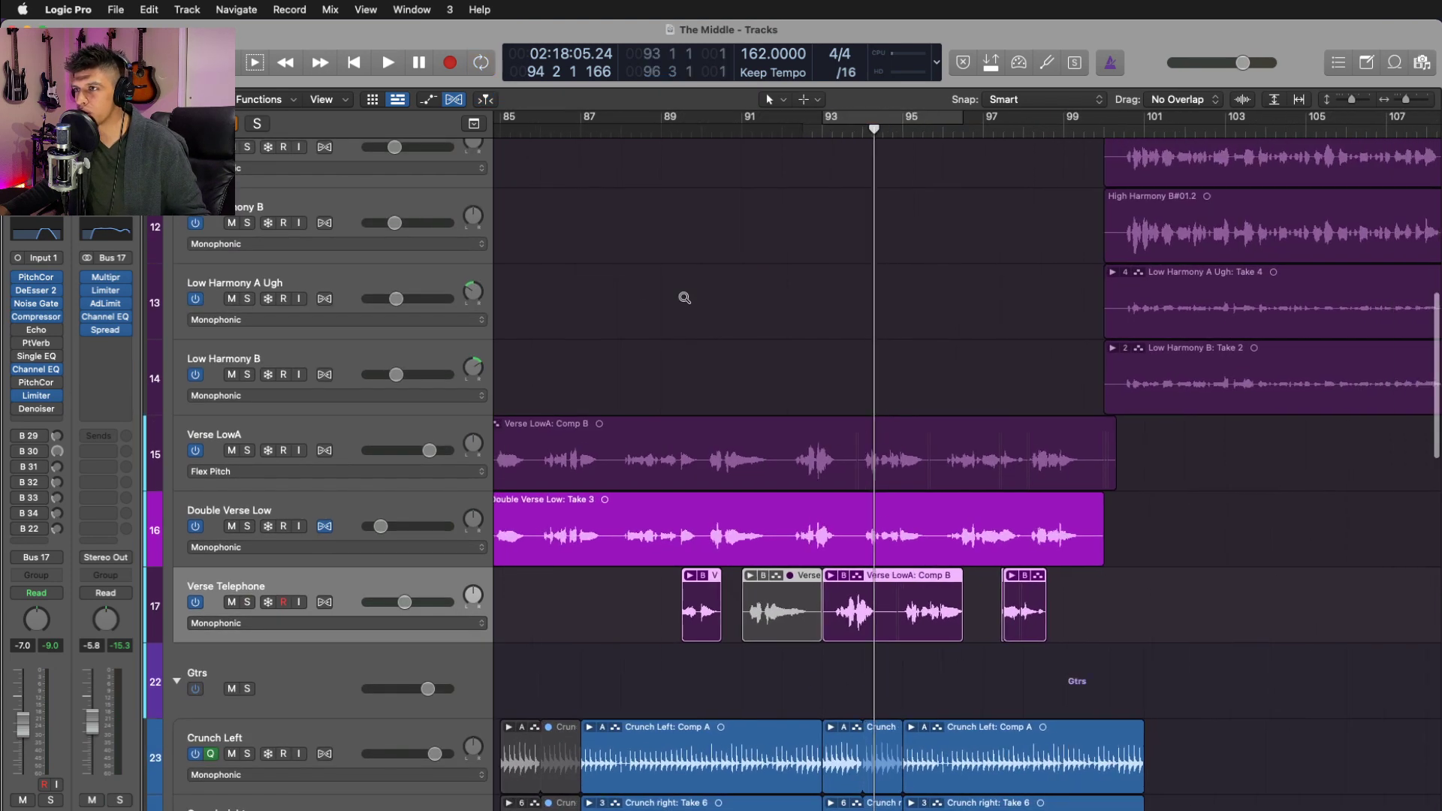
key(super+Up)
scroll(683, 300, down, 10)
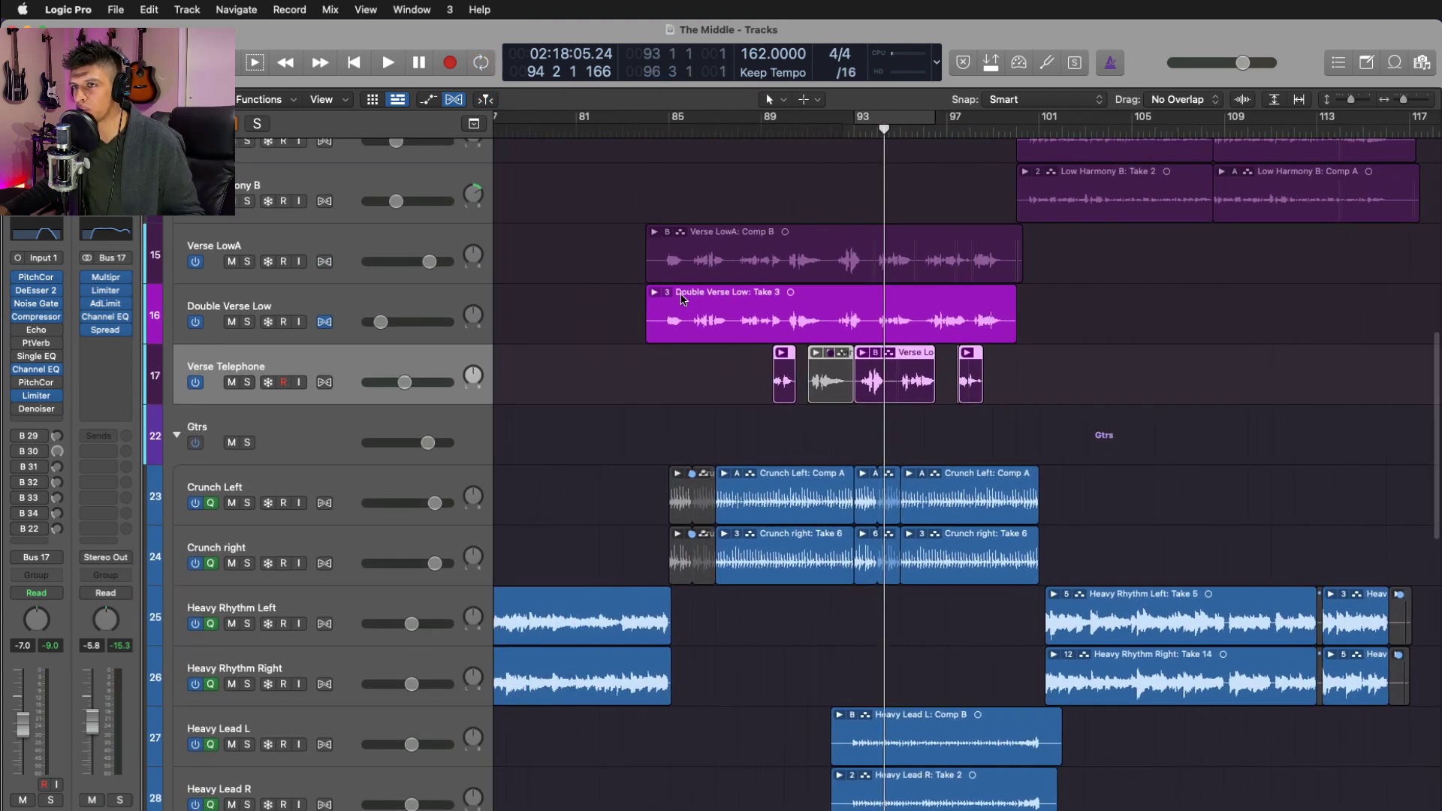
key(super+Left)
key(super+Up)
key(super+Up)
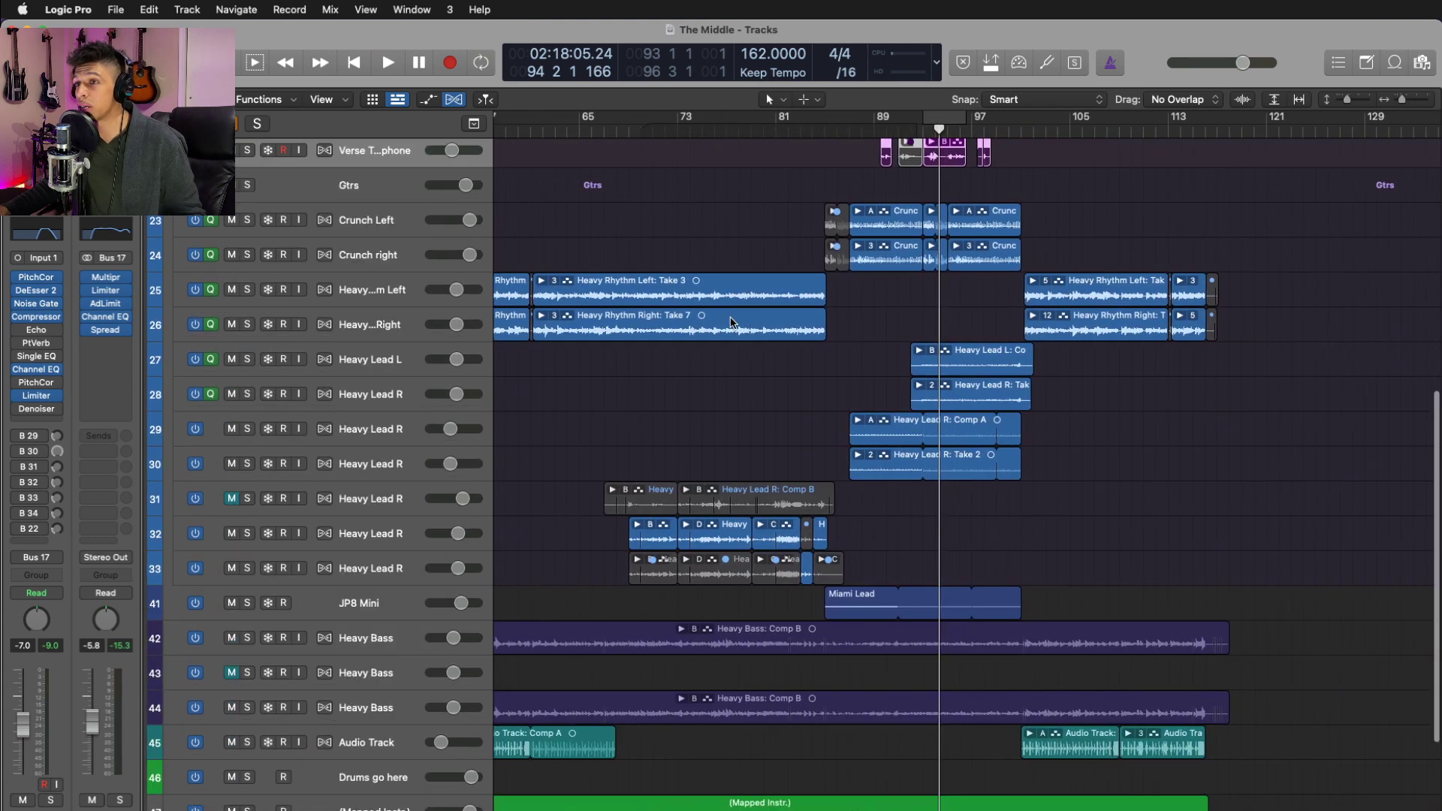
key(super+Left)
key(super+Left)
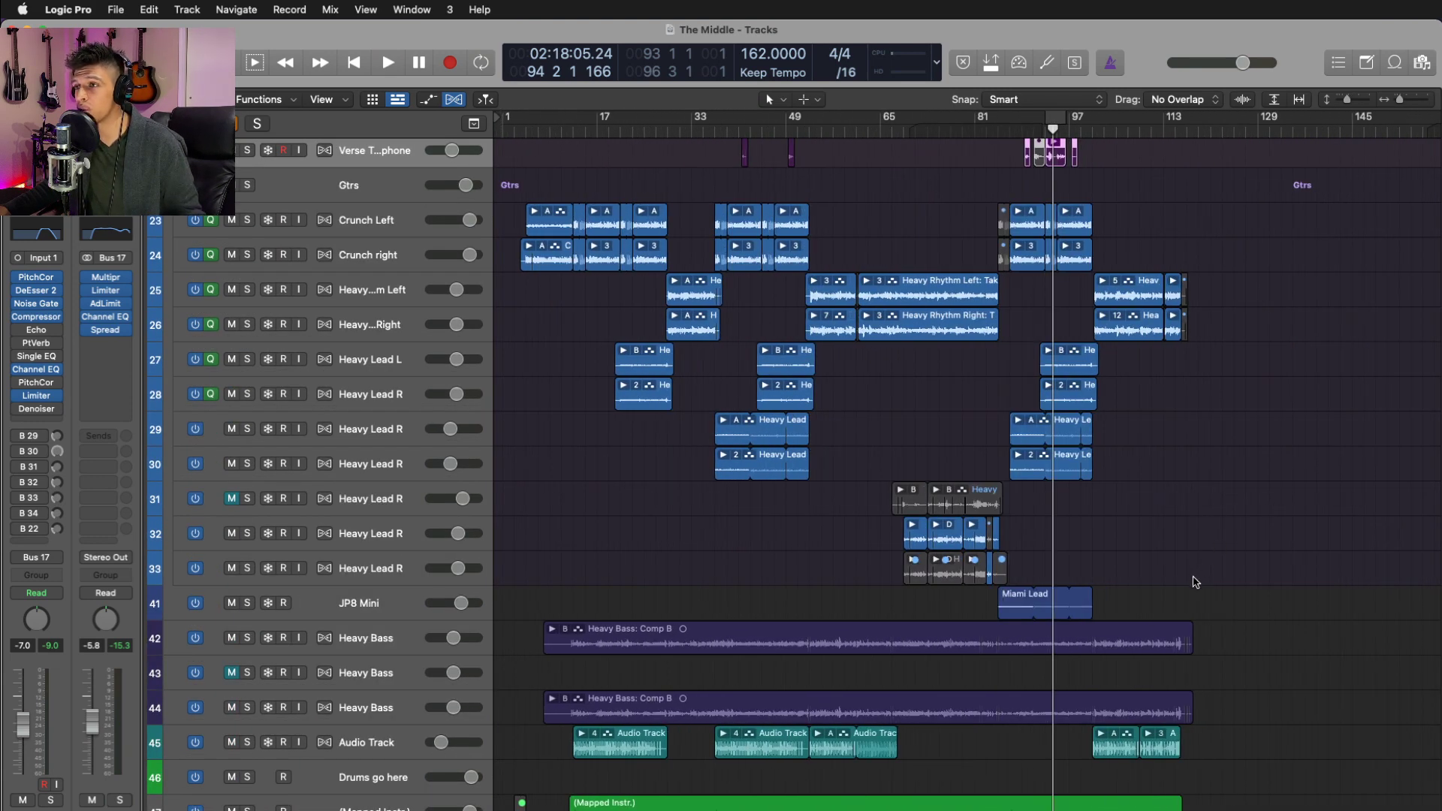
drag(1239, 607, 526, 207)
scroll(1315, 440, up, 1)
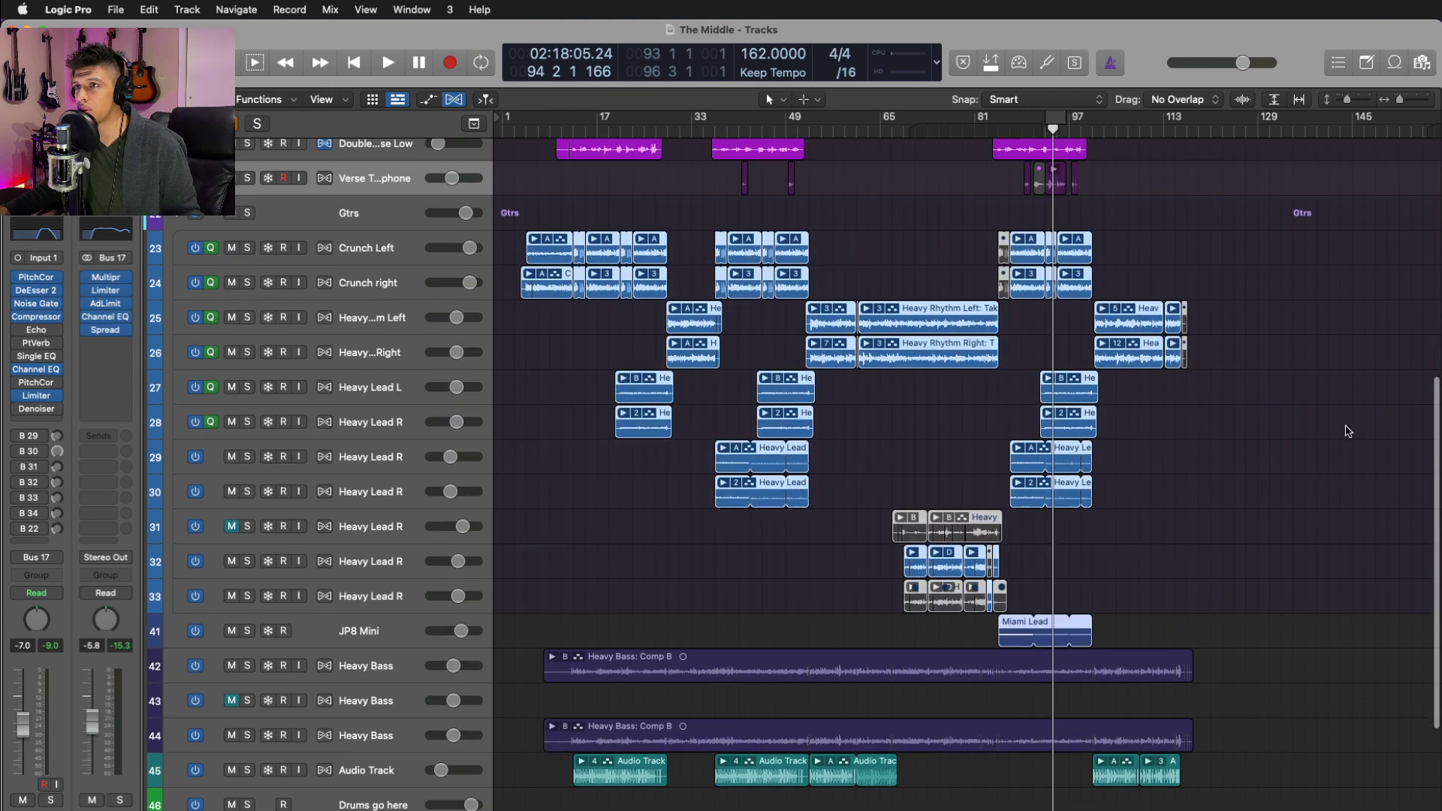
scroll(1344, 431, up, 1)
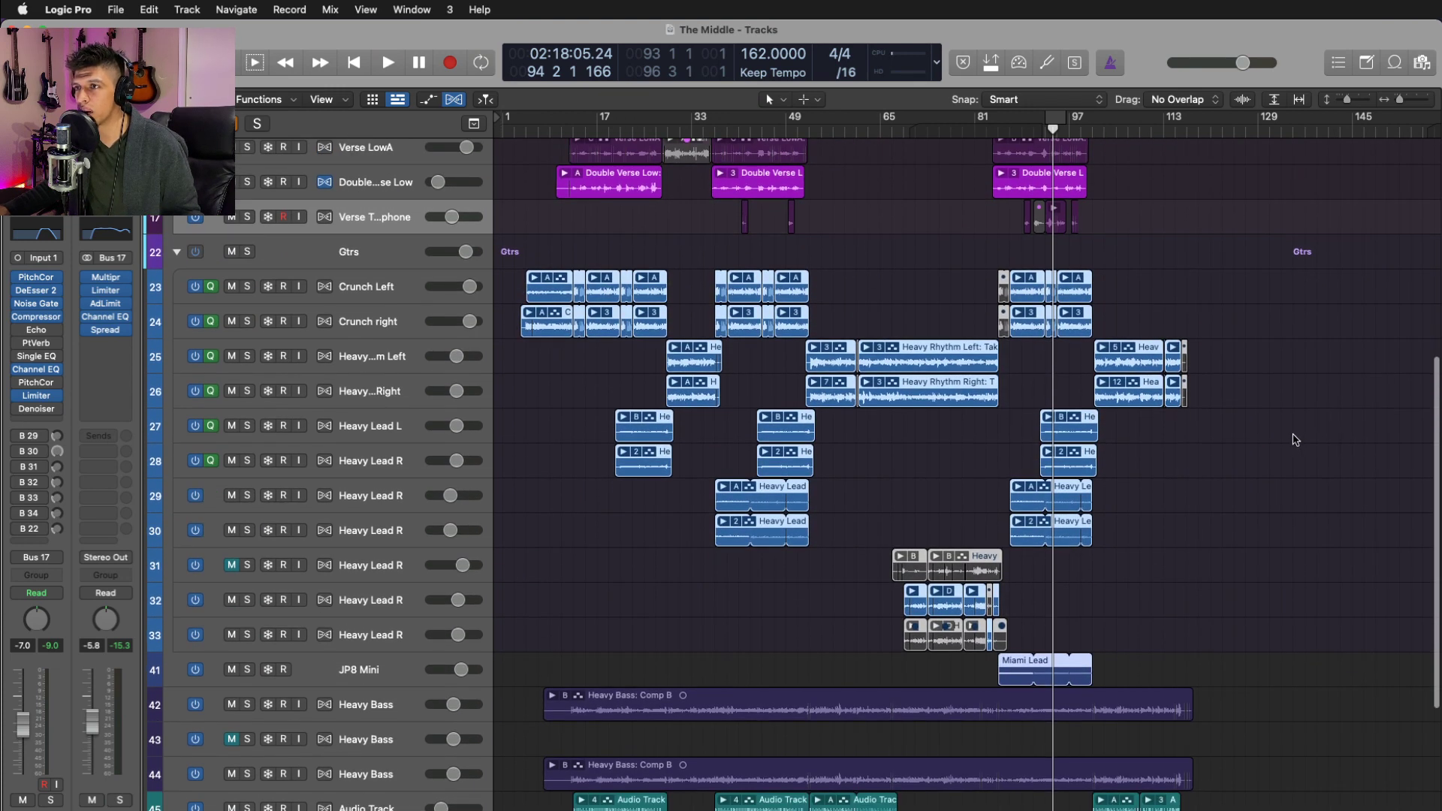
- Set the cycle range from bar 5 to bar 29 and play the Crunch Left and Crunch right tracks soloed
ctrl+alt+click(1224, 564)
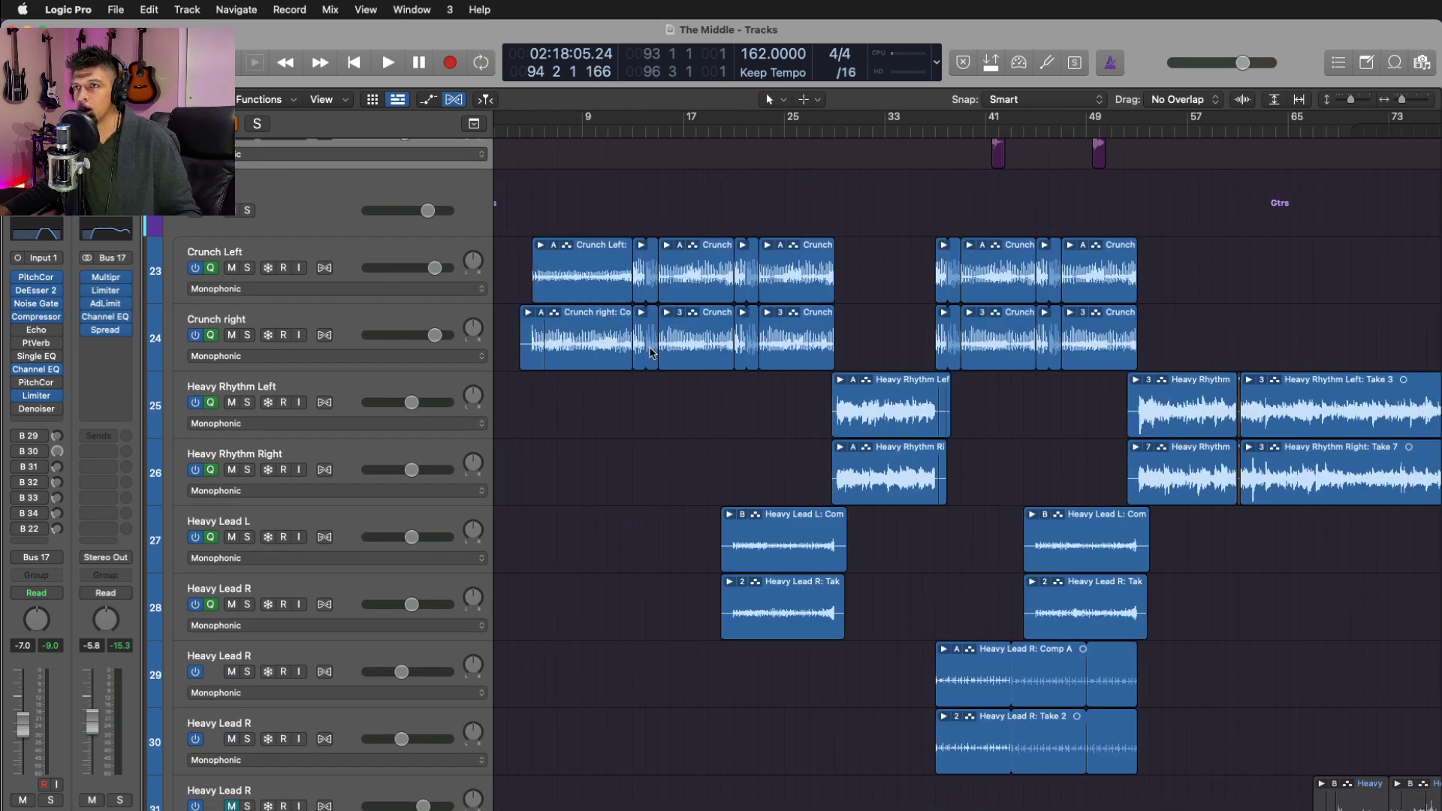
drag(534, 124, 834, 150)
click(366, 255)
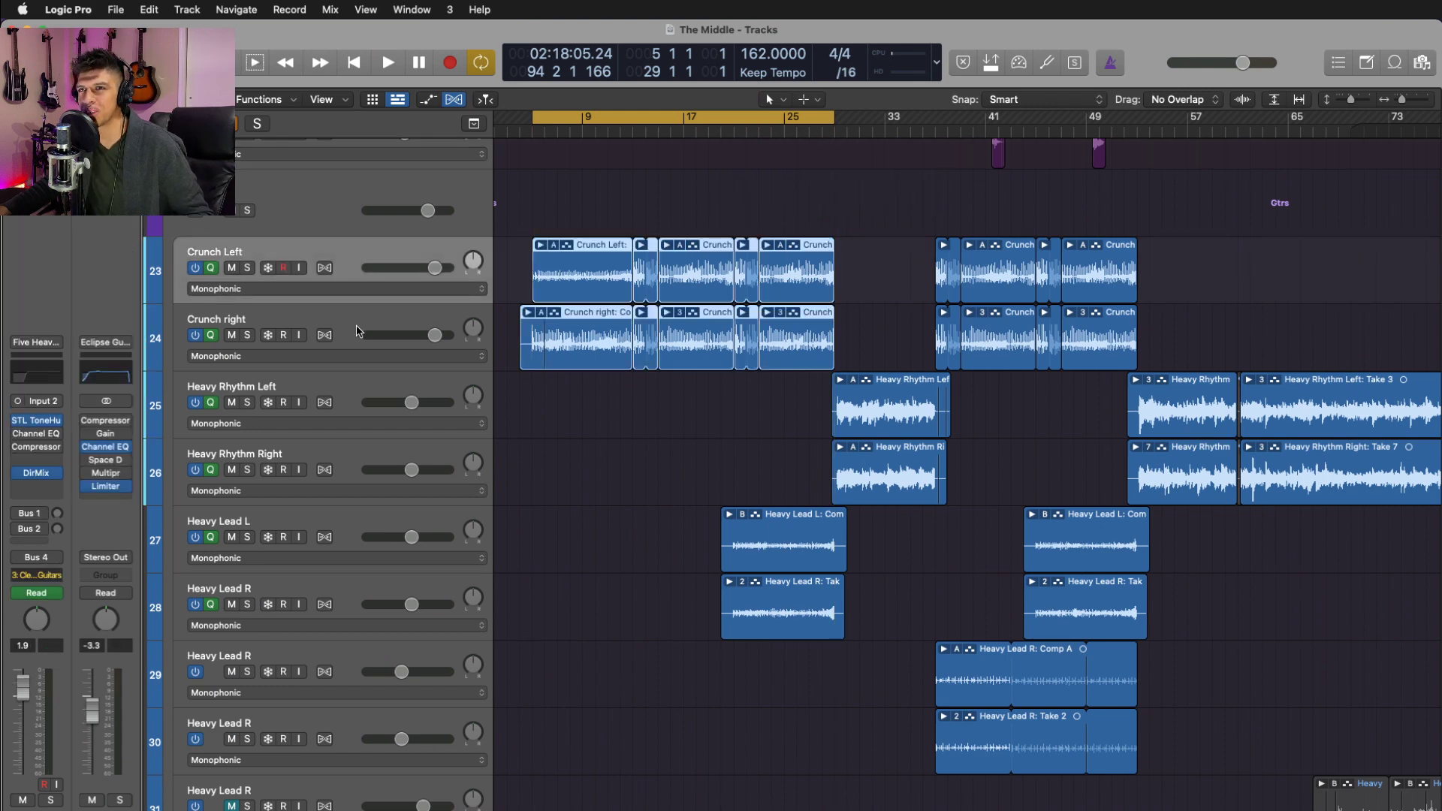
shift+click(357, 326)
key(s)
key(space)
key(super+Right)
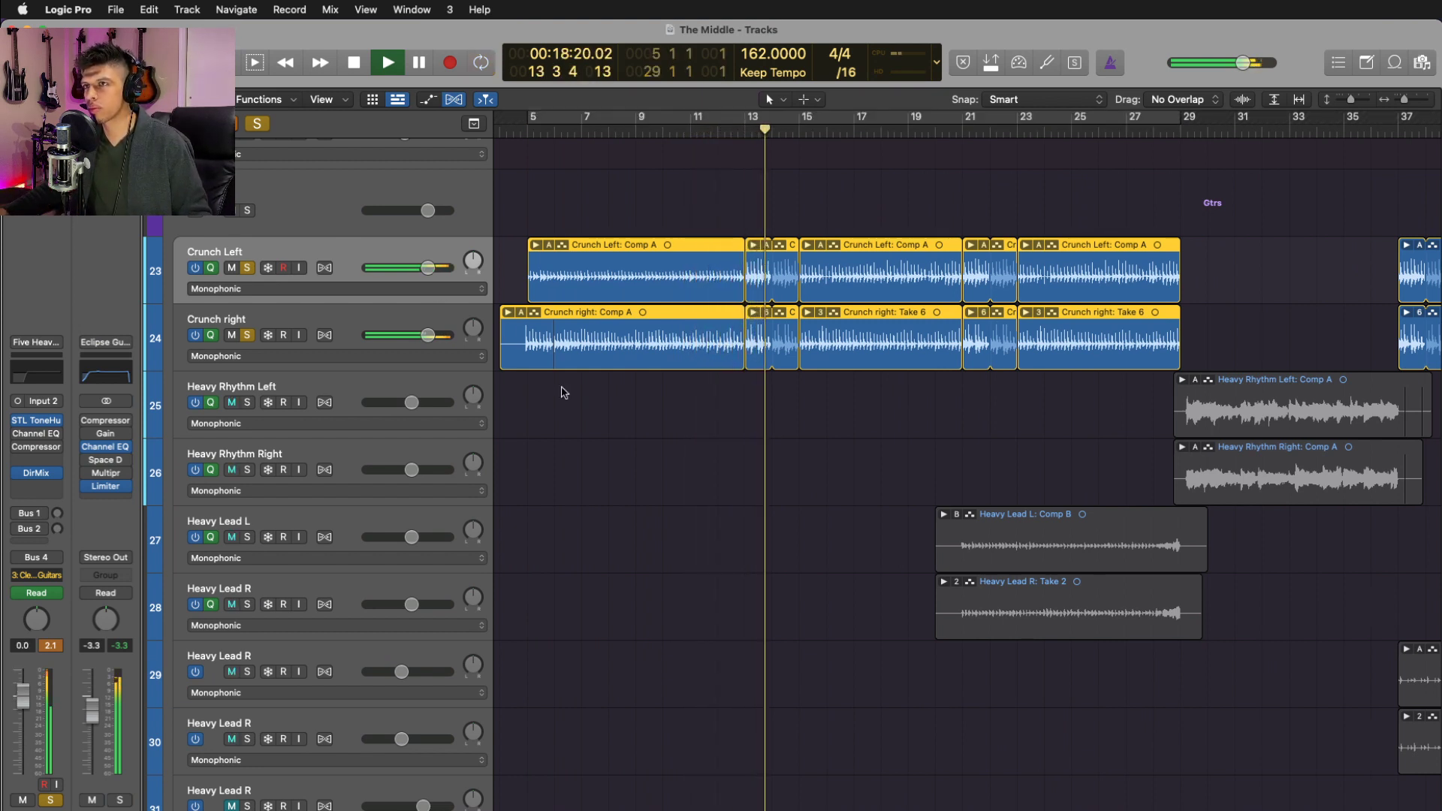
key(space)
- Deselect the regions and clear the solo from both Crunch guitar tracks
click(692, 444)
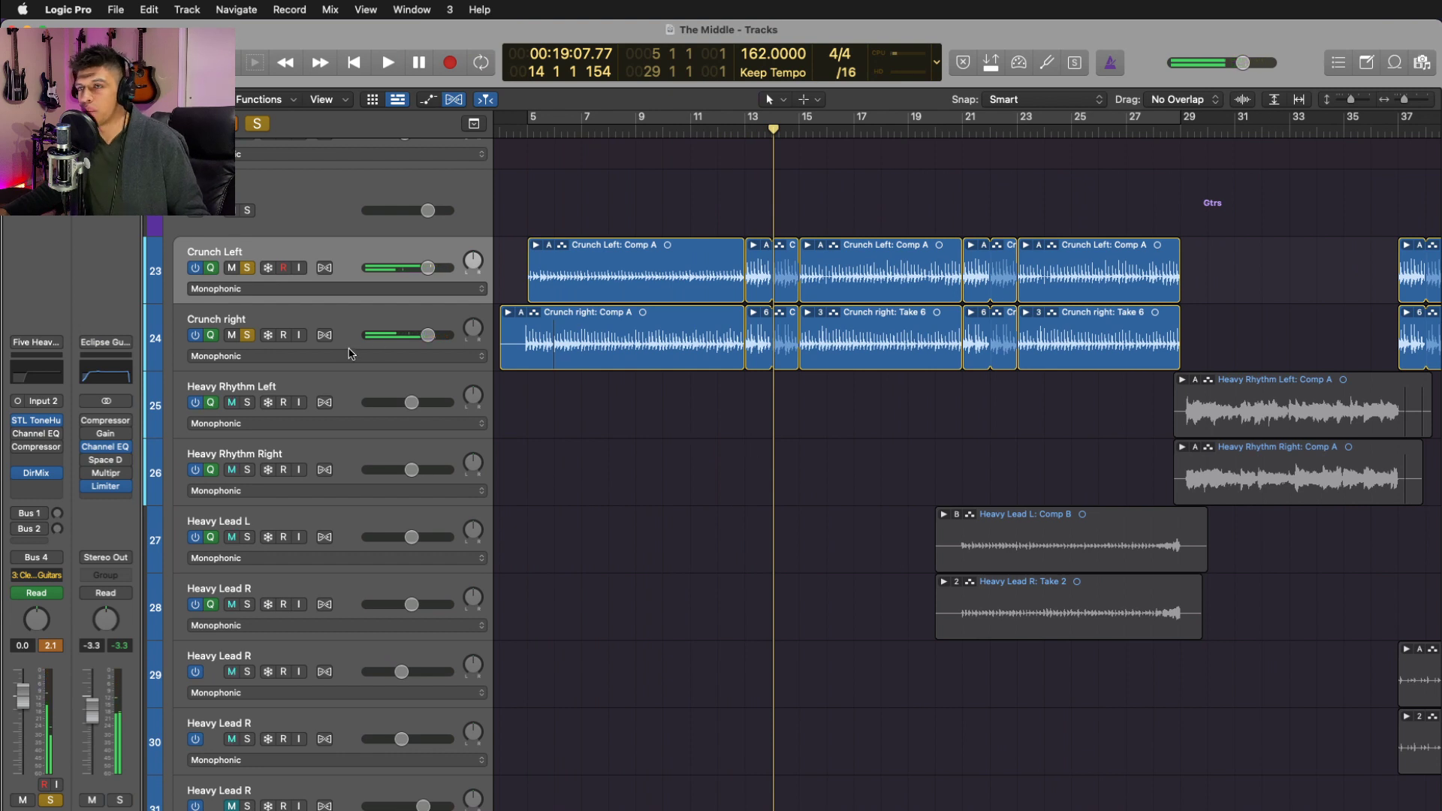
click(247, 268)
click(248, 335)
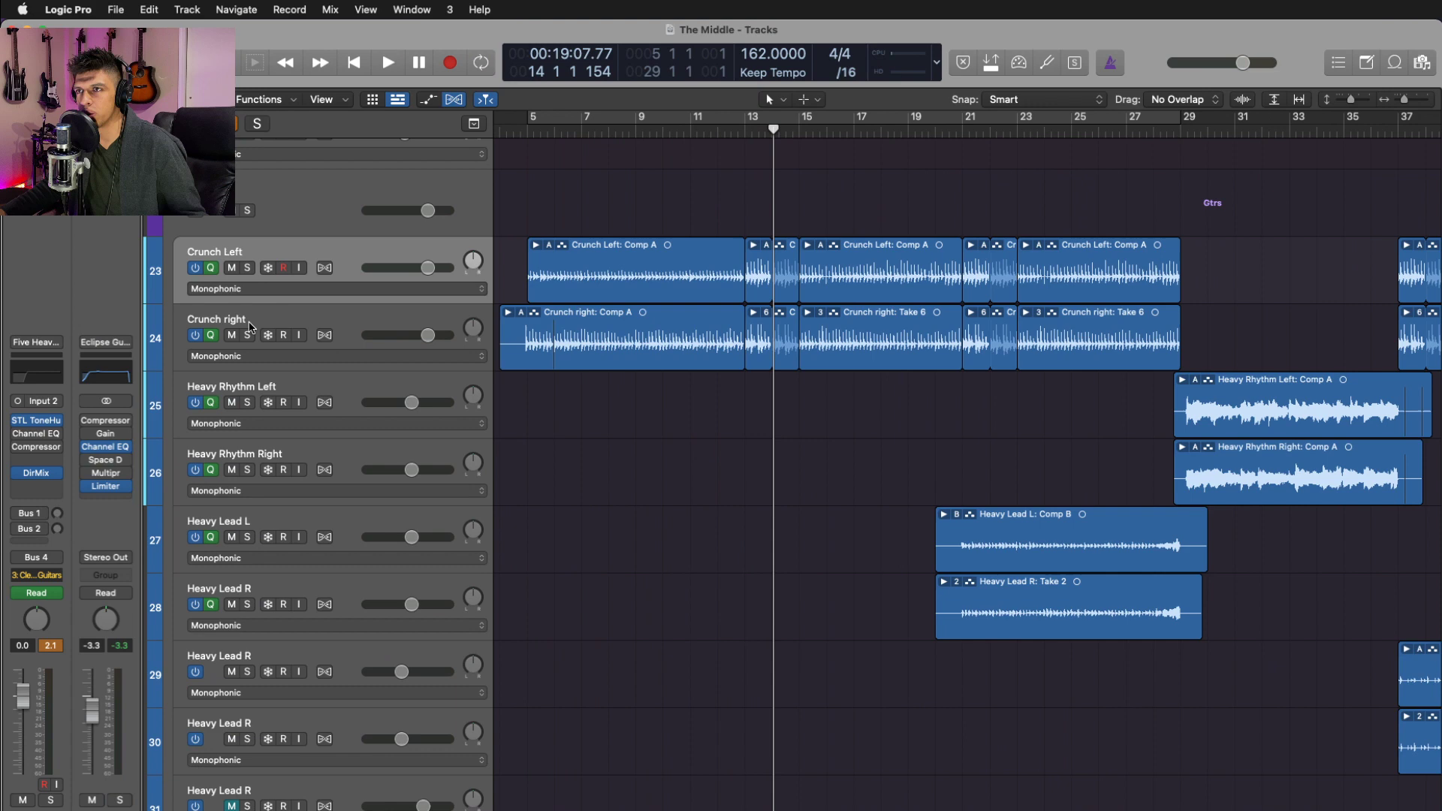
- Open Crunch Left's STL ToneHub, solo both Crunch tracks again, and play part of the cycled section
ctrl+alt+click(771, 418)
click(376, 261)
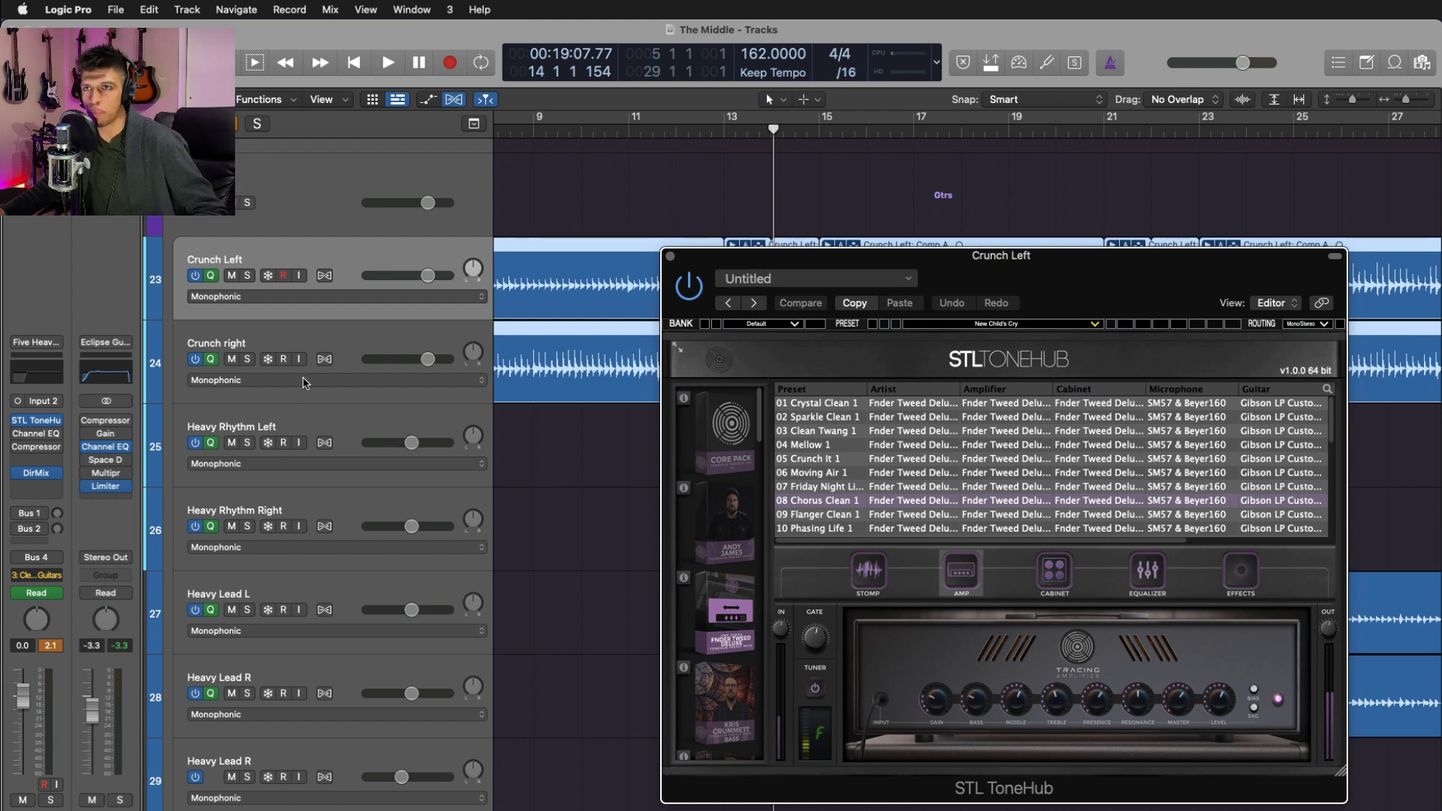
click(364, 340)
key(s)
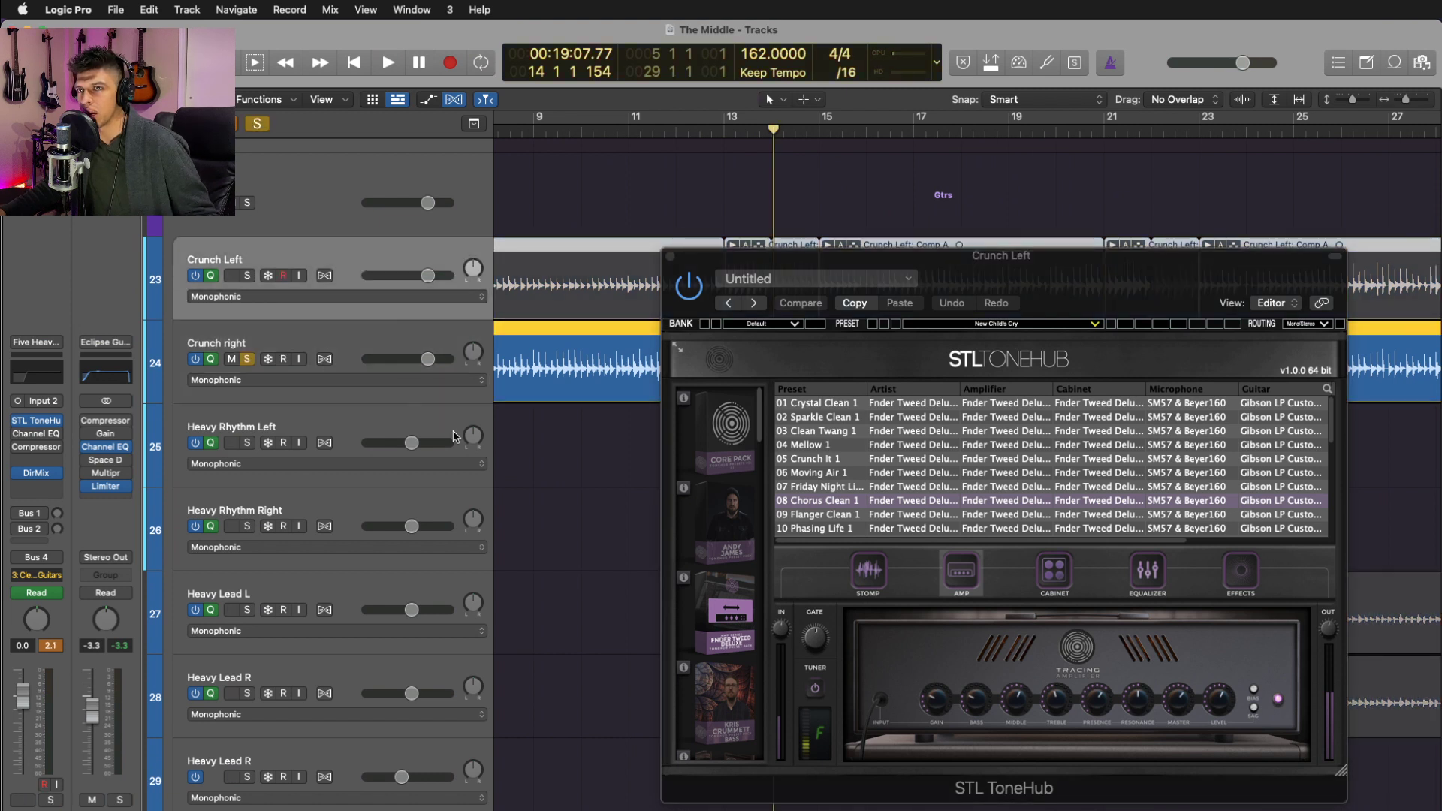
key(s)
key(space)
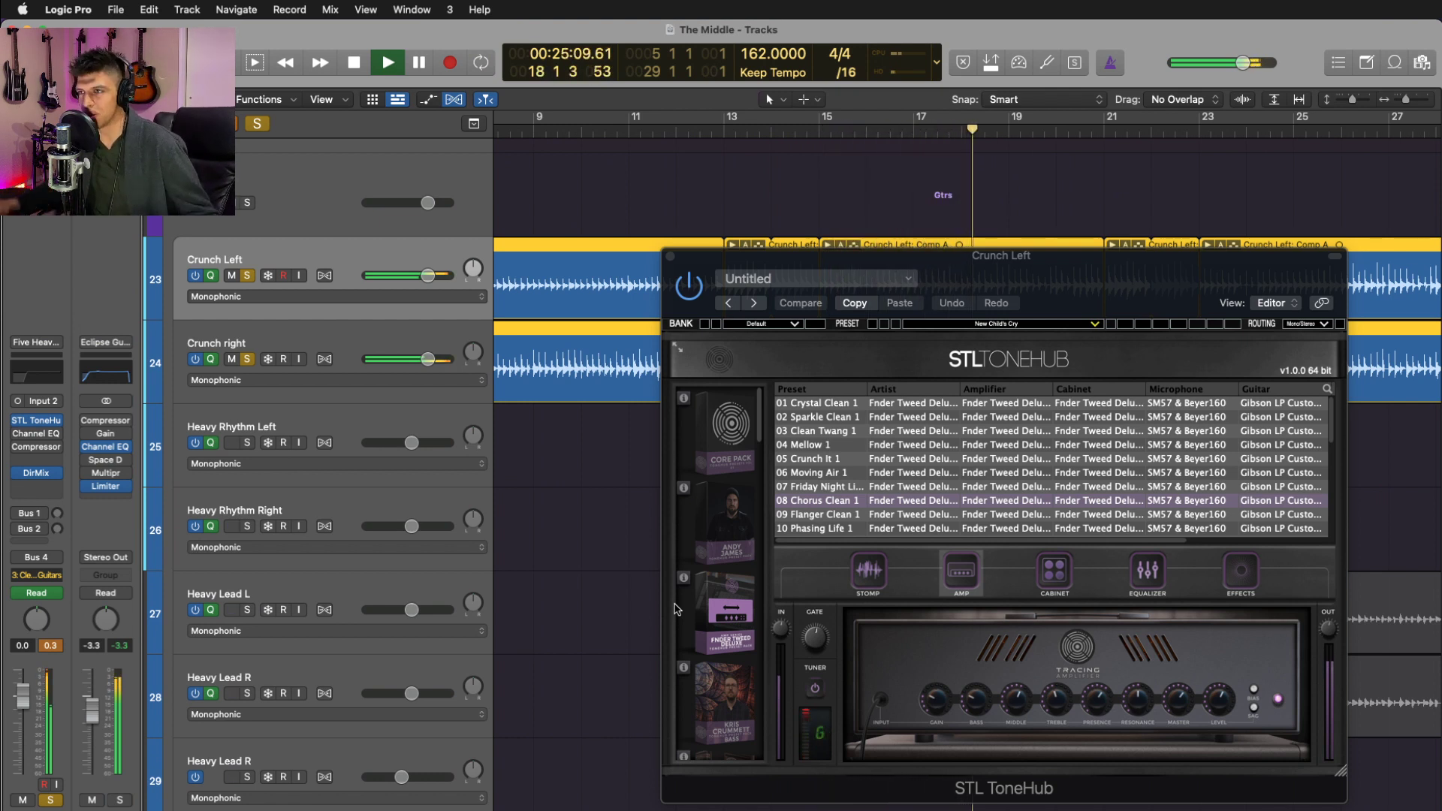
key(space)
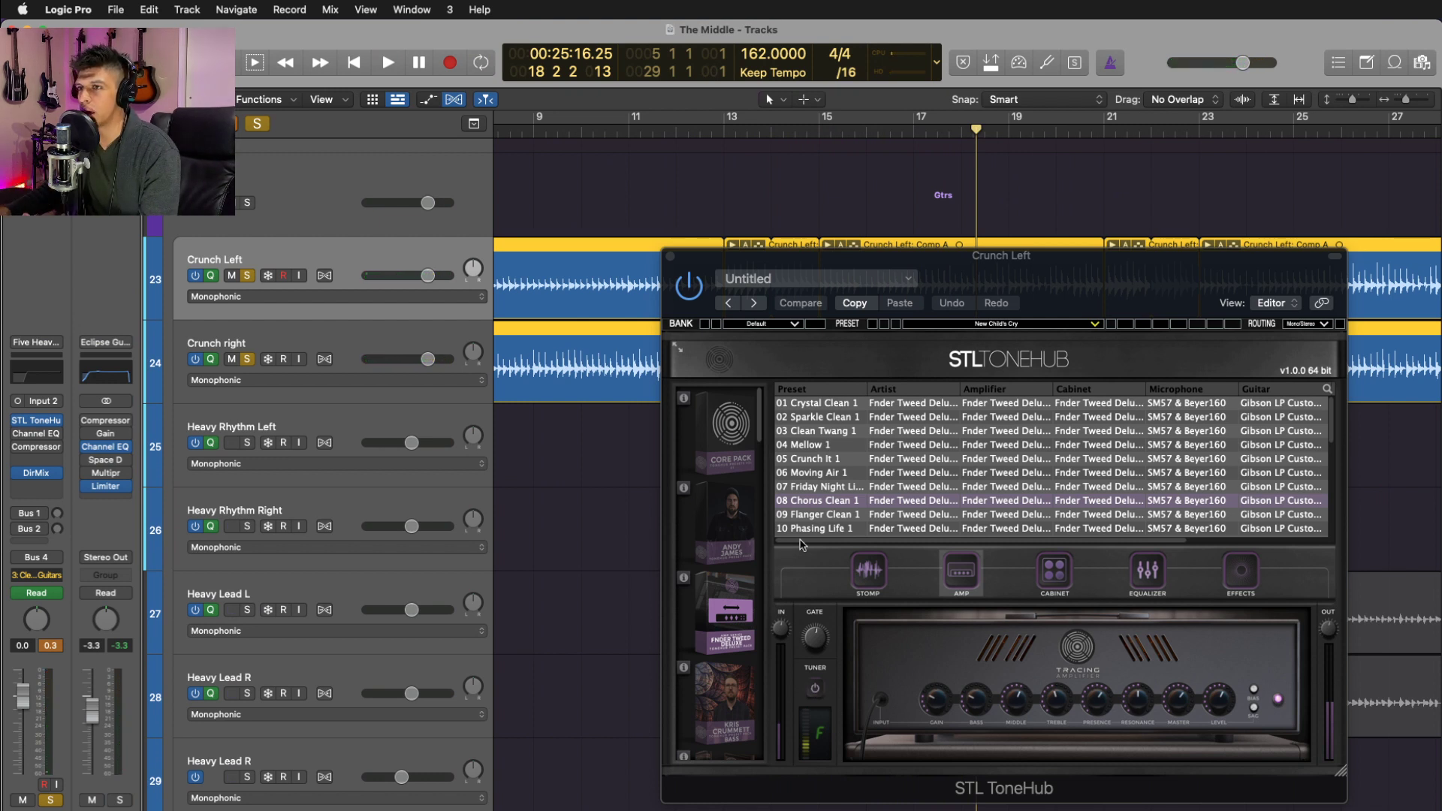
- Browse the Kris Crummett Bass, Andy James and Fnder Tweed Deluxe packs in Crunch Left's ToneHub and close the plug-in
click(734, 687)
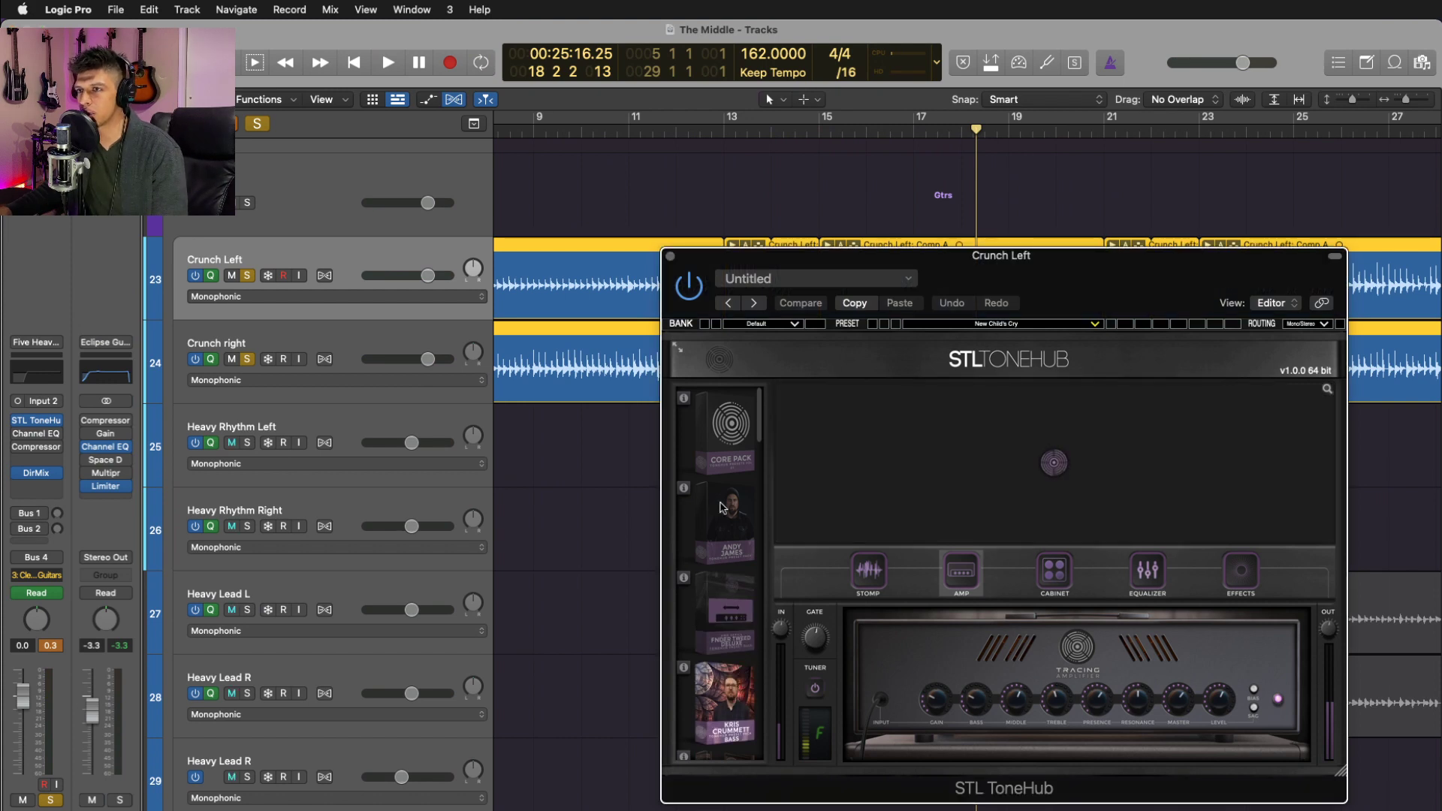
click(732, 546)
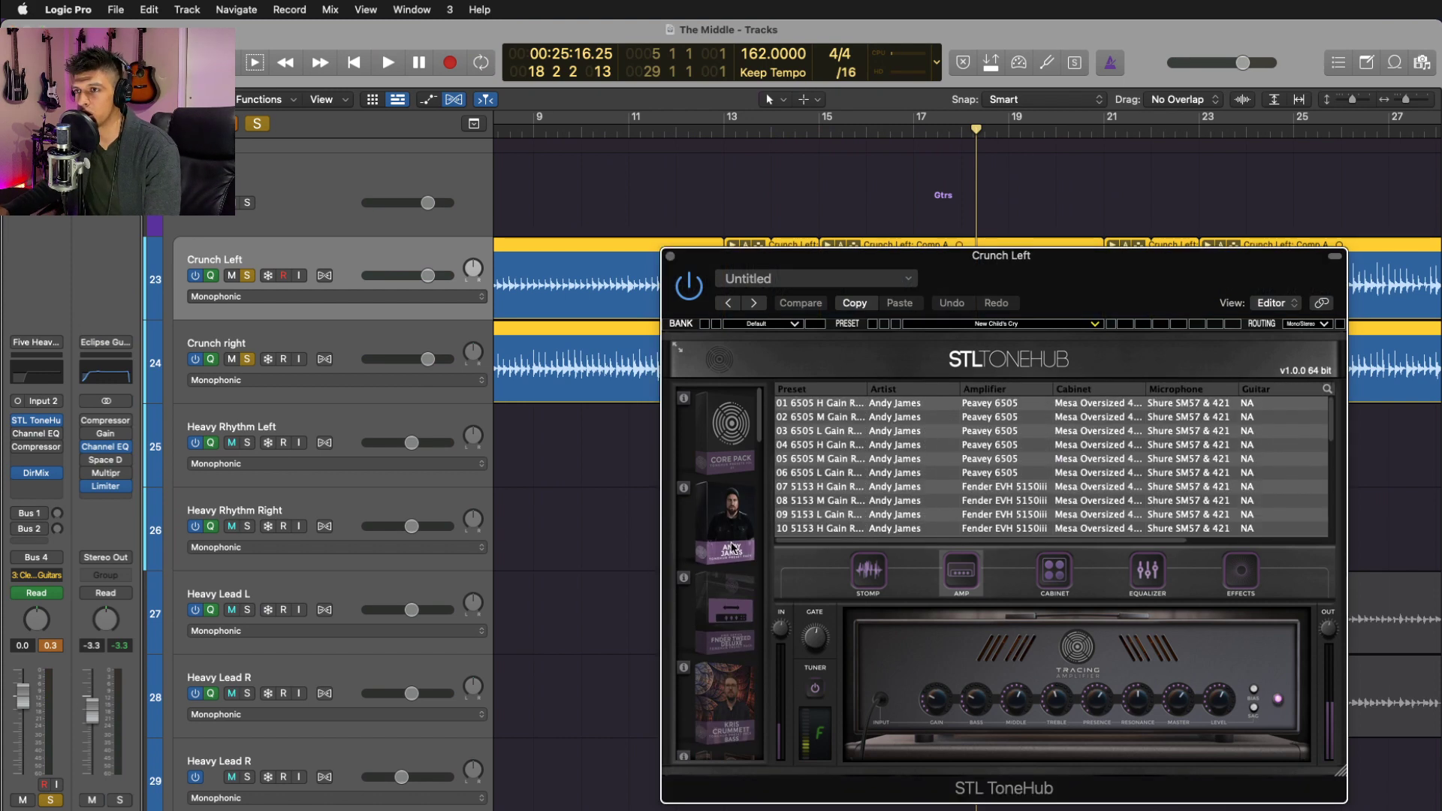
click(734, 595)
scroll(745, 579, down, 5)
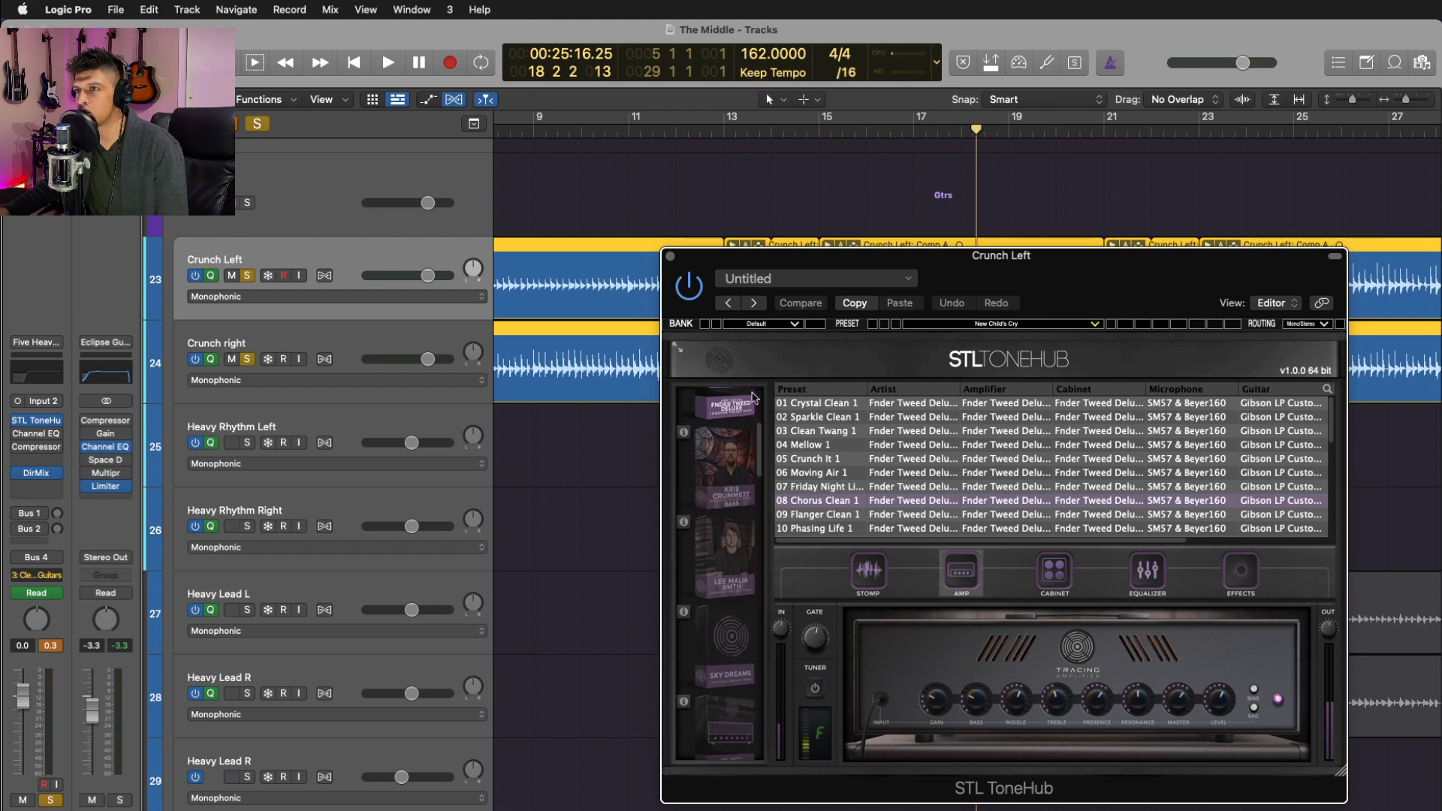
scroll(757, 558, up, 3)
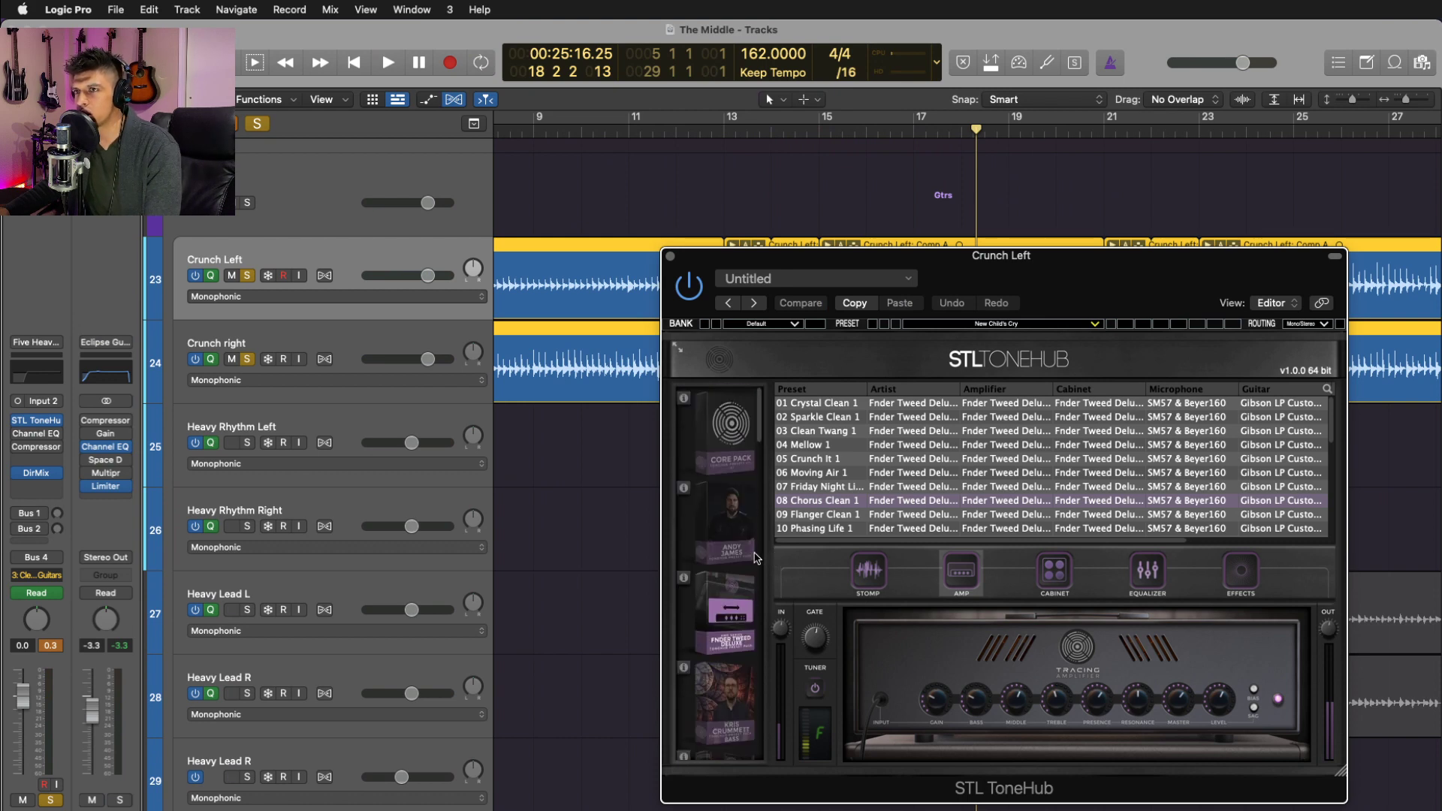
click(669, 256)
- Open Crunch right's STL ToneHub, view its amp and its delay and reverb effects, and close the plug-in
key(Down)
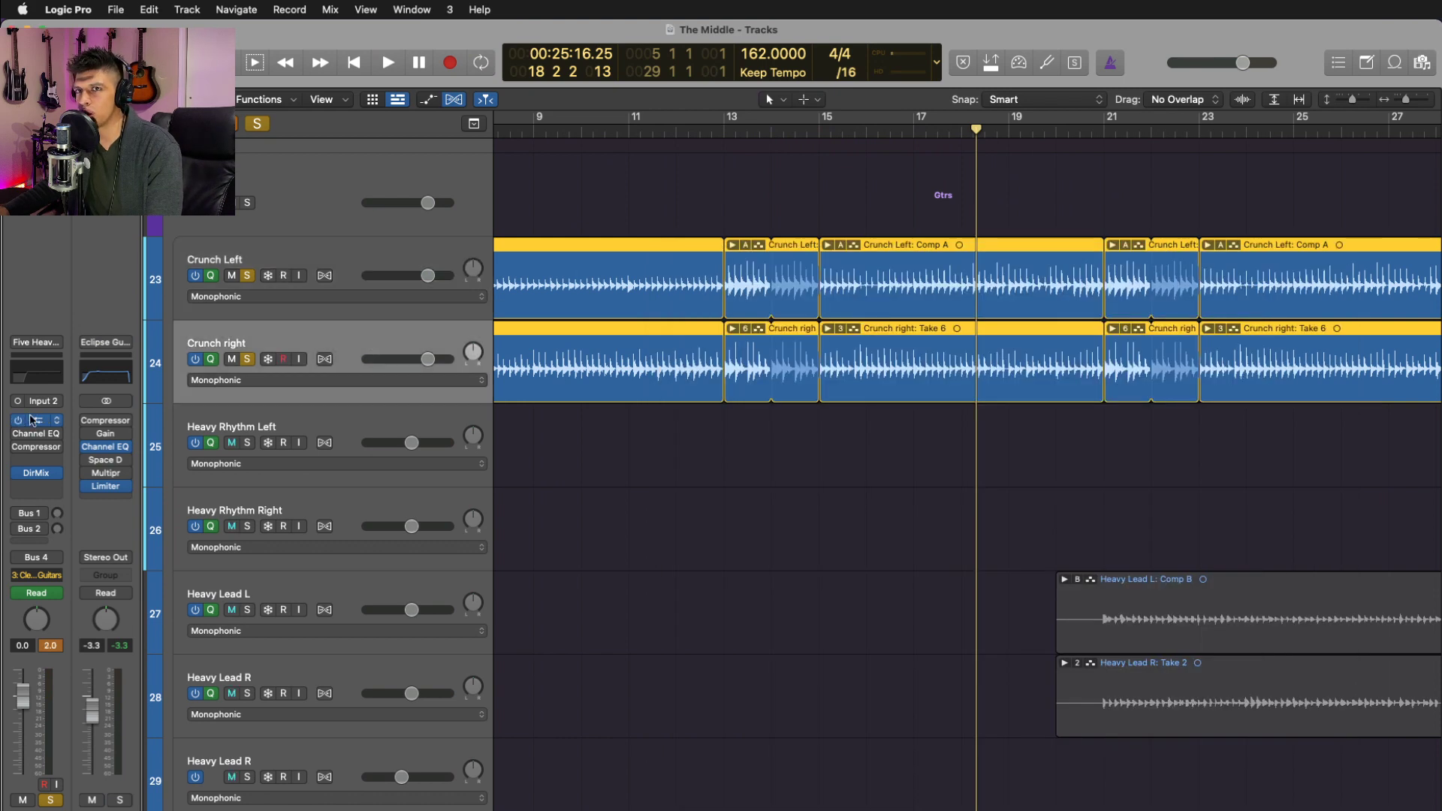
click(35, 422)
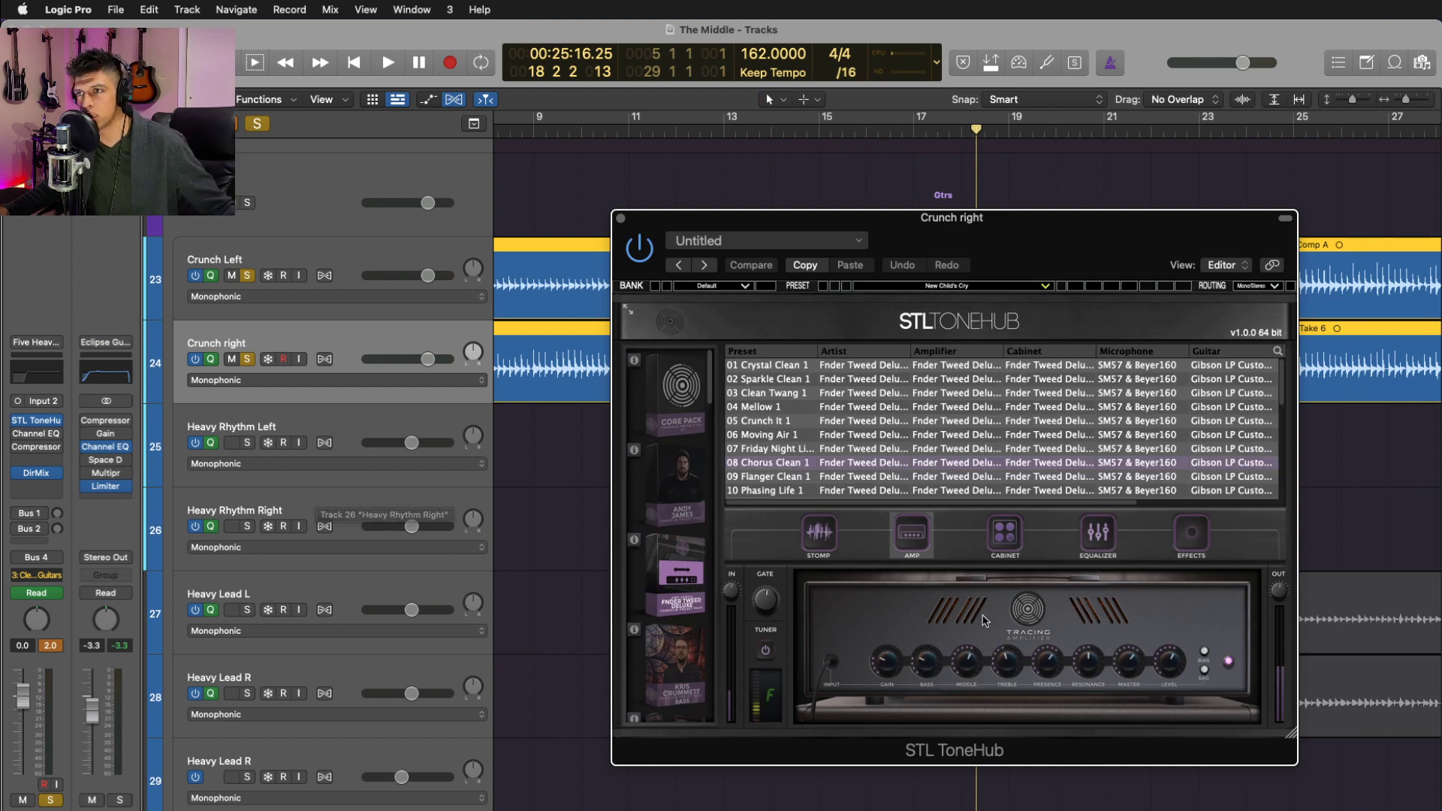
click(1191, 534)
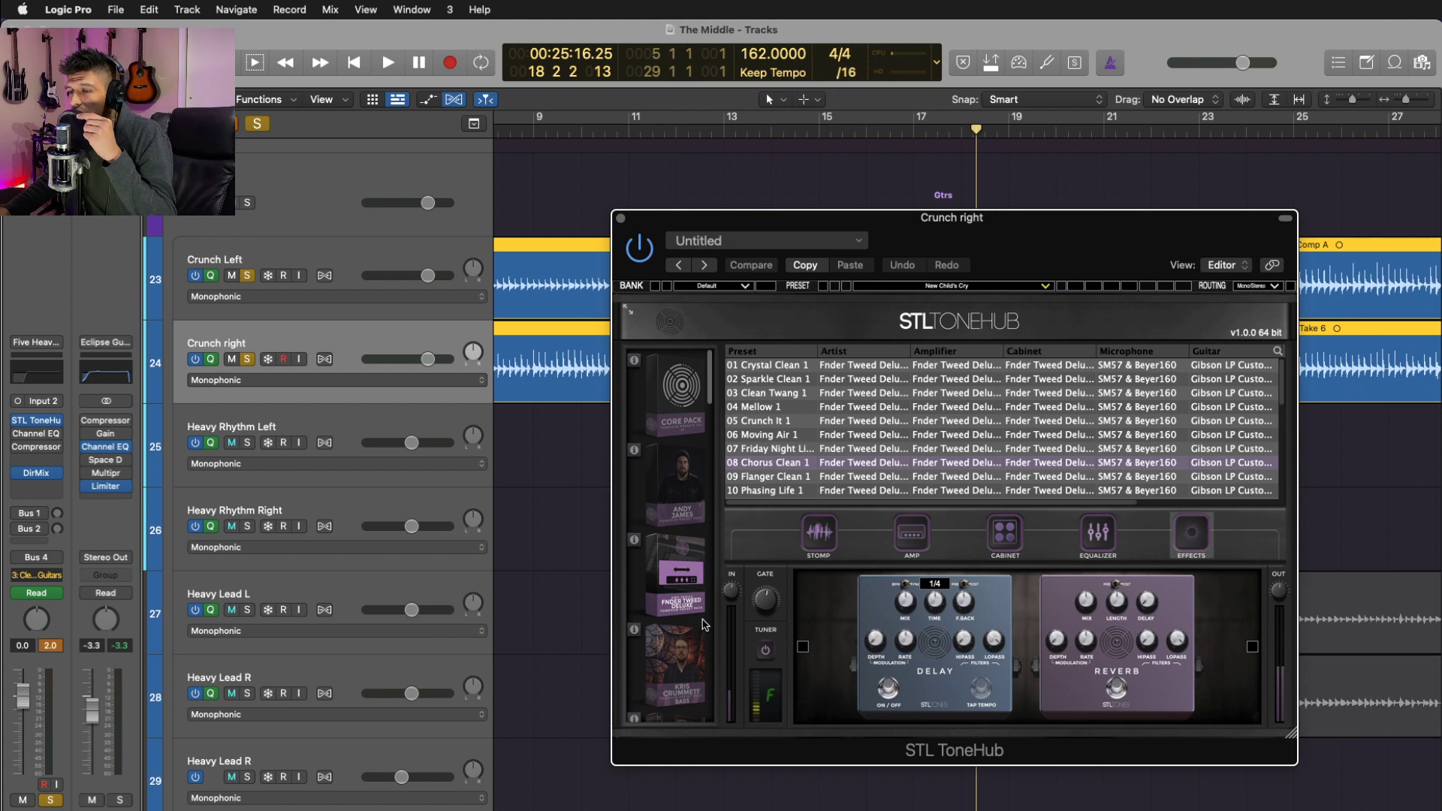
click(621, 219)
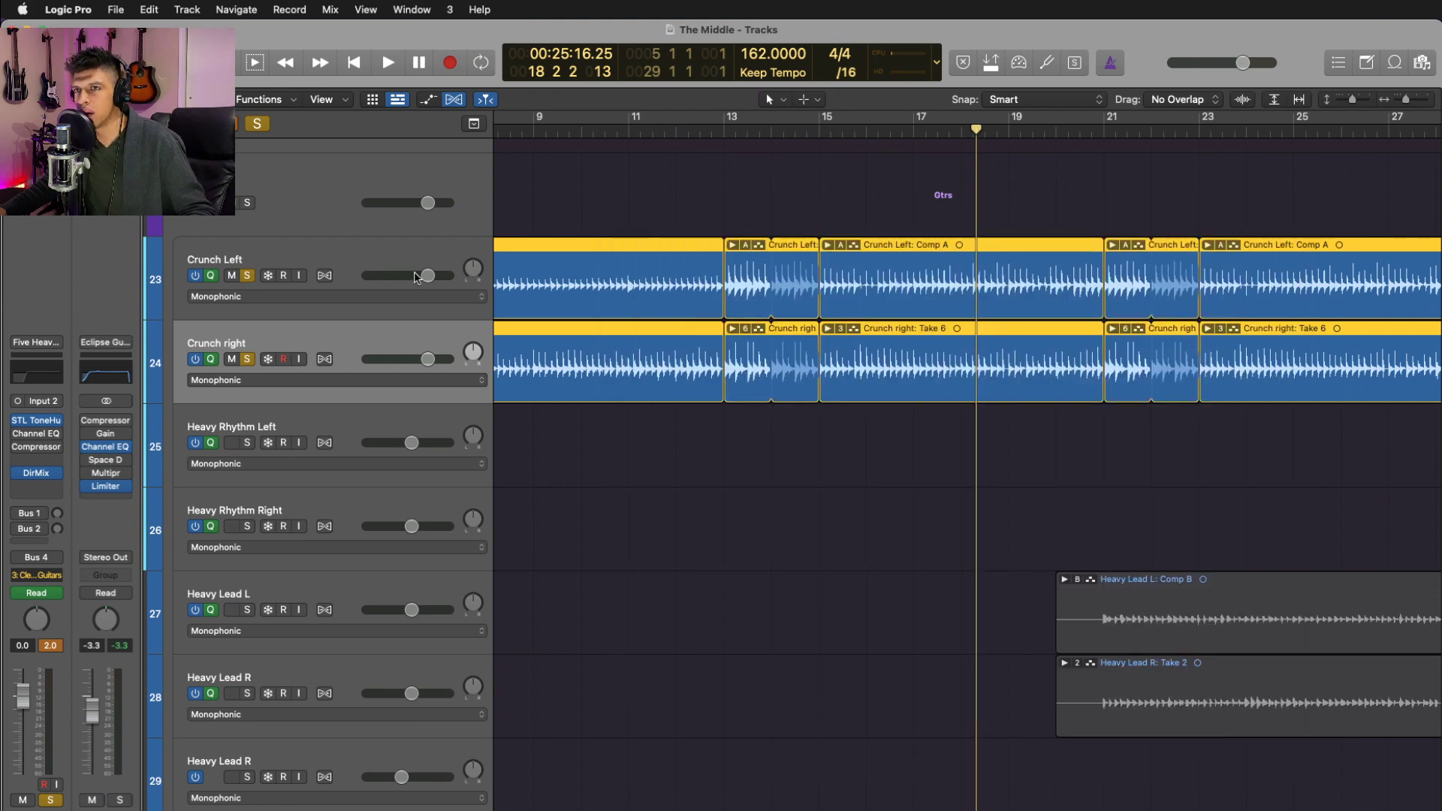
- Compare the Direction Mixer panning on Crunch Left and Crunch right and close the plug-in
click(342, 264)
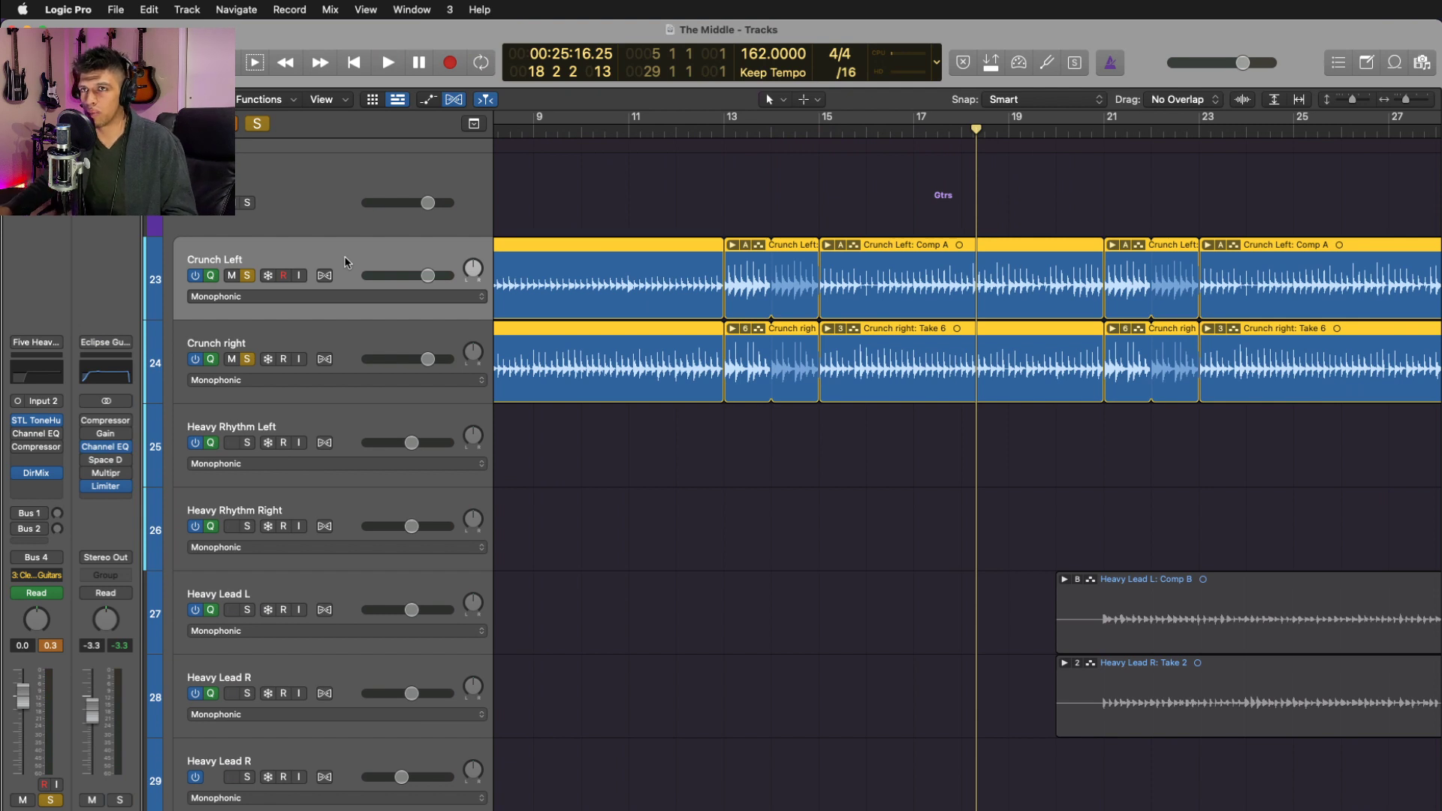
click(245, 343)
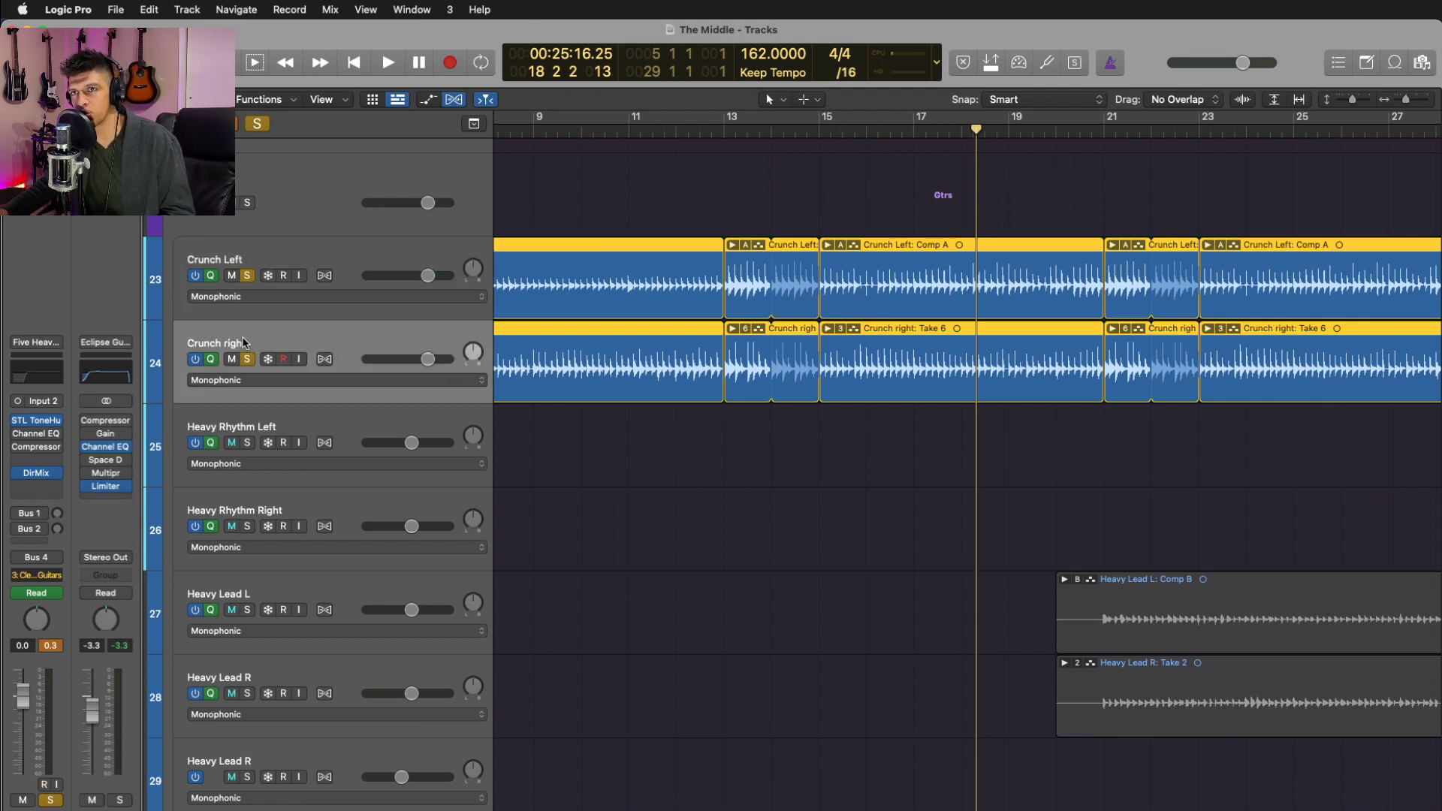
click(308, 304)
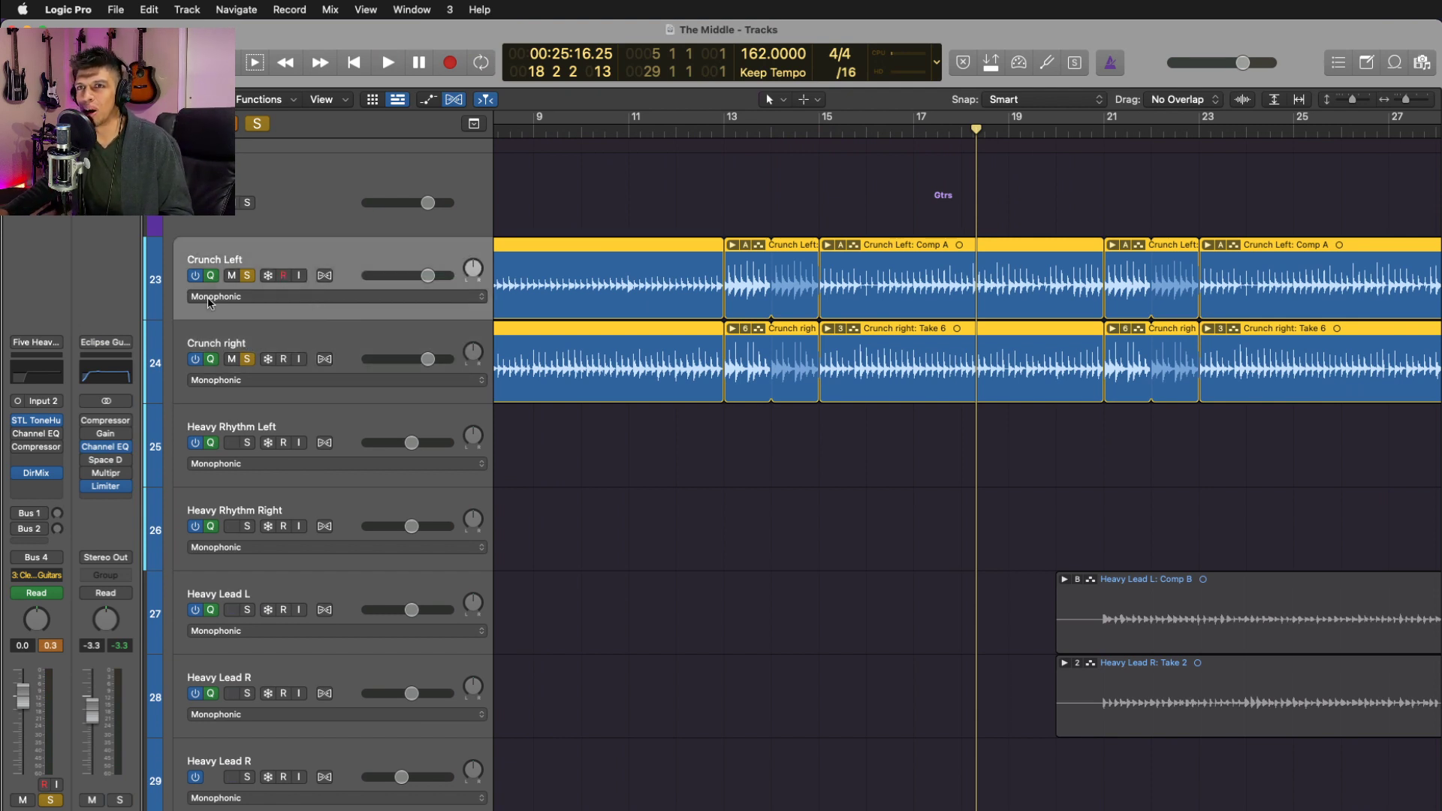
click(39, 474)
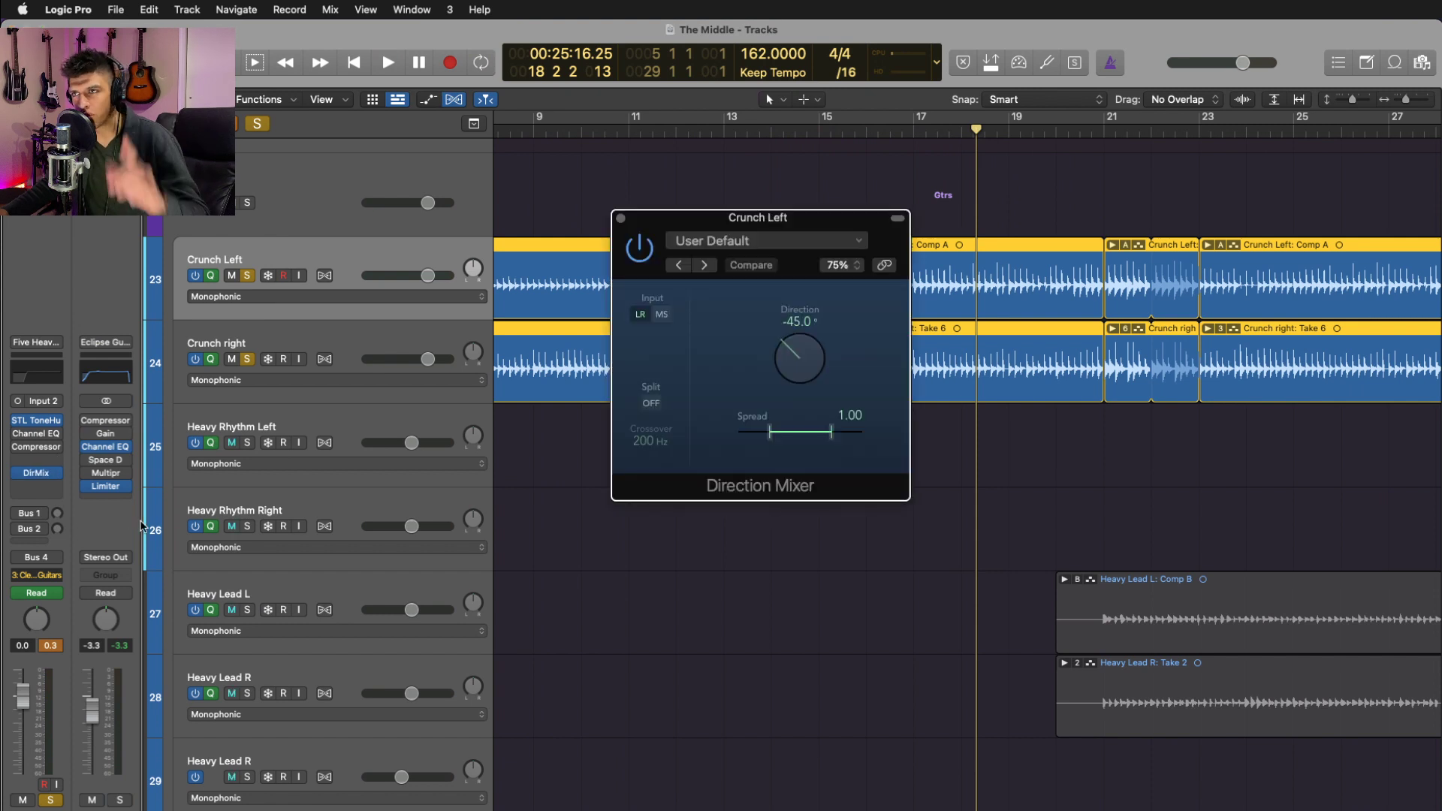
click(368, 391)
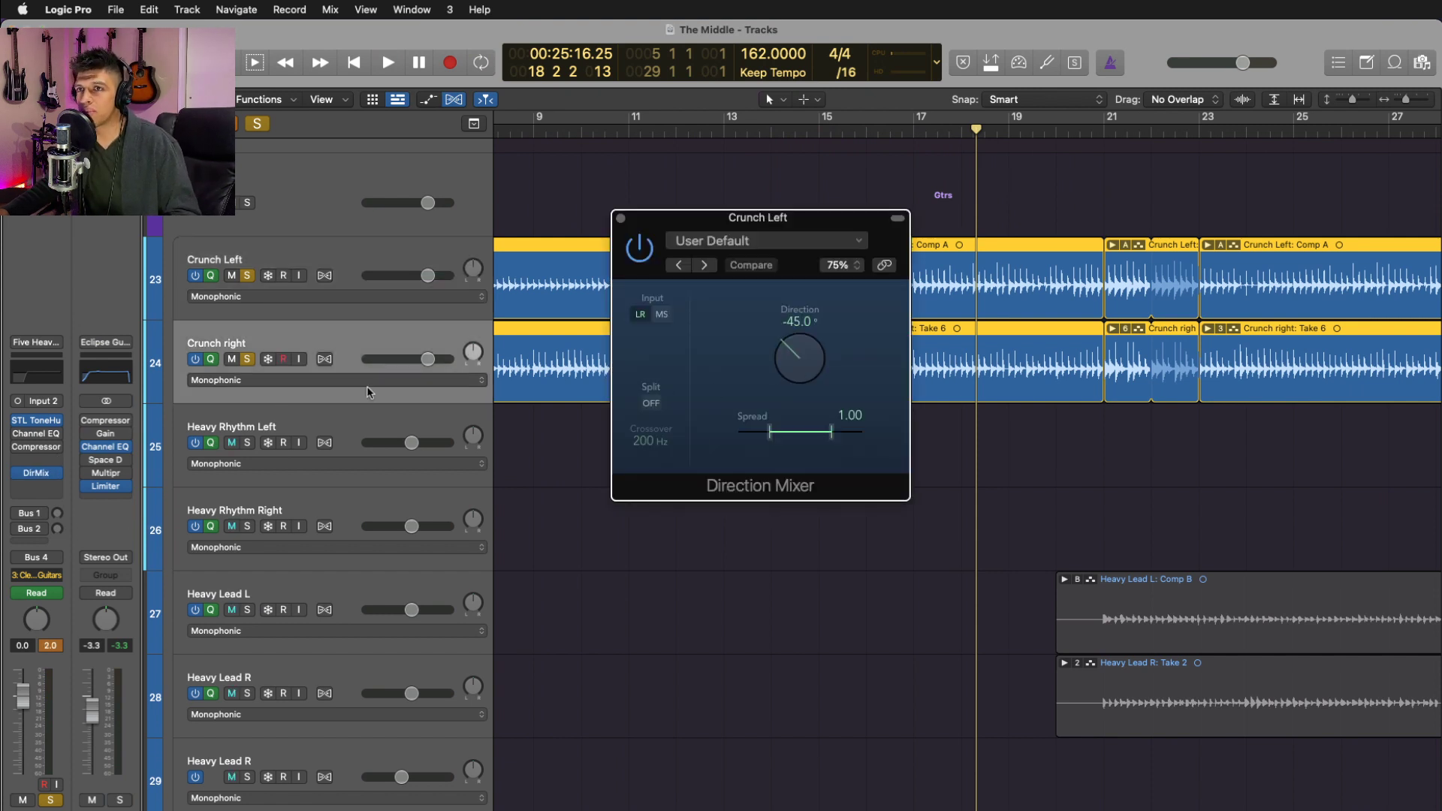
click(37, 474)
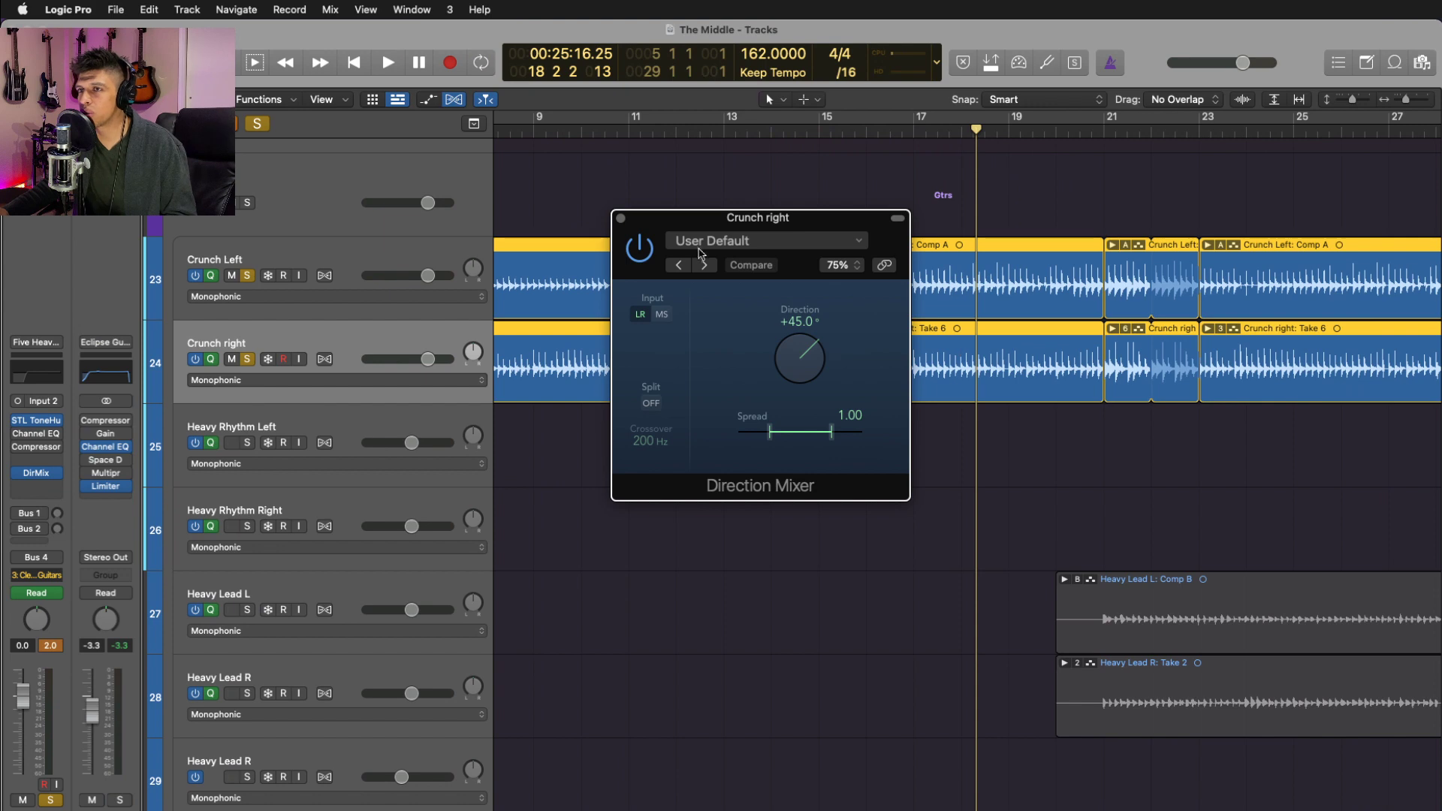
click(620, 220)
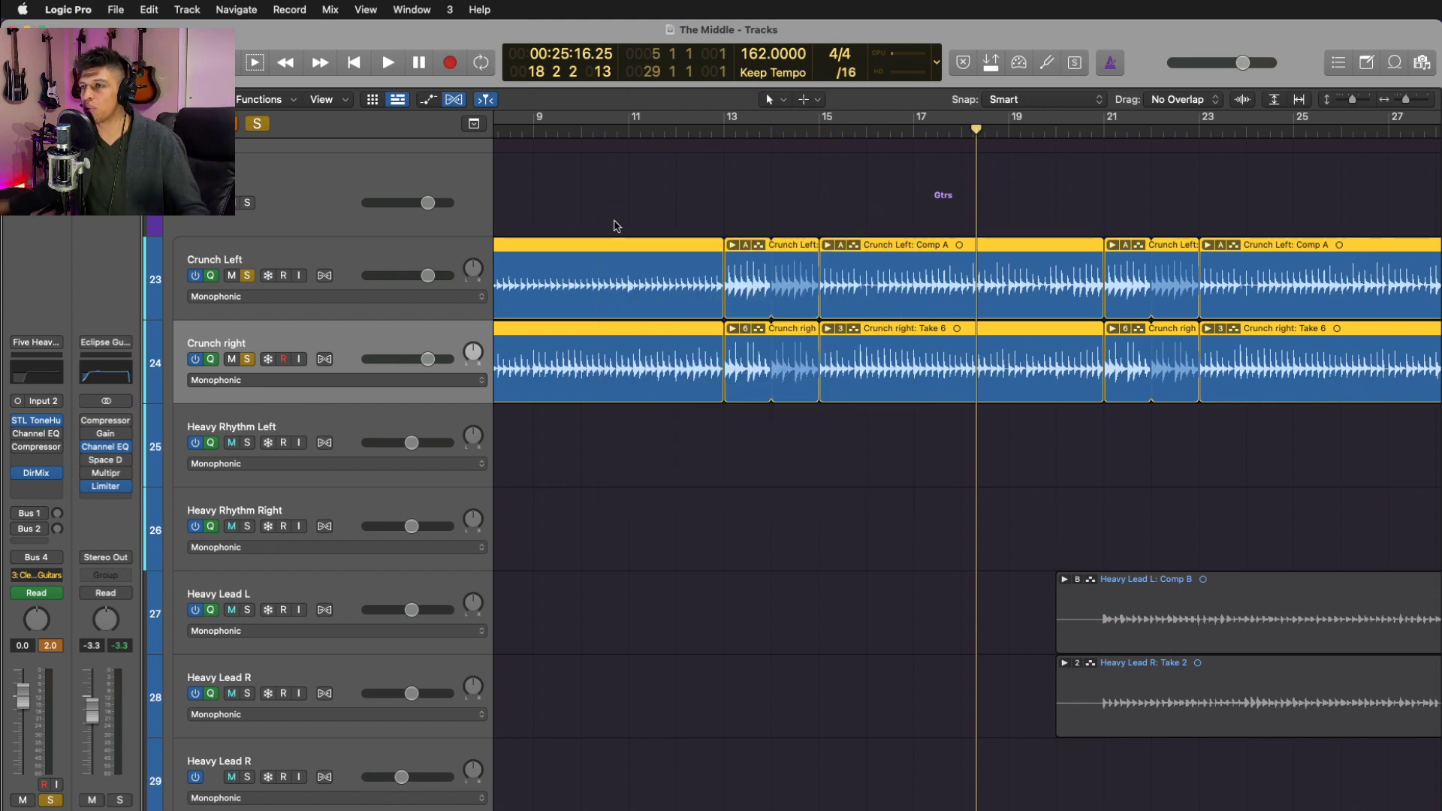
- Play on from bar 18 and add the Heavy Lead and Heavy Rhythm pairs to the soloed Crunch tracks, stopping past bar 31
key(space)
scroll(944, 460, up, 2)
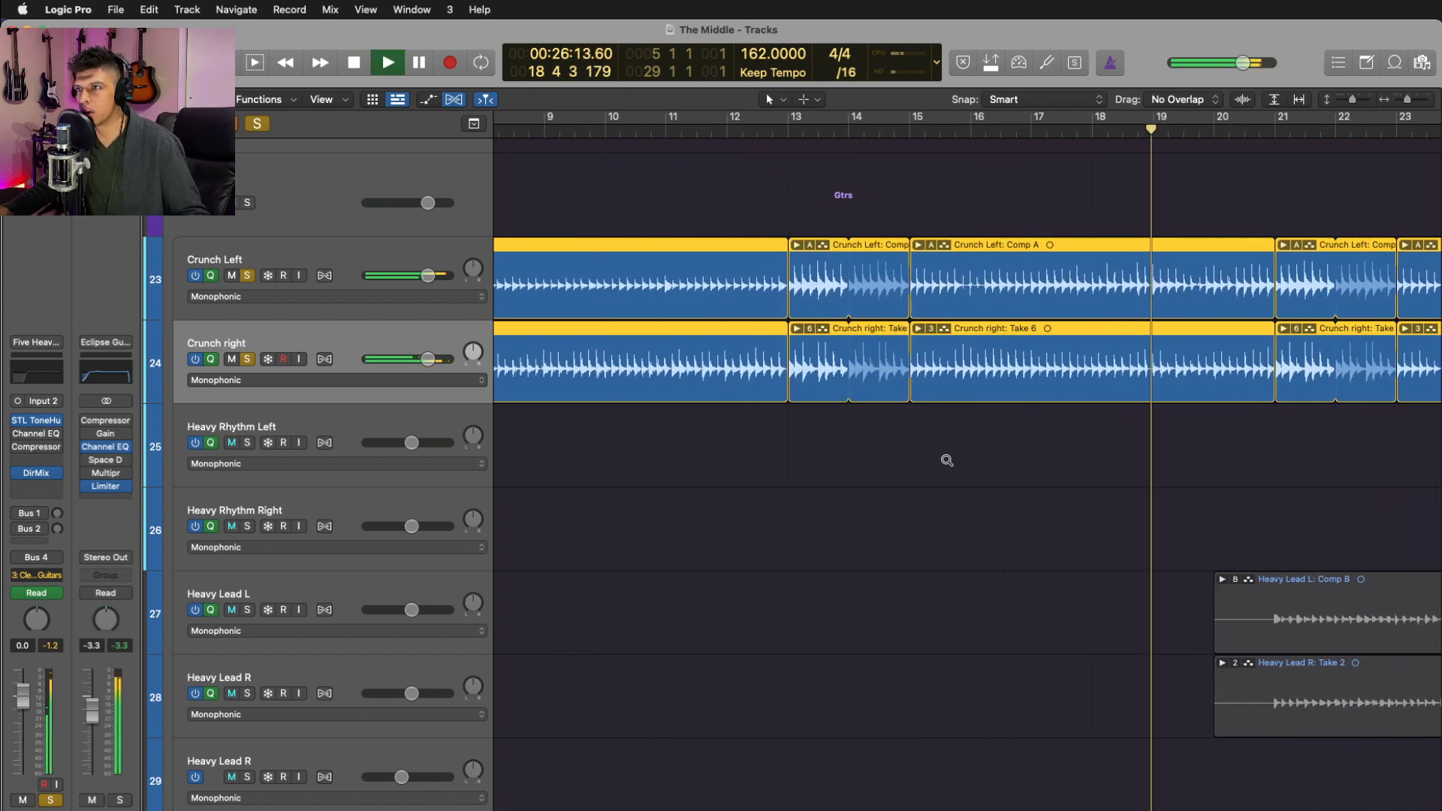
scroll(943, 461, right, 5)
click(383, 593)
shift+click(363, 674)
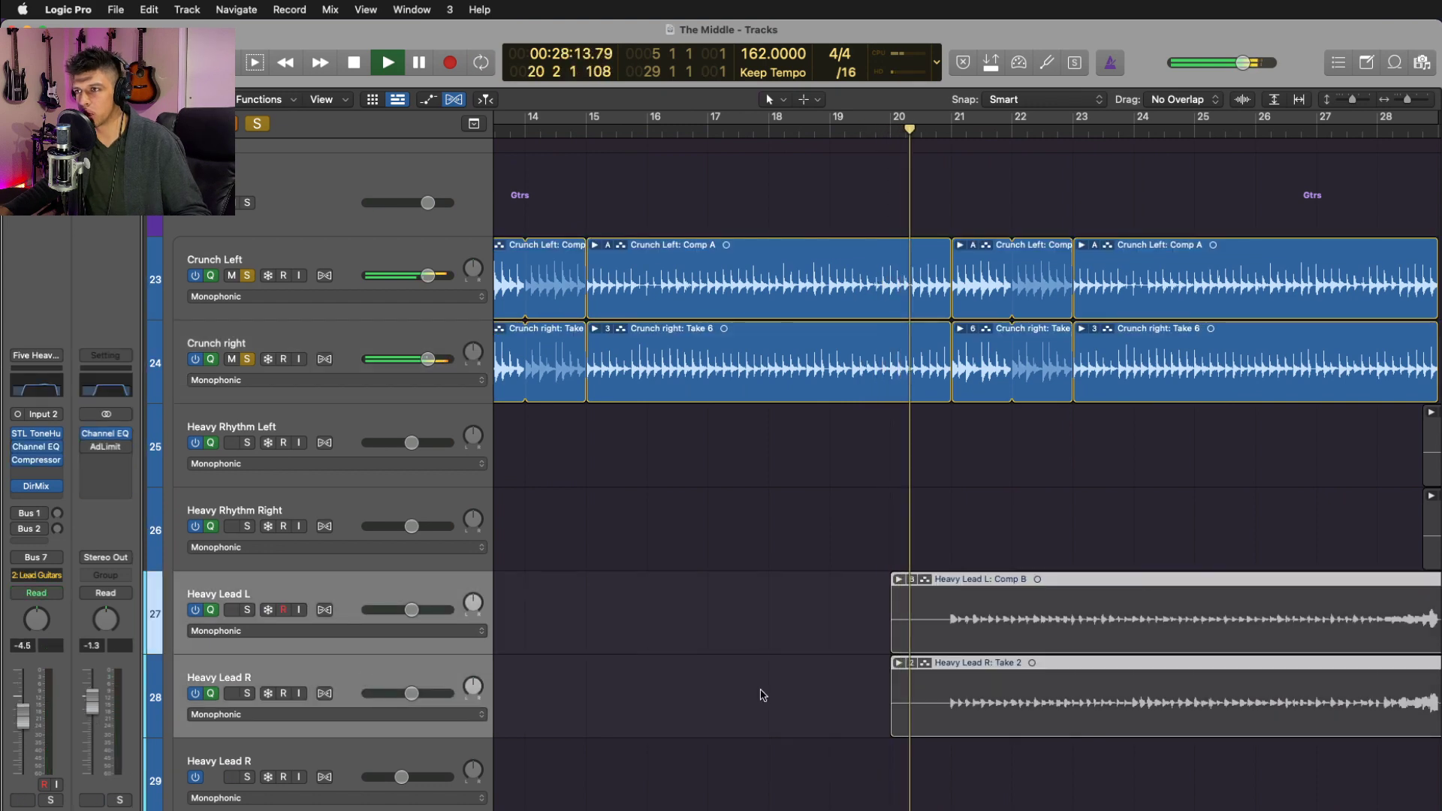
key(s)
scroll(841, 694, right, 3)
click(839, 760)
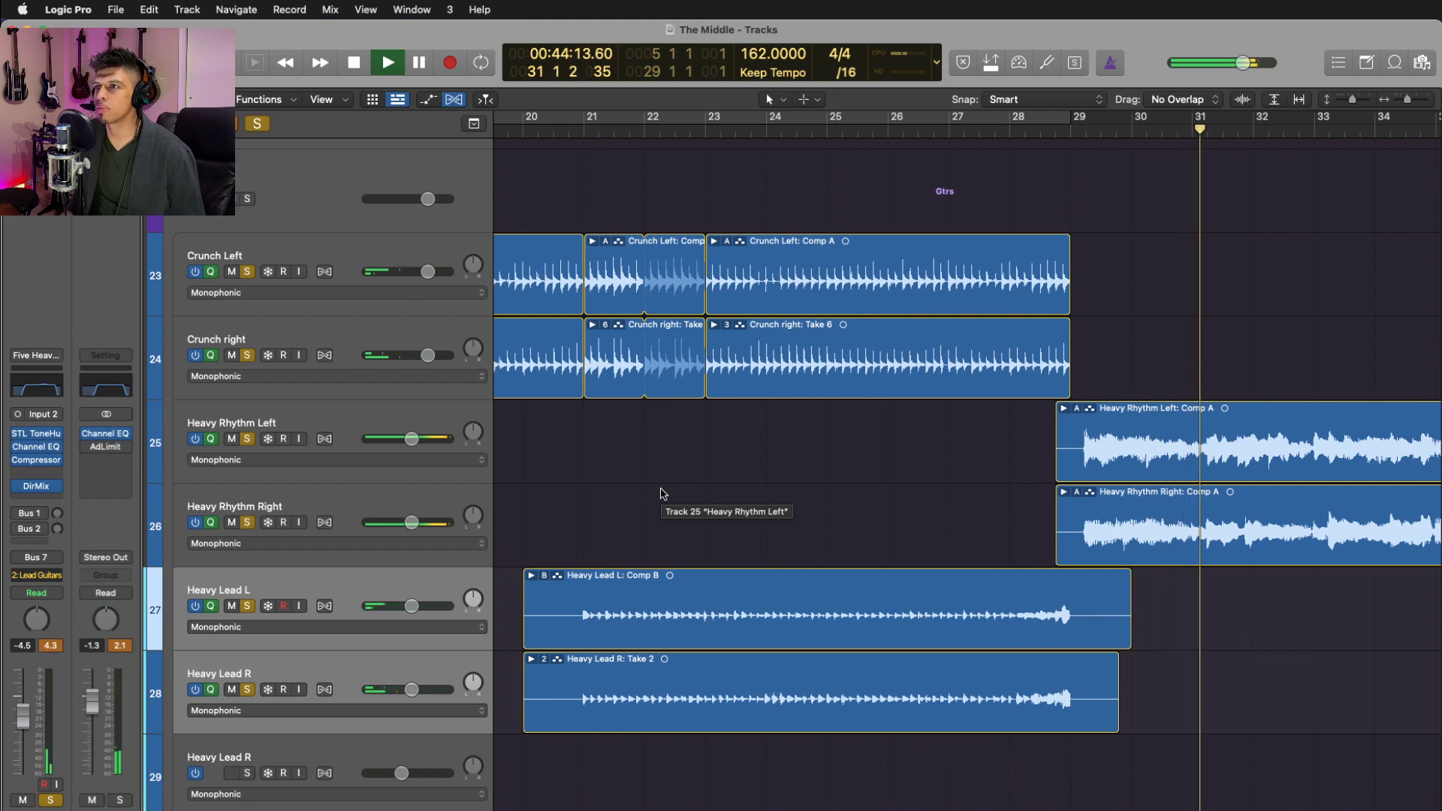
key(space)
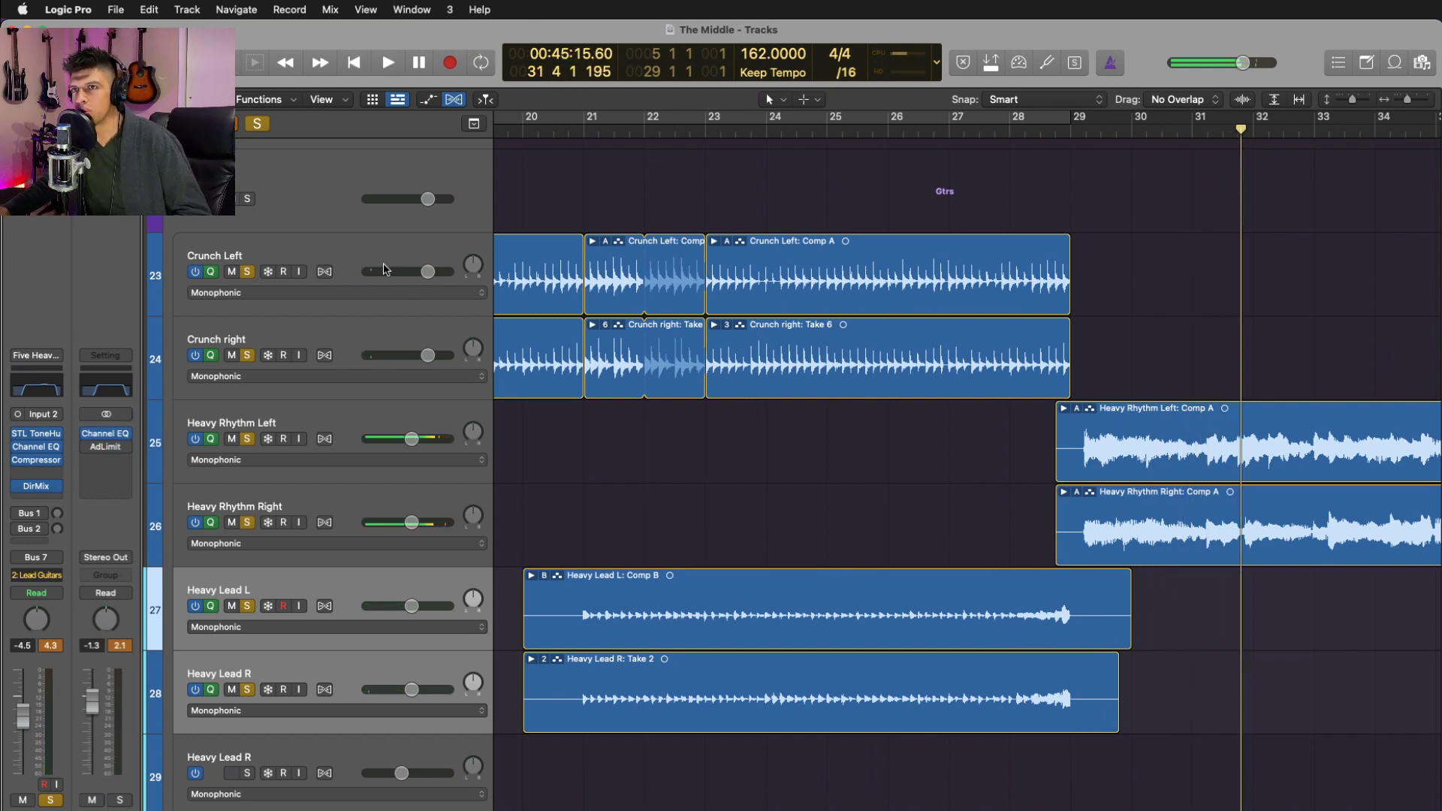
- Step back and forth through the Crunch, Heavy Rhythm and Heavy Lead tracks to compare their channel strips and output routing
click(380, 270)
key(Down)
key(Down)
key(Down)
key(Down)
key(Down)
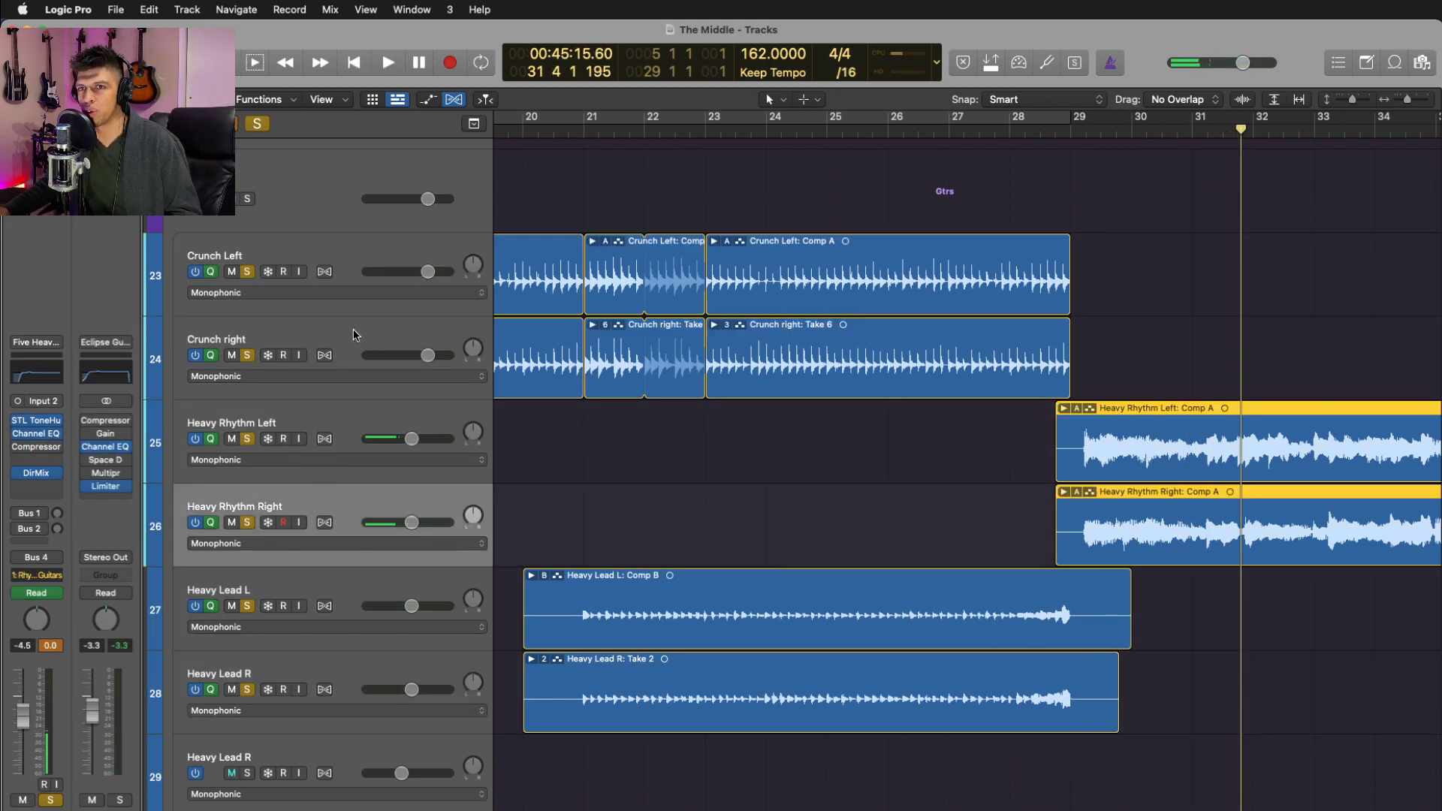
key(Up)
key(Up)
key(Up)
key(Up)
key(Up)
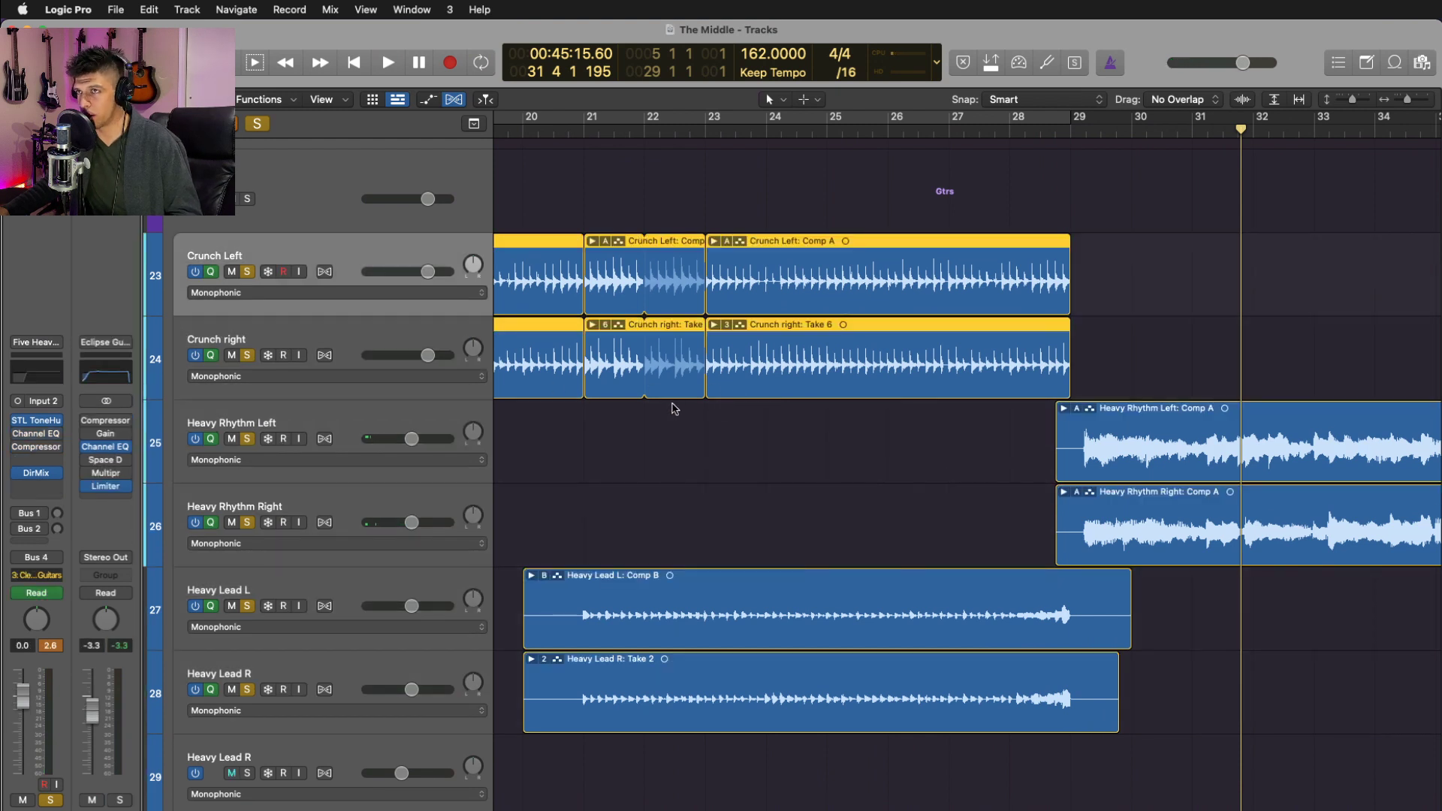
key(Down)
key(Down)
key(Down)
key(Up)
key(Up)
key(Down)
key(Down)
key(Down)
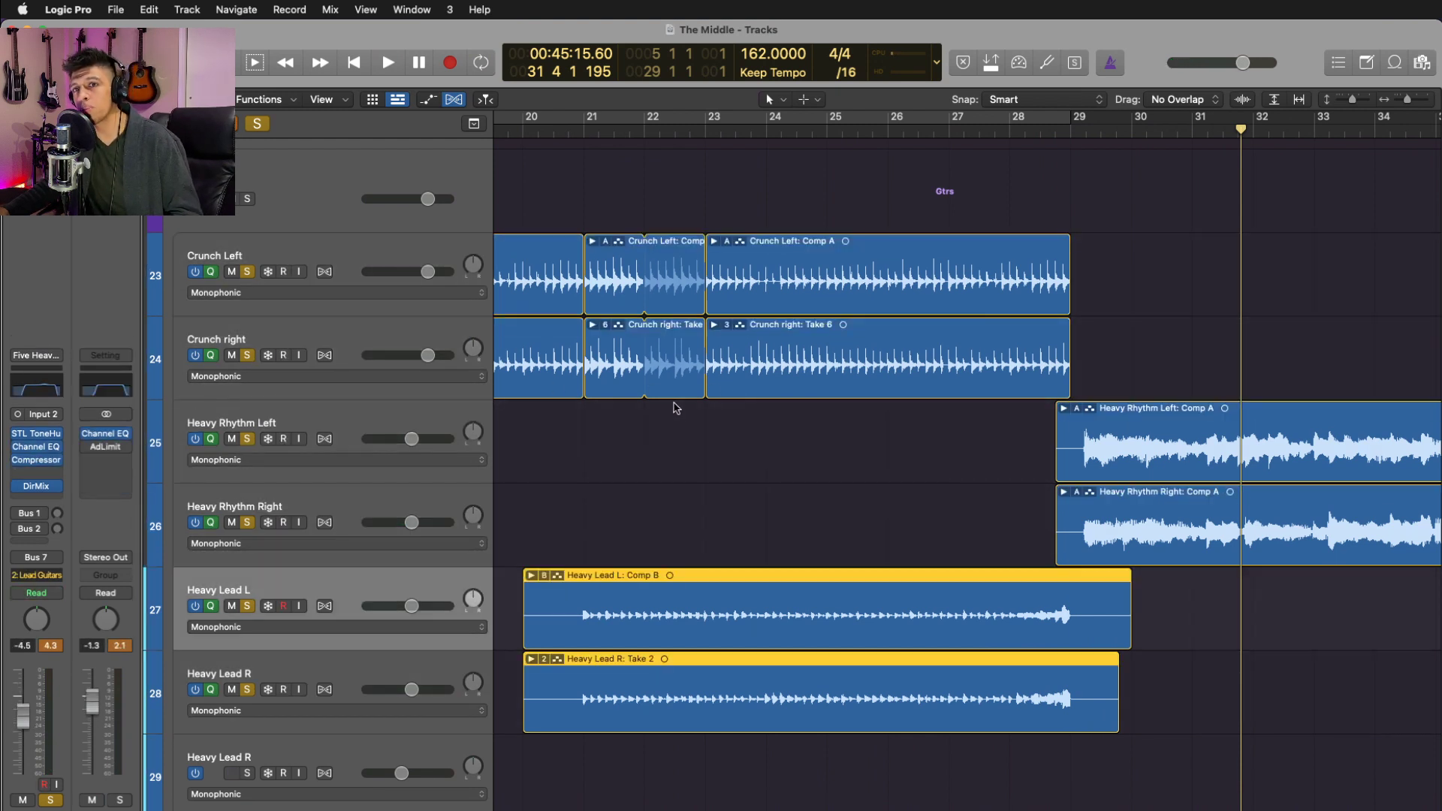
key(Down)
key(Up)
key(Up)
key(Up)
key(Up)
key(Up)
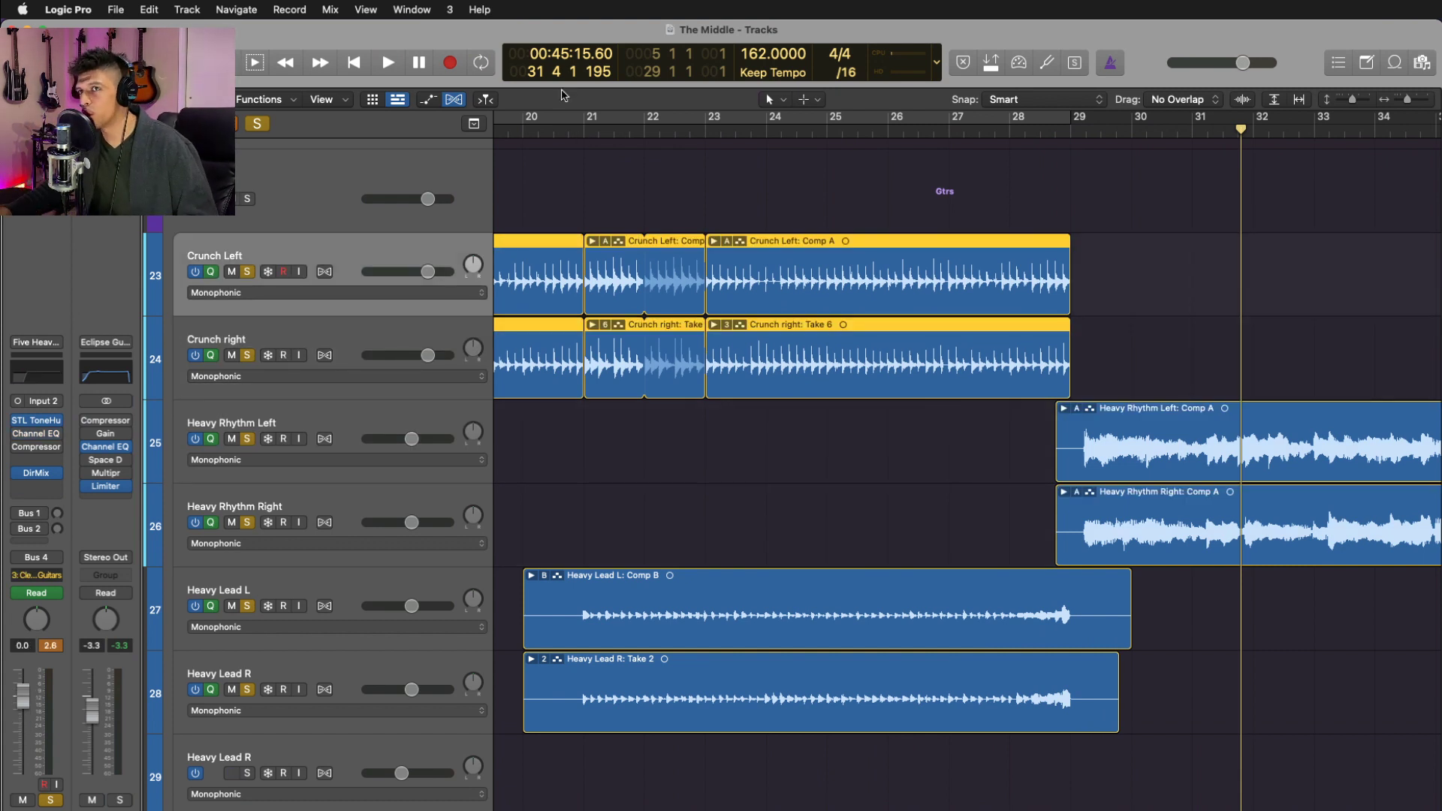
- Place the playhead at bar 21, check Crunch Left's output choices, and view the Heavy Guitars bus's Channel EQ before closing it
click(595, 134)
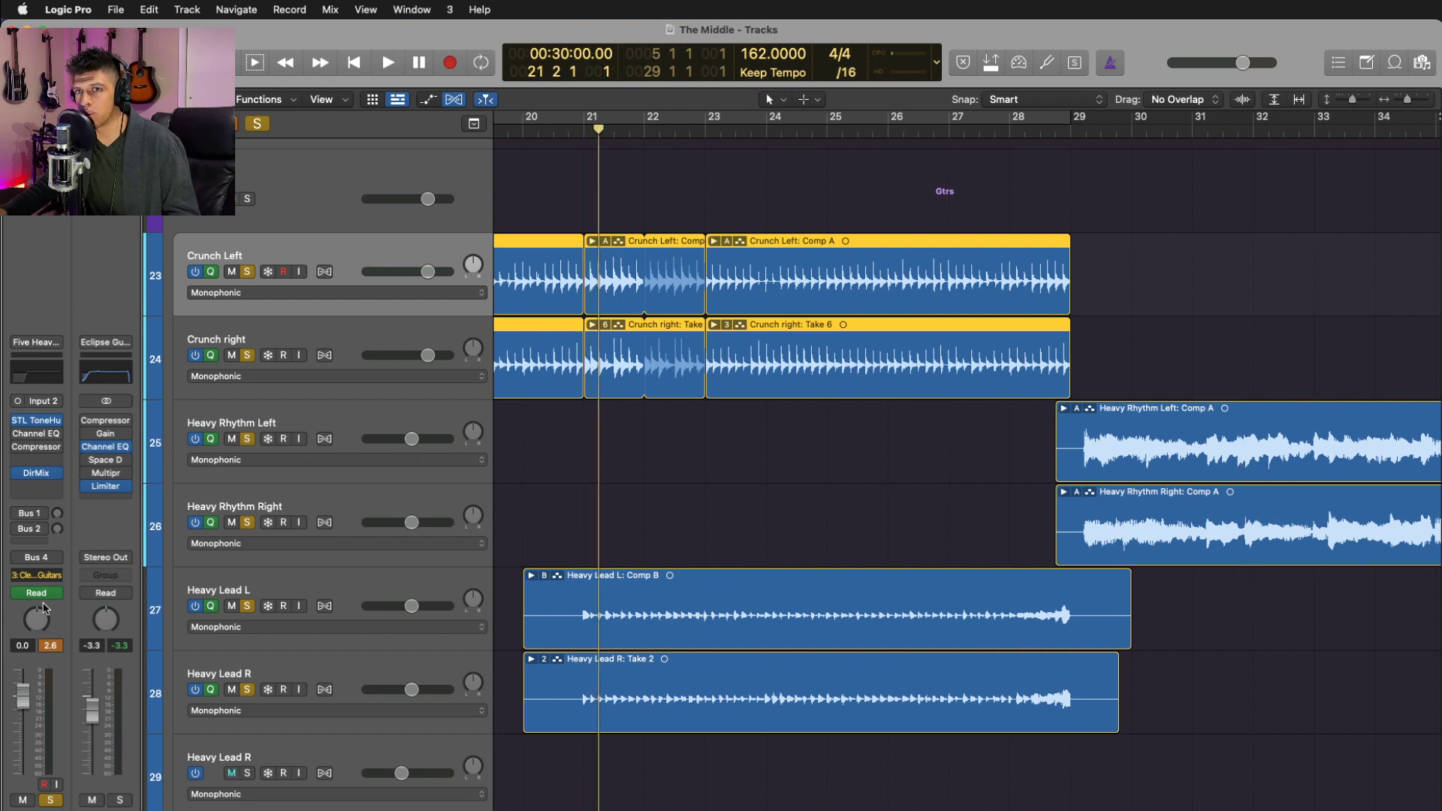
click(42, 563)
click(84, 242)
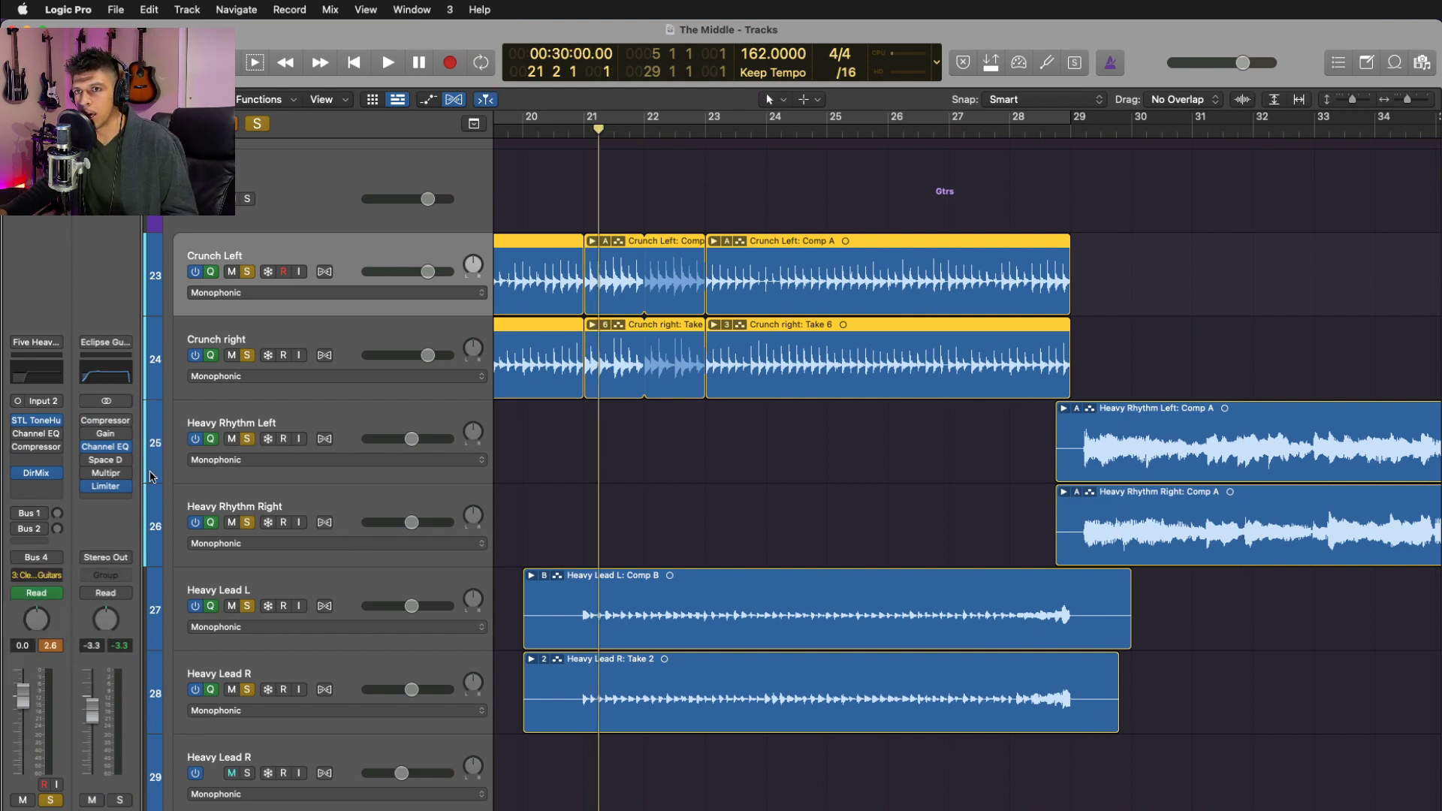
click(109, 378)
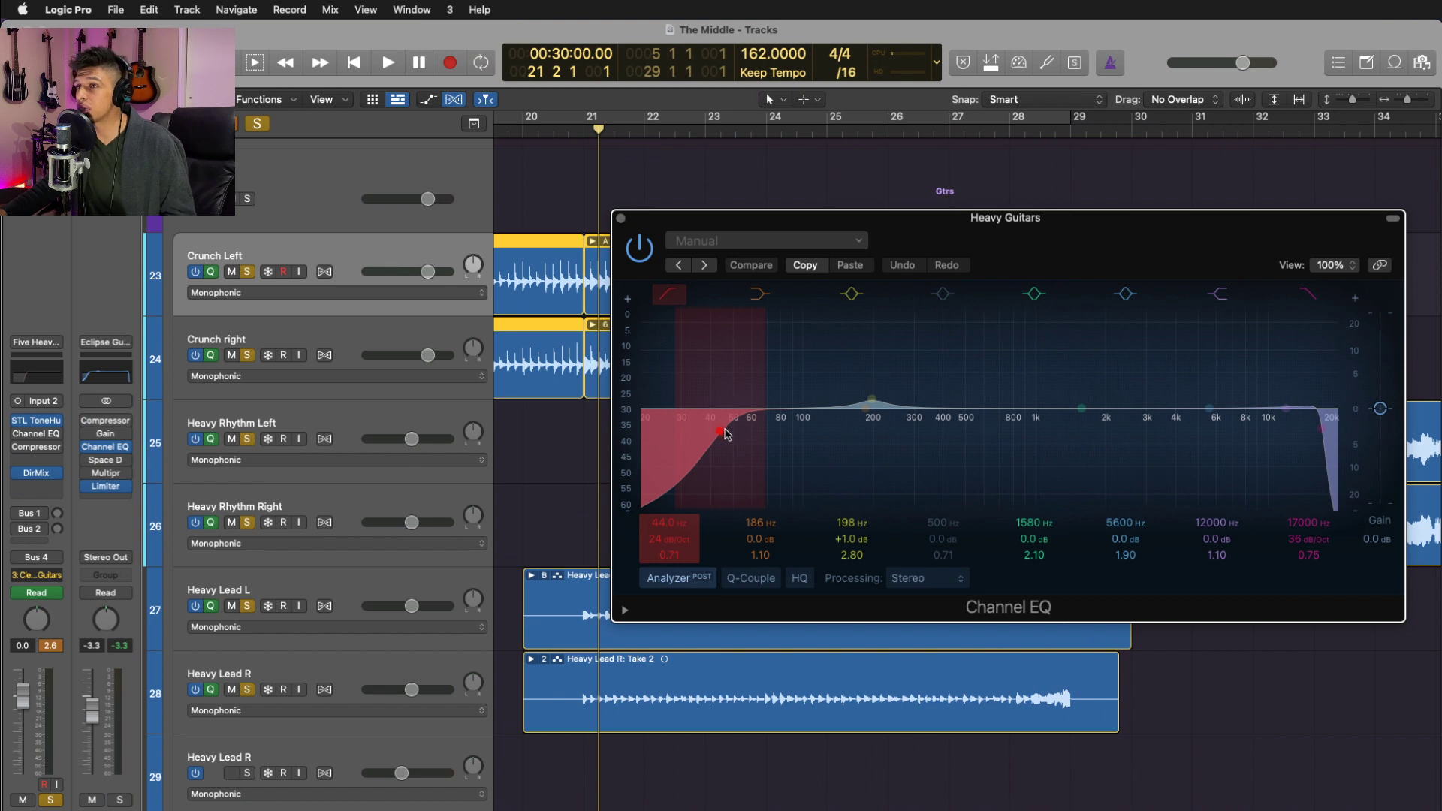
click(620, 220)
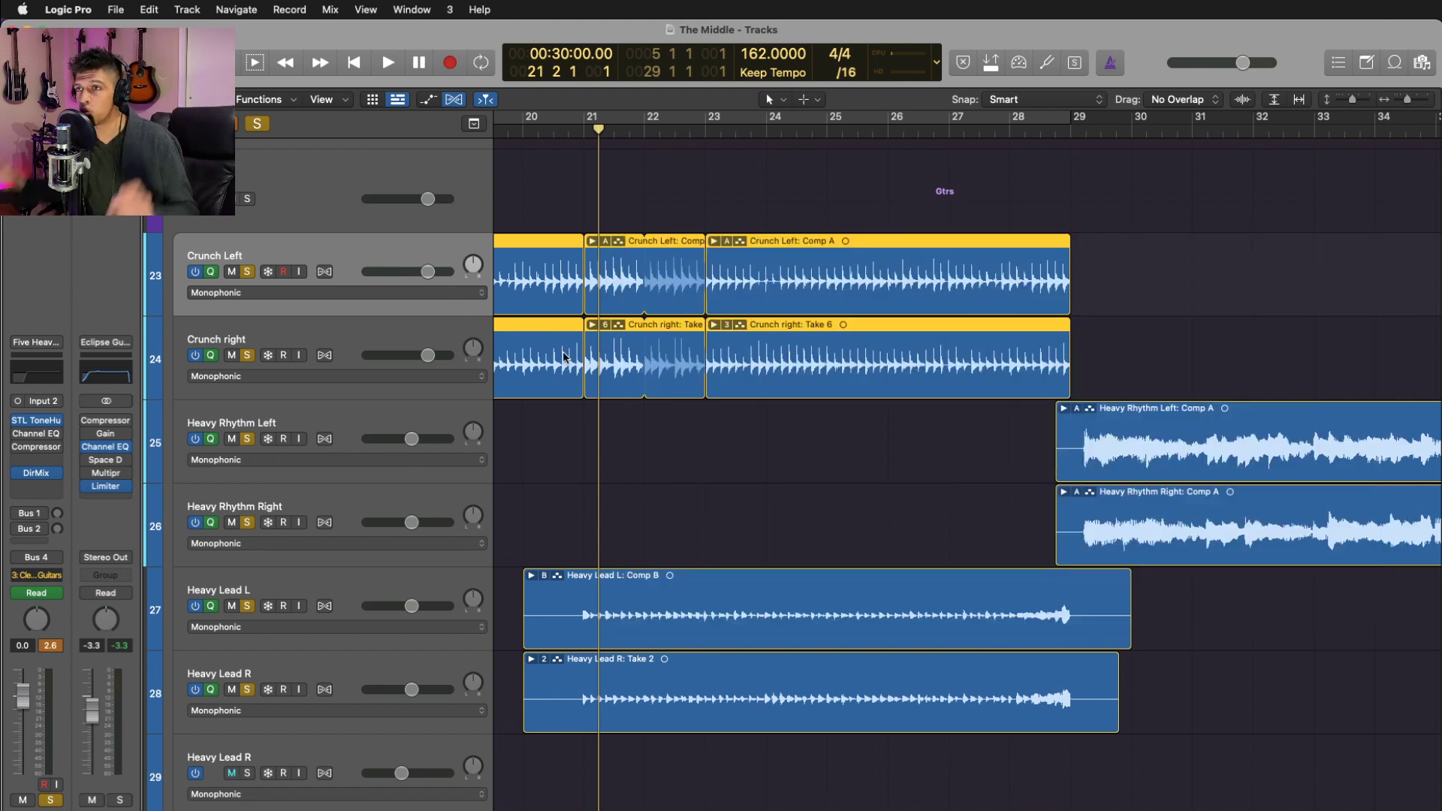
- Unsolo the Heavy Lead and Heavy Rhythm pairs so that only Crunch Left and Crunch right remain soloed
click(247, 606)
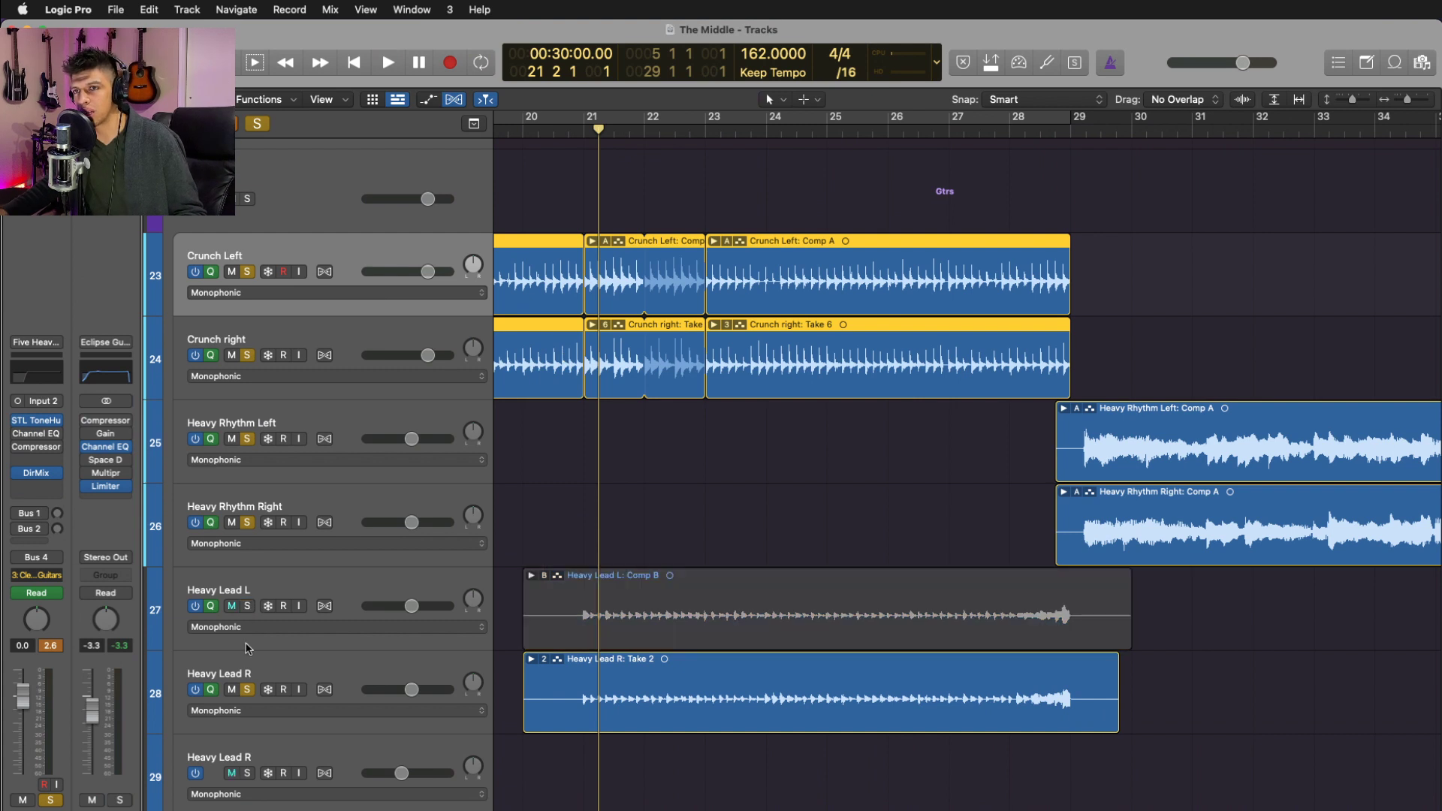
click(247, 690)
click(247, 521)
click(247, 439)
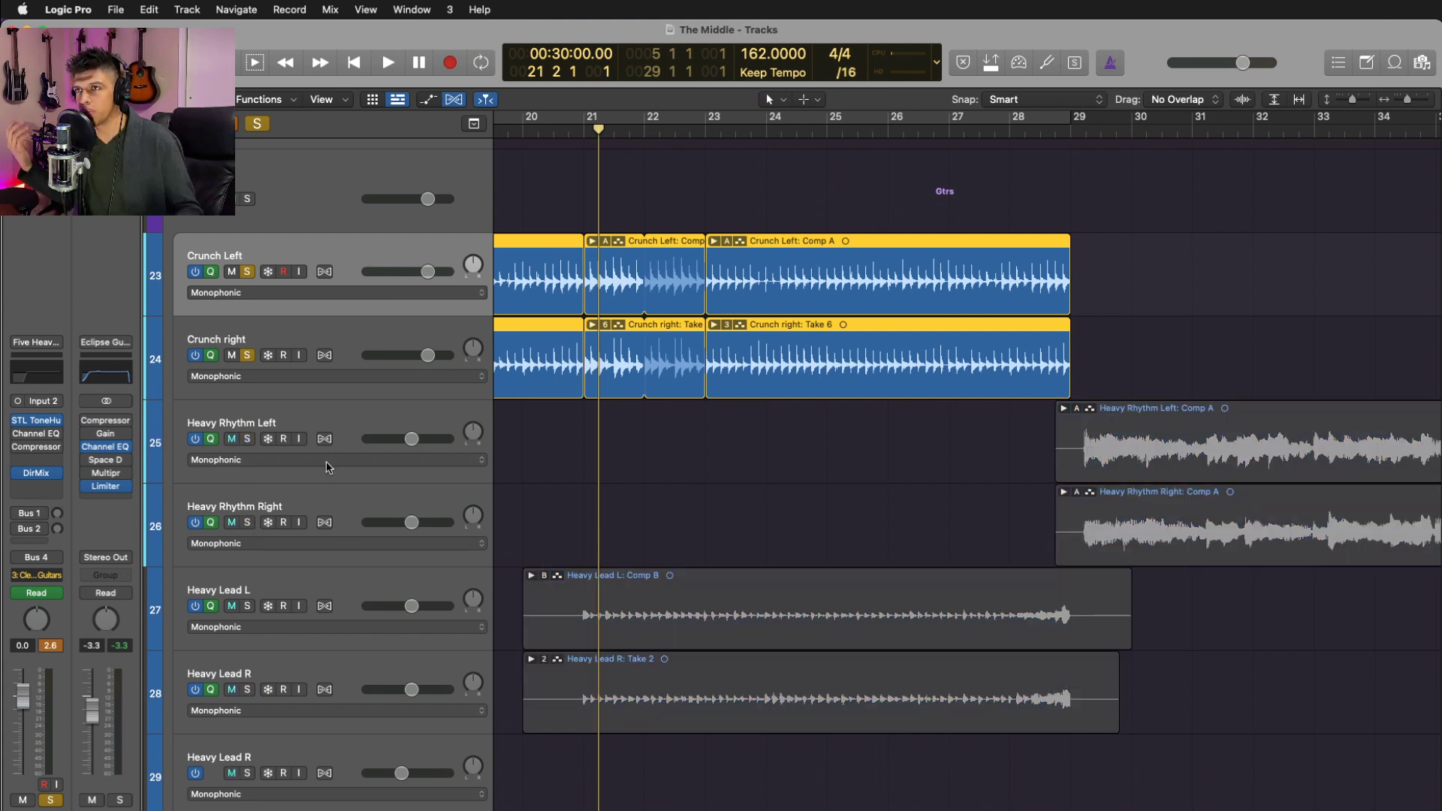
- Play the soloed Crunch pair from bar 21 to about bar 24, stop, and unsolo it
key(space)
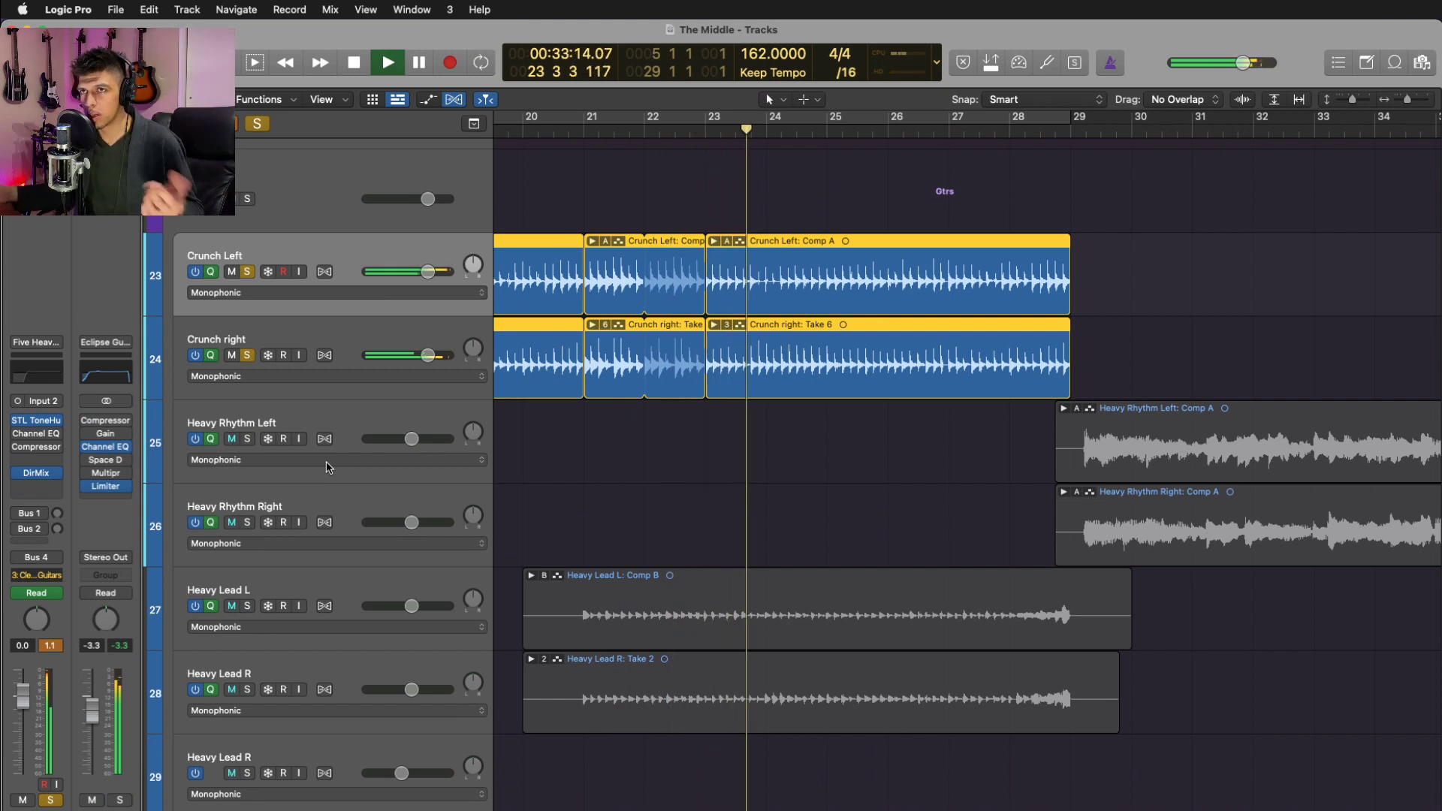
key(space)
click(248, 356)
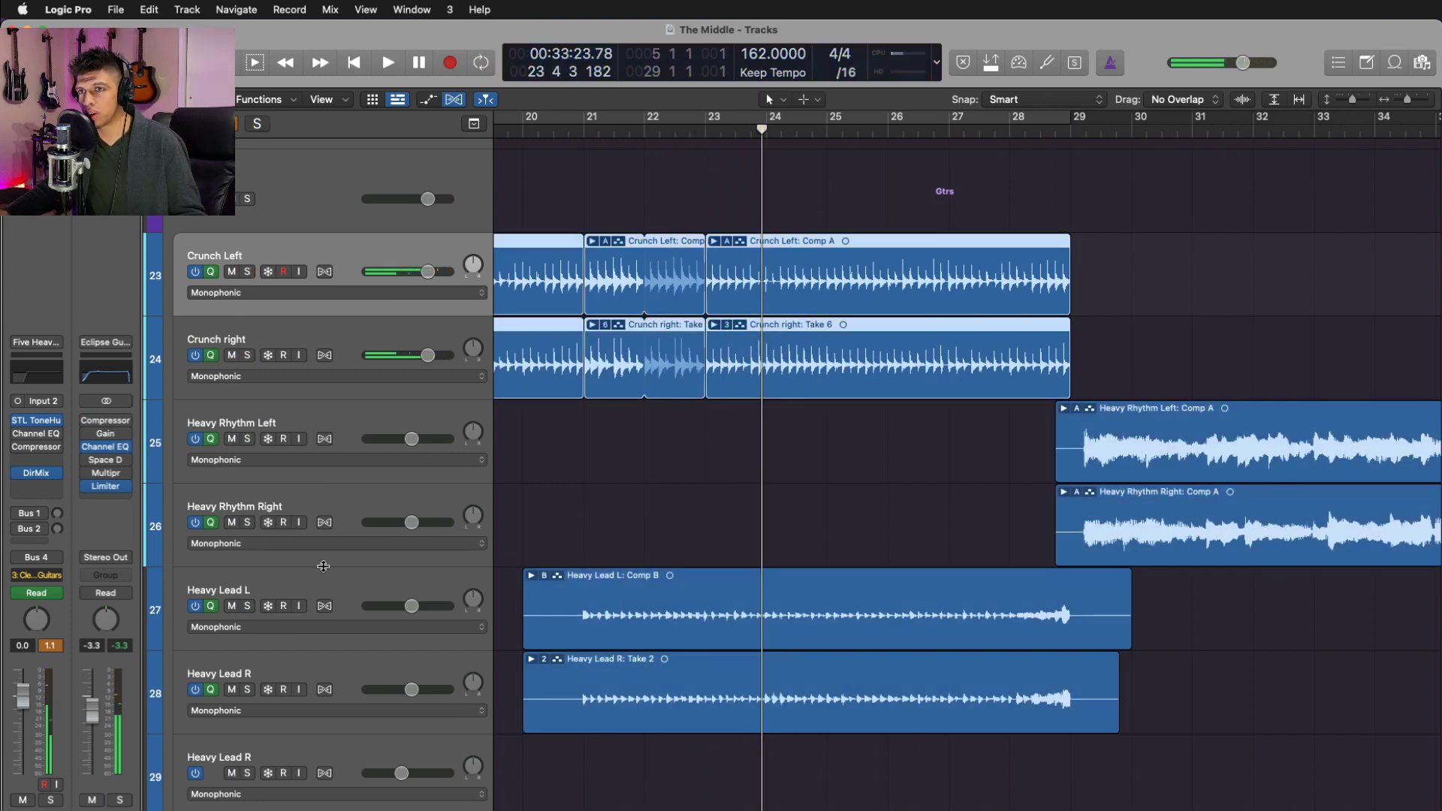
- Select the Heavy Lead tracks, check Heavy Lead R's output choices, and open the Channel EQ on Bus 7
click(361, 587)
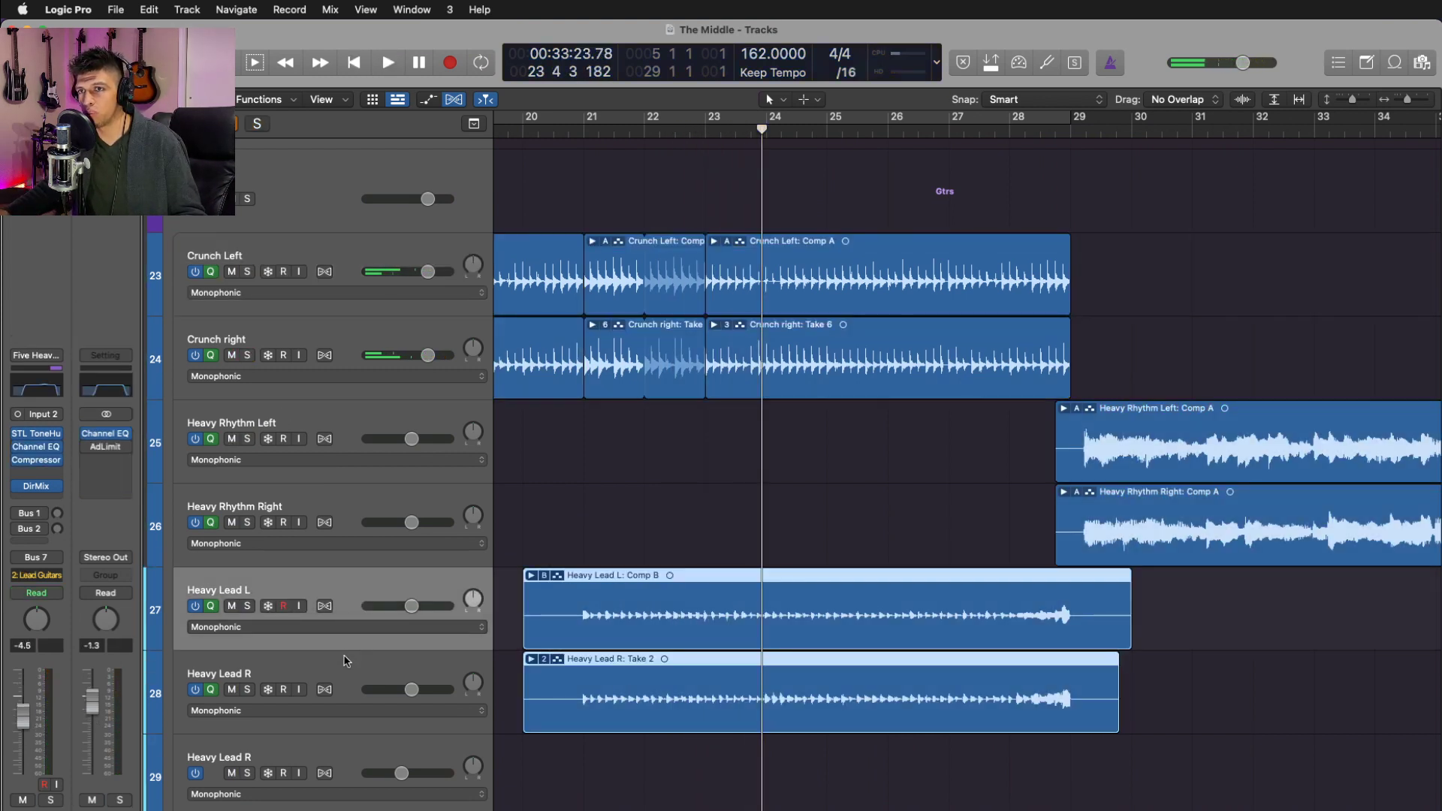
click(257, 691)
click(43, 559)
click(101, 291)
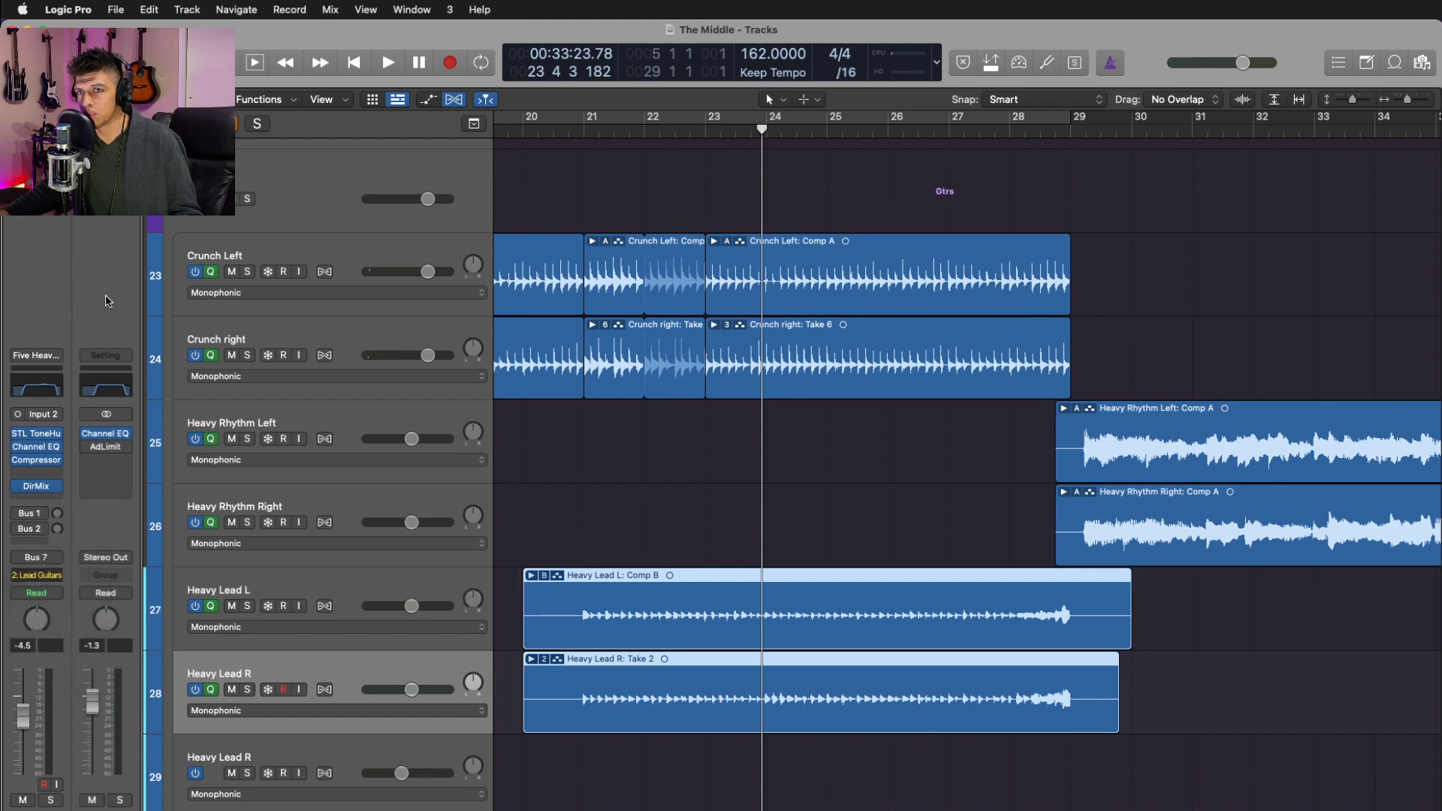
click(109, 392)
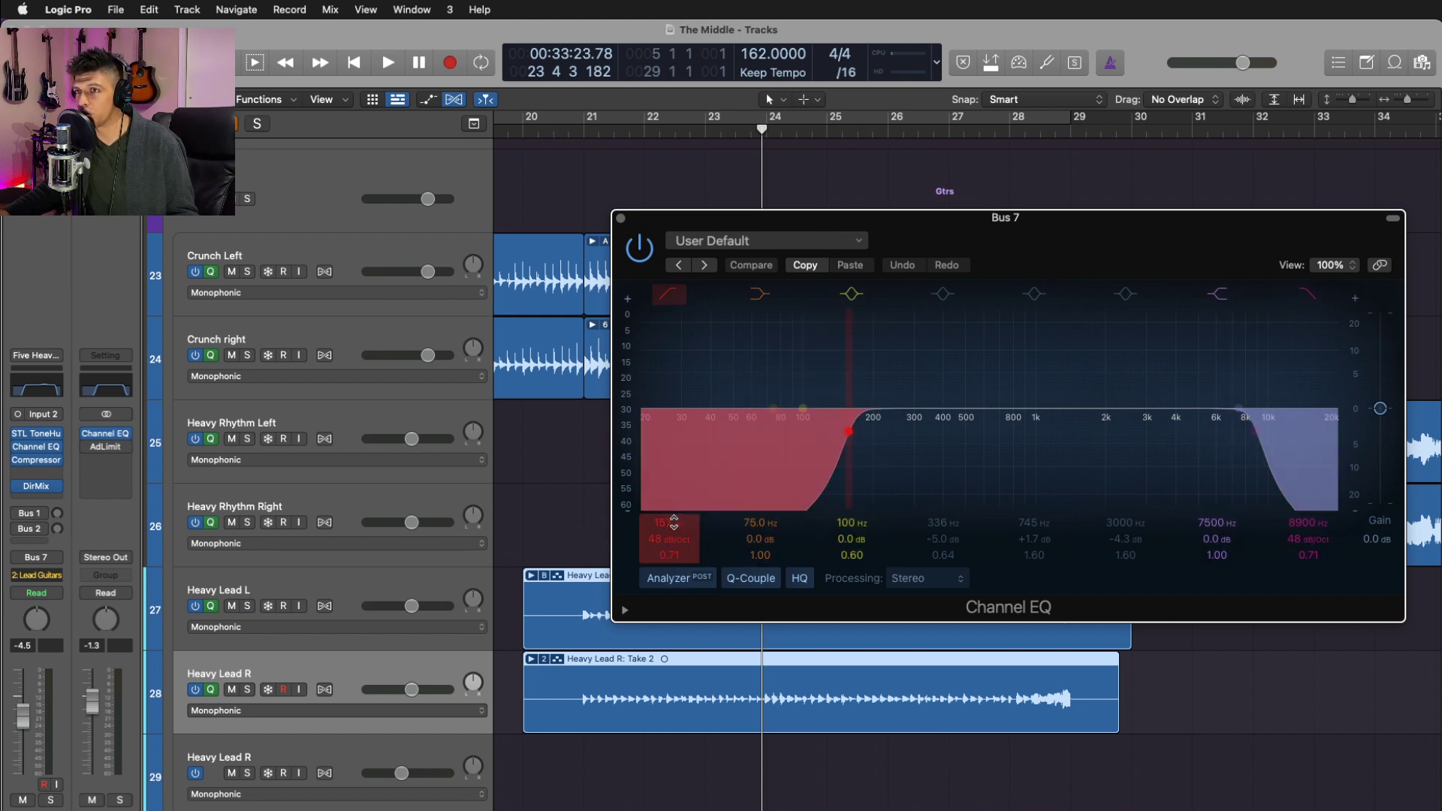
- Try the low cut of Bus 7's Channel EQ at 44.4 Hz, undo the change and close the plug-in
drag(674, 520, 674, 571)
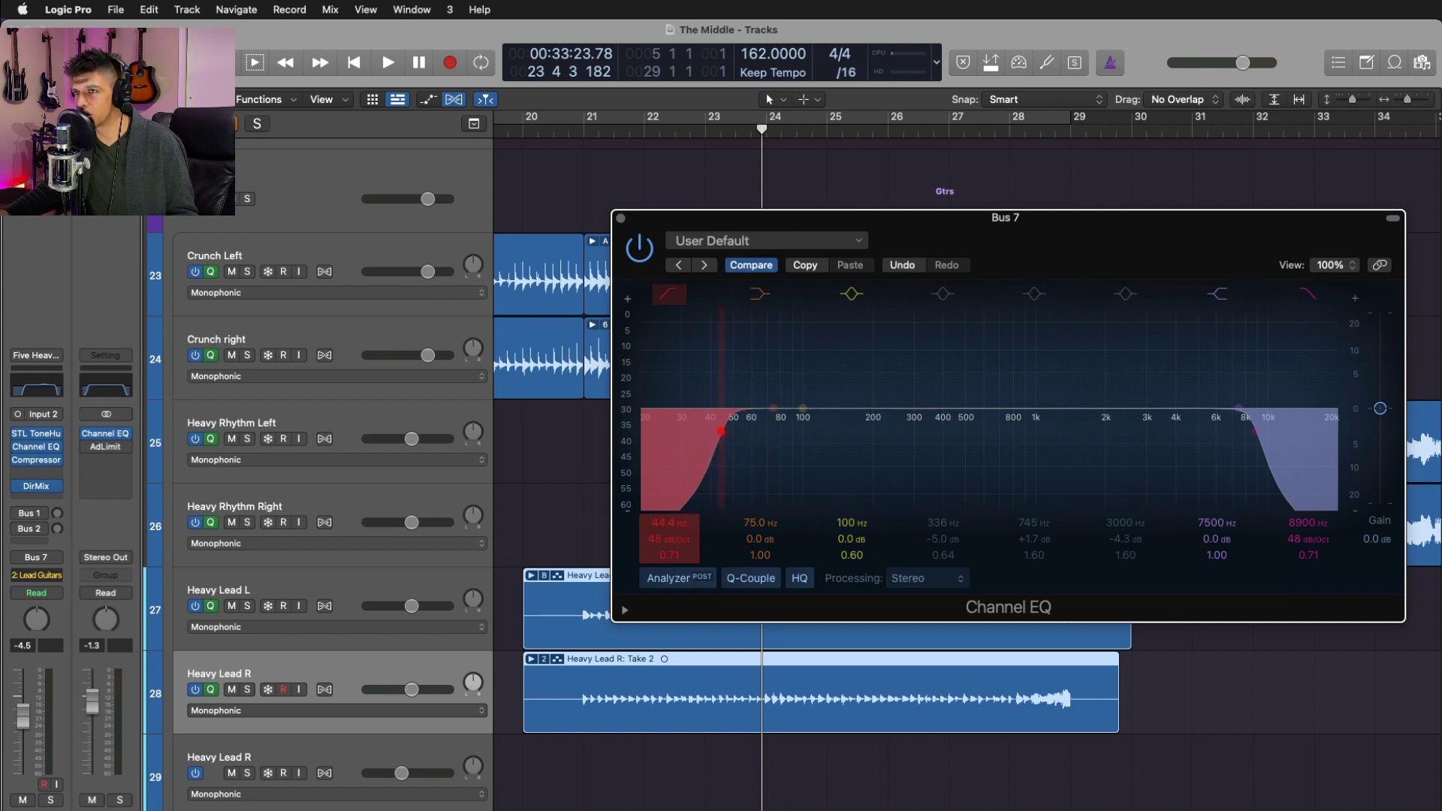
click(904, 266)
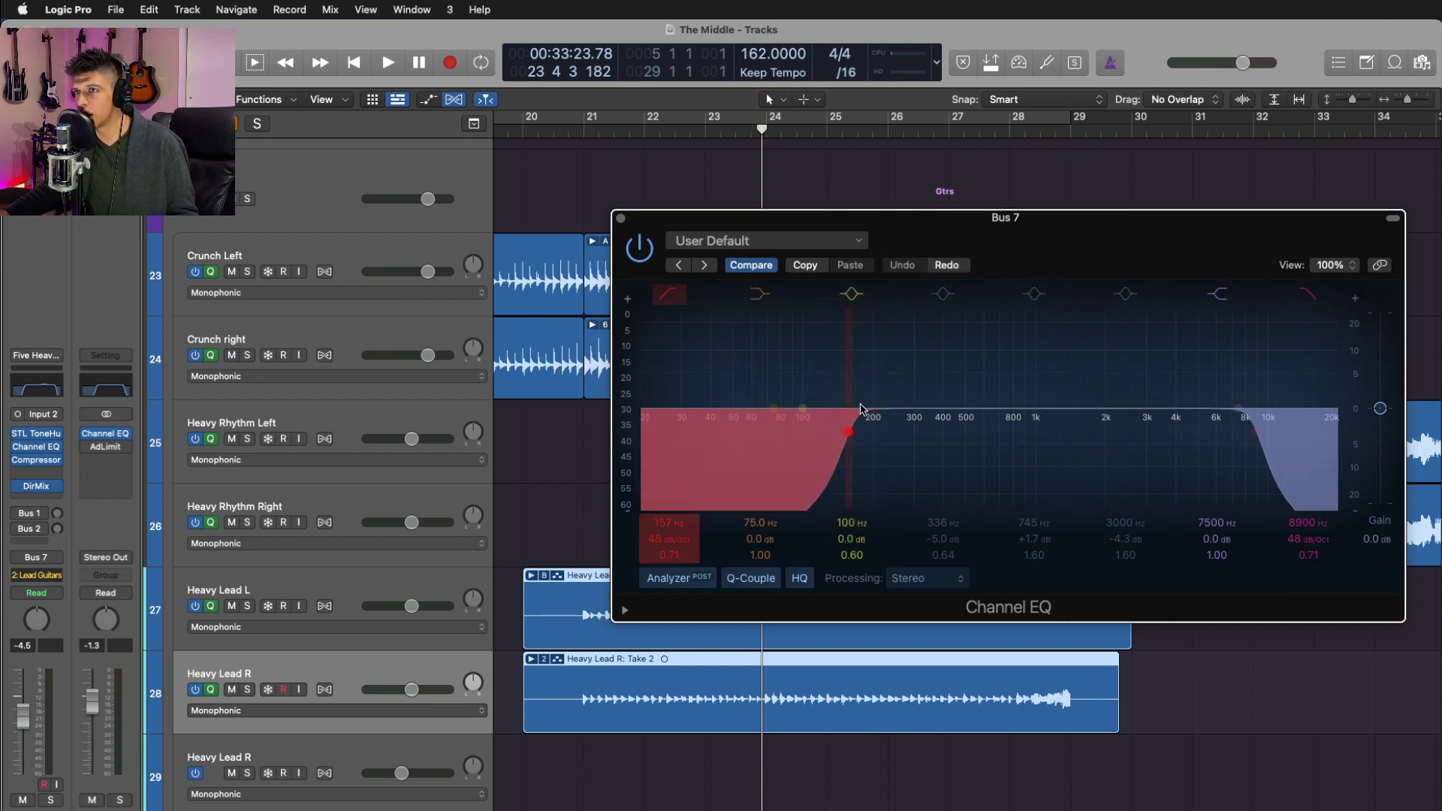
click(620, 218)
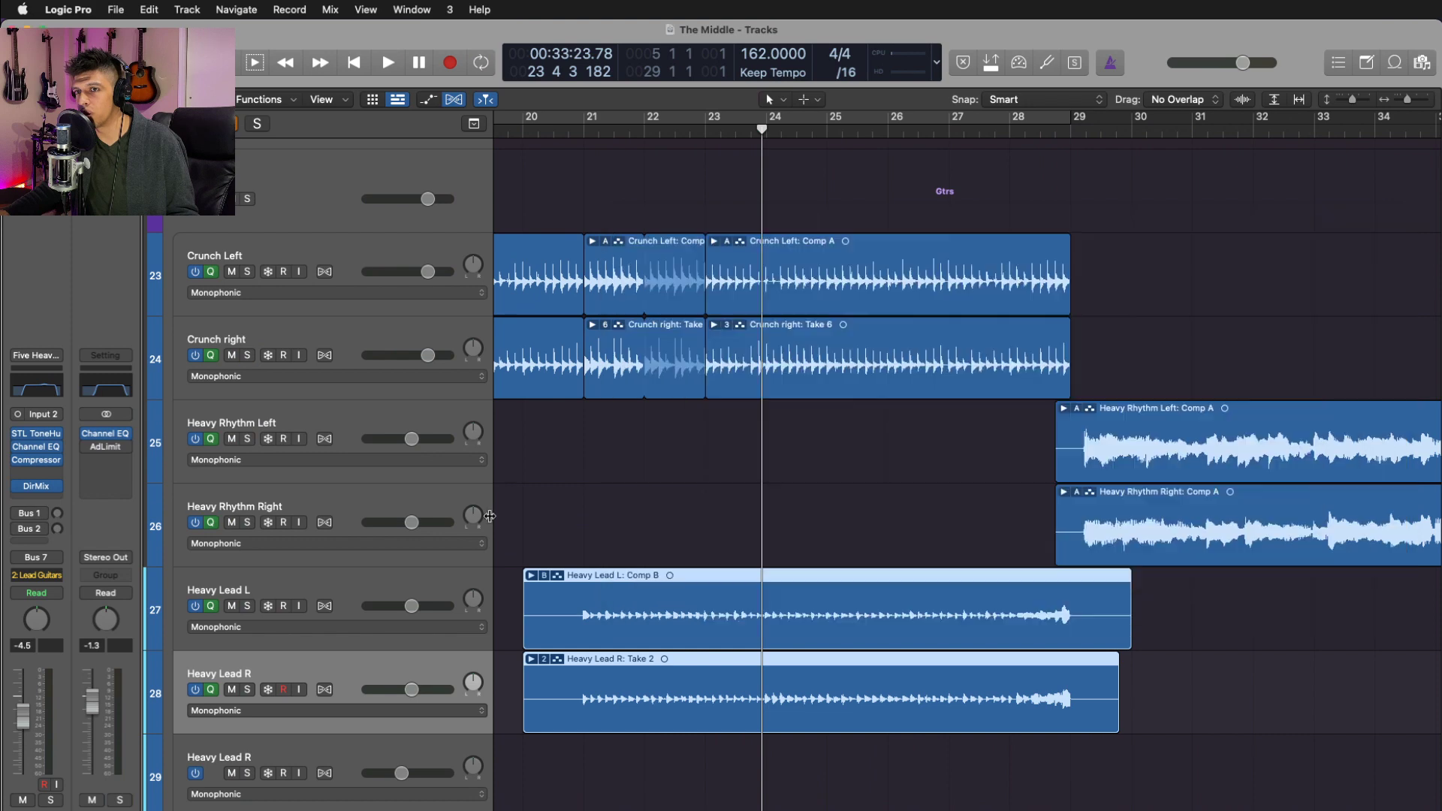
- Solo Heavy Lead L and Heavy Lead R, play them to about bar 27, stop, and unsolo them
shift+click(380, 588)
key(s)
key(space)
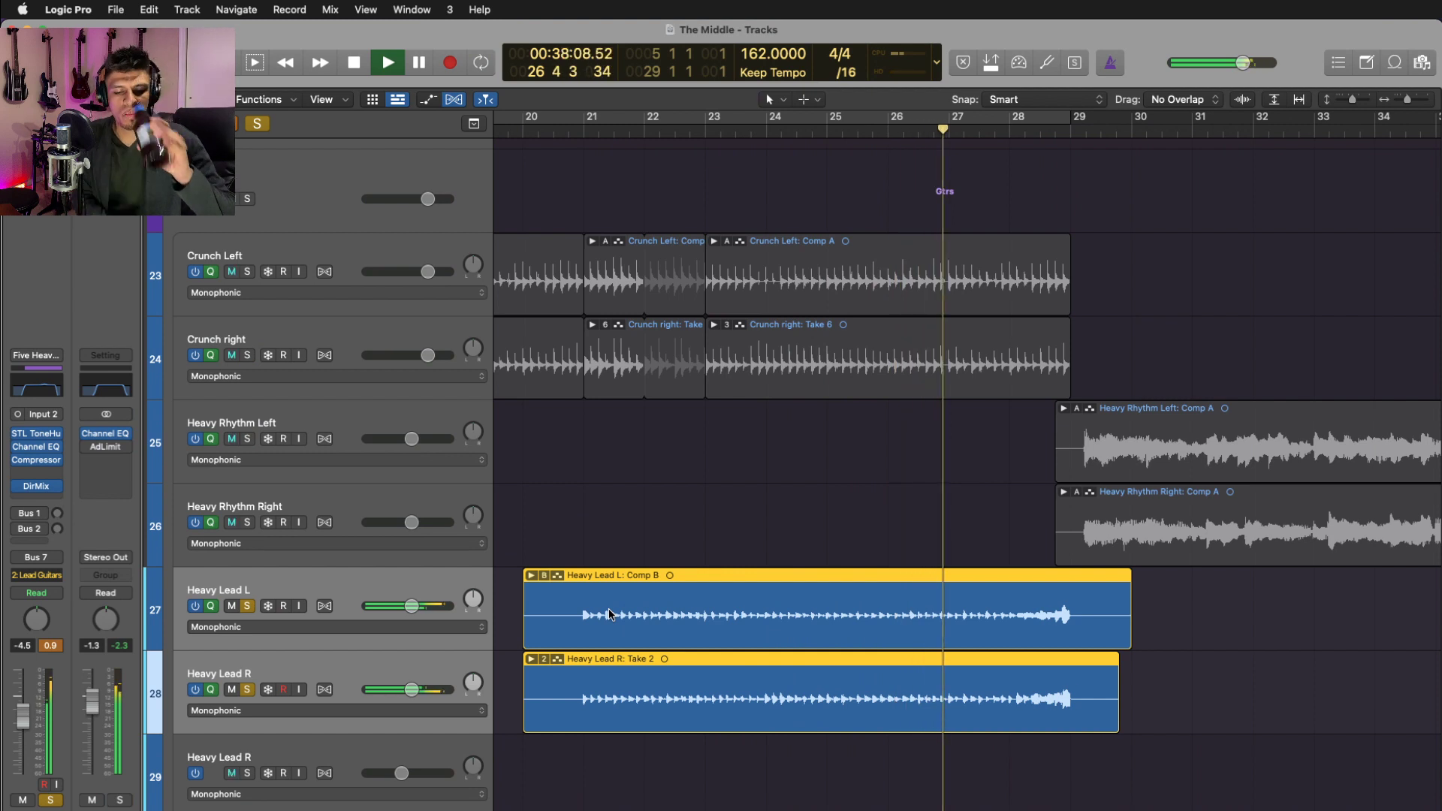
key(space)
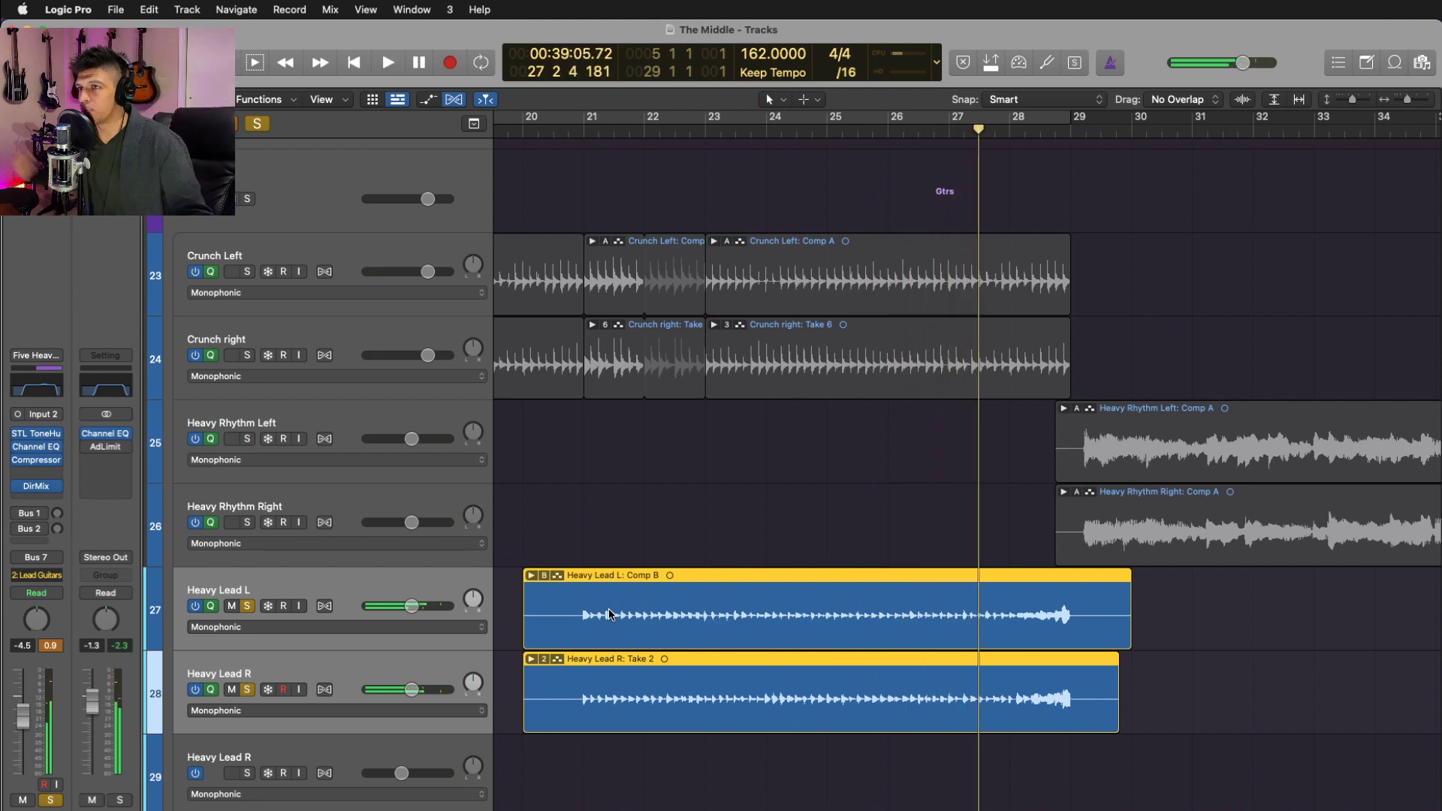
click(248, 606)
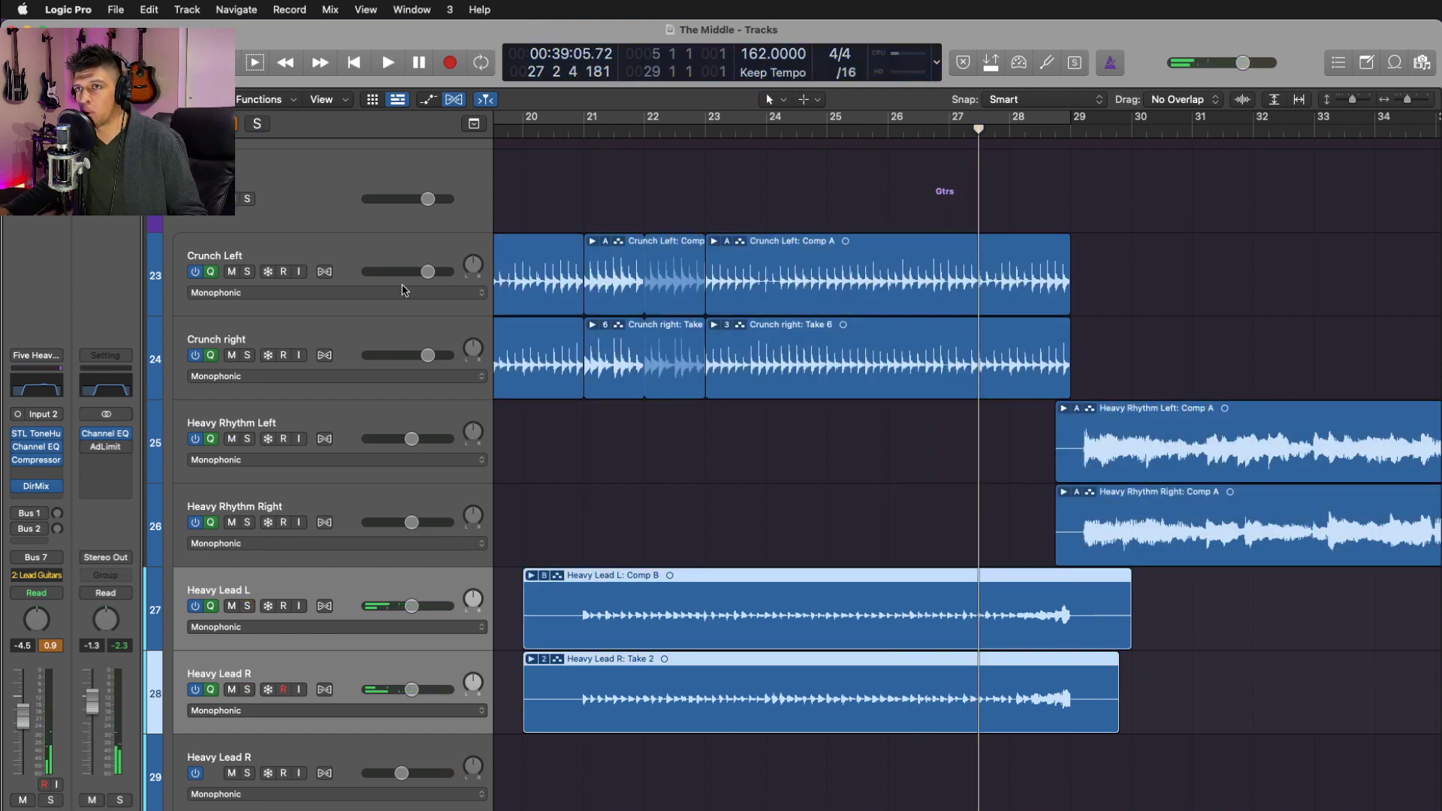
- Start playback from bar 29 and solo the Heavy Rhythm Left and Heavy Rhythm Right tracks
scroll(786, 484, right, 4)
click(933, 132)
key(space)
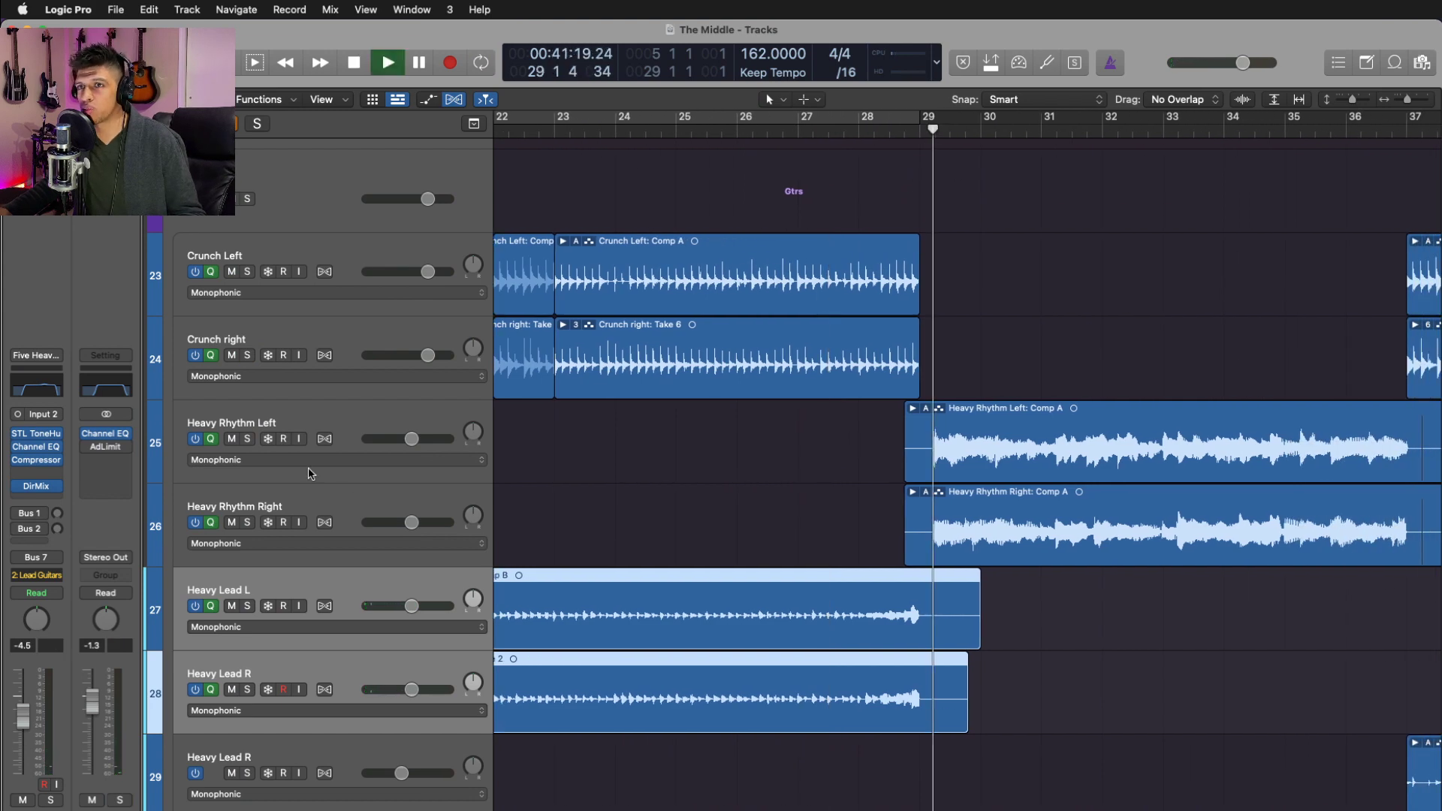
click(349, 502)
key(s)
scroll(921, 563, left, 2)
key(super+Left)
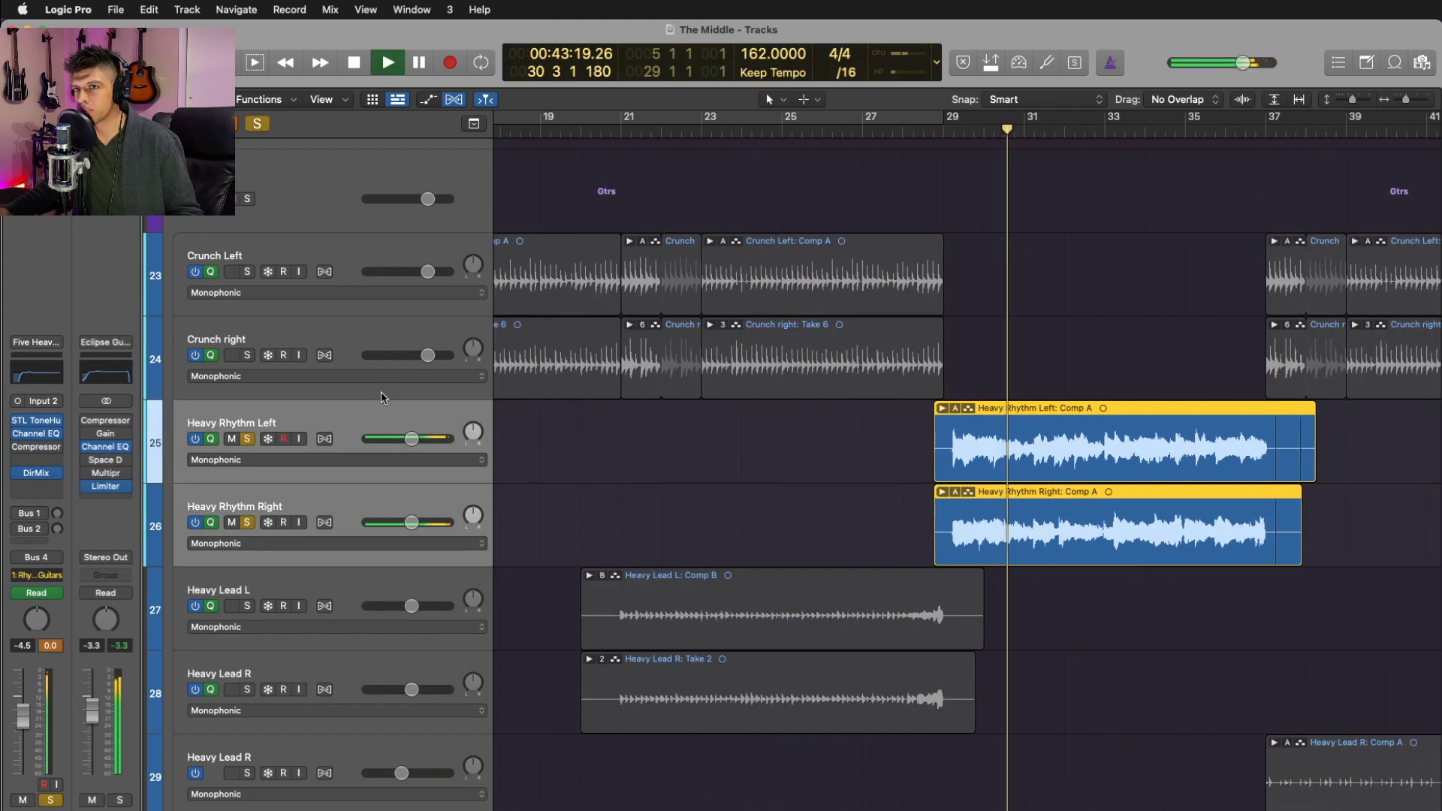
- Open Heavy Rhythm Left's STL ToneHub and stop playback
click(349, 411)
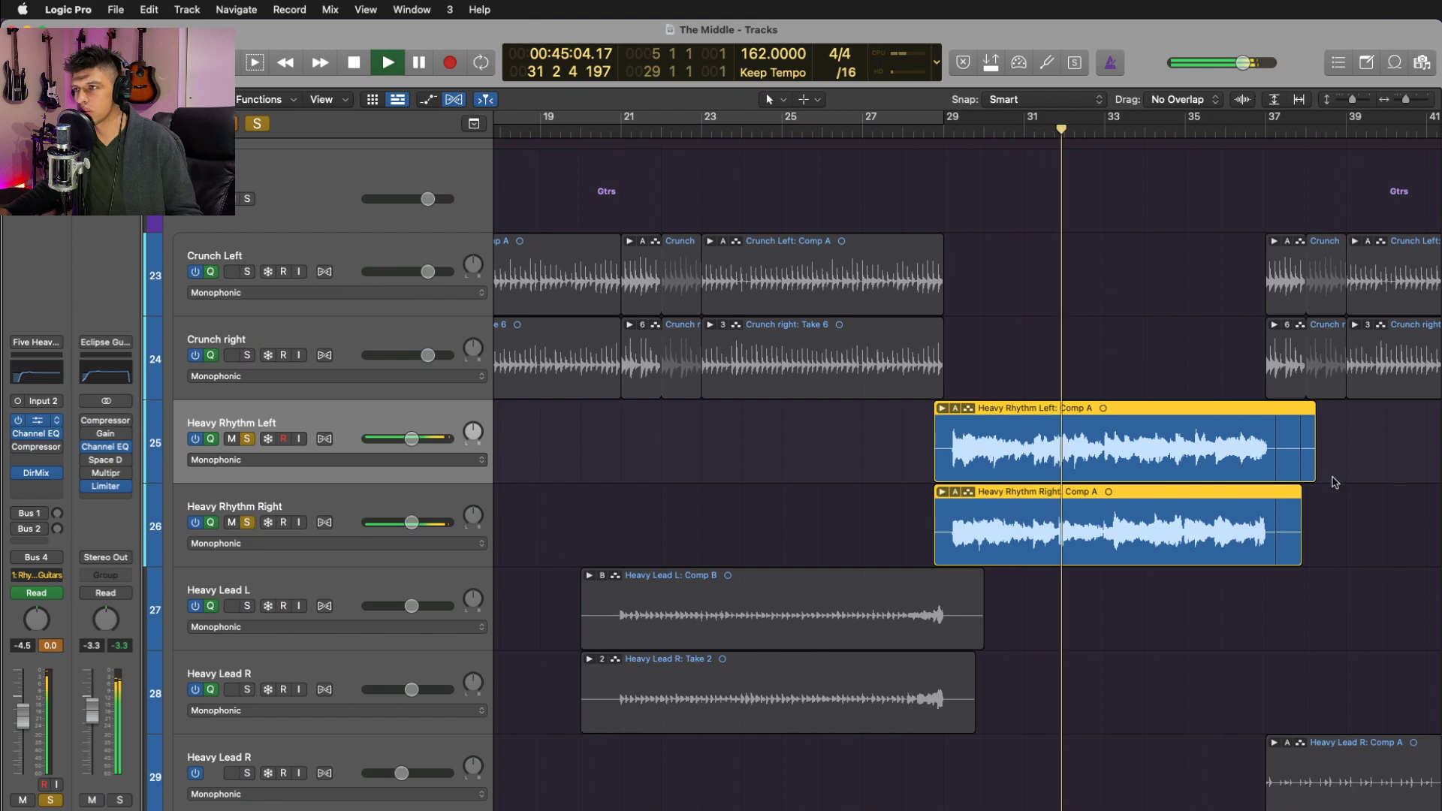
click(54, 424)
key(space)
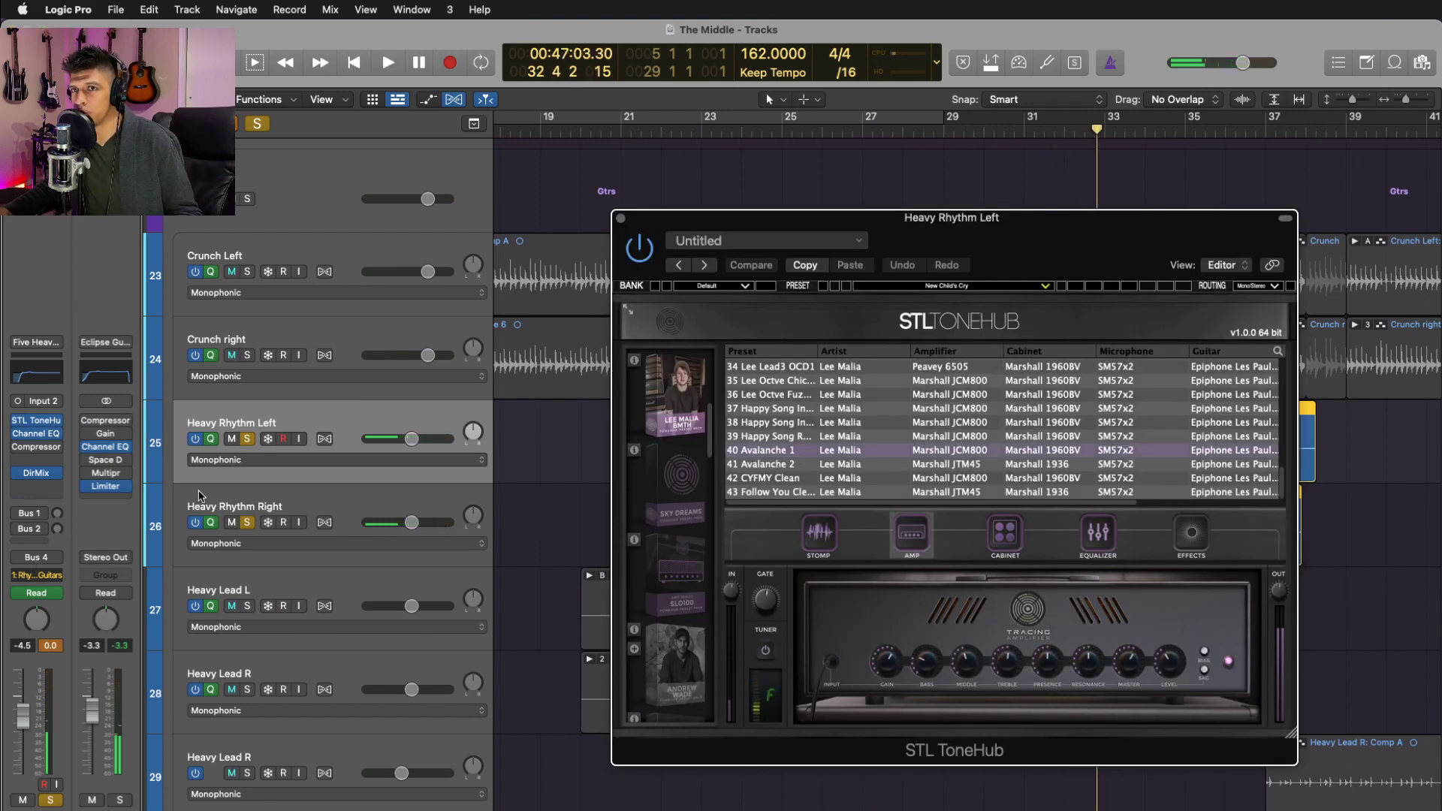
click(347, 419)
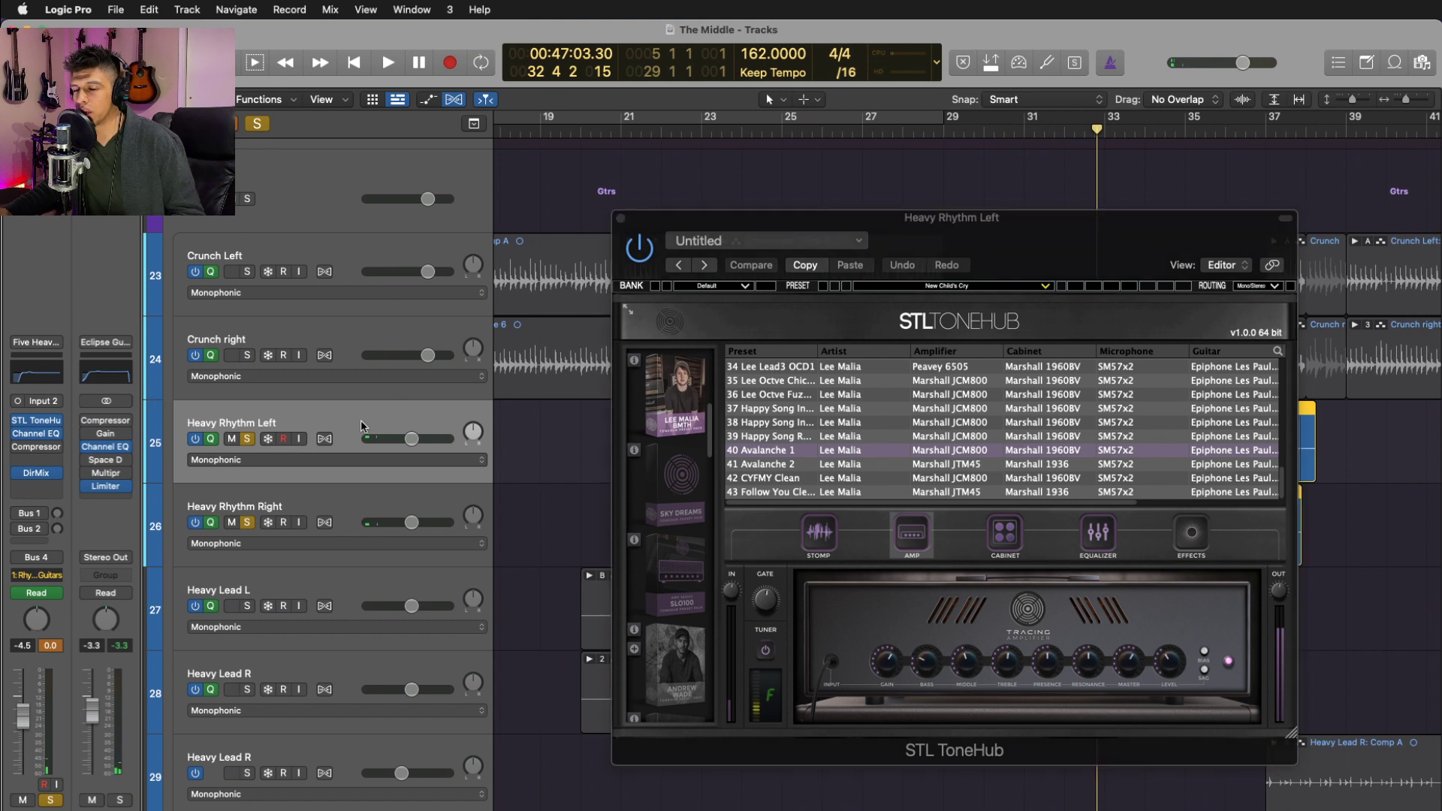
click(682, 438)
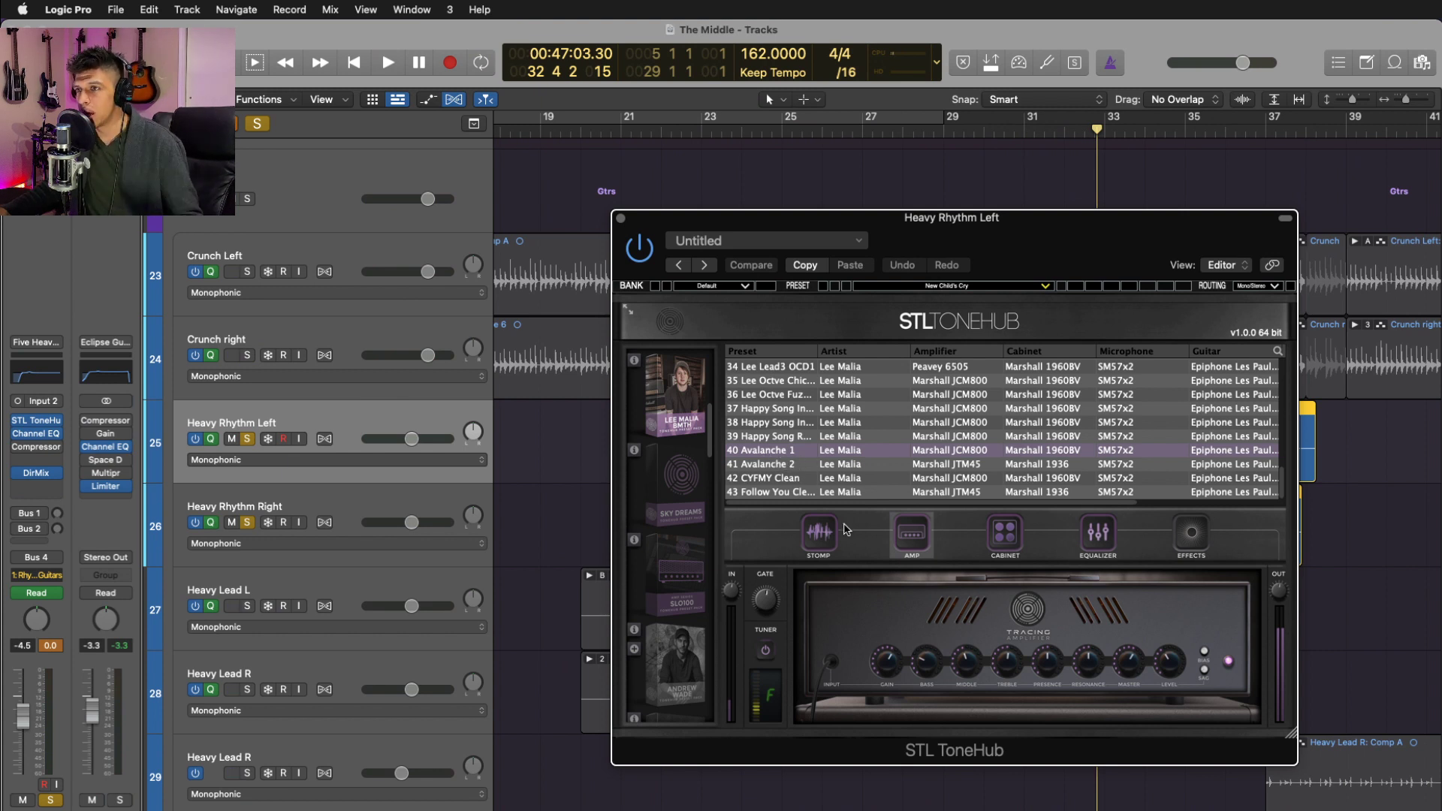
- View the stomp, amp, cabinet and equalizer sections of Heavy Rhythm Left's ToneHub and close the plug-in
click(820, 534)
click(907, 536)
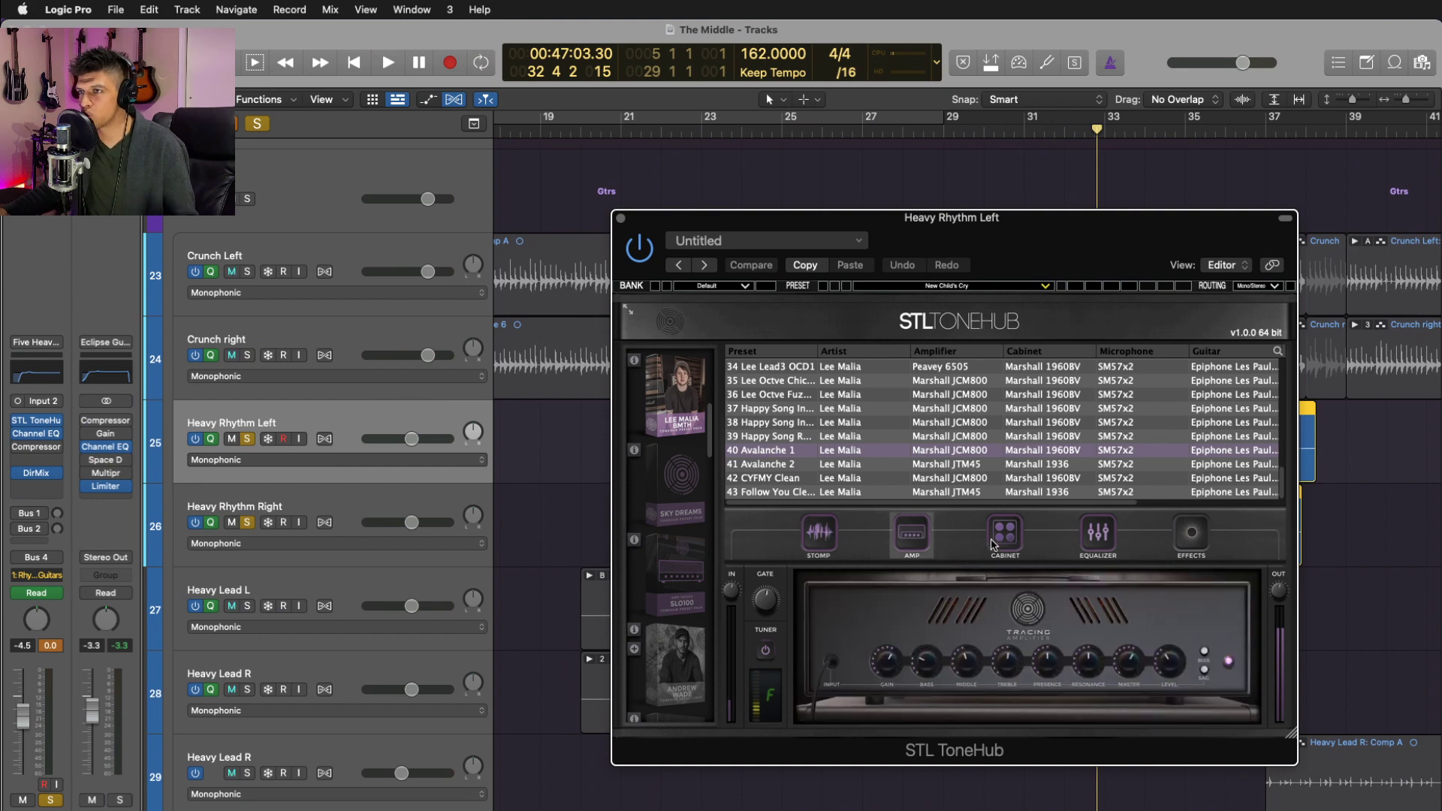
click(1006, 538)
click(1098, 535)
click(1005, 536)
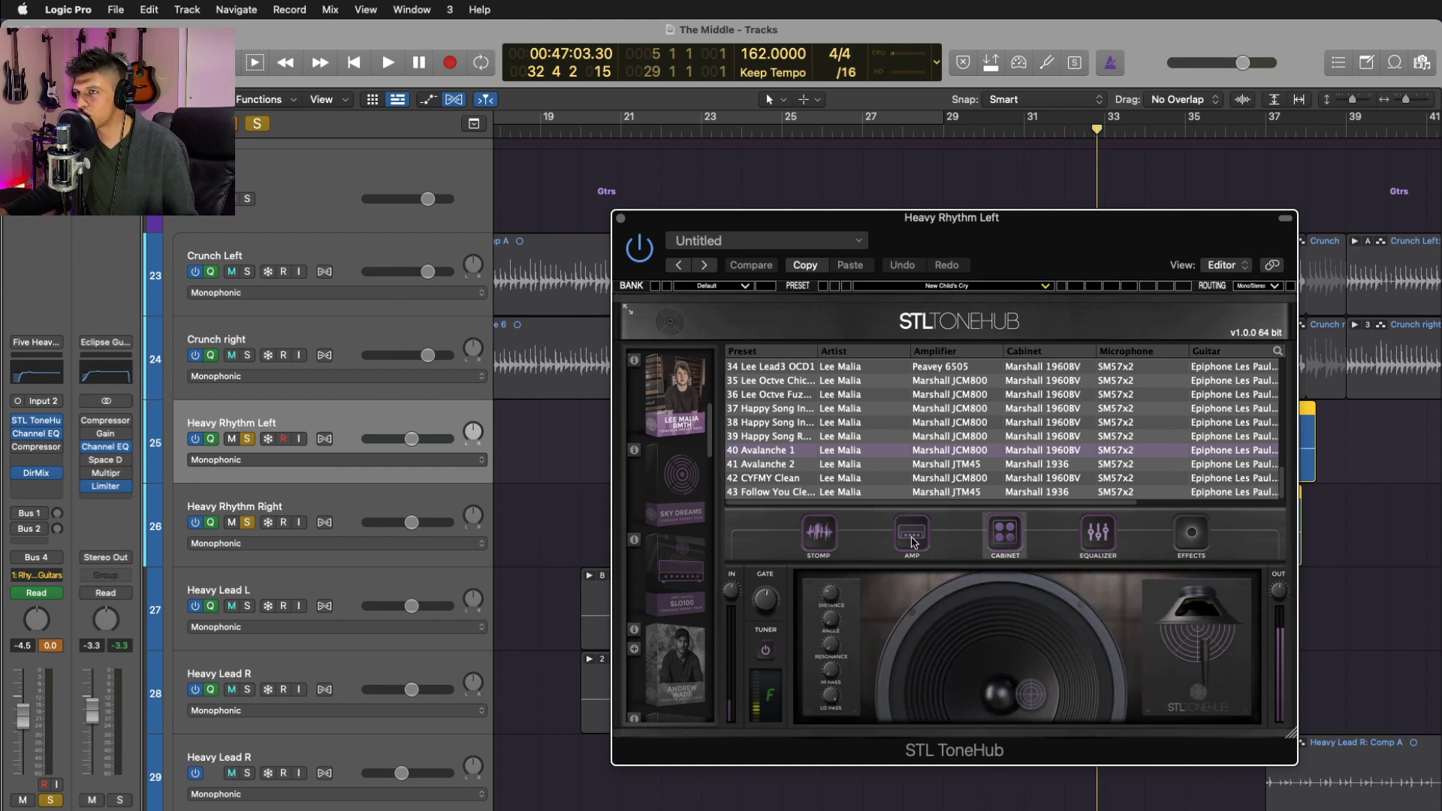
click(911, 539)
click(818, 535)
click(620, 218)
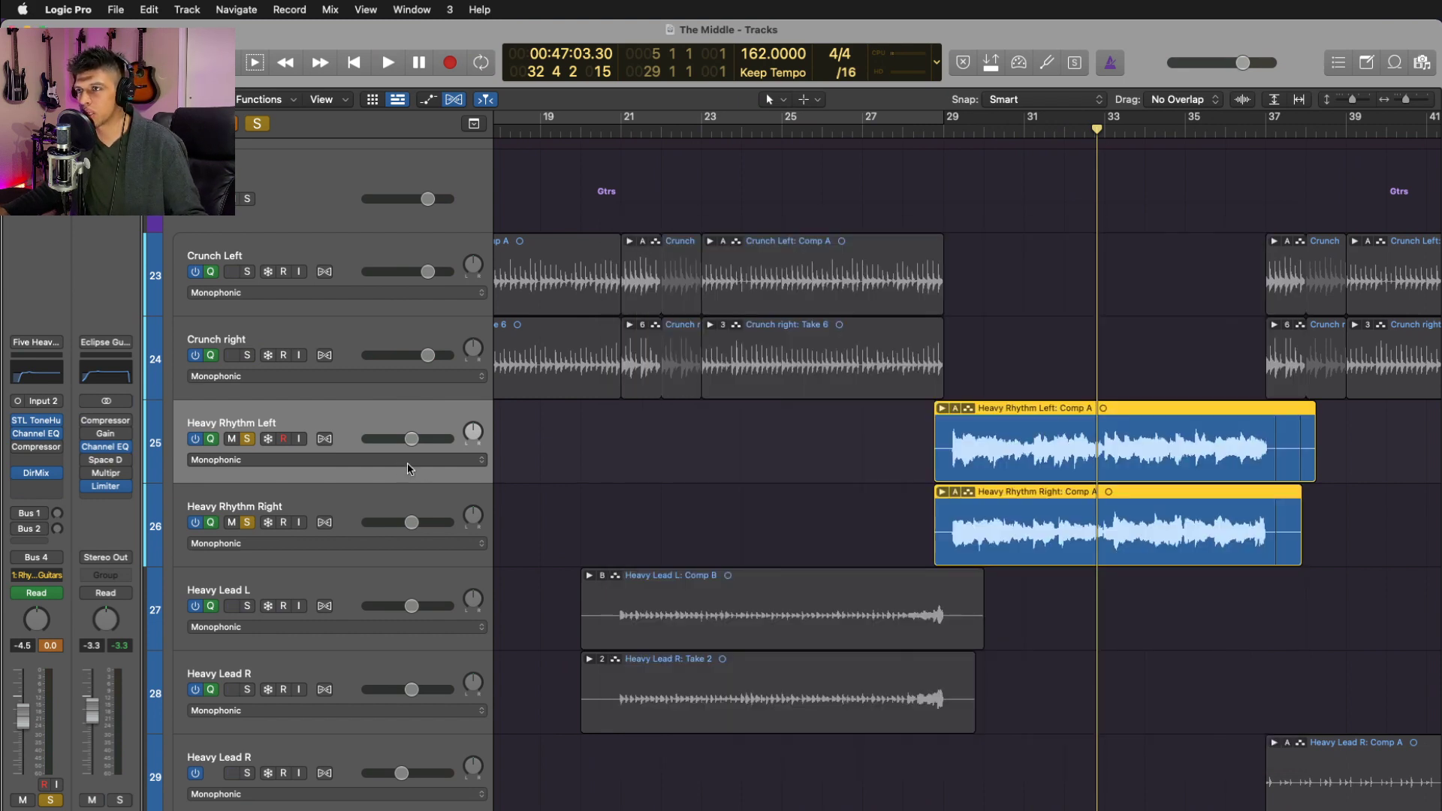
- View the Direction Mixer settings of Heavy Rhythm Left and Heavy Rhythm Right side by side, and close both plug-ins
click(34, 475)
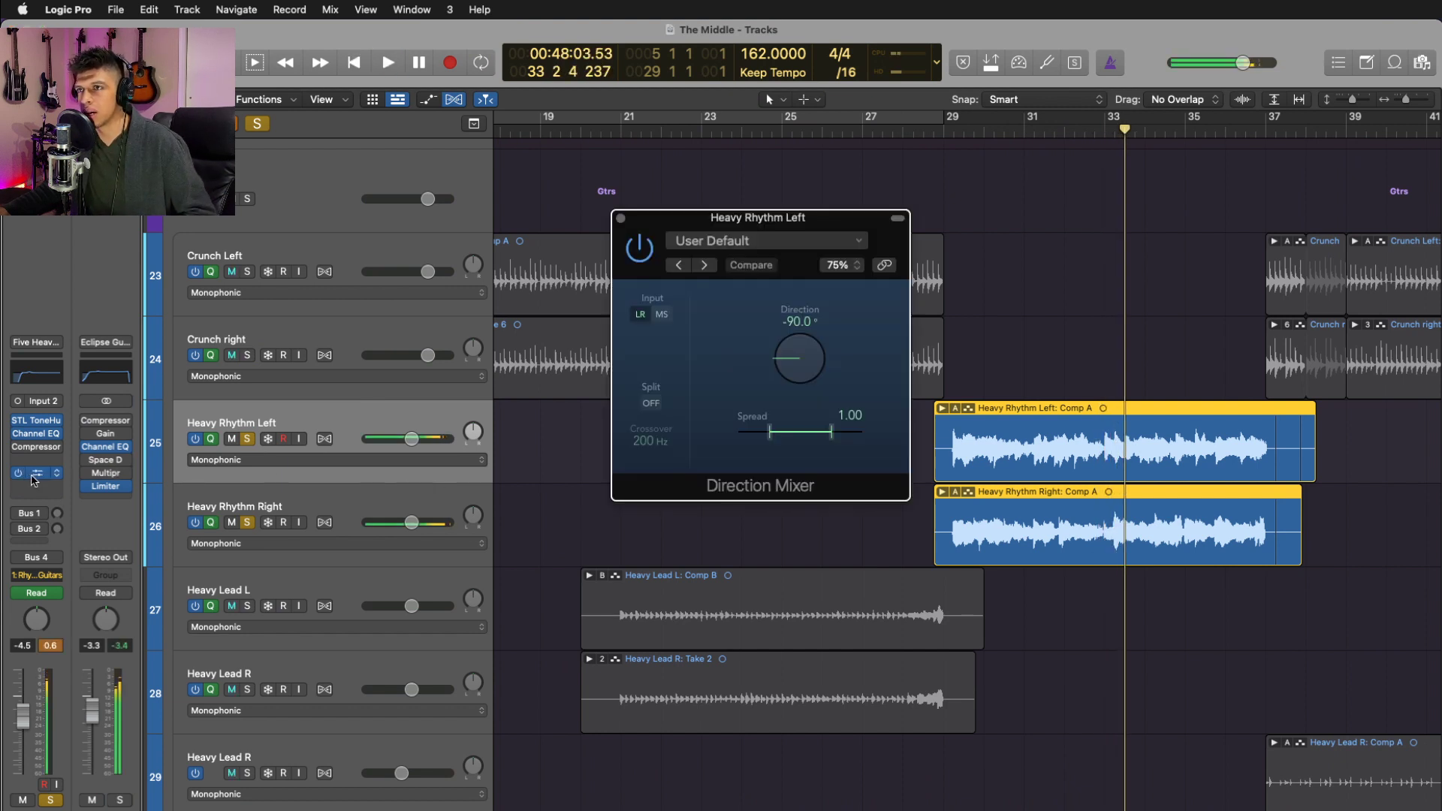
click(181, 512)
click(36, 474)
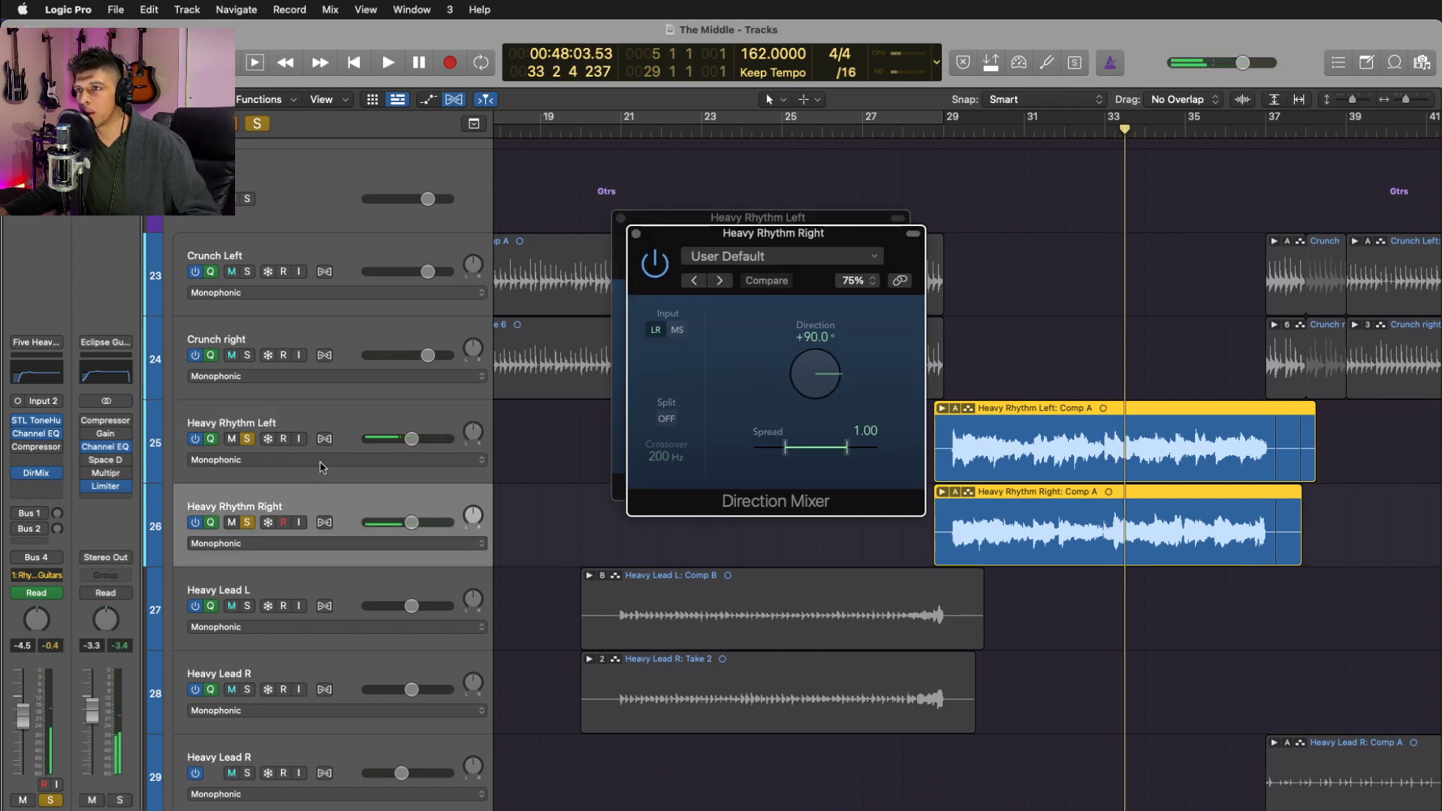
drag(786, 241, 1160, 222)
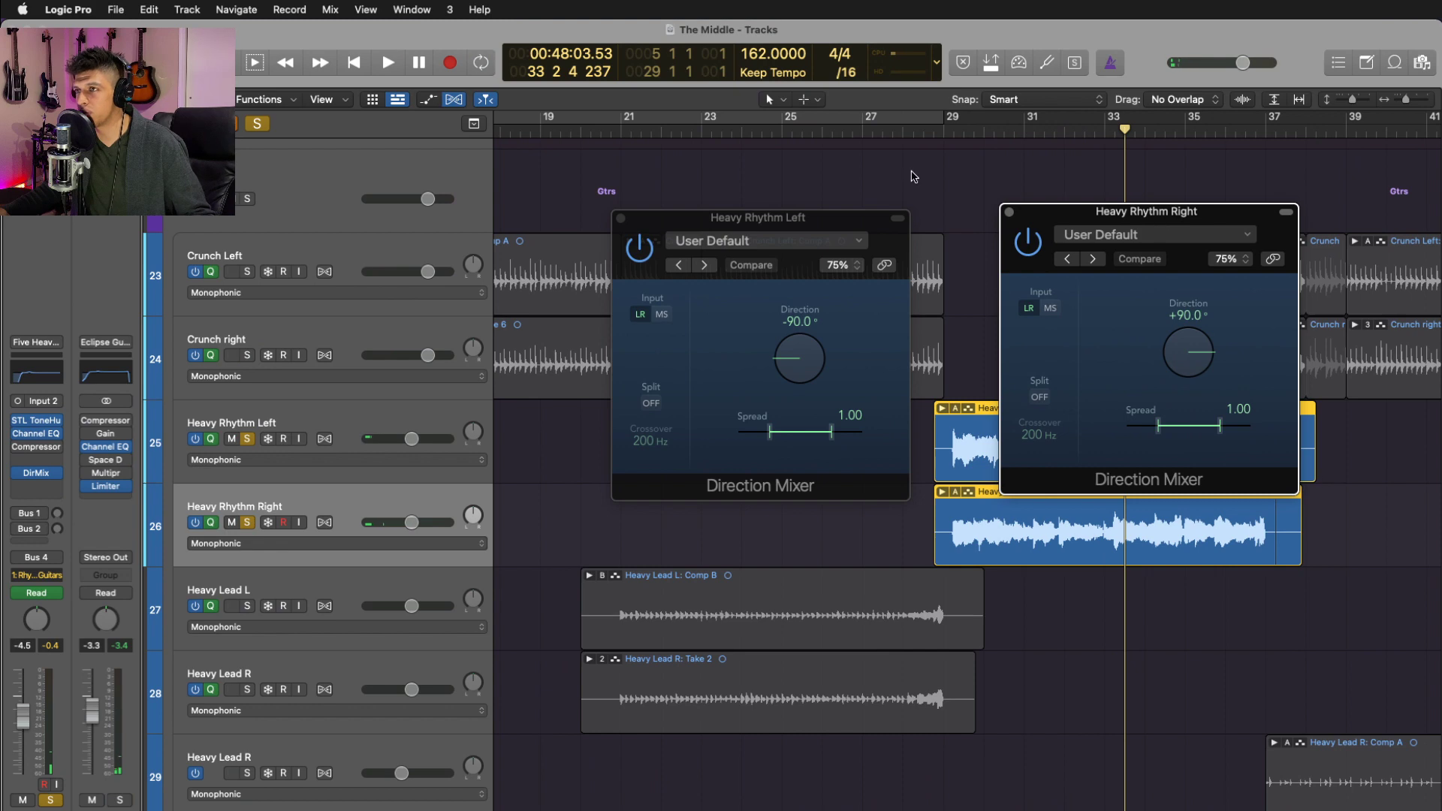
click(1009, 211)
click(622, 218)
- Resume playback and unsolo the Heavy Rhythm Left and Heavy Rhythm Right tracks
key(space)
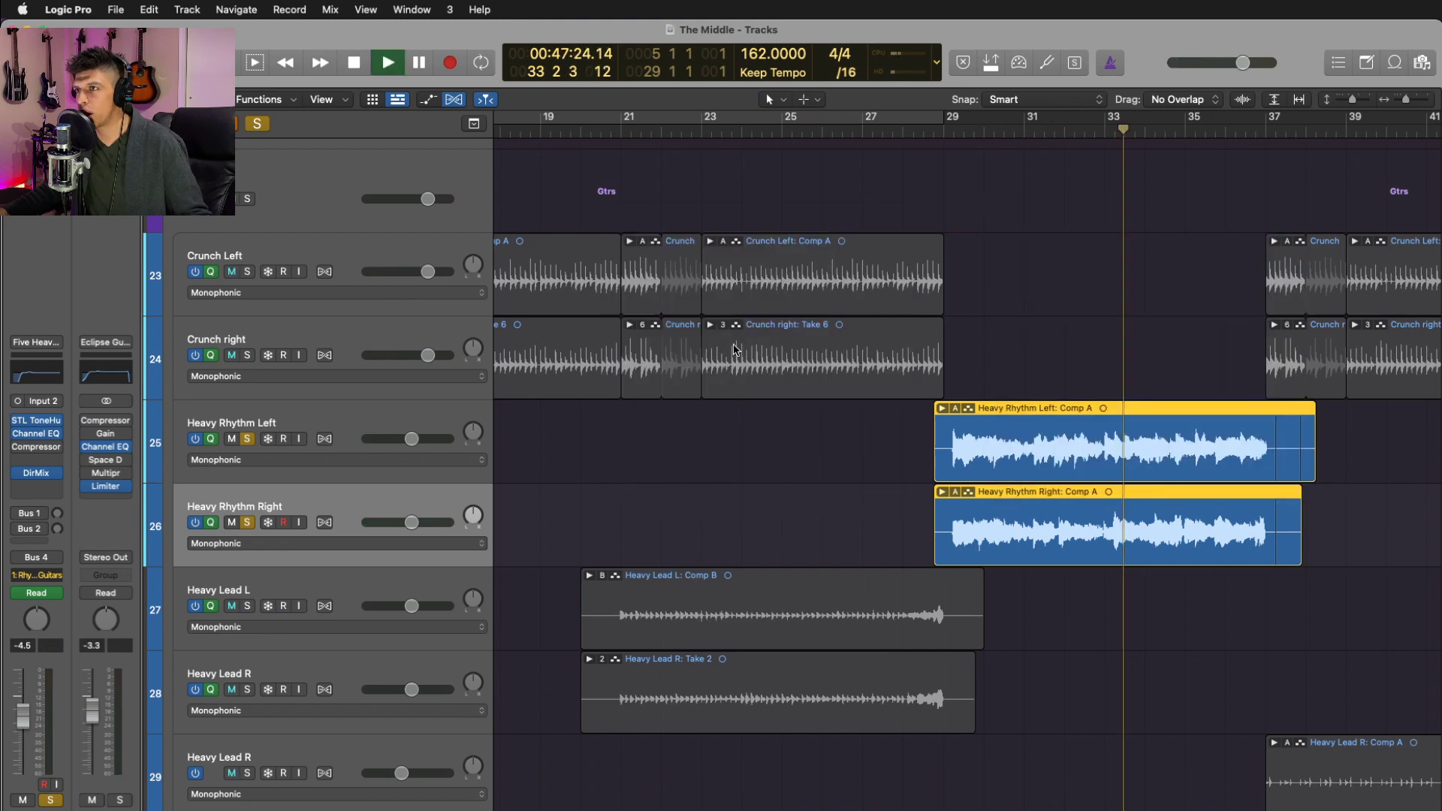
scroll(675, 391, down, 4)
key(s)
scroll(835, 466, down, 4)
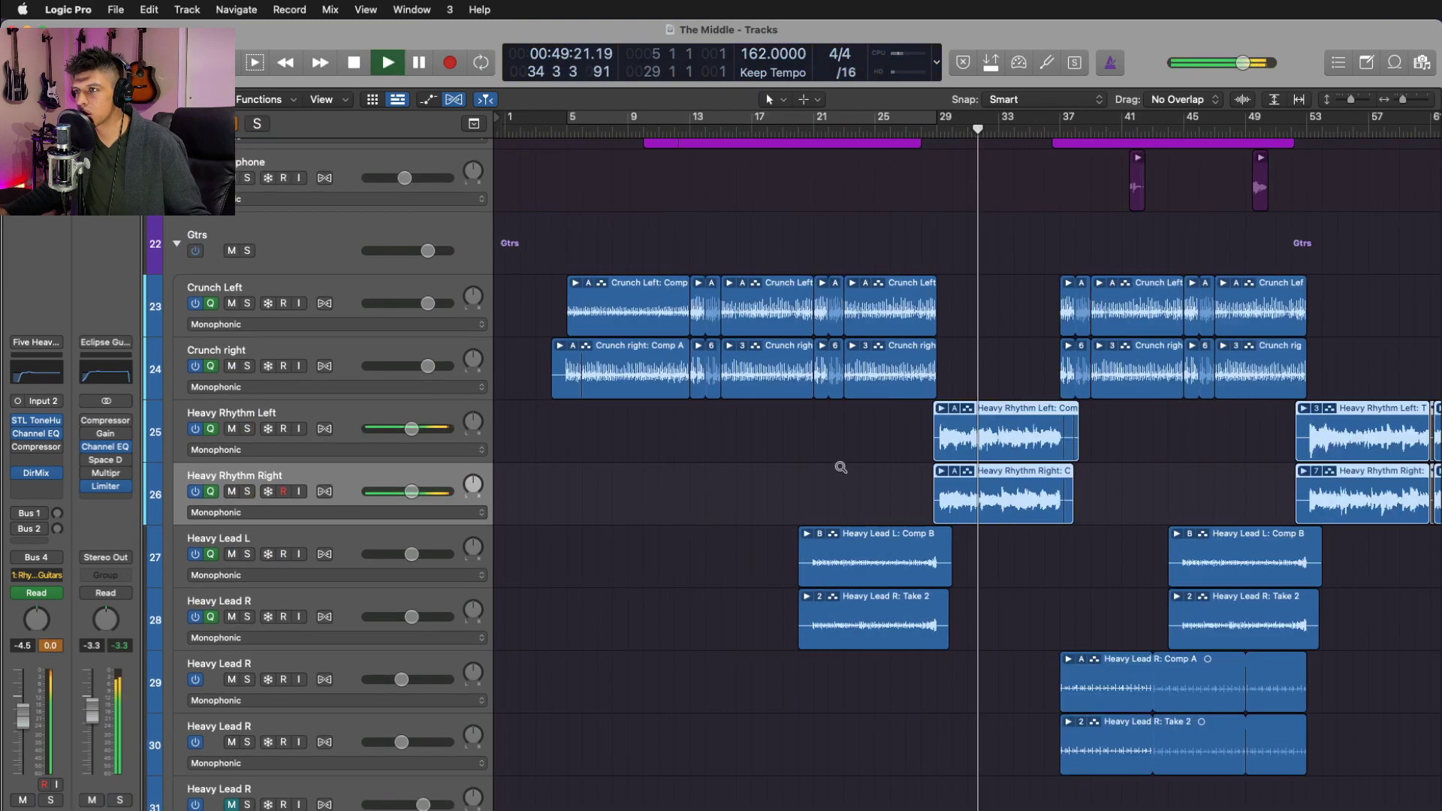
scroll(844, 464, down, 3)
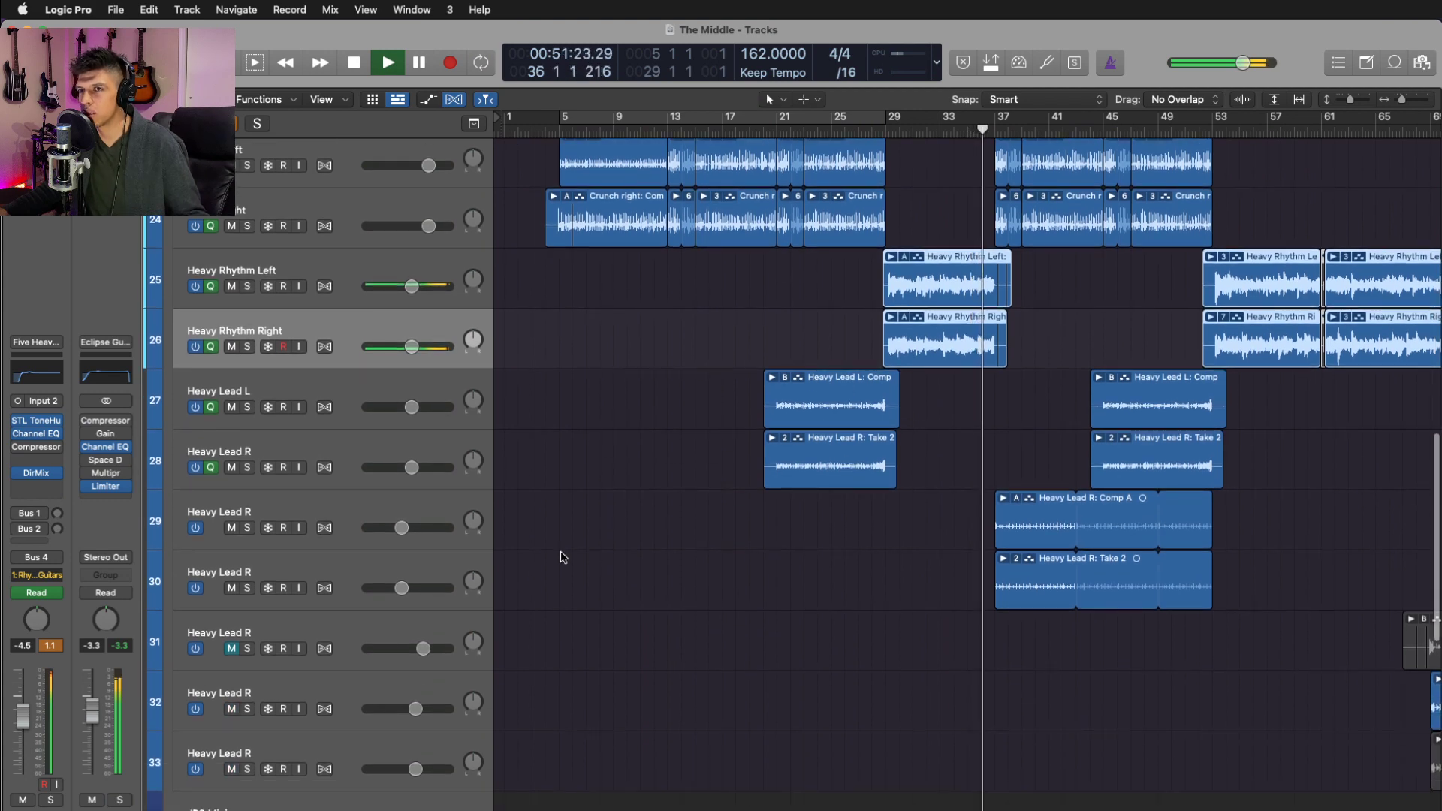
- Solo the two Heavy Lead R tracks numbered 29 and 30 during playback
click(381, 517)
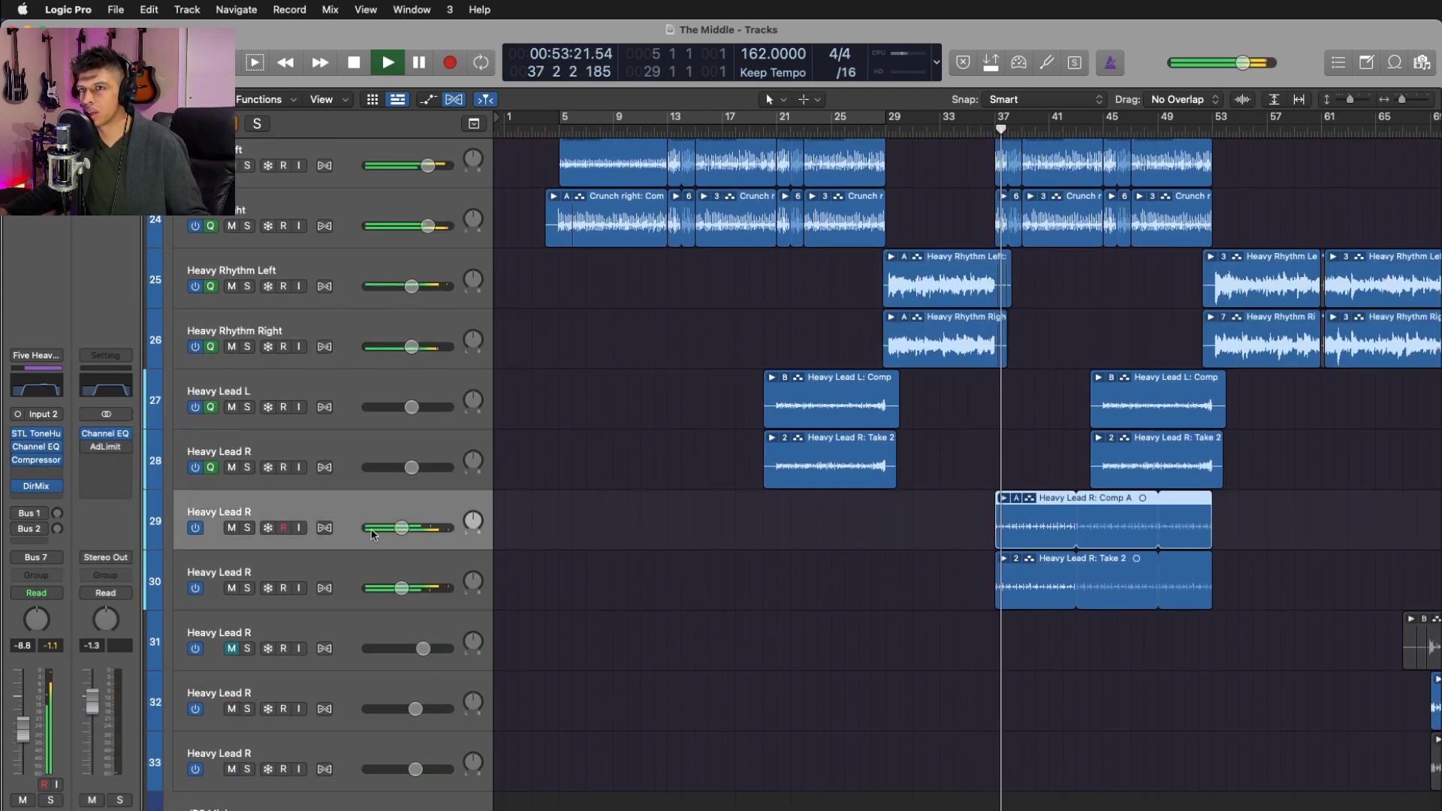
shift+click(375, 577)
key(s)
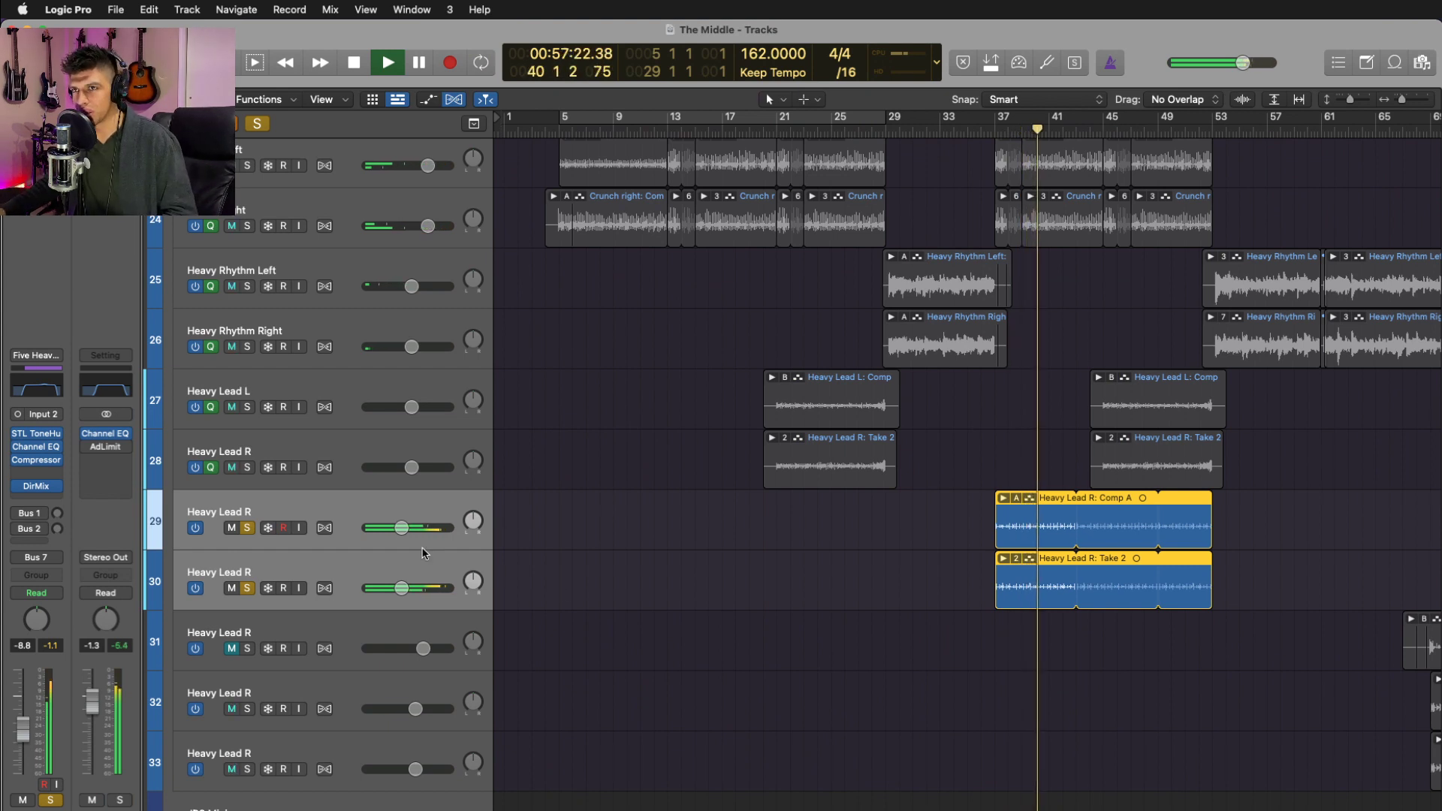
- Open STL ToneHub on Heavy Lead R track 29, stop playback, and show its effects section with the Preset column widened
click(357, 509)
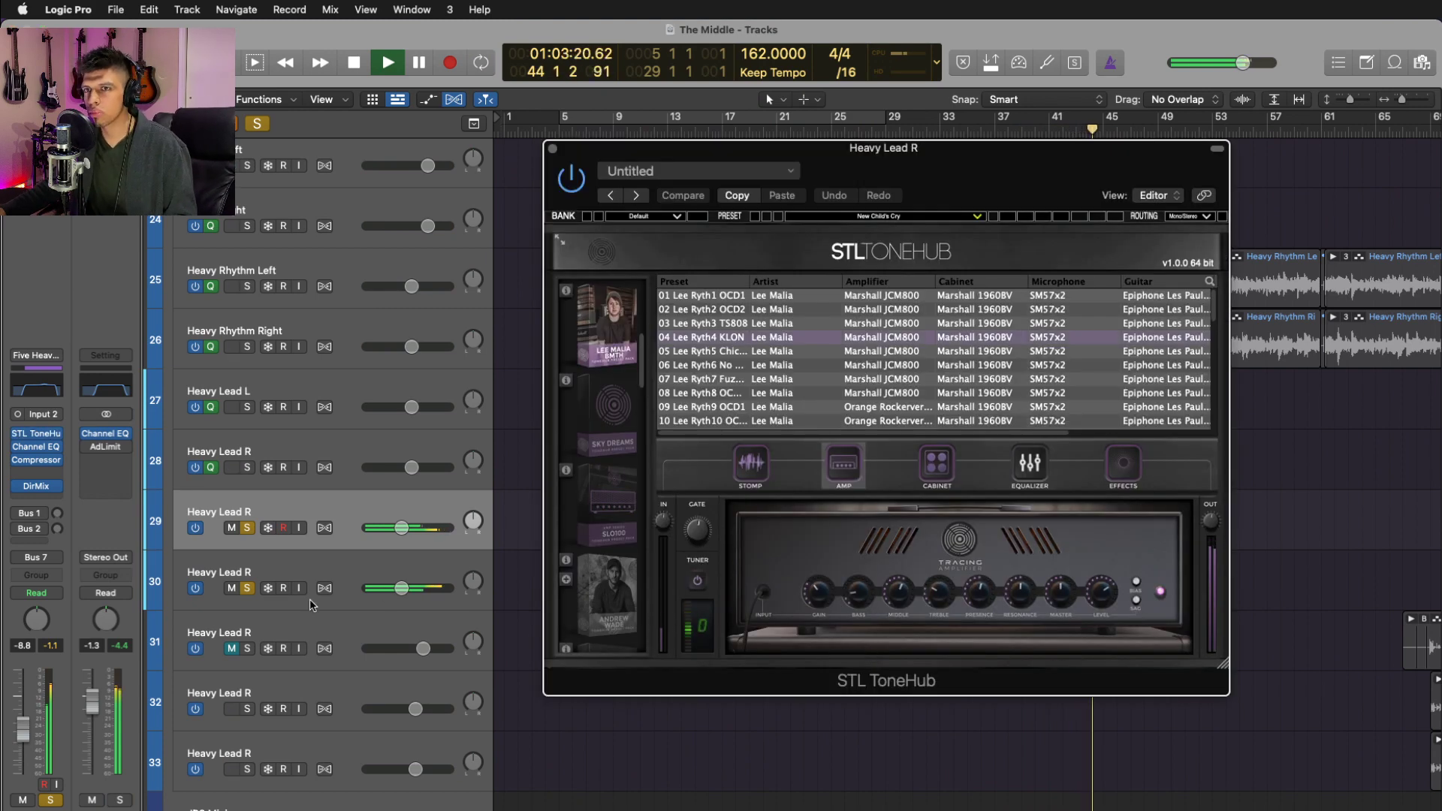
click(247, 589)
key(space)
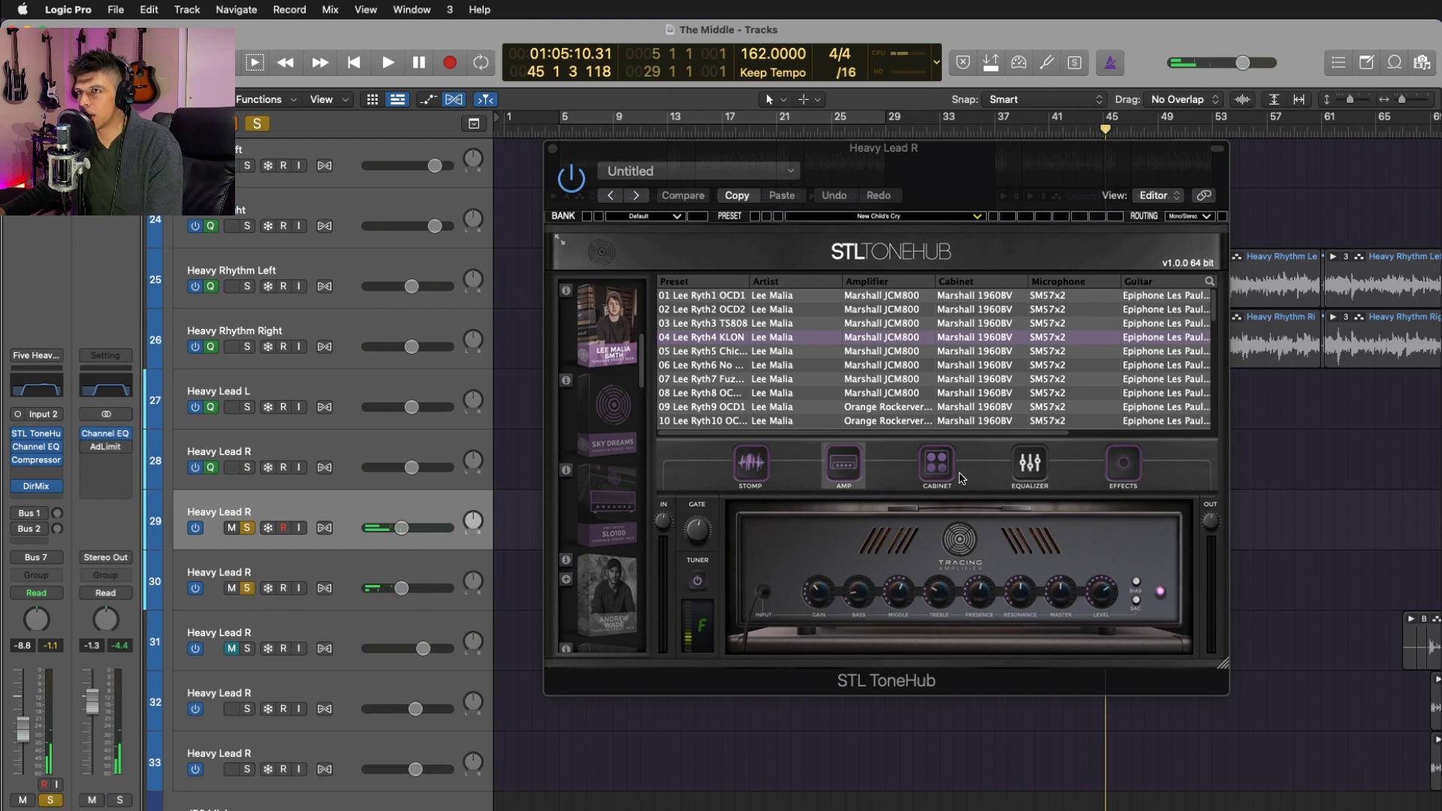
click(1124, 466)
drag(991, 167, 575, 205)
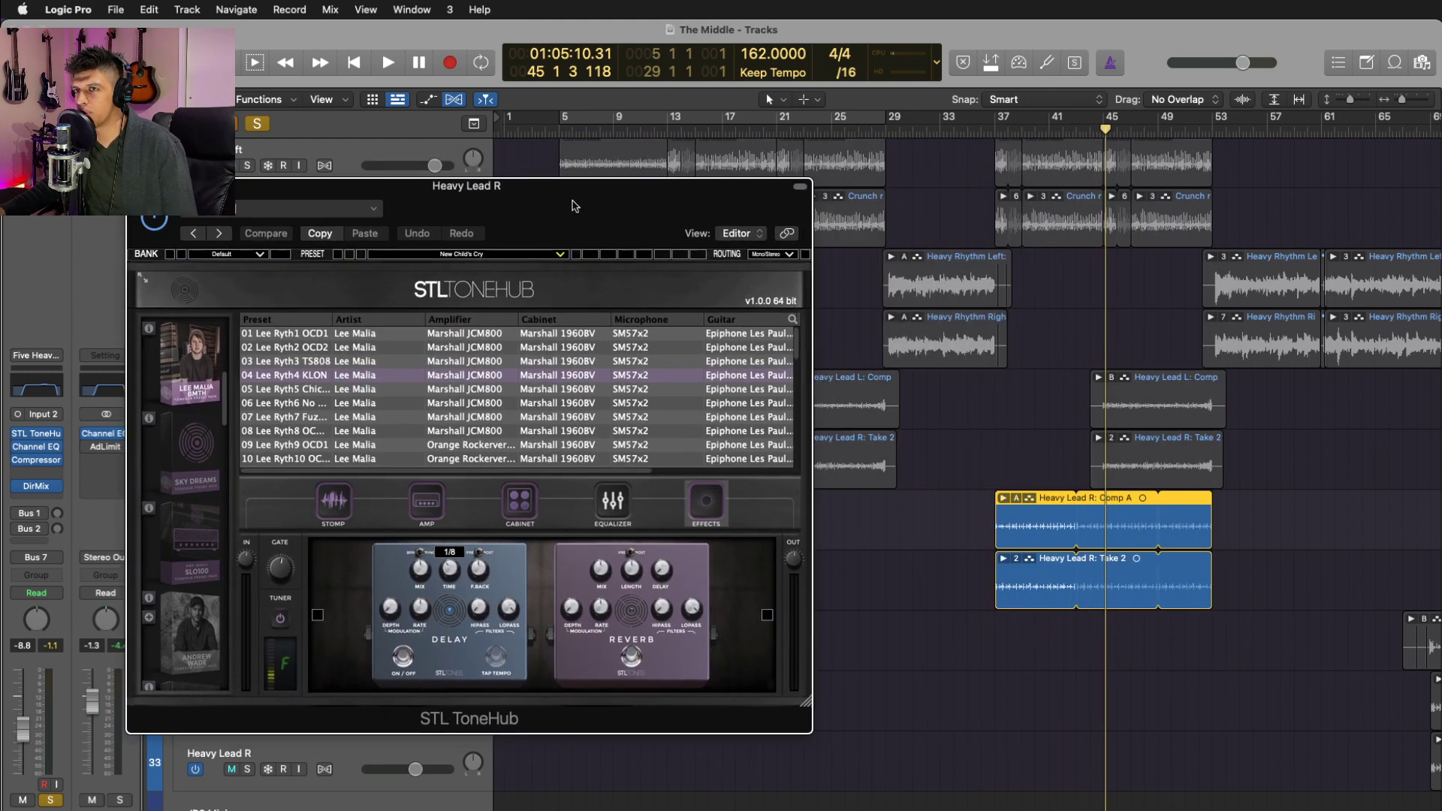
drag(335, 321, 396, 323)
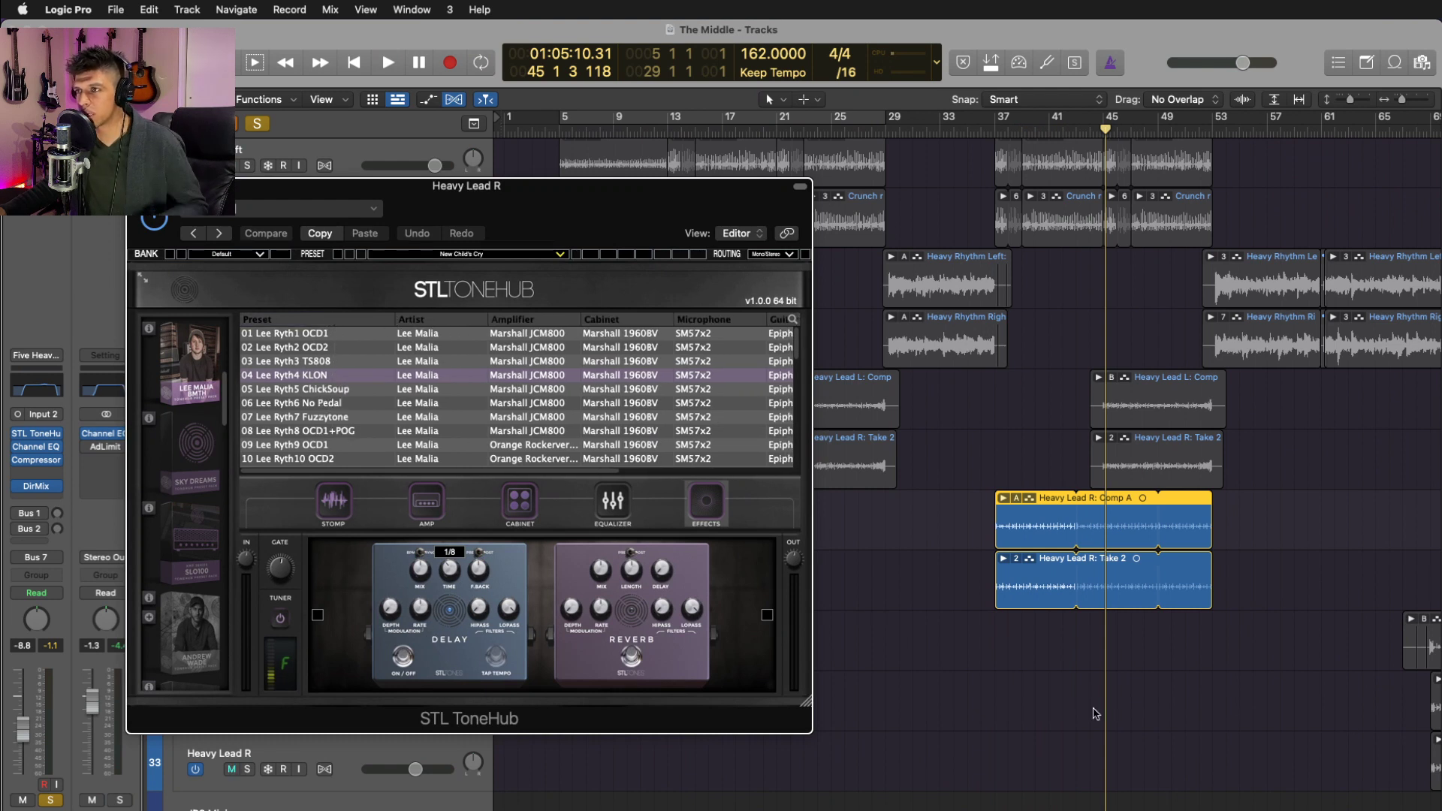
- Set the playhead to bar 37 and compare the ToneHub effects sections of Heavy Lead R tracks 29 and 30 side by side
click(997, 137)
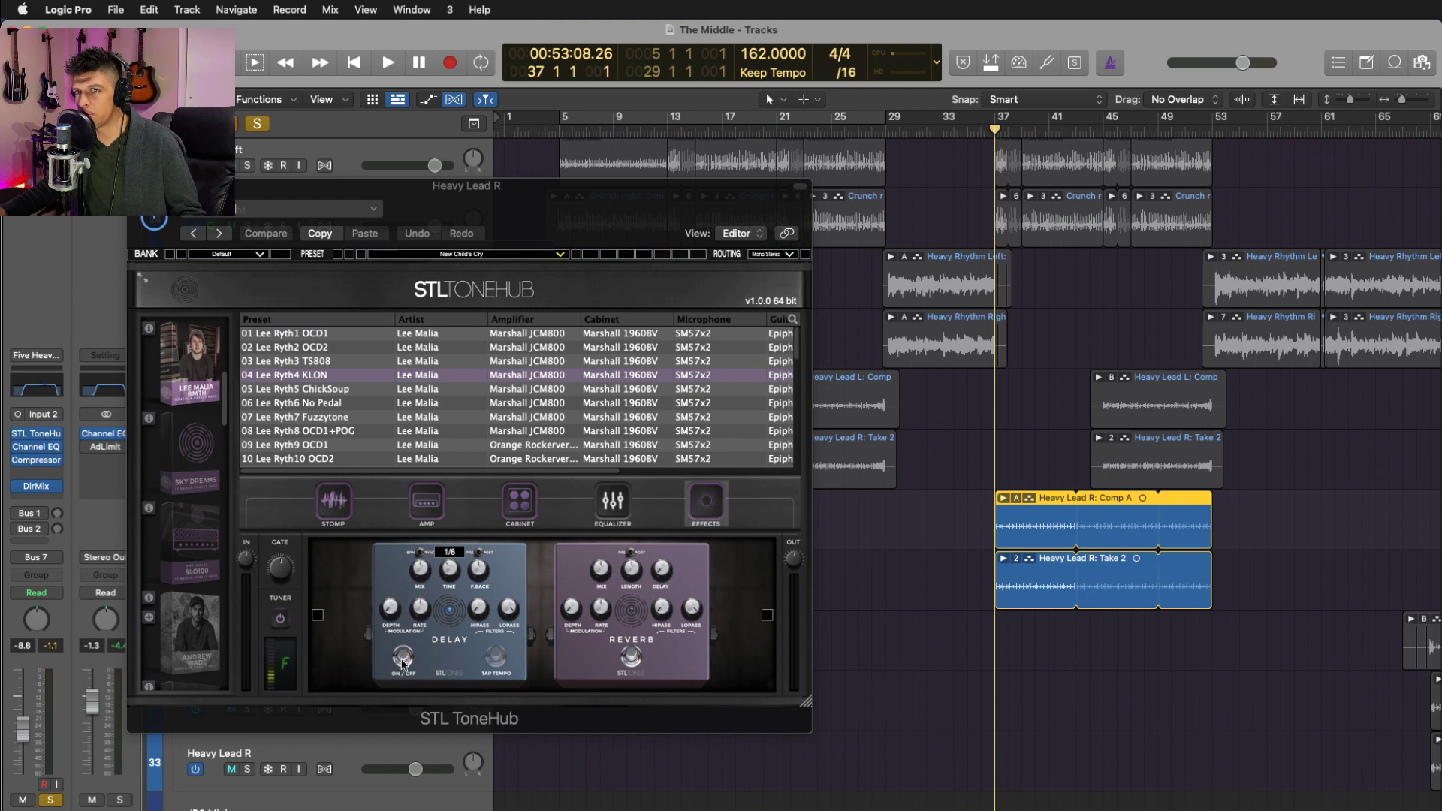
drag(548, 210, 829, 138)
click(354, 578)
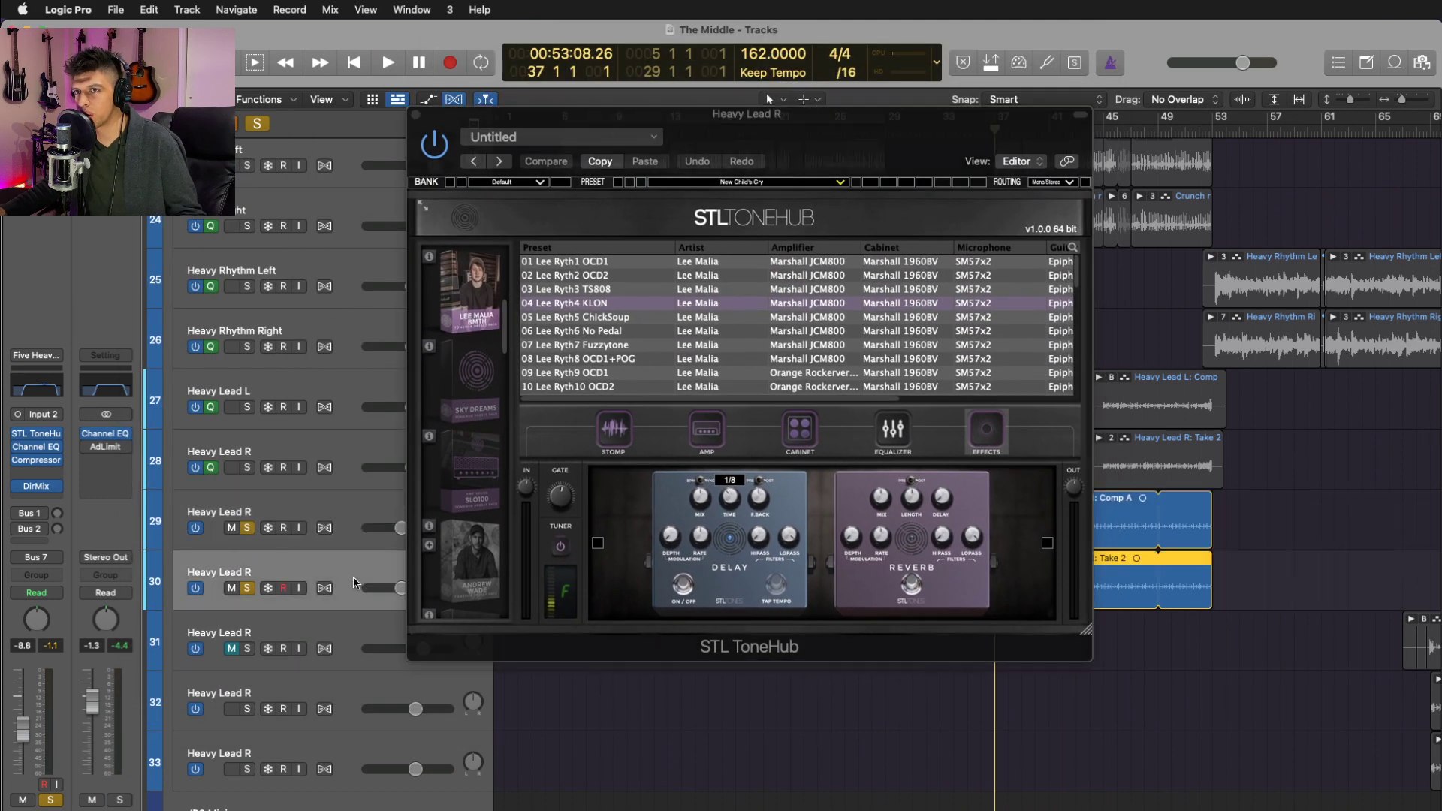
click(33, 435)
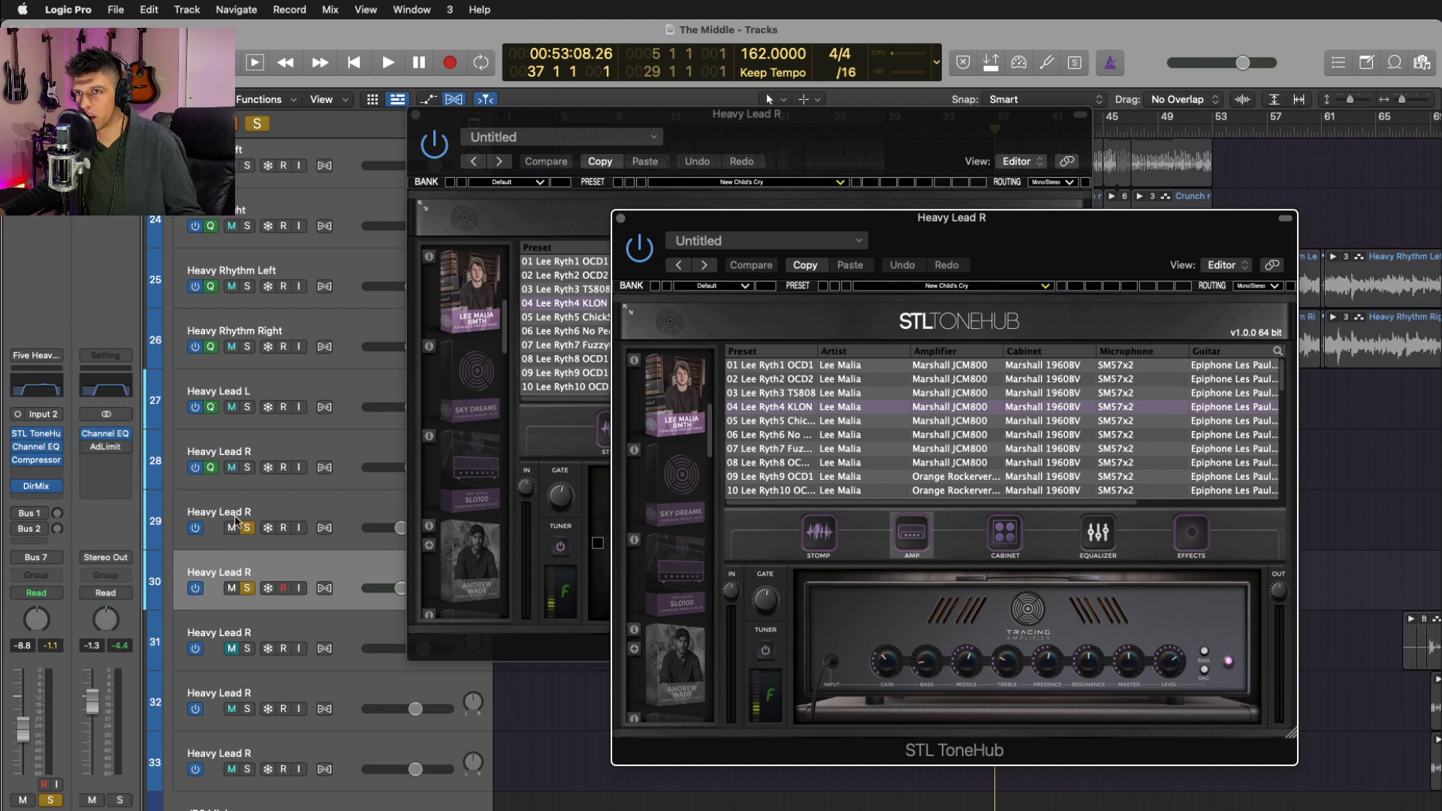
drag(747, 138, 381, 229)
drag(1018, 240, 1138, 229)
click(624, 539)
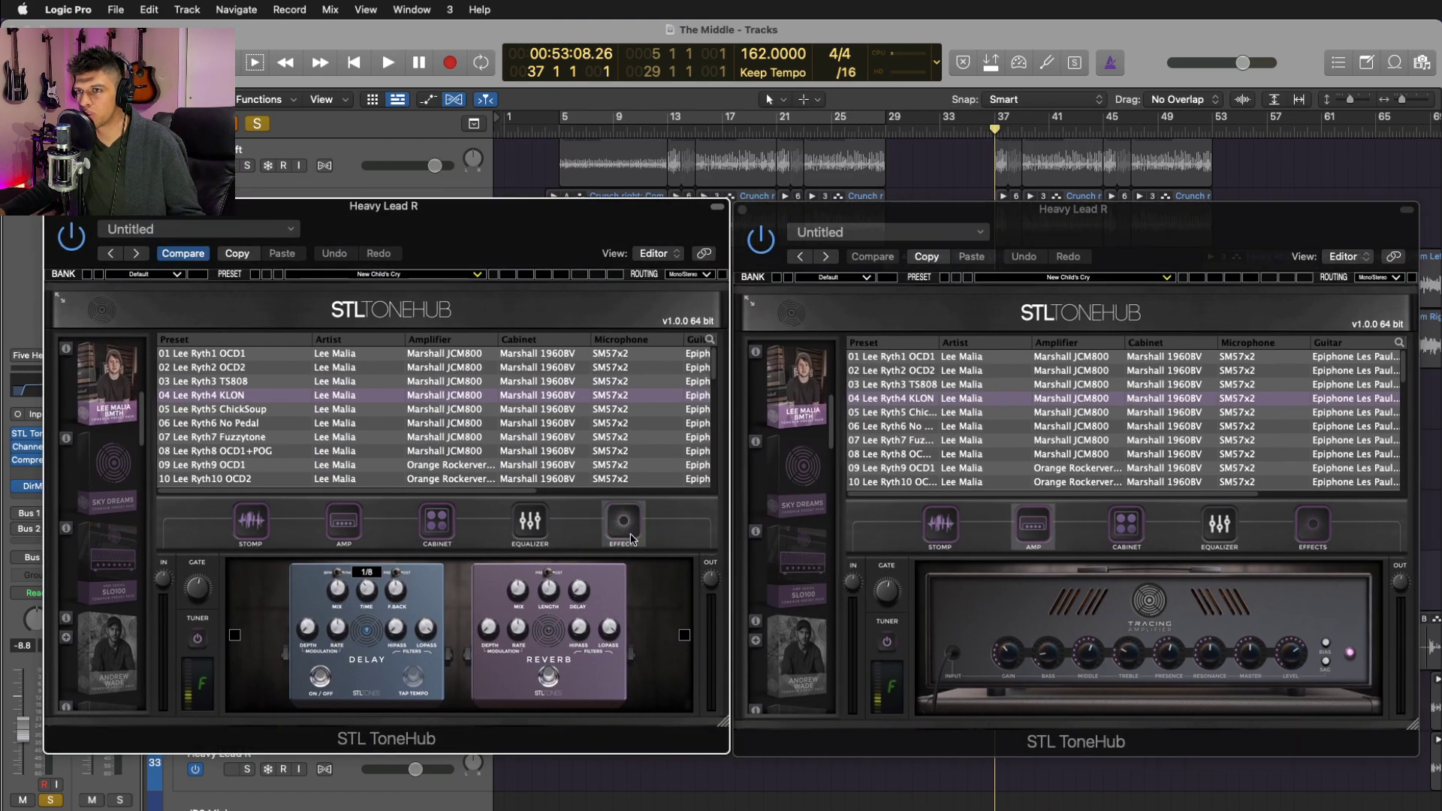
click(1304, 537)
- Play the soloed Heavy Lead R tracks from bar 37 to about bar 47, closing both ToneHub windows, and stop playback
key(space)
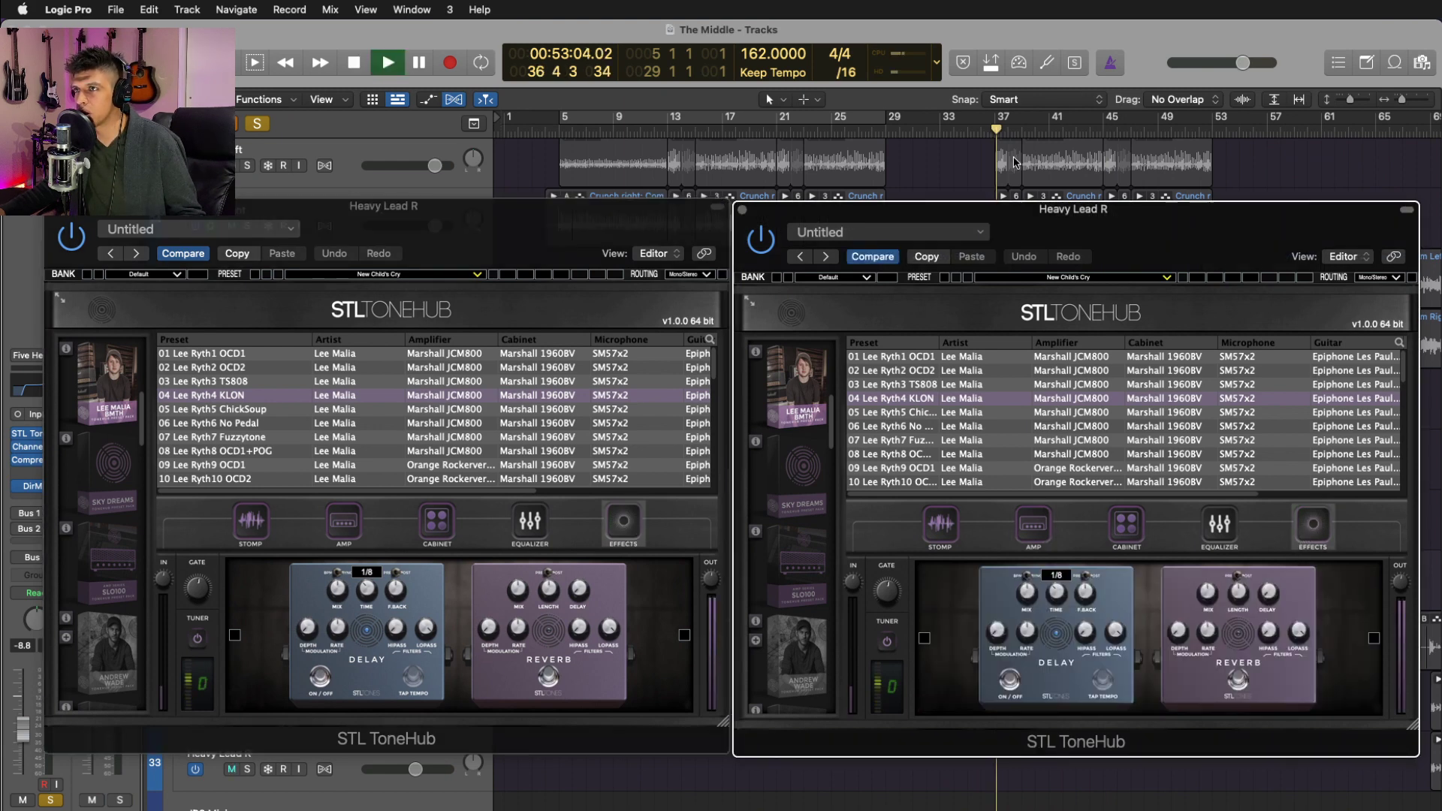
mouse_move(1033, 207)
mouse_down()
mouse_move(1153, 367)
mouse_move(1438, 482)
mouse_move(606, 280)
mouse_move(966, 218)
mouse_move(981, 303)
mouse_move(1010, 214)
mouse_up()
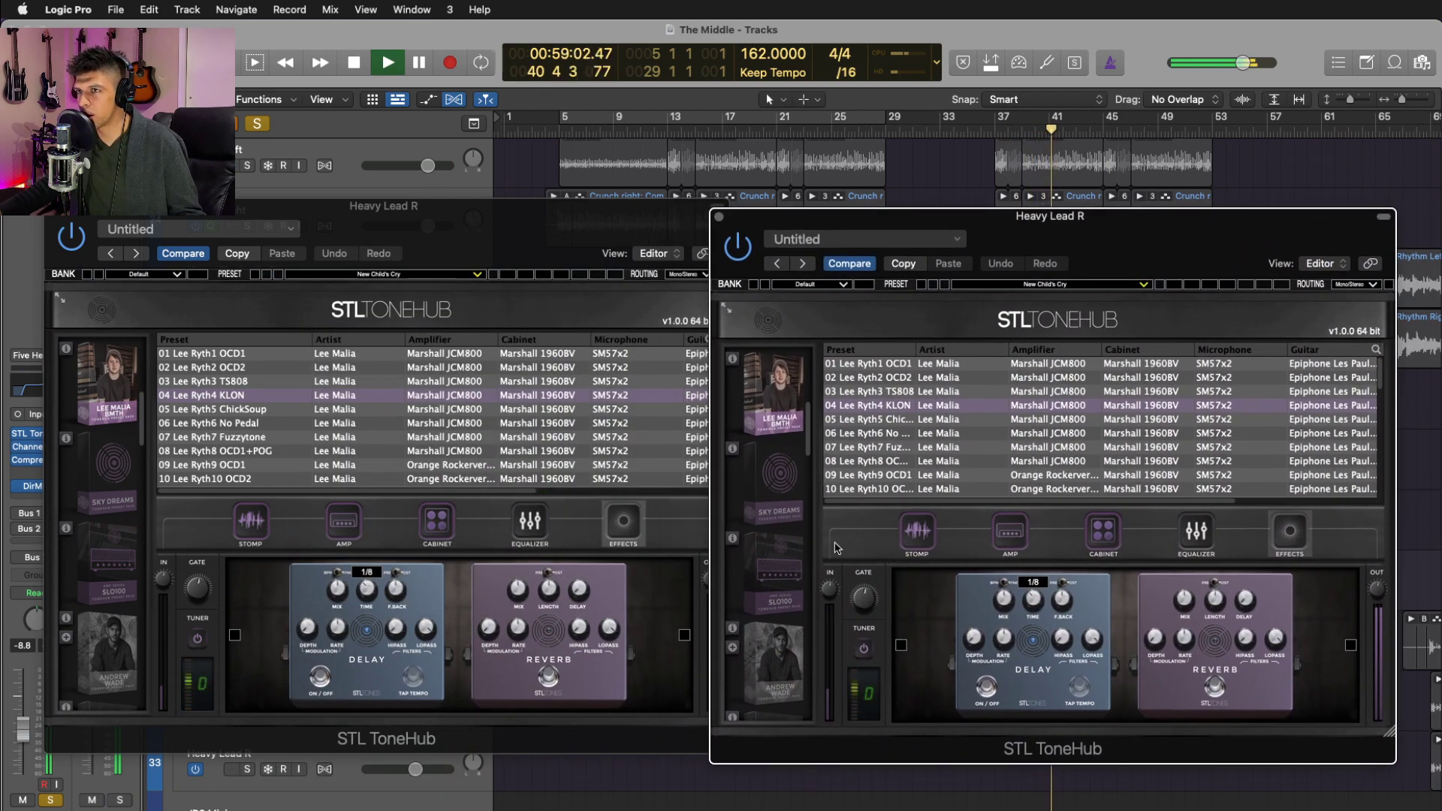
click(633, 530)
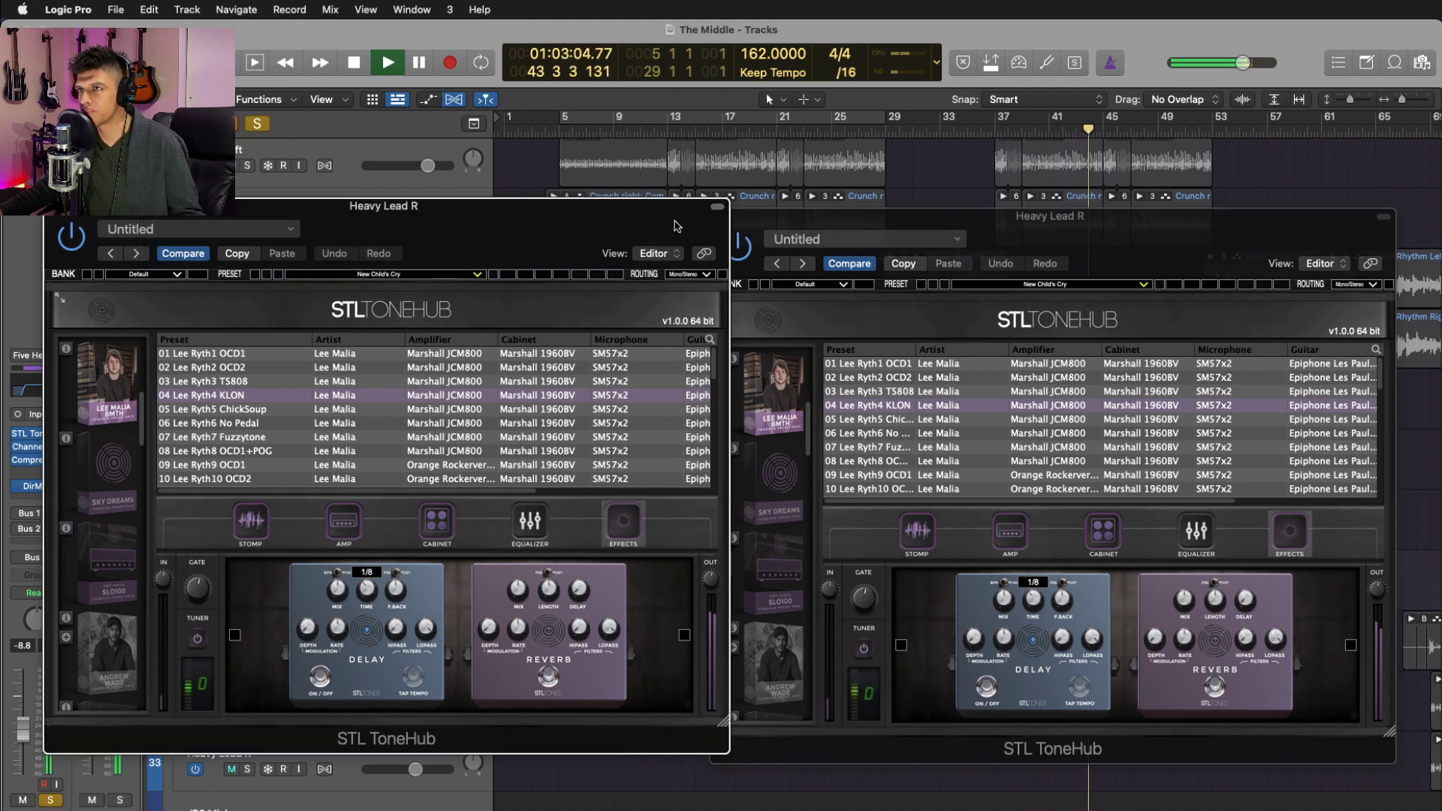
click(773, 223)
key(super+w)
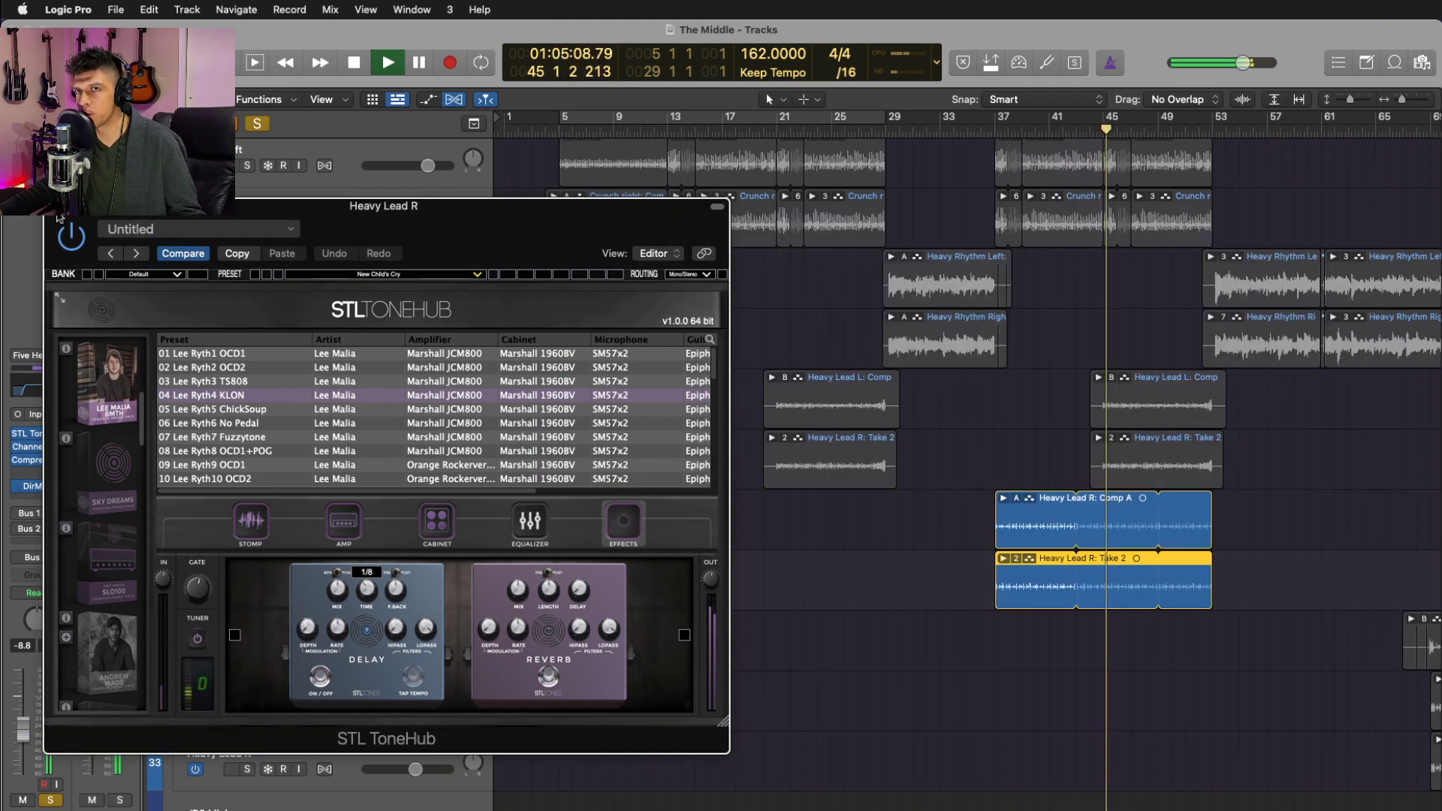
key(super+w)
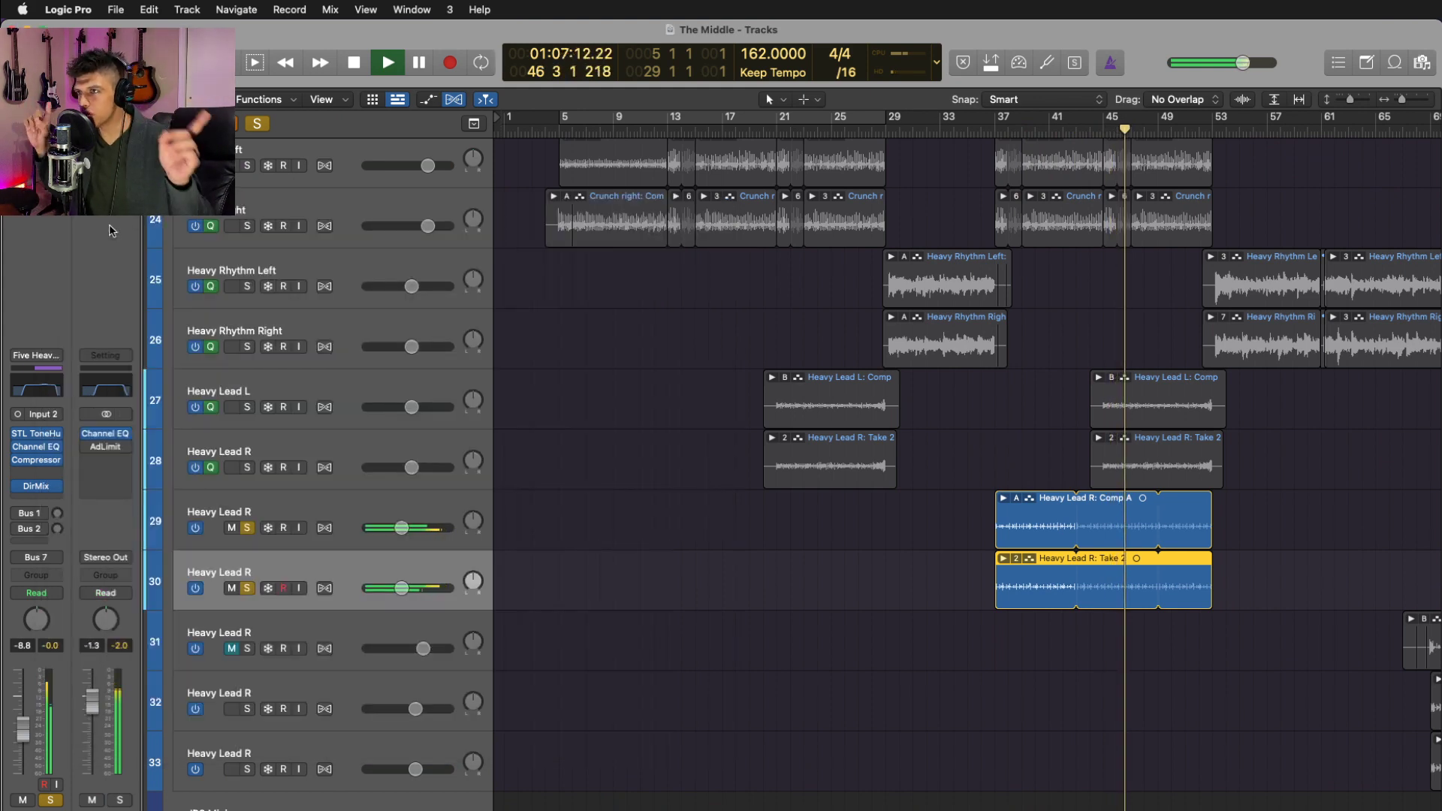
click(949, 714)
key(space)
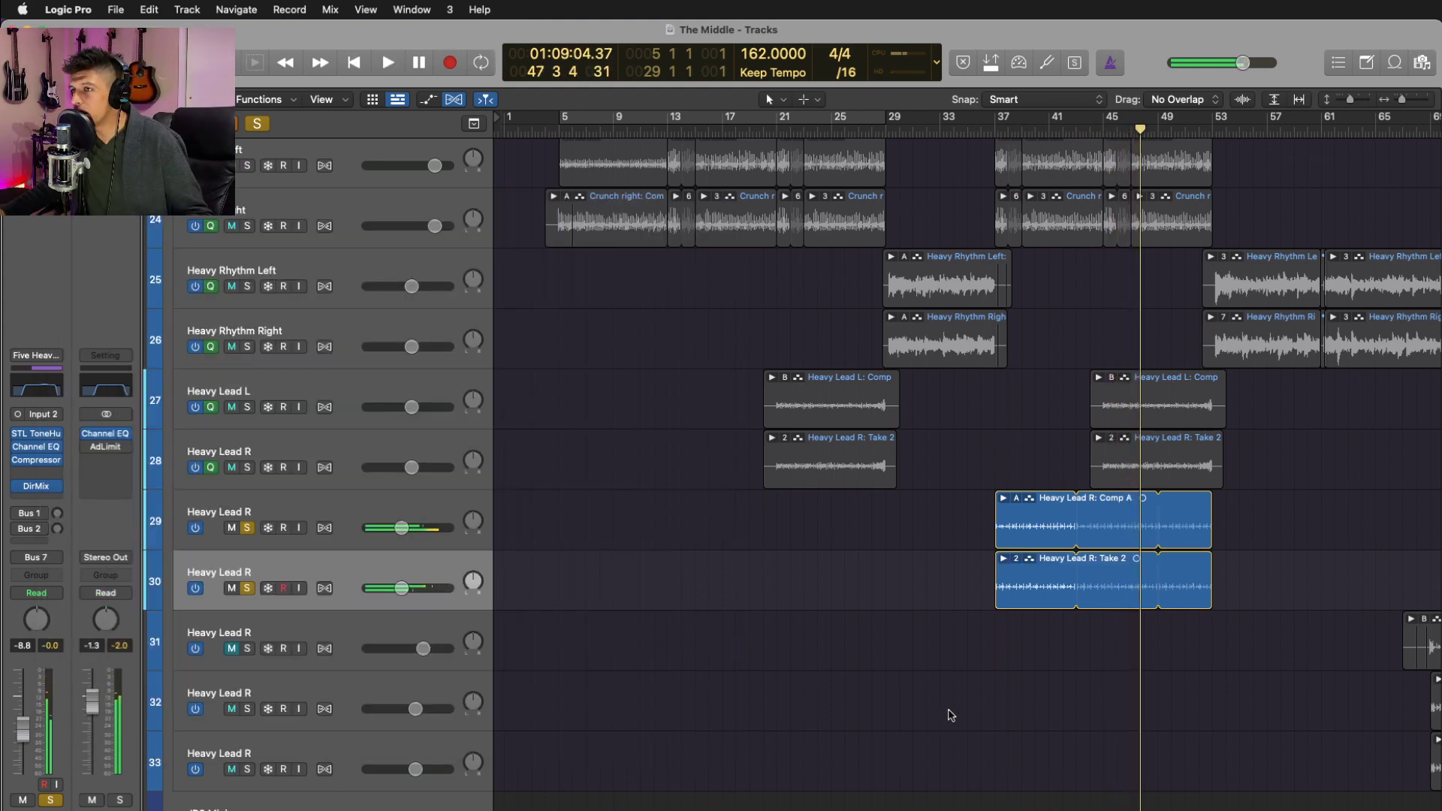
- Shorten the Heavy Lead R regions on tracks 29 and 30 to end near bar 43, and play them from bar 37
drag(1215, 601, 1076, 501)
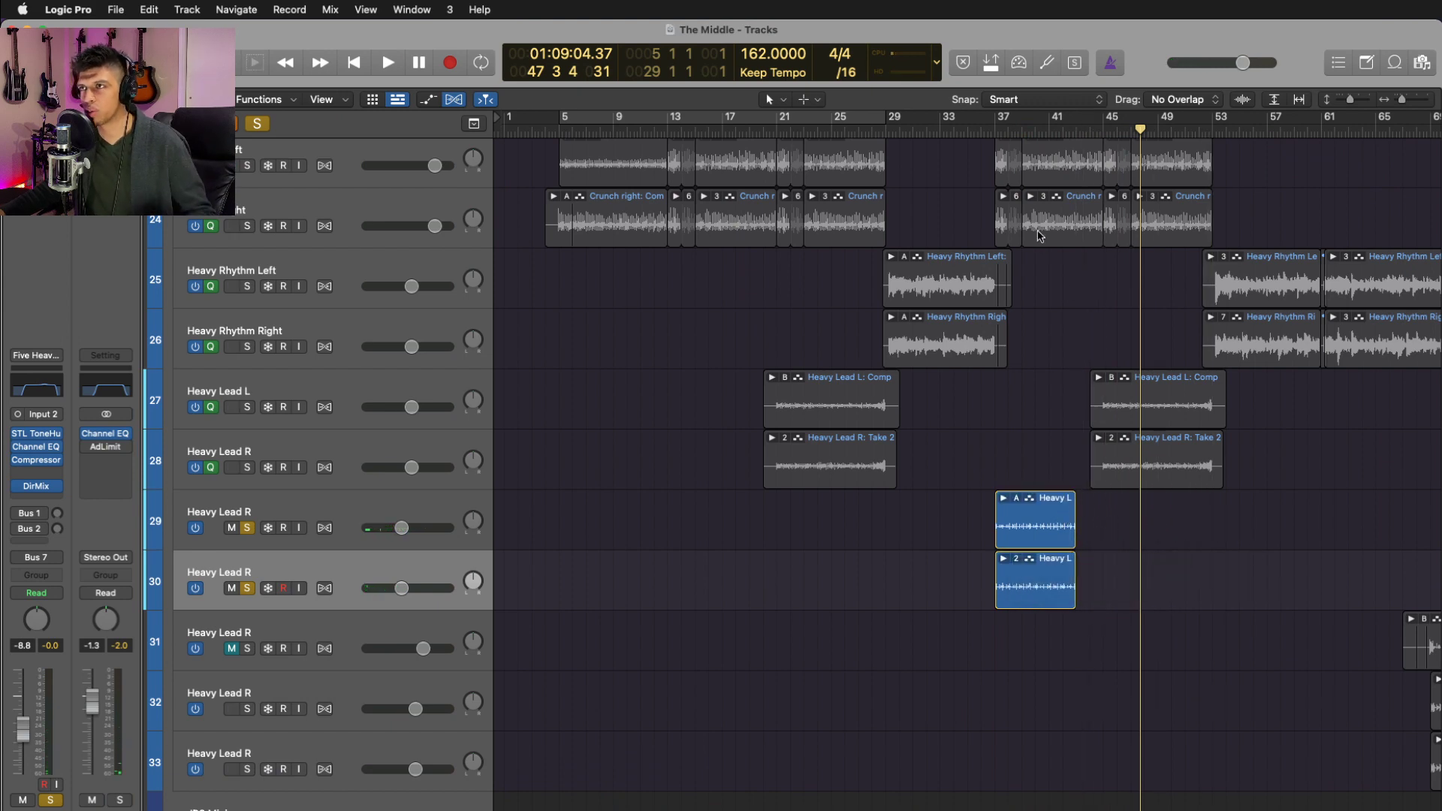
click(996, 134)
scroll(1159, 587, up, 2)
scroll(1159, 588, right, 5)
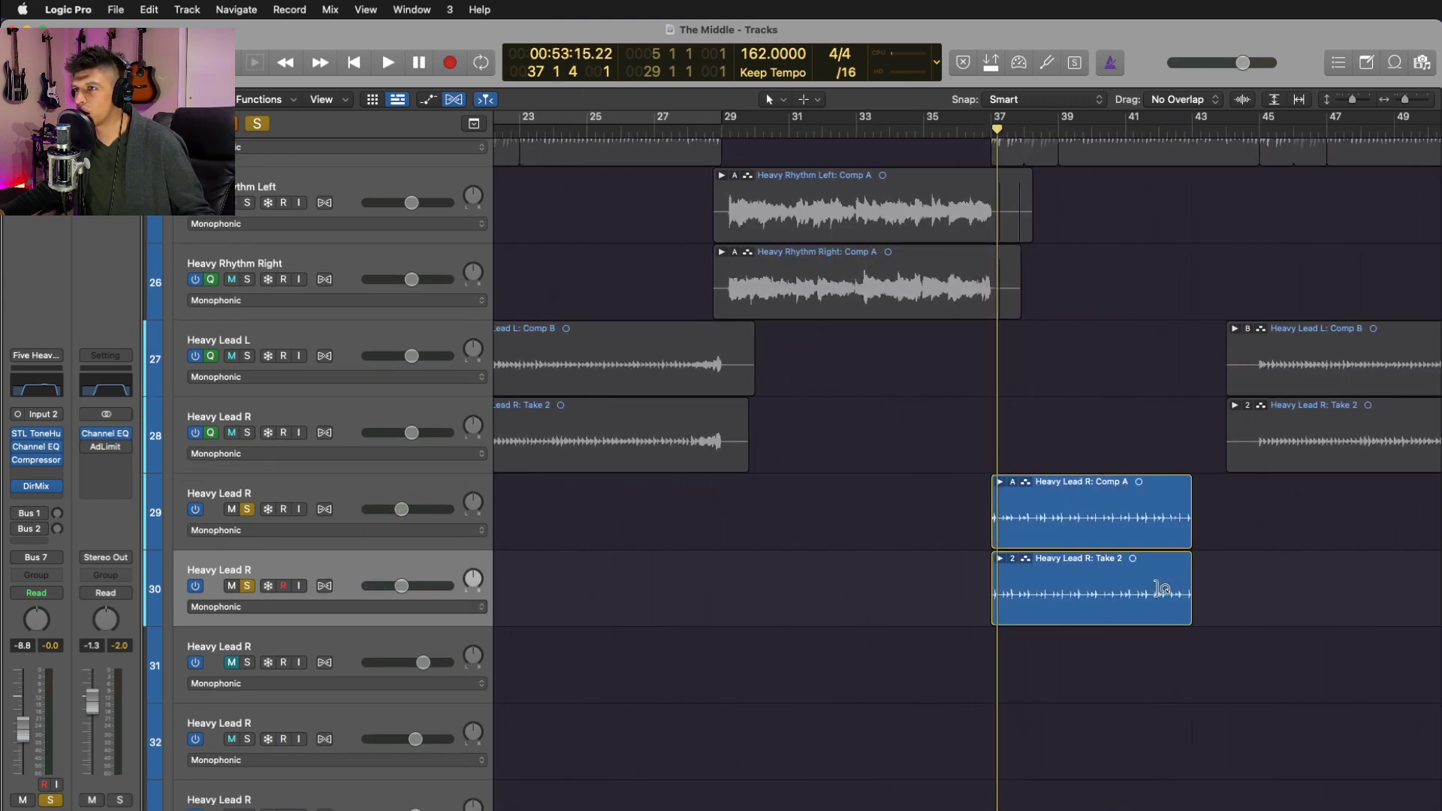
scroll(1167, 531, left, 4)
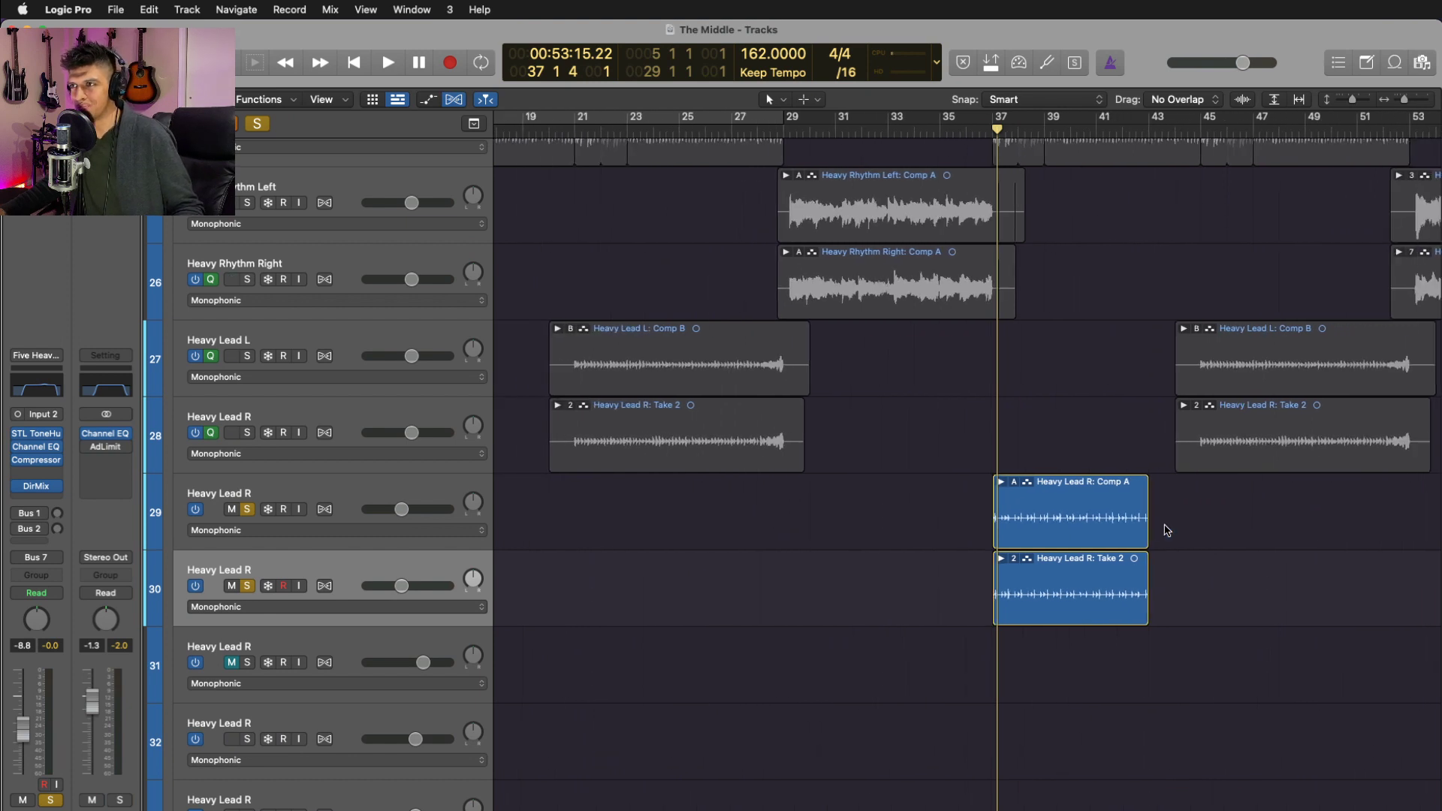
scroll(1165, 576, left, 2)
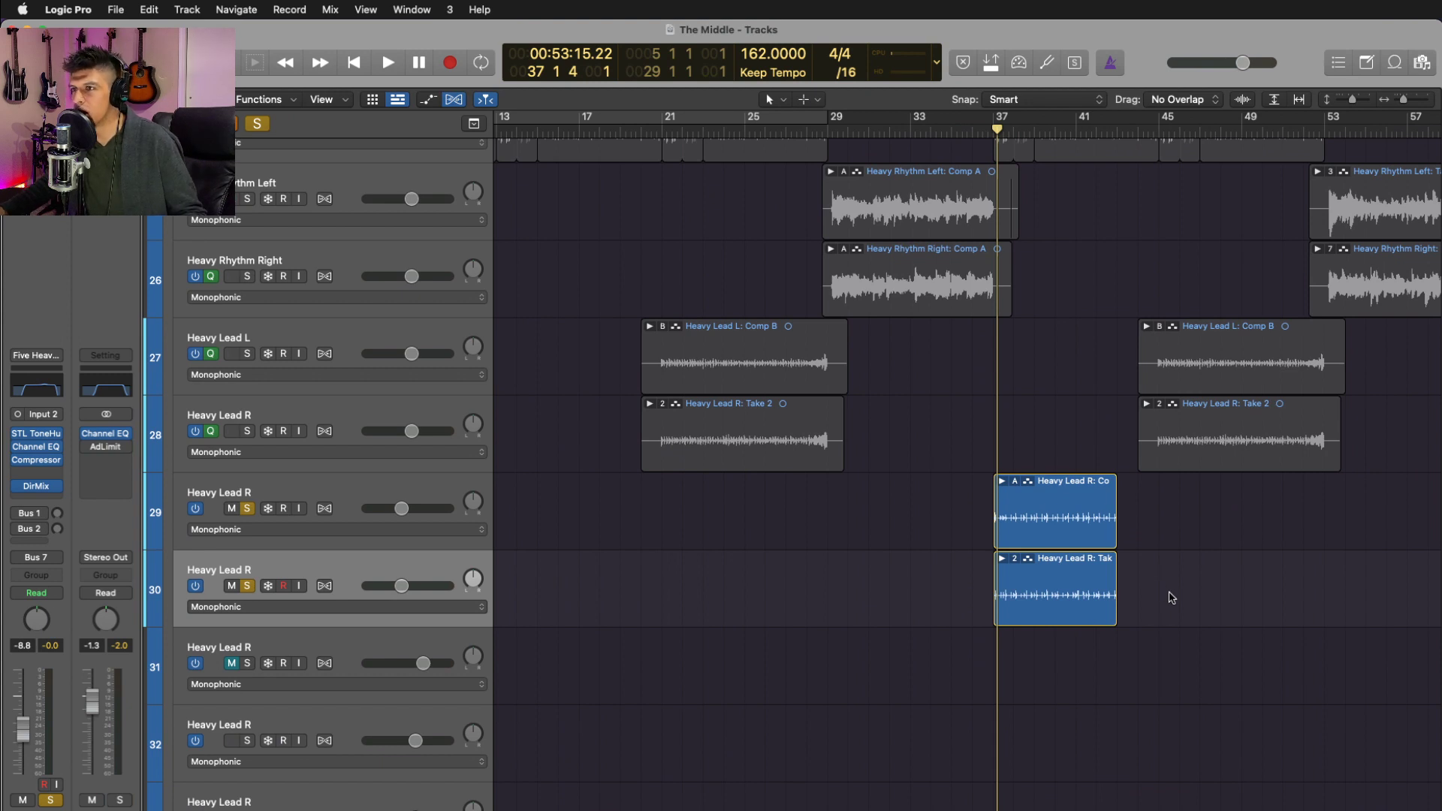
key(space)
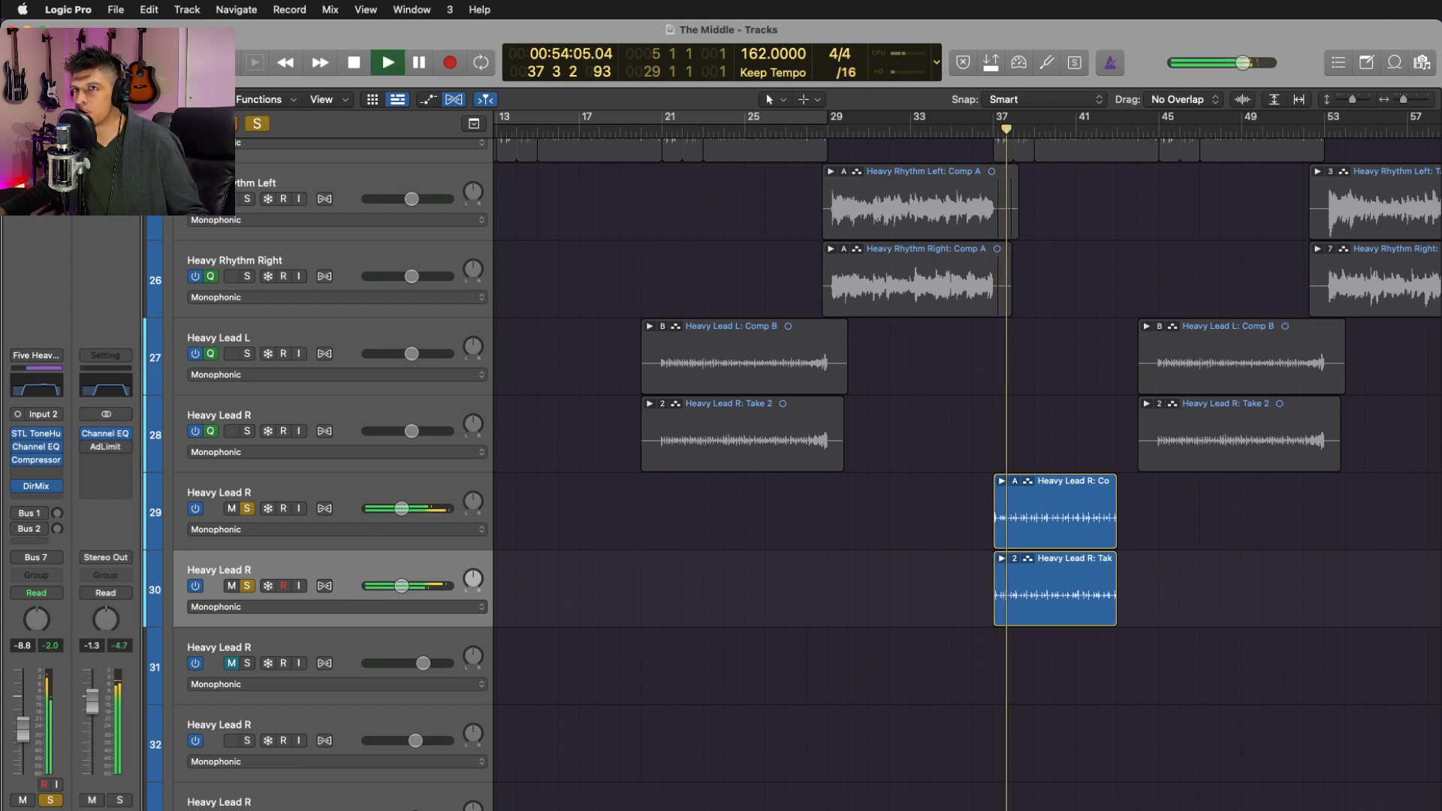
- Clear the solos, try extending the two Heavy Lead R regions to about bar 51, stop playback, and undo both region length edits
key(ctrl+s)
drag(1201, 627, 1283, 513)
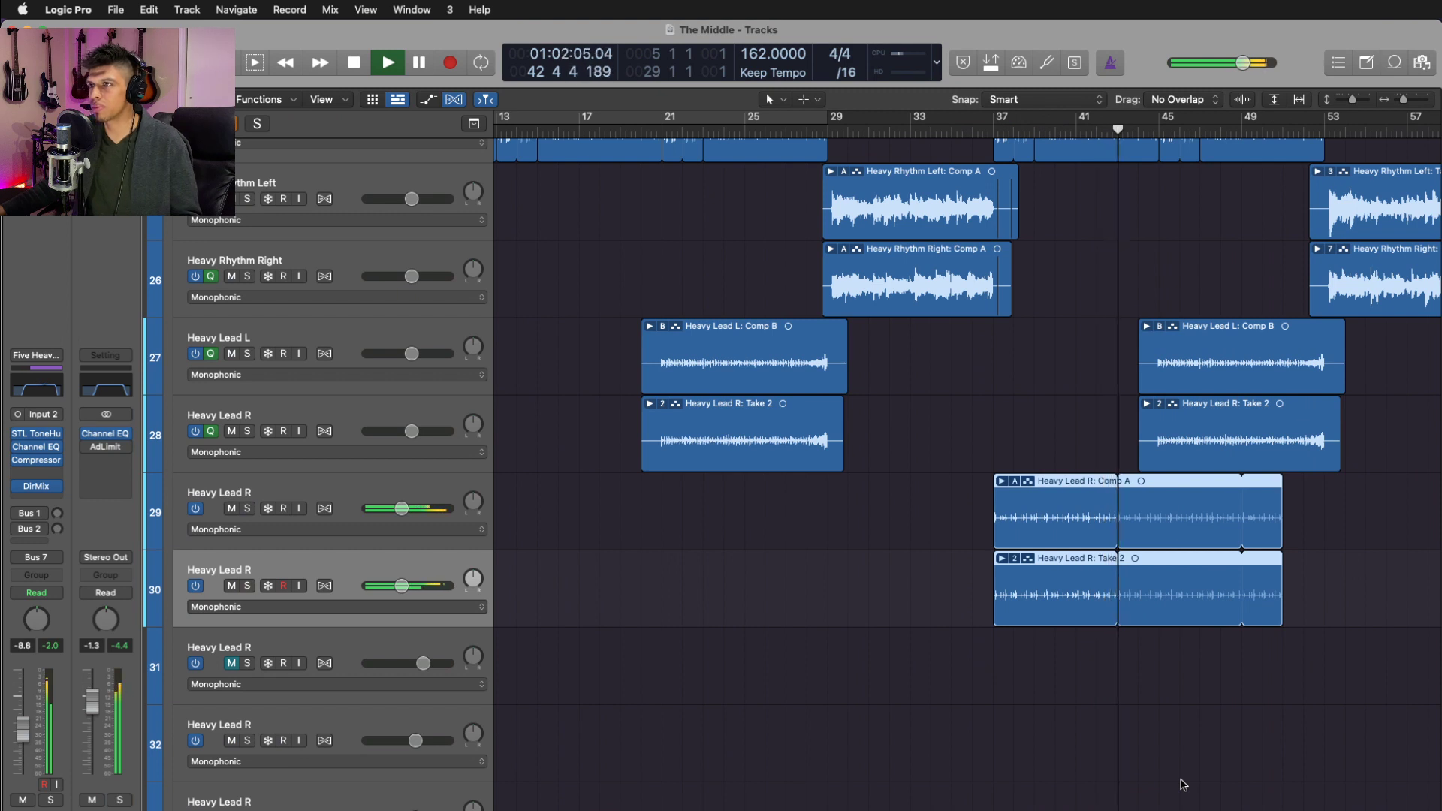
key(space)
key(super+z)
key(super+z)
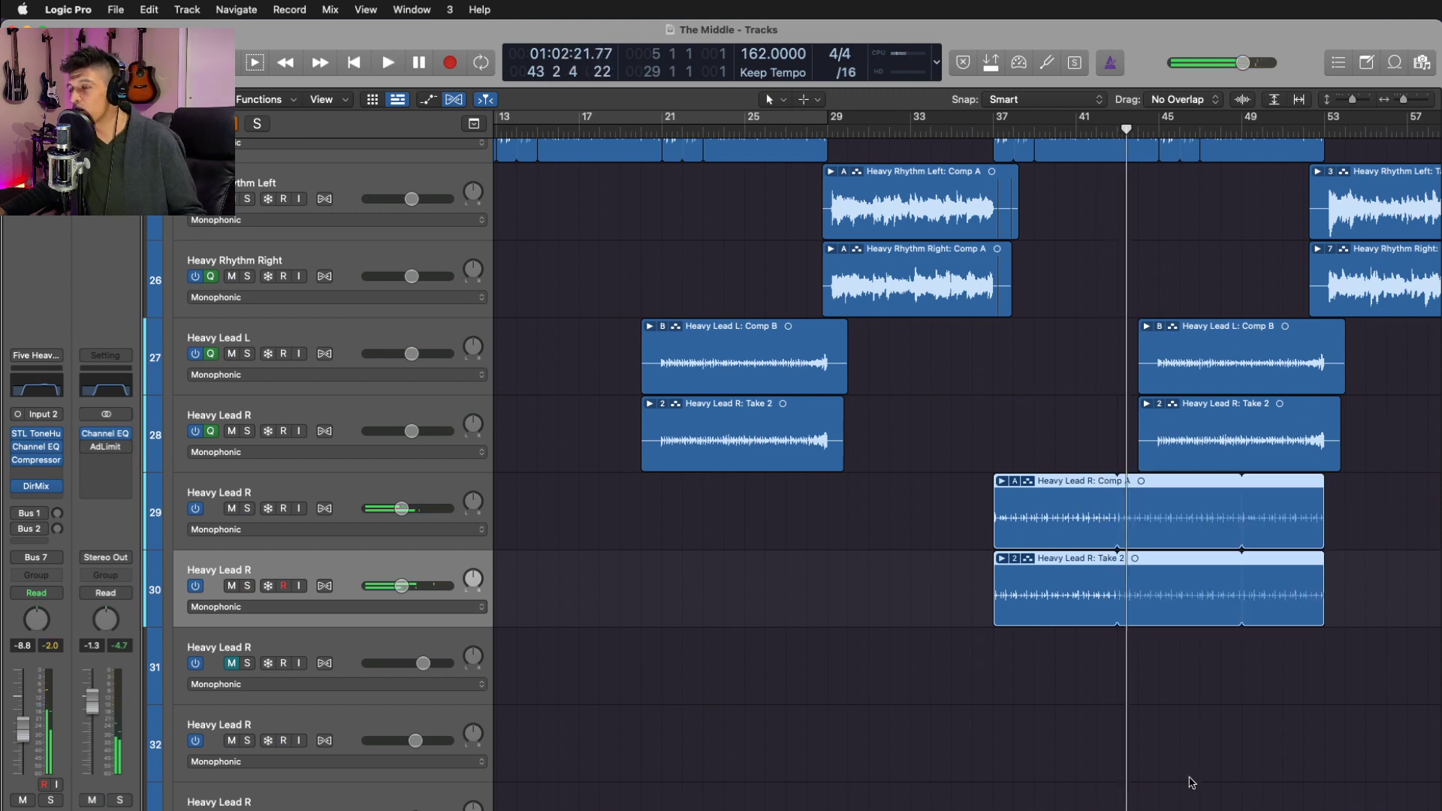
- Deselect the Heavy Lead R regions and play the full mix from about bar 43 to bar 46
click(1238, 709)
key(space)
scroll(1229, 696, up, 3)
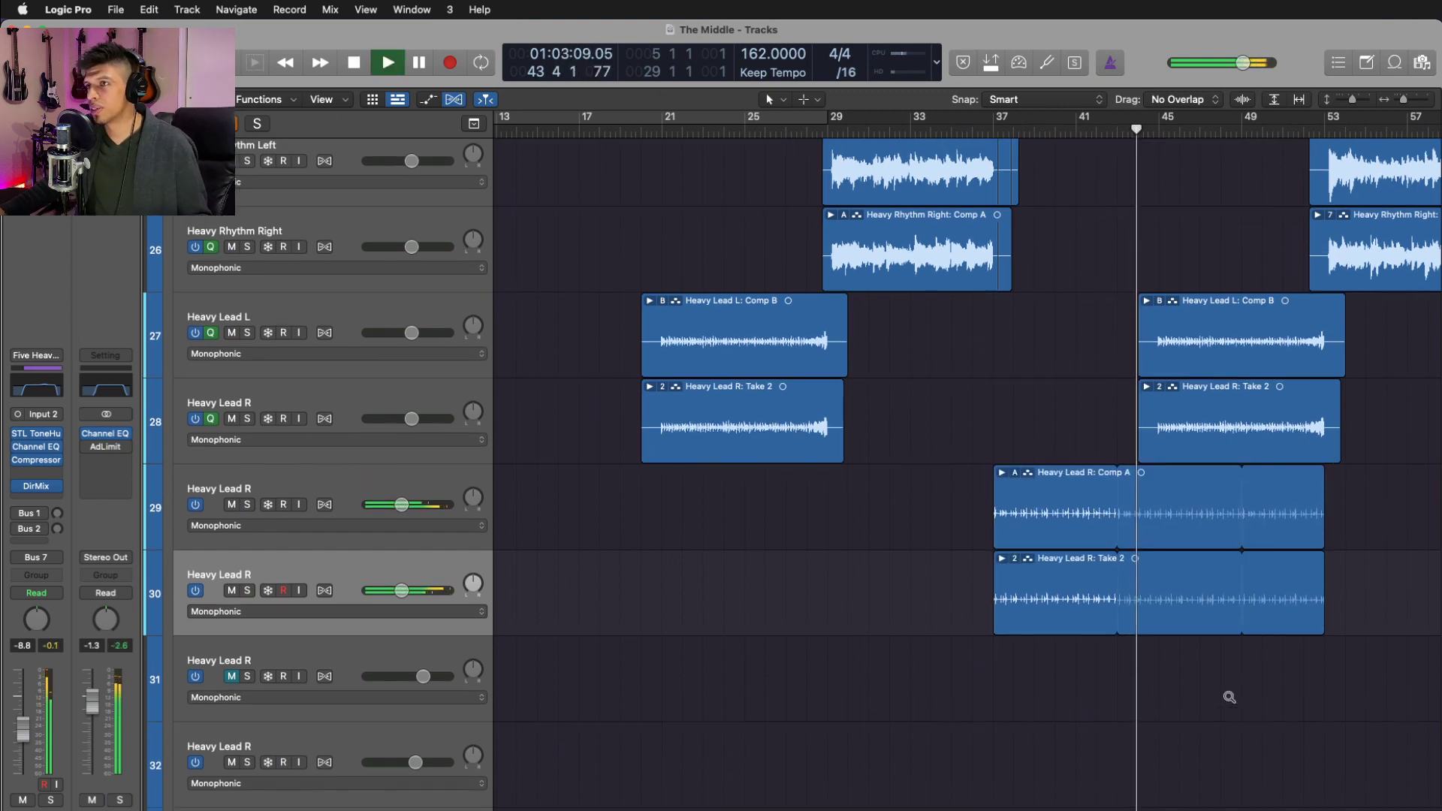
scroll(1226, 692, down, 5)
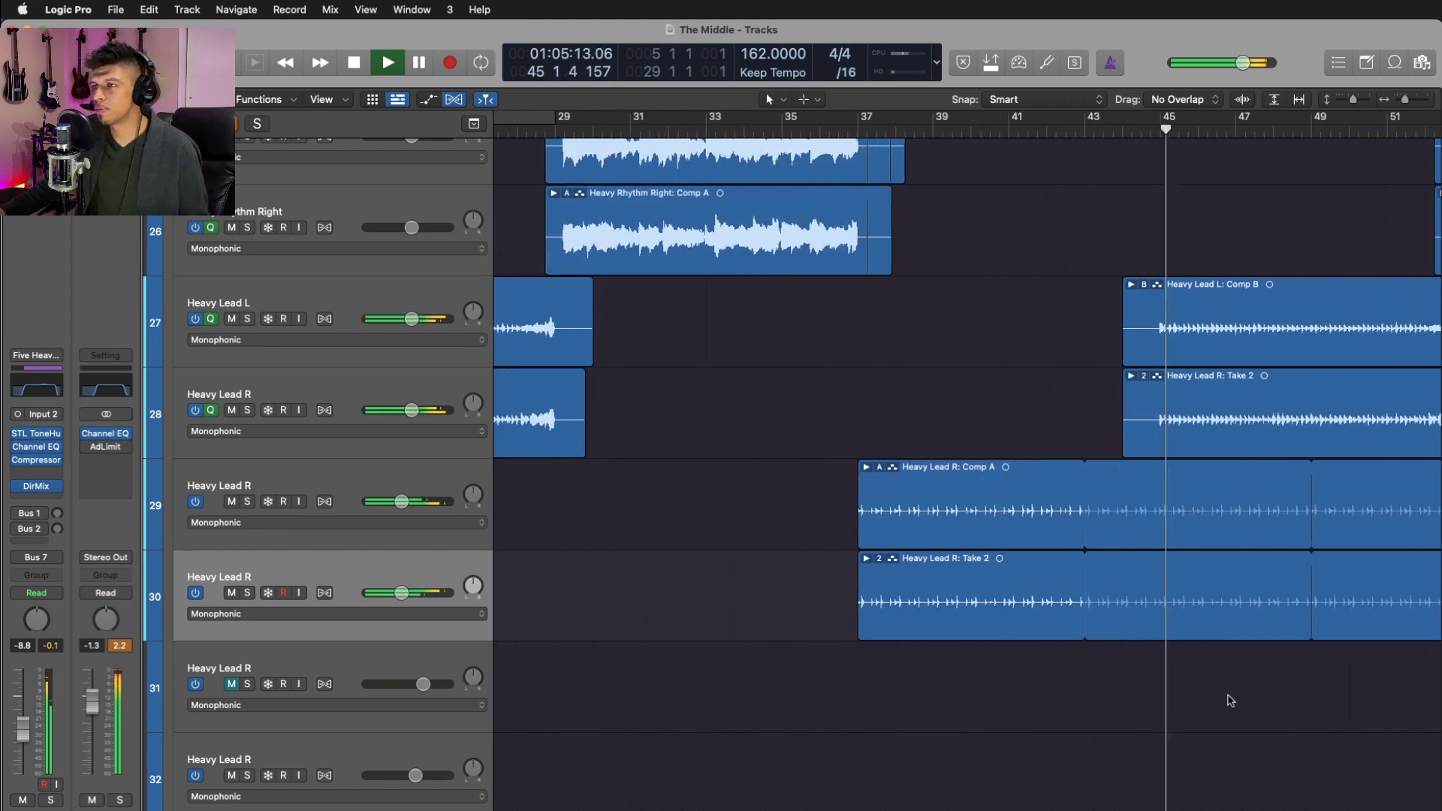
key(space)
- Select Heavy Lead R on track 32 and play the full mix from bar 69
scroll(1204, 681, down, 4)
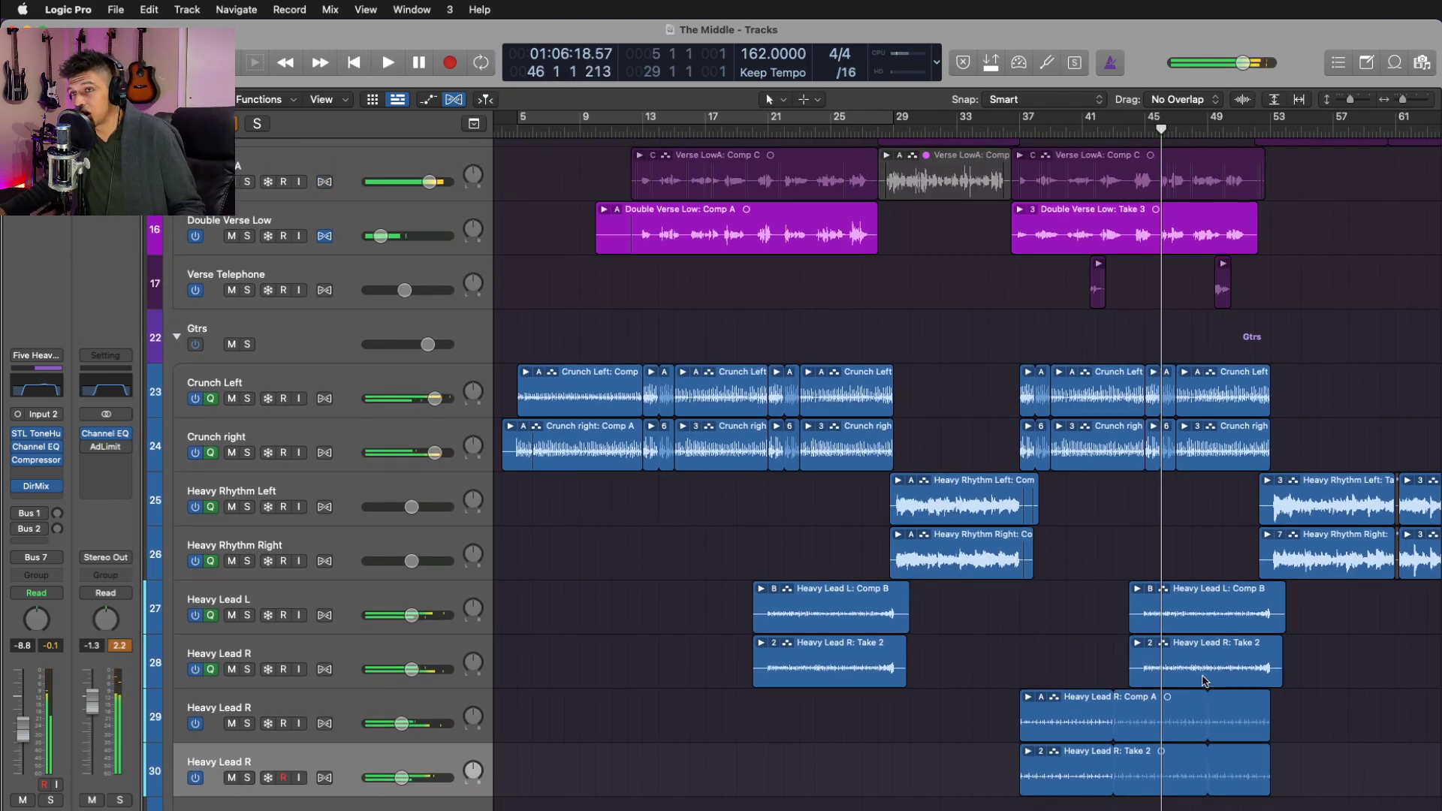
scroll(1202, 681, right, 10)
scroll(1203, 680, down, 5)
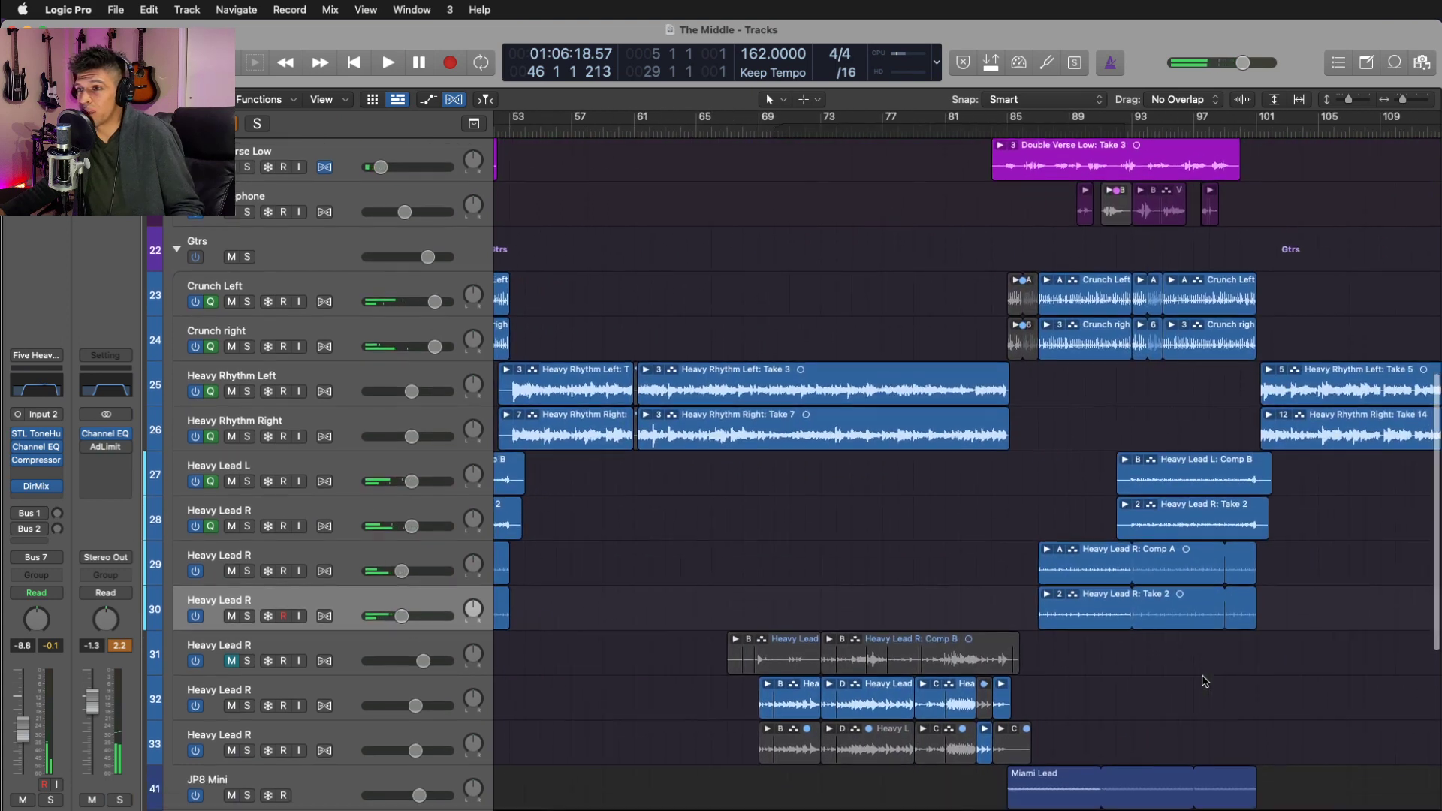
click(832, 134)
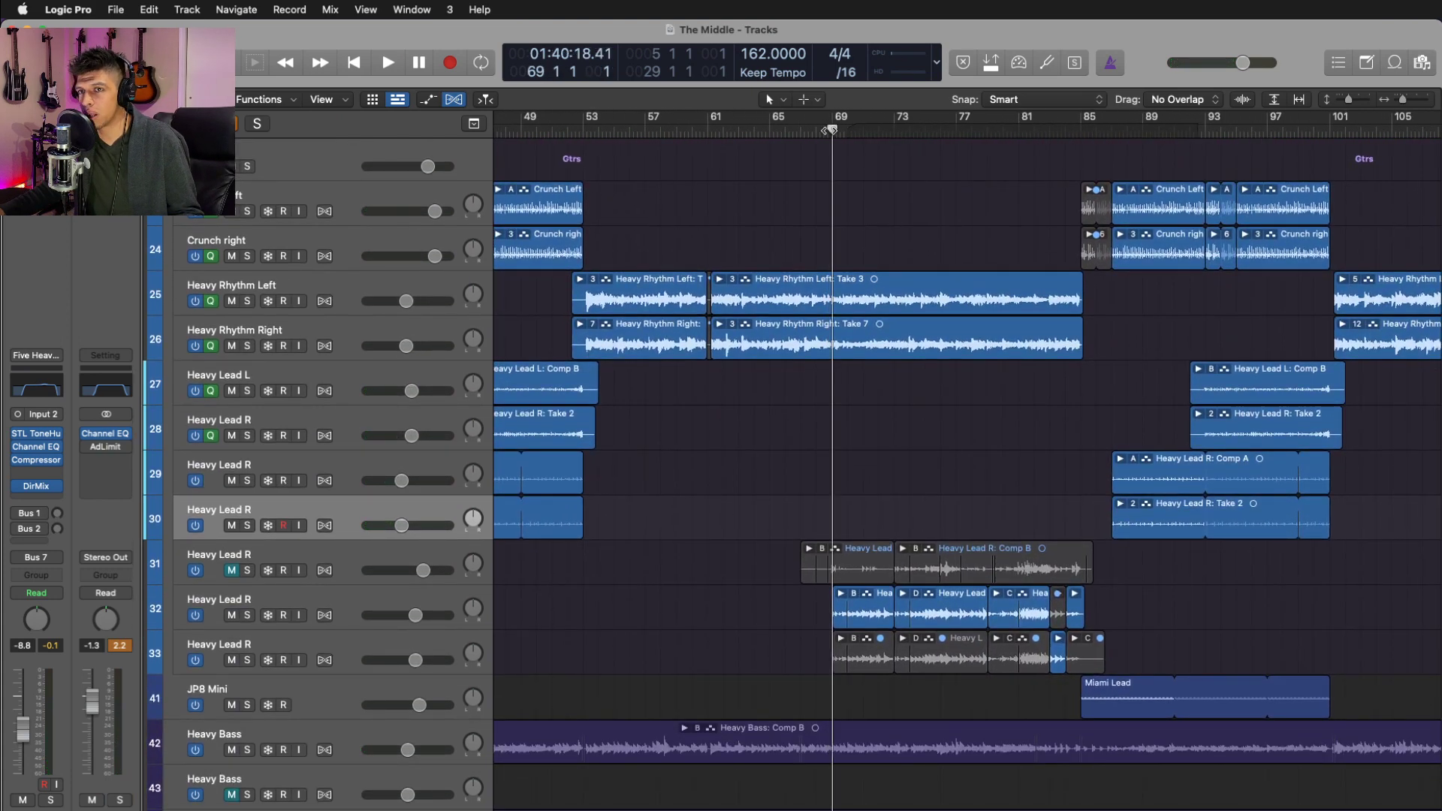
click(366, 608)
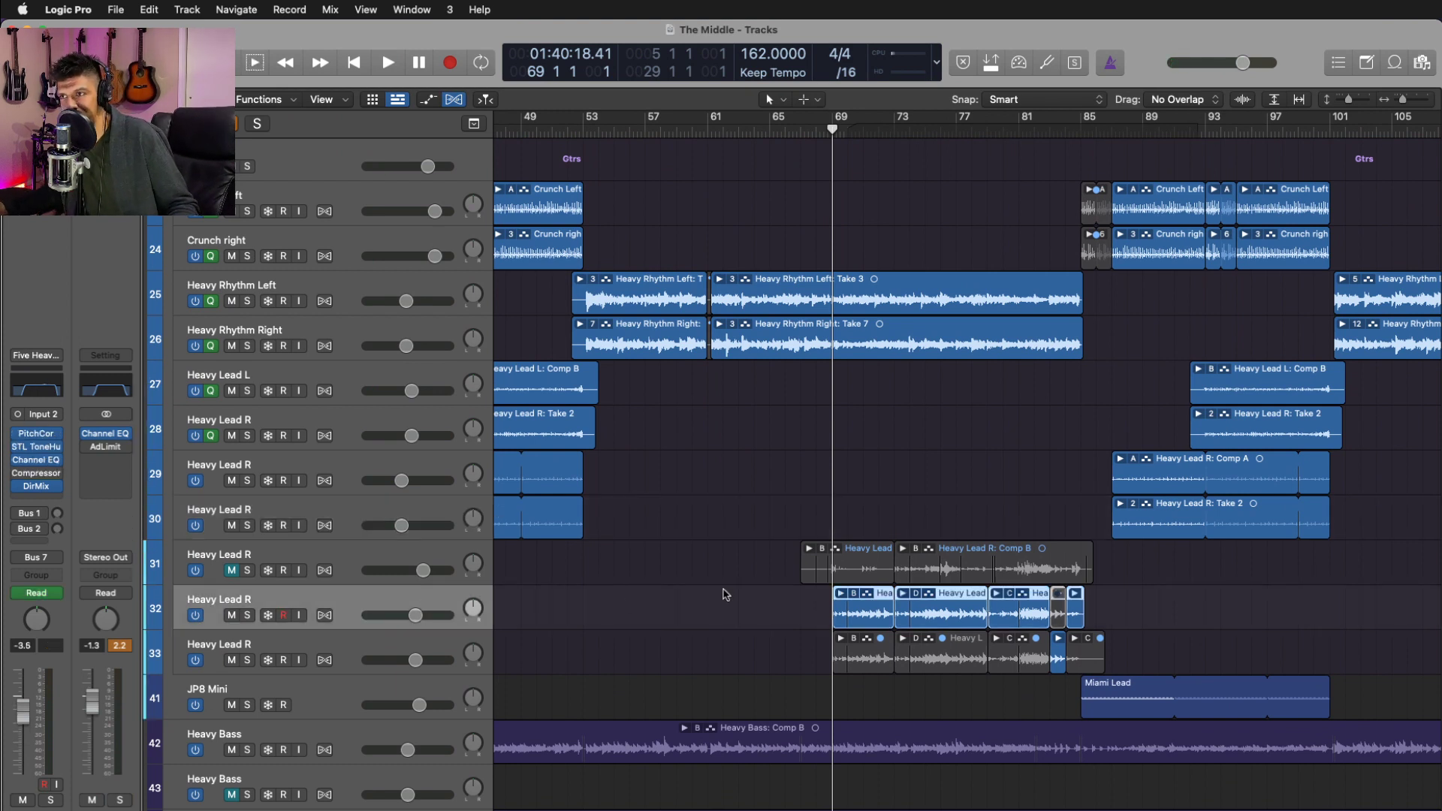
key(space)
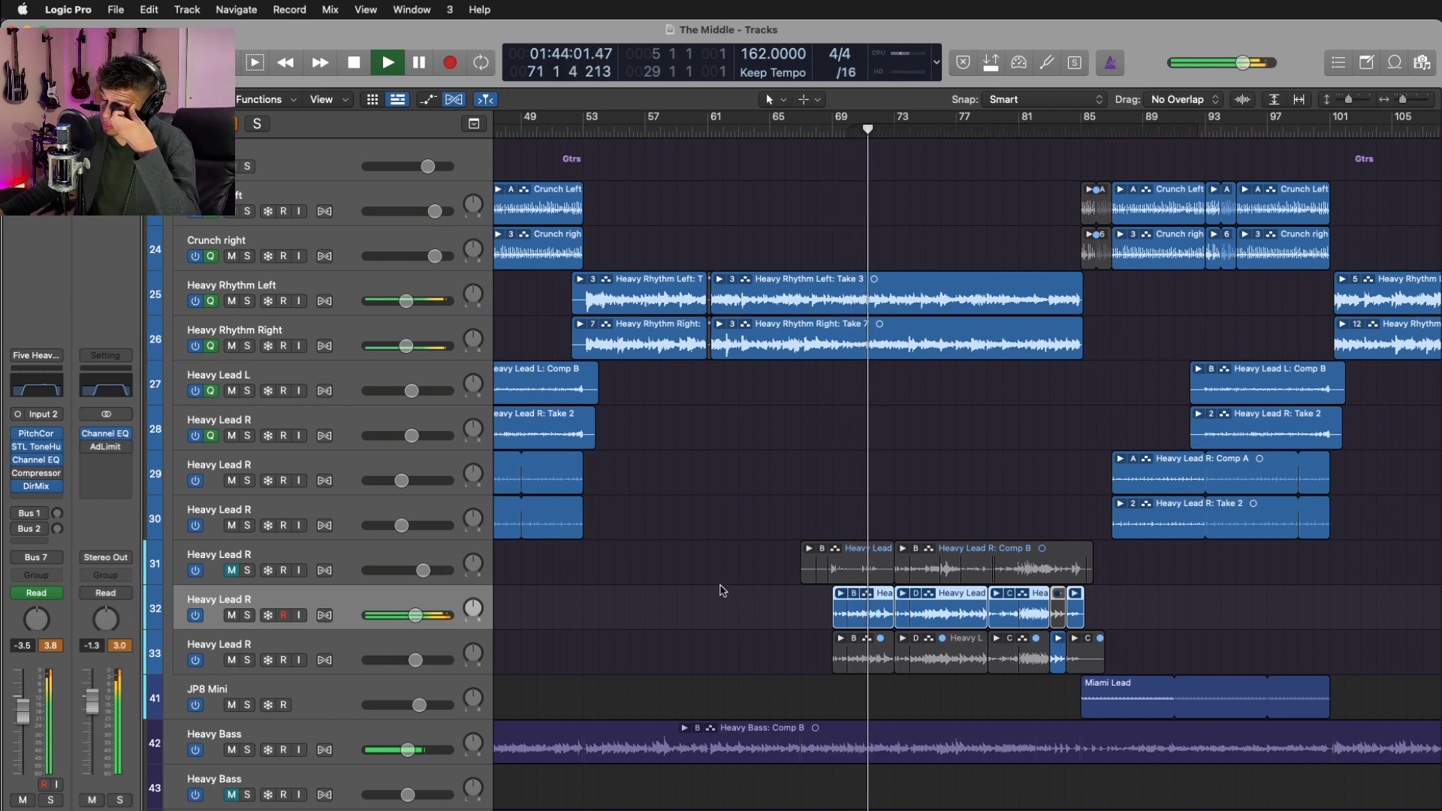
- Solo Heavy Lead R track 32 during playback, clear the solo near bar 79, and stop playback around bar 86
key(ctrl+s)
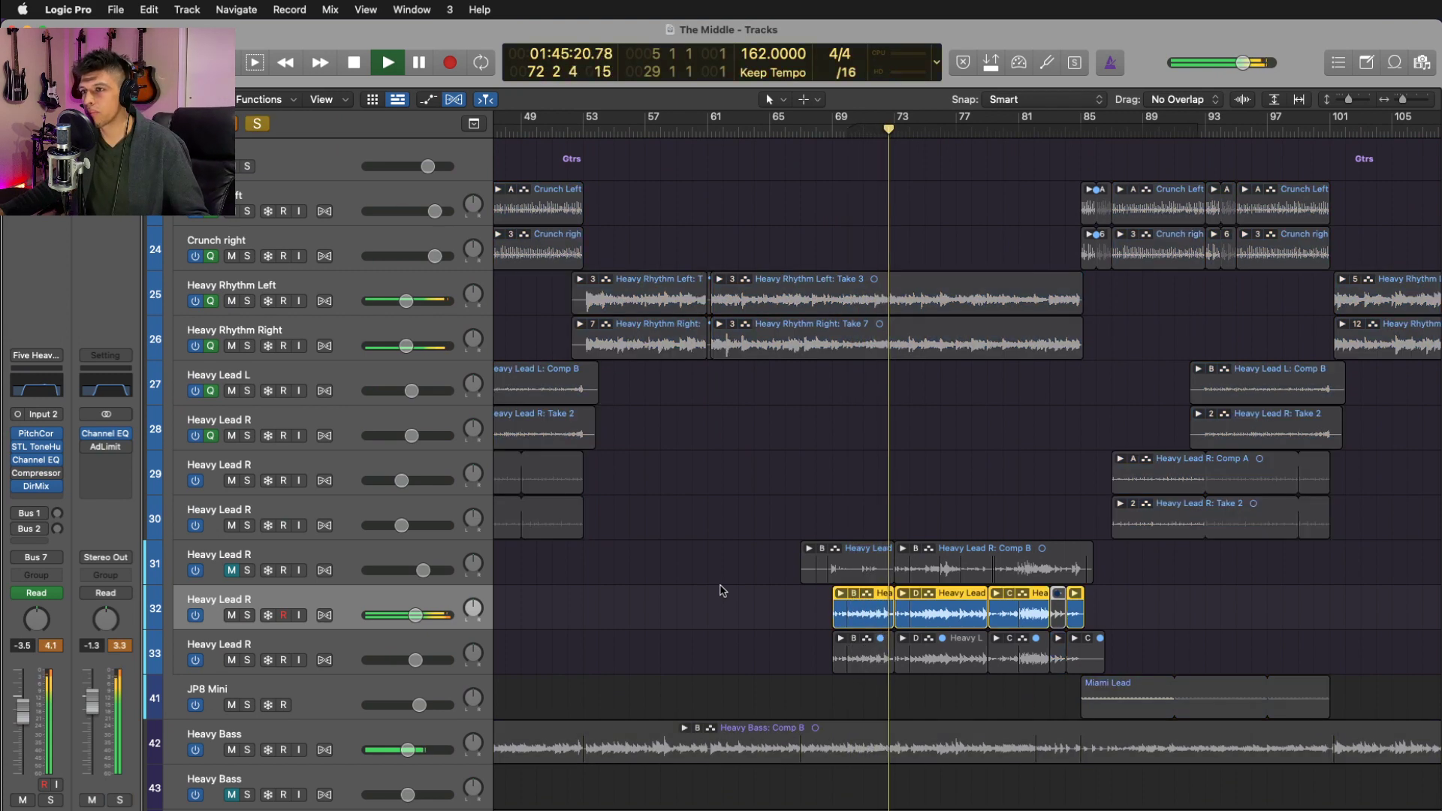
key(s)
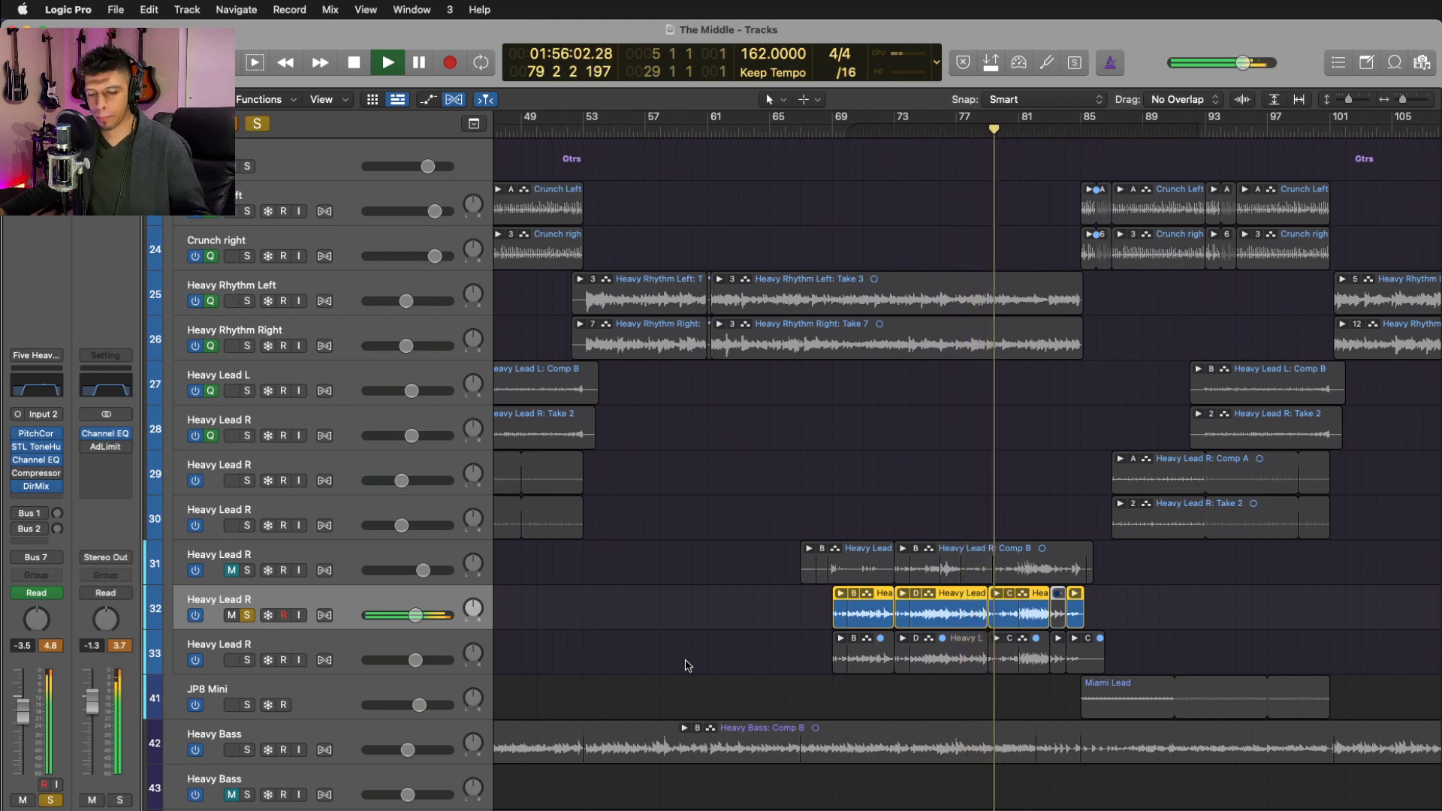
key(s)
scroll(852, 675, up, 4)
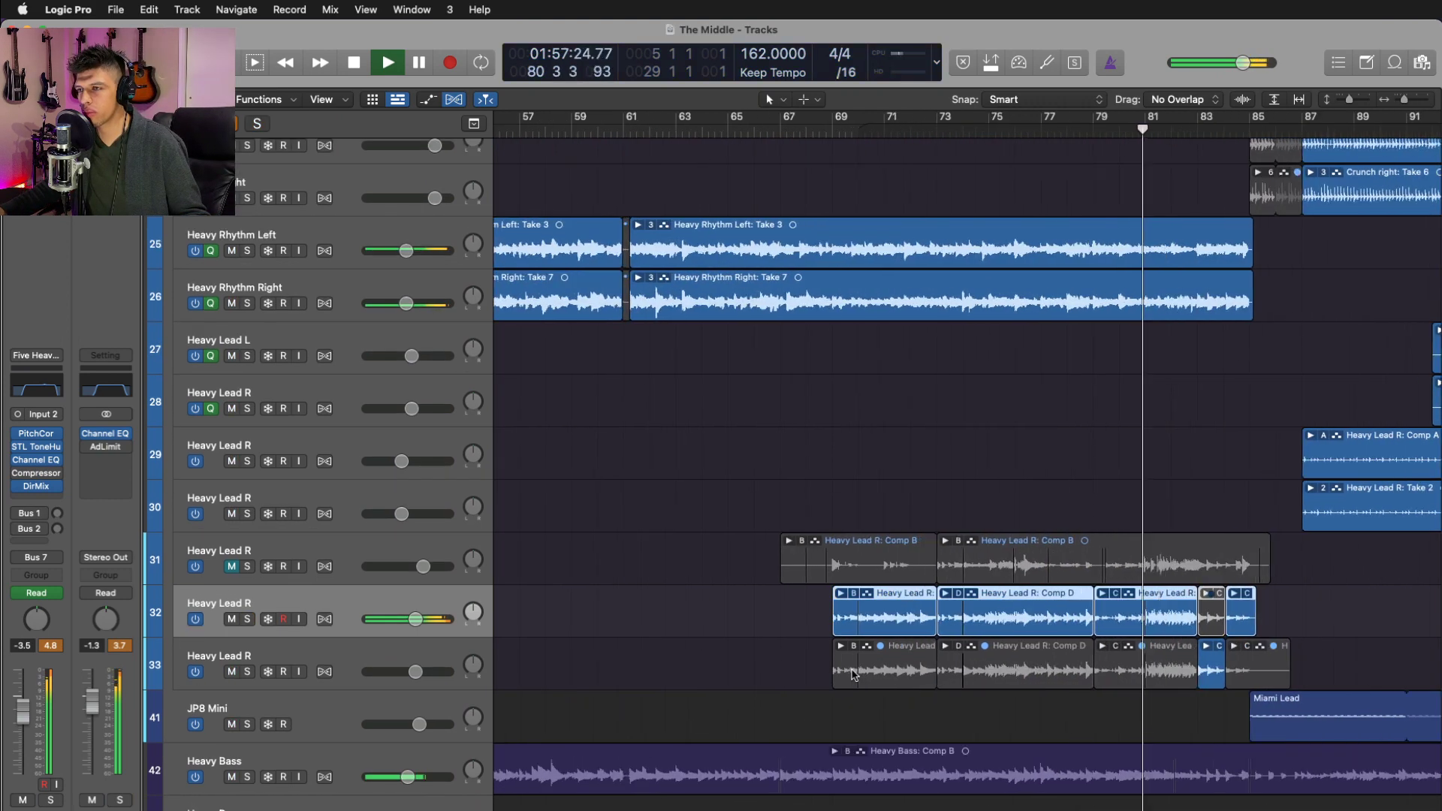
scroll(811, 673, right, 5)
scroll(810, 674, down, 2)
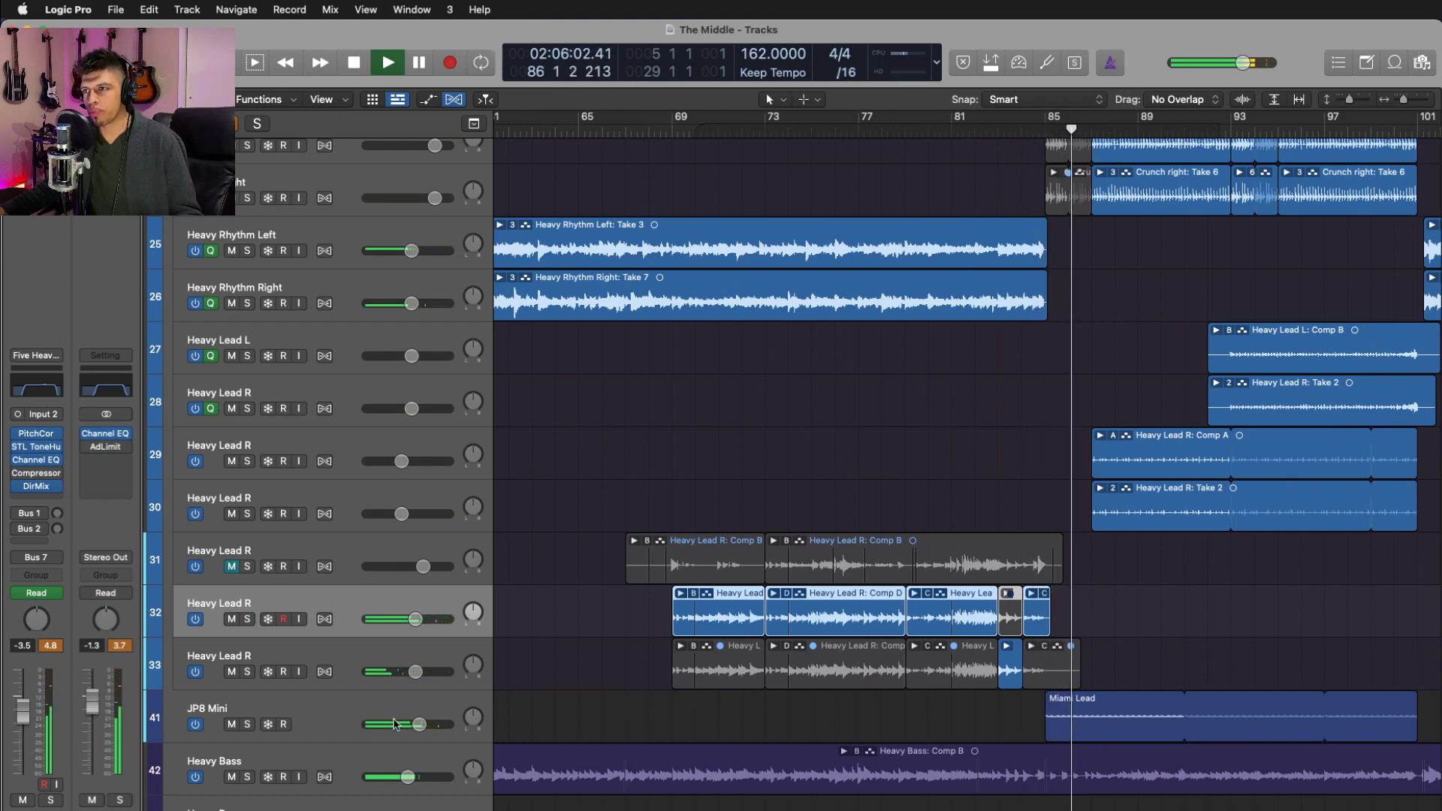
key(space)
- Select the Miami Lead region, reselect Heavy Lead R track 32 and return the playhead to bar 69
click(1169, 724)
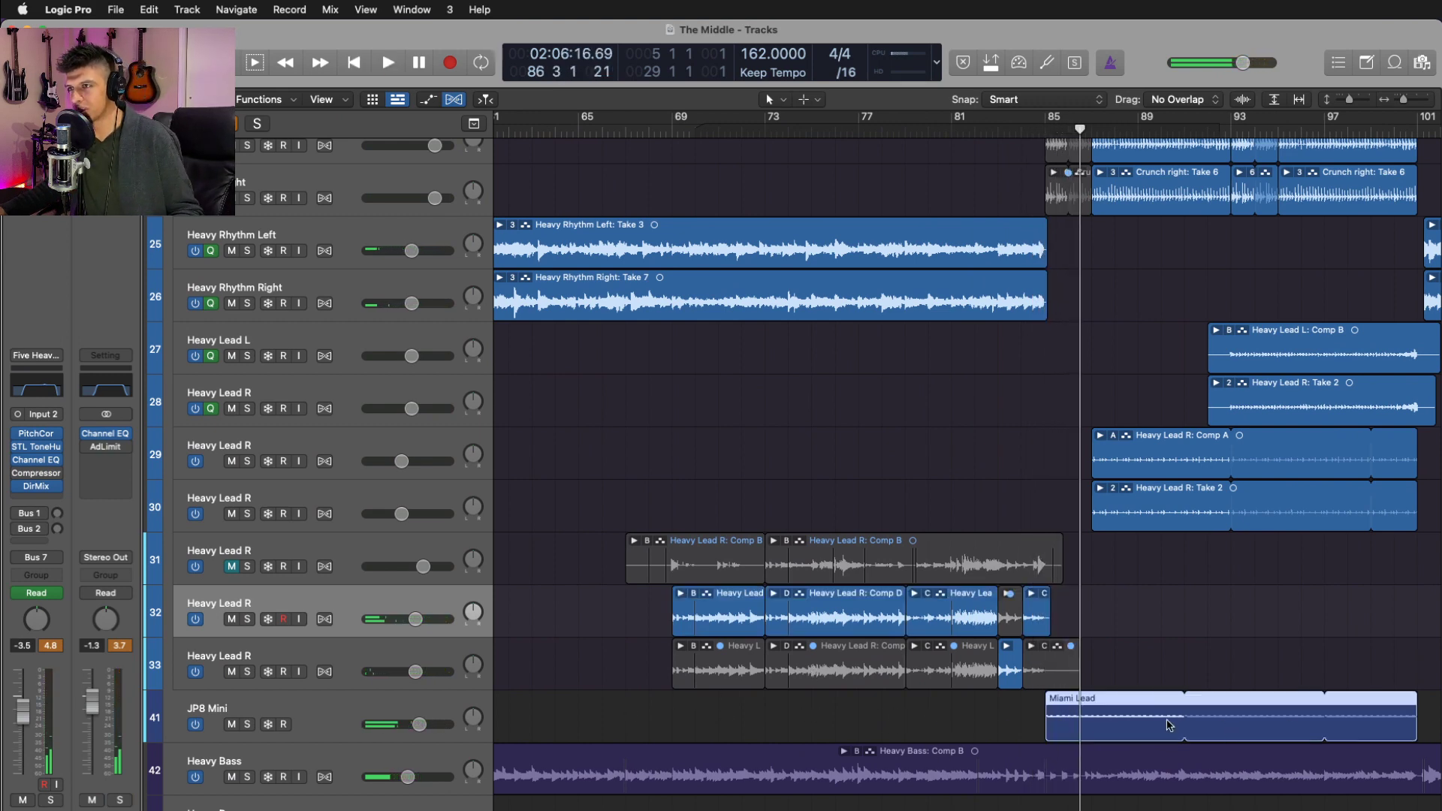
ctrl+alt+click(961, 699)
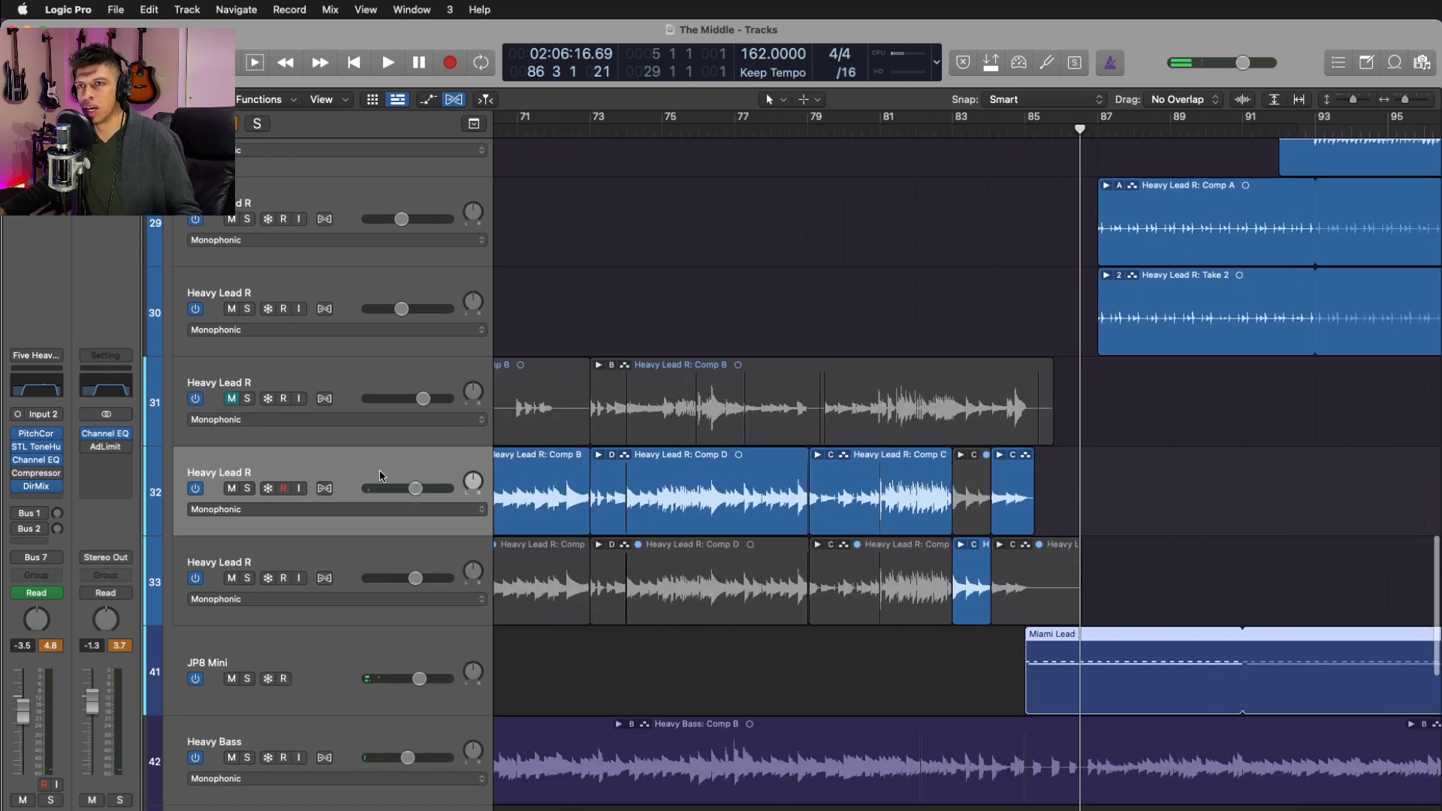
click(379, 475)
scroll(550, 389, left, 5)
drag(602, 143, 591, 137)
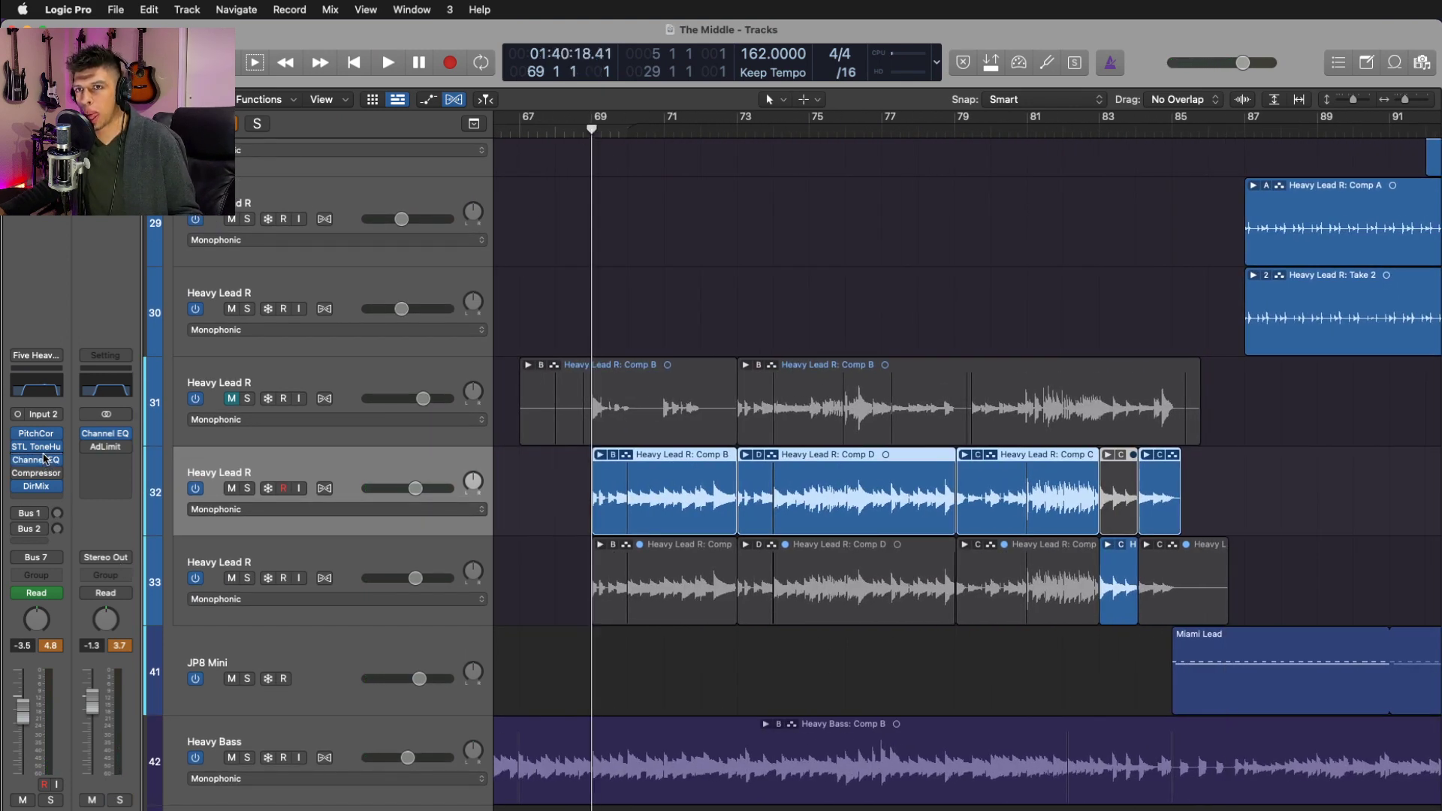
- View track 32's STL ToneHub and Pitch Correction plug-ins, closing Pitch Correction and moving ToneHub clear of the first regions
click(45, 446)
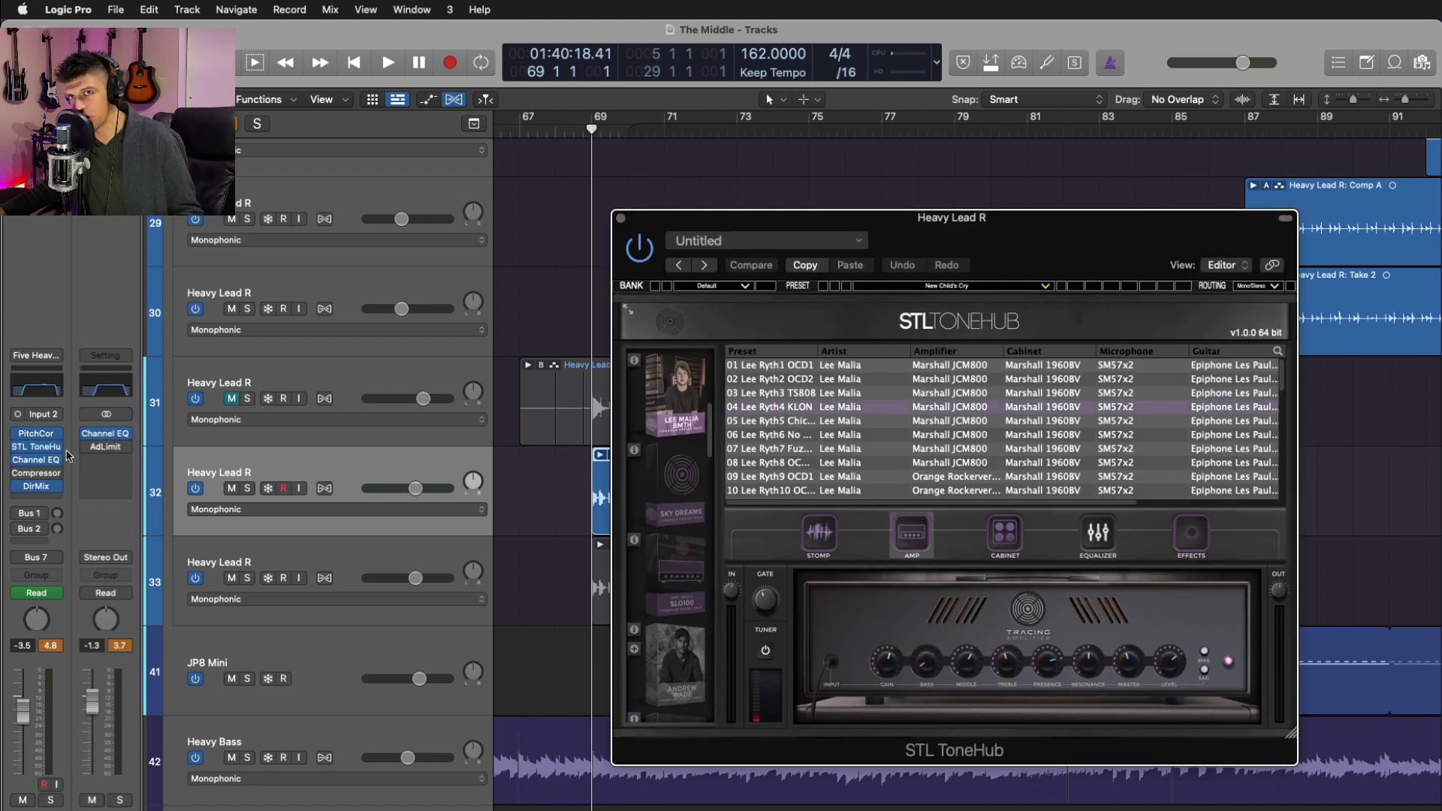
click(37, 436)
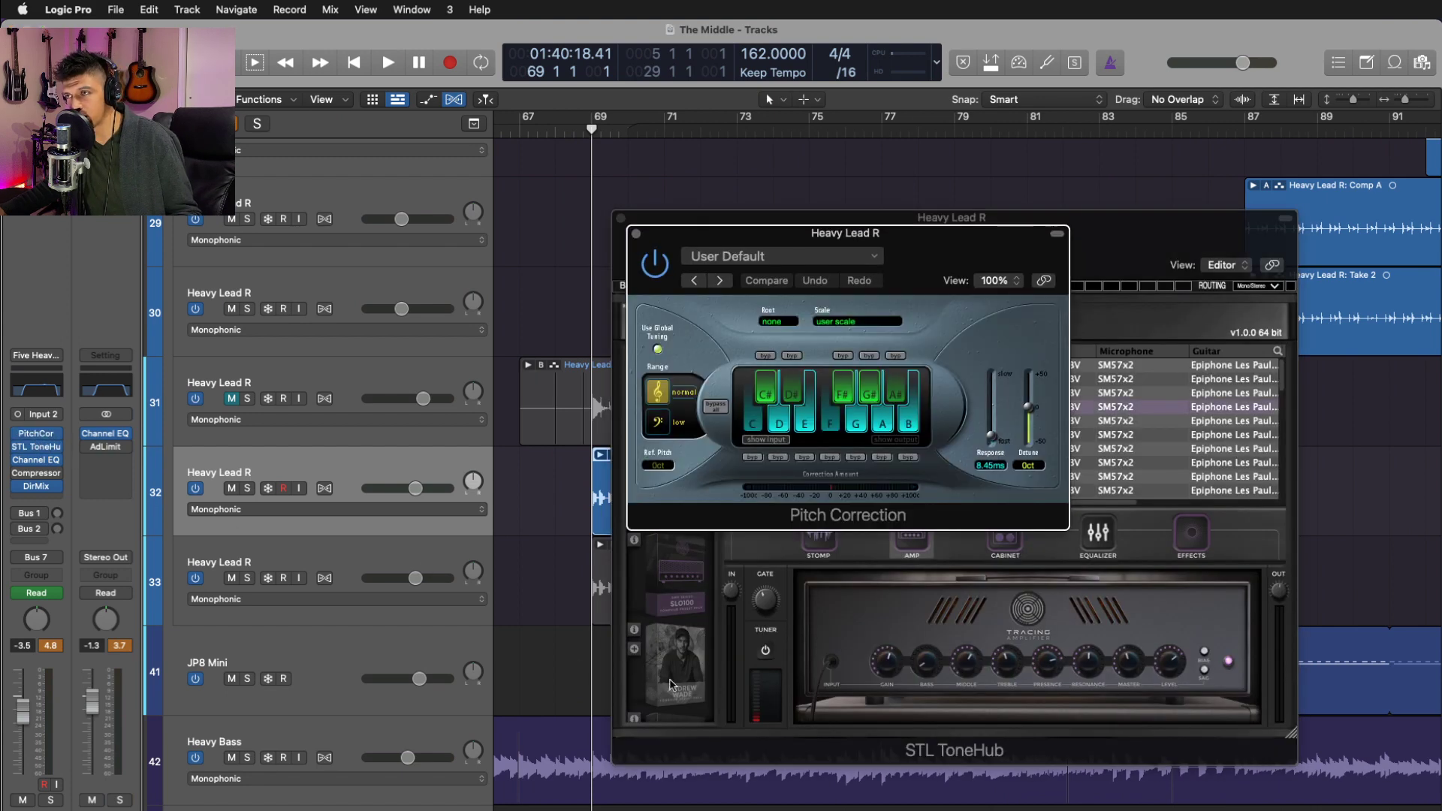
click(636, 235)
drag(918, 233, 1295, 206)
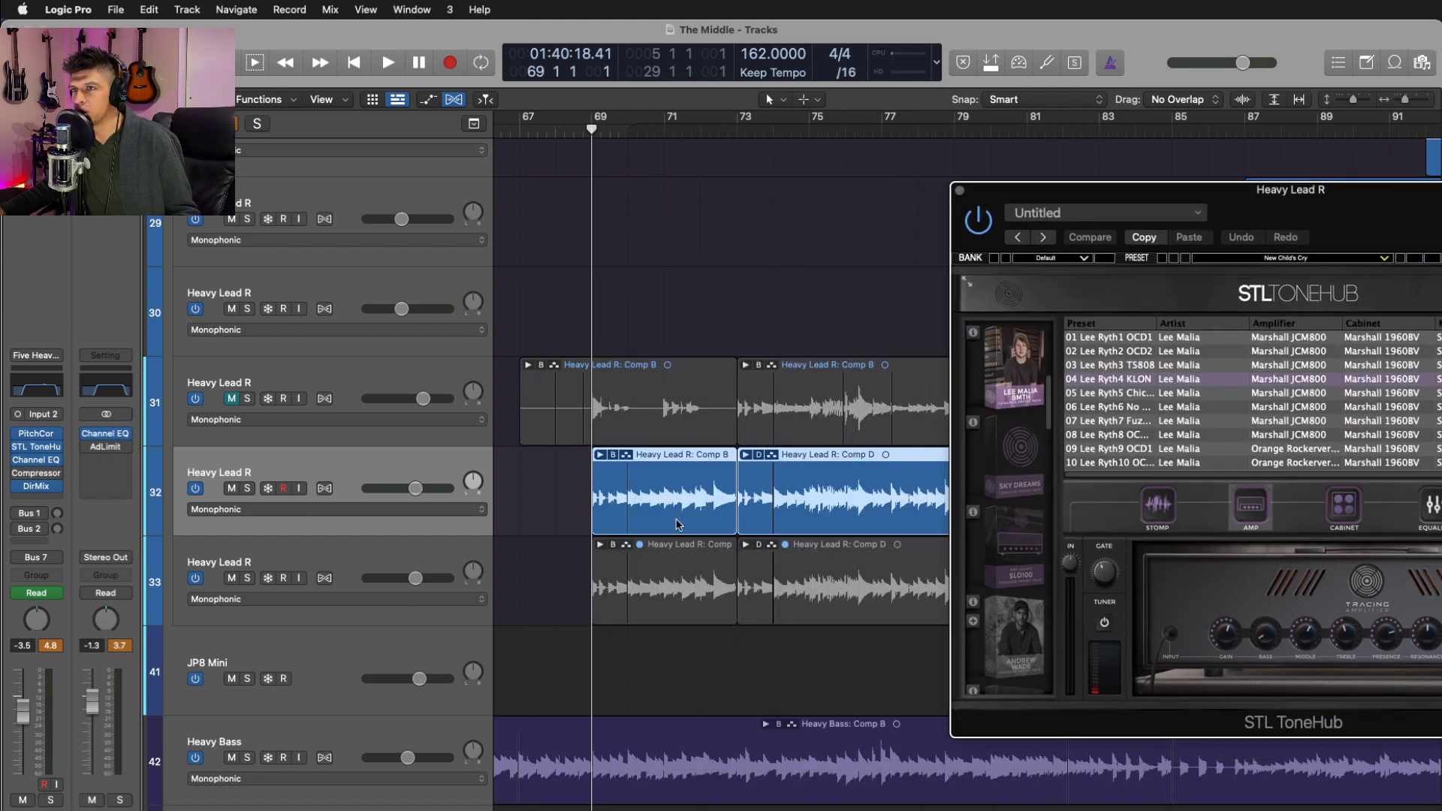
- Solo Heavy Lead R track 32 and play it from bar 69 to about bar 73
key(s)
key(space)
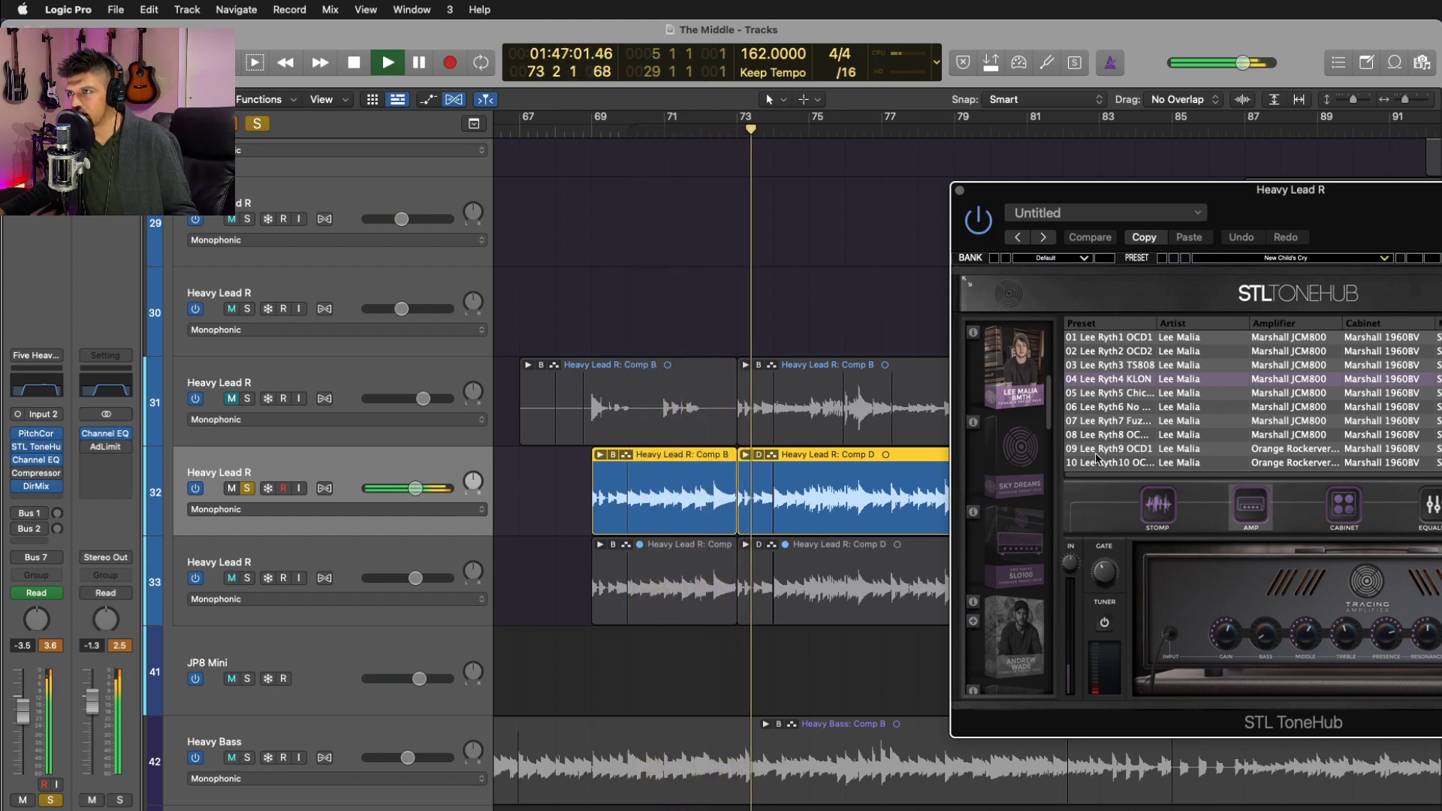
key(space)
- Examine the stomp, amp, cabinet and delay effect settings in track 32's ToneHub
click(1158, 526)
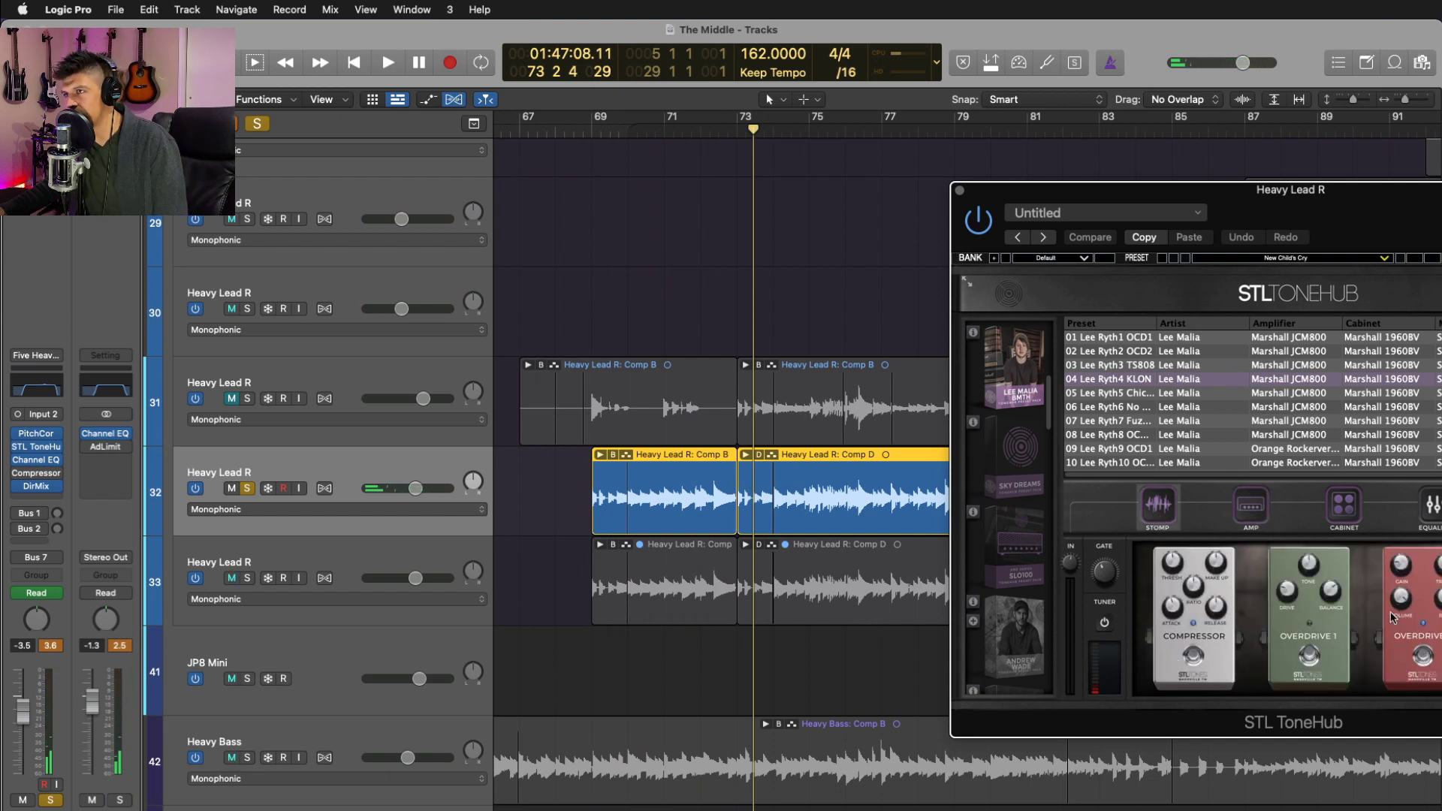
click(1245, 509)
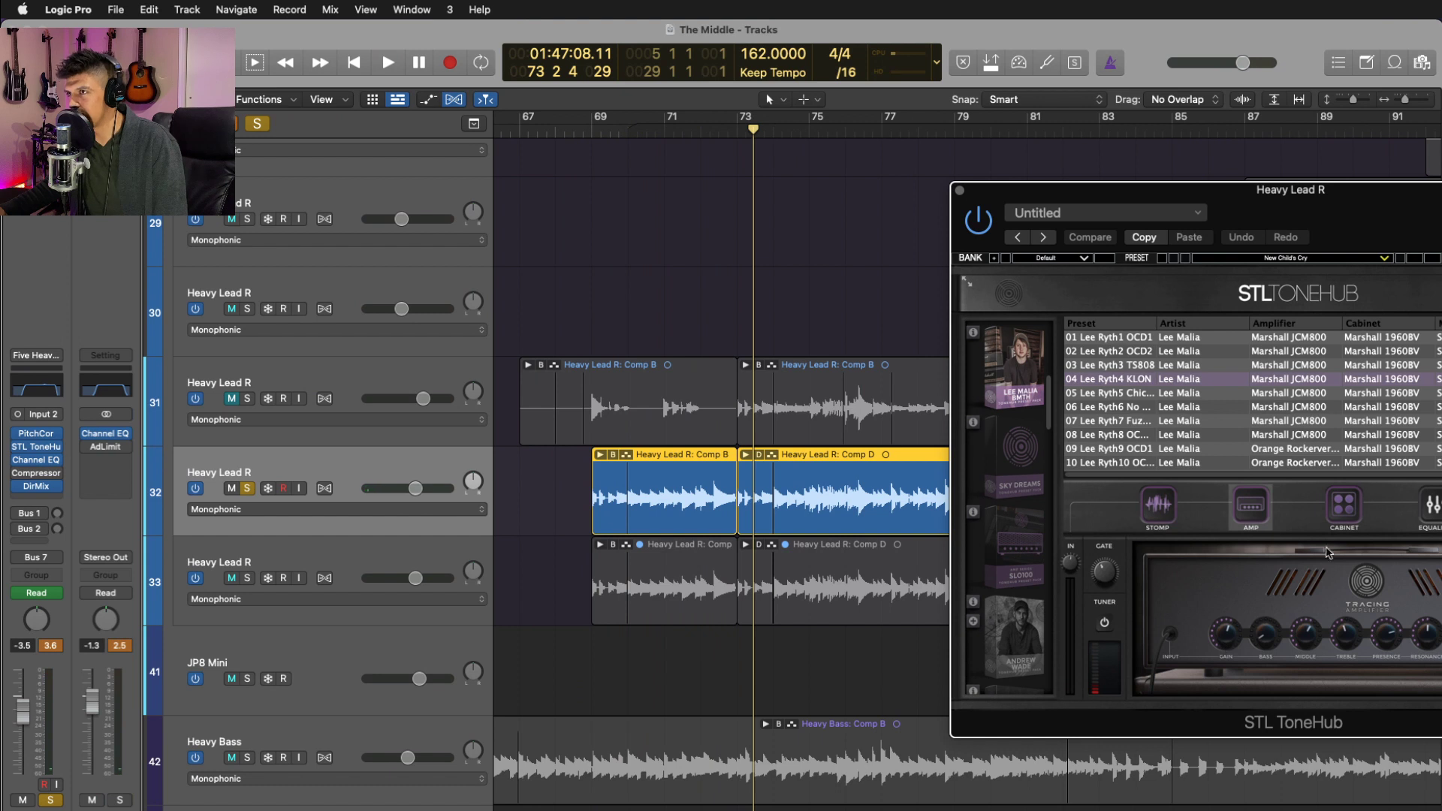
click(1346, 516)
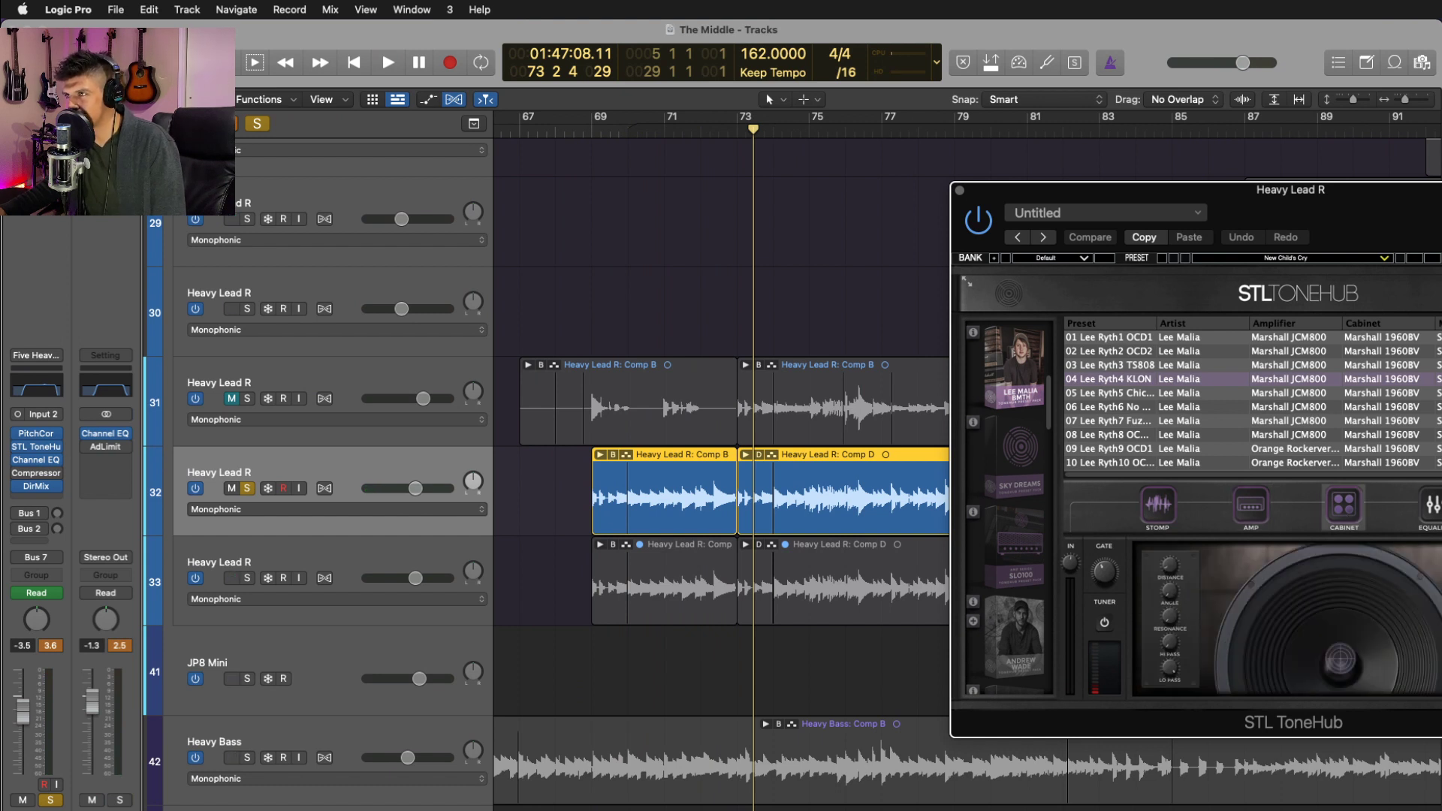
click(1431, 507)
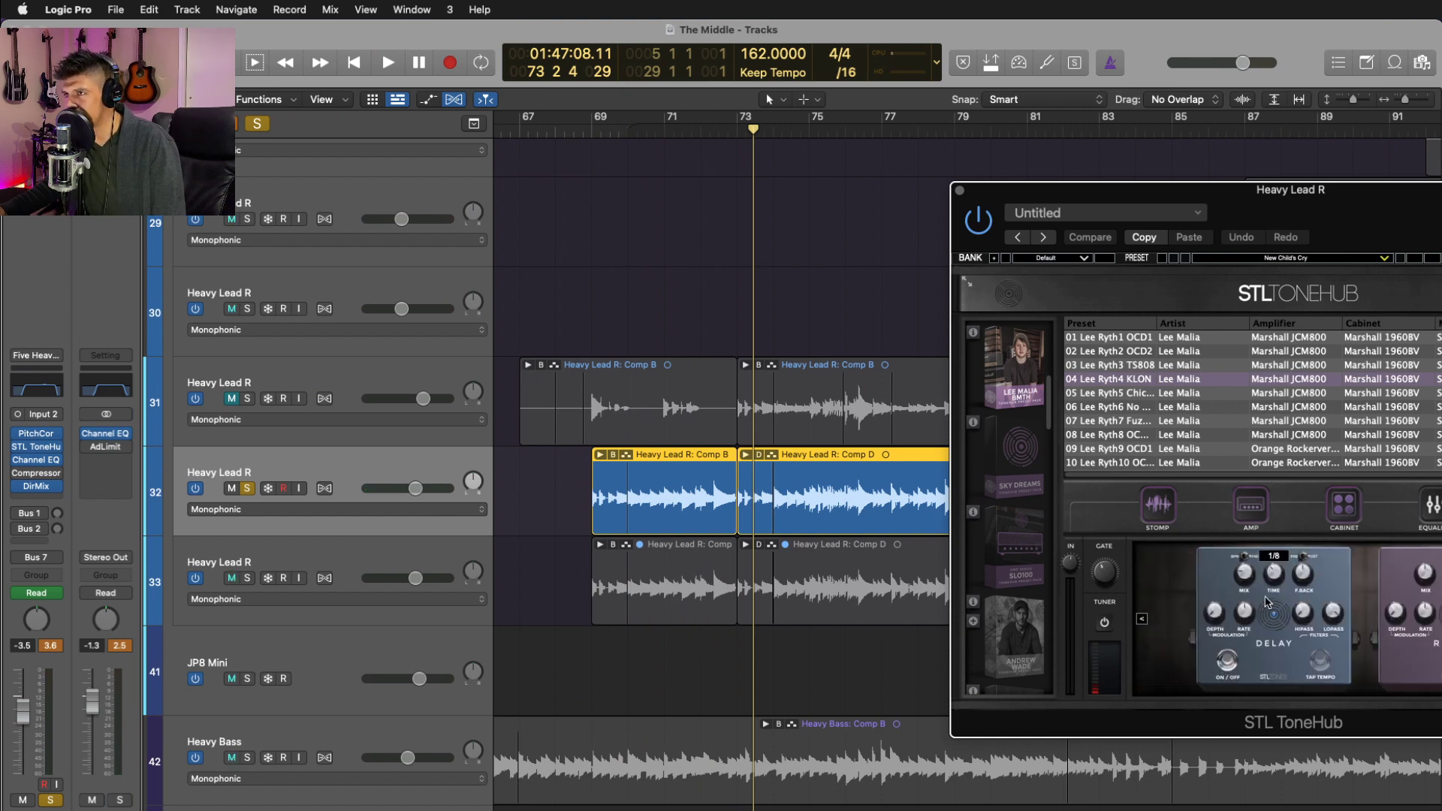
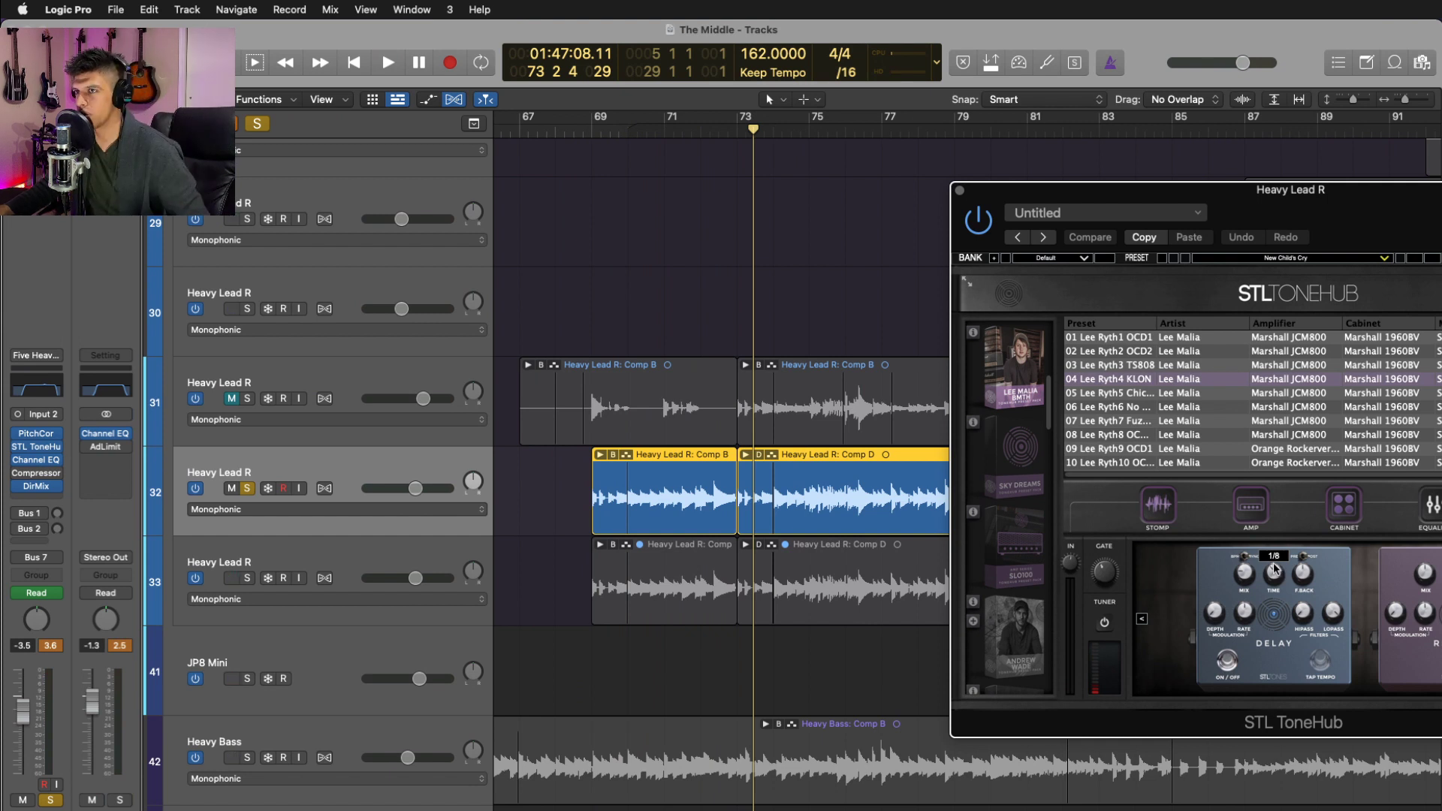
- Play two short passages of the soloed lead from bar 73 to about bar 75, and close ToneHub
key(space)
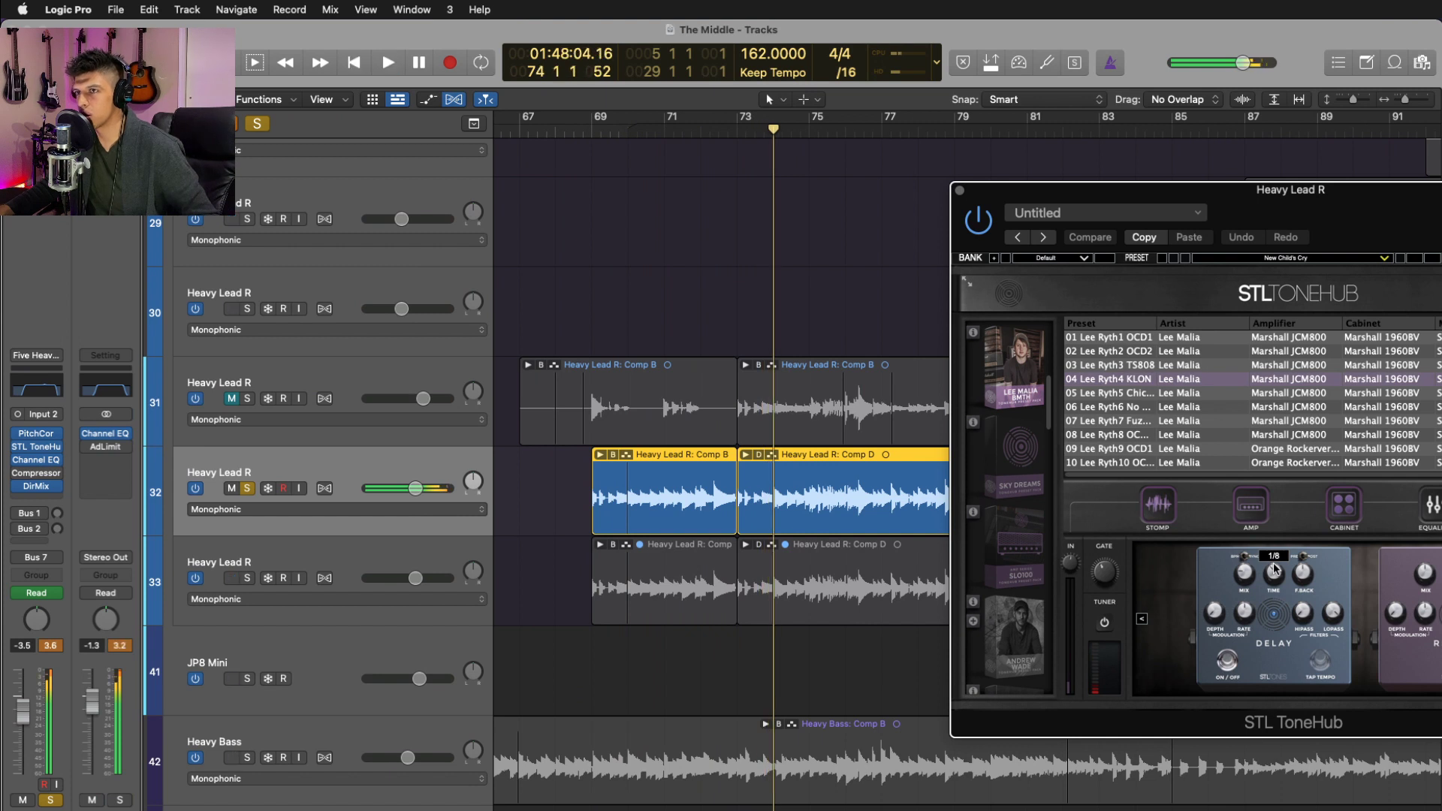
key(space)
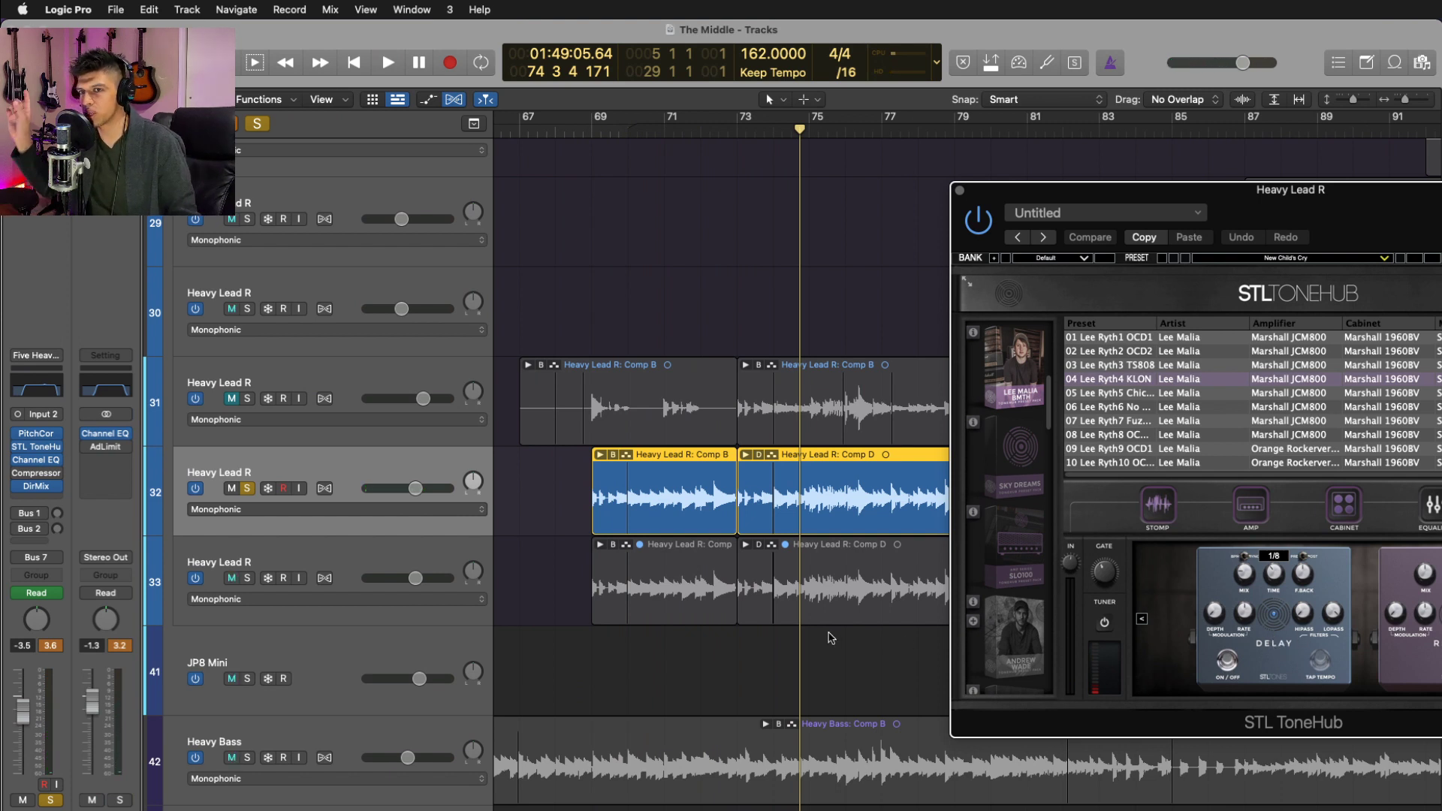
key(space)
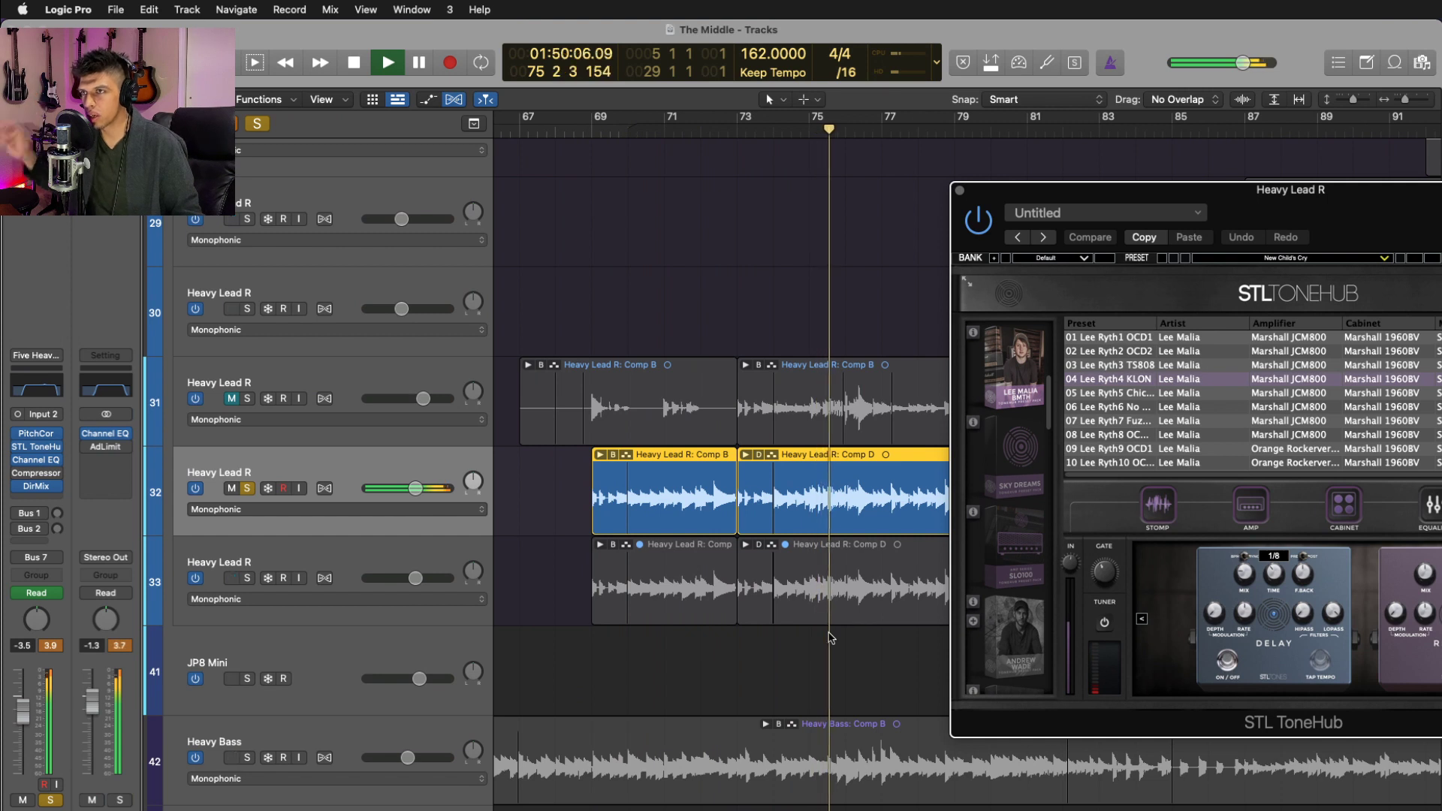
key(space)
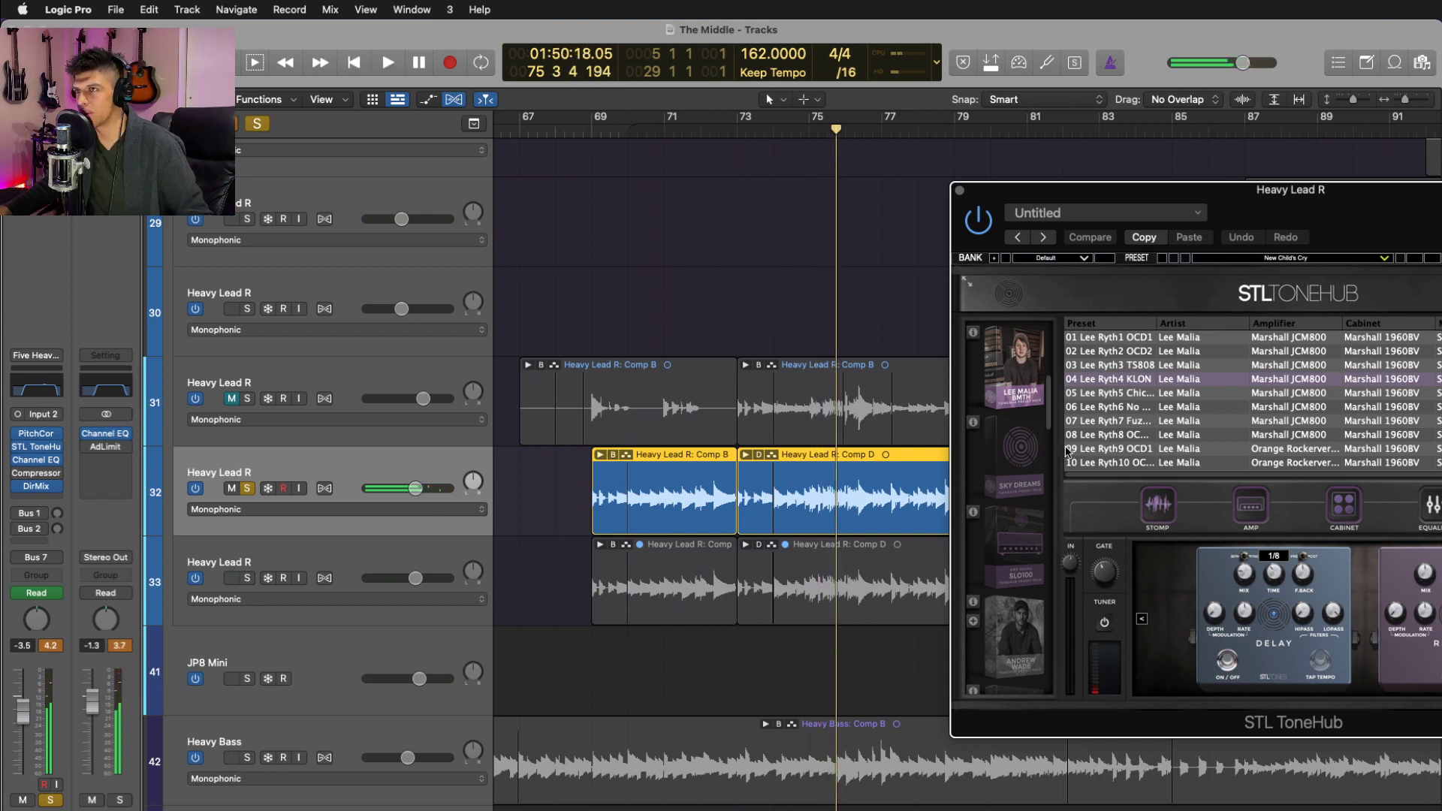
click(959, 191)
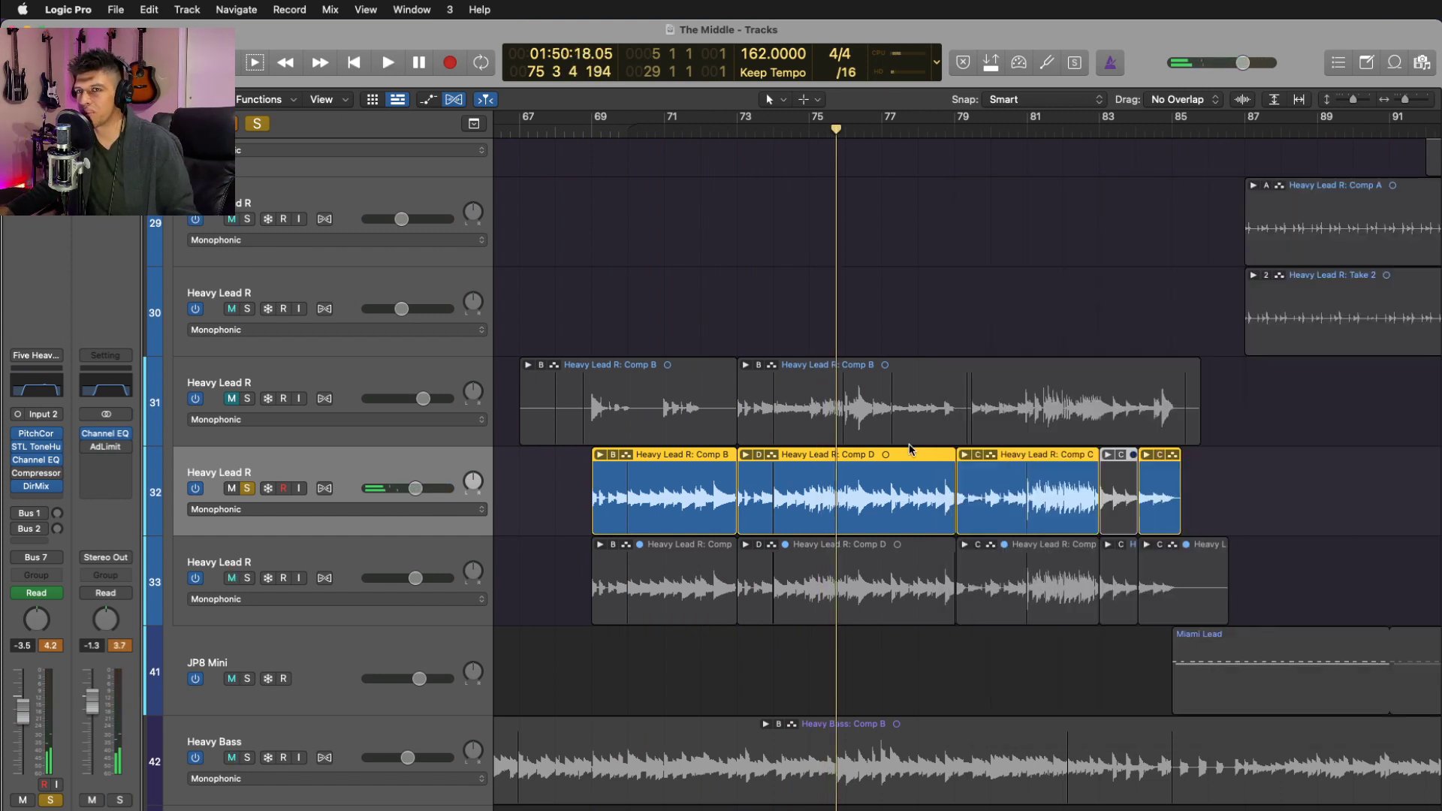
- Expand the take folders on Heavy Lead R track 32 and look through all their recorded takes
click(745, 456)
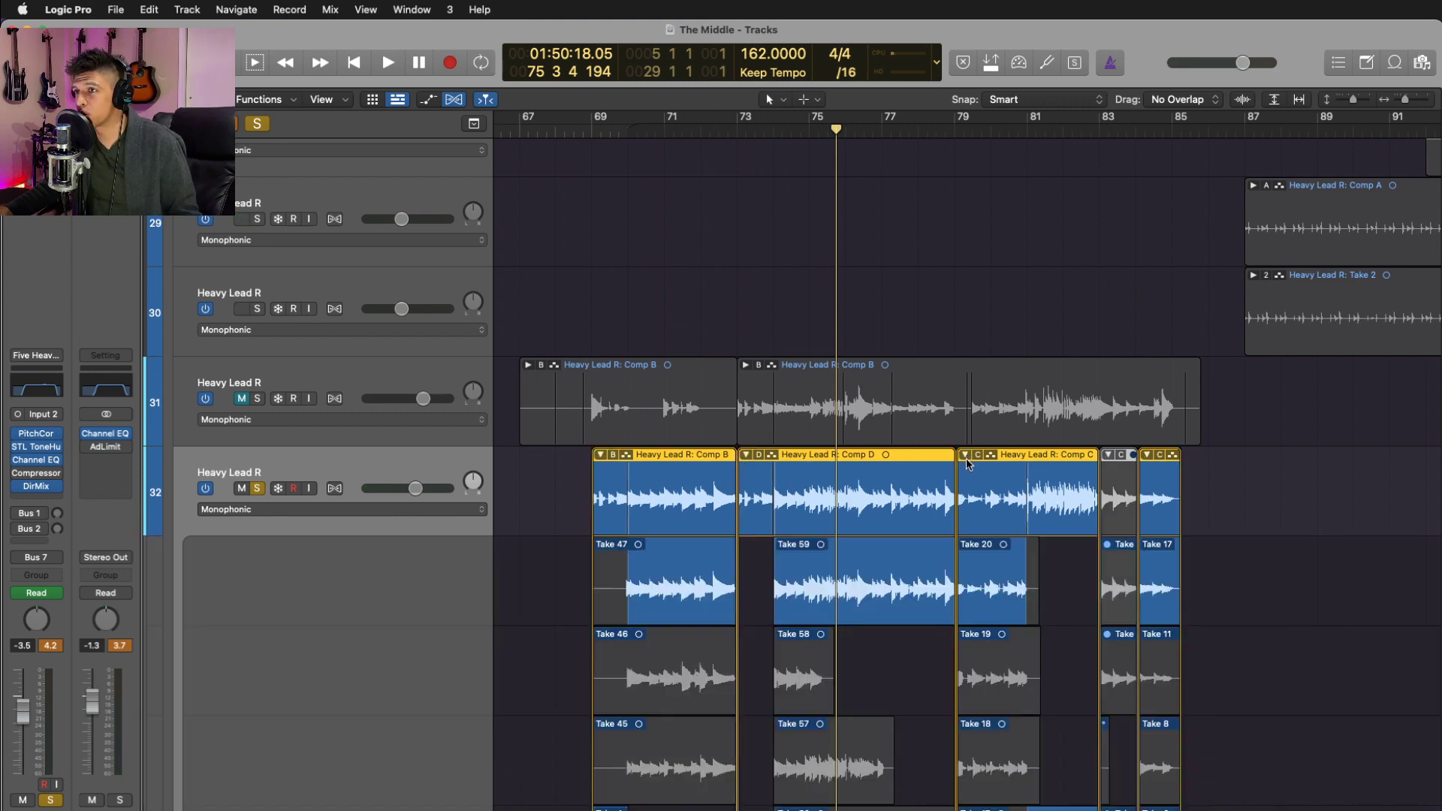
scroll(1323, 554, down, 15)
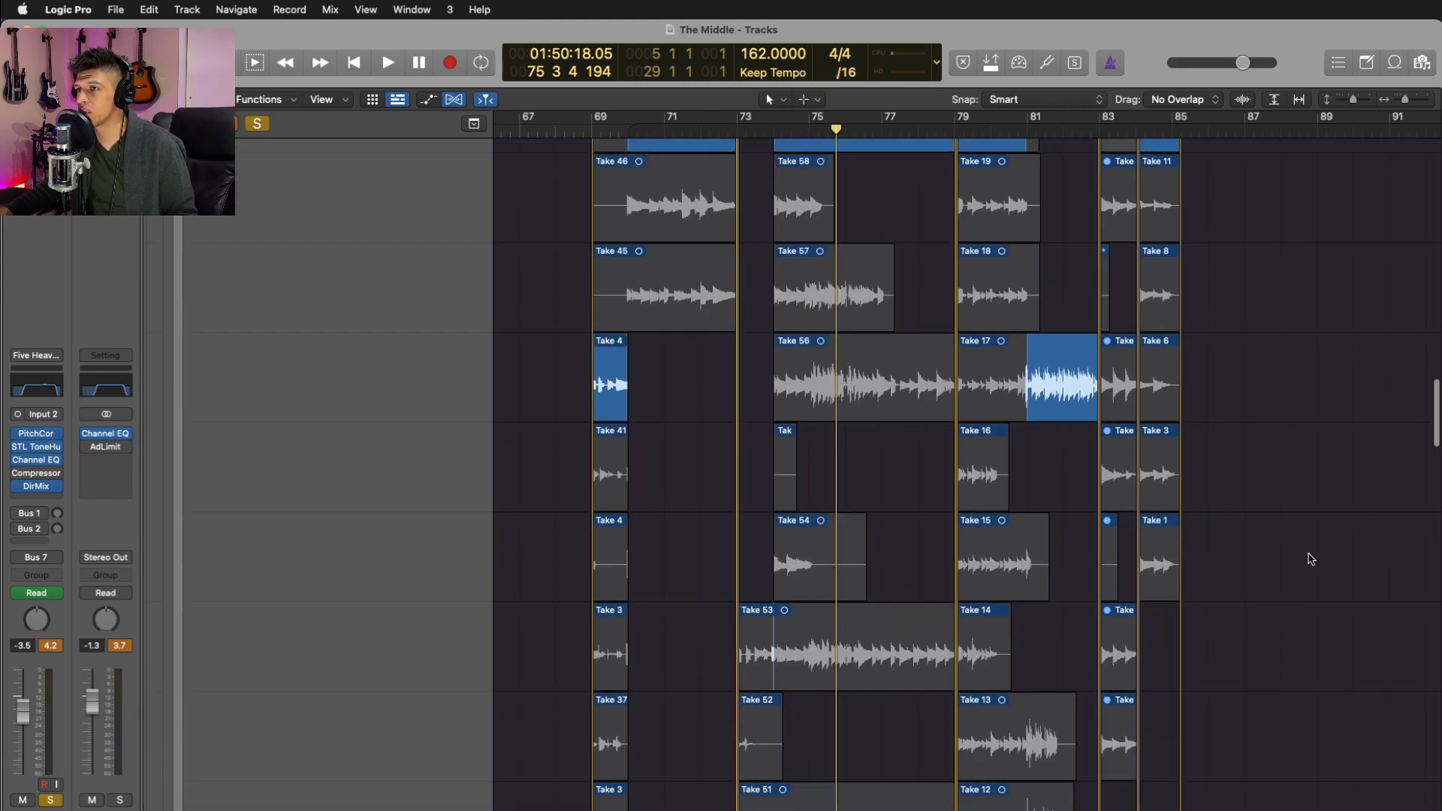
scroll(1293, 560, down, 15)
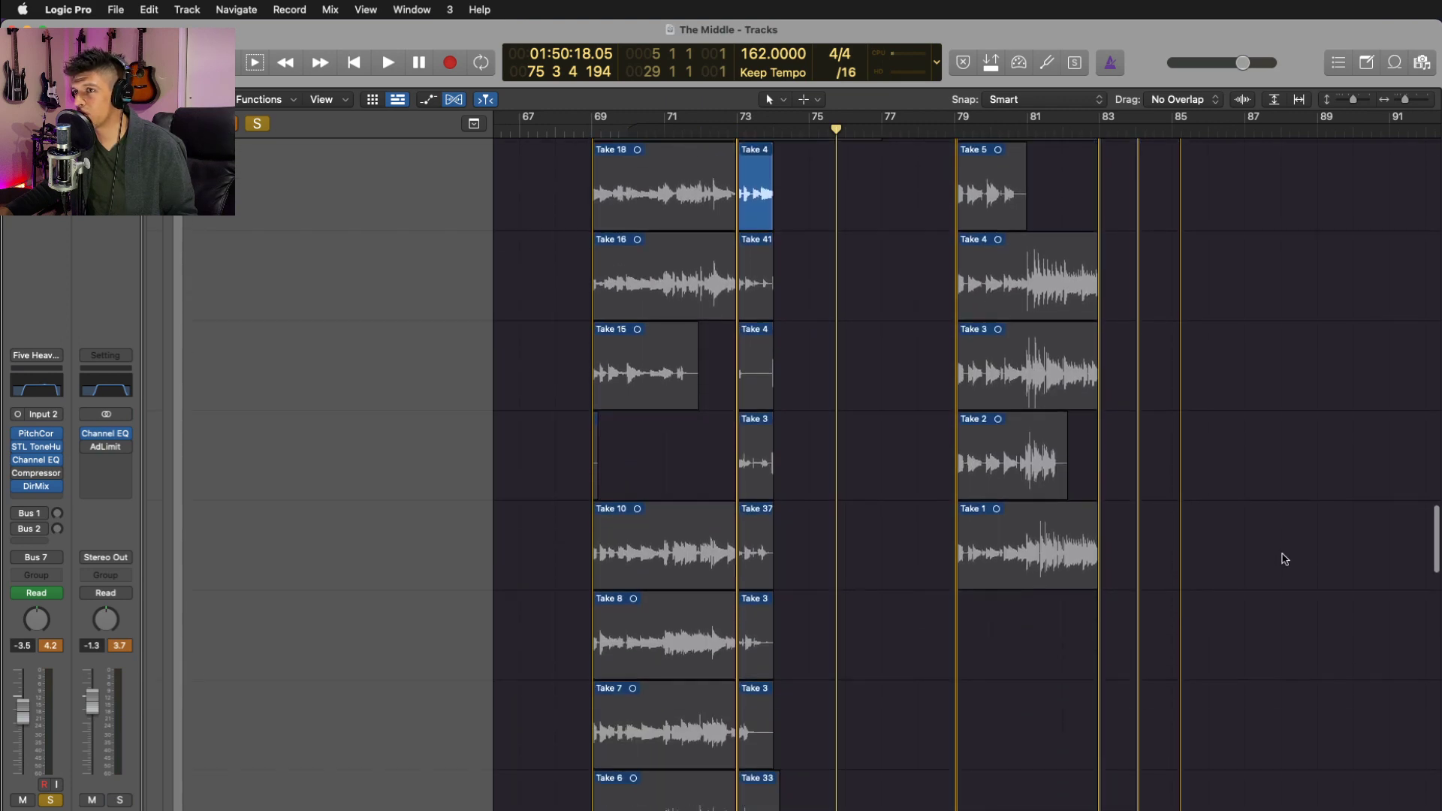
scroll(1285, 557, down, 5)
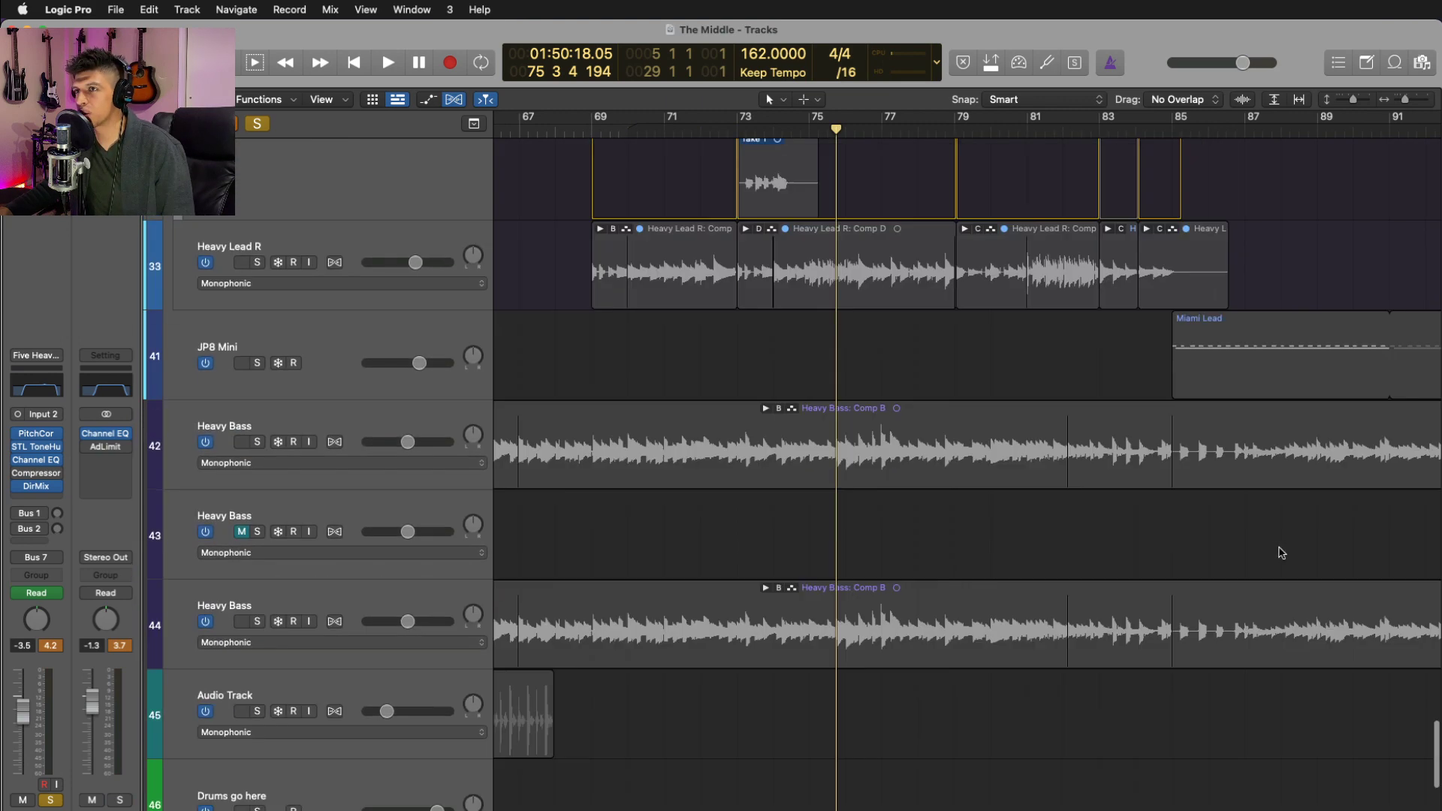
scroll(1282, 555, up, 10)
scroll(1282, 554, up, 10)
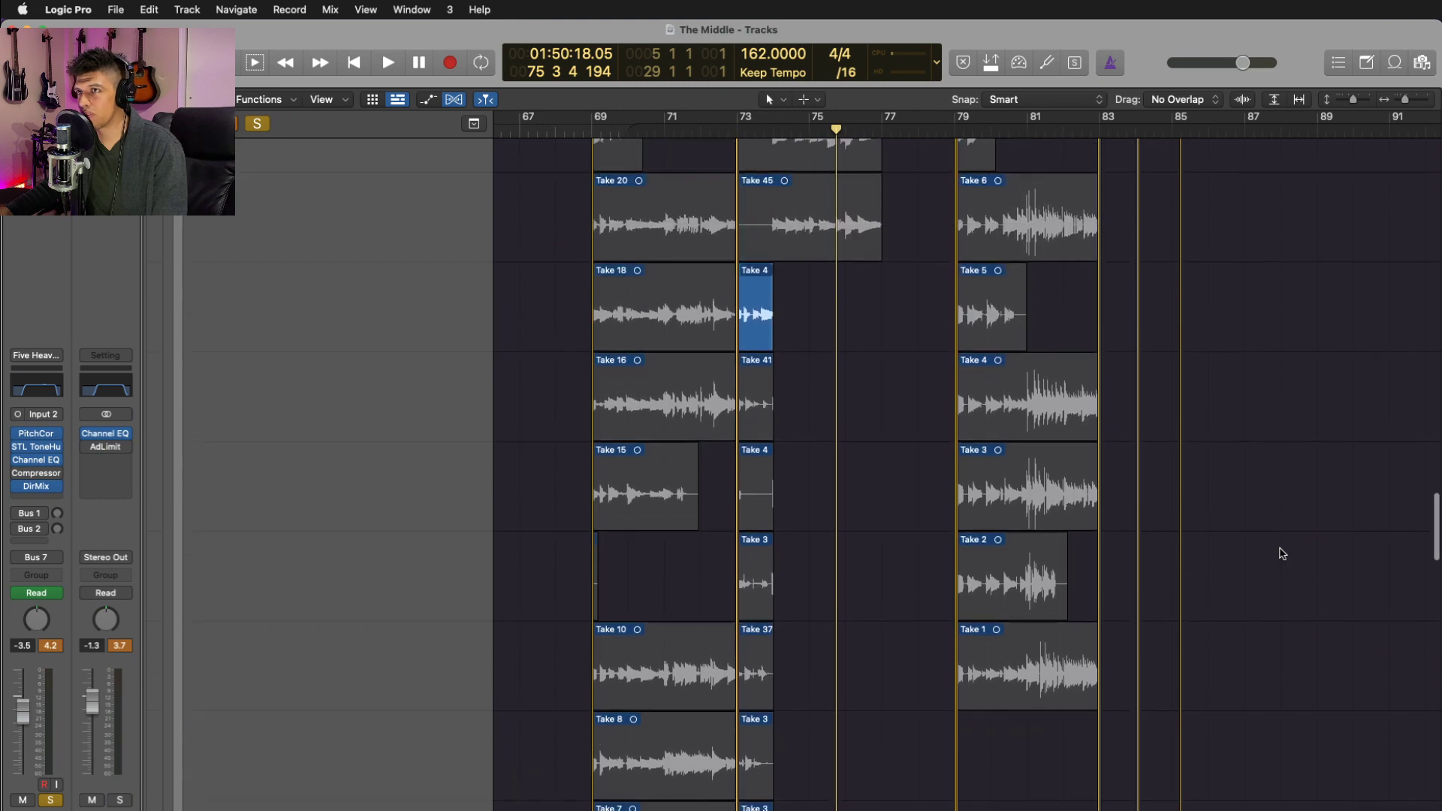
scroll(1282, 555, up, 8)
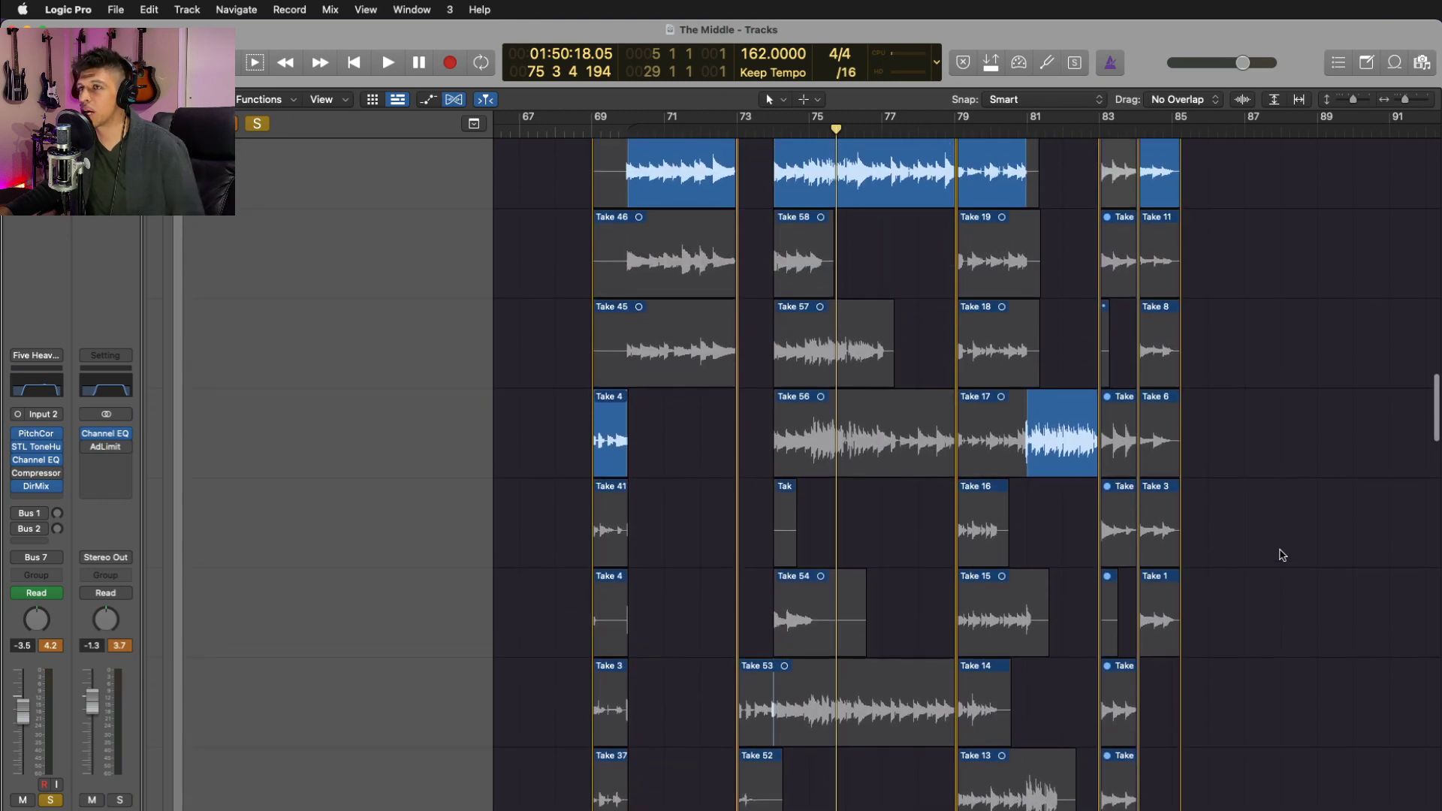
scroll(1282, 555, up, 4)
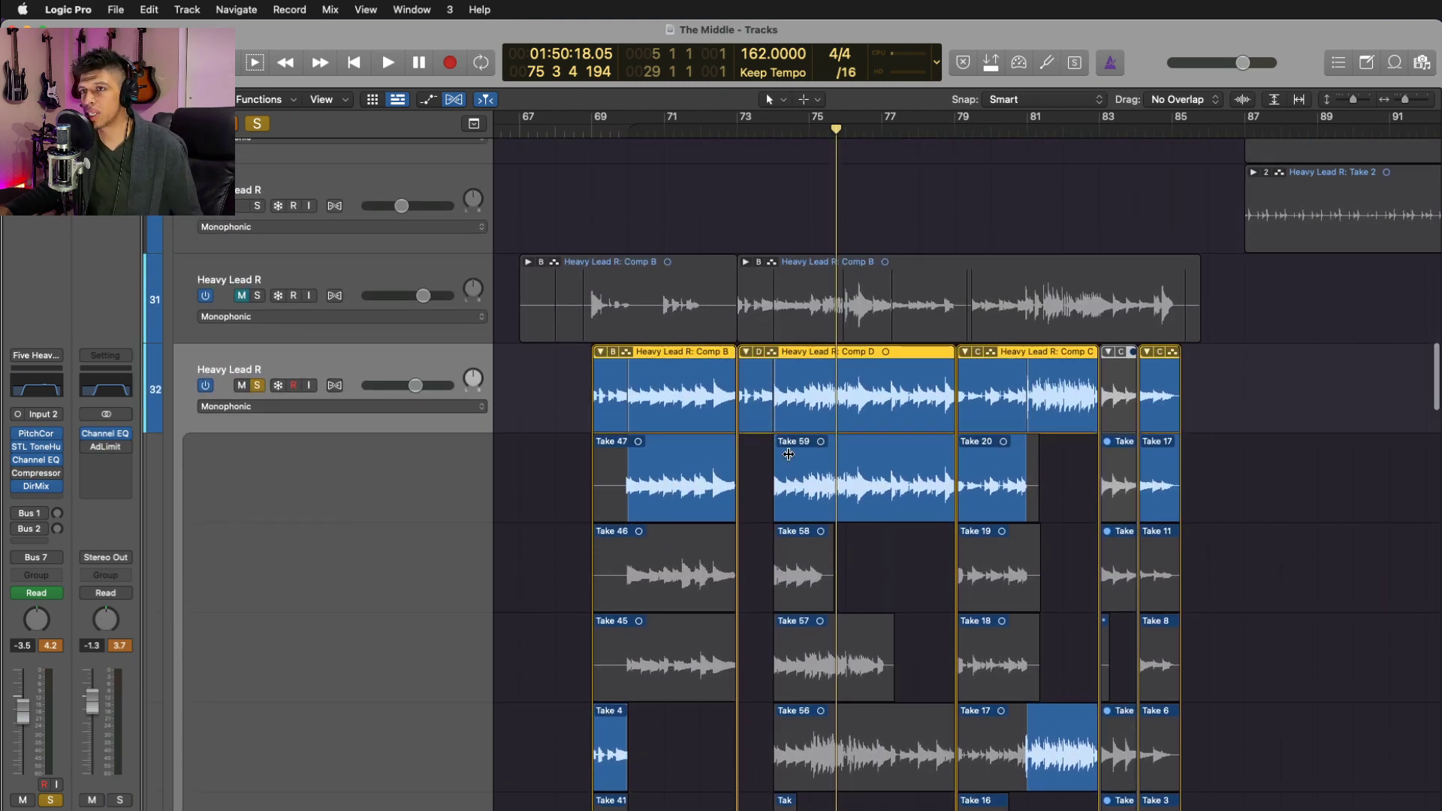
- Collapse track 32's take folders and also solo Heavy Lead R track 33
double_click(815, 370)
click(1224, 415)
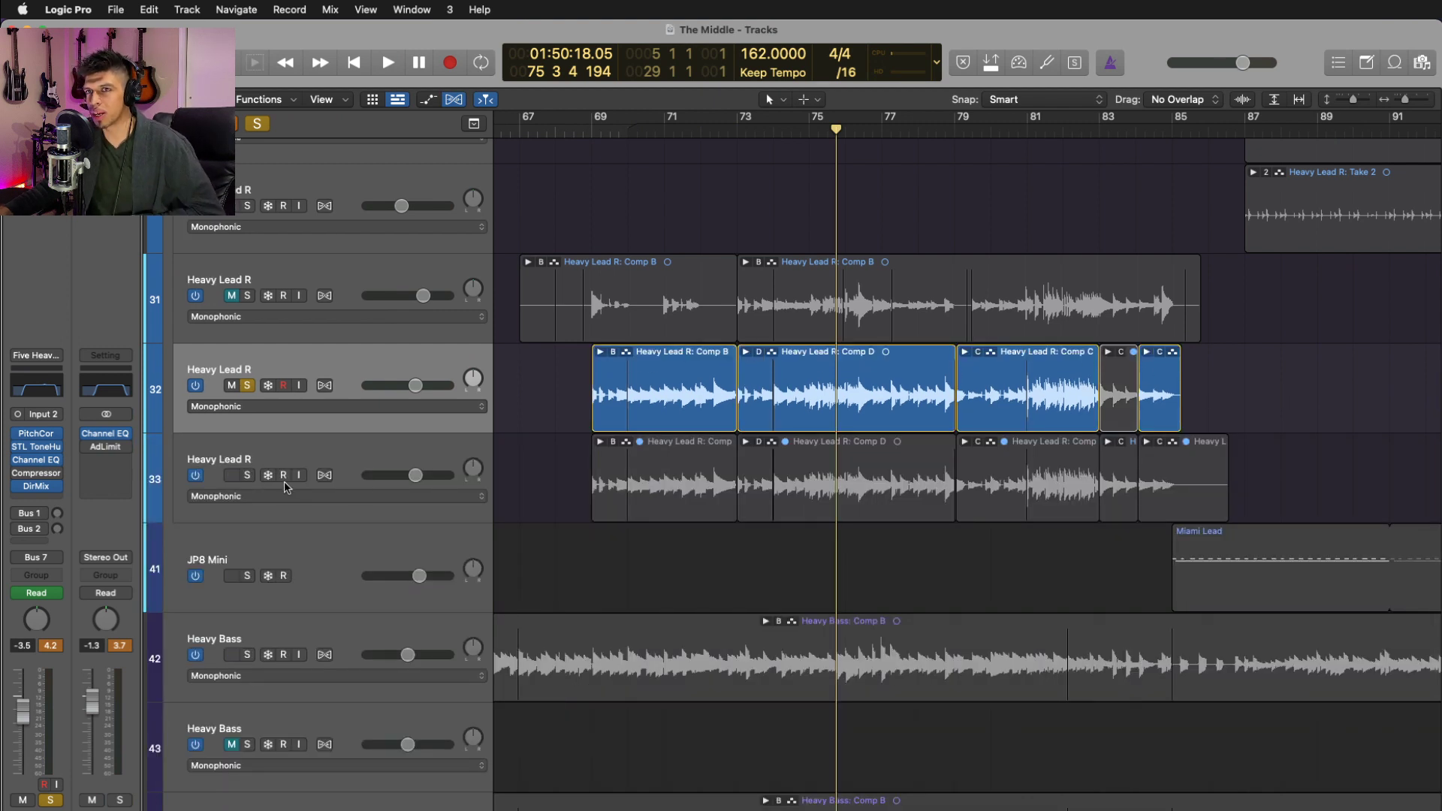
click(246, 474)
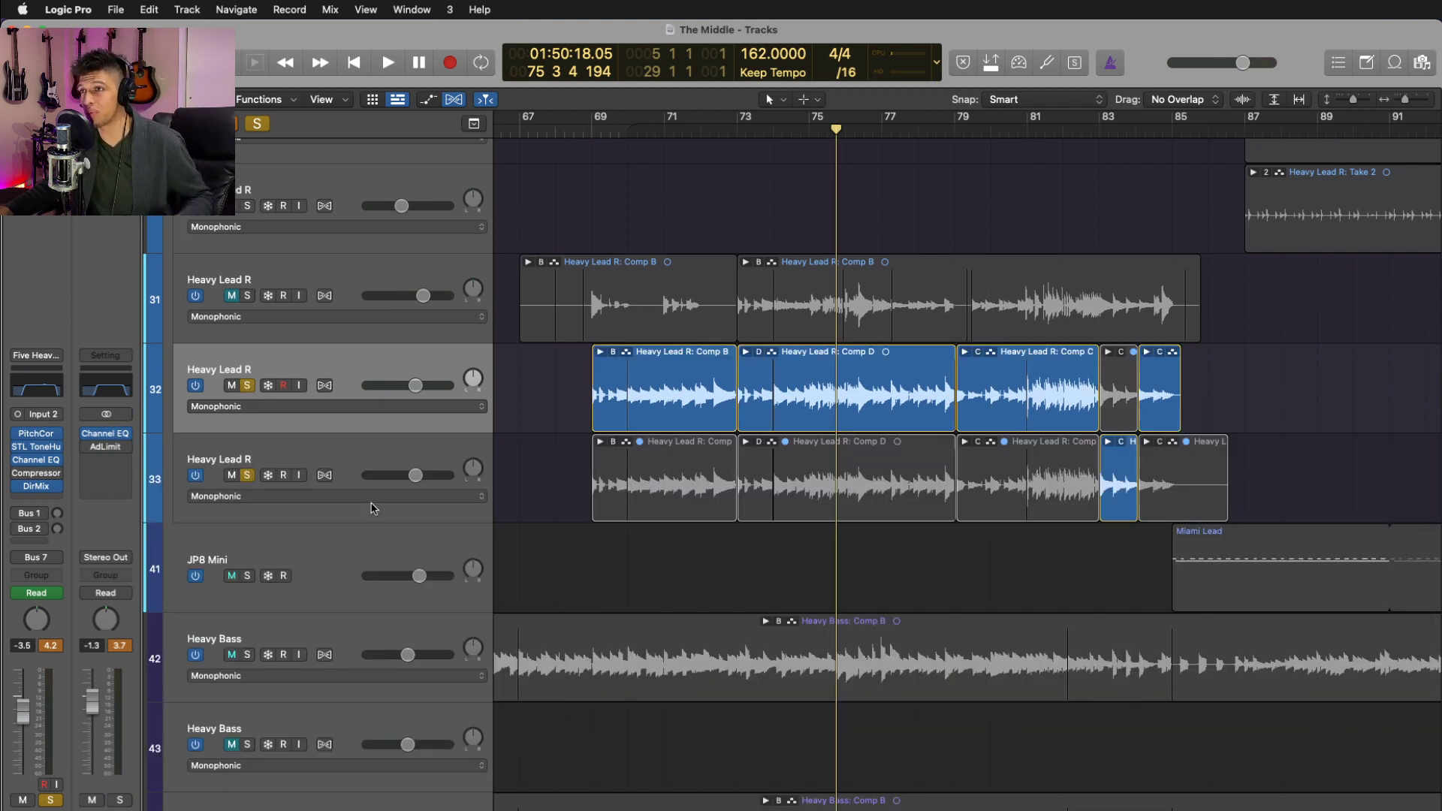
- Compare the channel strips of Heavy Lead R tracks 32 and 33, and inspect track 32's Direction Mixer settings
click(356, 449)
click(357, 379)
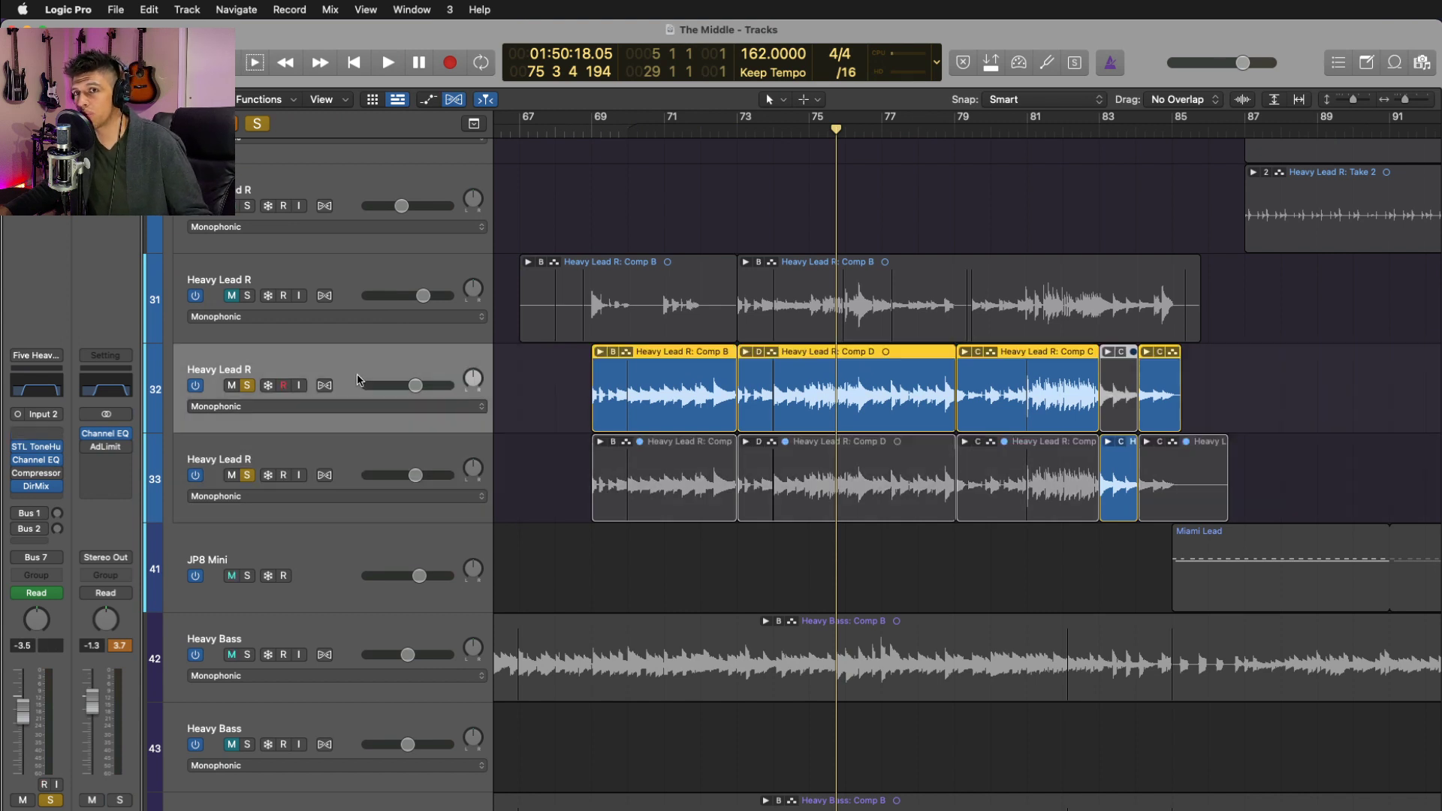
click(350, 453)
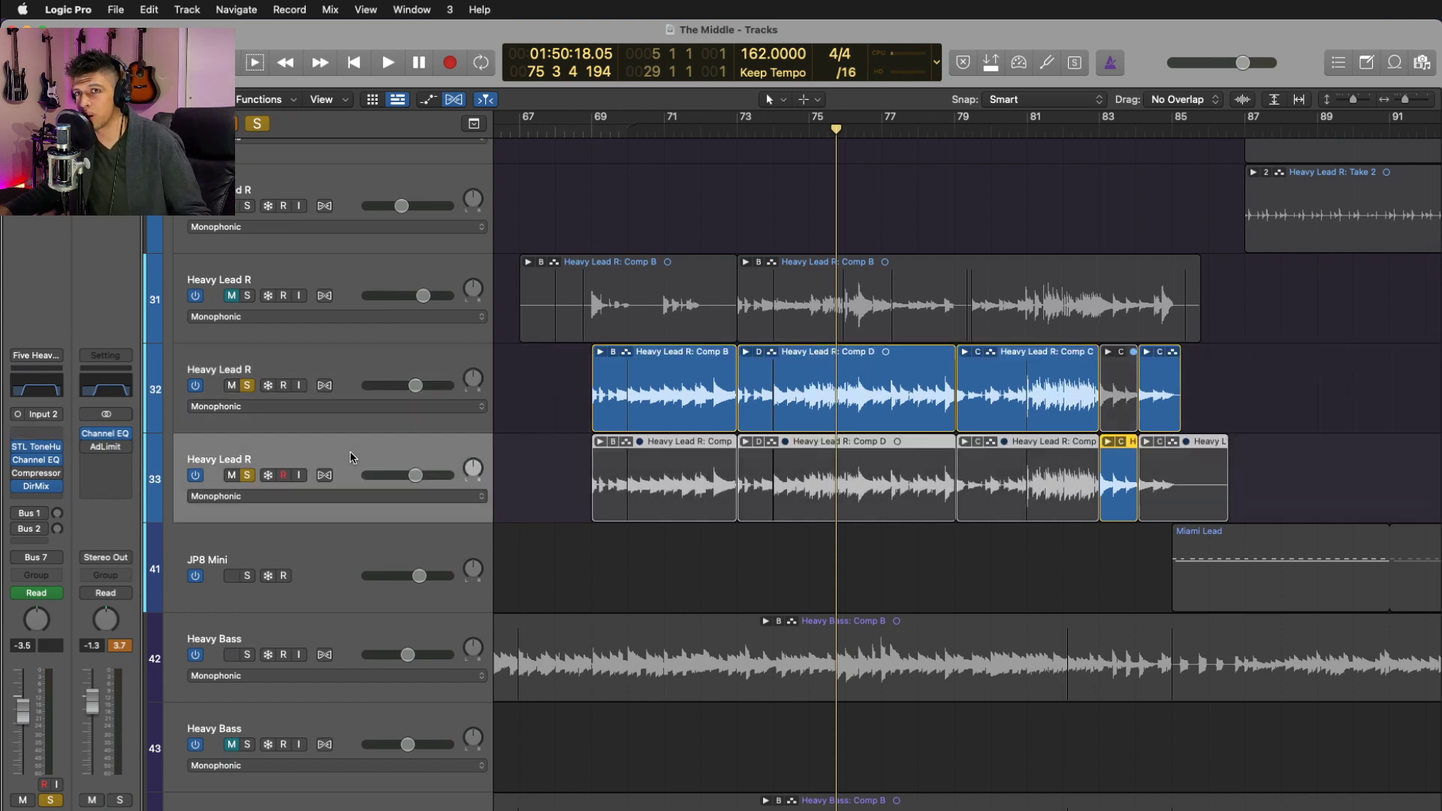
click(348, 374)
click(37, 487)
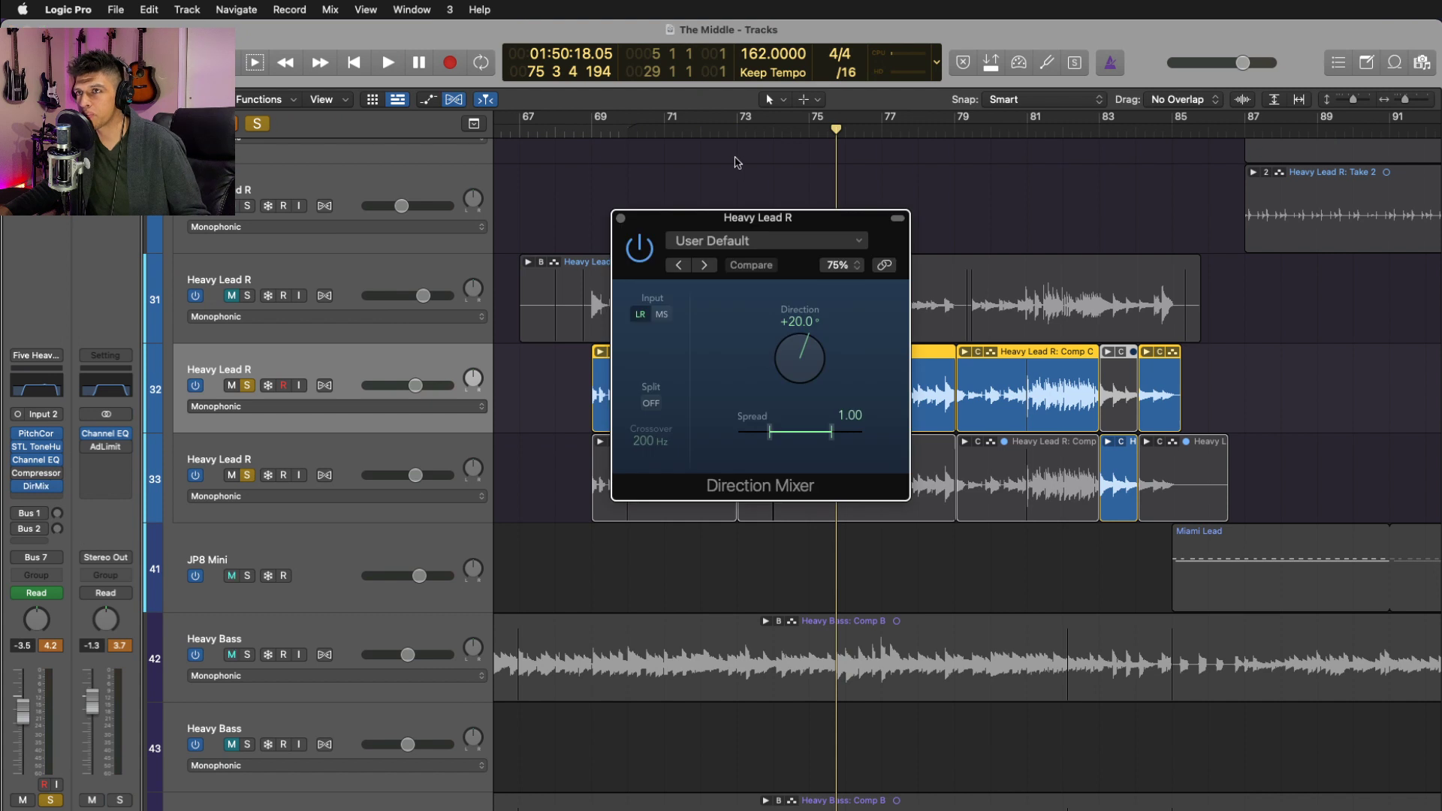
click(620, 219)
- Play track 32 from bar 69 with its Channel EQ bypassed and re-enabled, then close the EQ and stop playback
click(43, 396)
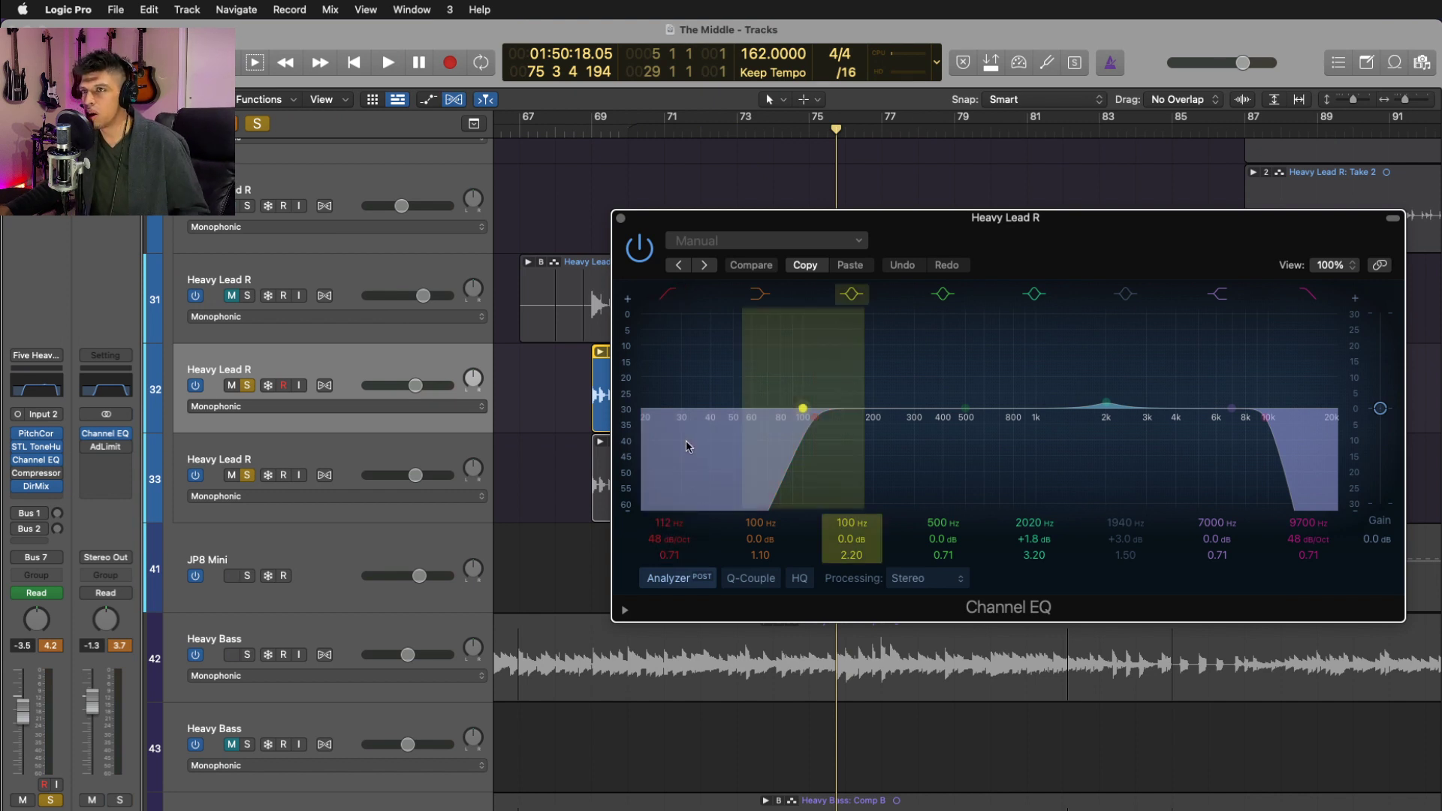
click(634, 244)
click(645, 205)
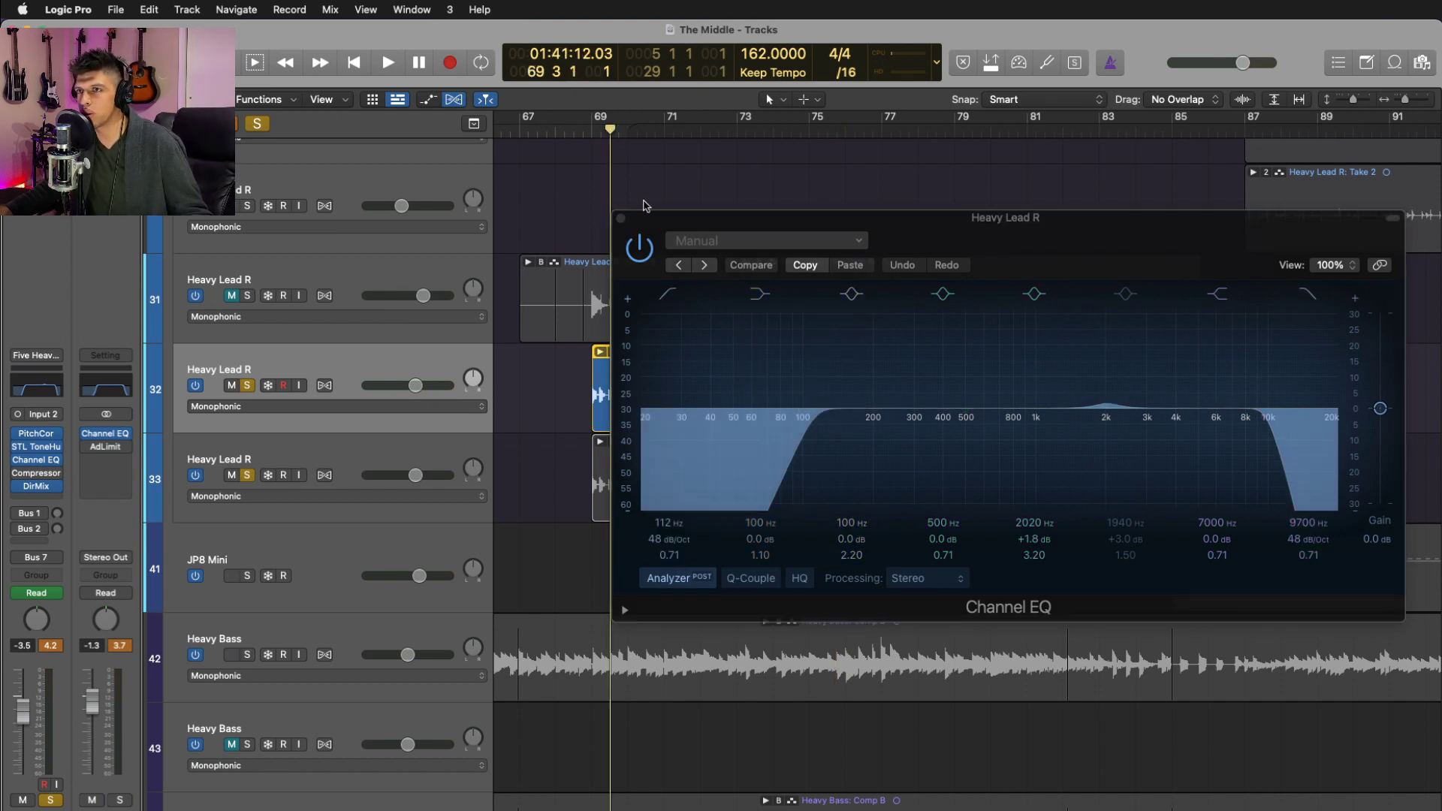
drag(608, 129, 595, 143)
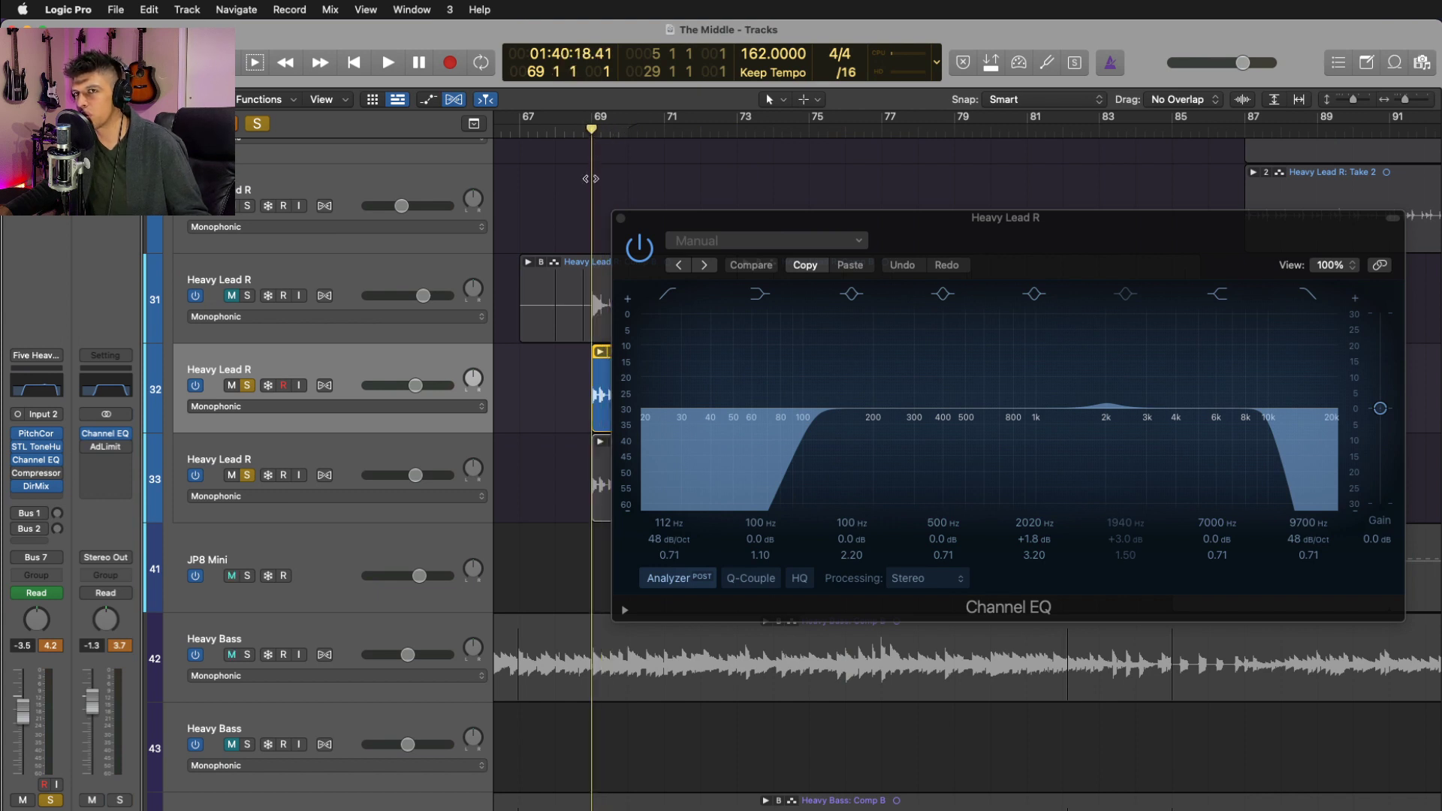
click(649, 277)
key(space)
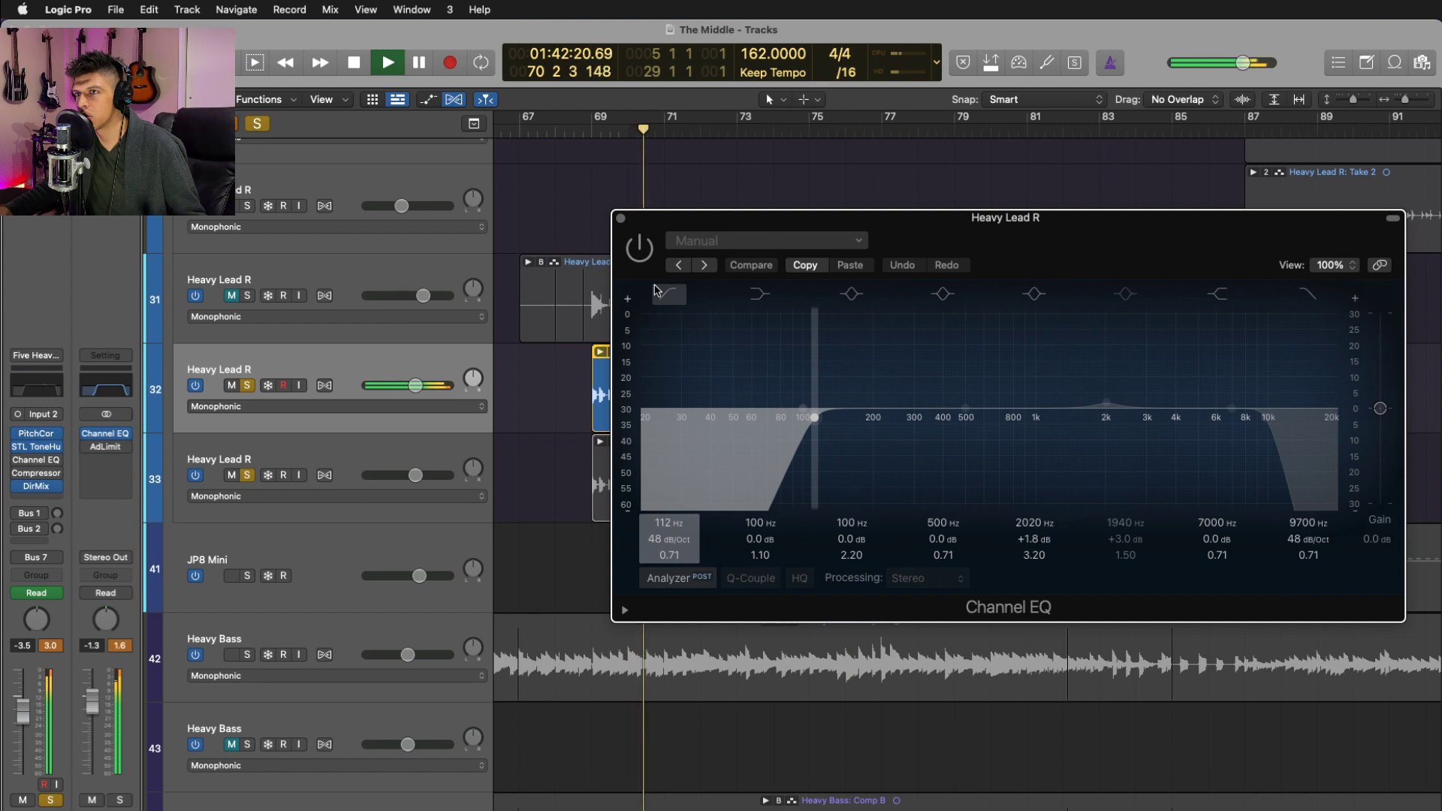
click(644, 254)
click(644, 254)
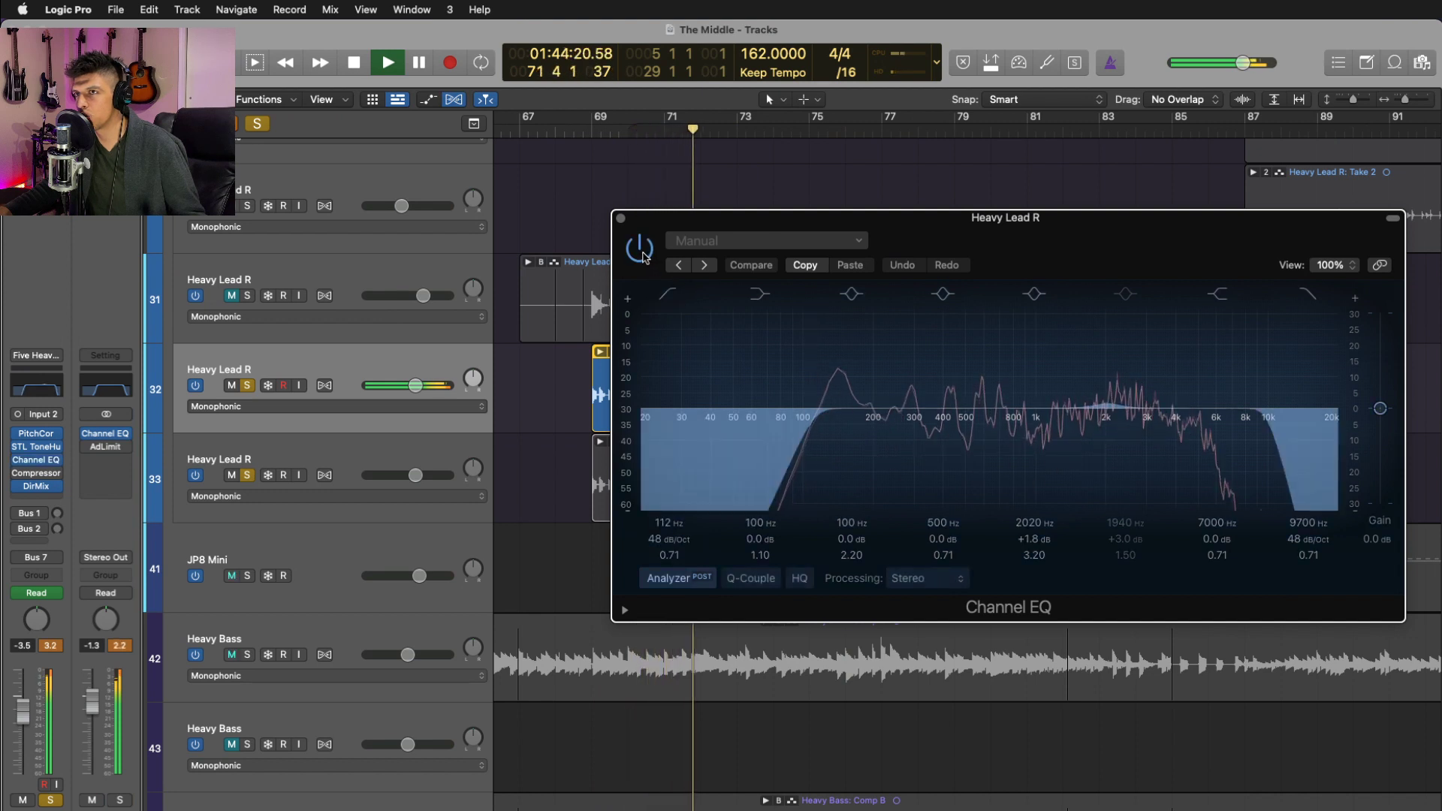
key(super+w)
key(space)
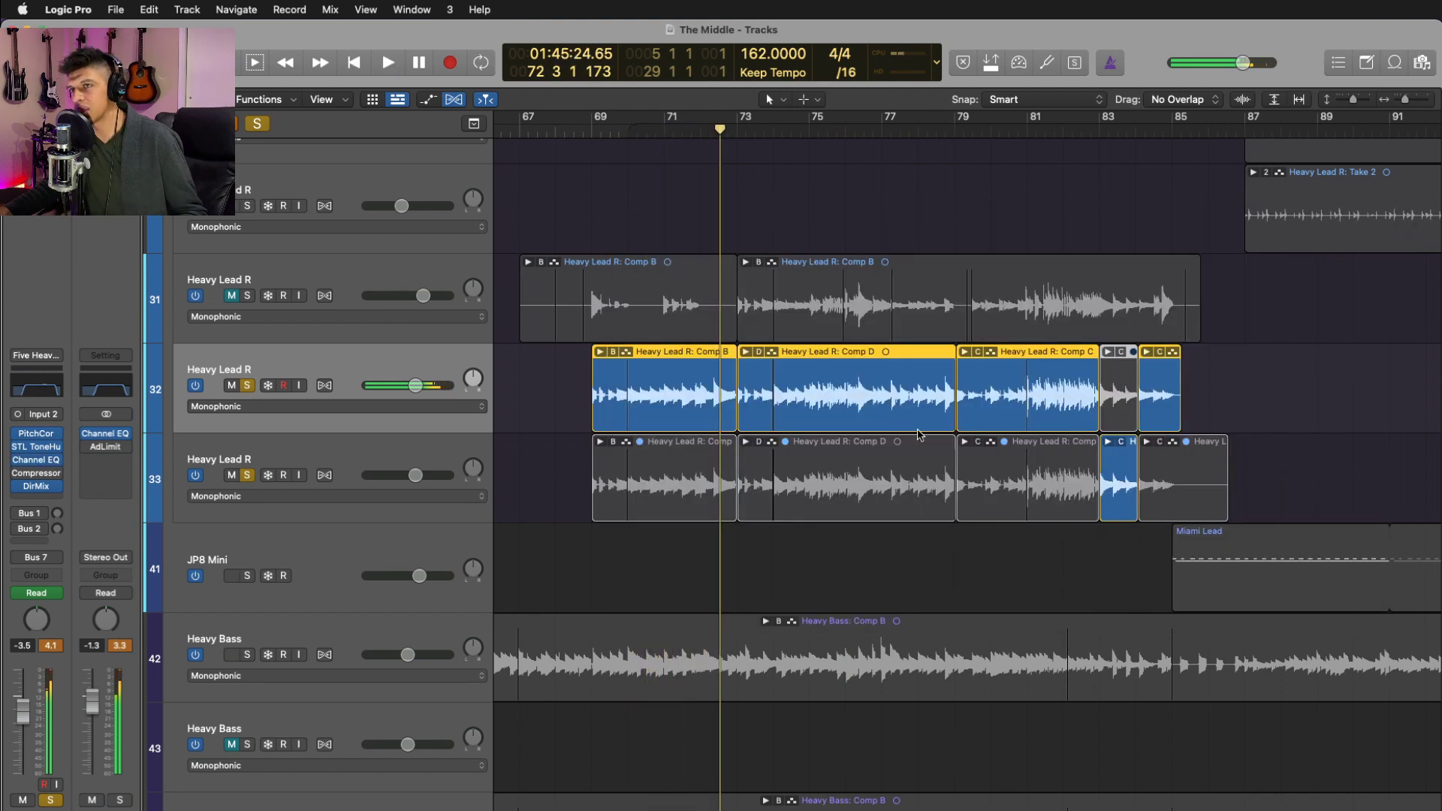
- Examine the active and muted comp regions split between Heavy Lead R tracks 32 and 33, up to the one at bar 83
click(1304, 391)
click(666, 391)
click(781, 400)
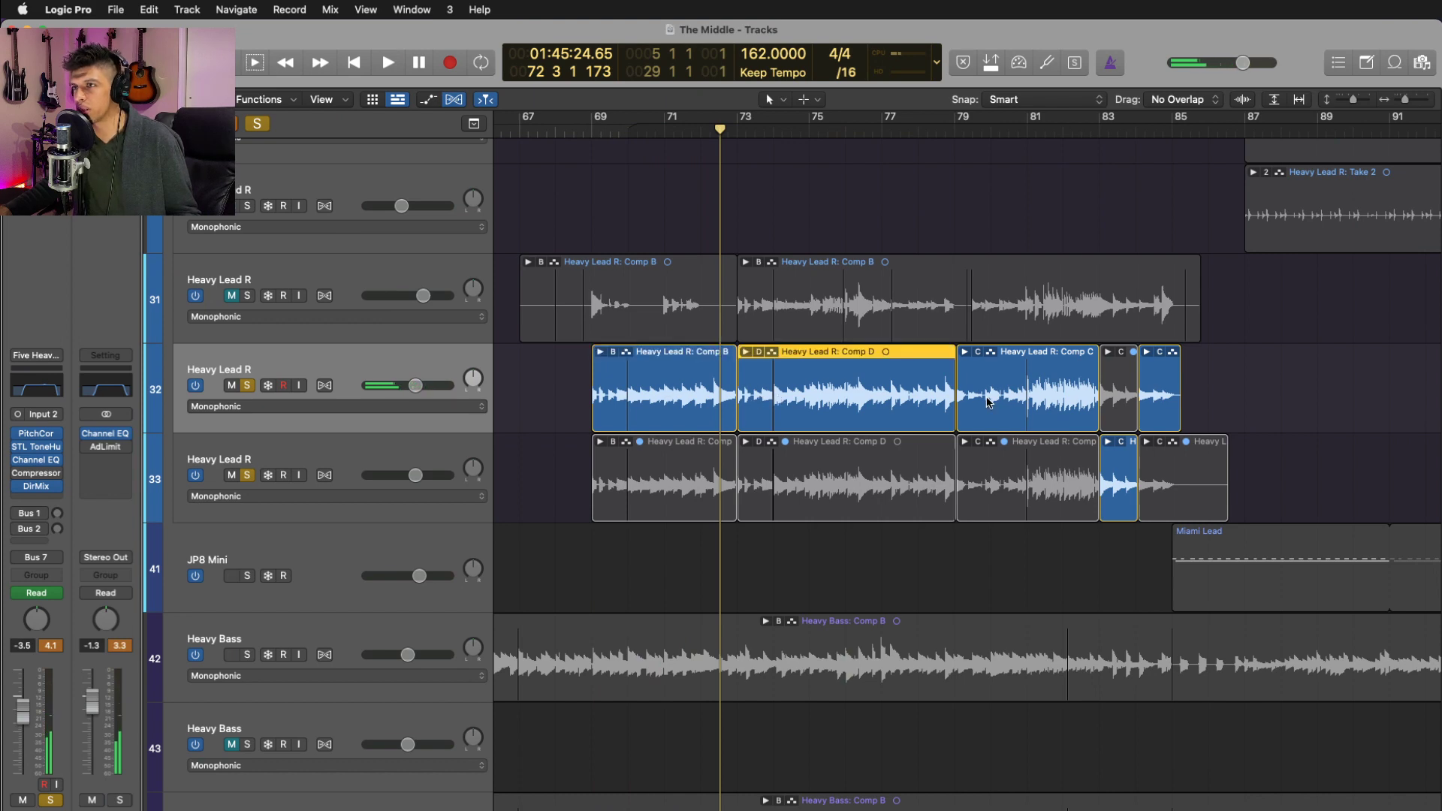
click(989, 404)
click(1150, 394)
click(1128, 396)
click(1119, 467)
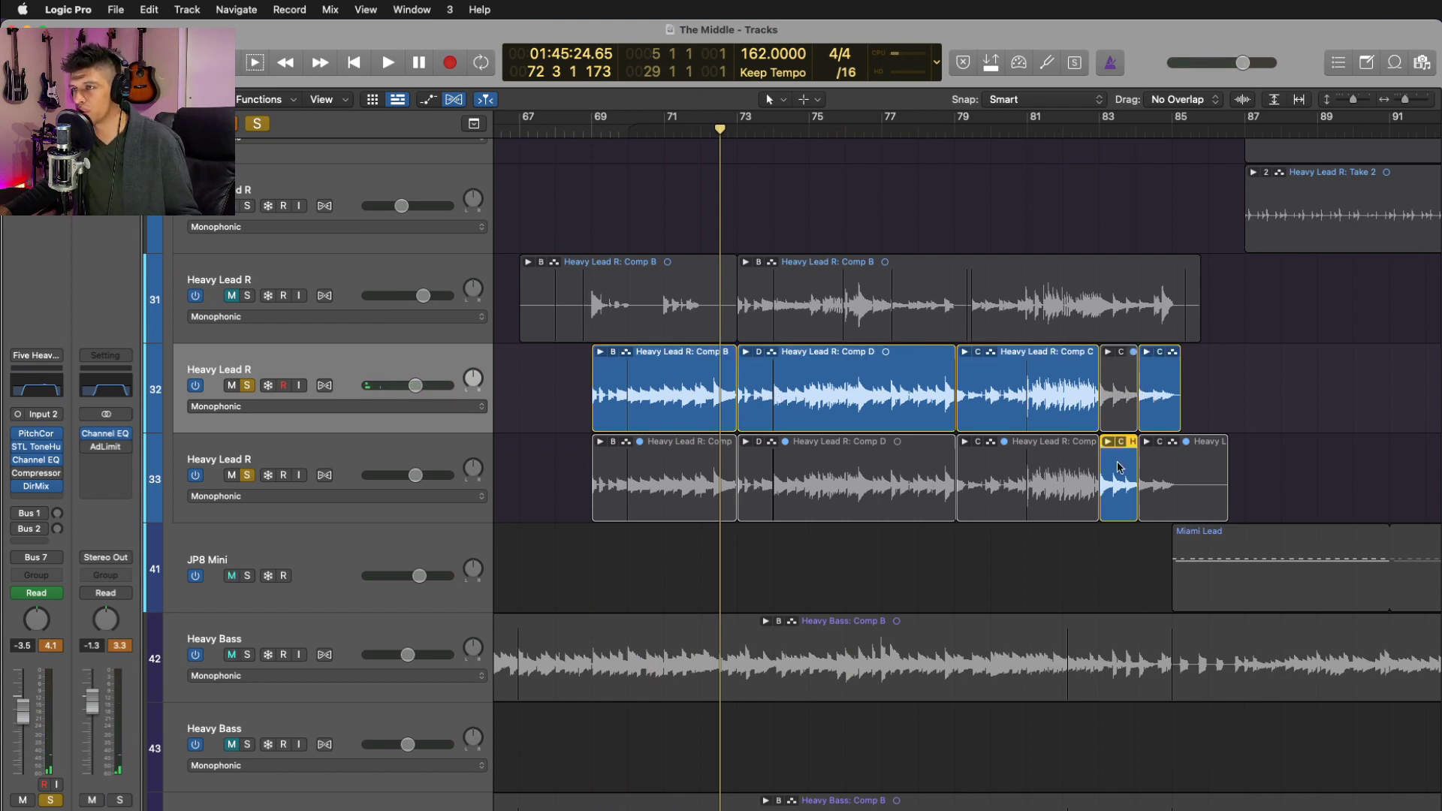
scroll(1085, 496, up, 4)
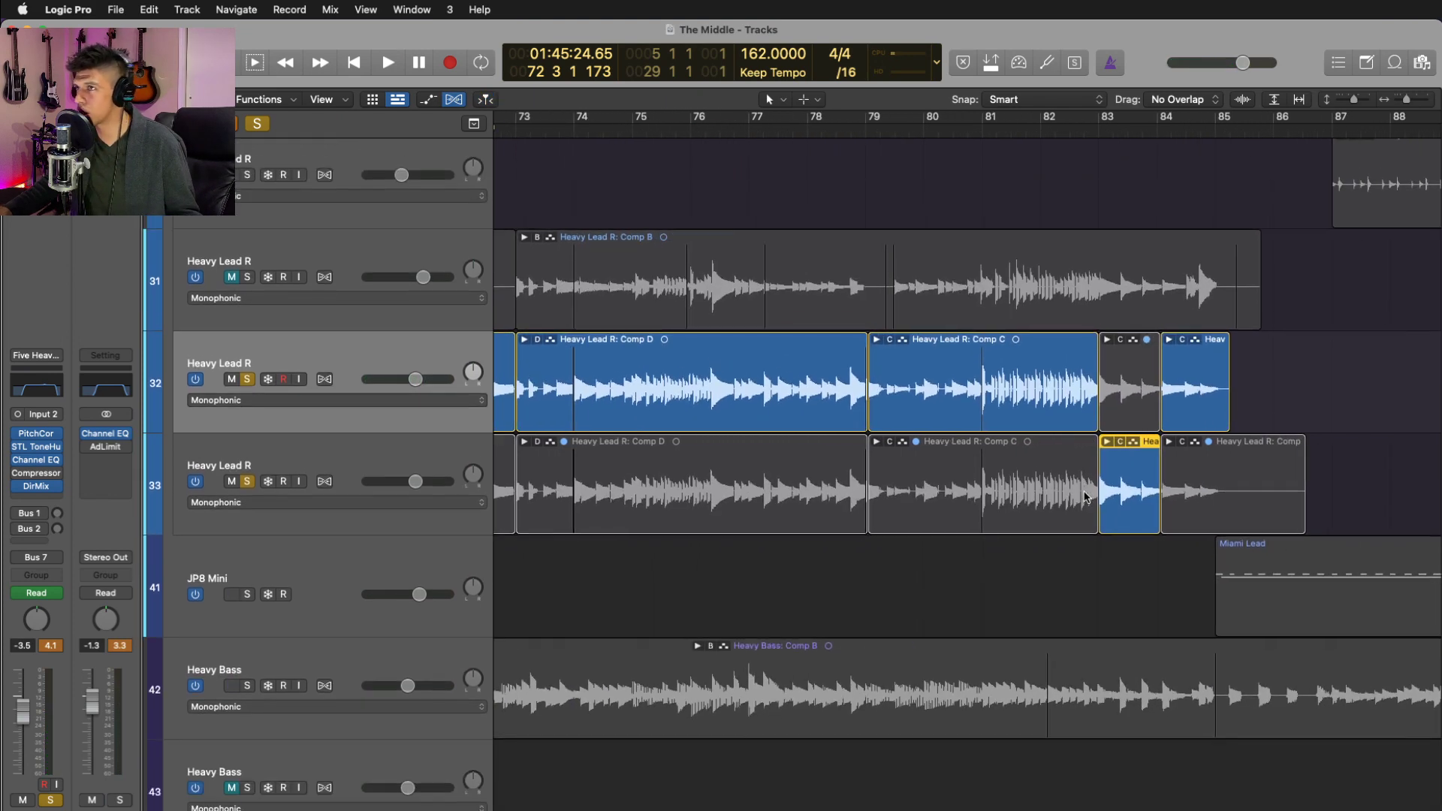
- Show the track automation and check track 32's automation parameters, keeping Insert 1 Bypass (PitchCor) selected
key(a)
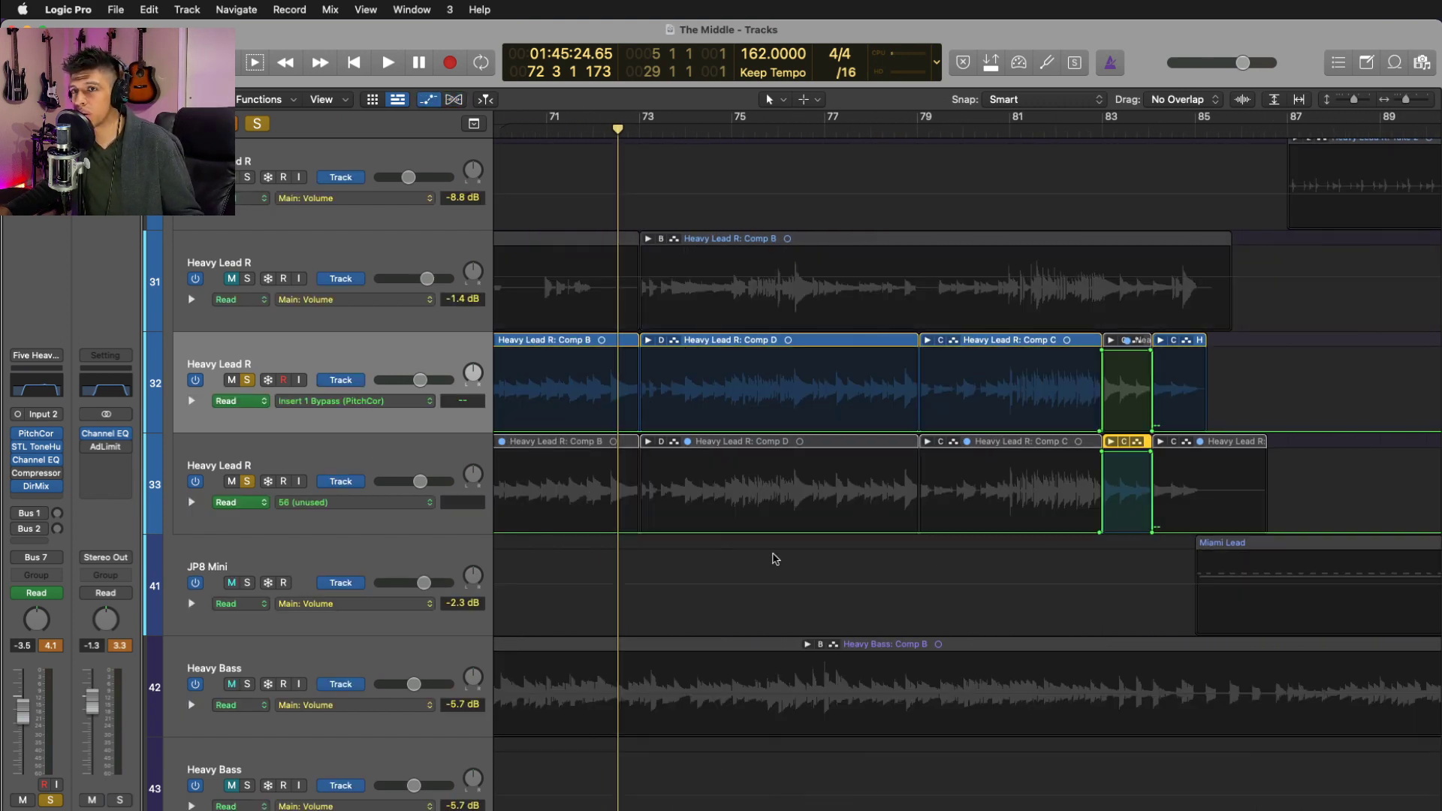
click(410, 404)
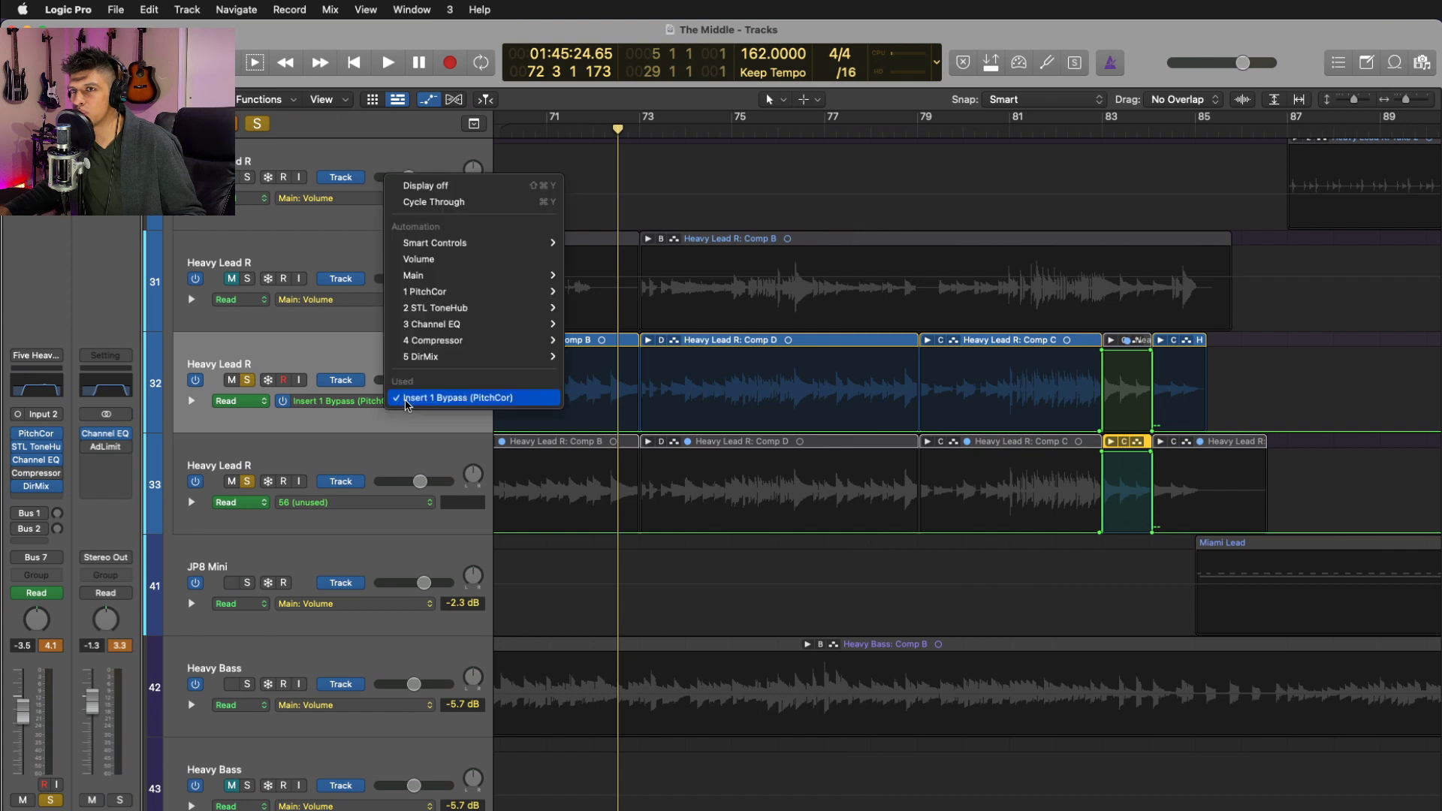
click(406, 404)
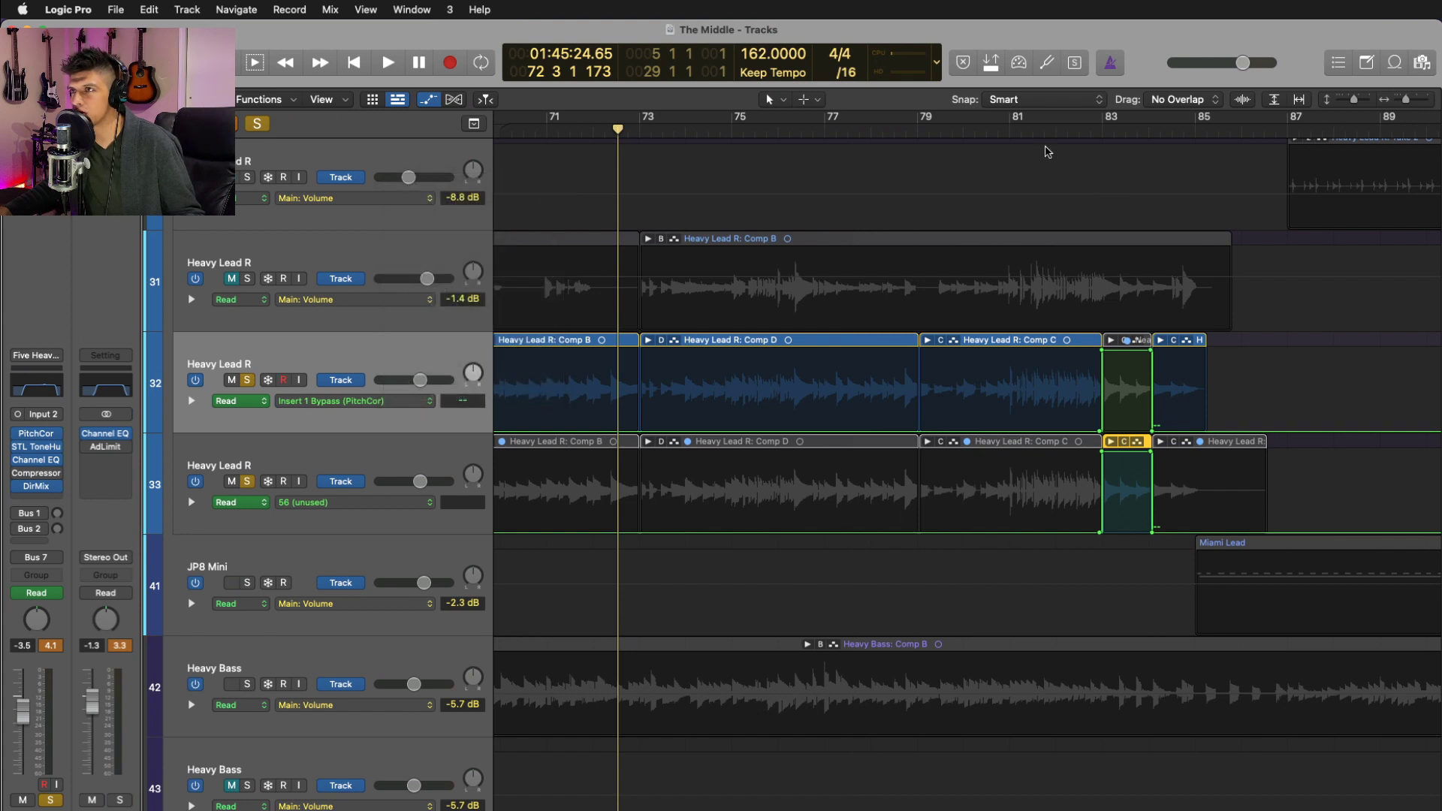
- Play the section leading through bars 83 and 84 to hear the pitch-correction bypass automation on tracks 32 and 33
click(1030, 131)
key(space)
key(super+Right)
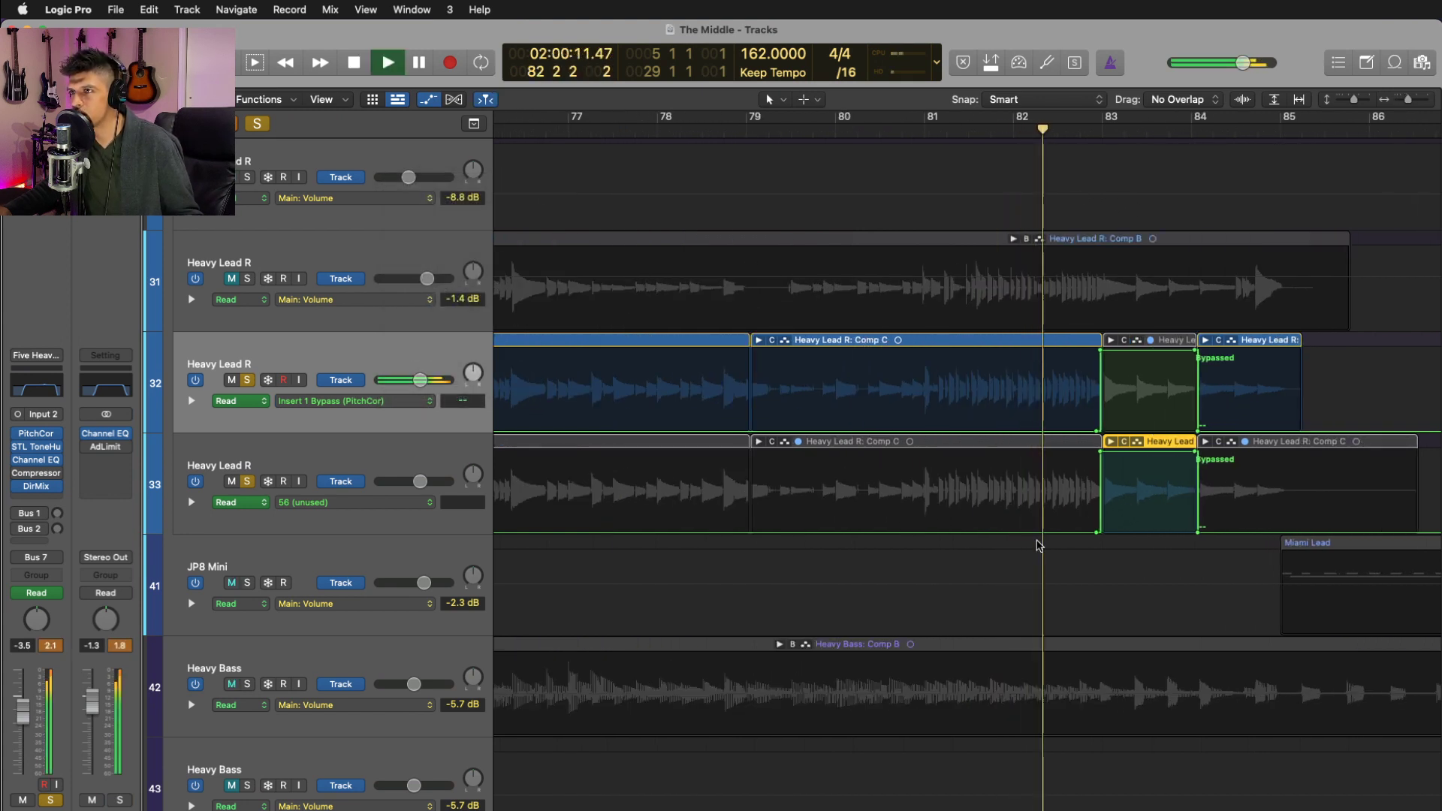
click(344, 459)
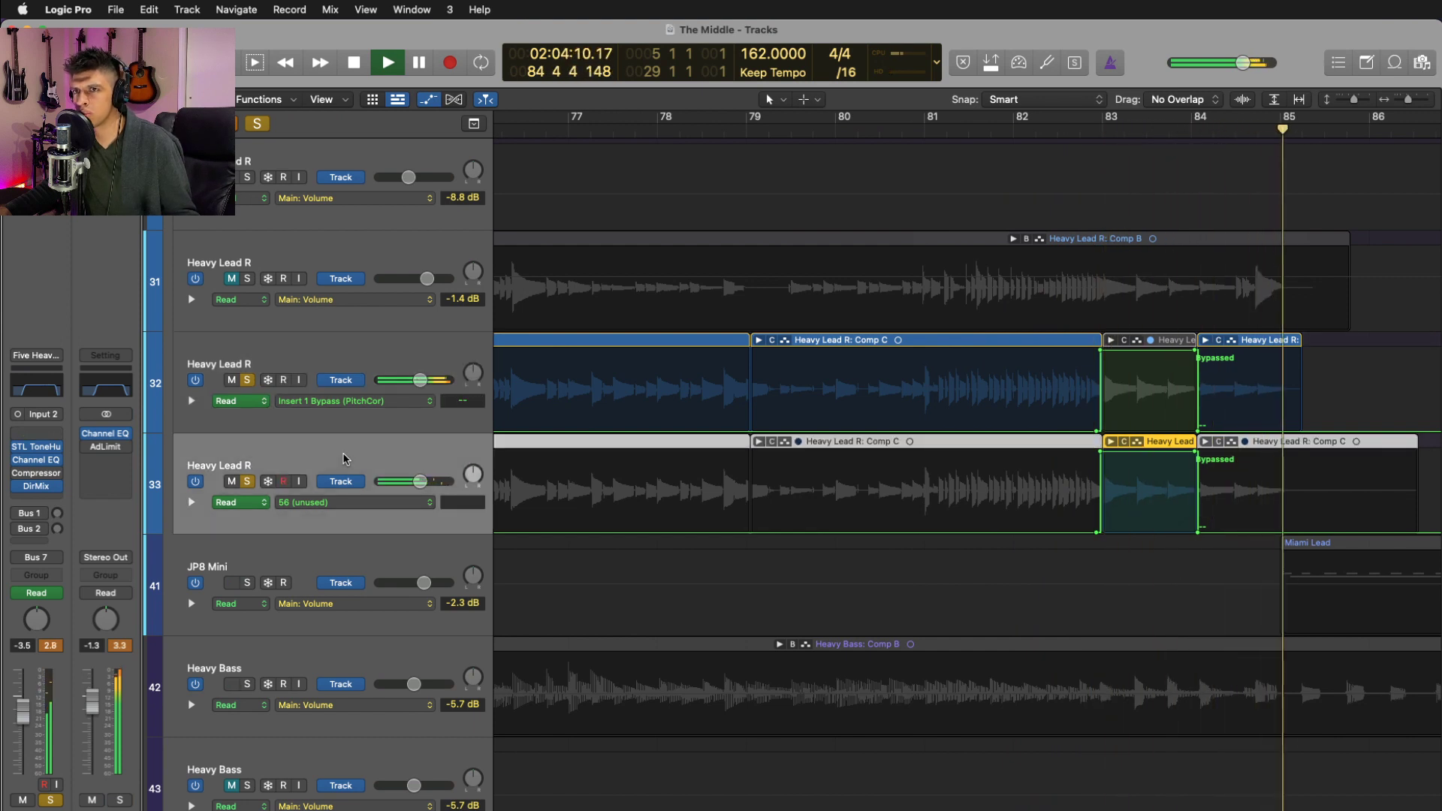
key(space)
click(396, 361)
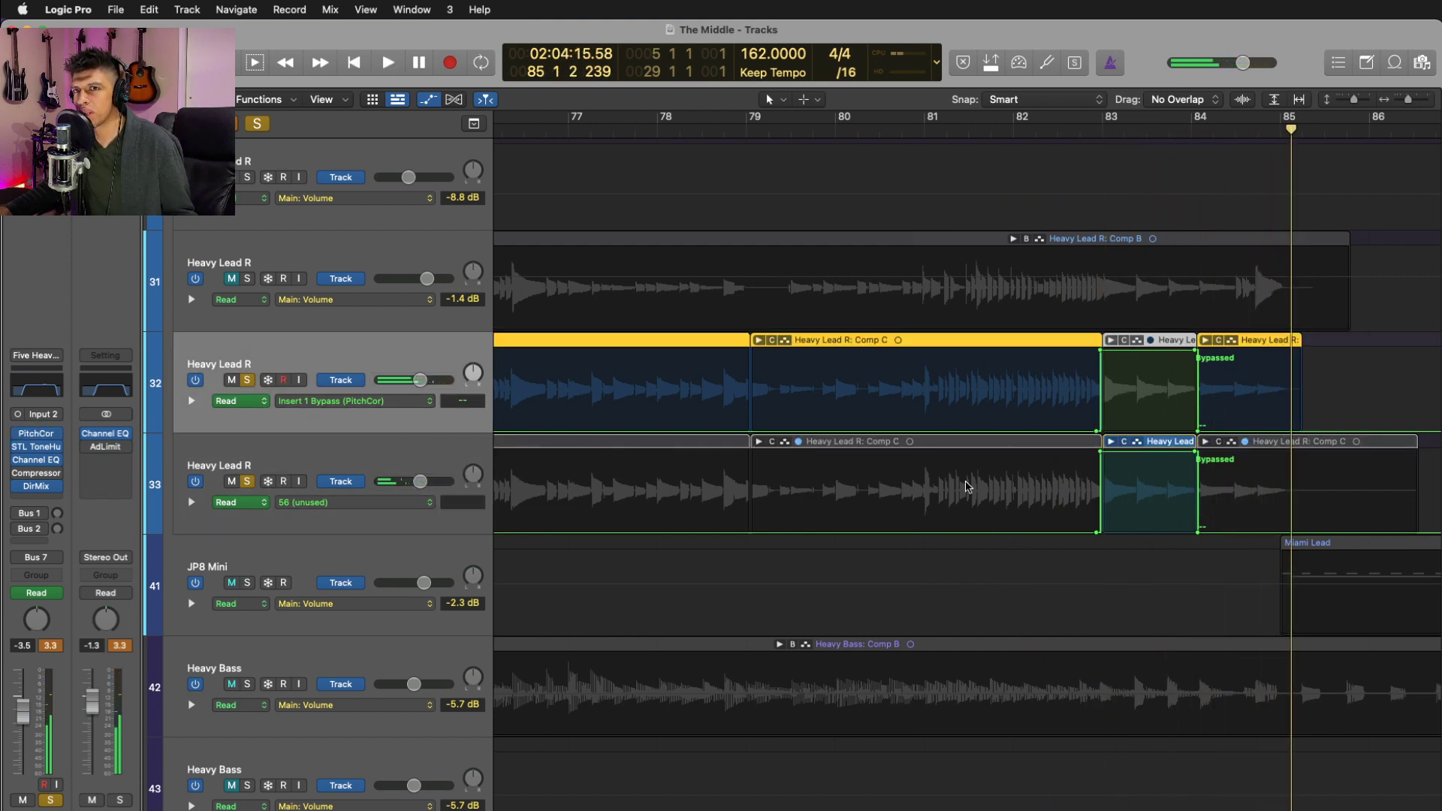
- Open track 32's Pitch Correction, set its bypass automation before bar 83 to Bypassed, and play from about bar 80
click(826, 131)
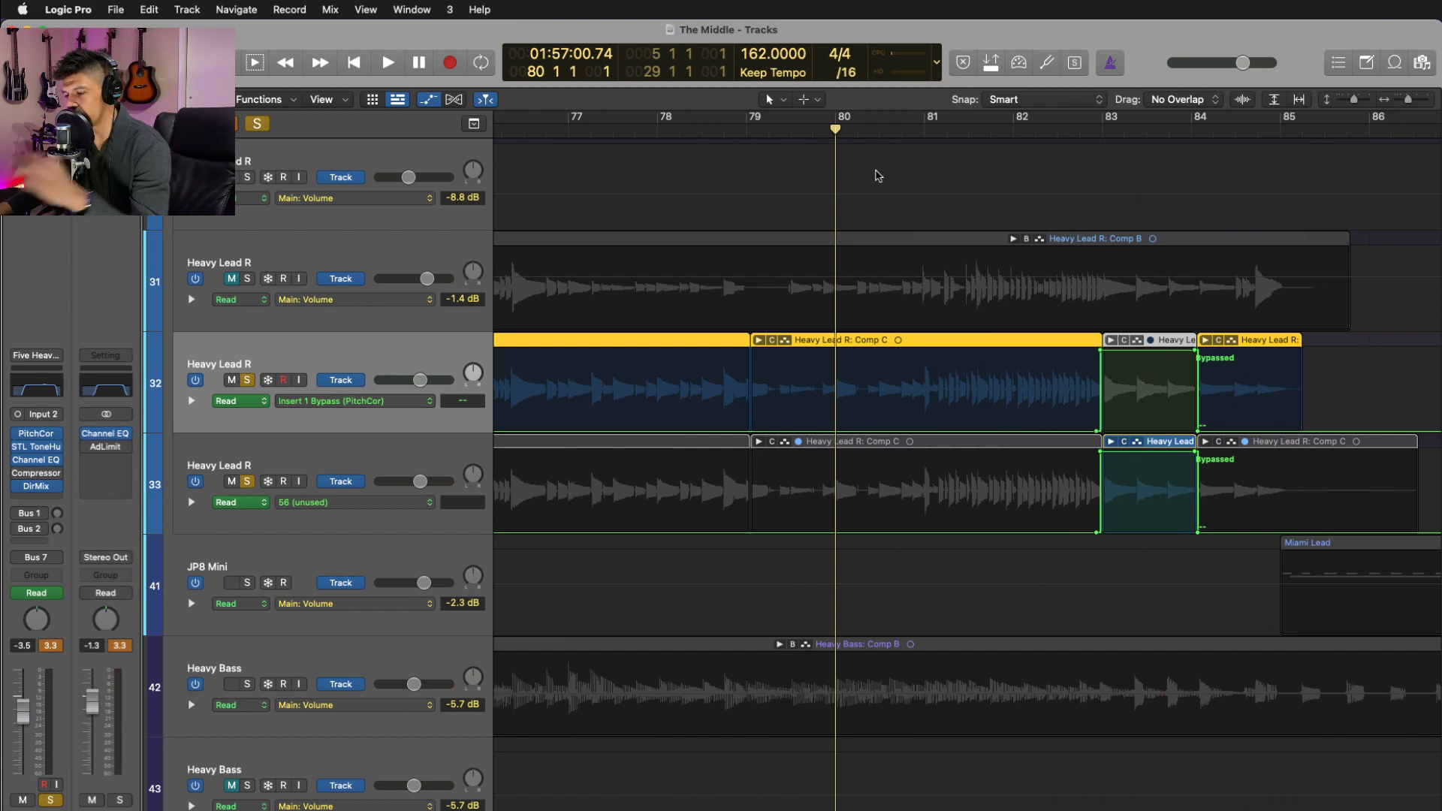
click(45, 437)
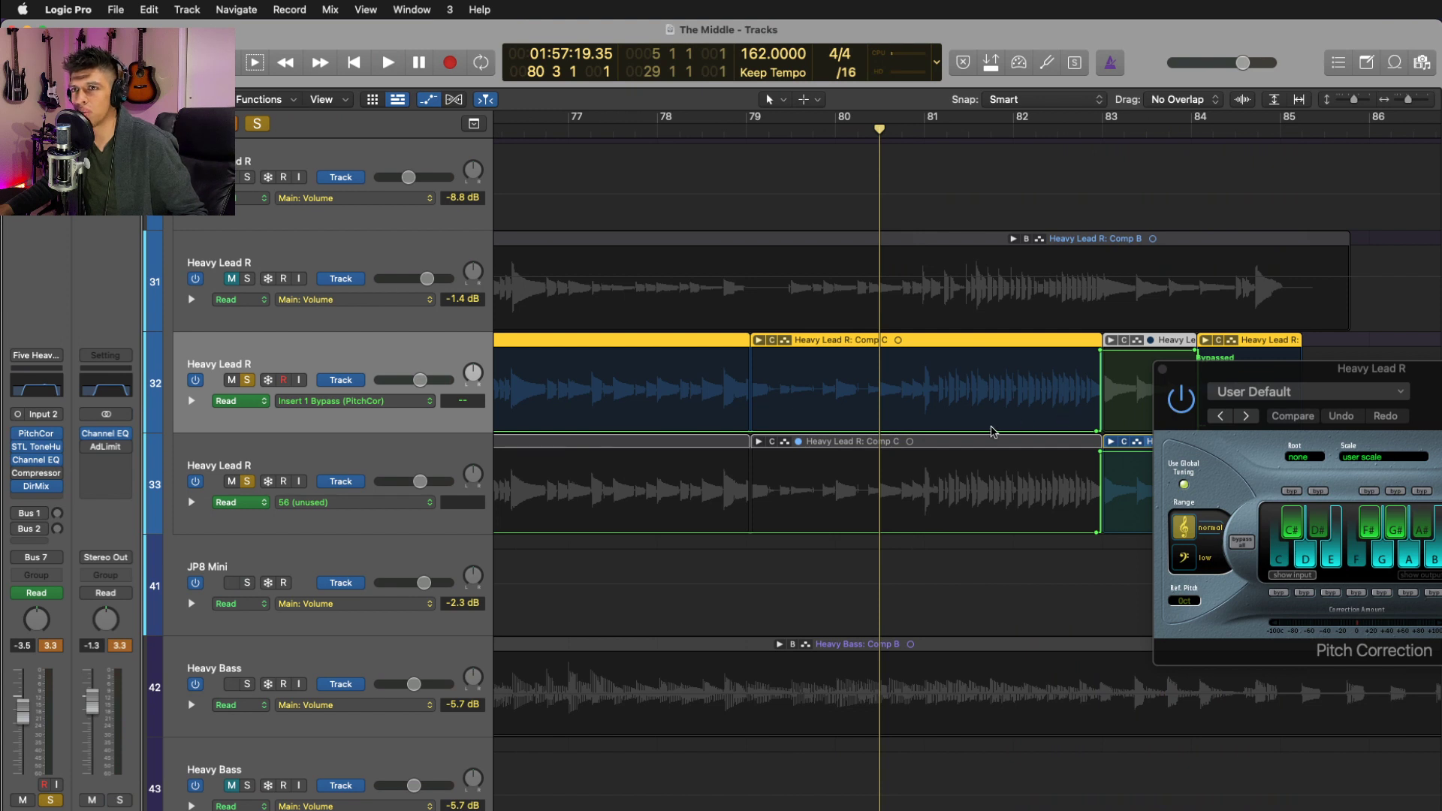
drag(958, 431, 959, 380)
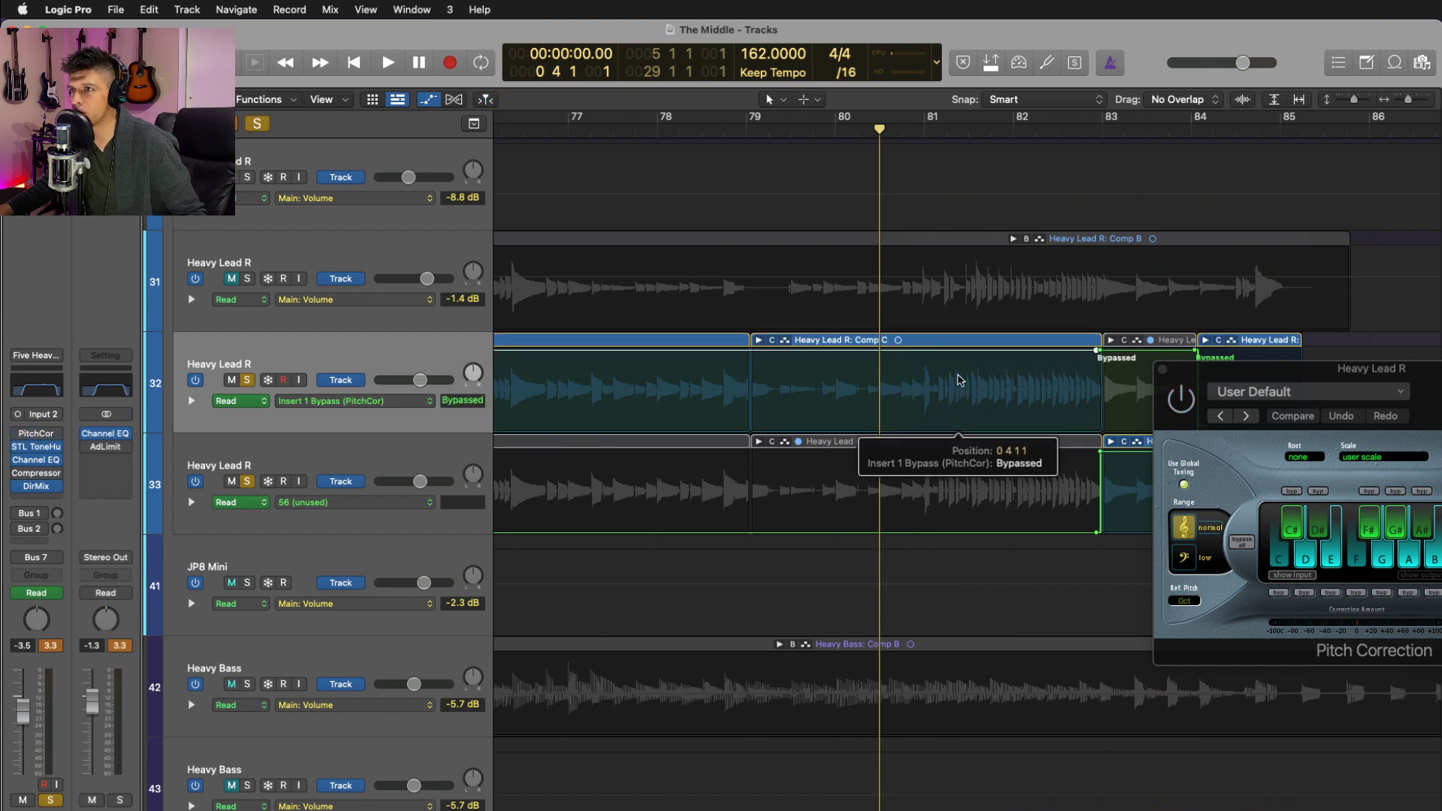
key(space)
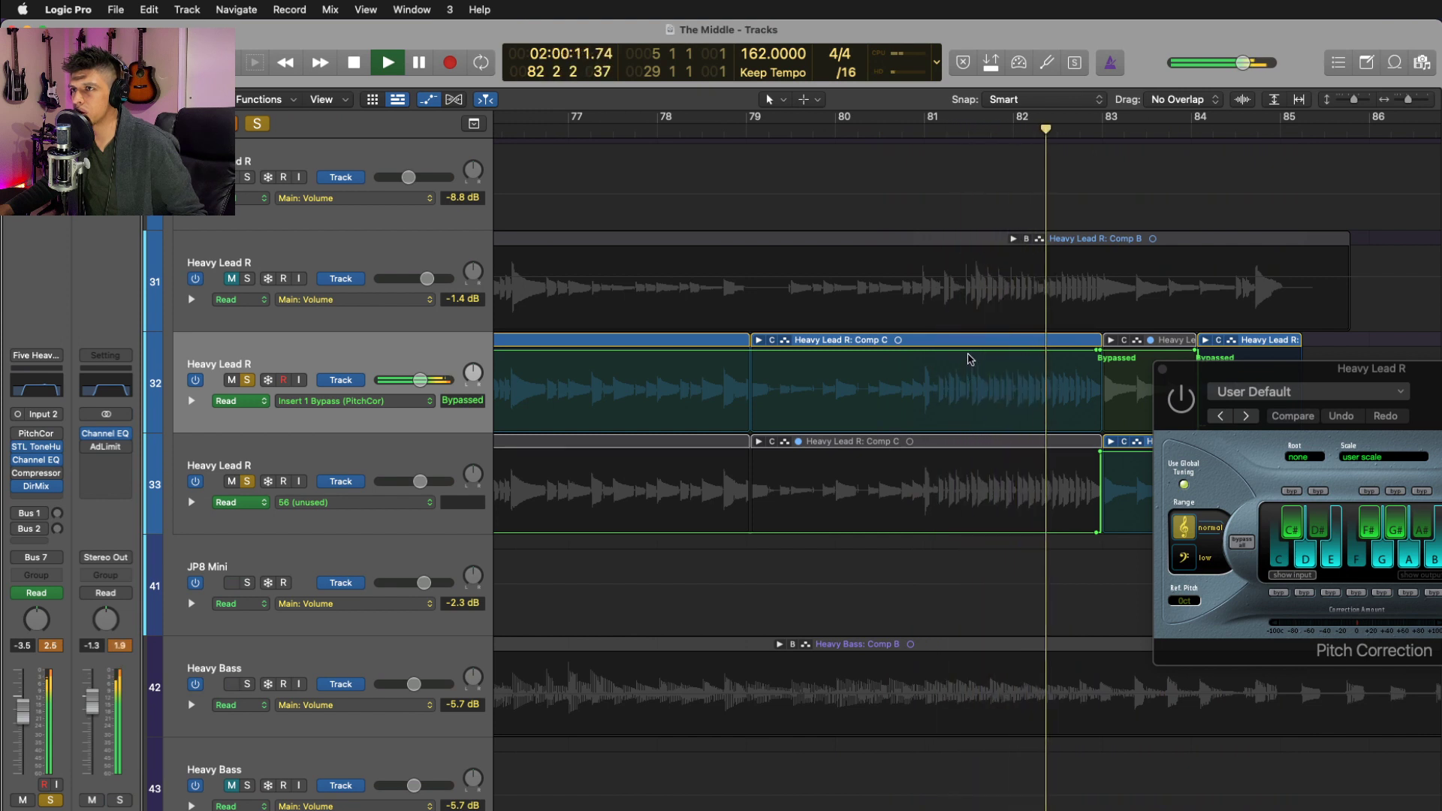
- Try track 32's bypass automation after bar 84 as Bypassed, then return the segments before bar 83 and after bar 84 to unbypassed
drag(1268, 381, 1425, 395)
key(space)
click(1266, 373)
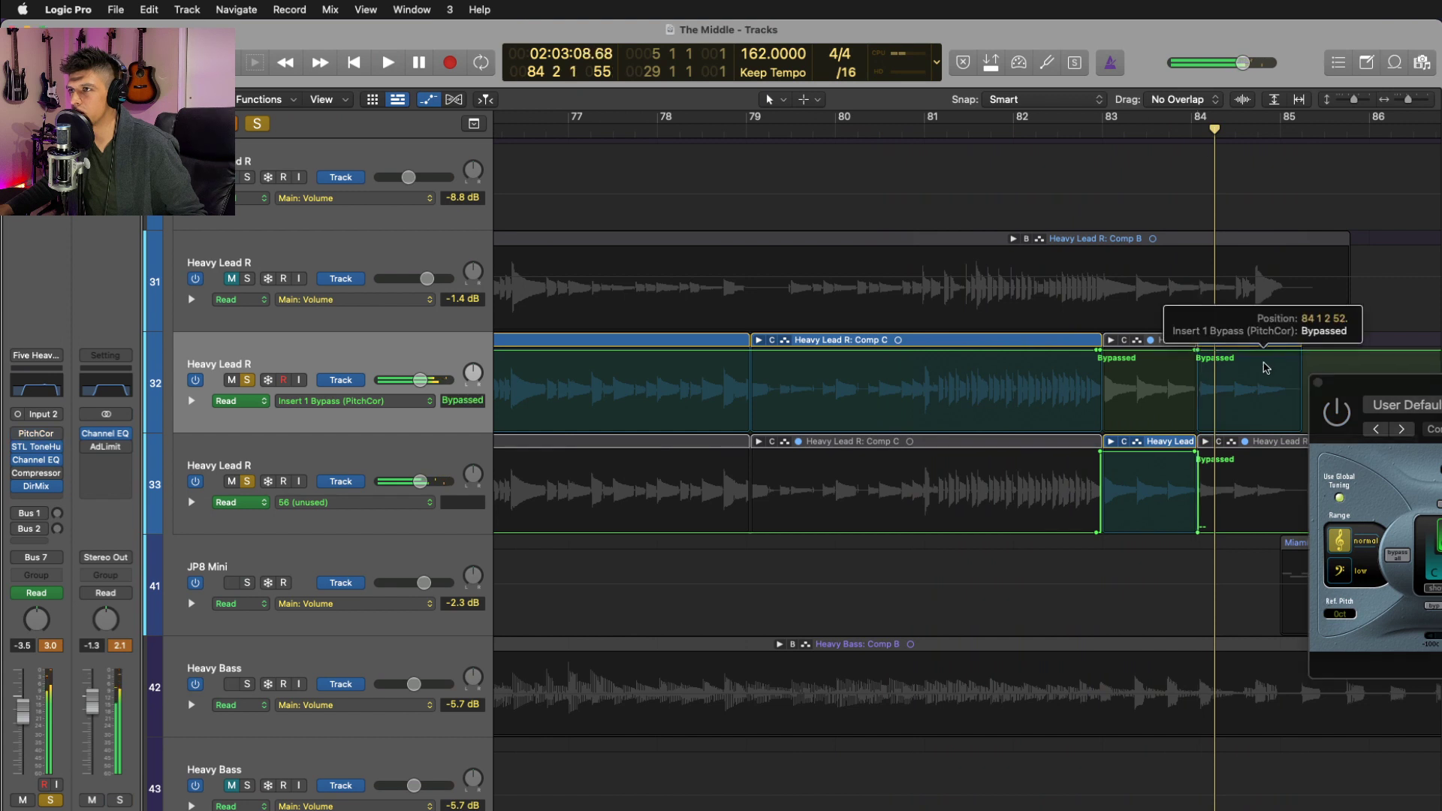
key(space)
key(space)
drag(1245, 351, 1246, 492)
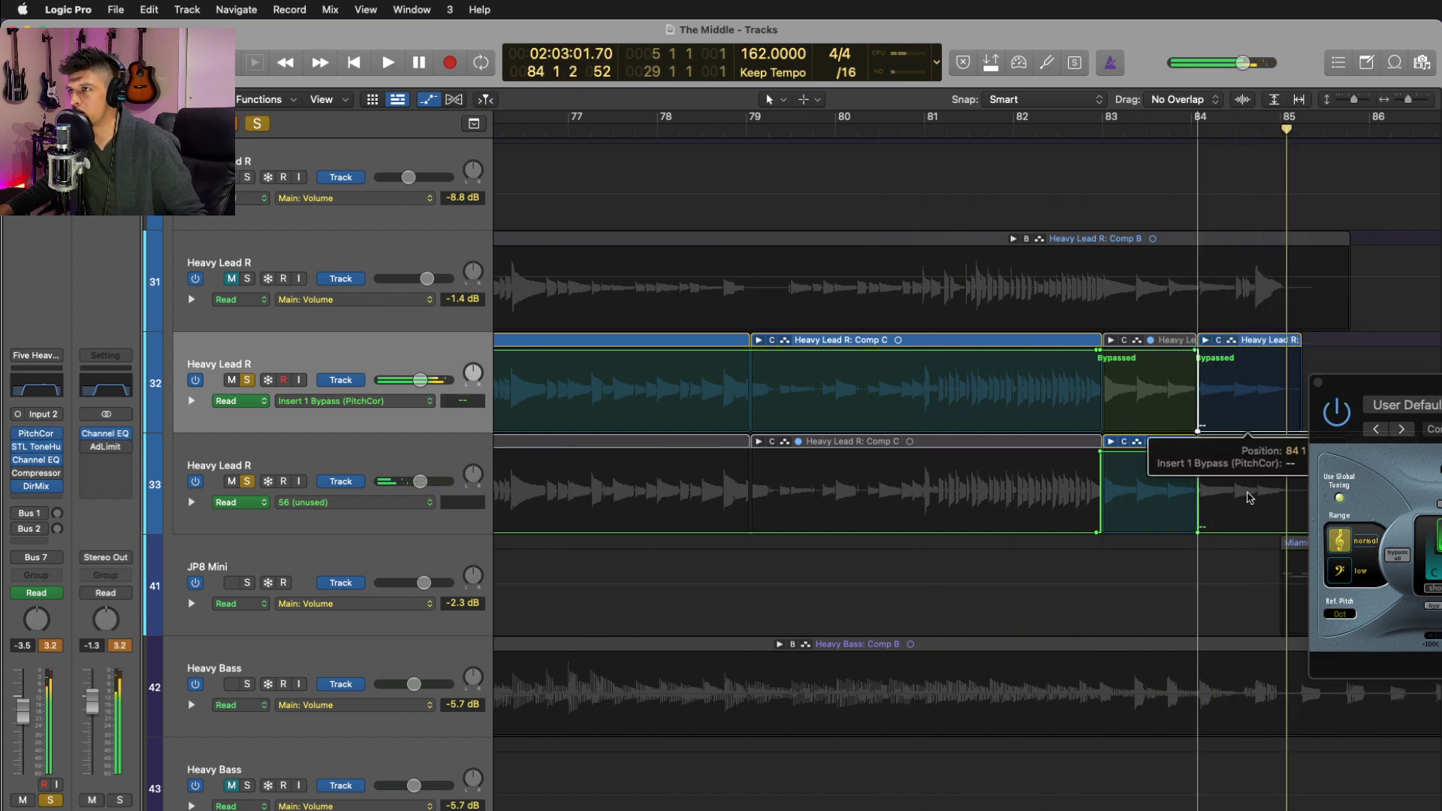
drag(1017, 351, 1015, 486)
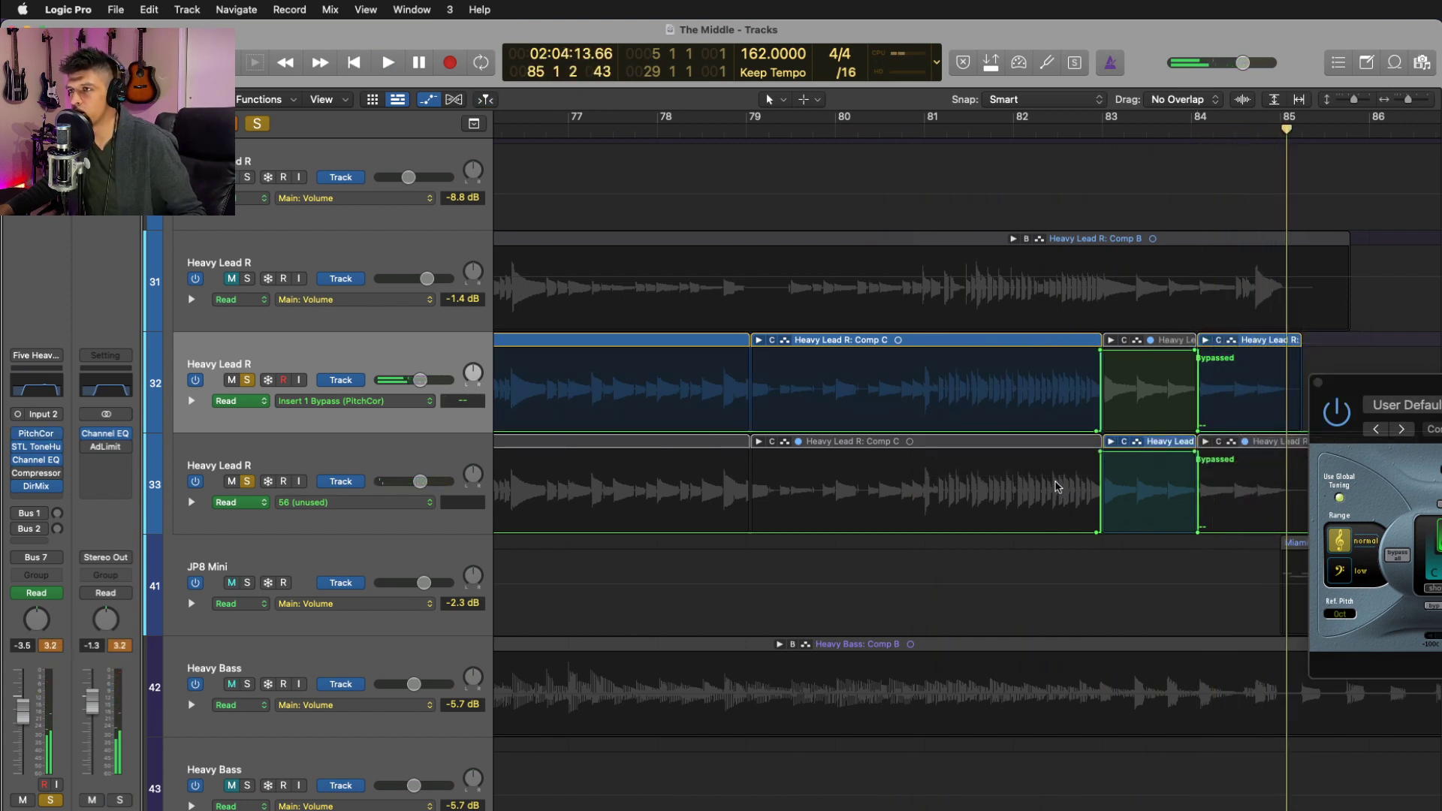
- Clear the solo on all tracks and close the Pitch Correction window
scroll(1058, 486, down, 5)
scroll(1058, 487, down, 3)
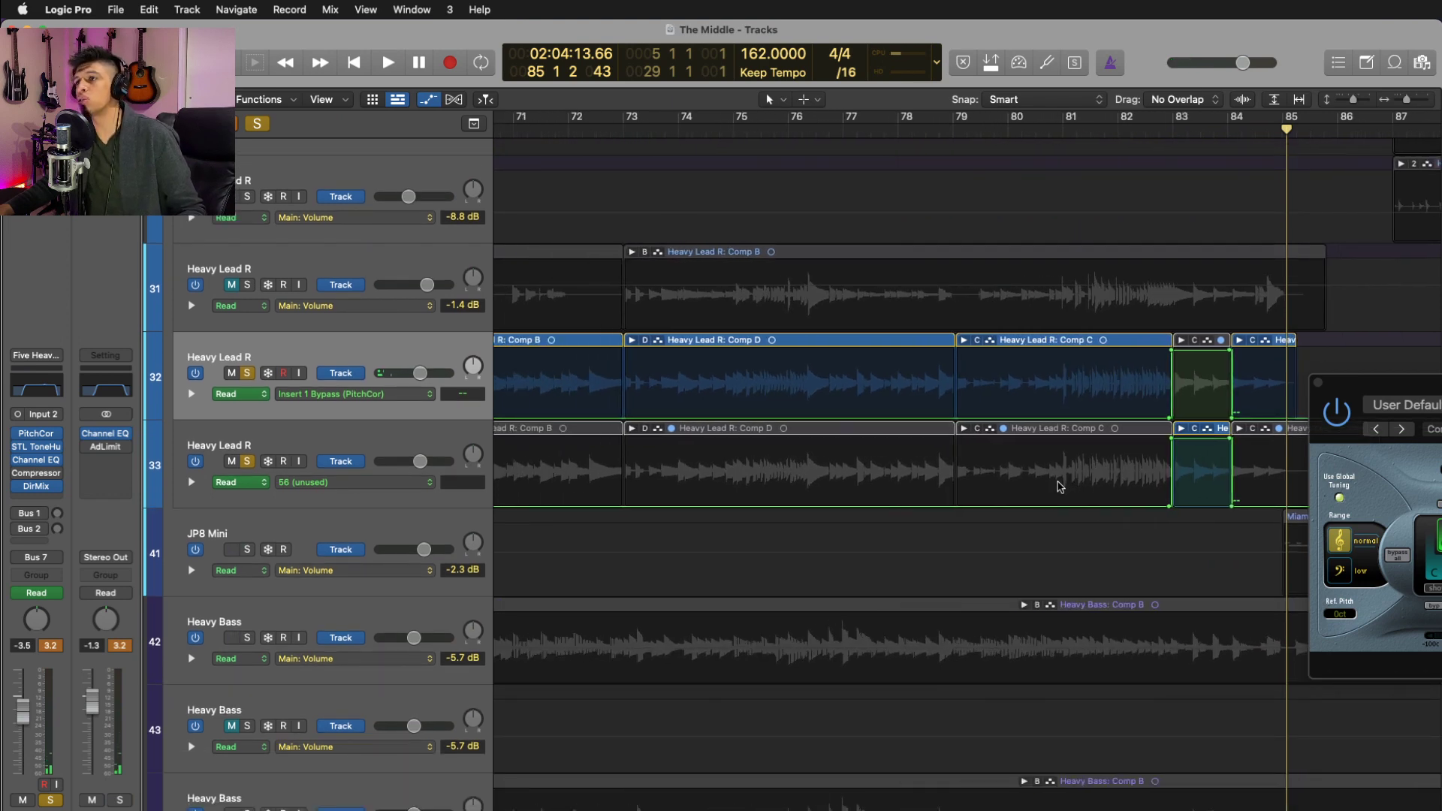
scroll(1058, 487, down, 1)
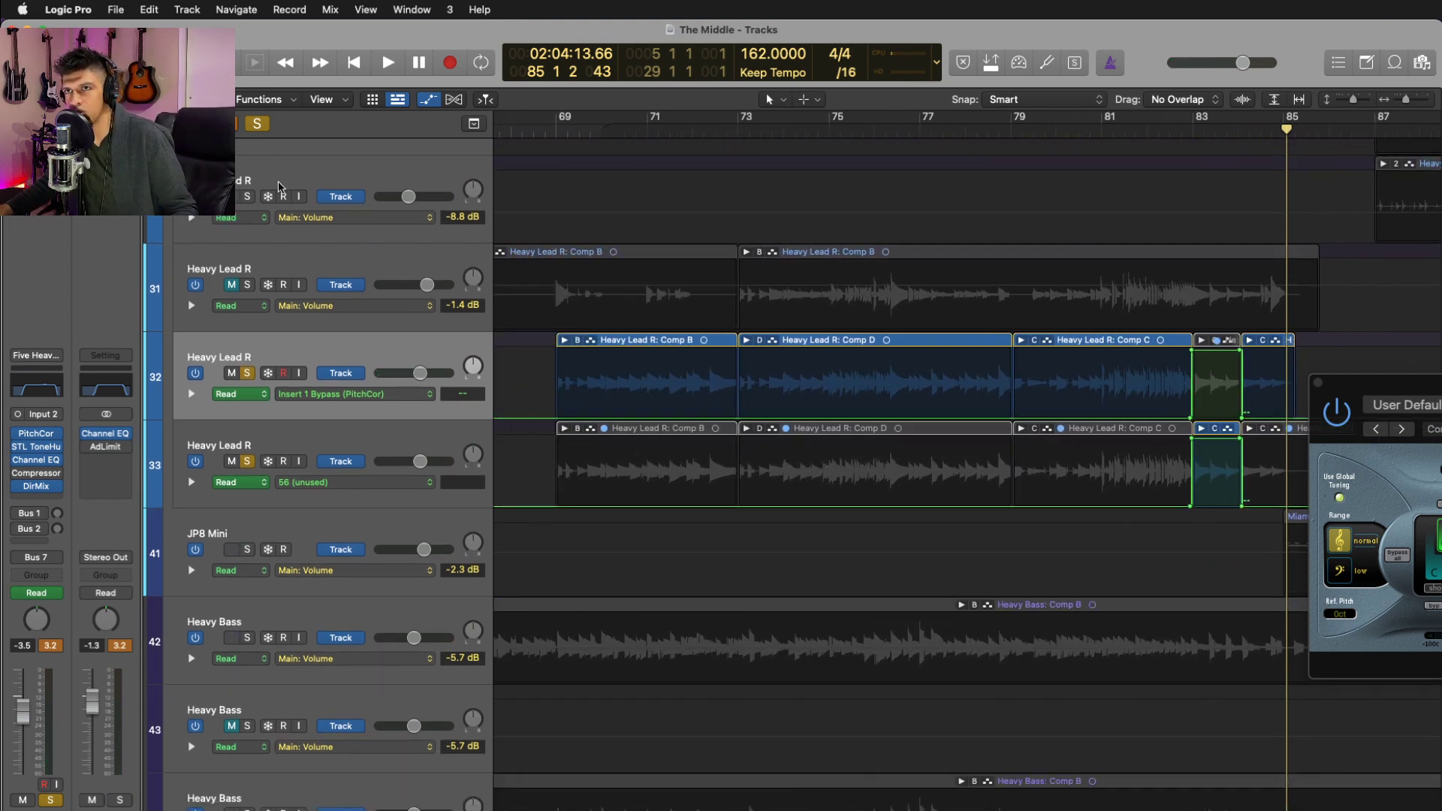
click(256, 126)
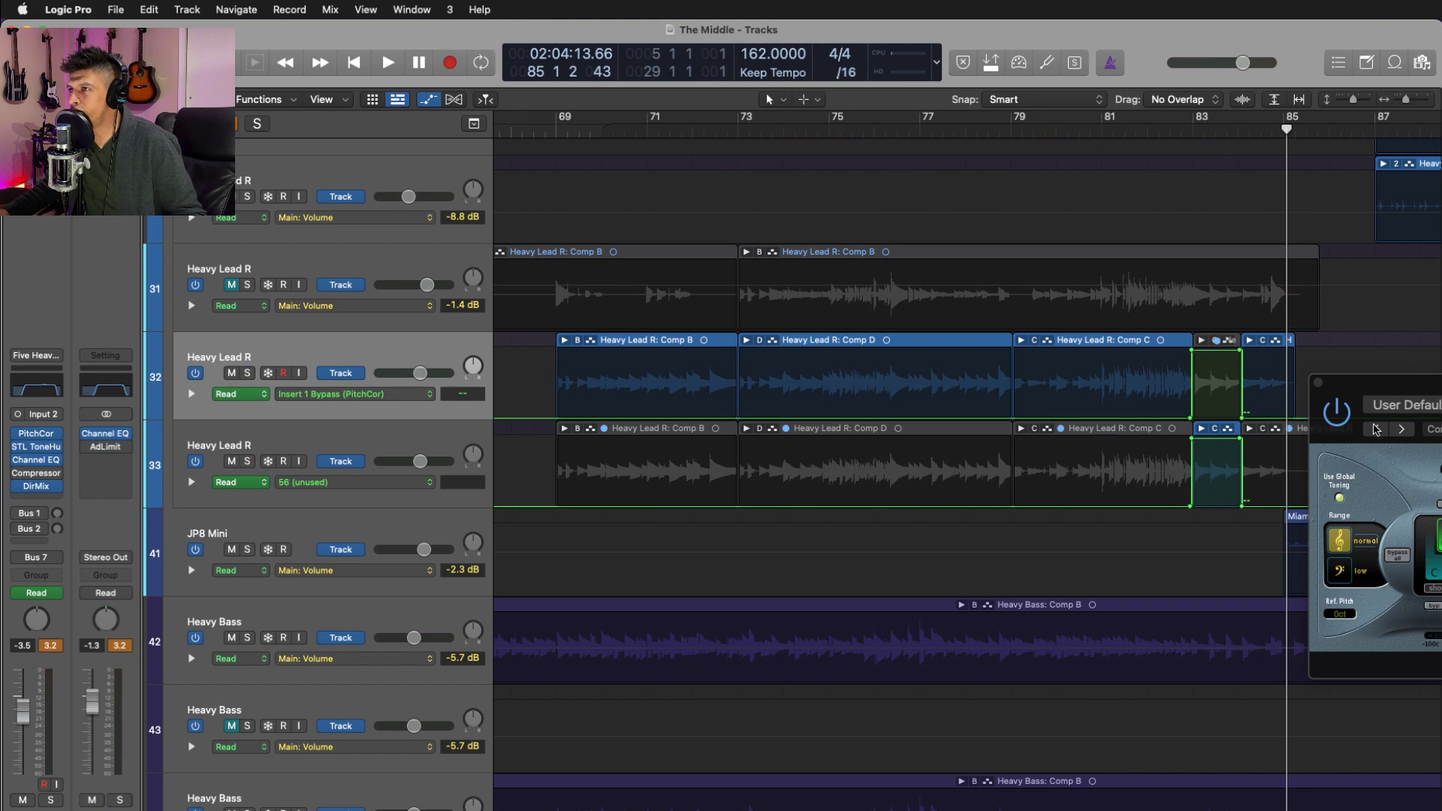
click(1320, 385)
- Switch the tracks area from the automation display back to the Flex display
key(z)
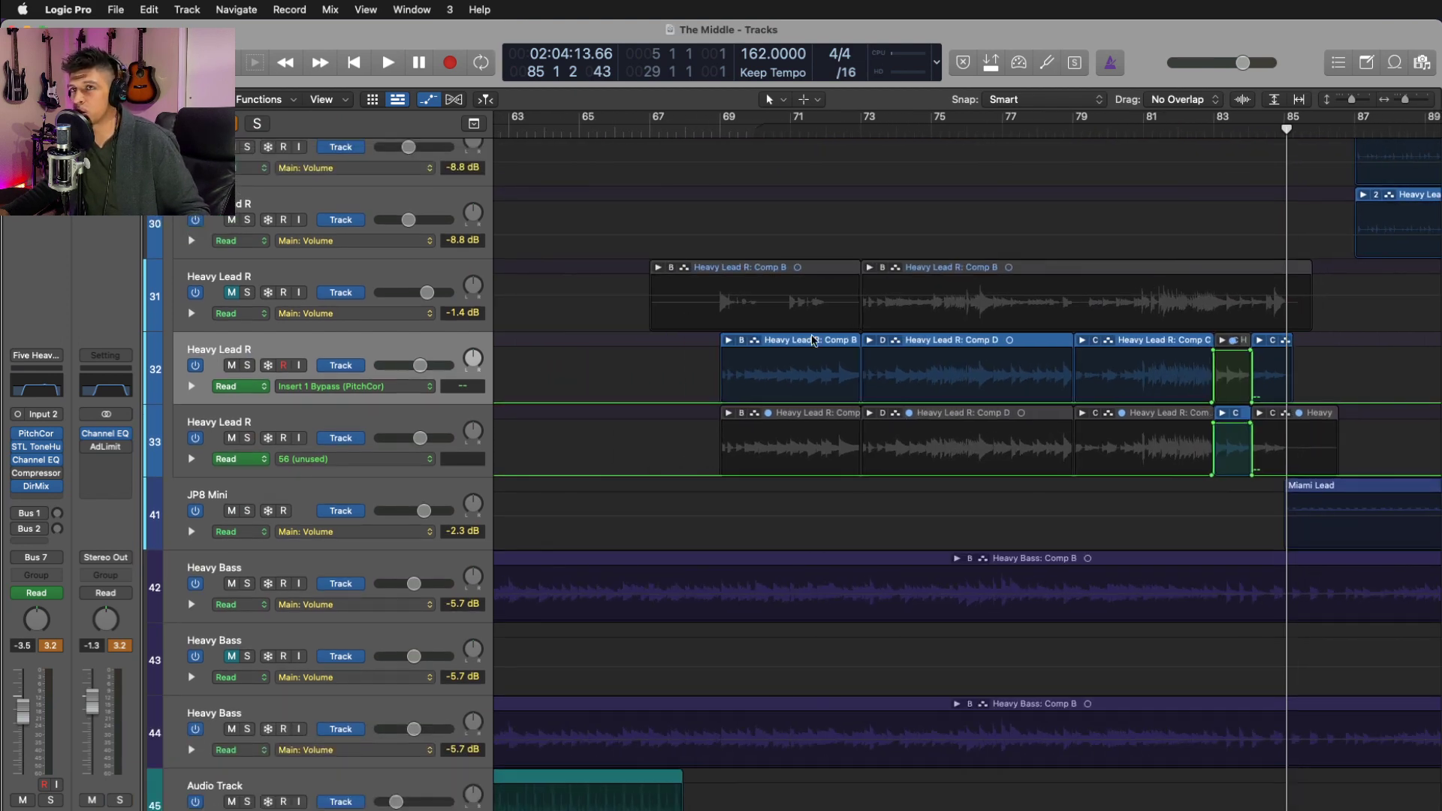
key(cmd+f)
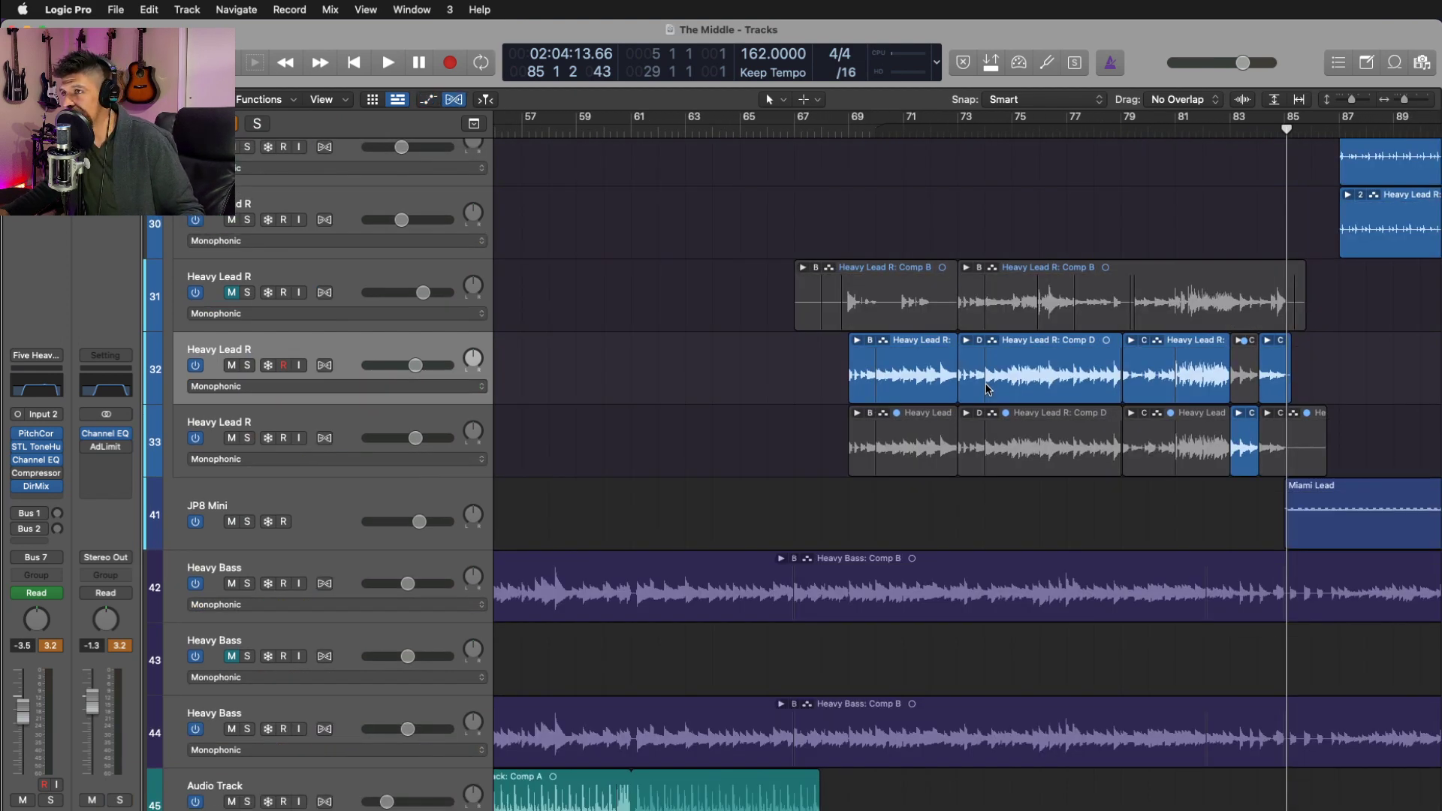
key(cmd+Left)
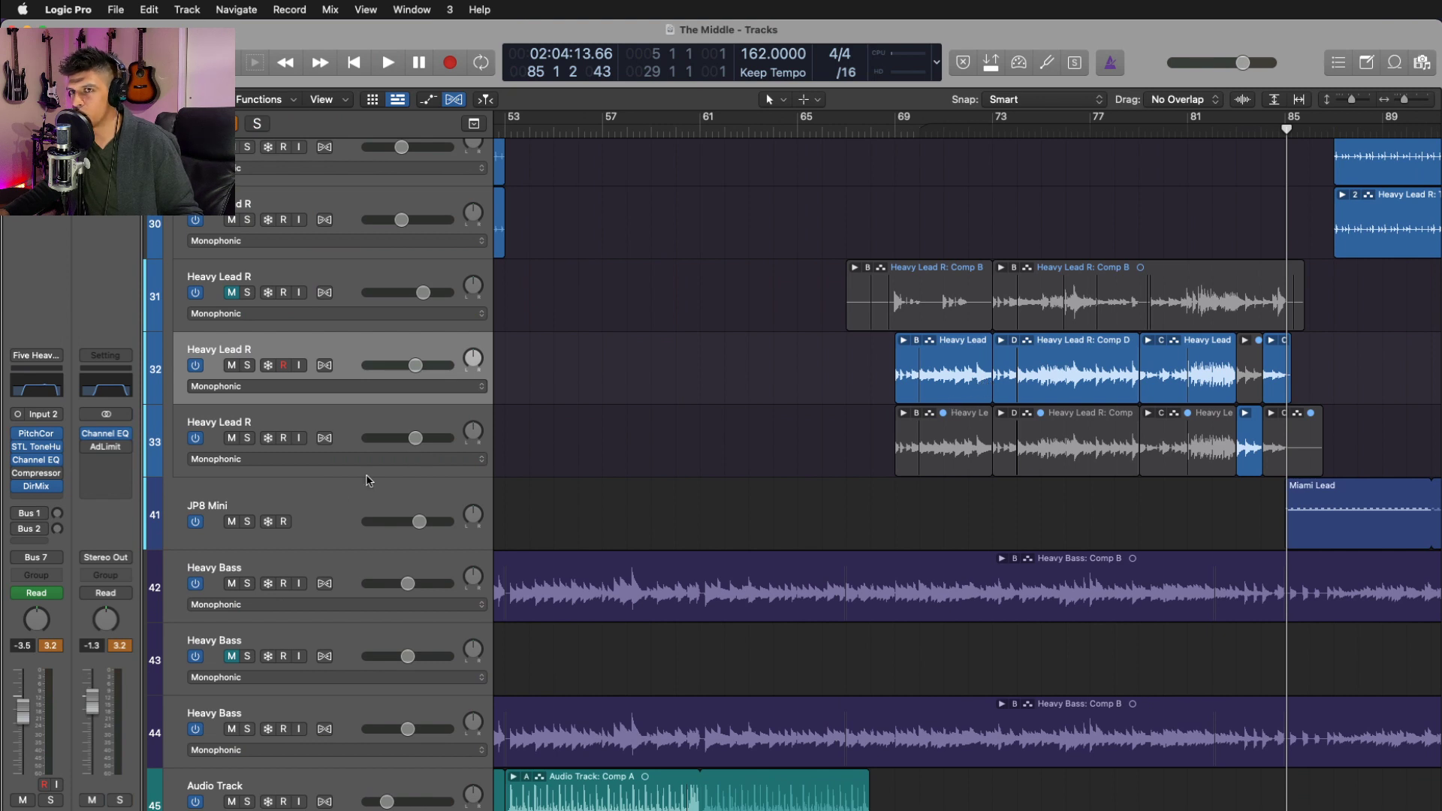
- Play the Miami Lead region from bar 85 and solo the JP8 Mini track
click(360, 497)
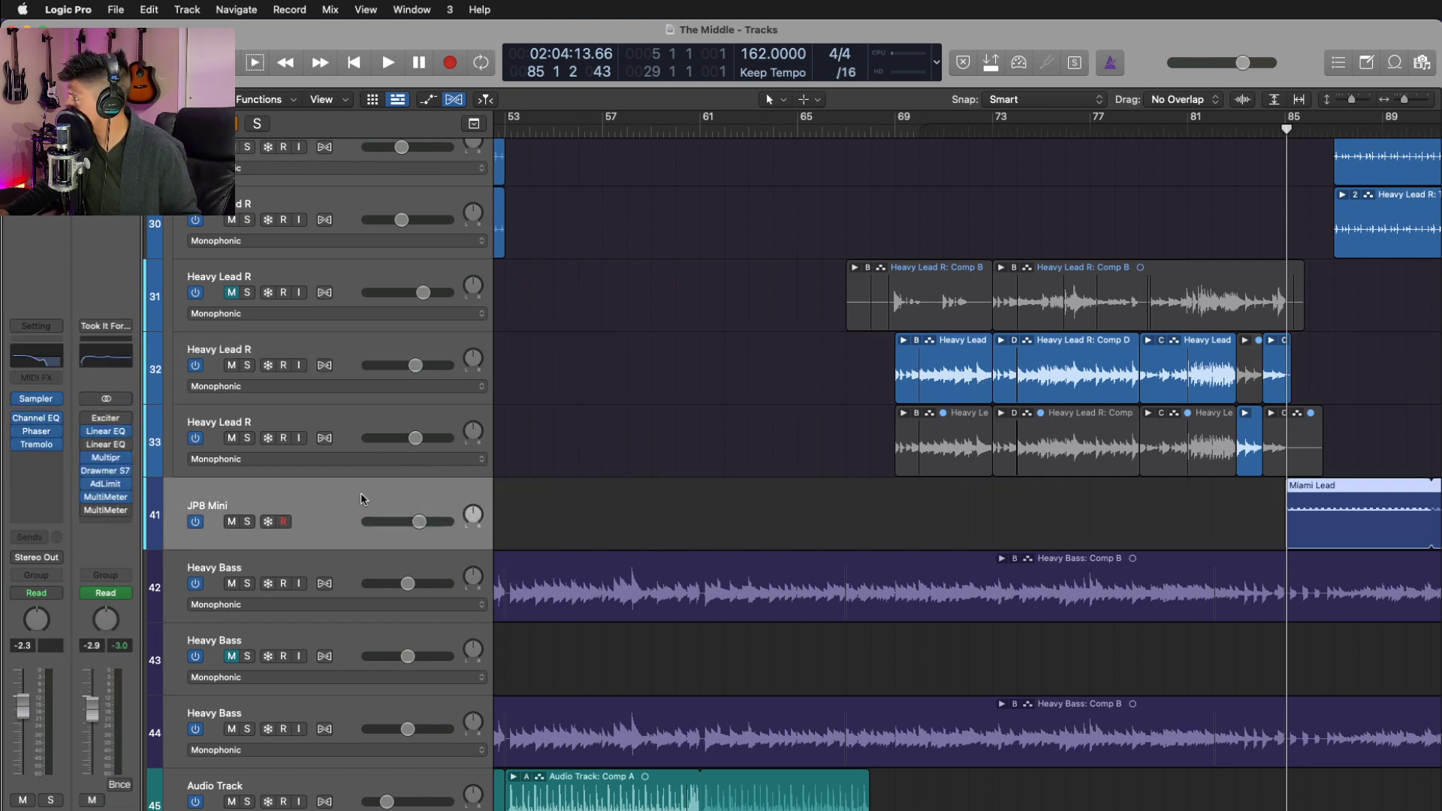
scroll(804, 502, right, 10)
scroll(806, 504, right, 3)
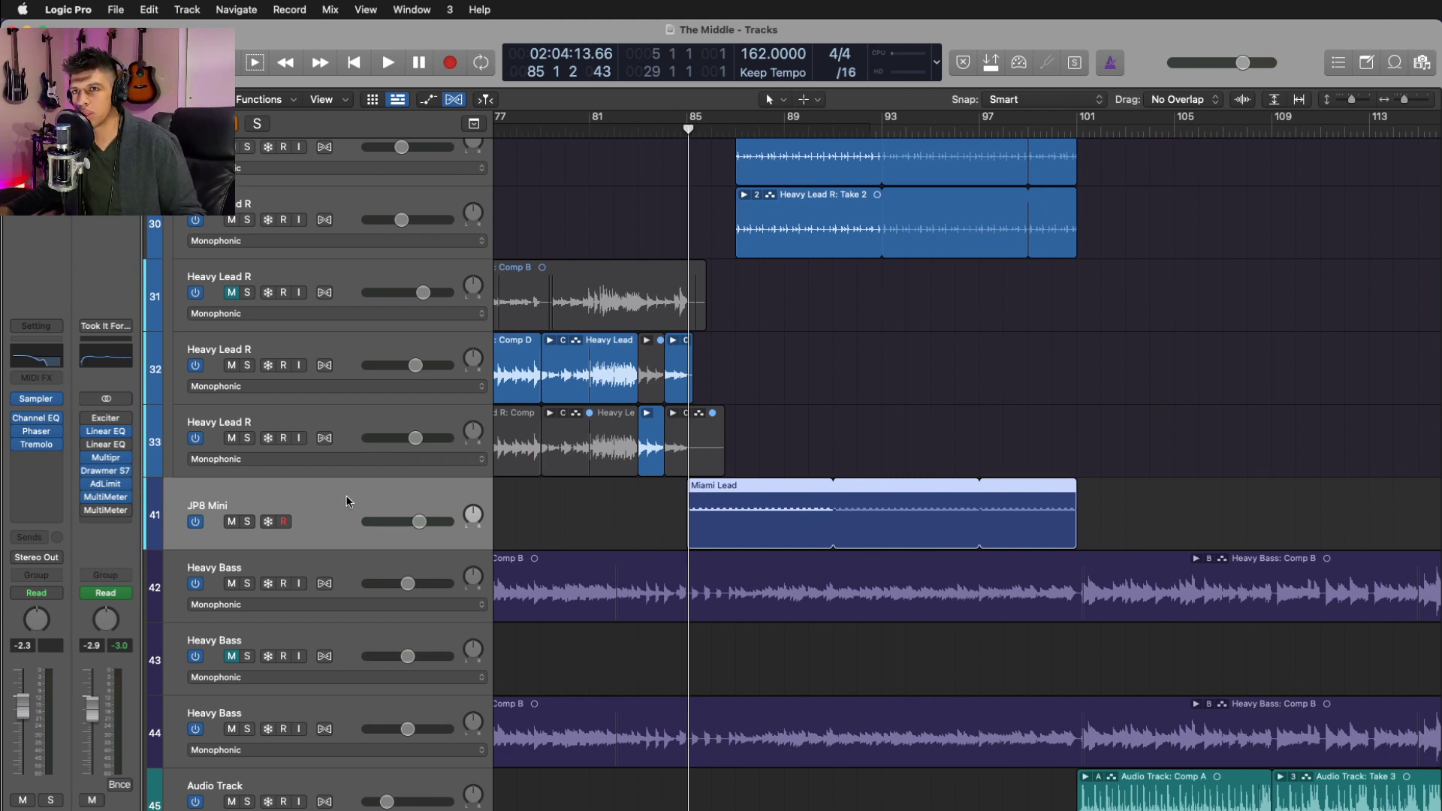
key(space)
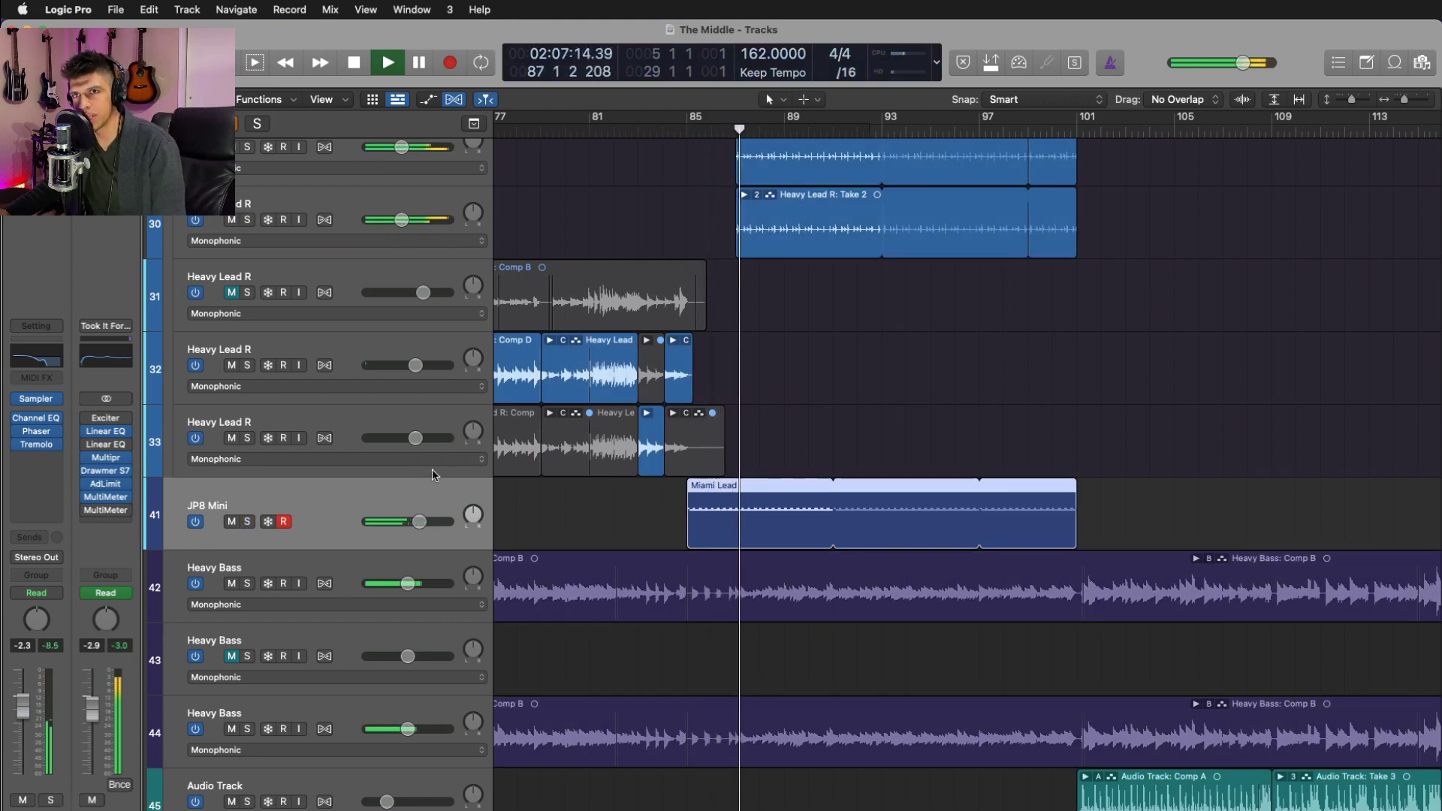
key(s)
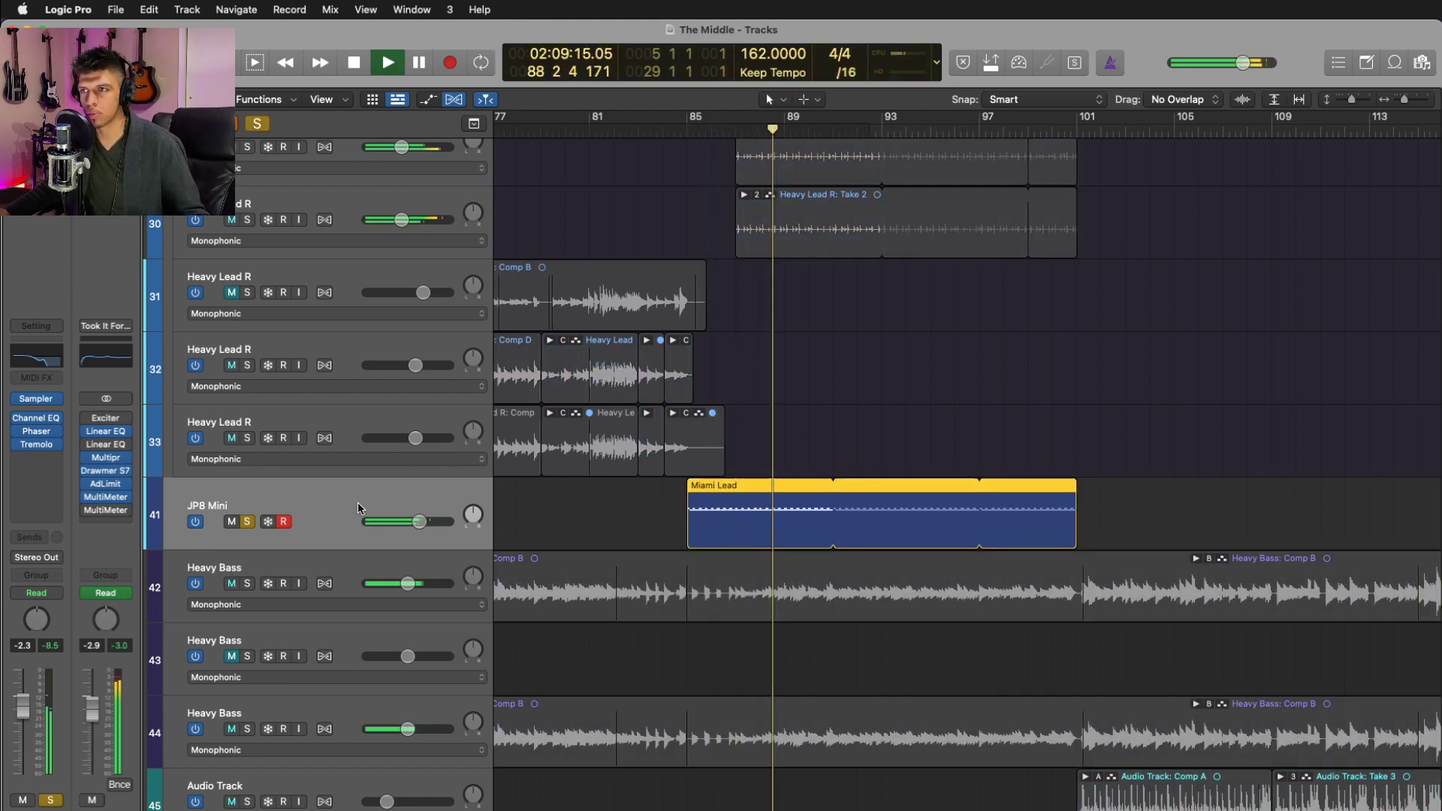
- Set the cycle range from bar 85 to bar 91 over the Miami Lead region and stop playback
drag(688, 120, 832, 136)
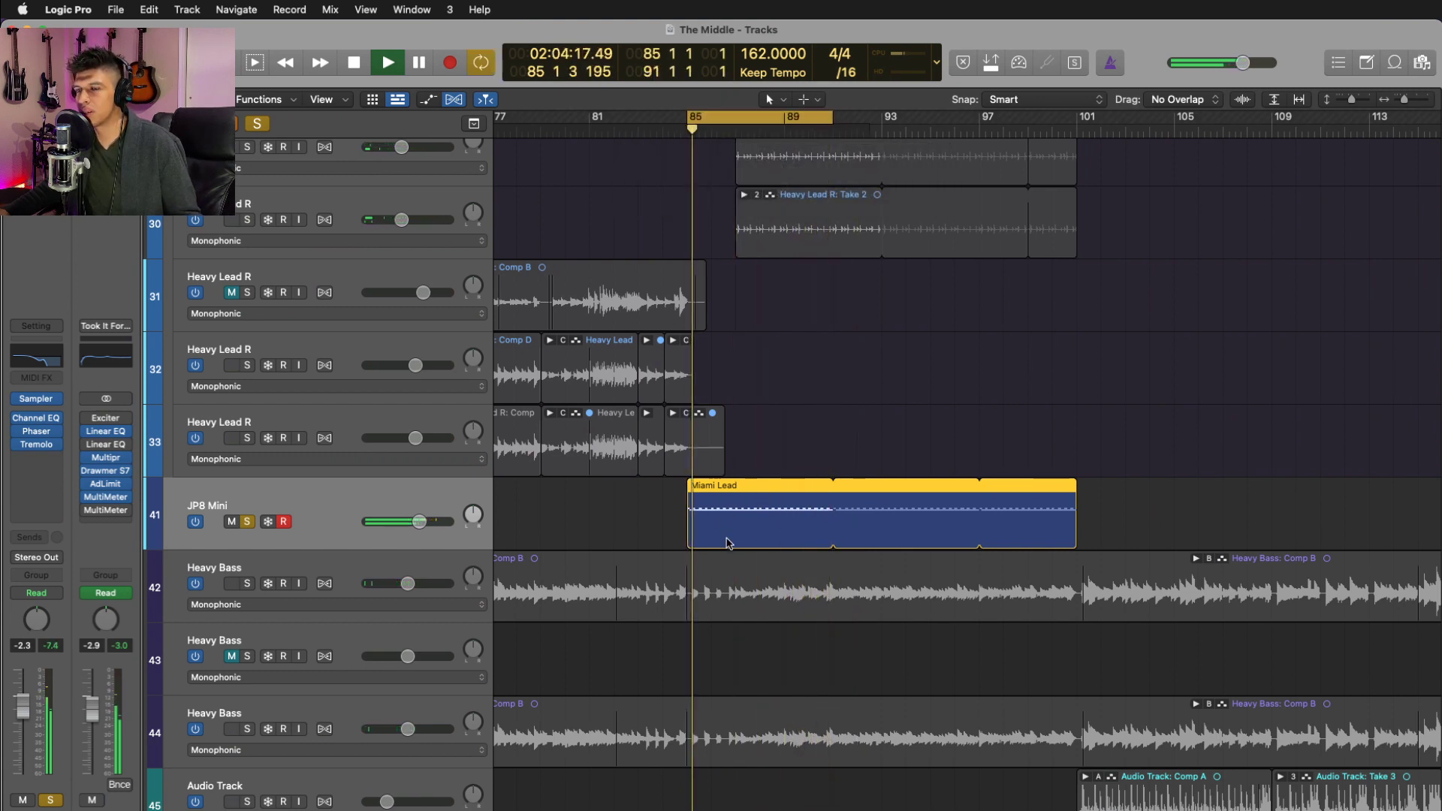
key(space)
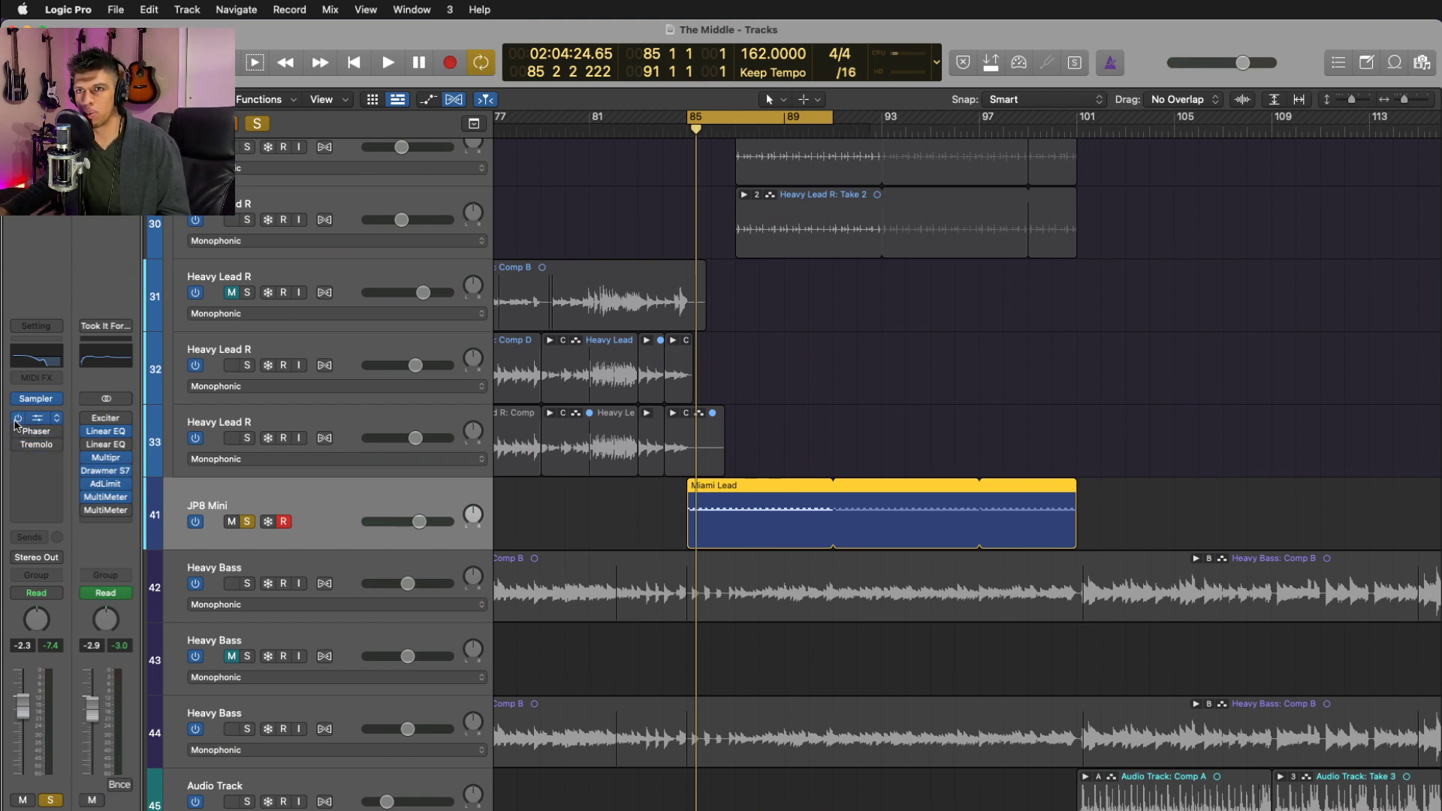
- Find the Miami Lead preset among the Sampler's factory Synth Leads on the JP8 Mini track and close the instrument without changing it
click(36, 401)
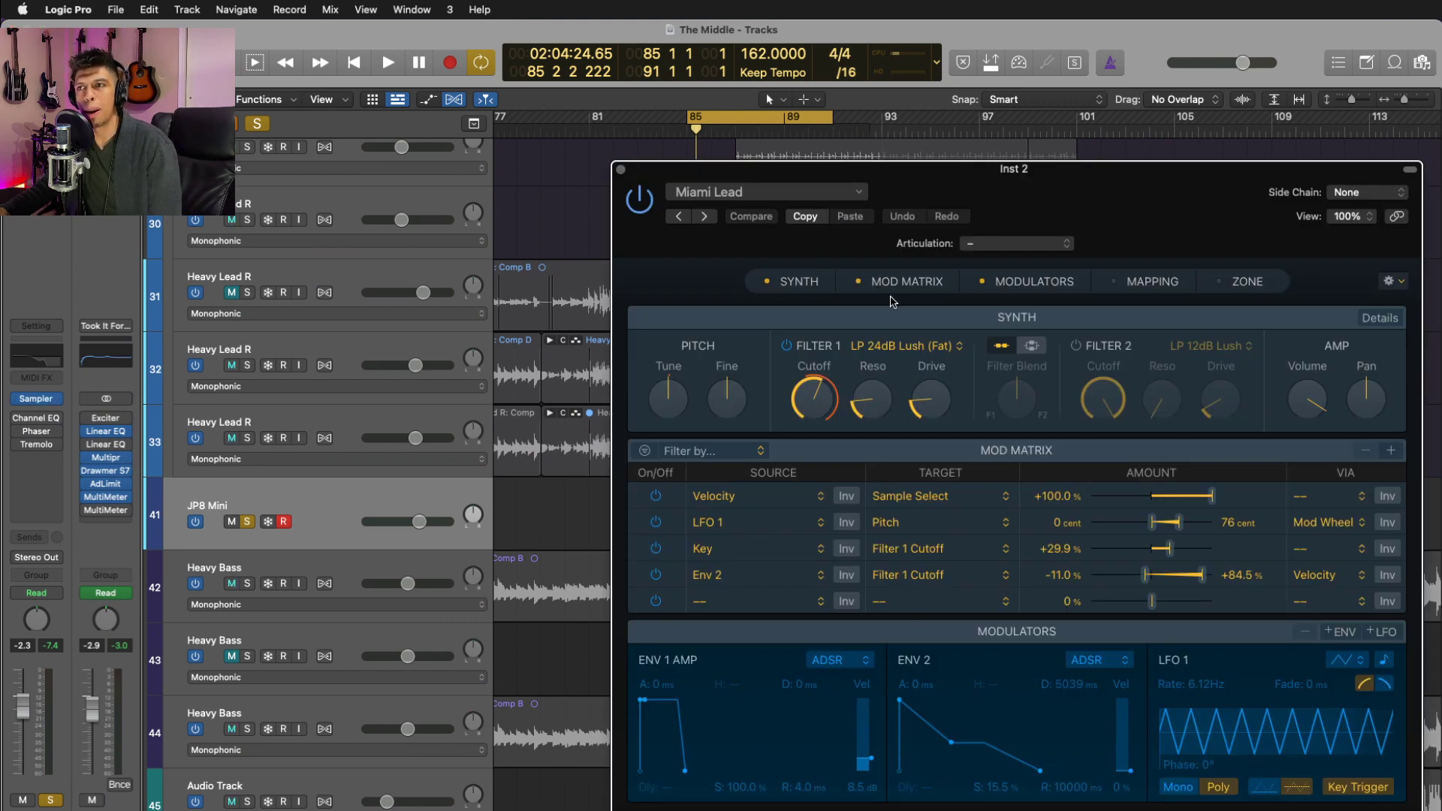
click(710, 199)
mouse_move(826, 749)
mouse_move(999, 754)
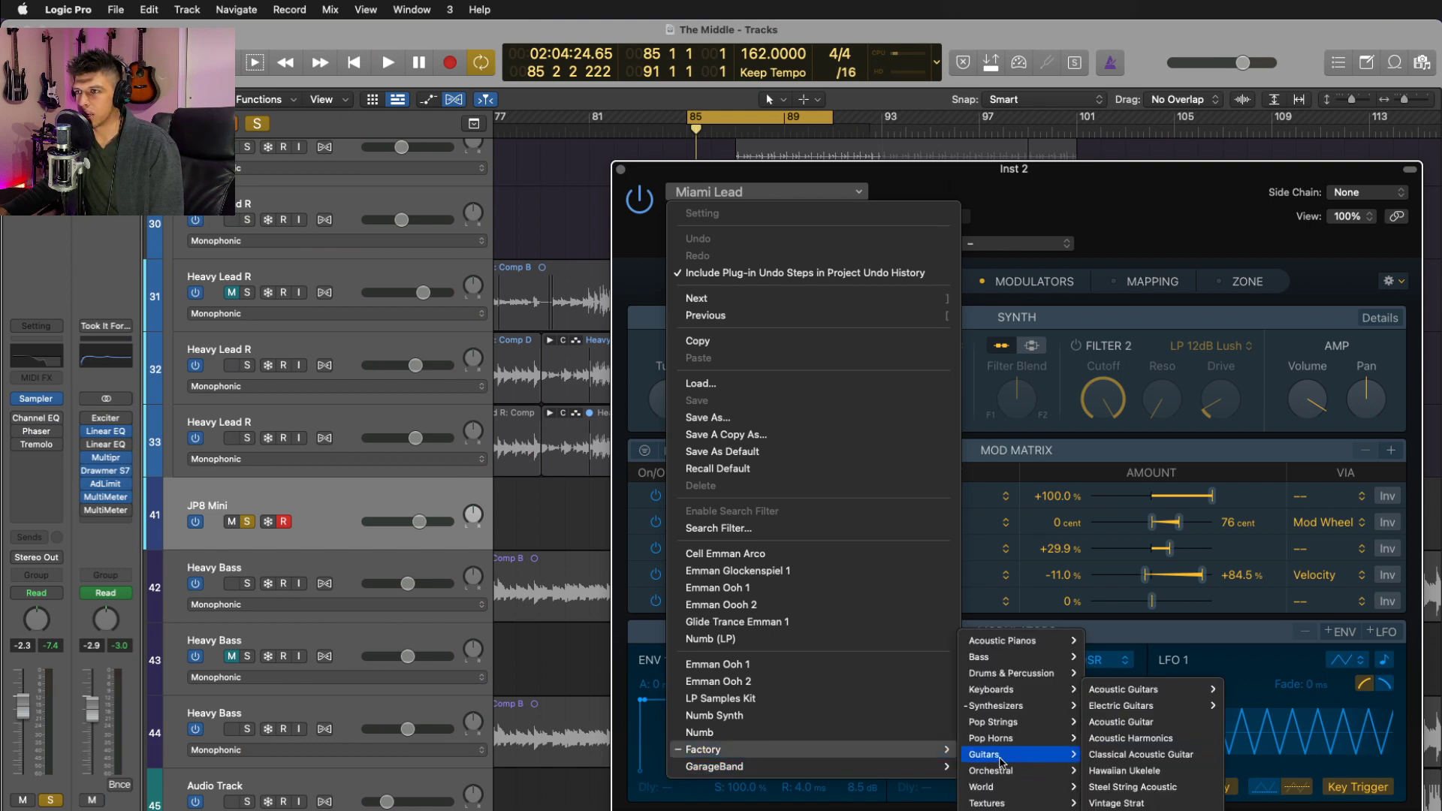
mouse_move(1027, 716)
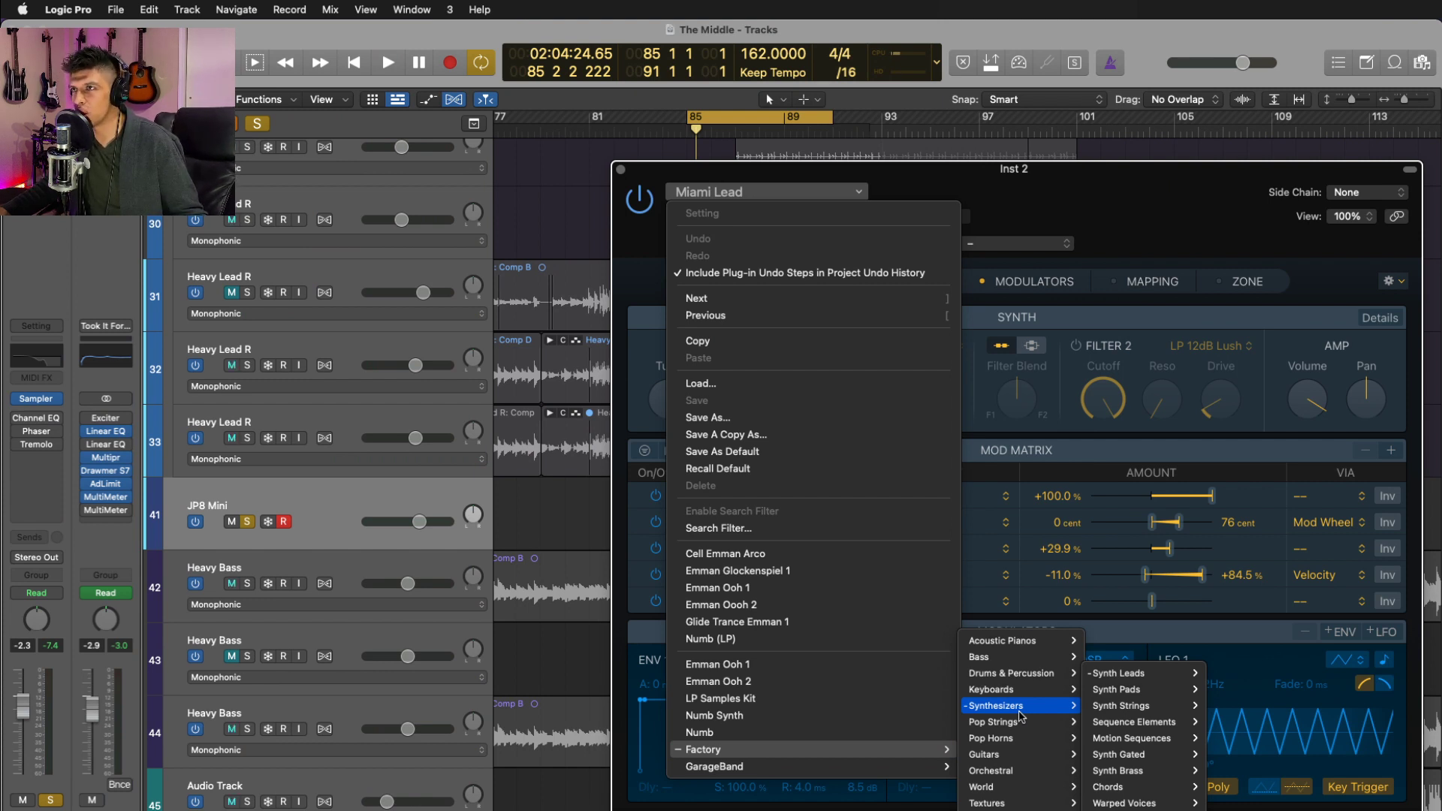
mouse_move(1134, 675)
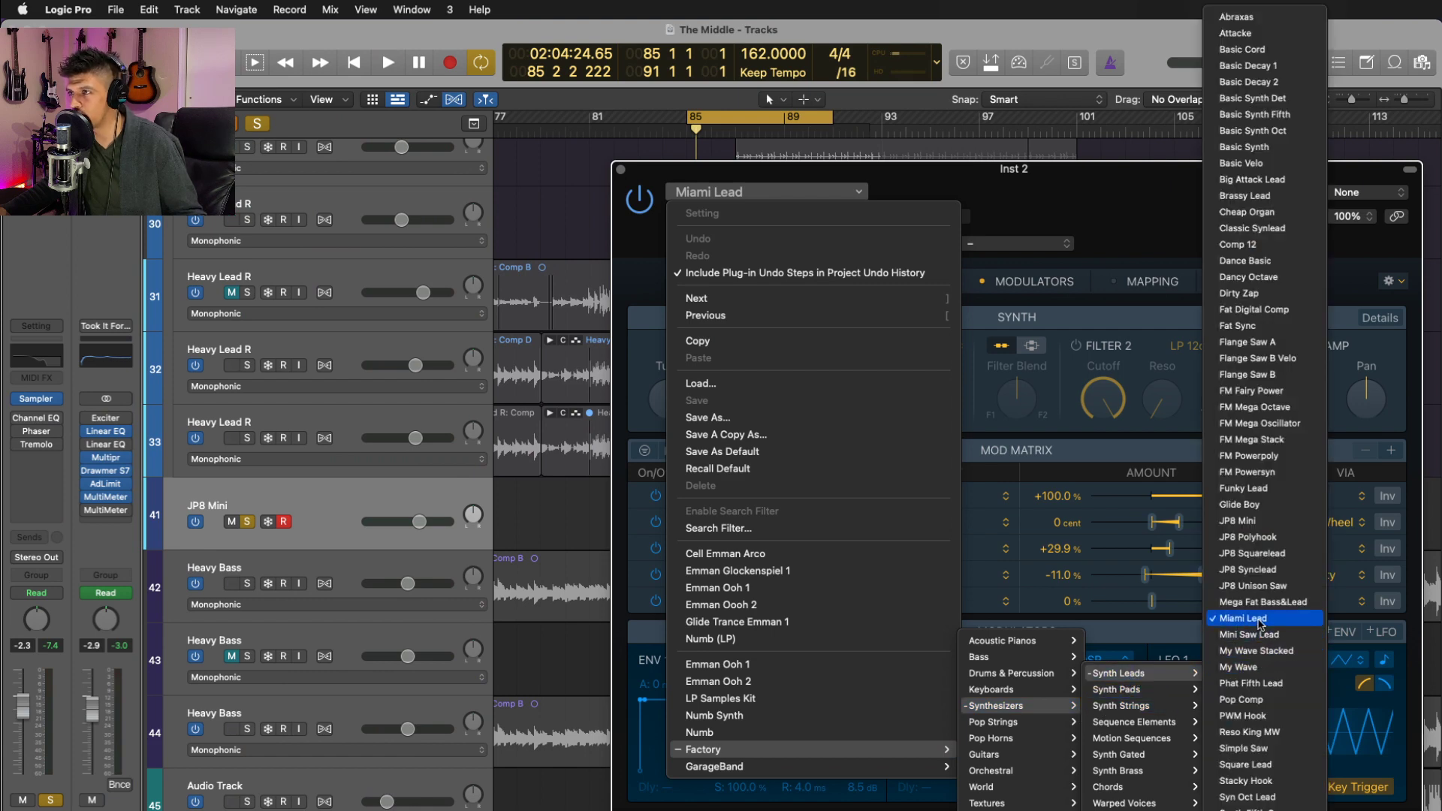
click(638, 174)
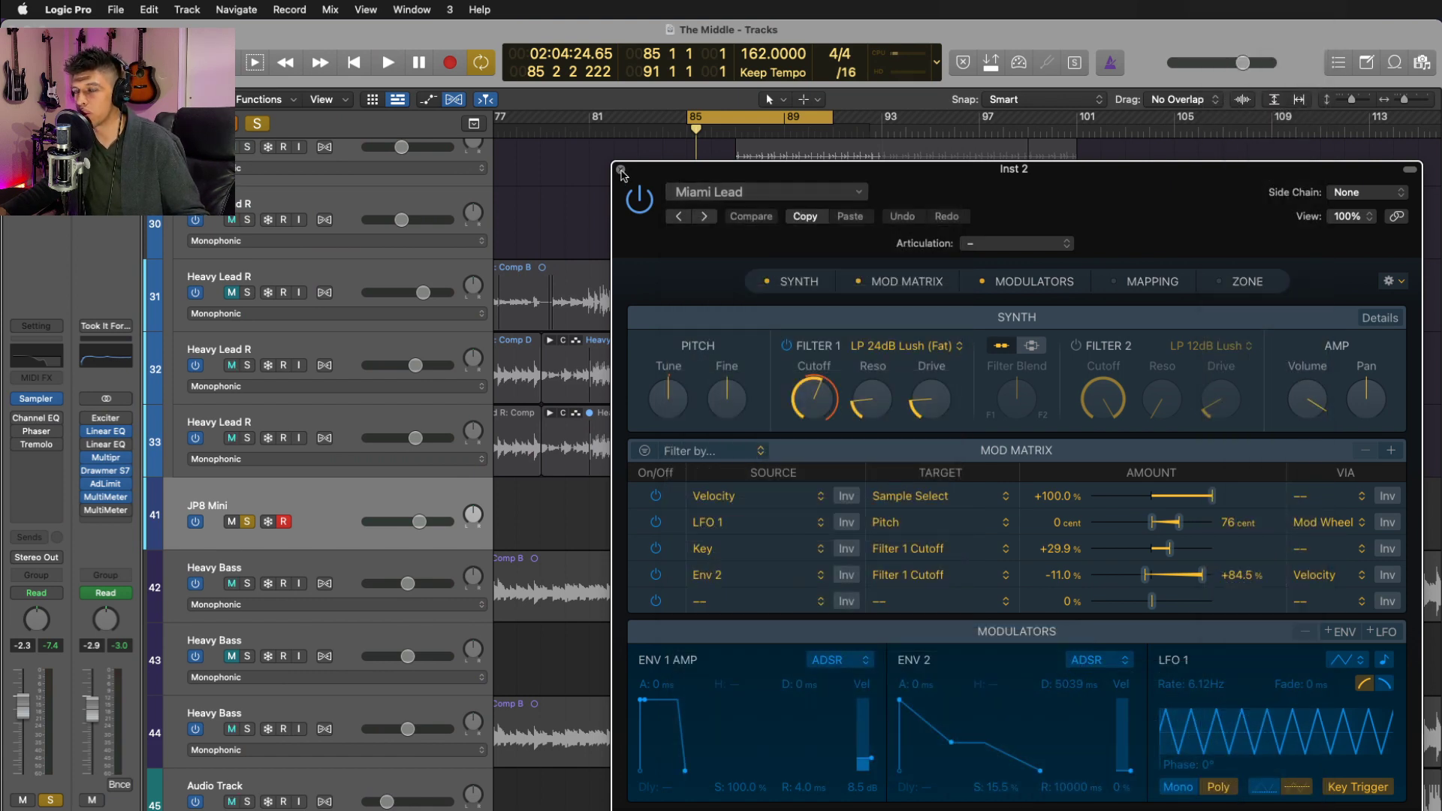
click(620, 169)
- Lower the JP8 Mini track's volume to -8.2 dB and play the cycled section
key(space)
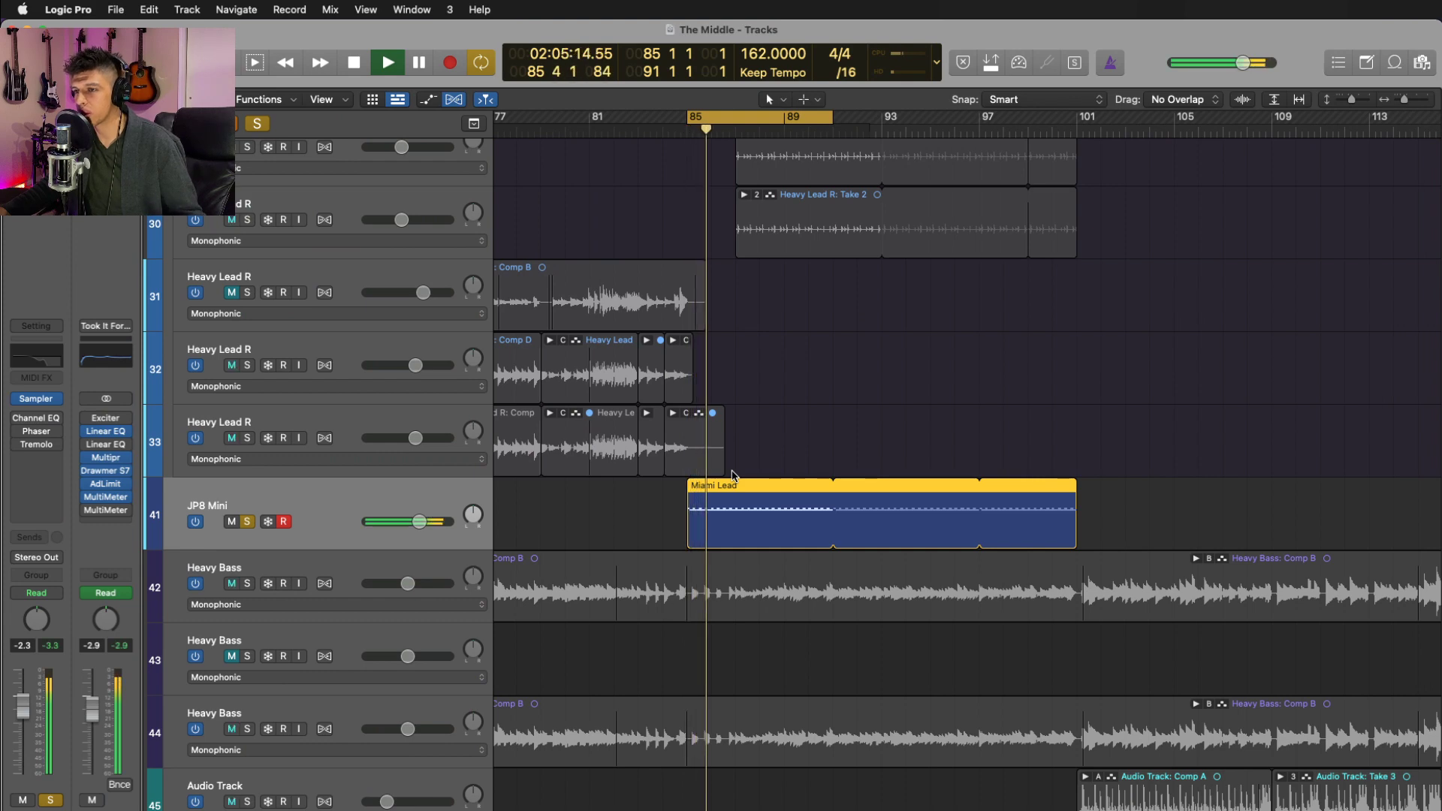
key(space)
key(a)
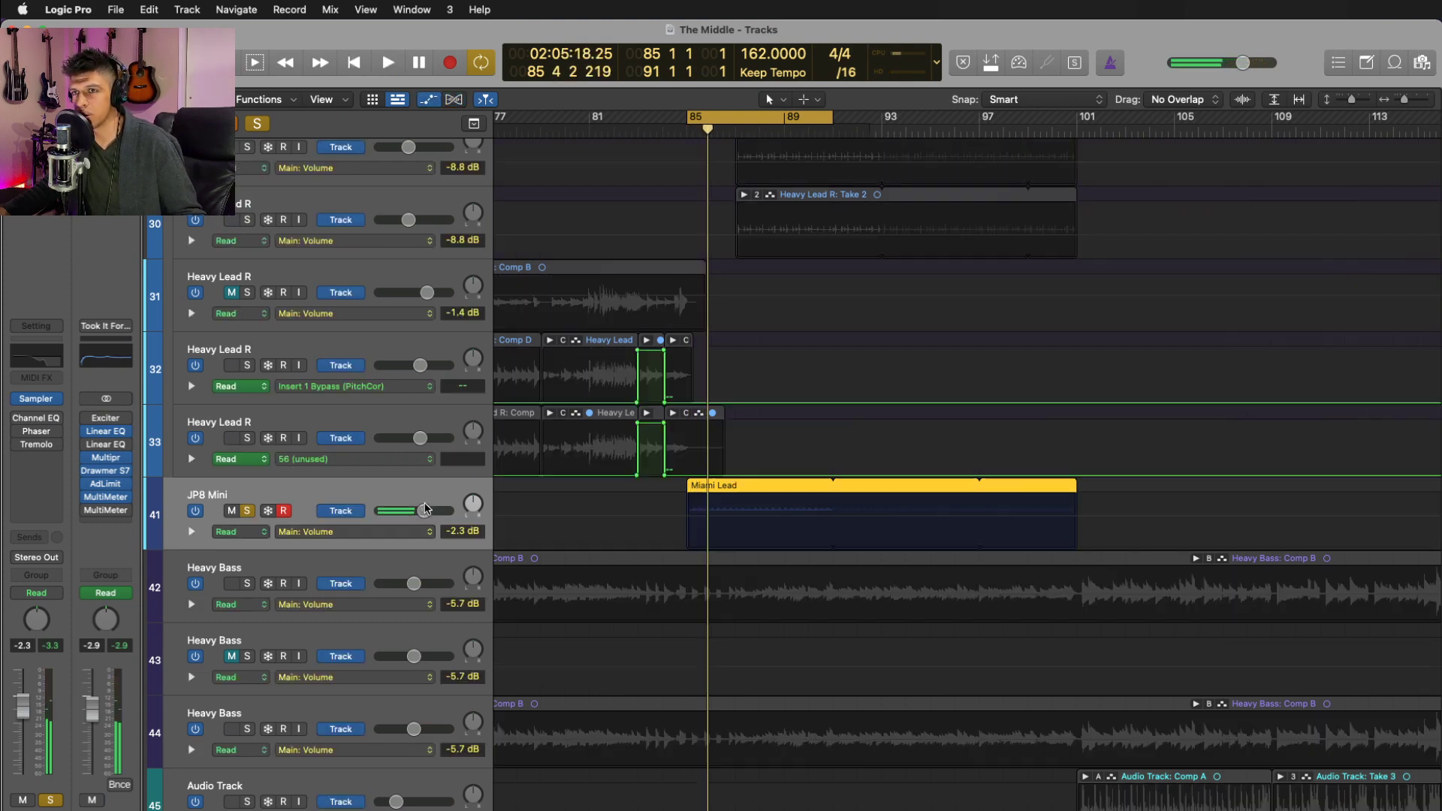
key(super+f)
drag(419, 521, 403, 521)
key(space)
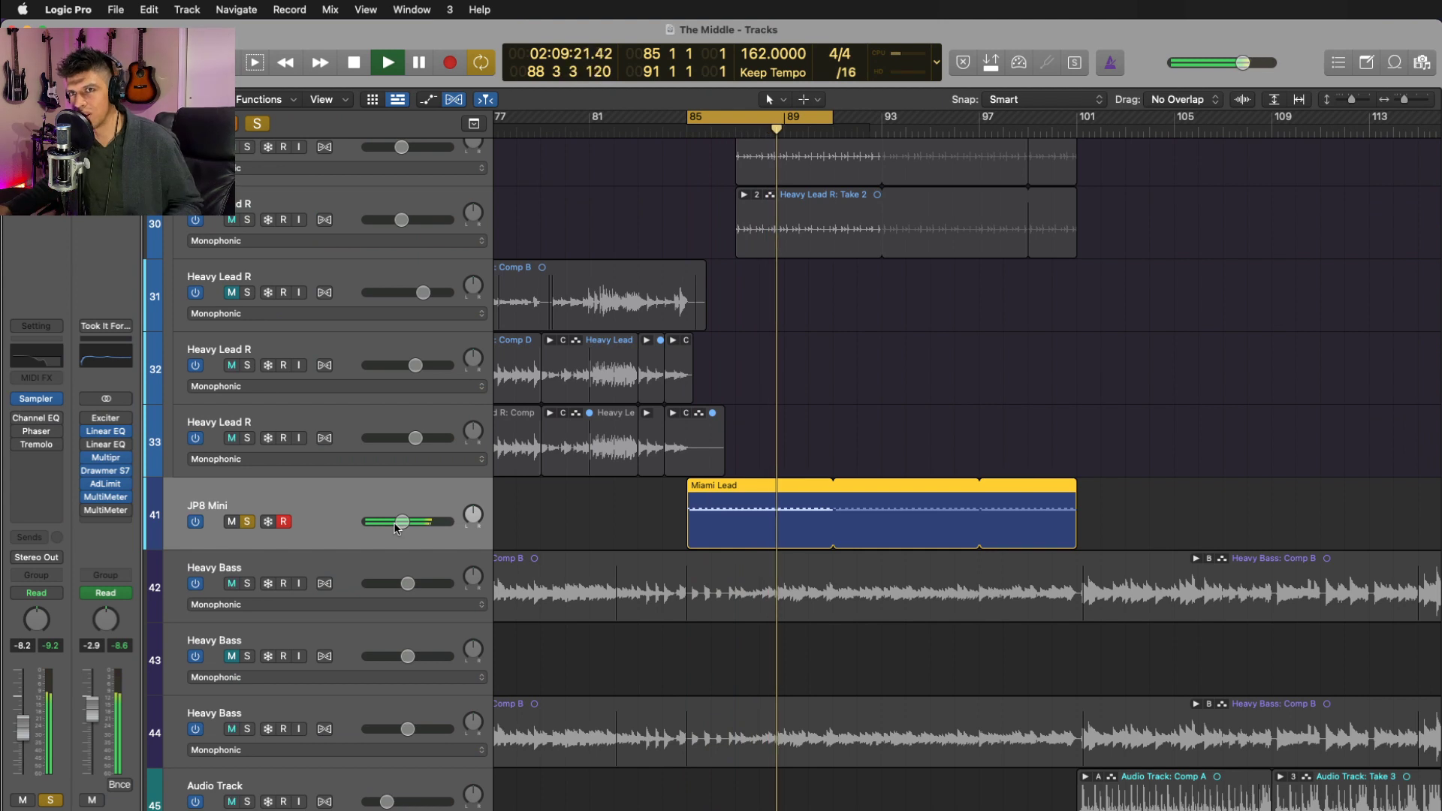
- Inspect the JP8 Mini track's Channel EQ and Tremolo during playback, and set the track's volume to -2.3 dB
click(32, 423)
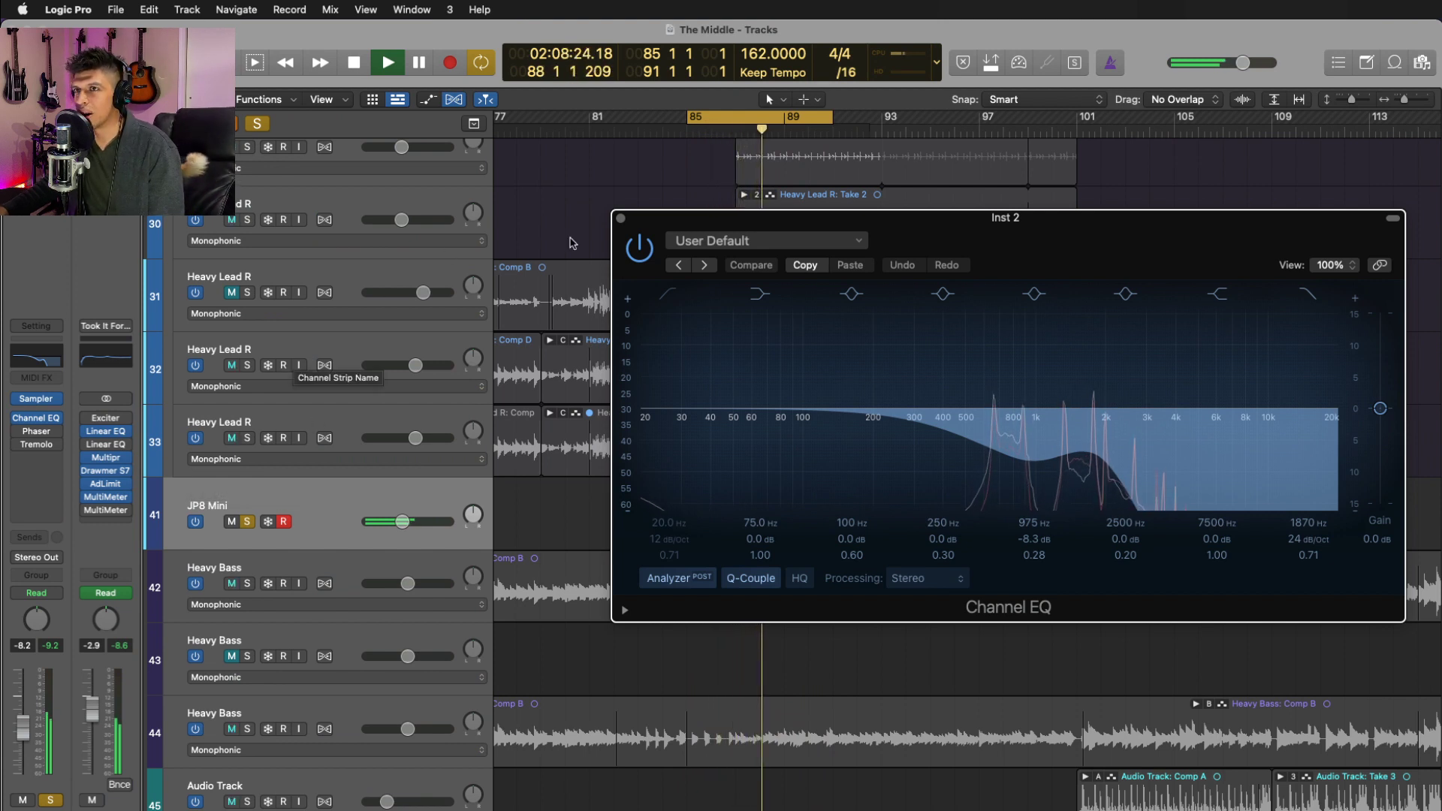
click(621, 218)
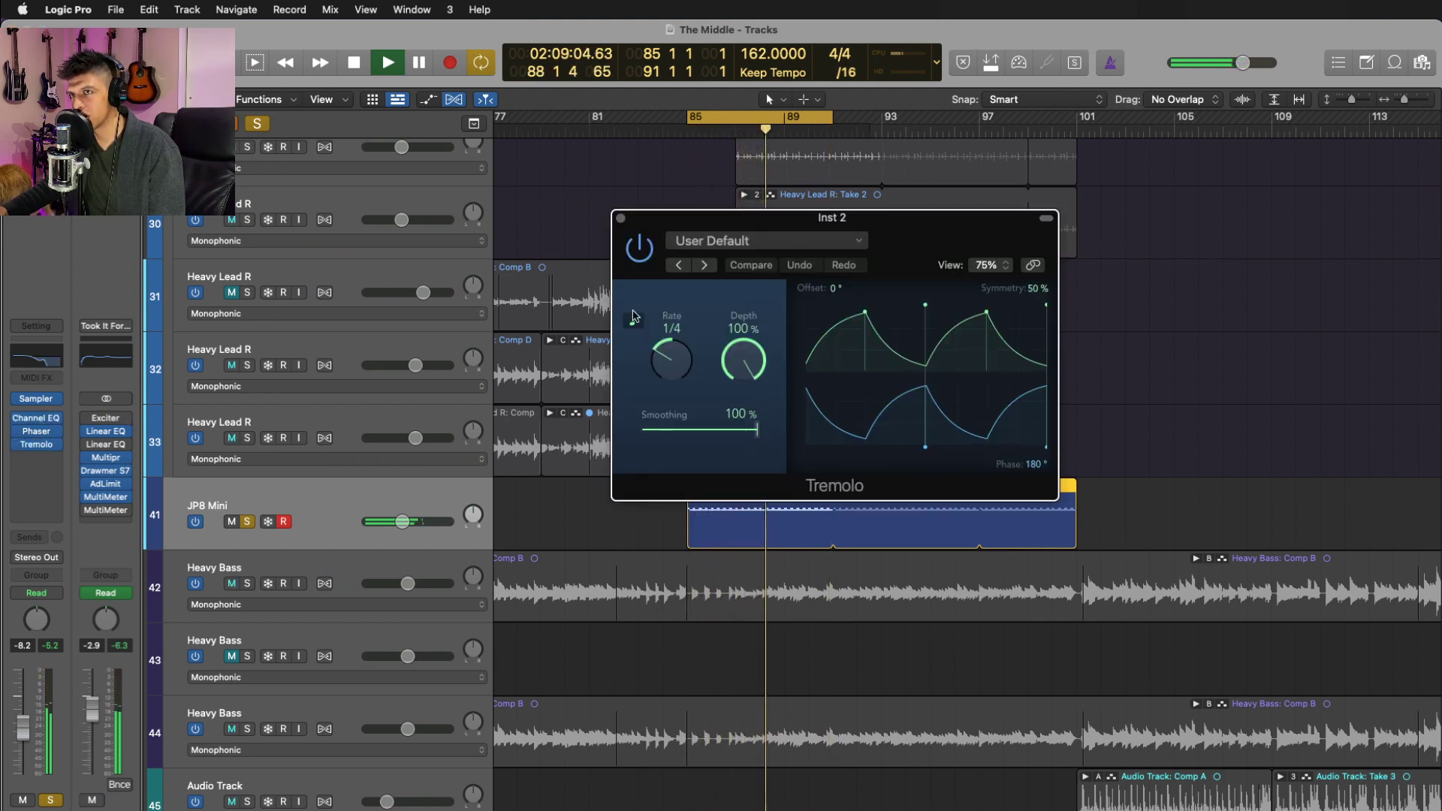
drag(402, 521, 419, 521)
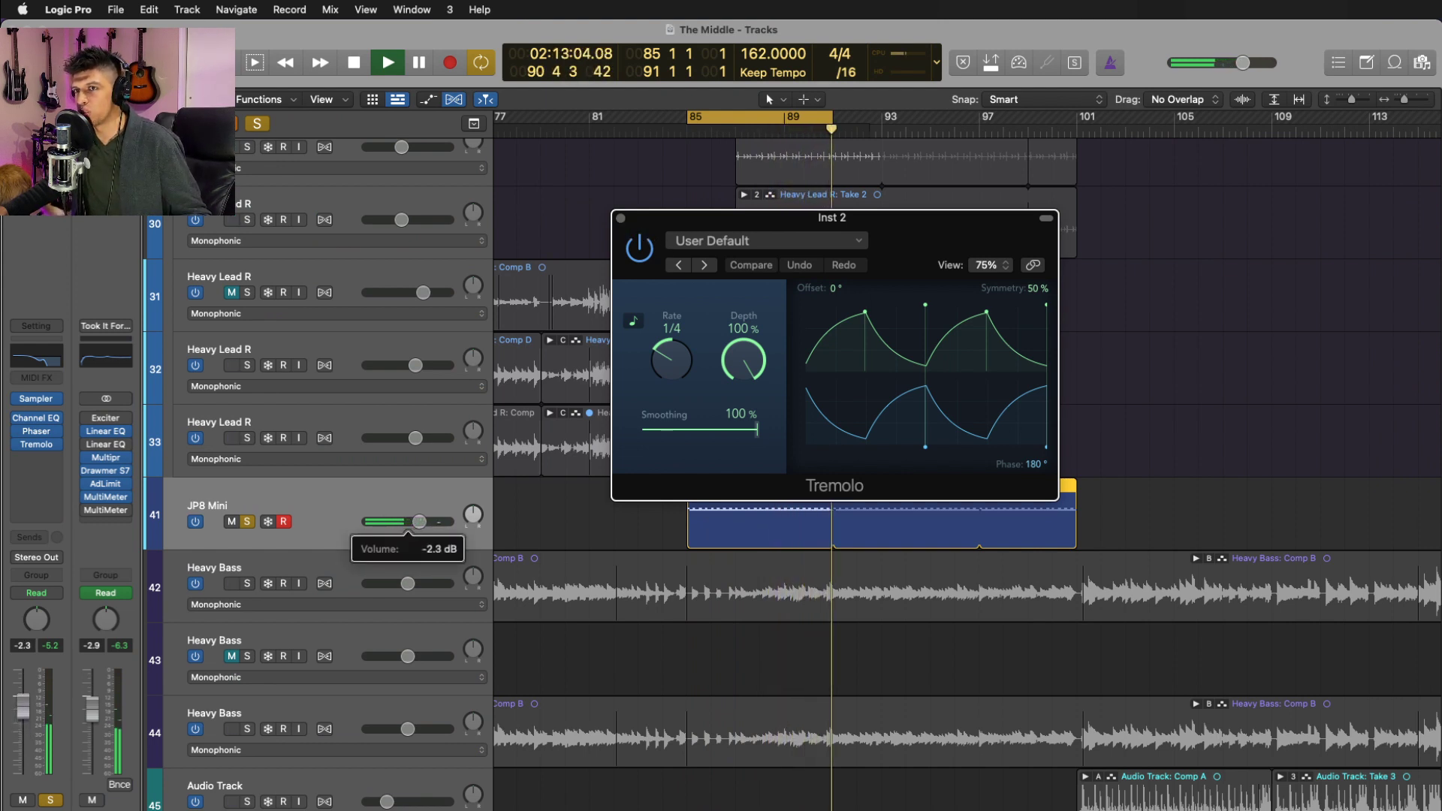
key(space)
click(620, 219)
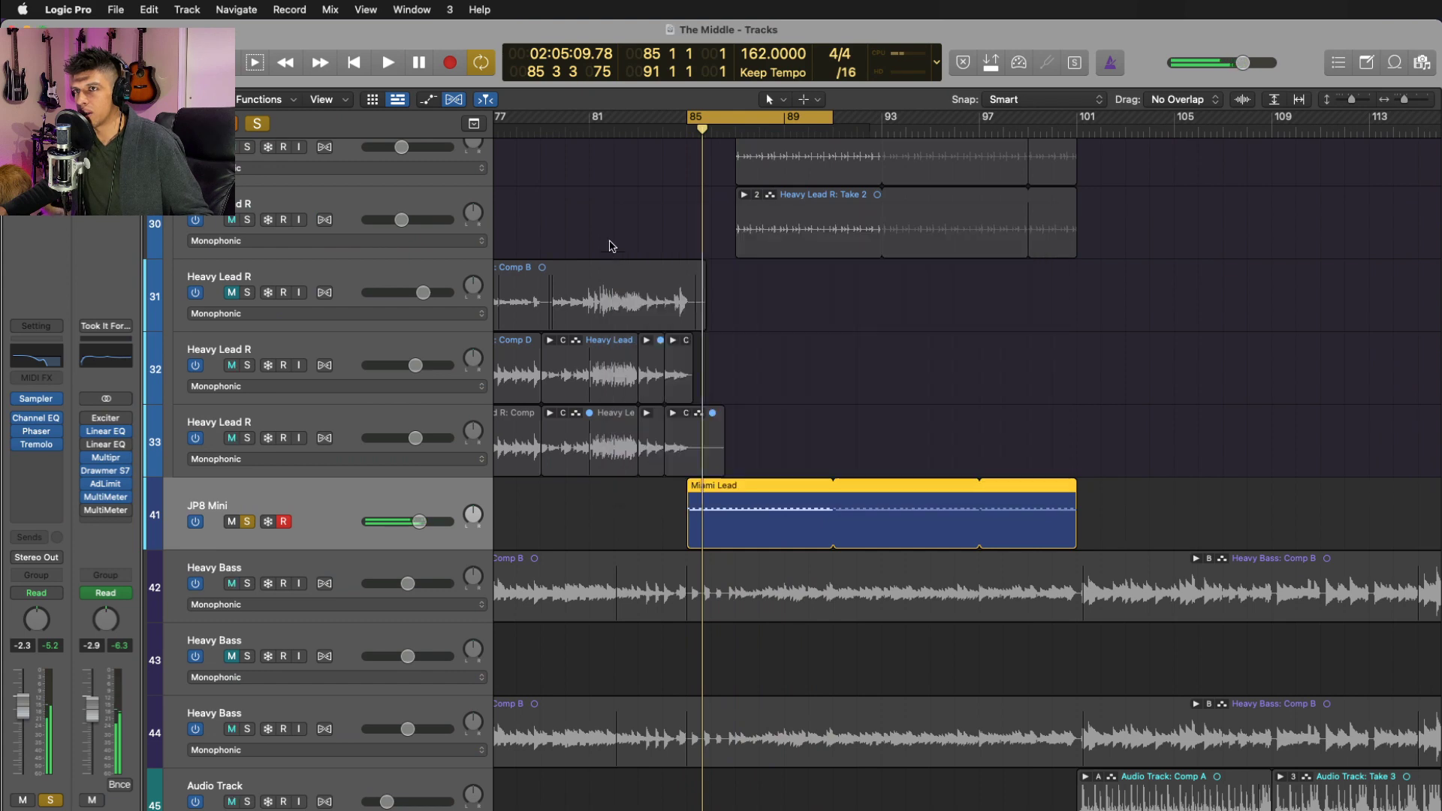
- Unsolo the JP8 Mini track, turn off the cycle range and play the synth lead section in the full mix
key(s)
key(c)
key(comma)
key(space)
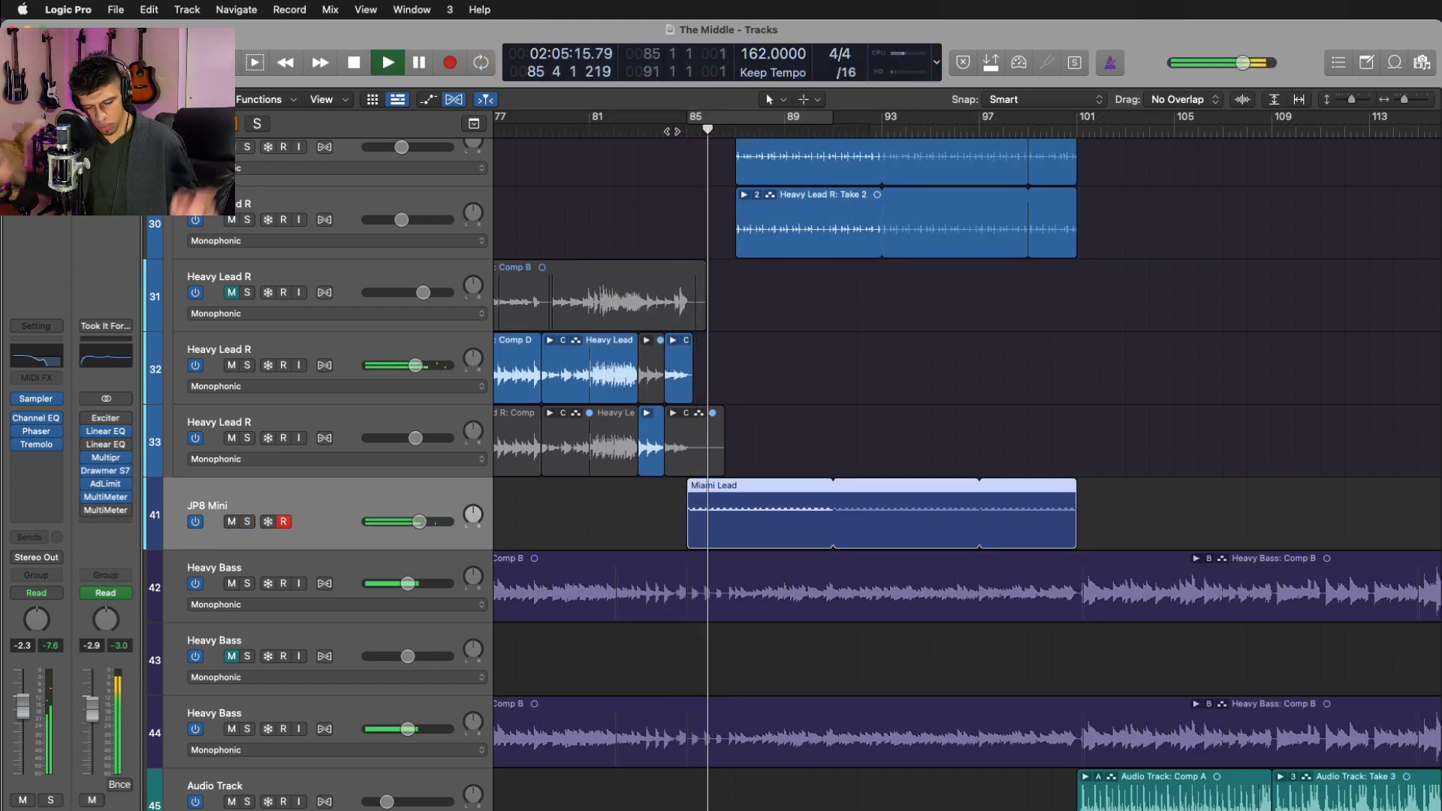
ctrl+alt+click(1075, 451)
scroll(1075, 451, down, 5)
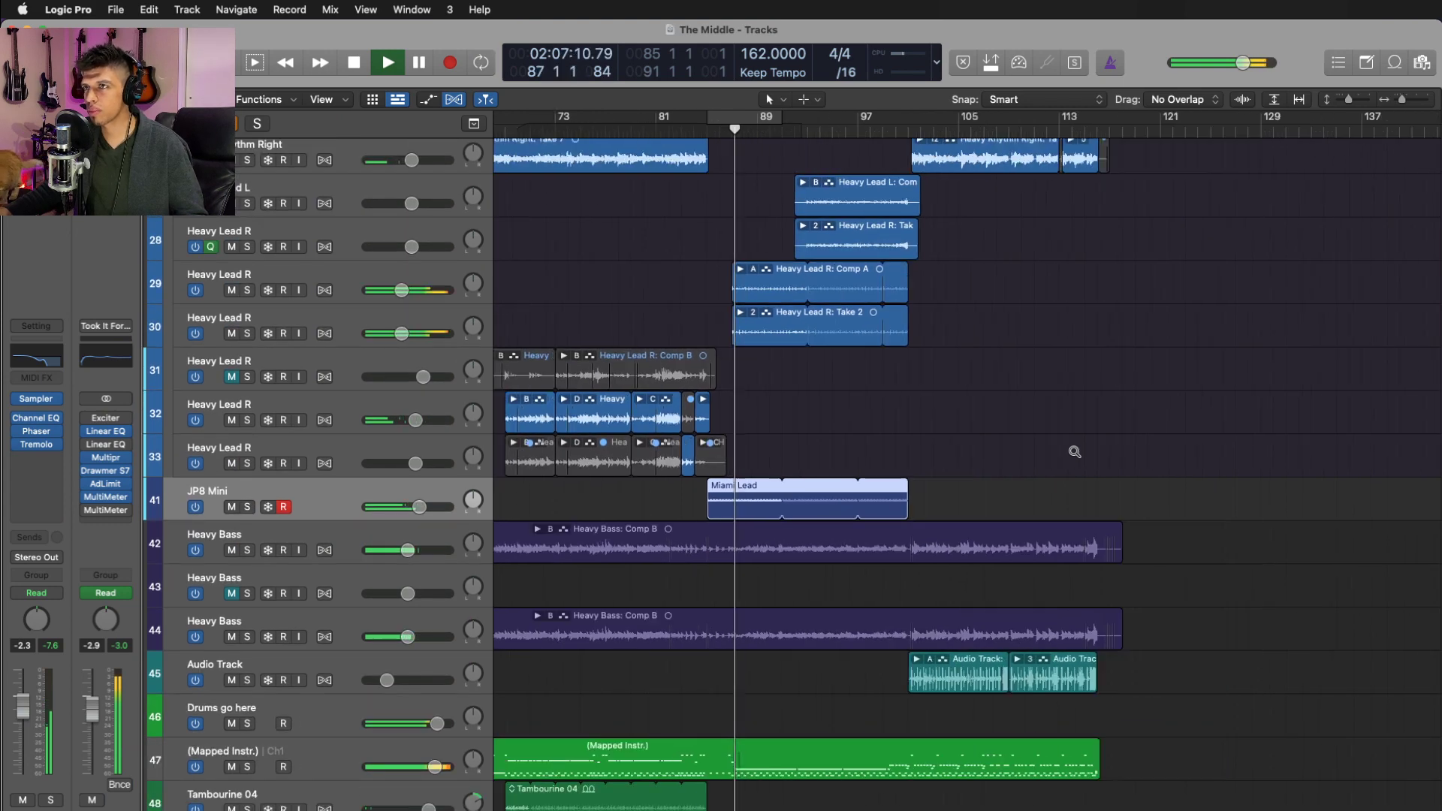
scroll(969, 432, left, 2)
scroll(630, 375, left, 10)
key(space)
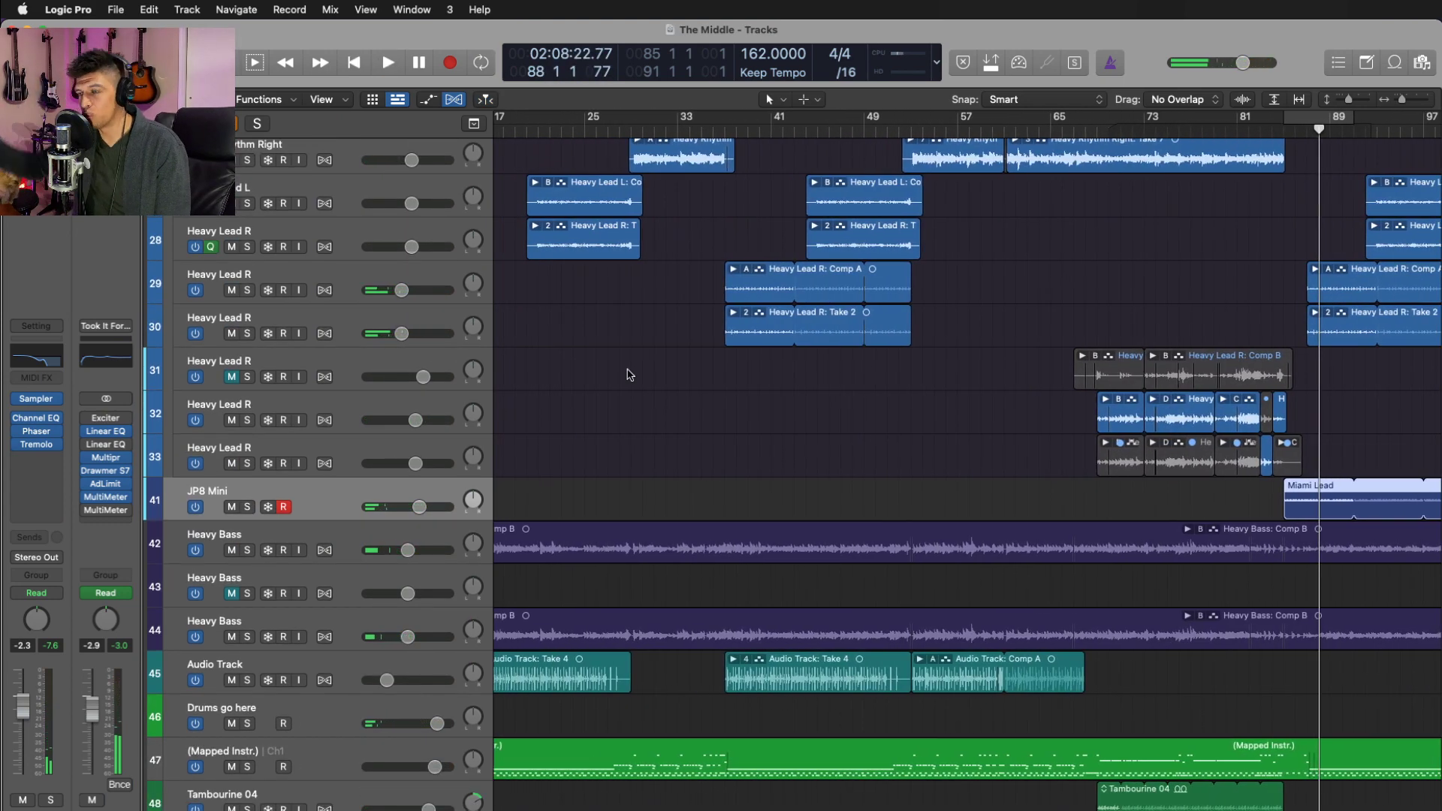
- Reorder the Heavy Bass tracks so that track 44 with its Comp B region sits above the muted, empty track 43
scroll(634, 379, down, 3)
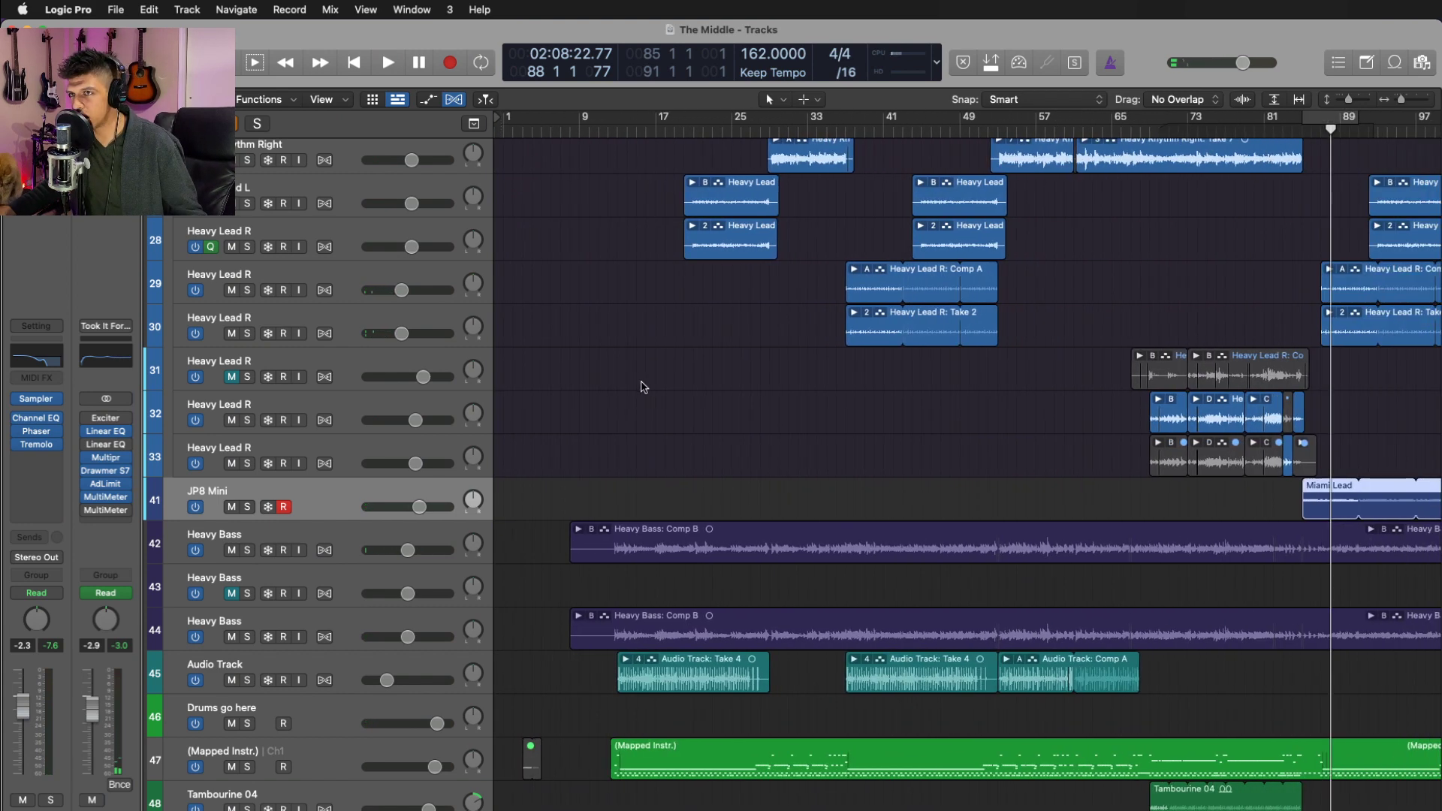
scroll(640, 383, down, 3)
scroll(601, 400, down, 2)
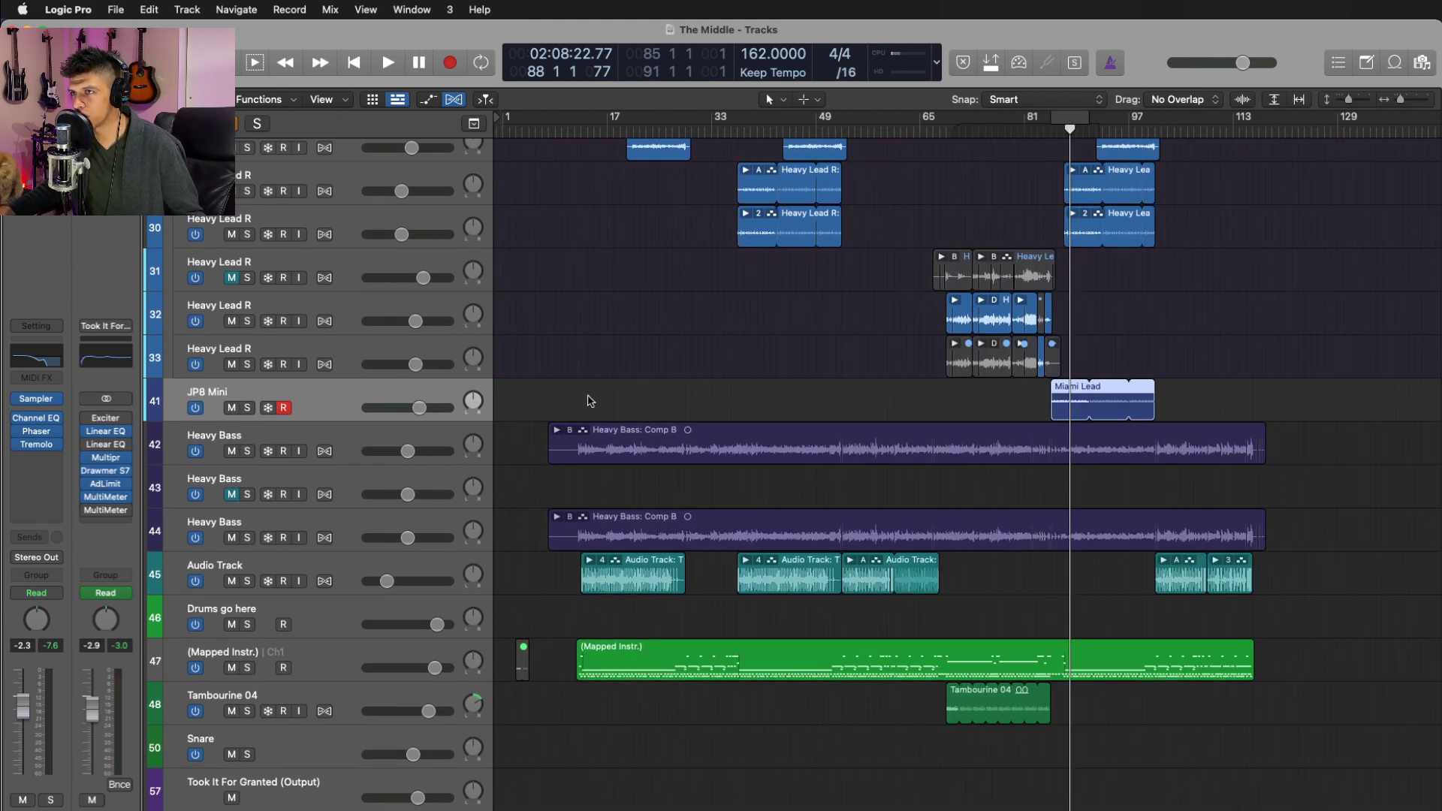
click(356, 448)
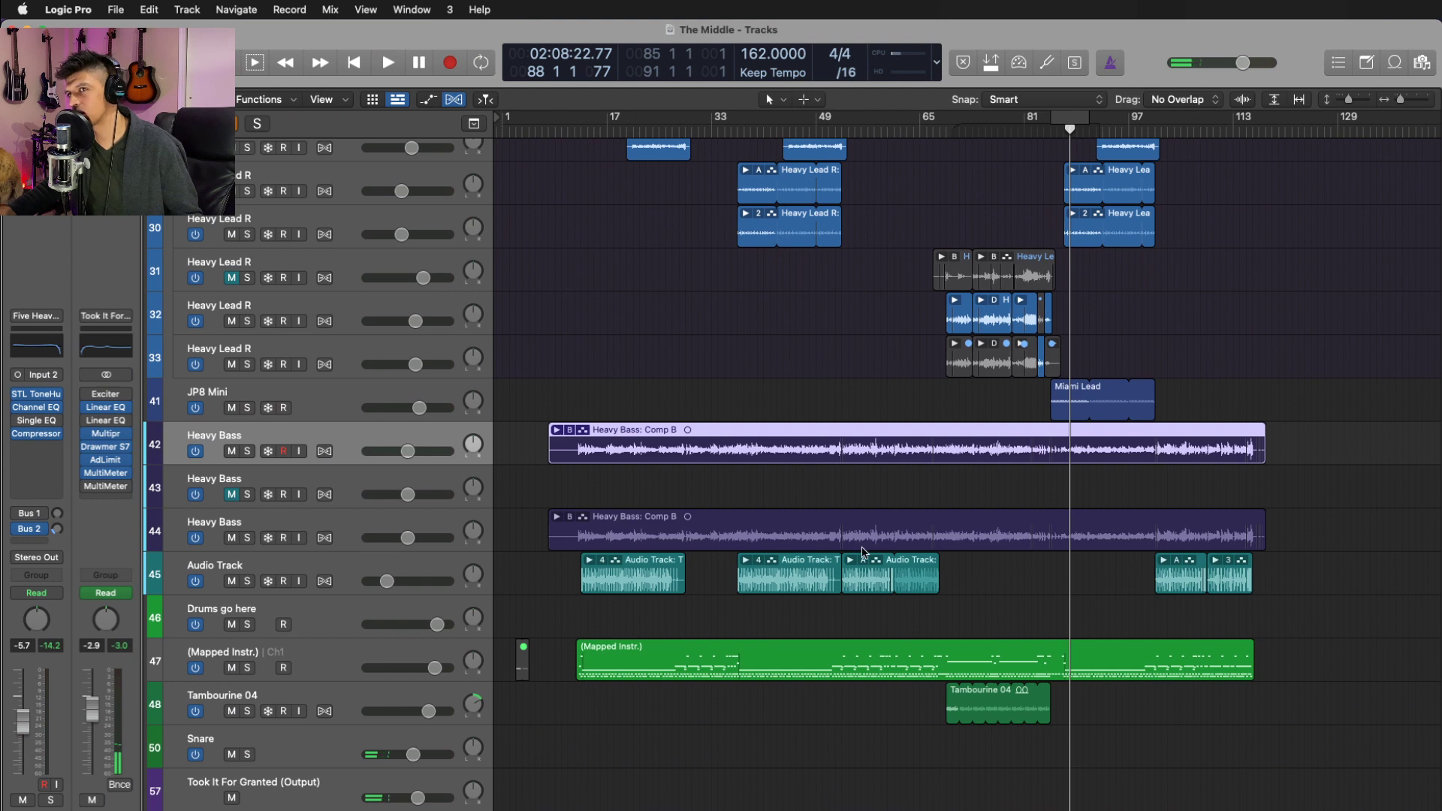
shift+click(419, 522)
click(547, 506)
click(360, 490)
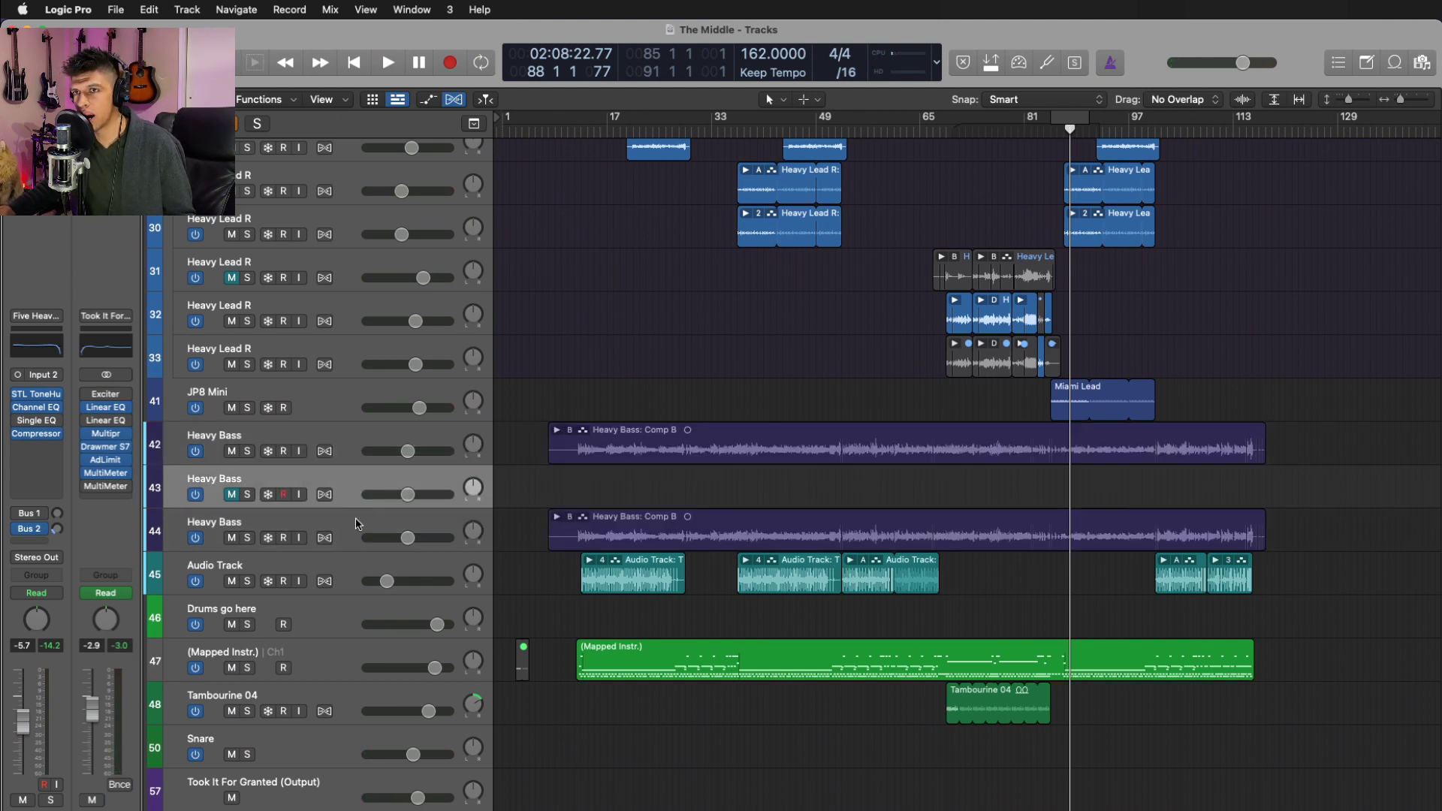
drag(359, 526, 363, 492)
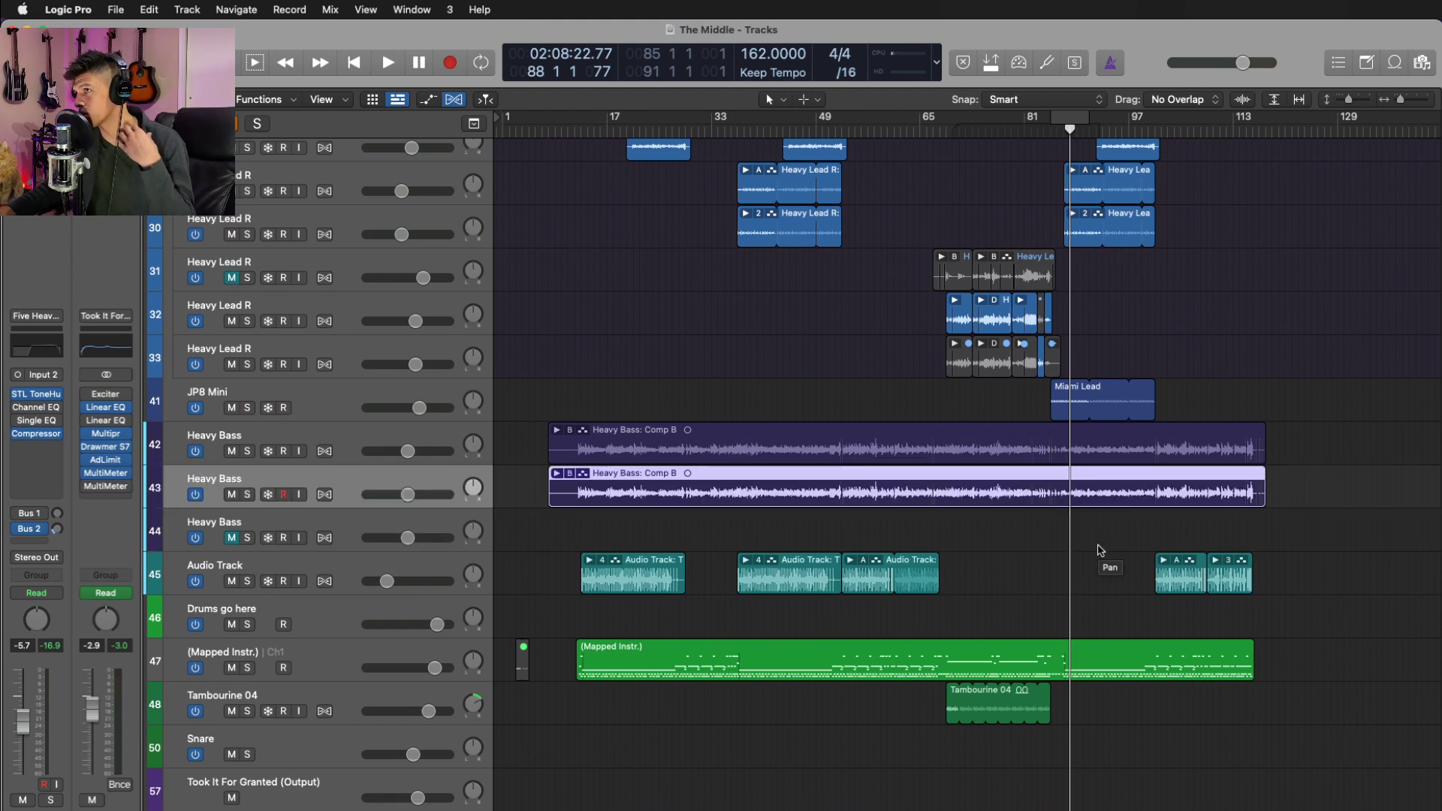
- Set the cycle range from bar 12 to bar 118 along the Heavy Bass regions
key(z)
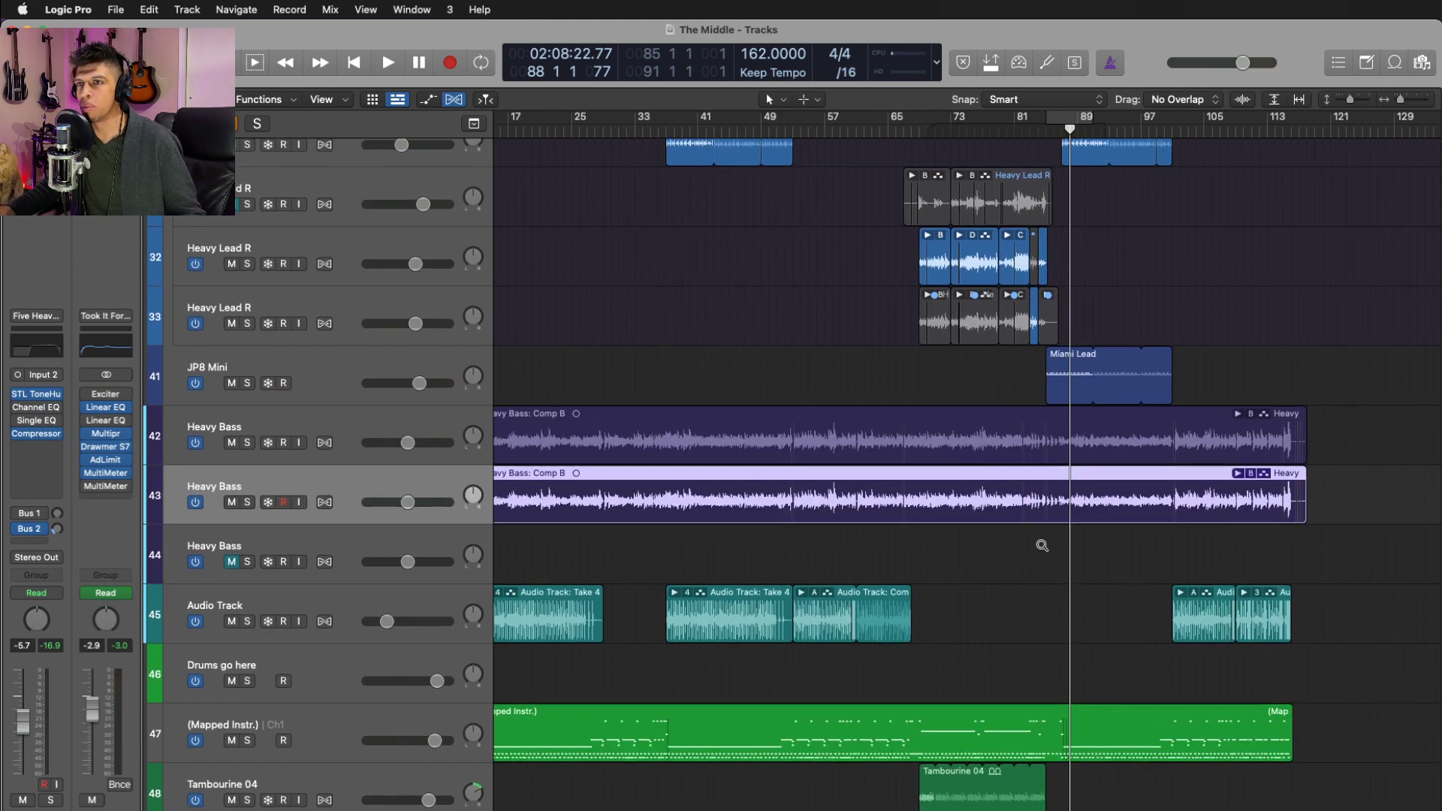
drag(595, 124, 1421, 197)
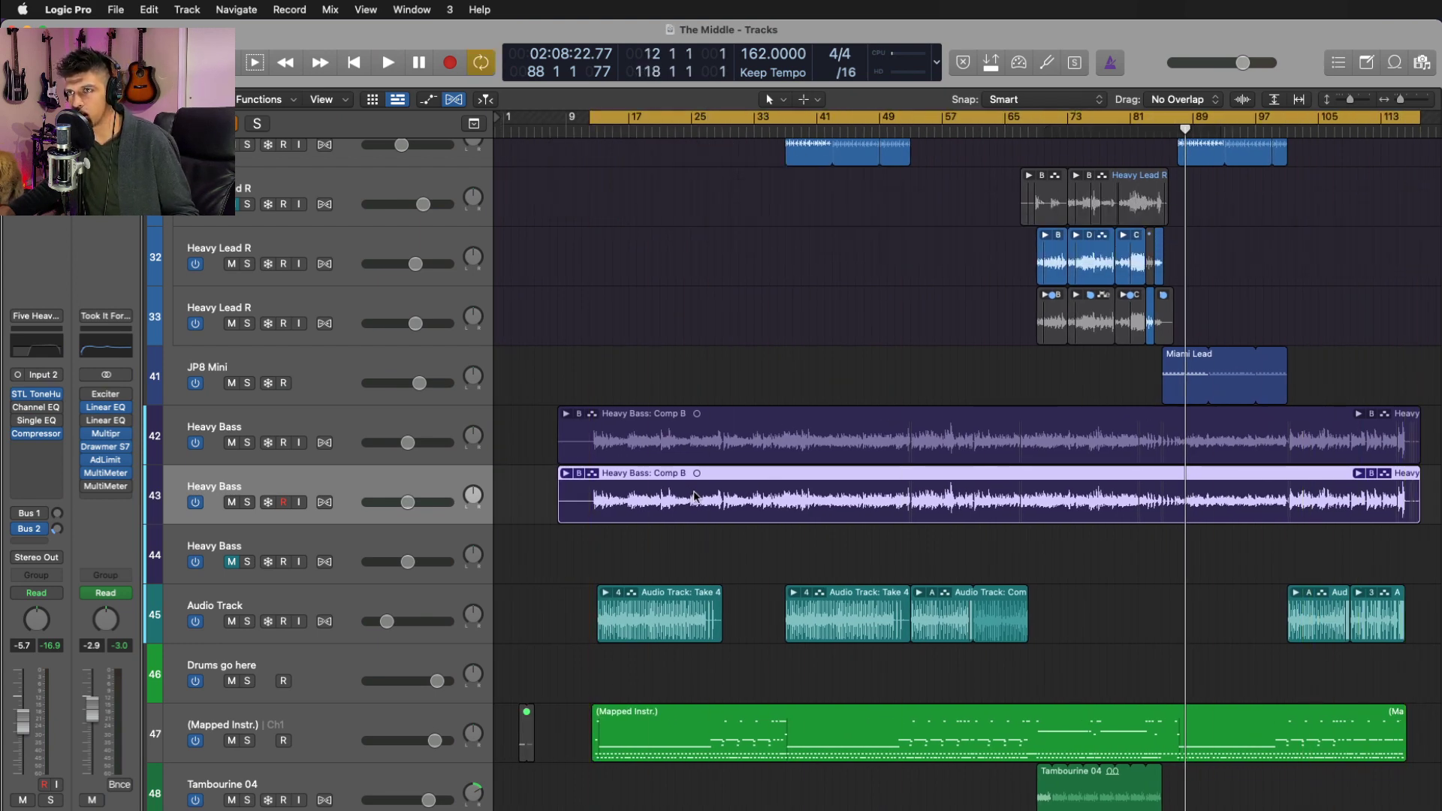
key(z)
key(super+Right)
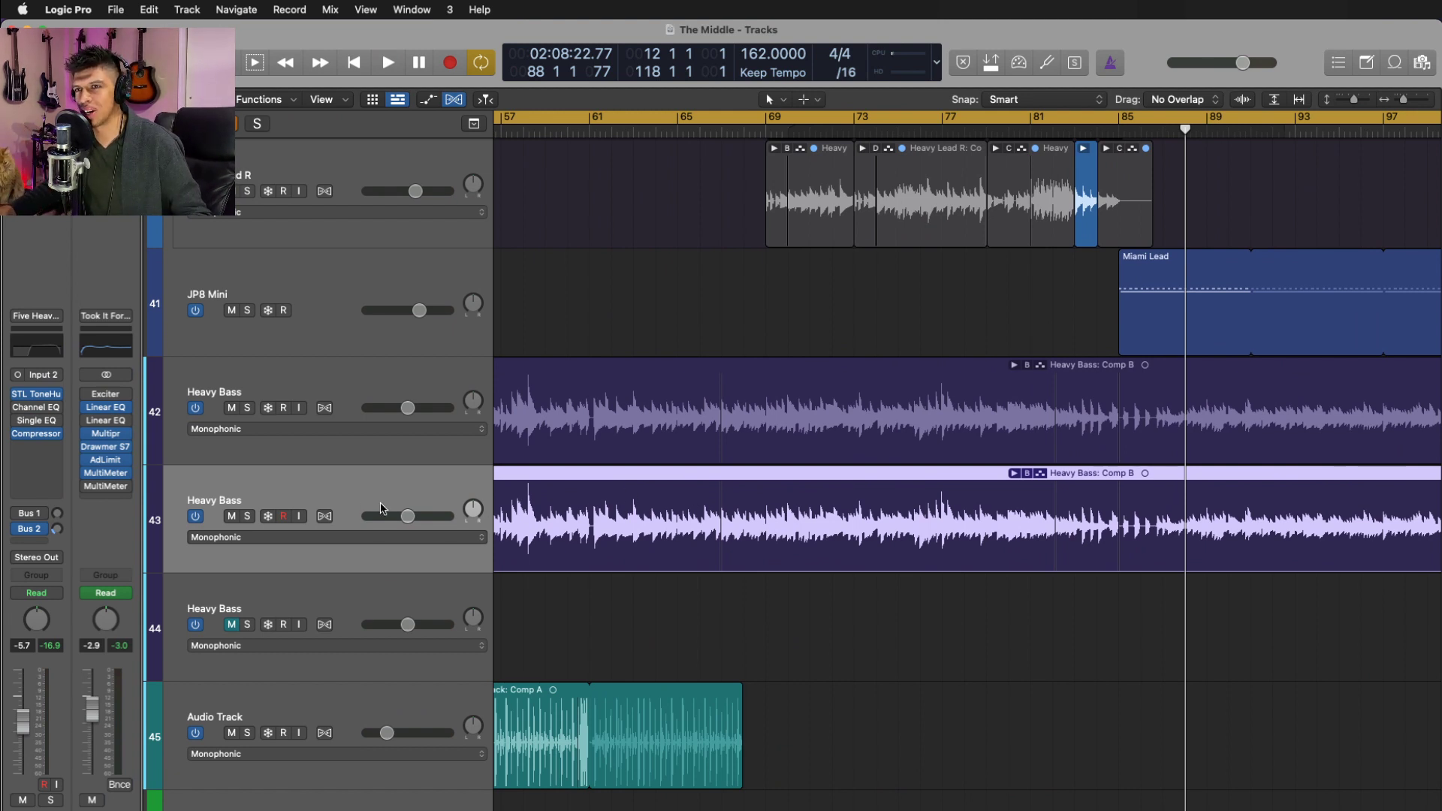
- Try duplicating Heavy Bass track 43 and copying its Comp B region onto the new track below
key(super+d)
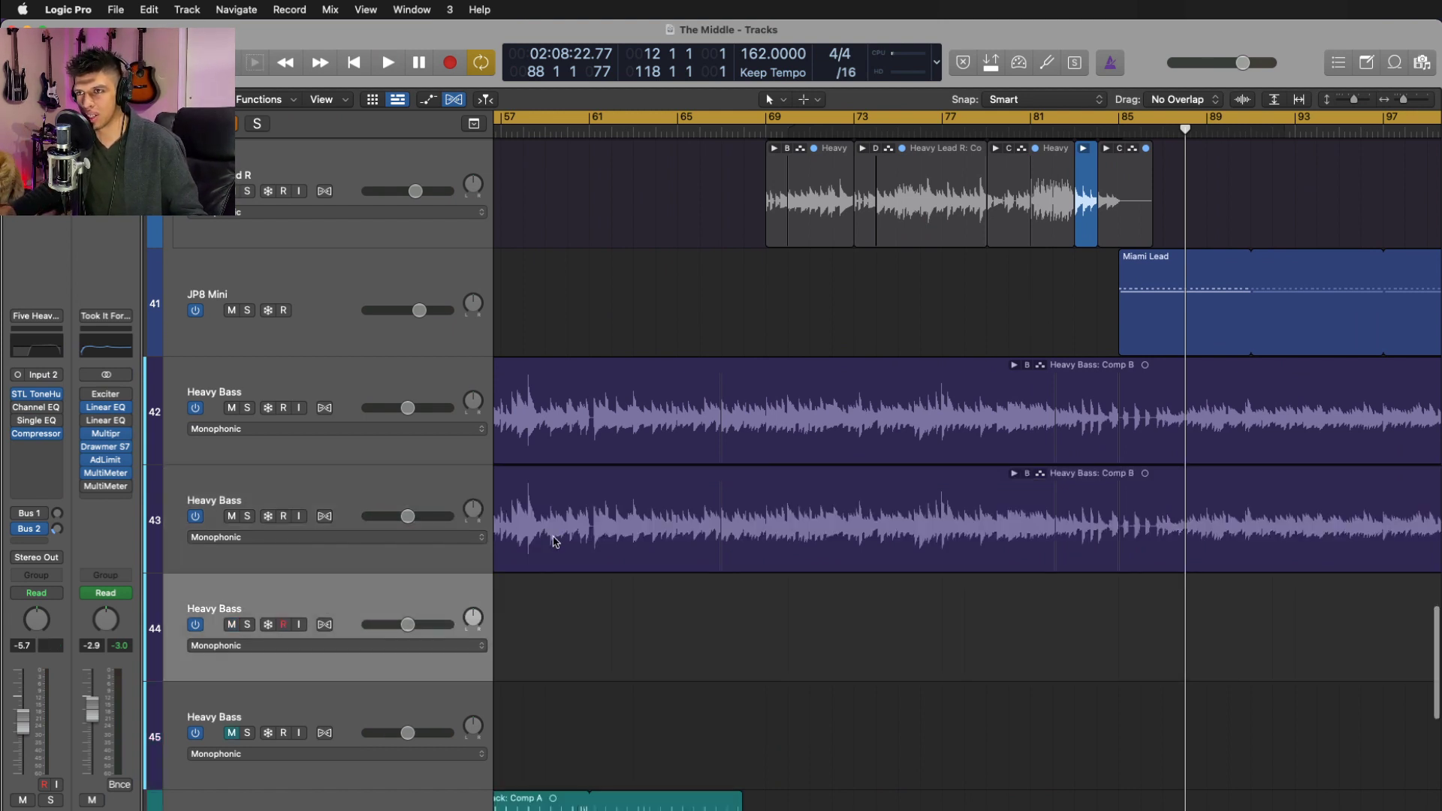
drag(553, 539, 556, 620)
drag(738, 571, 739, 572)
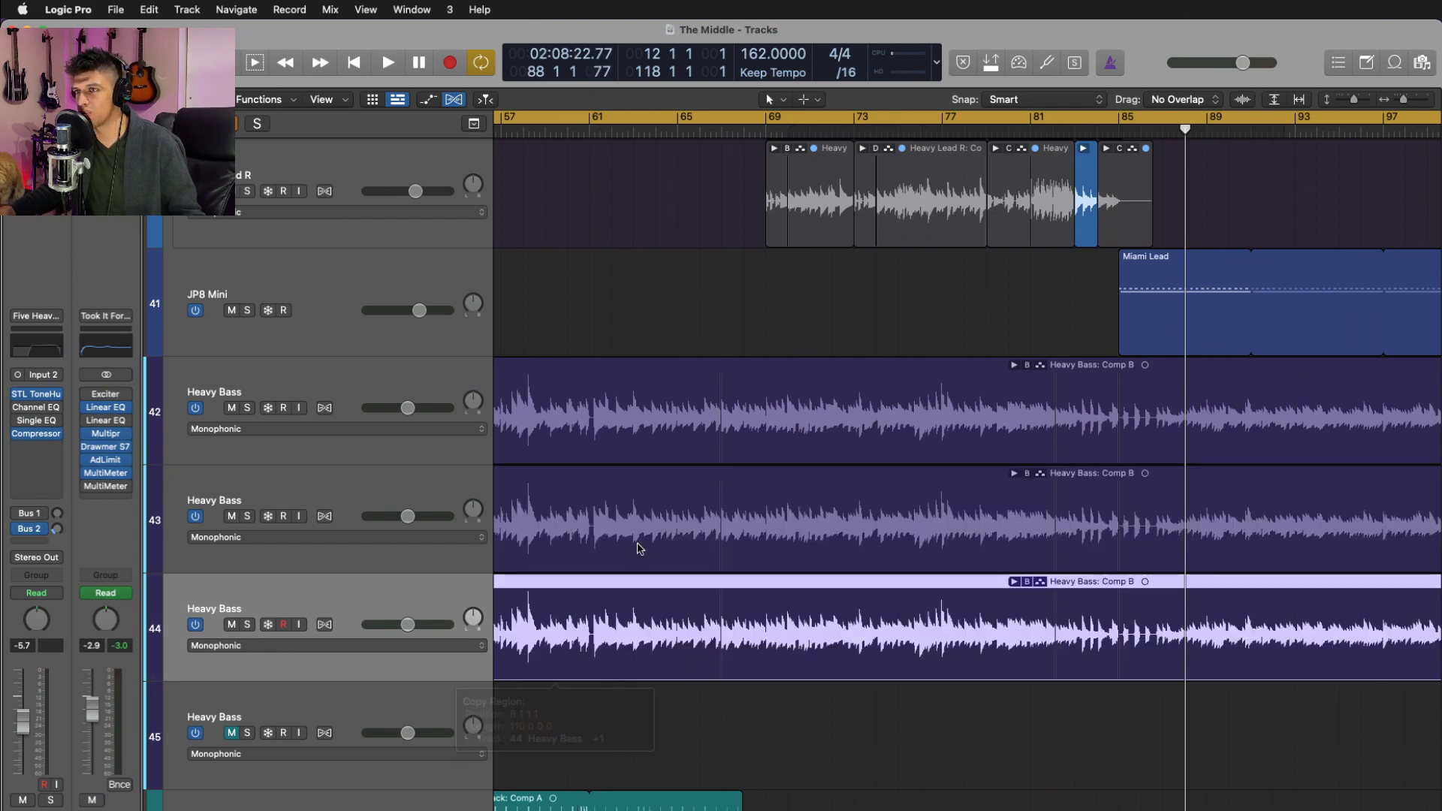
- Undo the region copy and delete the duplicated Heavy Bass track
key(super+z)
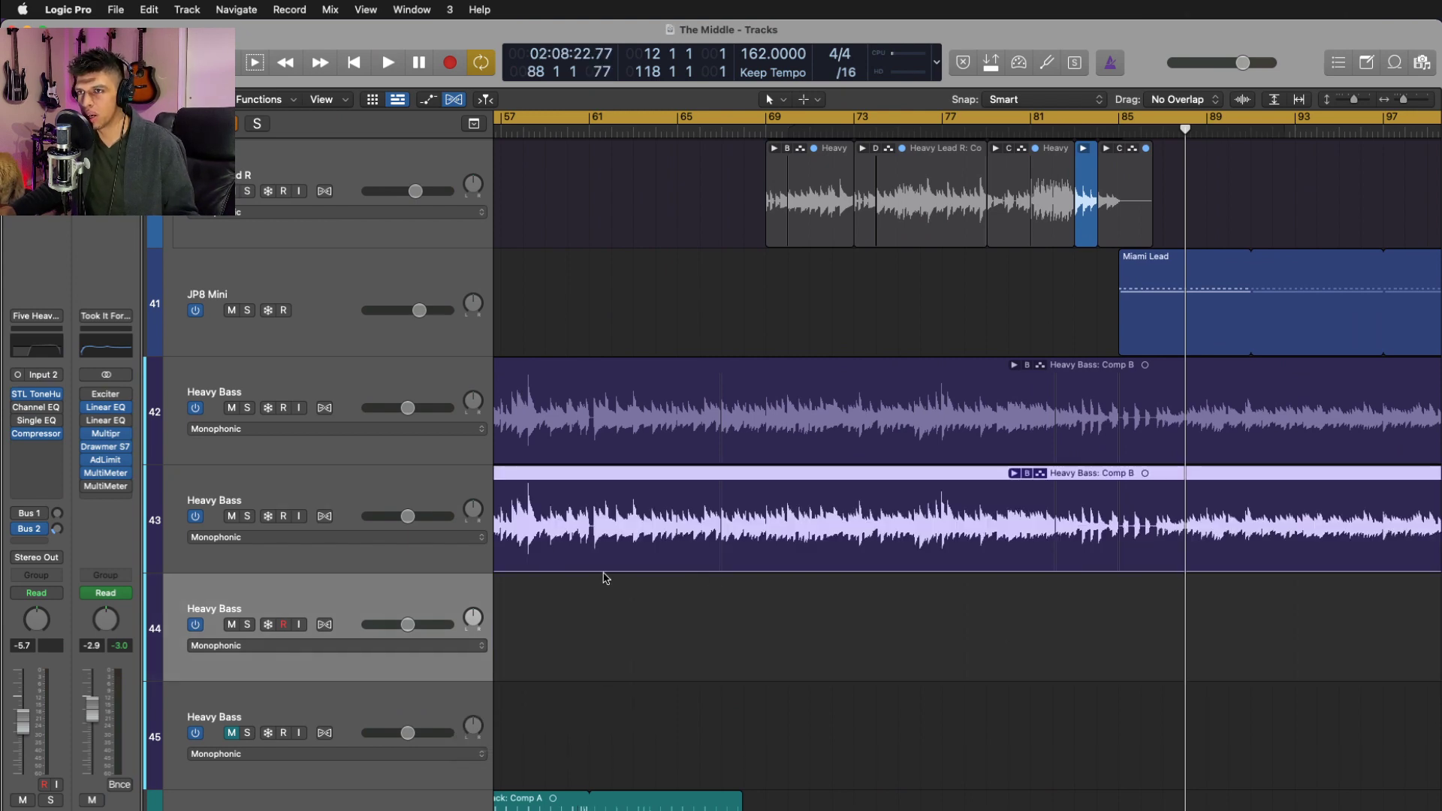
key(super+BackSpace)
key(super+Left)
key(super+Left)
key(super+Left)
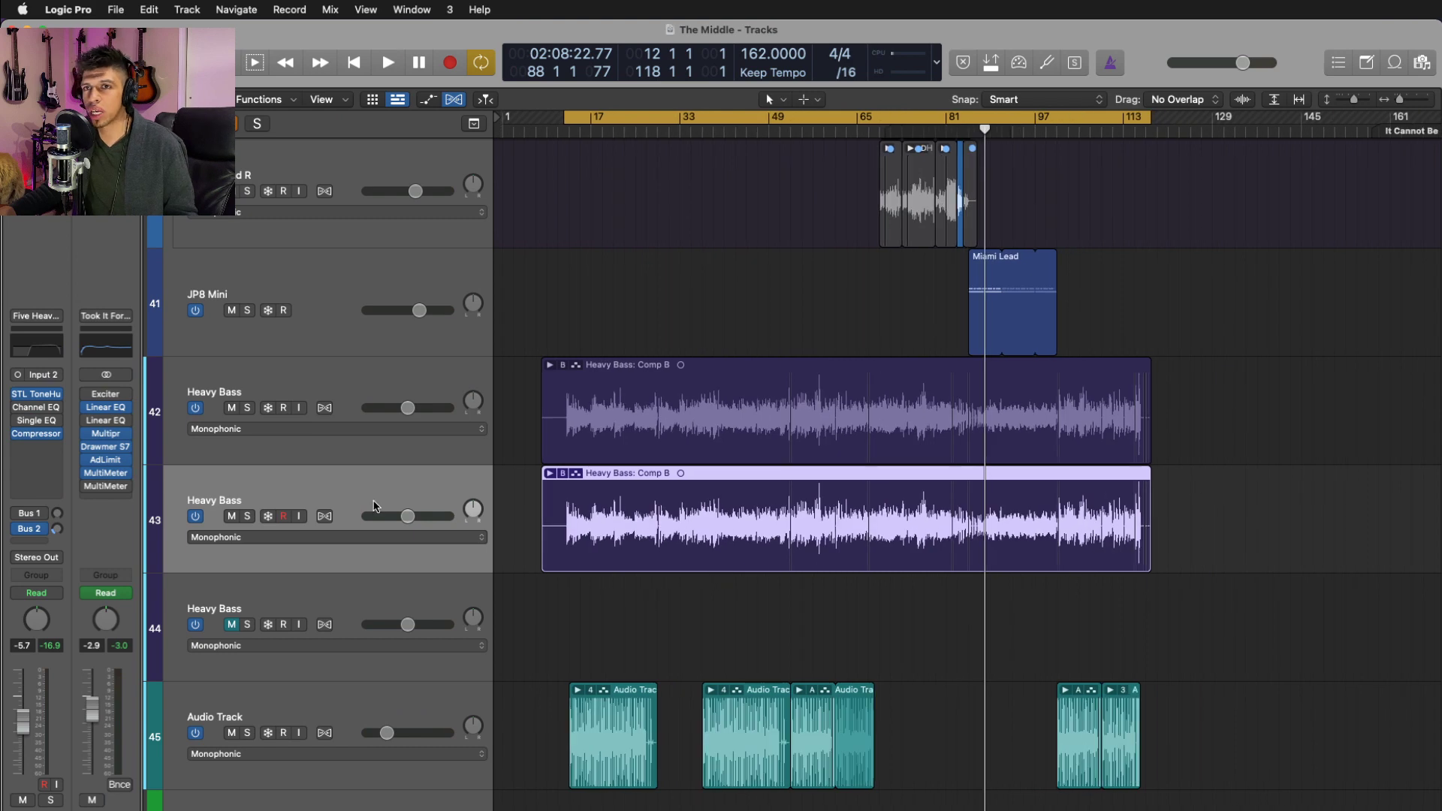
- Turn off the cycle range and play Heavy Bass track 42 soloed from about bar 12
click(310, 388)
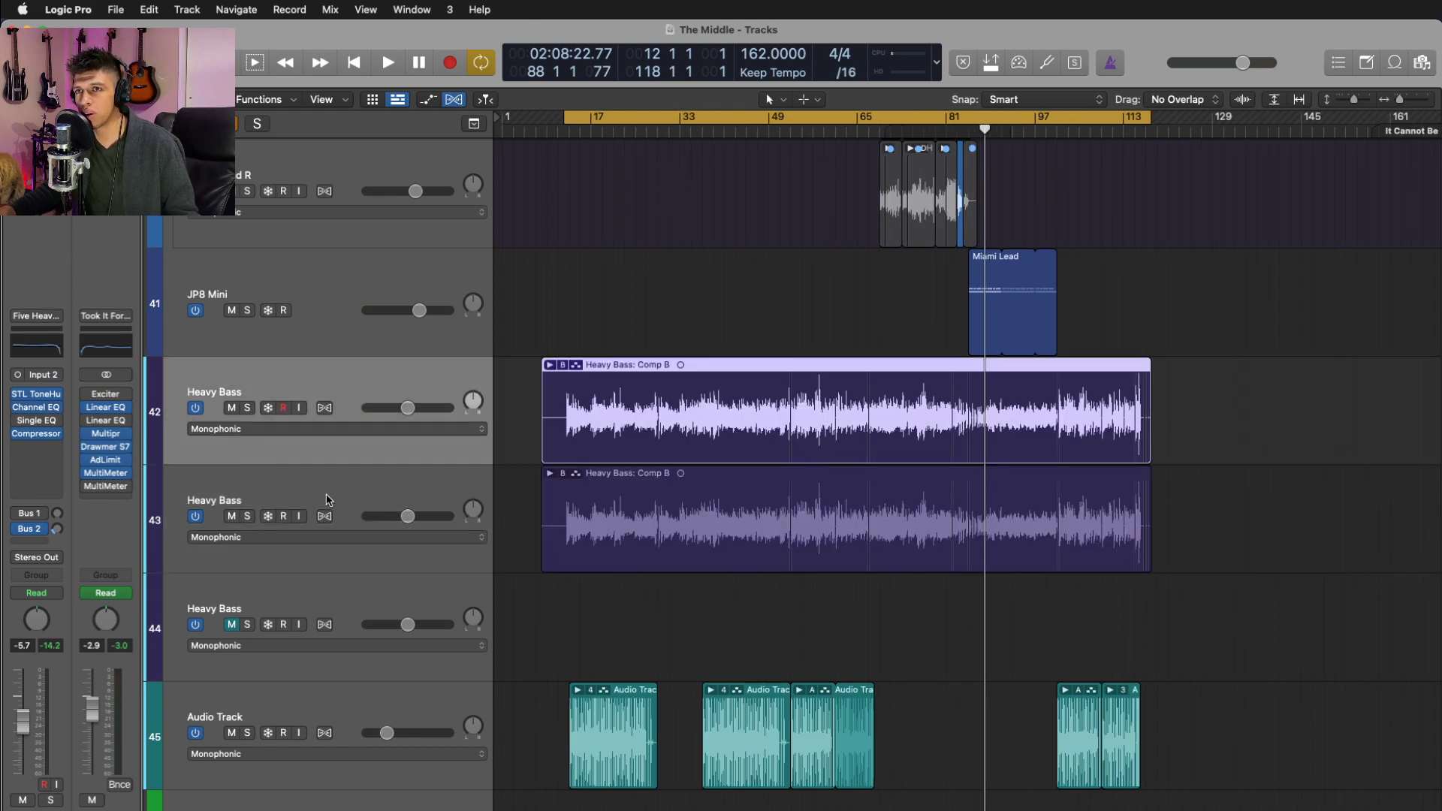
key(s)
key(s)
key(c)
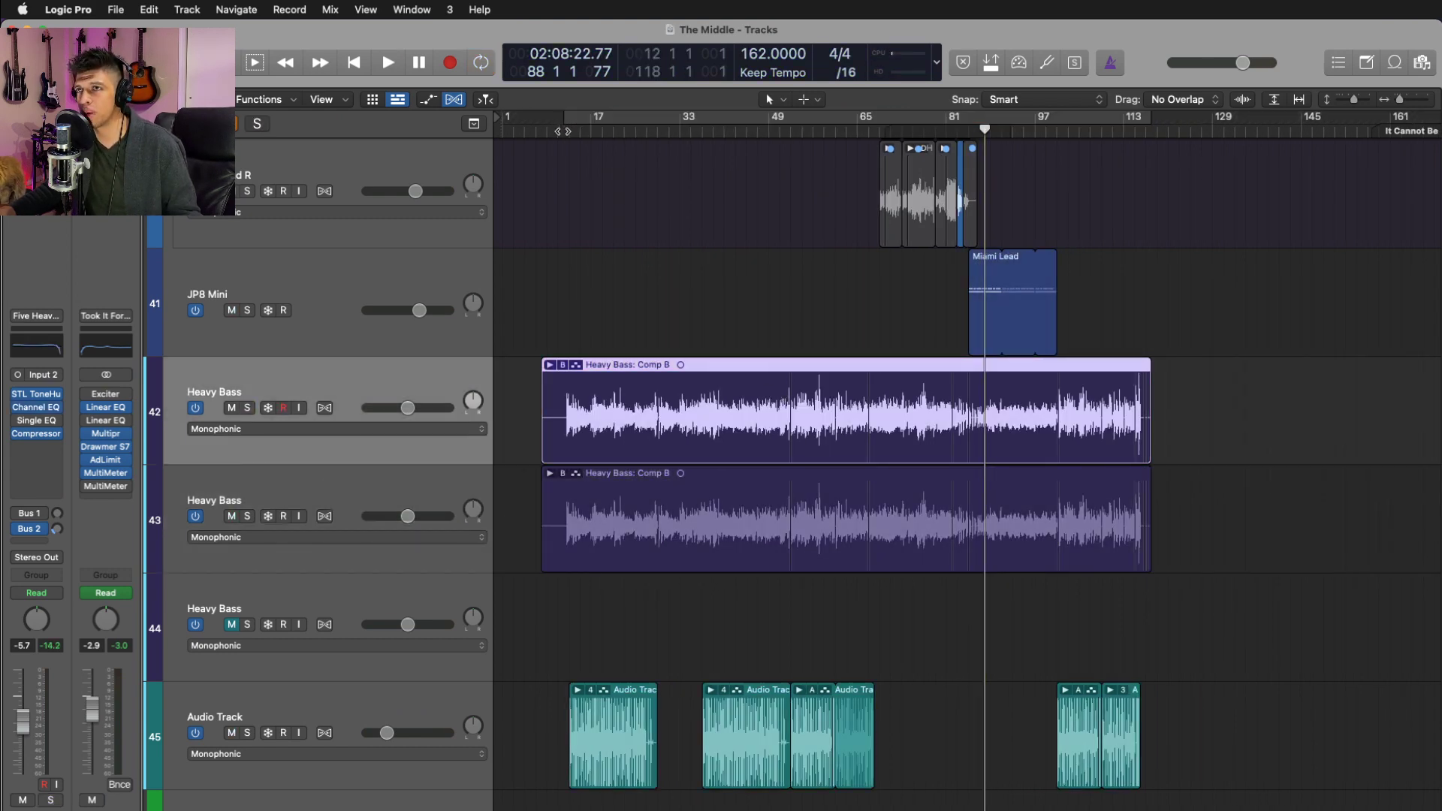
click(563, 130)
key(space)
key(s)
key(super+Right)
key(super+Right)
key(super+Right)
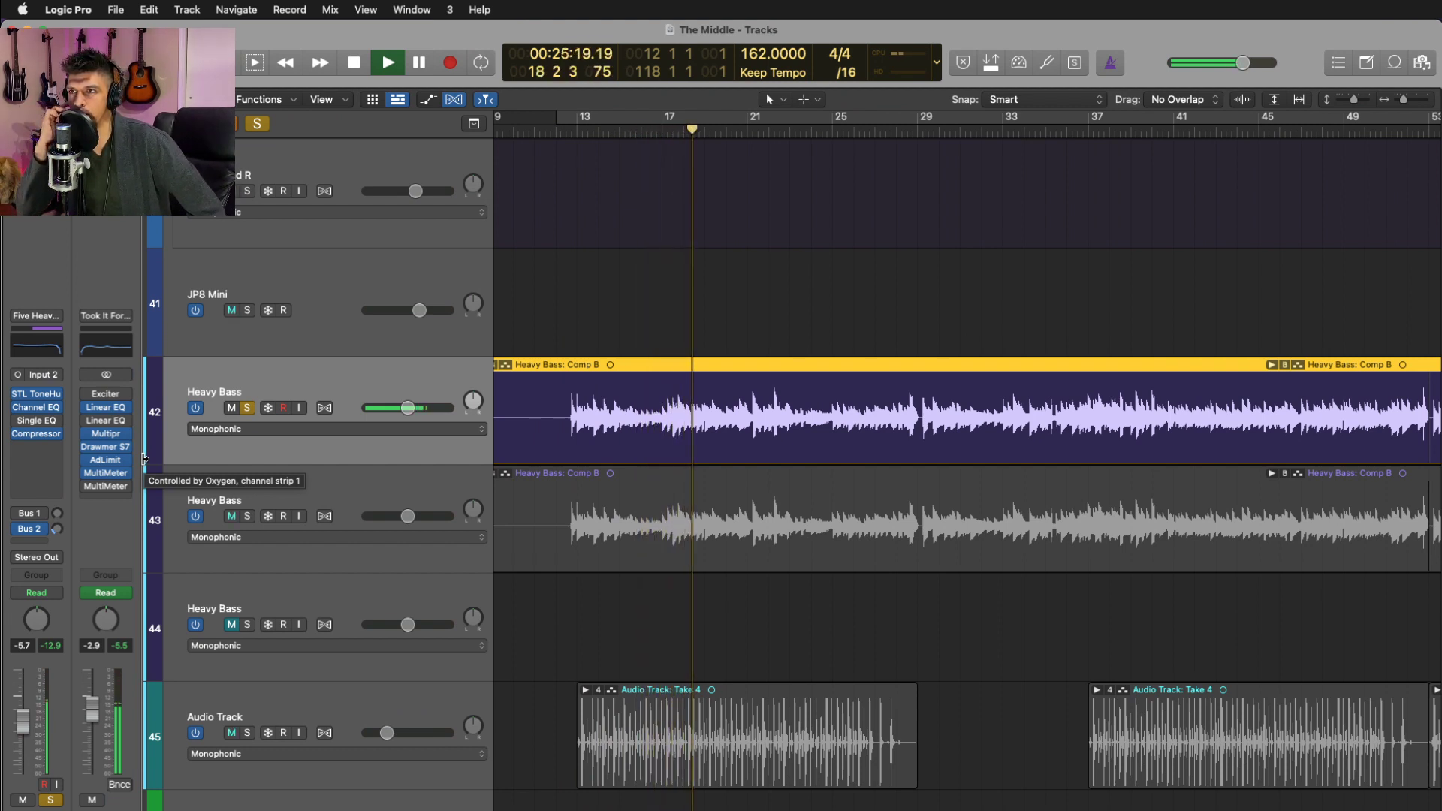
- Open STL ToneHub on Heavy Bass track 42 and compare the bass with its inserts bypassed and active, and against the full mix
click(34, 396)
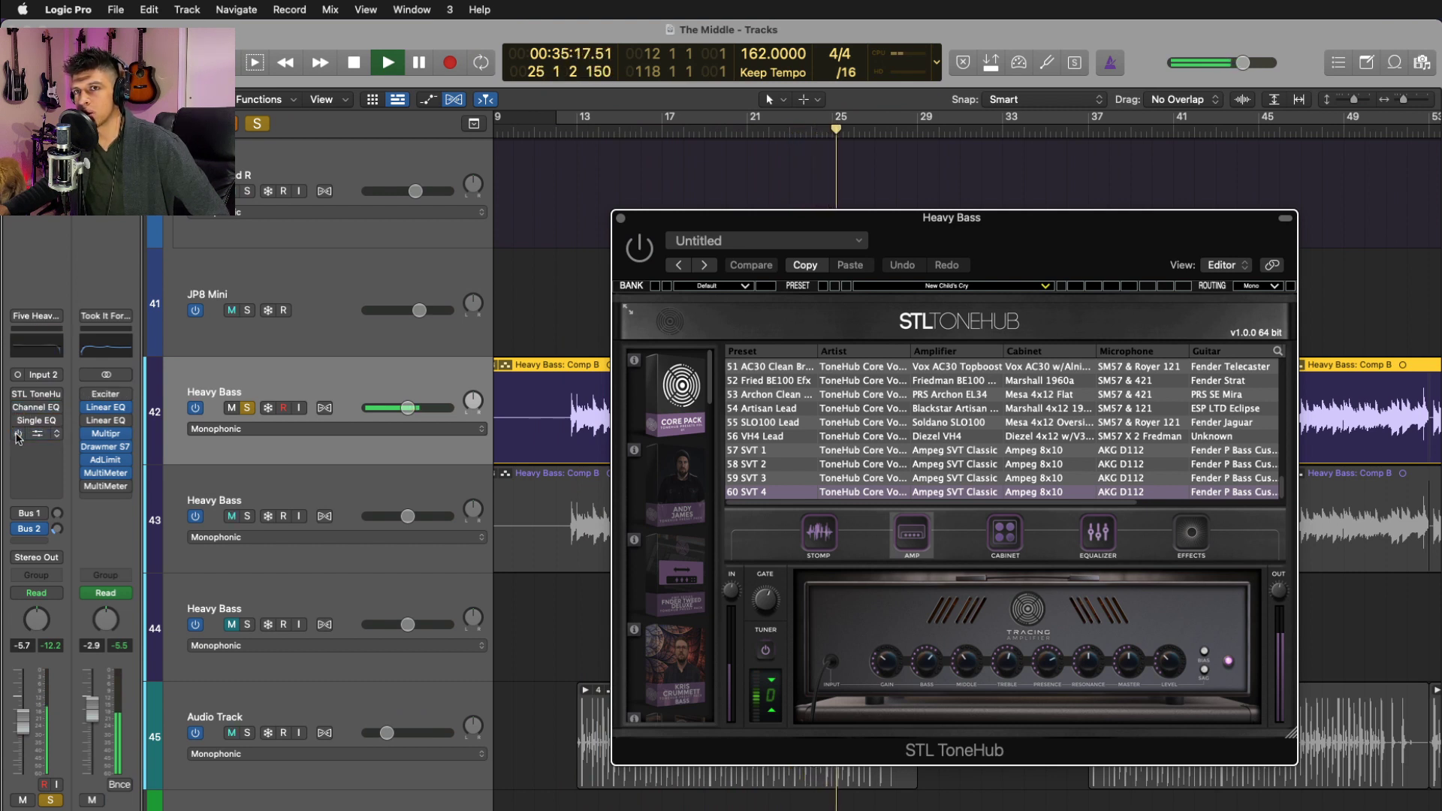
click(18, 439)
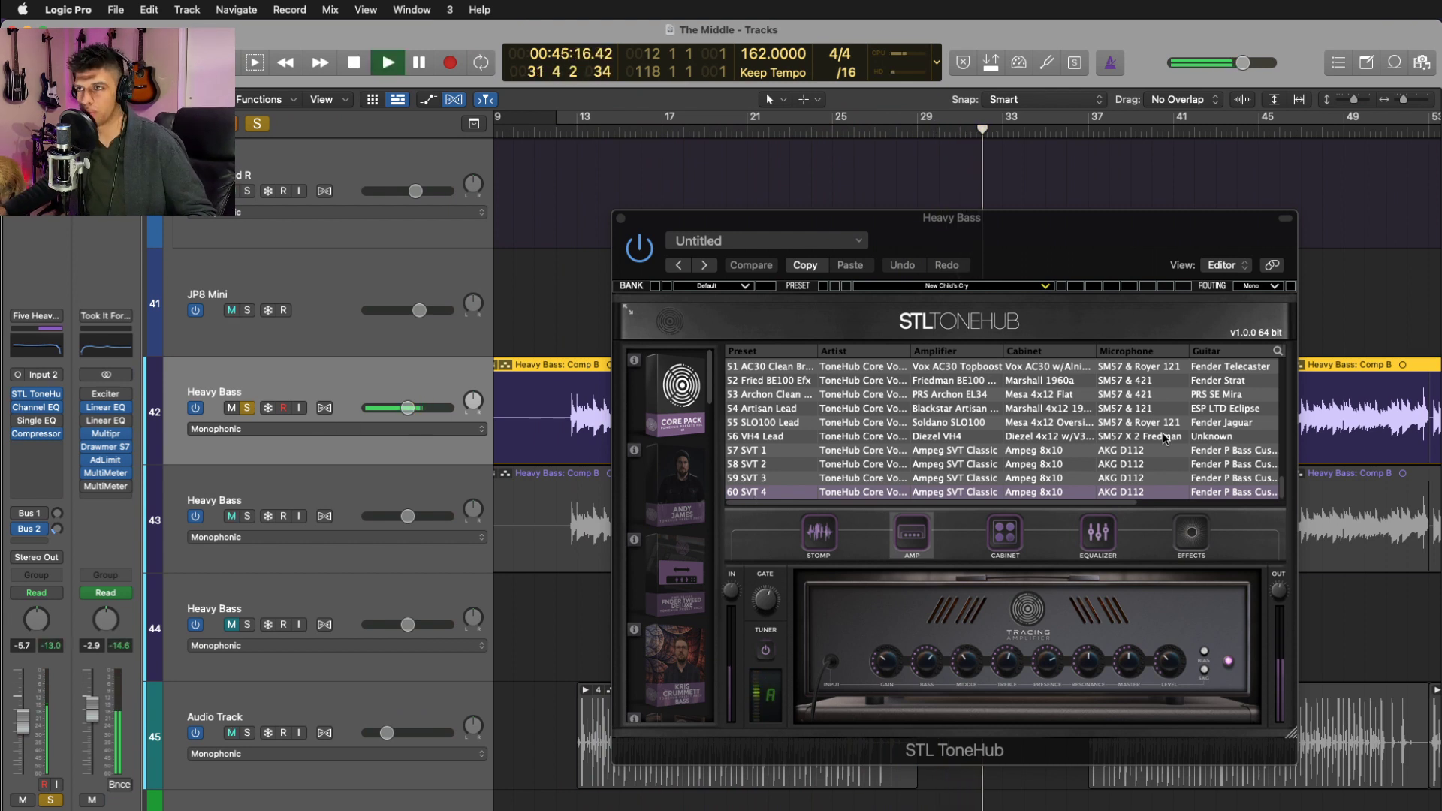
key(s)
key(s)
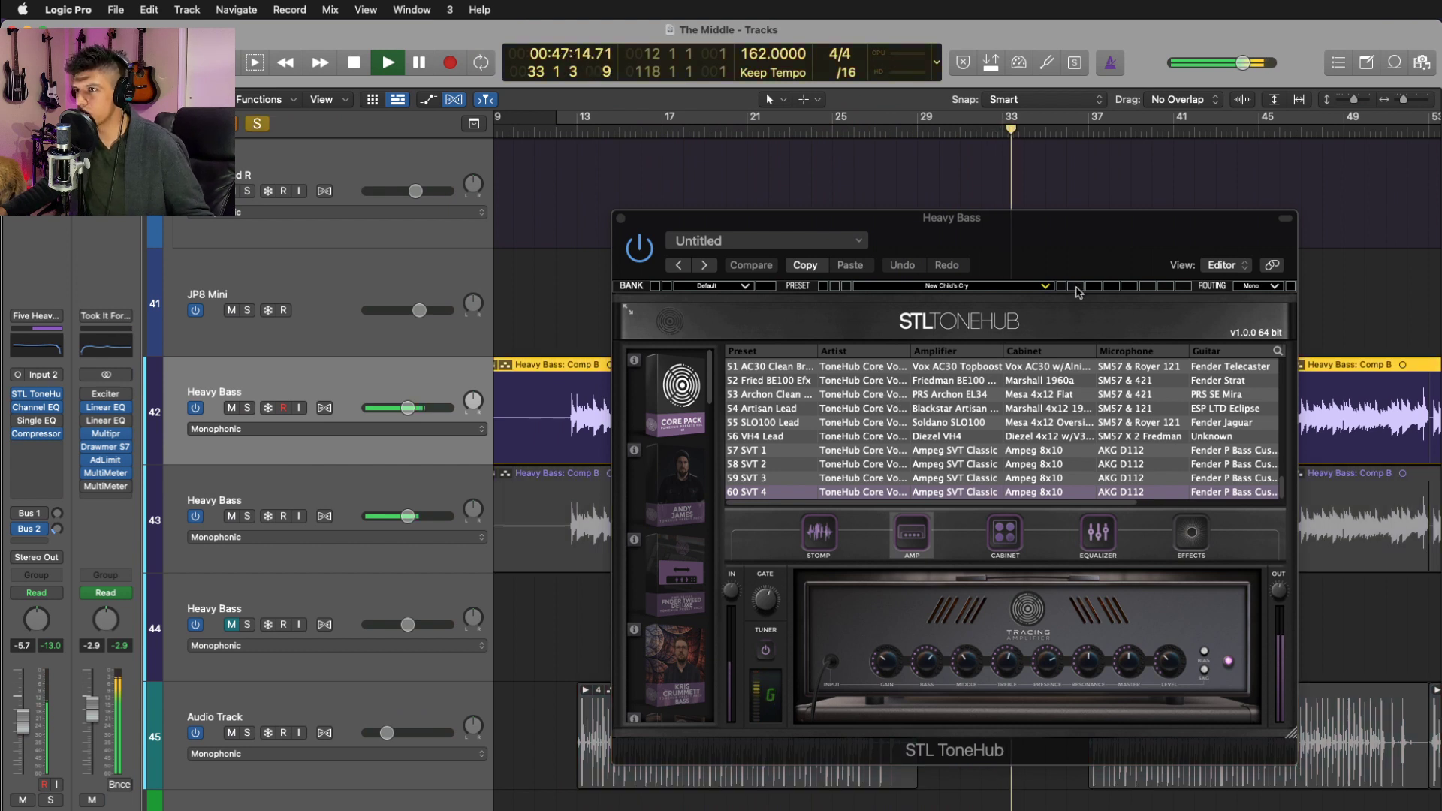
- Show the stomp pedals in STL ToneHub on Heavy Bass track 42 and close the plug-in
click(815, 535)
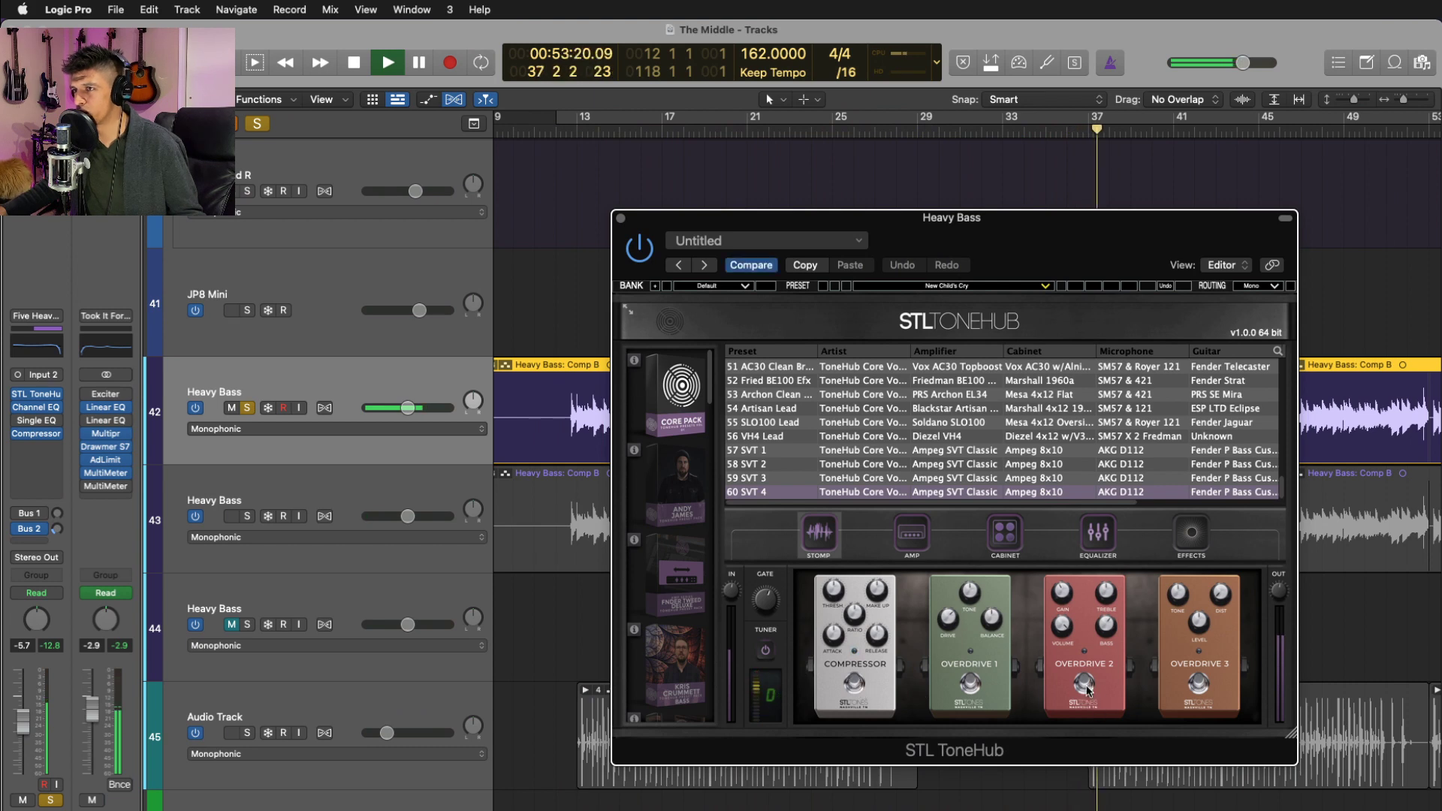
key(super+w)
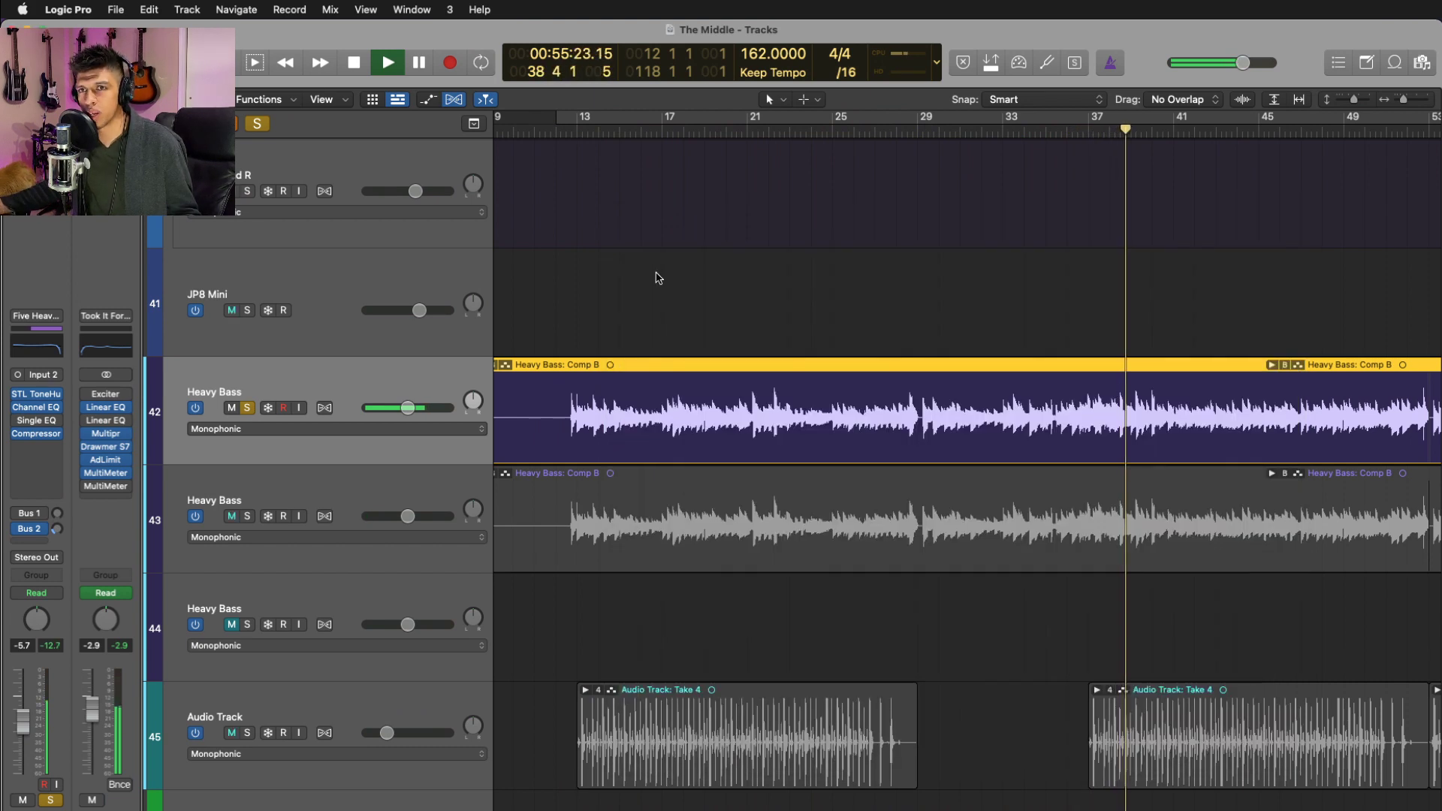
- Follow Heavy Bass track 42's Bus 2 send to its PtVerb return, audition the return soloed, and stop playback
click(41, 530)
click(41, 530)
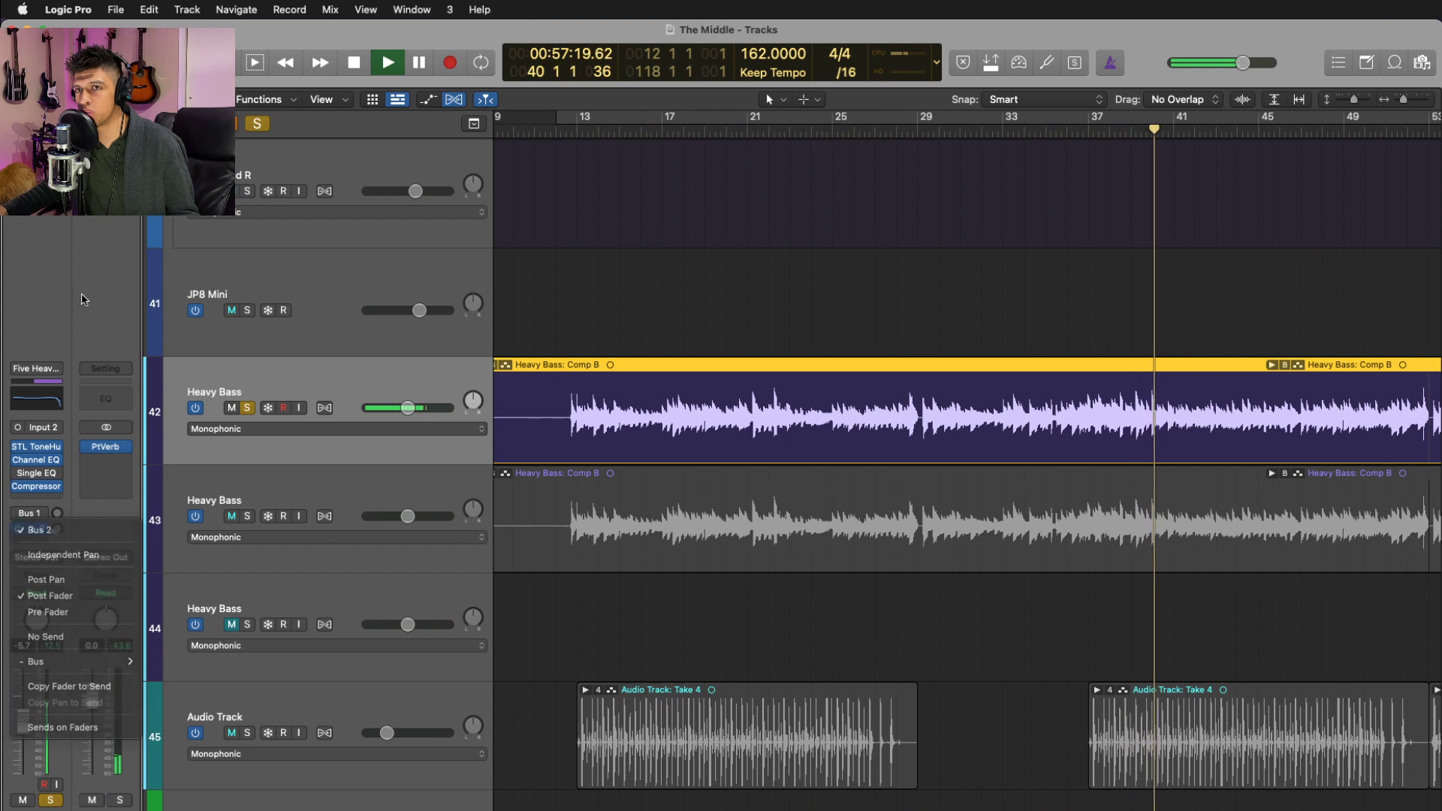
click(51, 800)
click(120, 801)
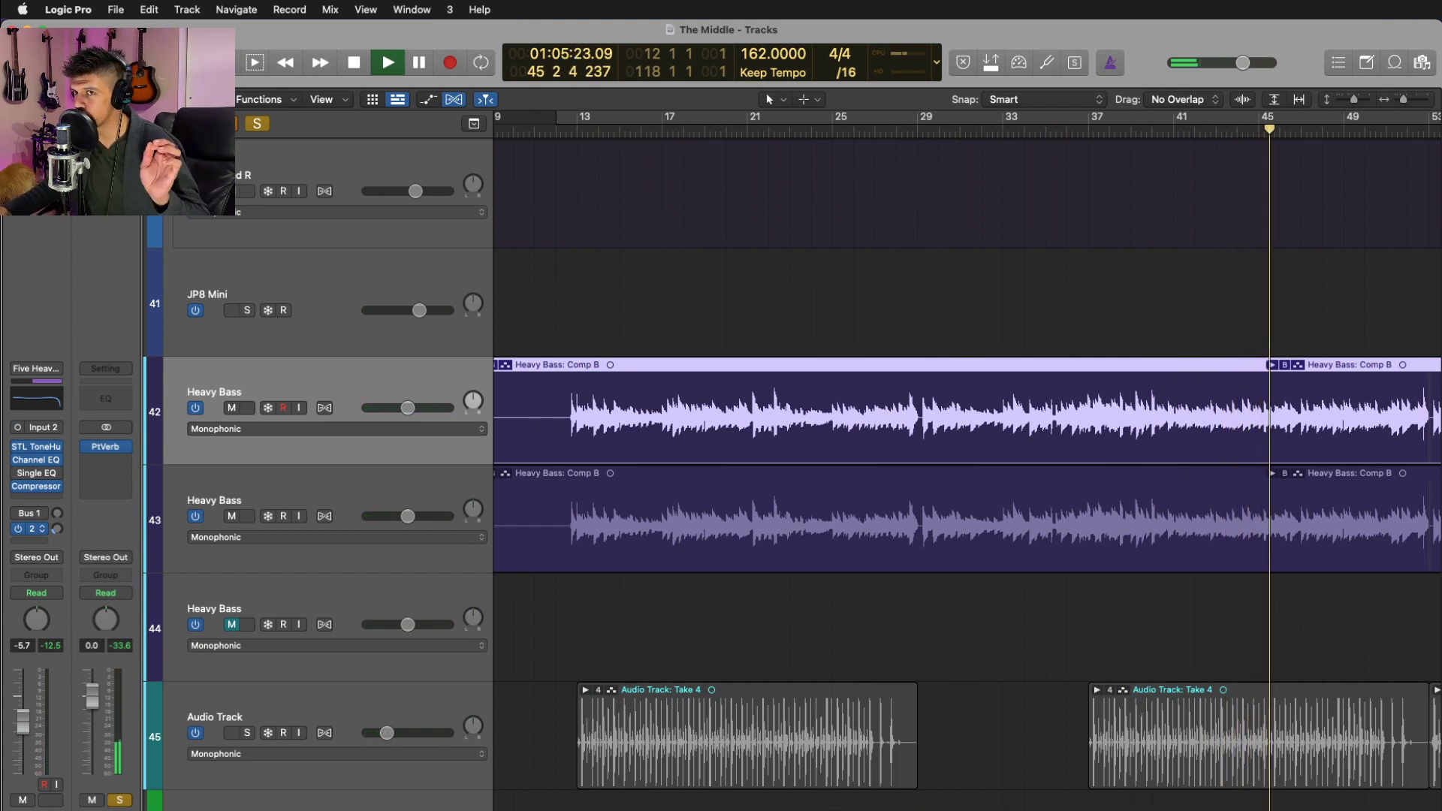
click(118, 801)
key(space)
- Play Heavy Bass track 43 soloed and examine the amp and stomp pedals in its STL ToneHub plug-in
click(353, 489)
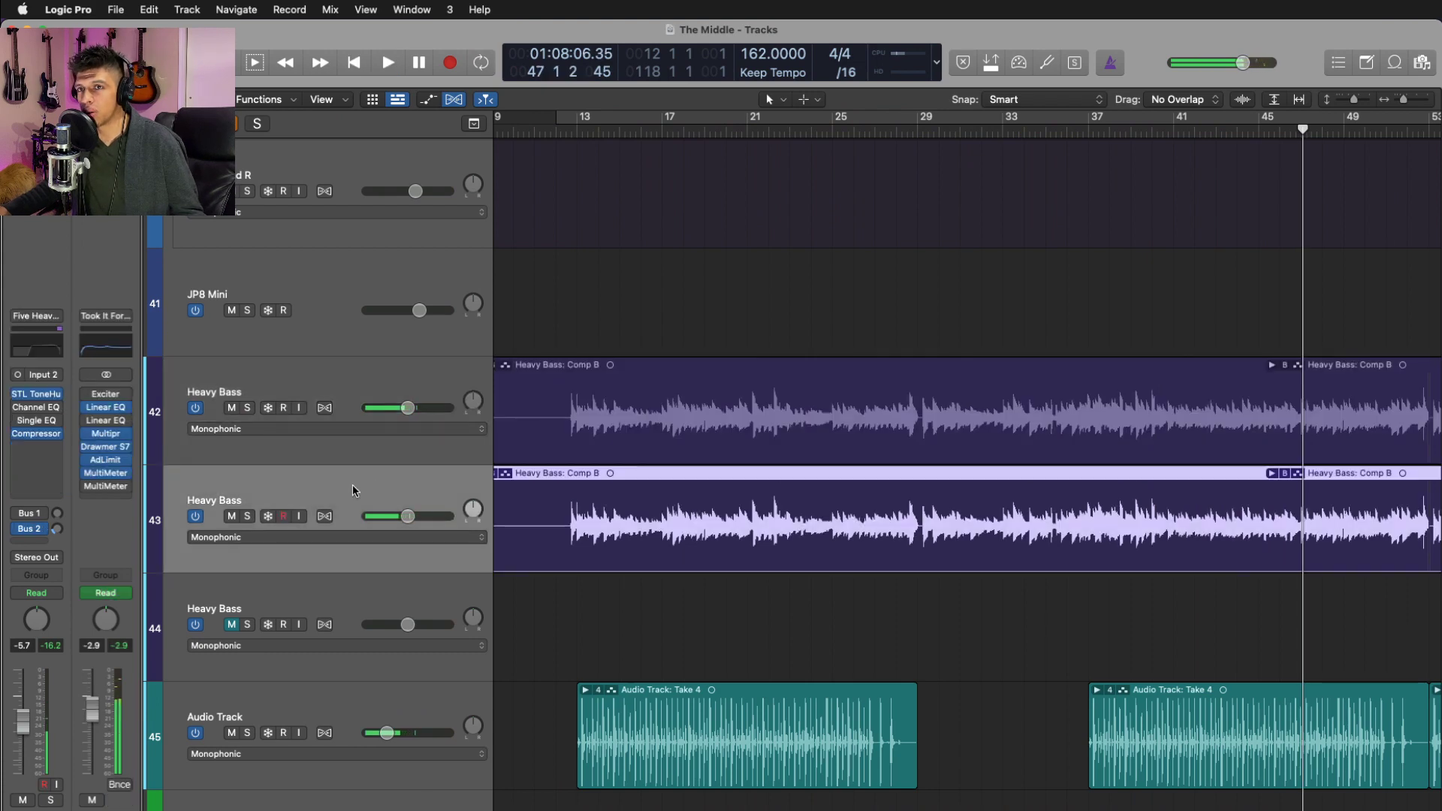
click(246, 516)
key(space)
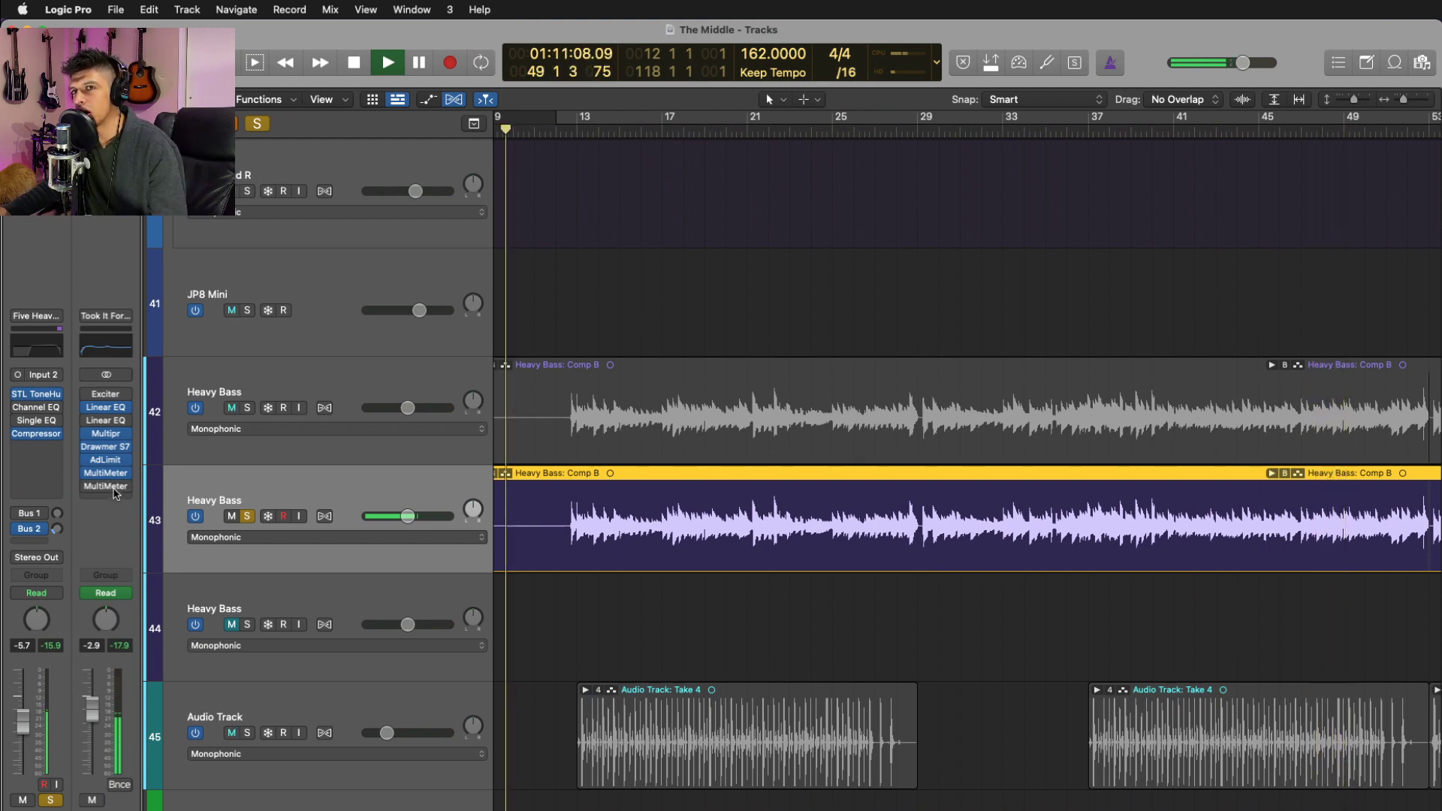
click(34, 395)
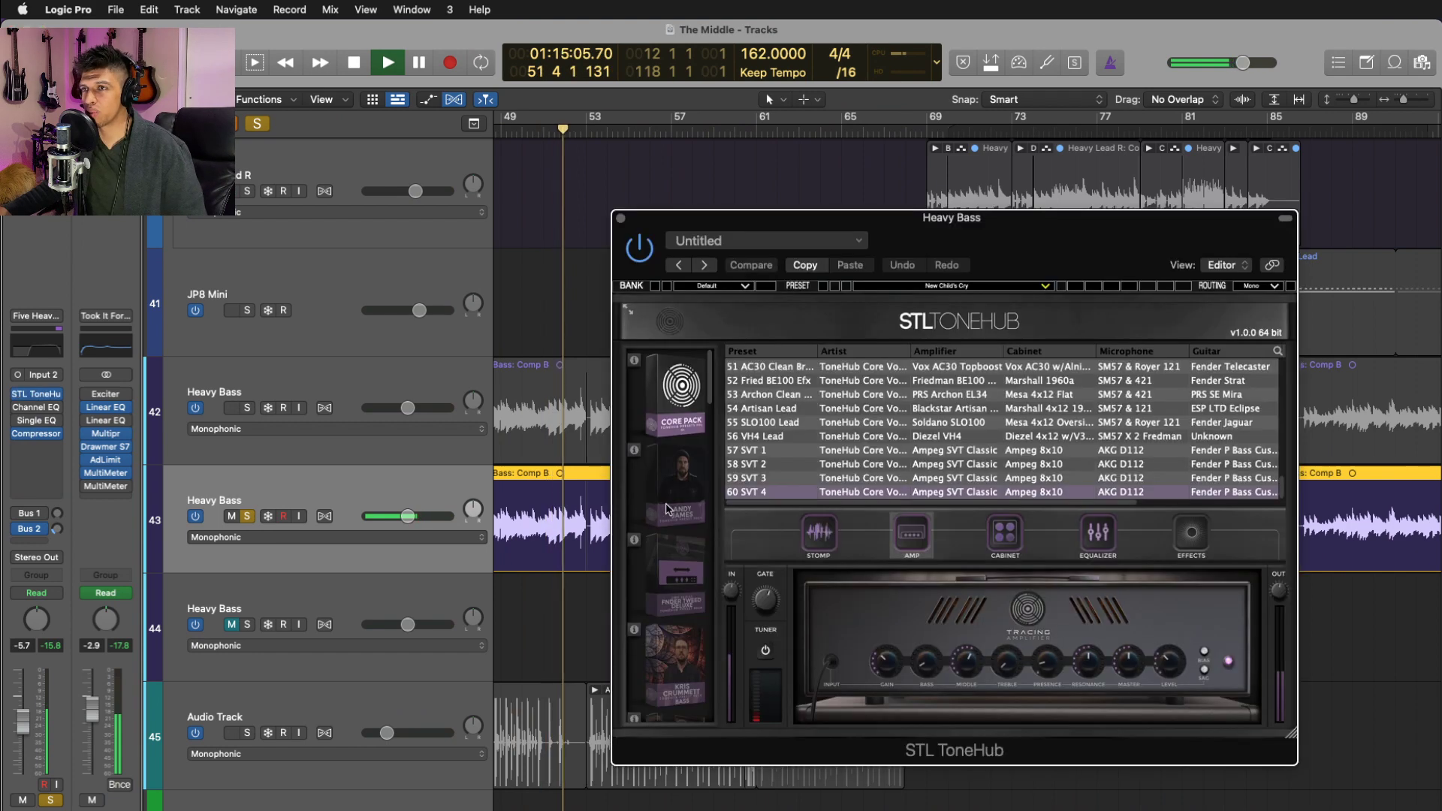
key(space)
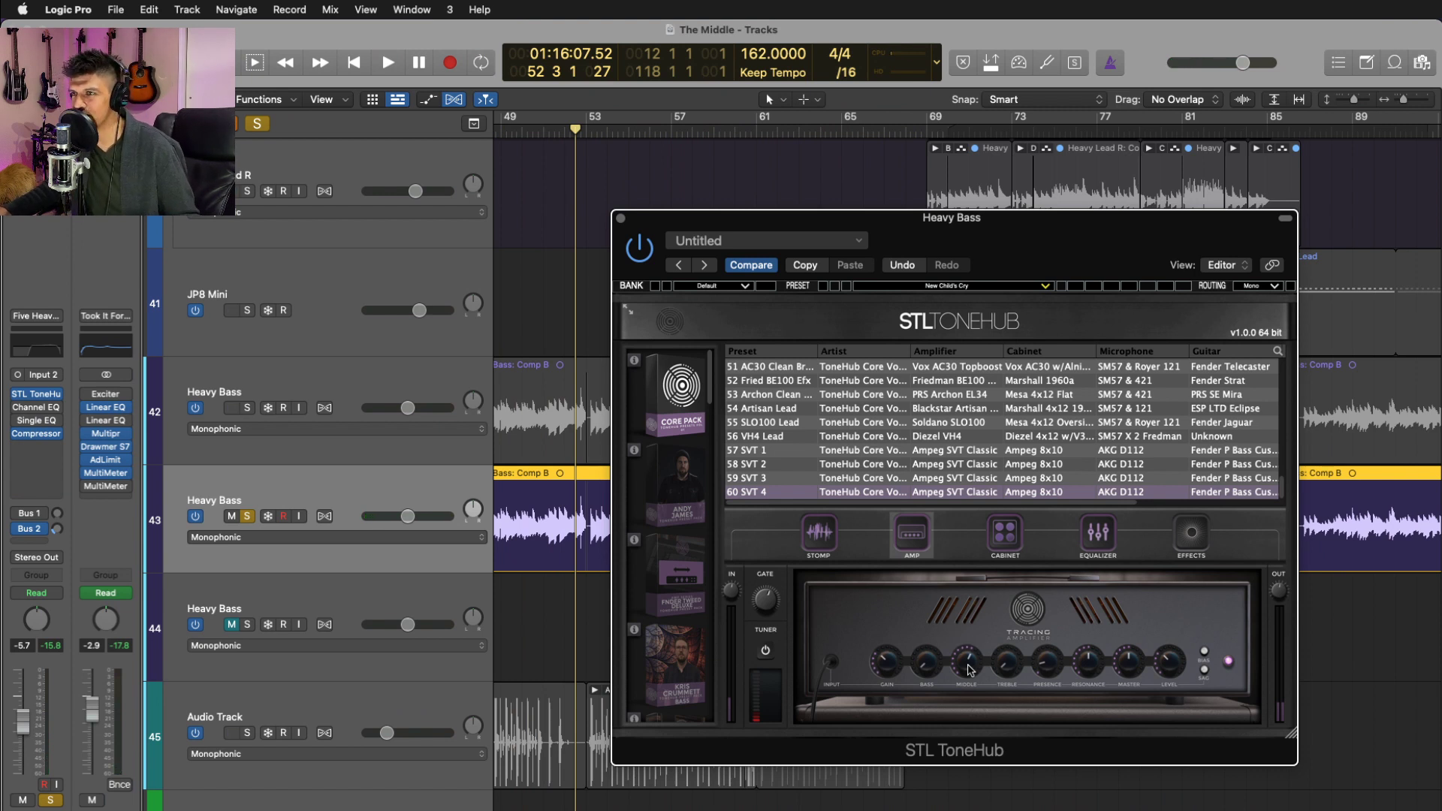
click(820, 534)
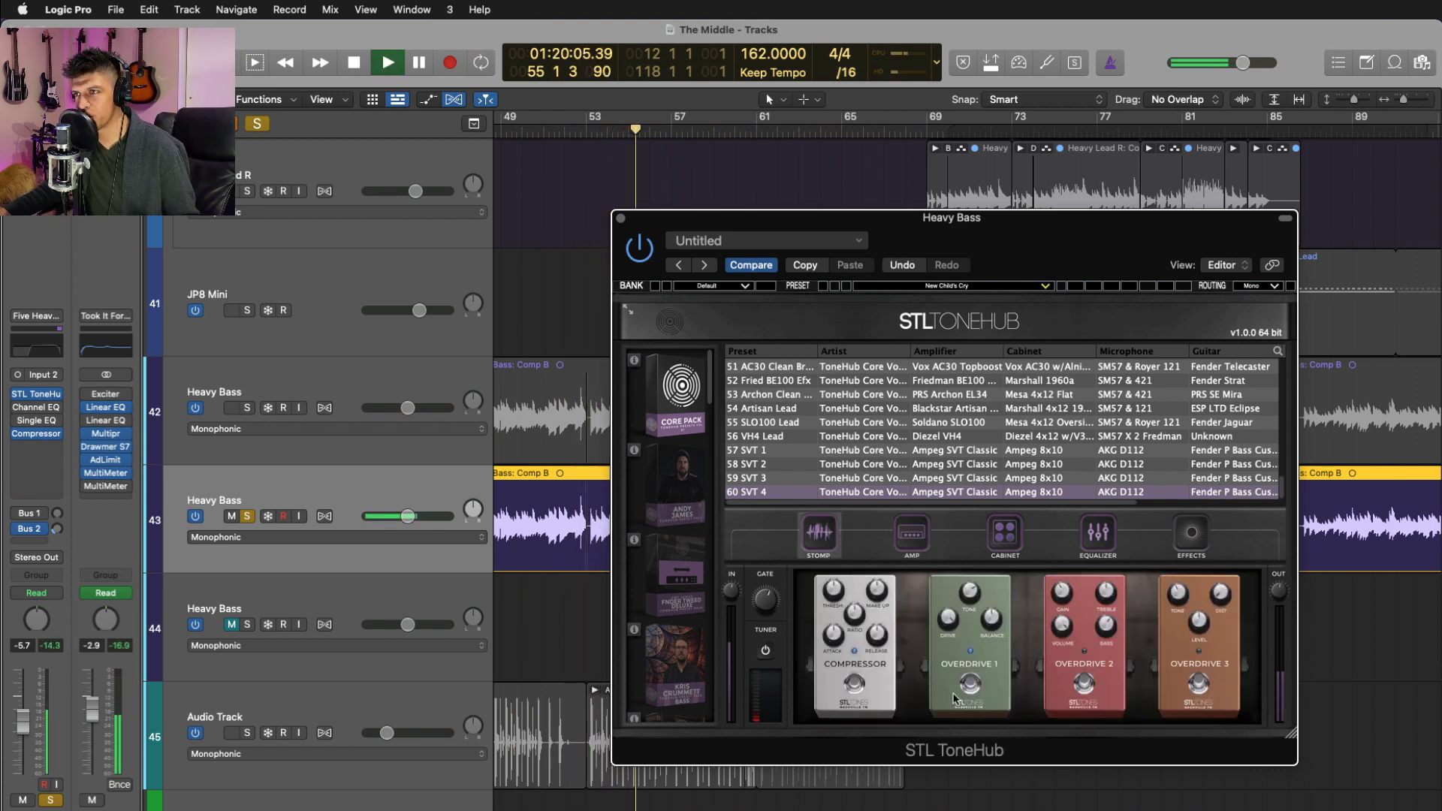
click(621, 219)
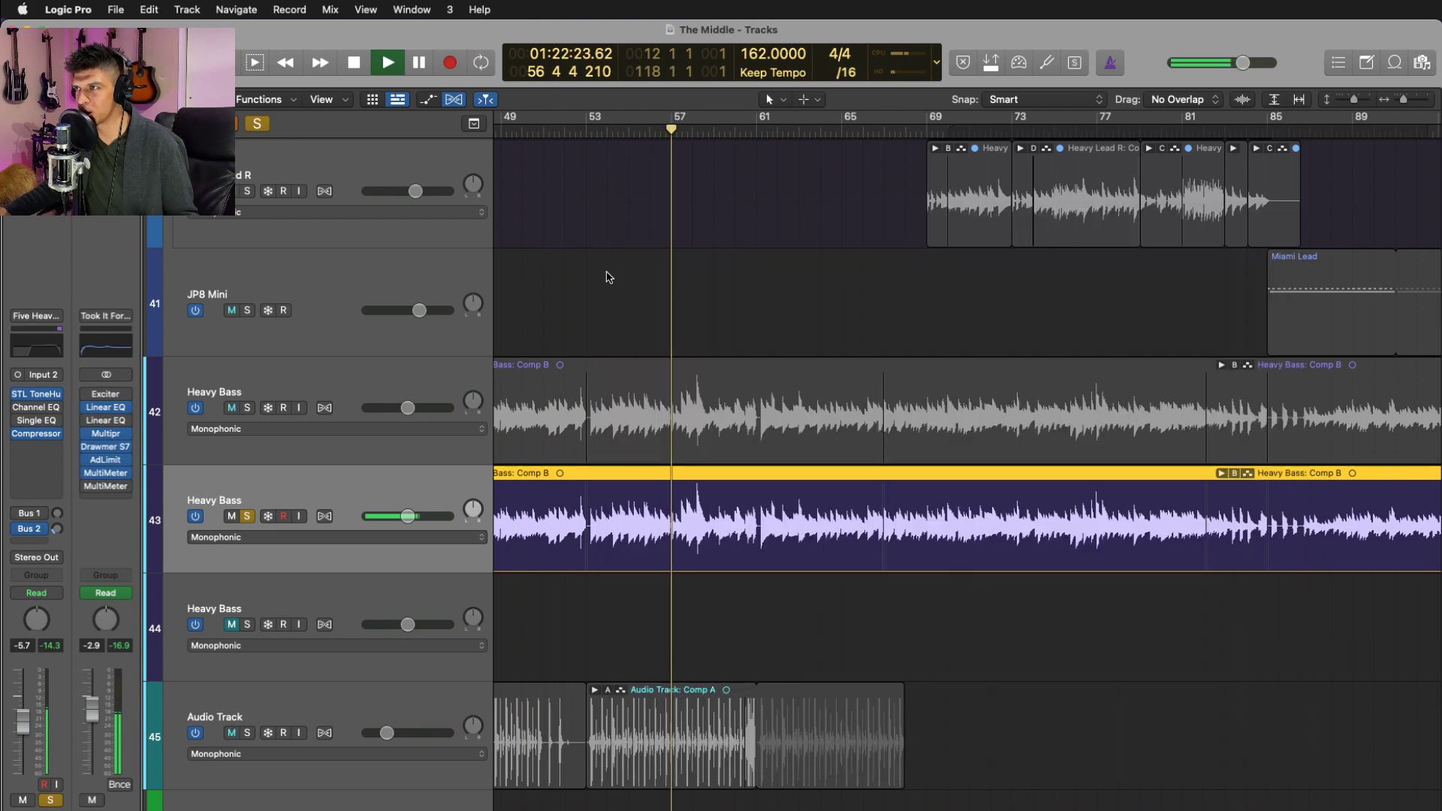
- Compare Heavy Bass track 42 alone against tracks 42 and 43 together using solo, and stop playback
click(247, 408)
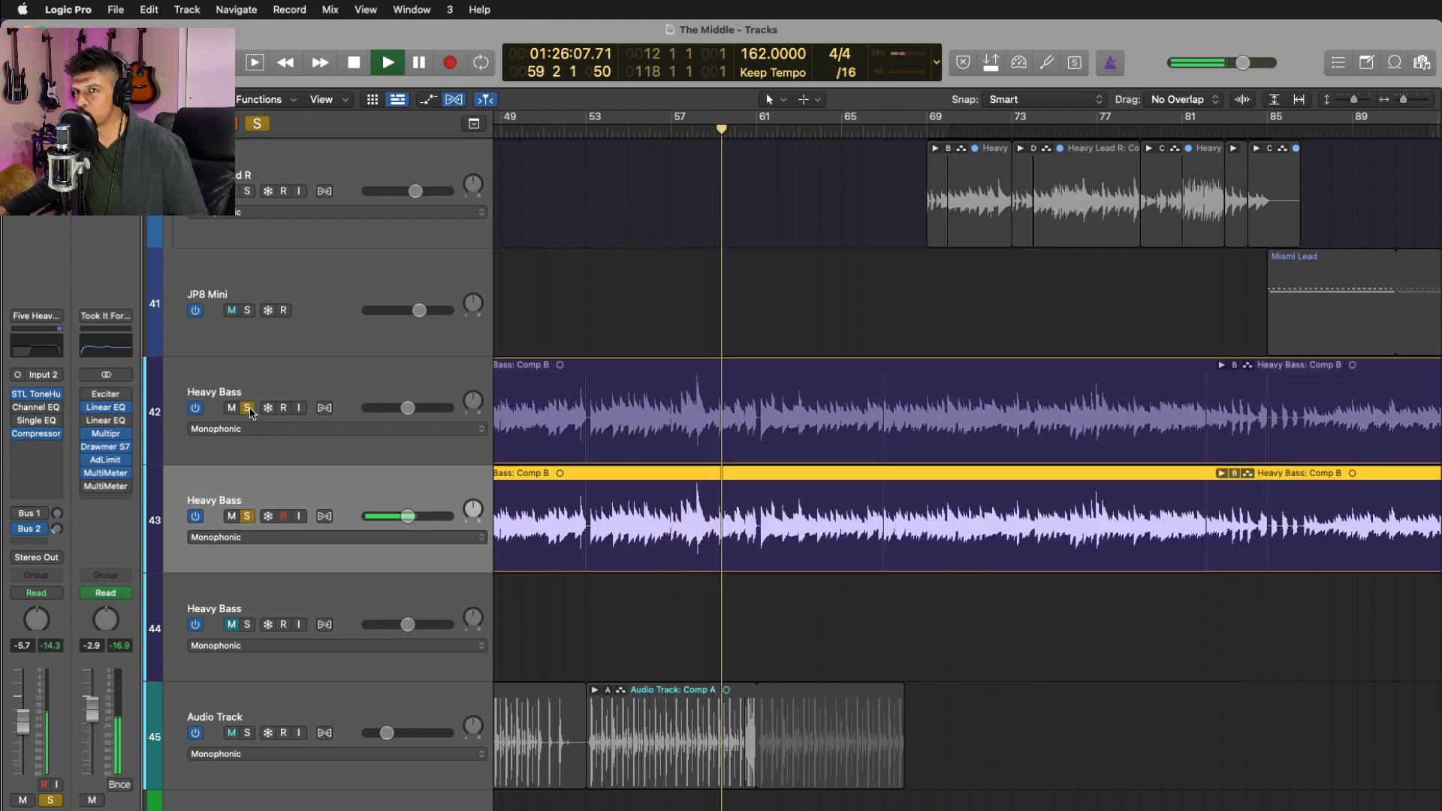
click(325, 388)
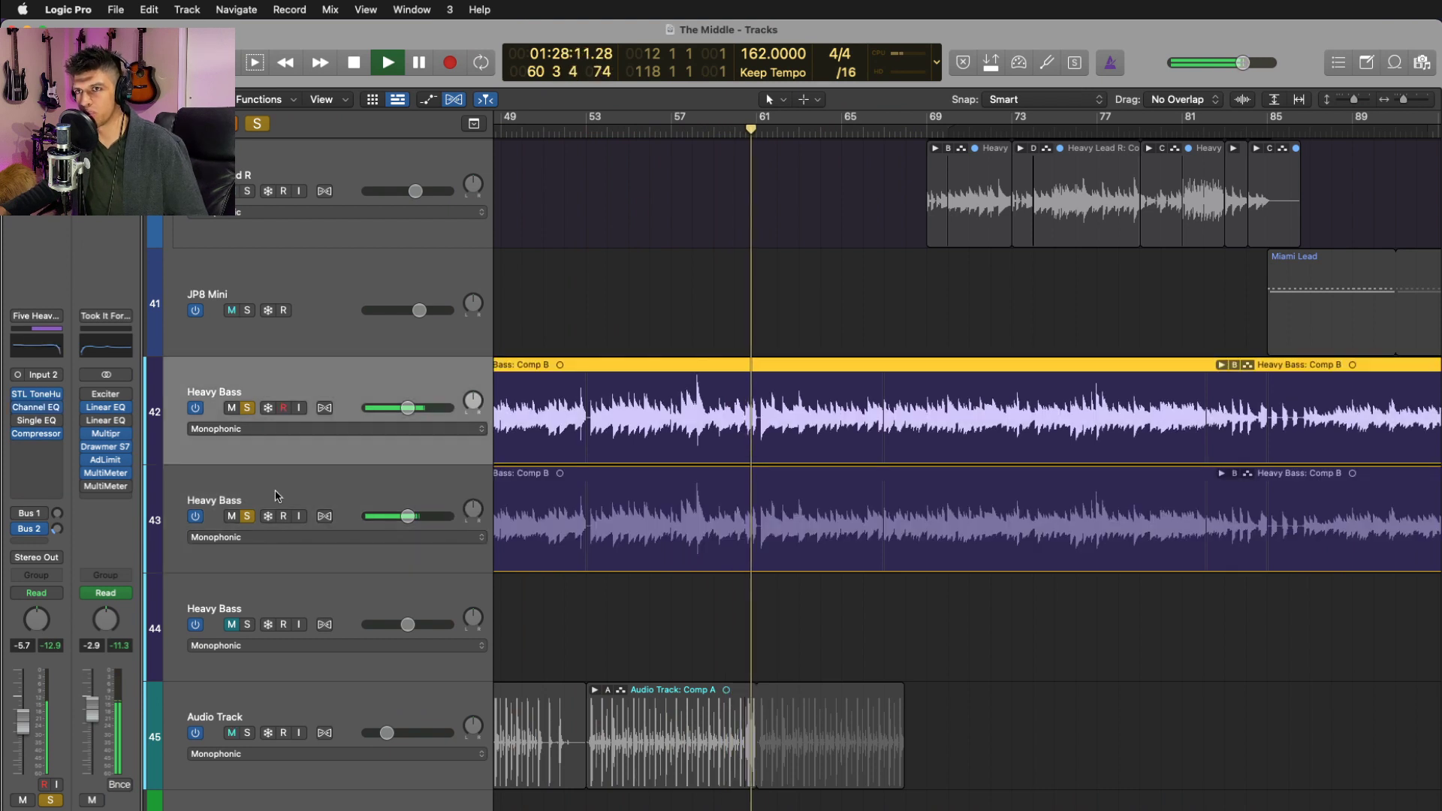
click(247, 516)
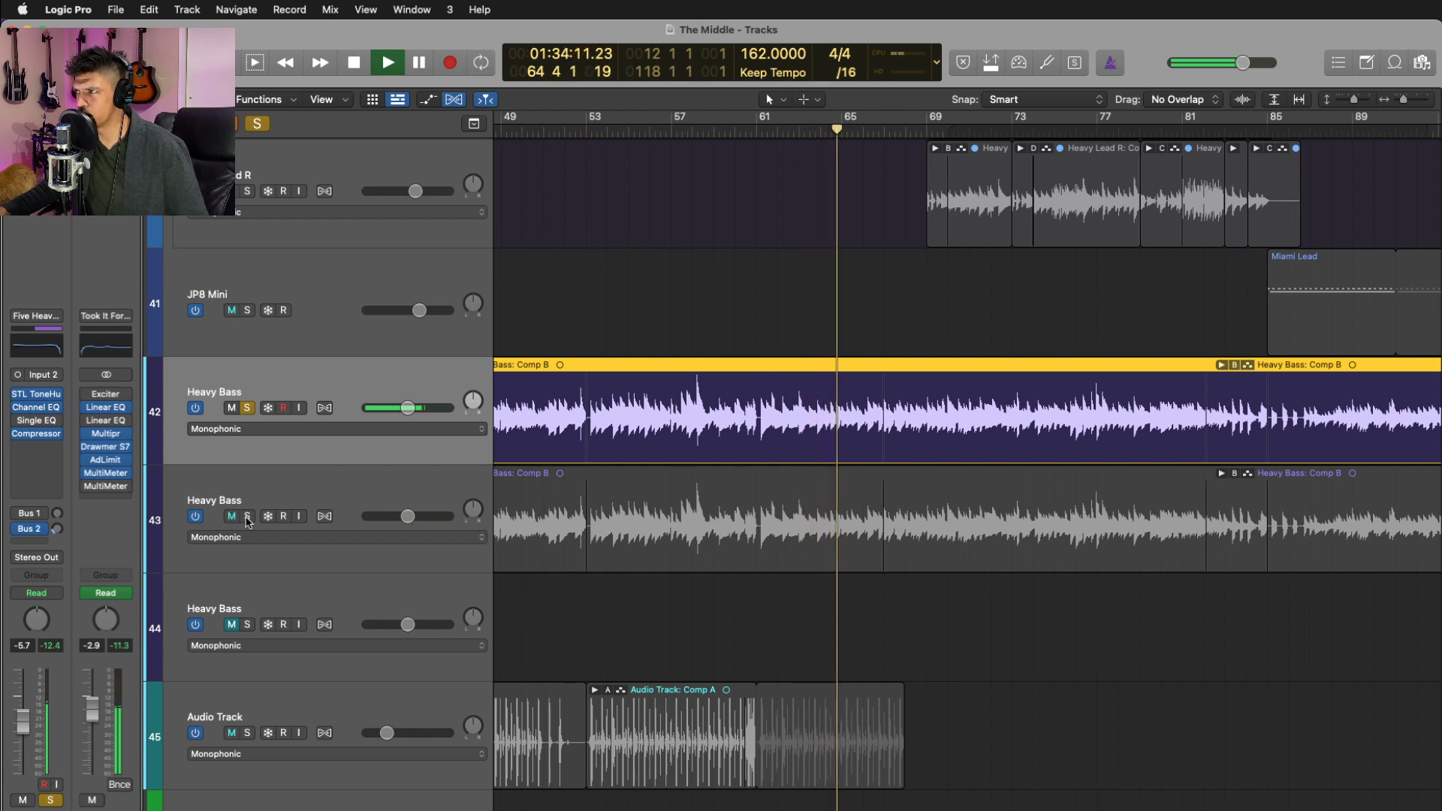
click(247, 516)
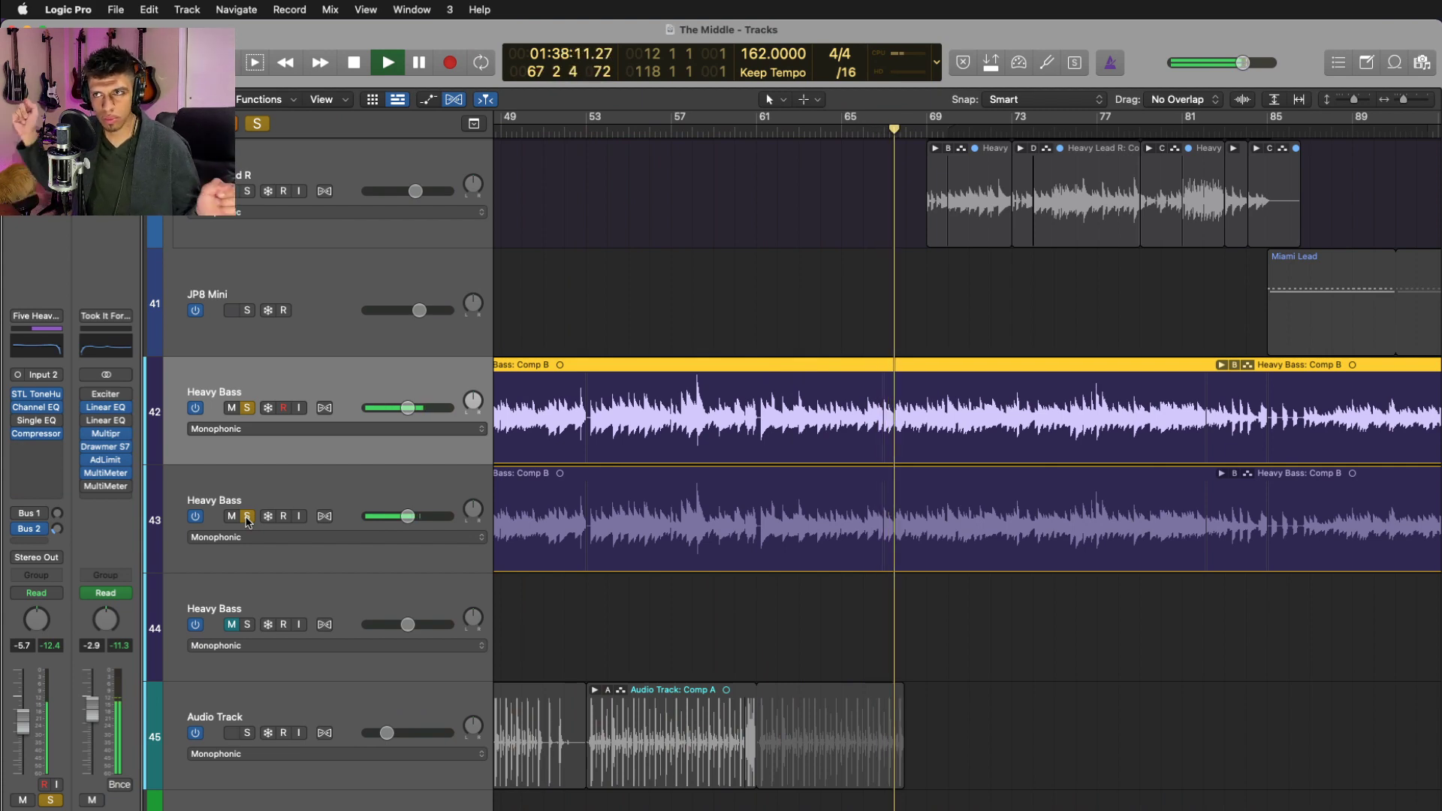
click(247, 518)
key(space)
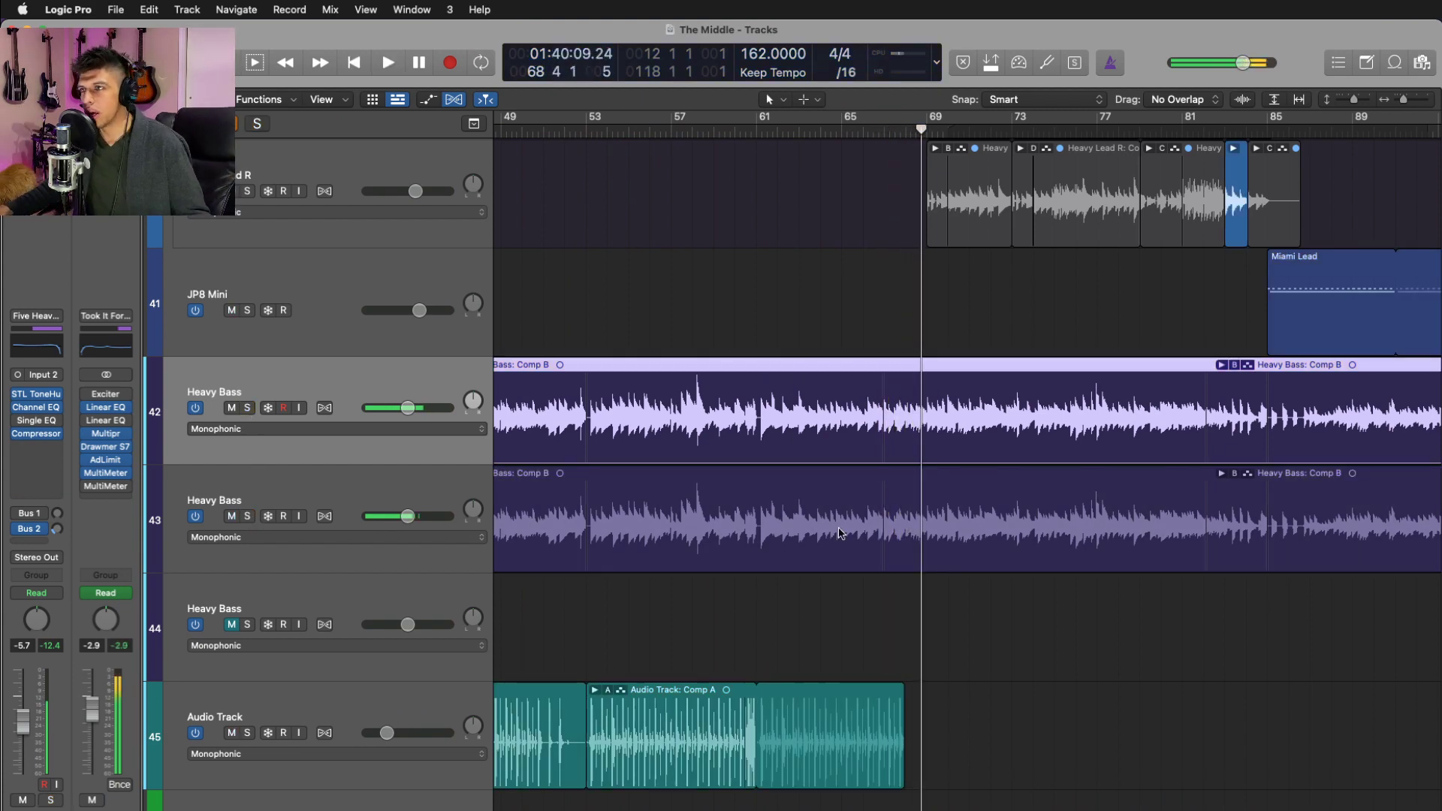
- Select the (Mapped Instr.) drum track 47 and look through the mixer's channel strips
ctrl+alt+click(978, 559)
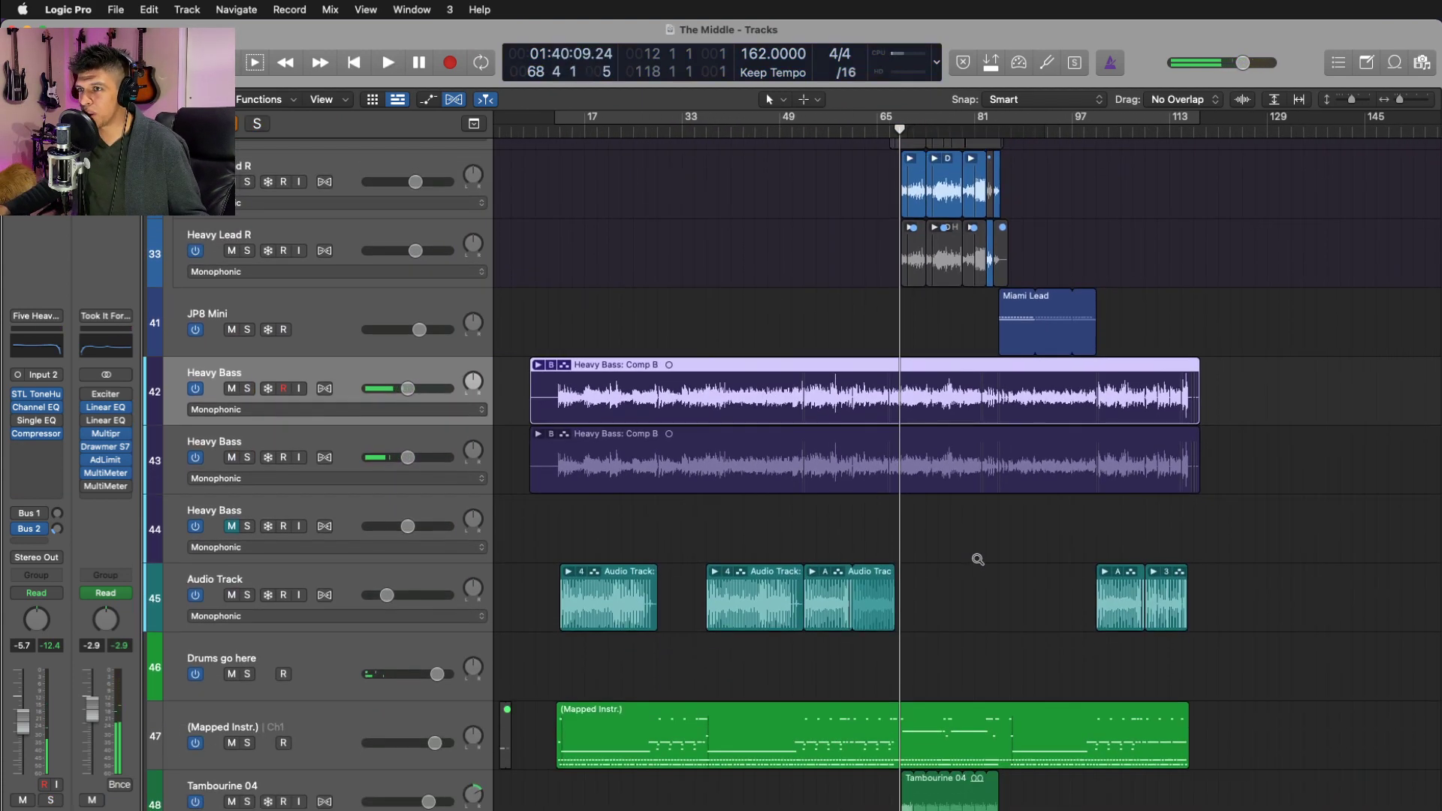
scroll(977, 560, down, 5)
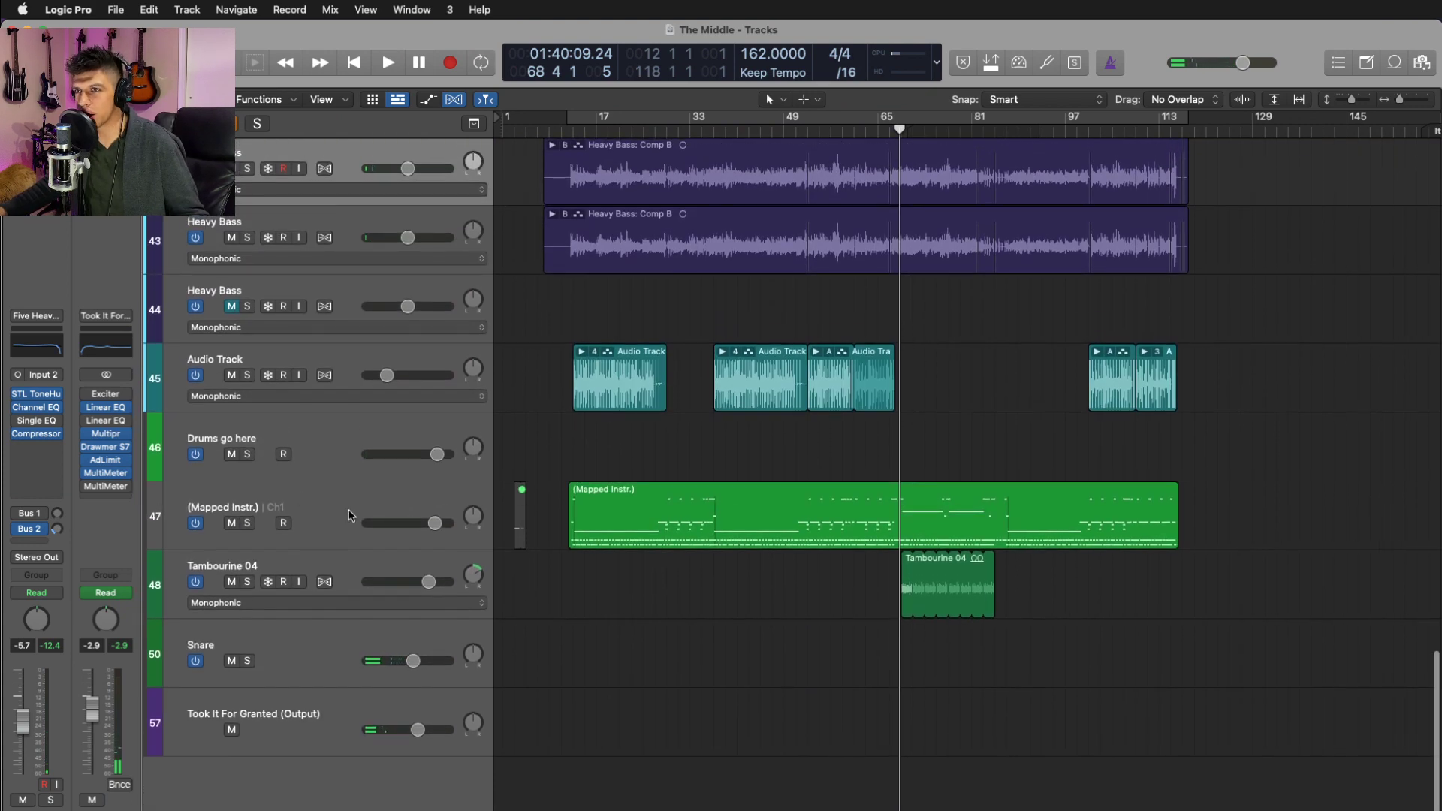
click(349, 516)
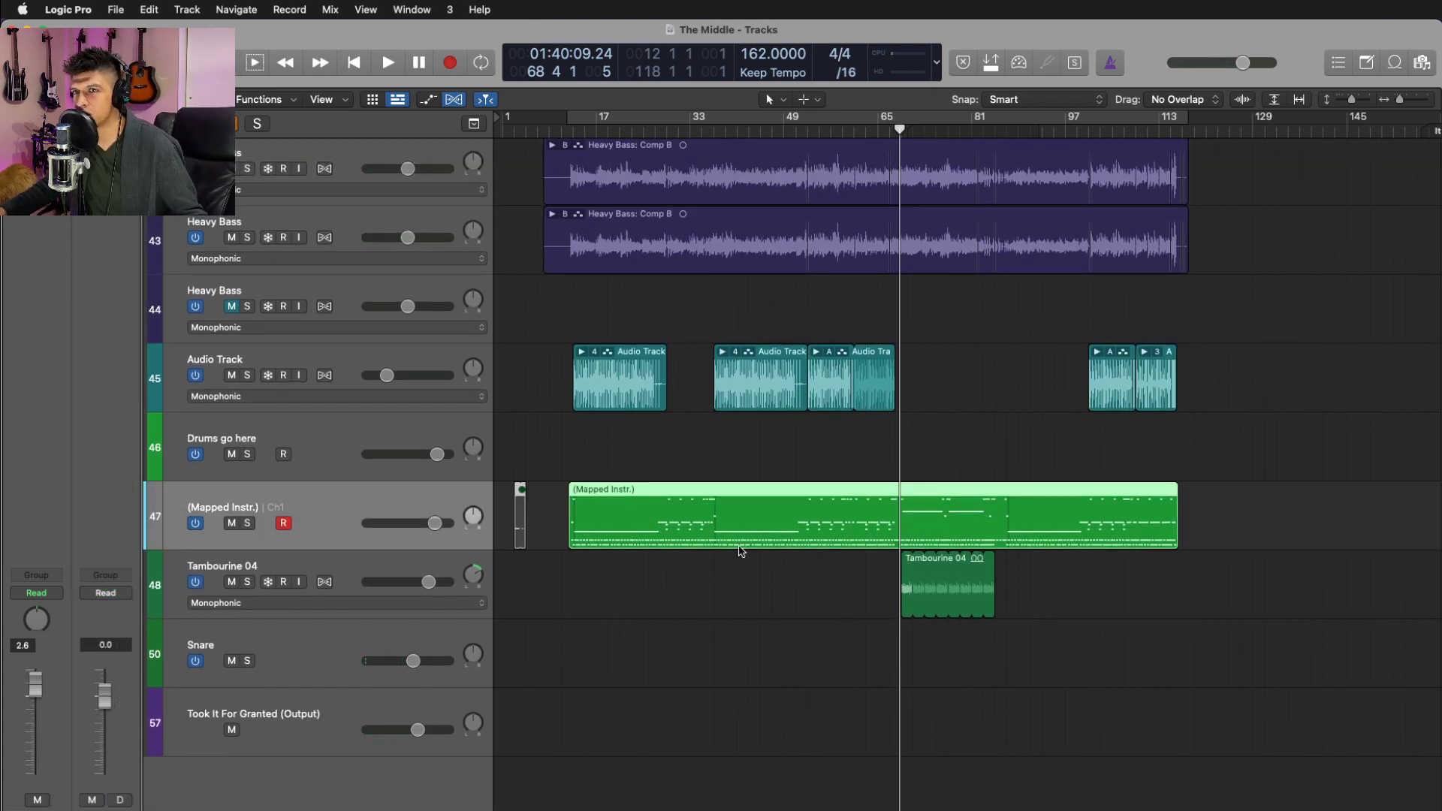
key(x)
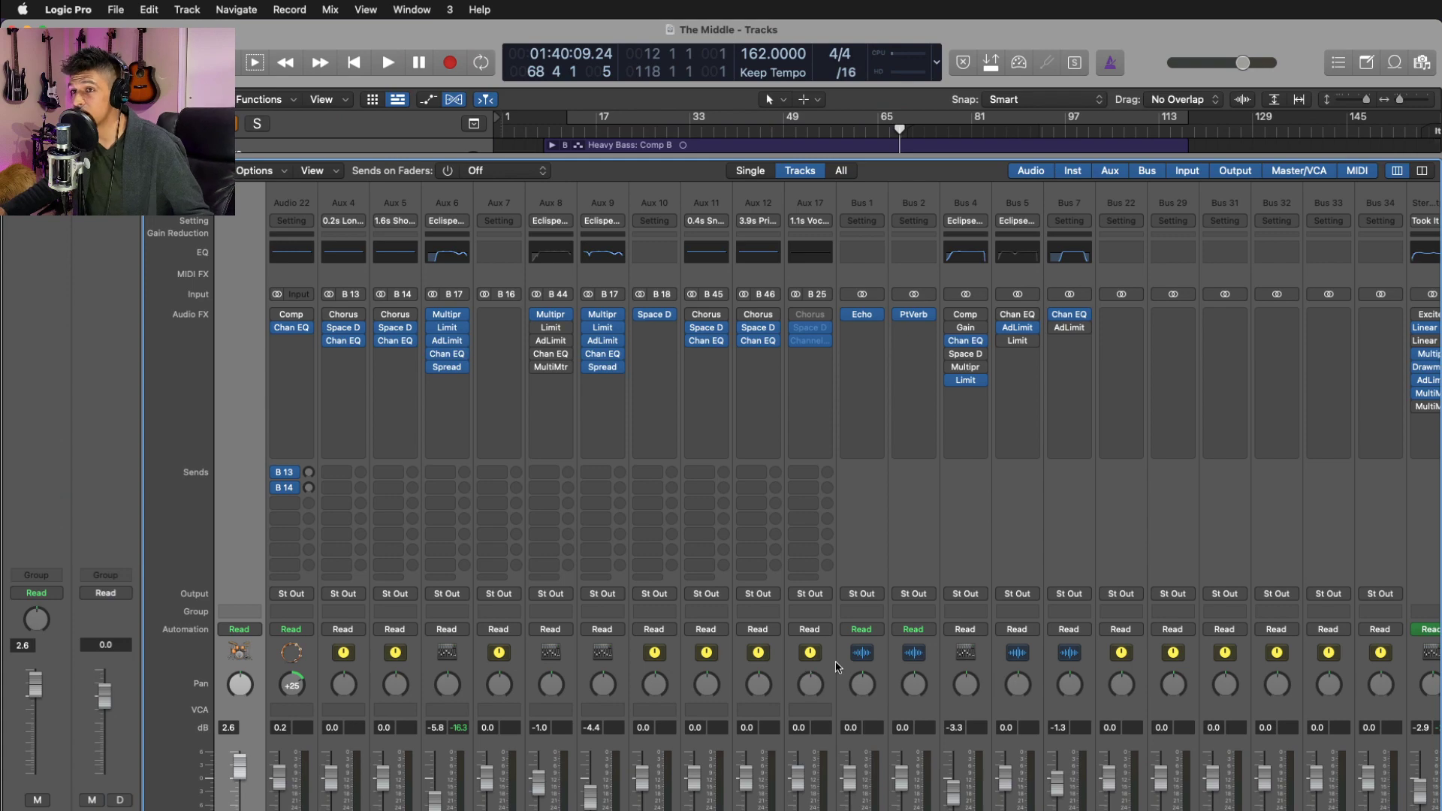
scroll(835, 661, down, 4)
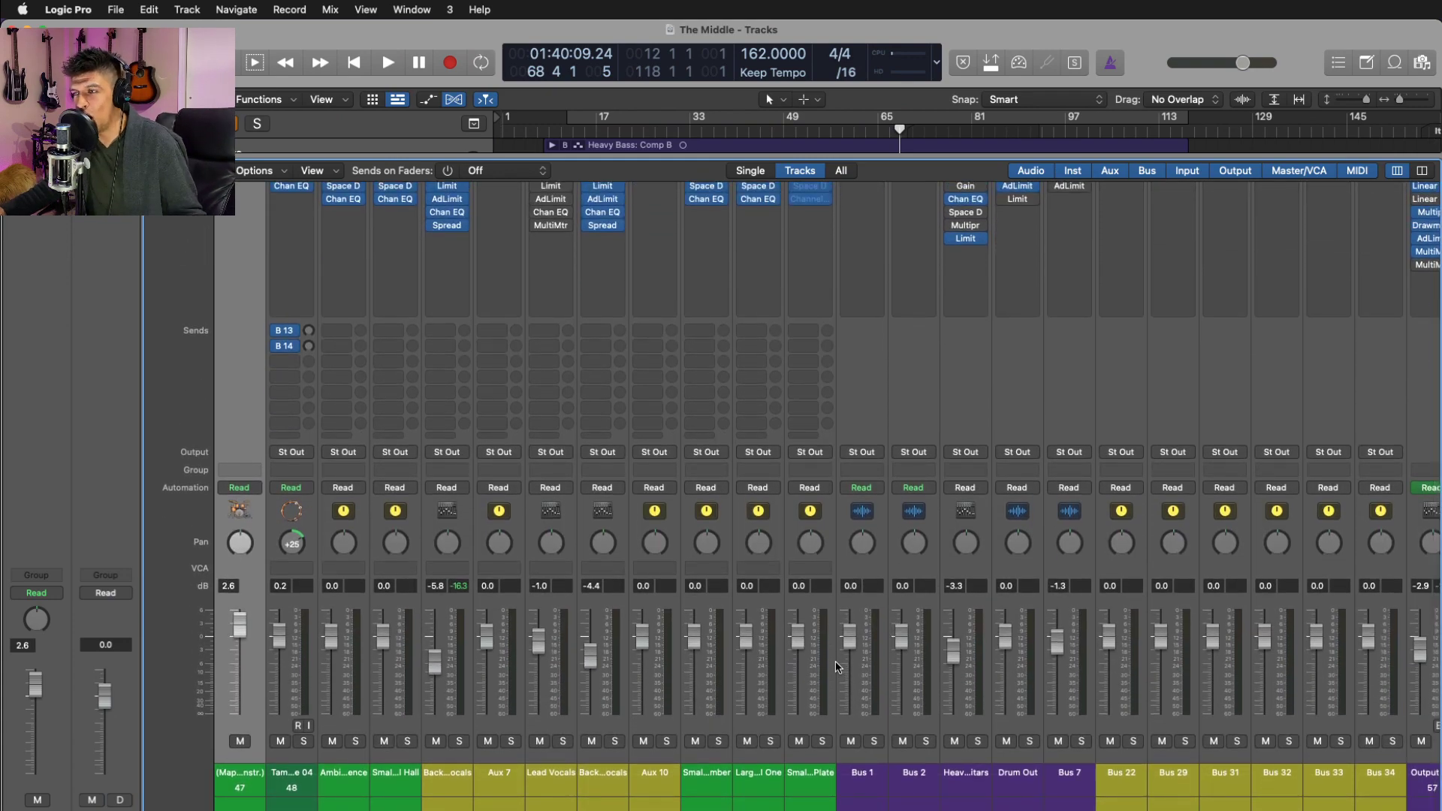
scroll(835, 660, right, 8)
scroll(835, 661, left, 15)
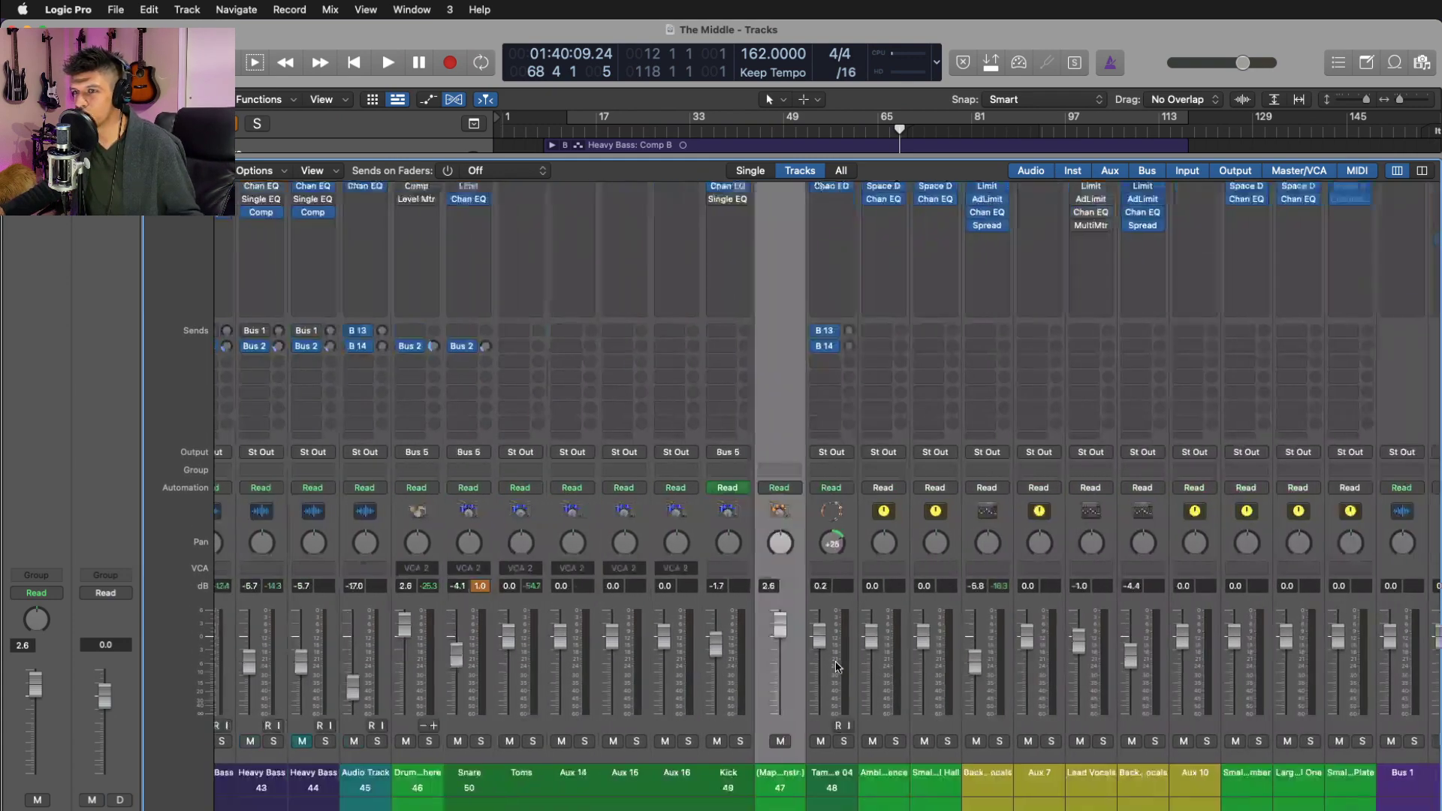
scroll(835, 662, left, 10)
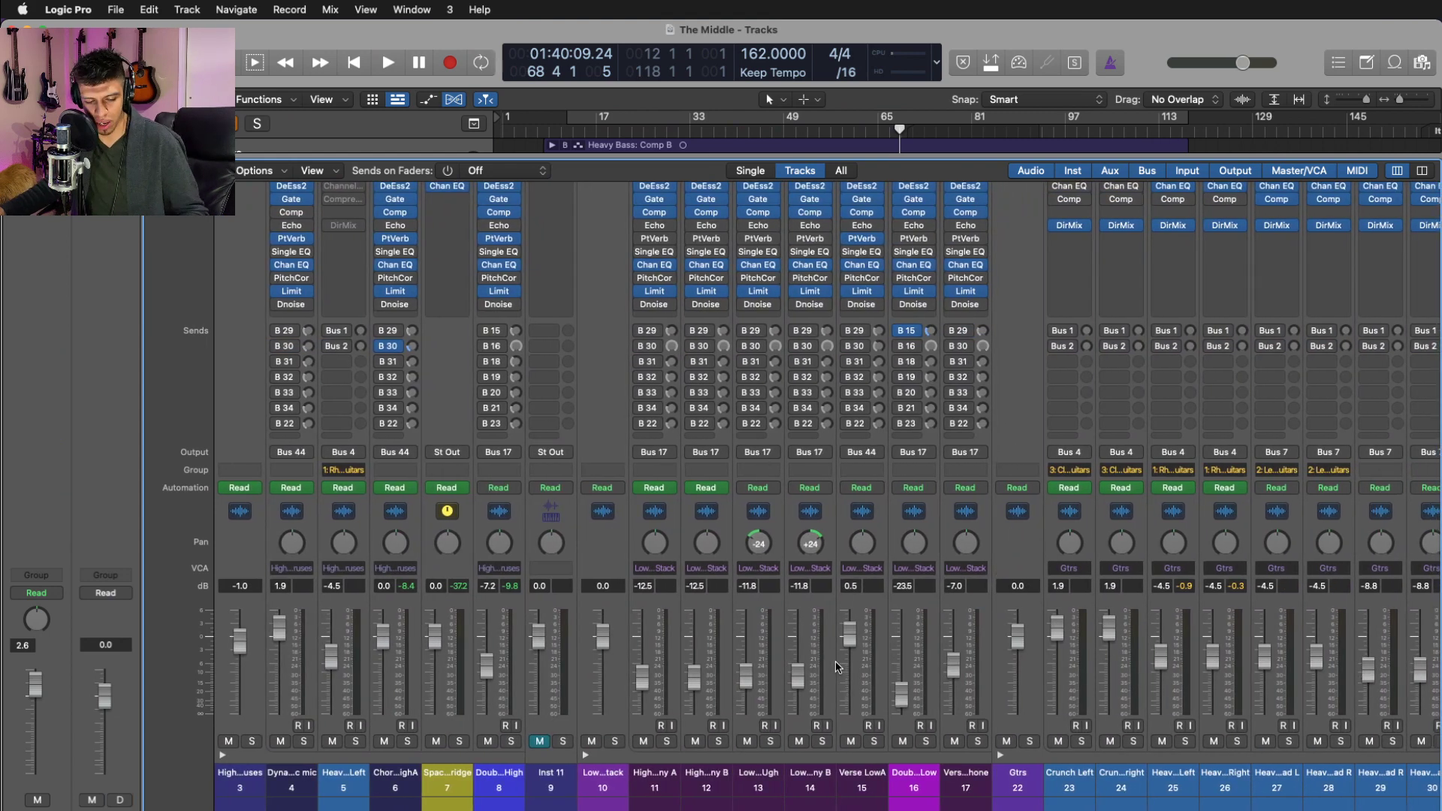
key(x)
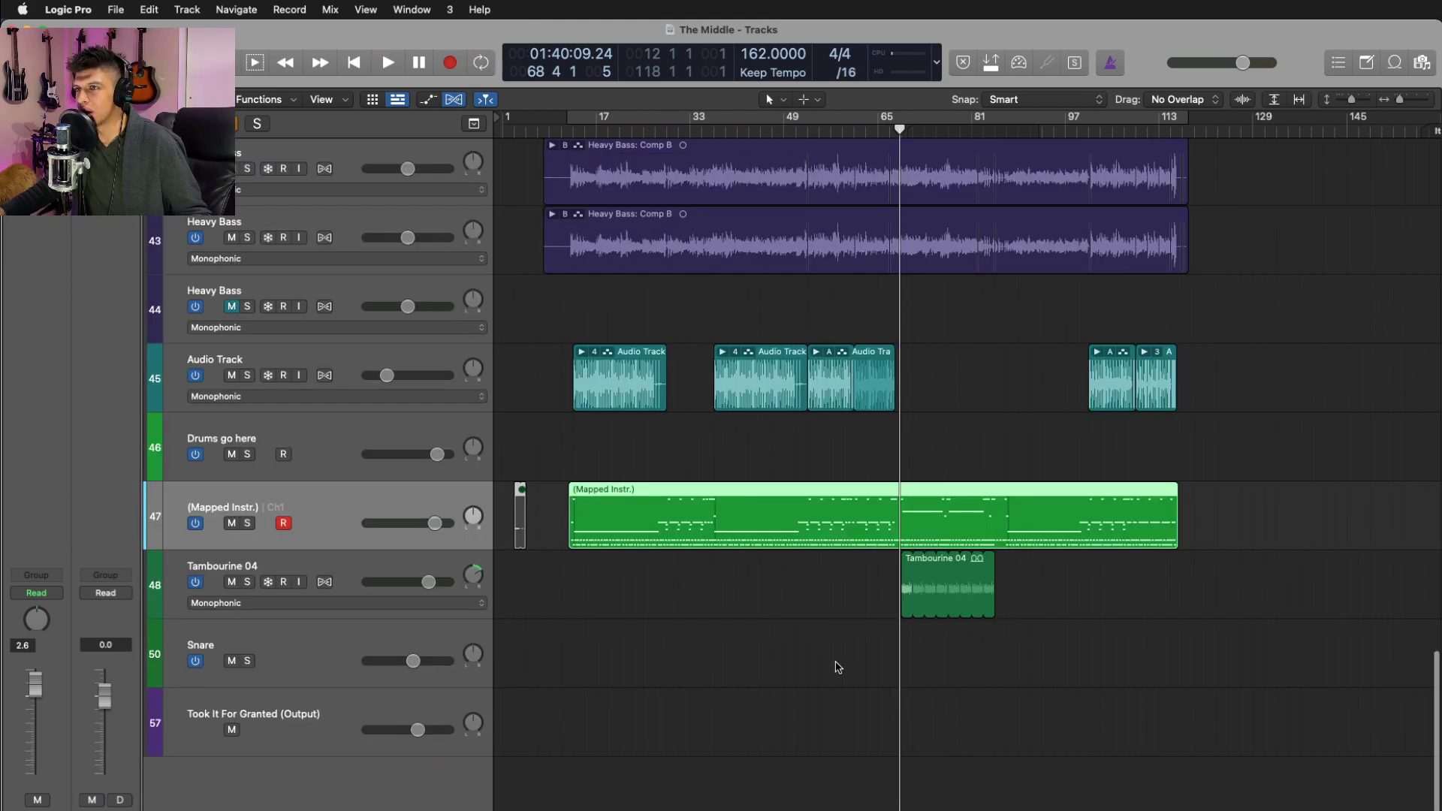
- Play the full mix with the drums from bar 12
click(585, 127)
ctrl+alt+click(773, 409)
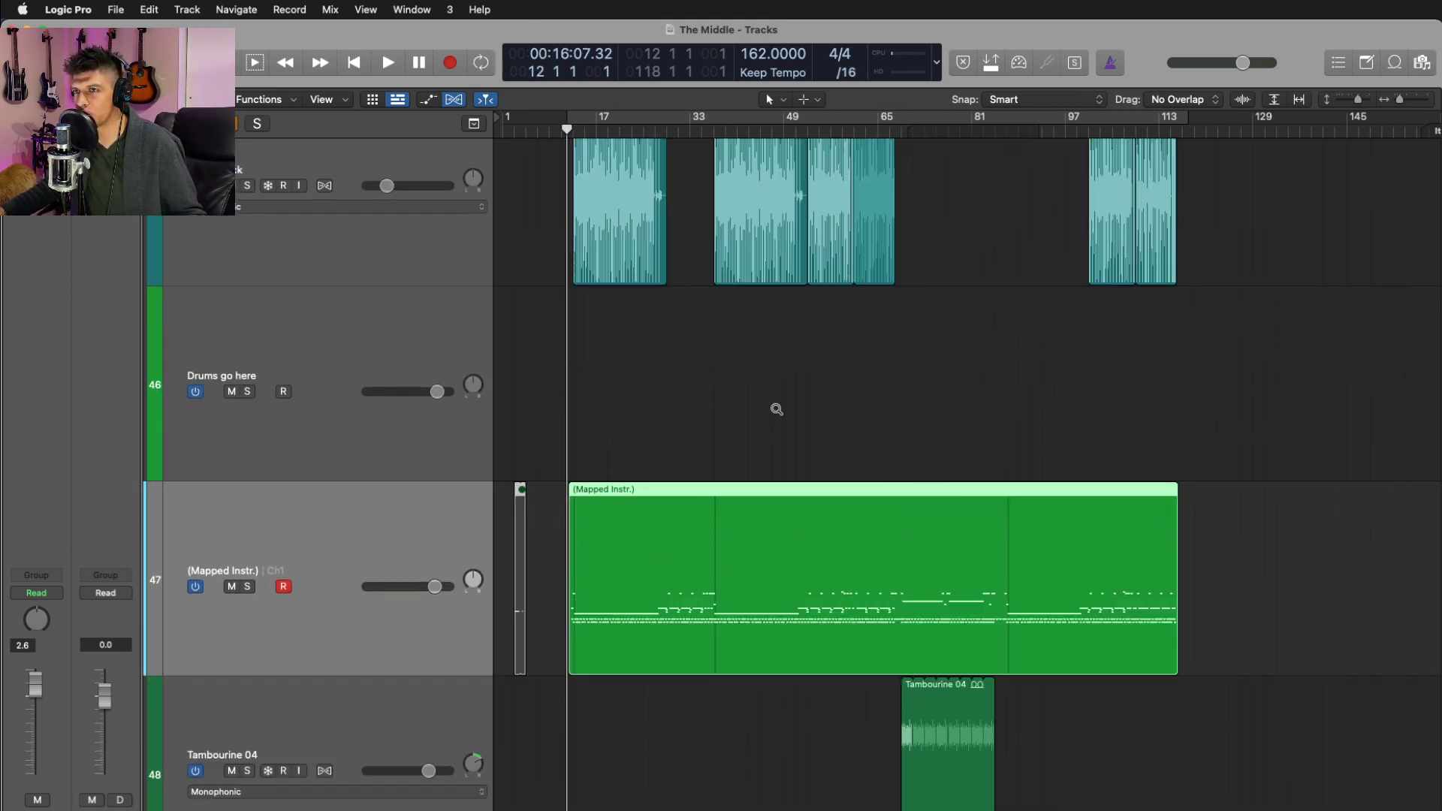
ctrl+alt+click(781, 410)
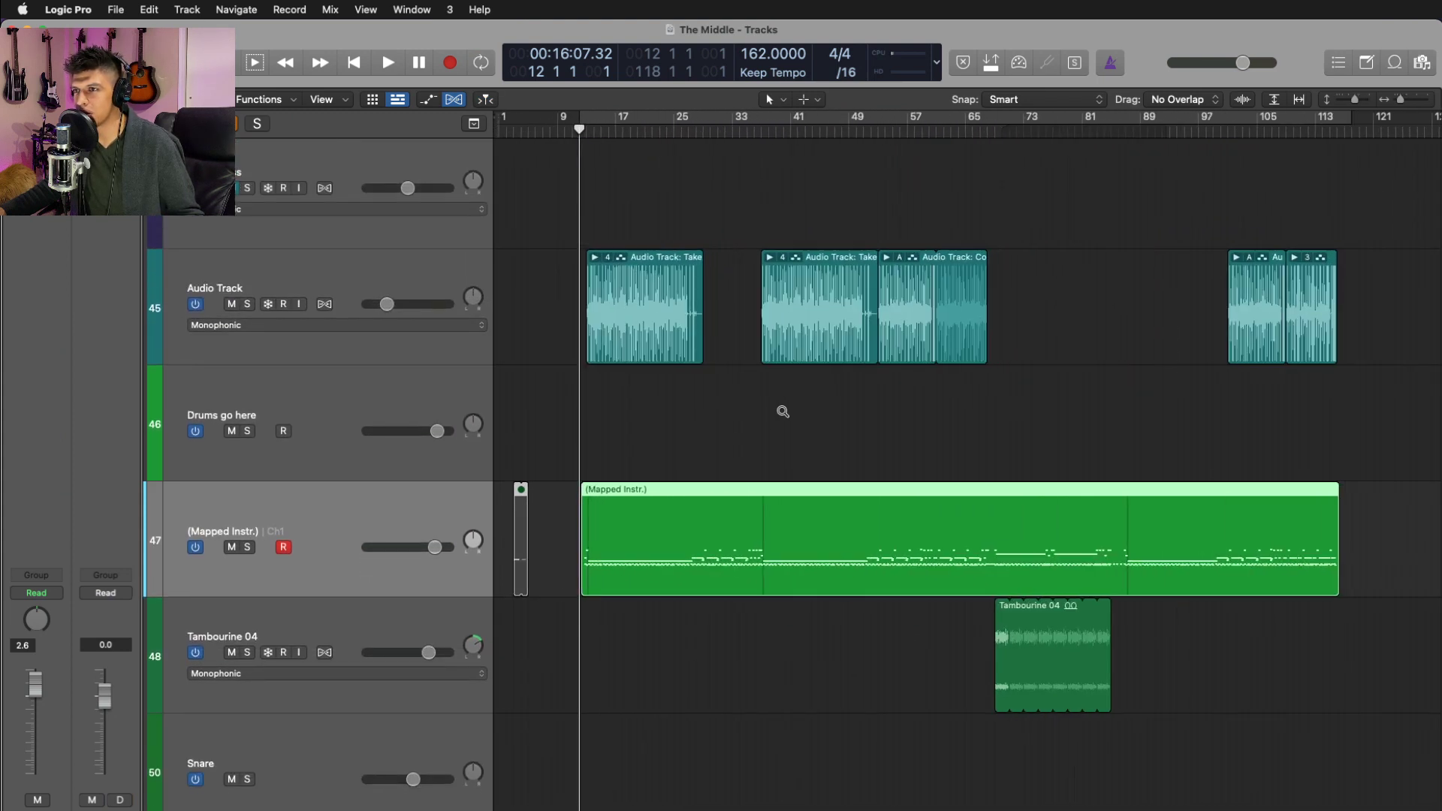
key(space)
key(space)
ctrl+alt+click(702, 691)
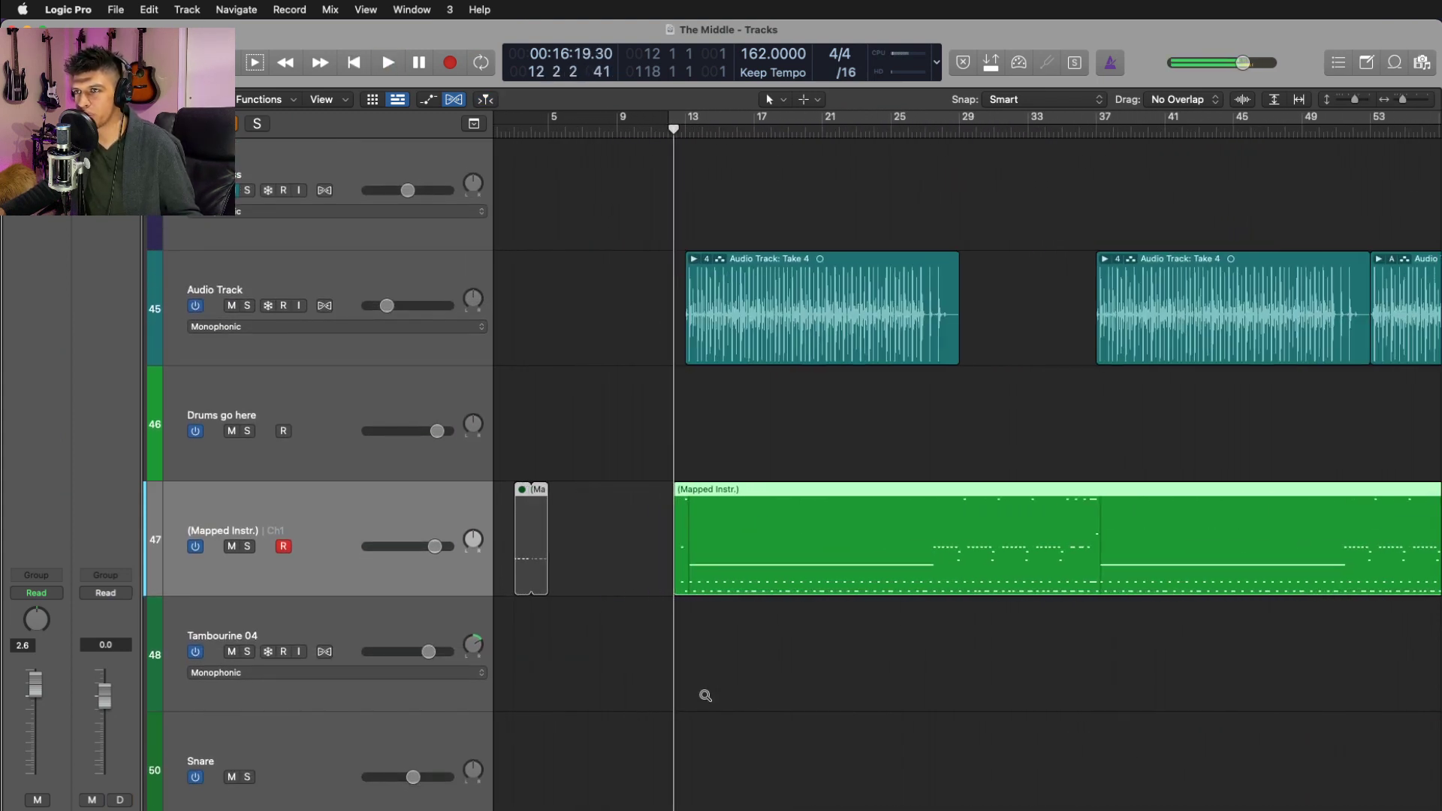
key(space)
ctrl+alt+click(829, 608)
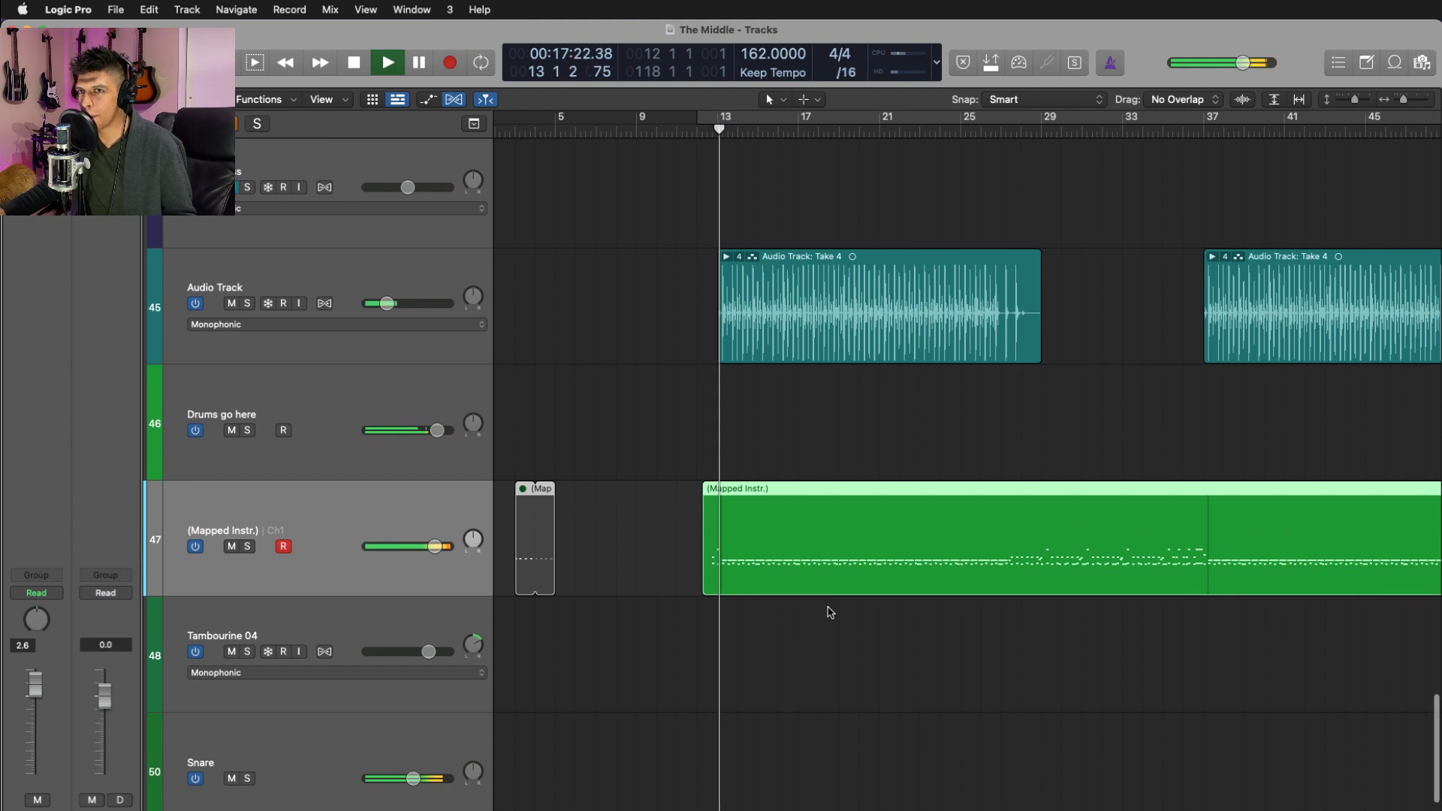
- Select the Snare track, stop playback, and switch solo on and off for its Bus 5 drum output
scroll(758, 647, down, 3)
scroll(759, 647, down, 2)
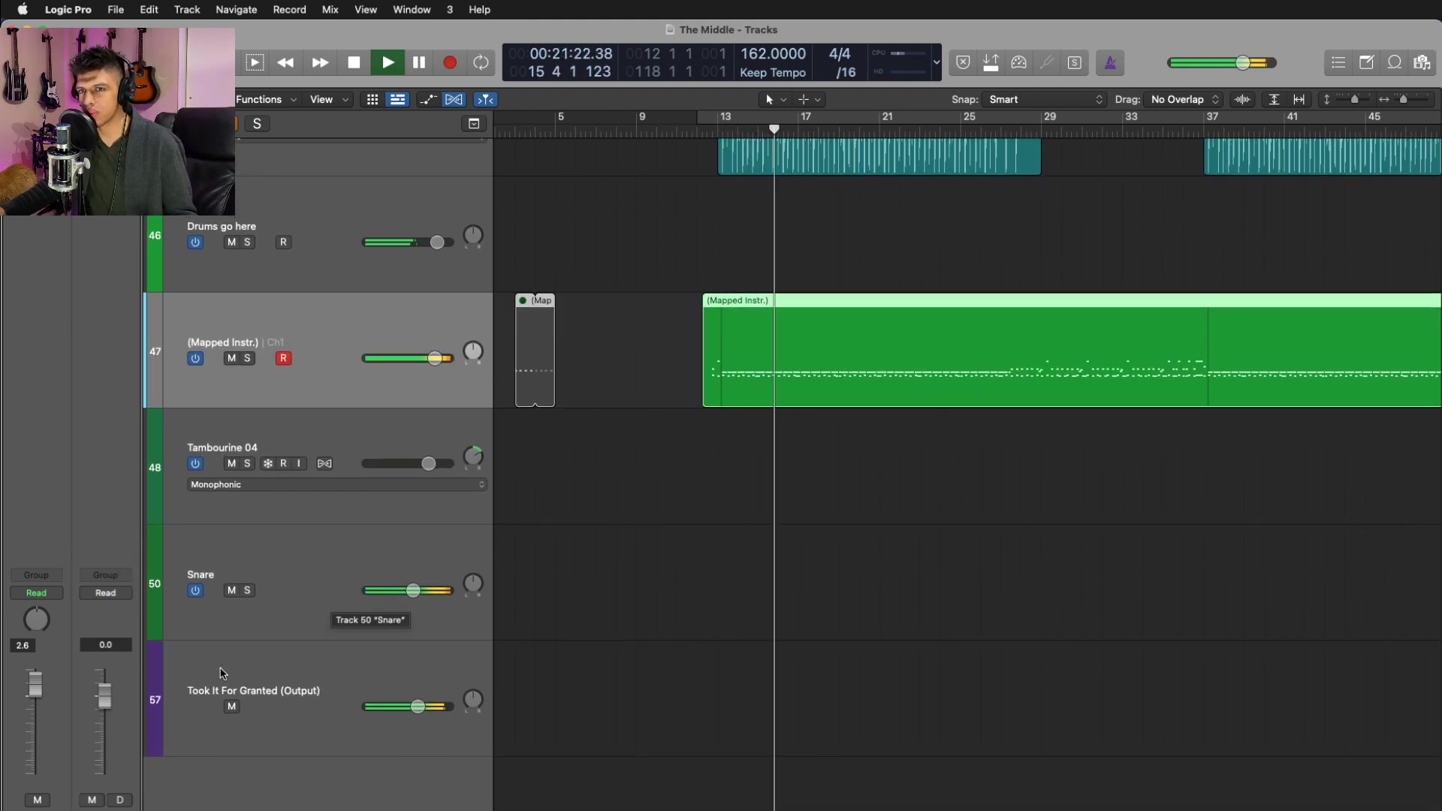
click(327, 437)
click(332, 568)
key(space)
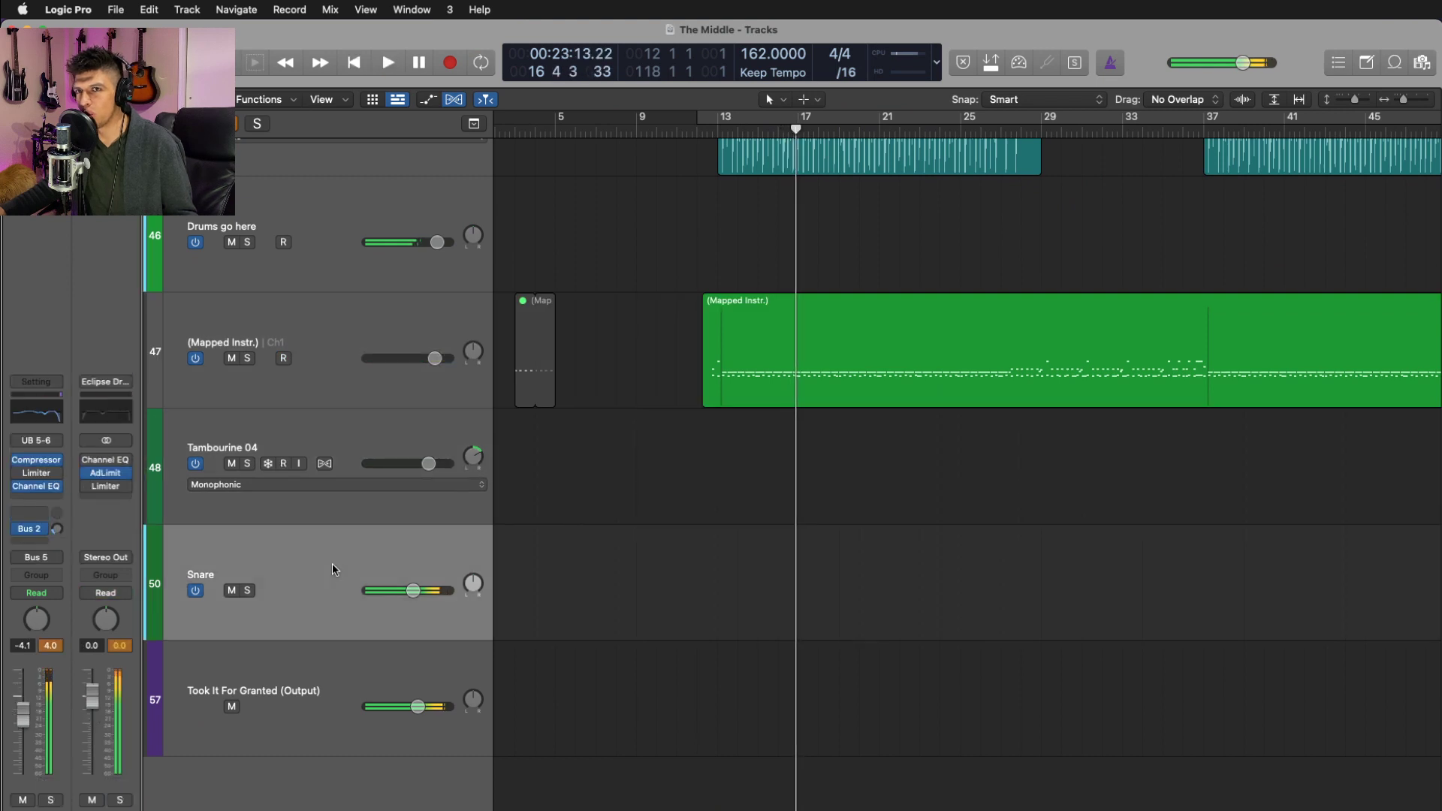
click(121, 800)
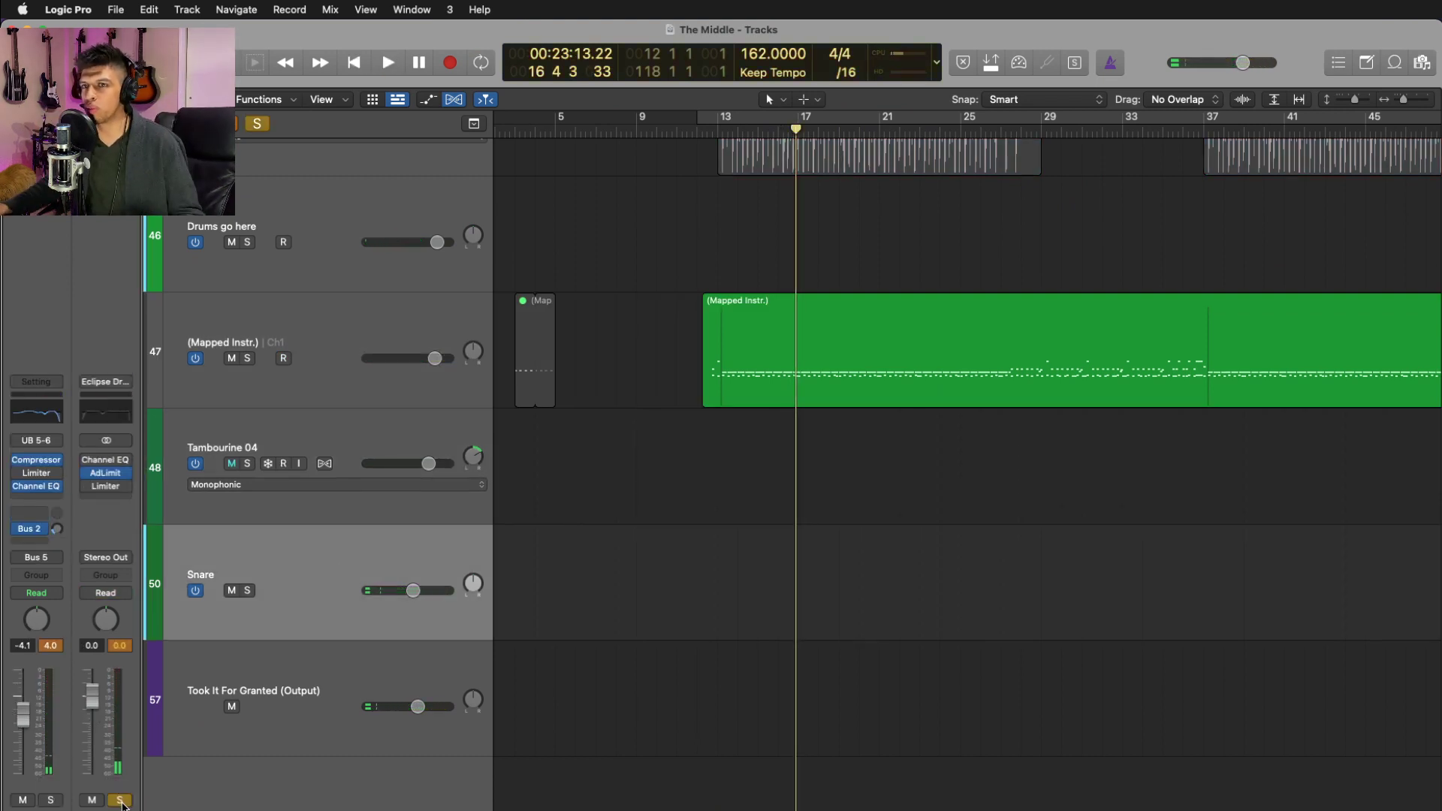
click(121, 800)
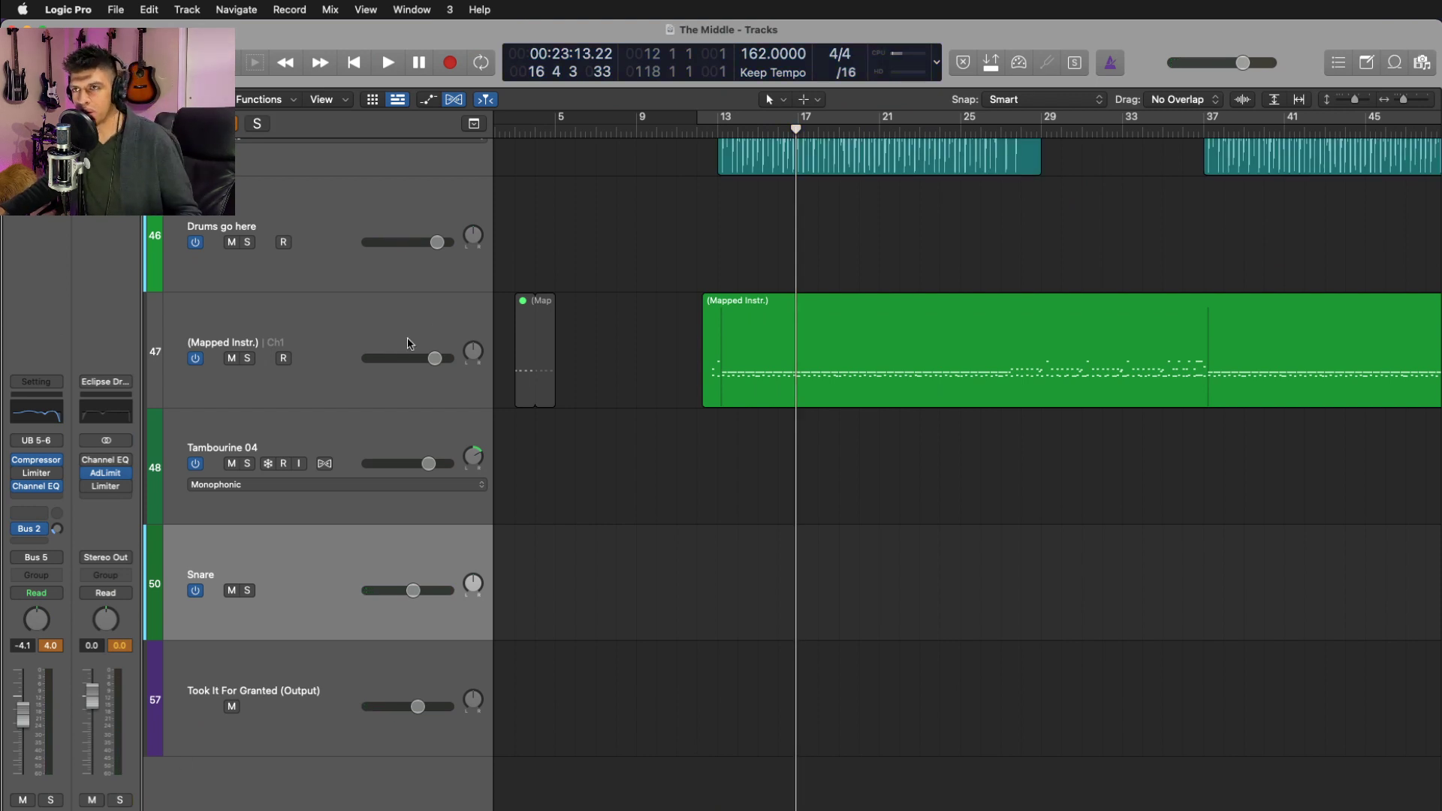
- Open the main (Mapped Instr.) drum region in the Piano Roll and place the playhead at bar 12, beat 4
click(339, 332)
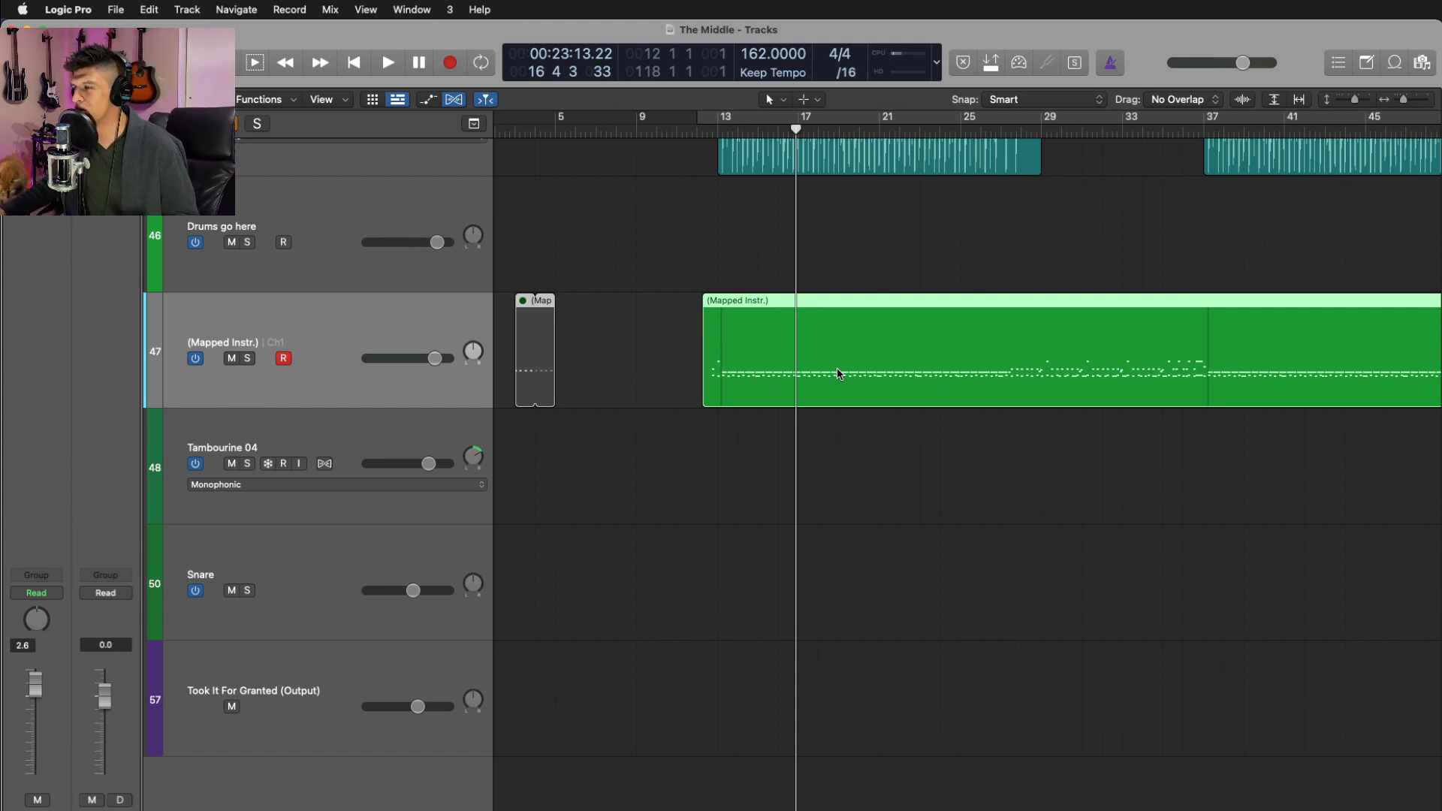
key(p)
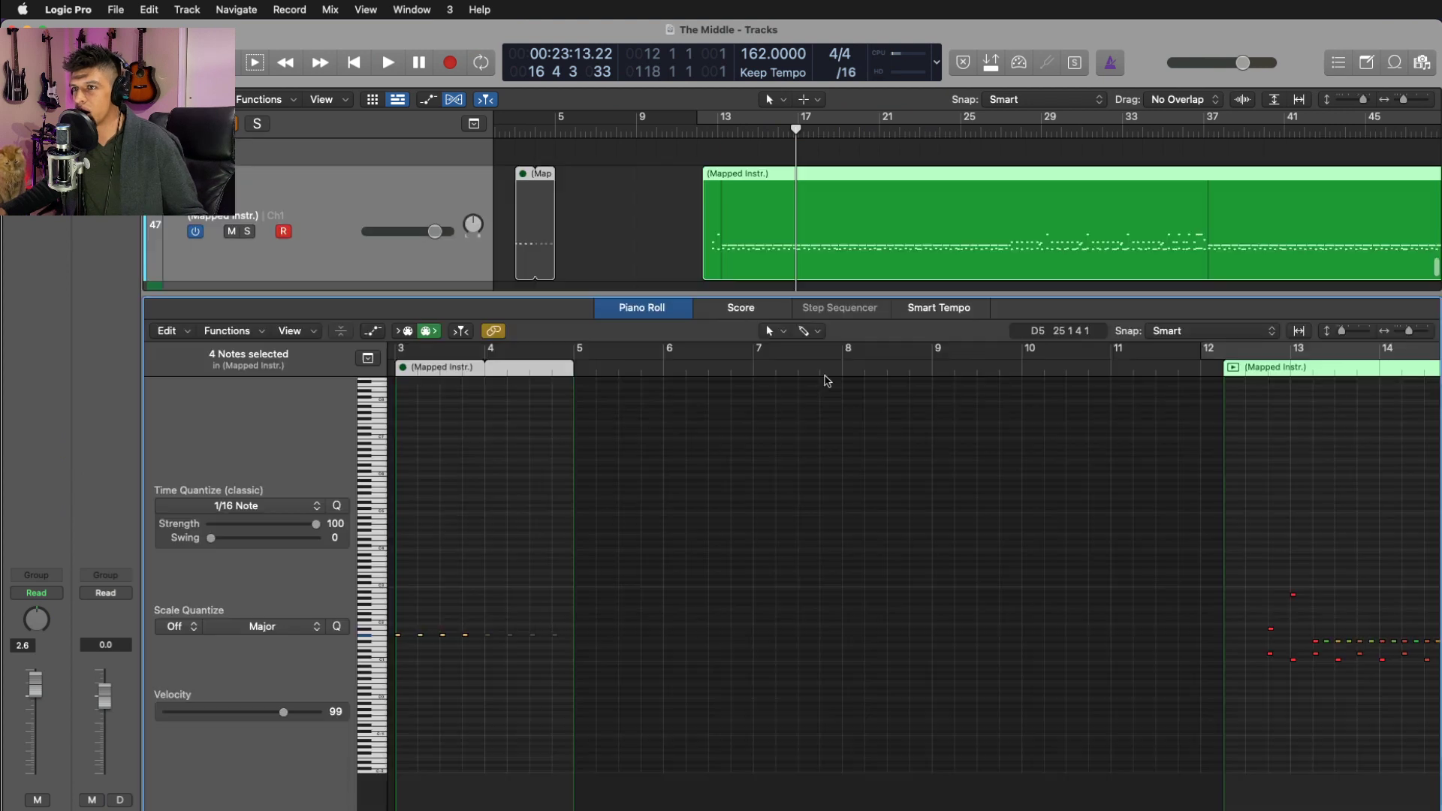
click(715, 242)
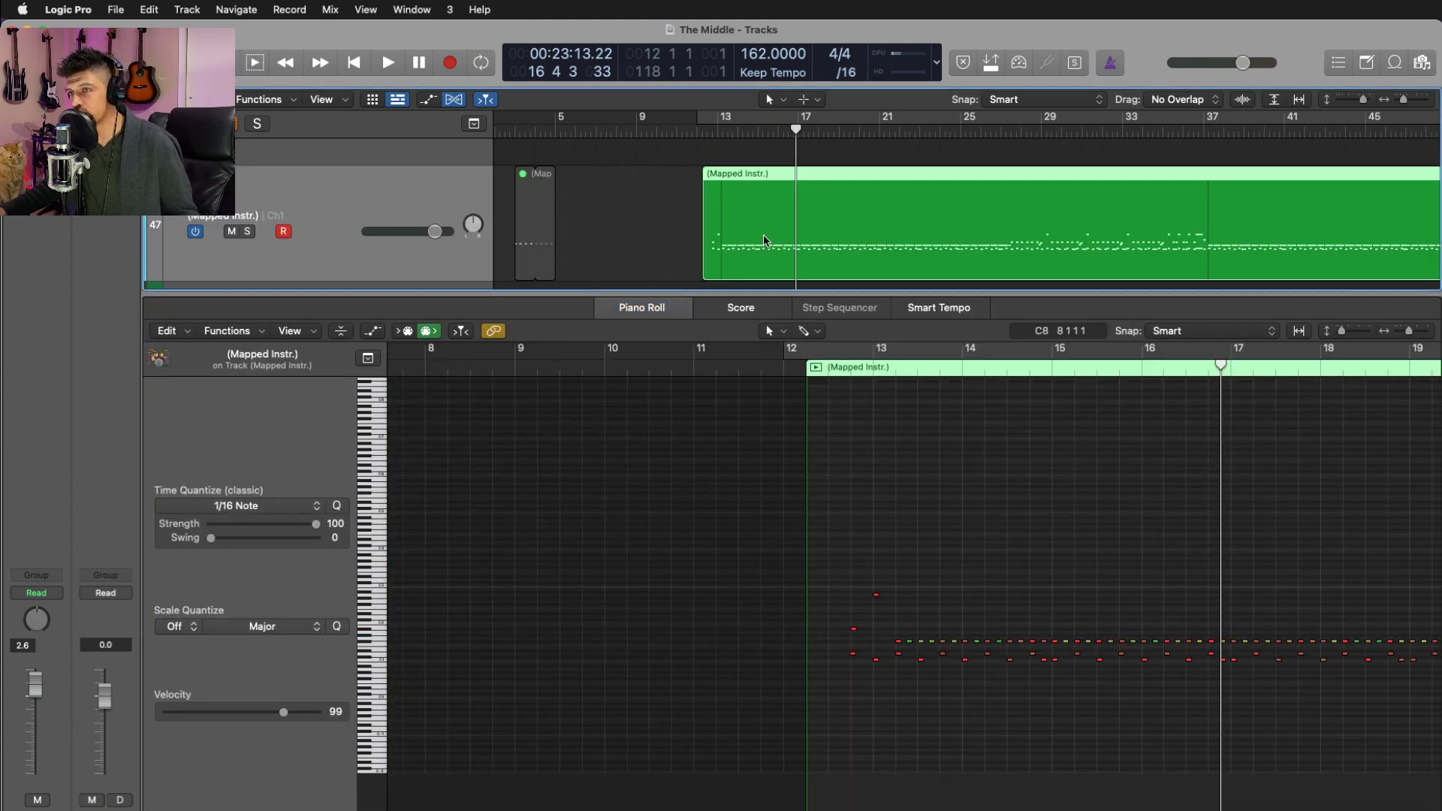
click(849, 373)
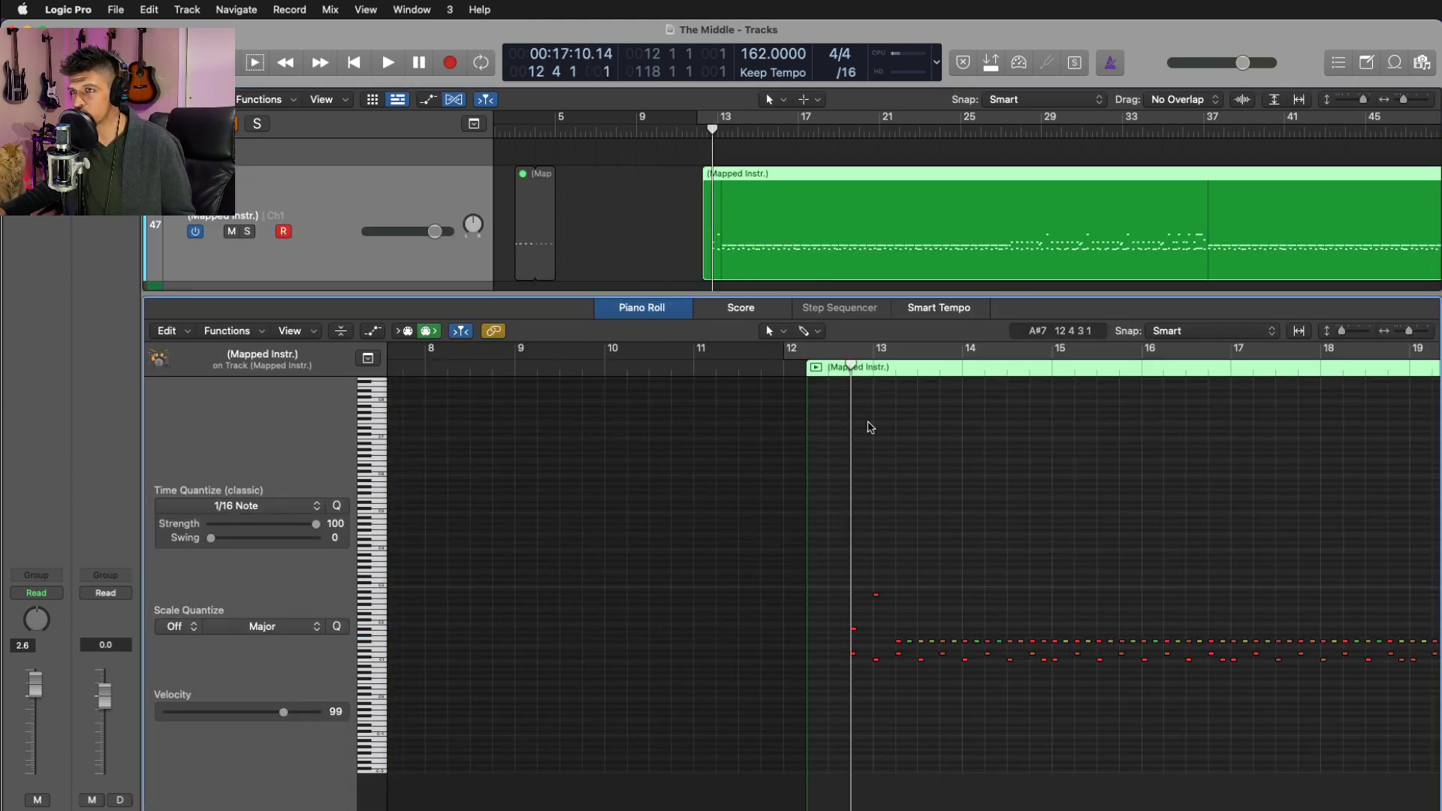
- Play the drum part from bar 12, beat 4 with its notes magnified, and close the Piano Roll
key(space)
ctrl+alt+click(978, 548)
scroll(981, 548, up, 5)
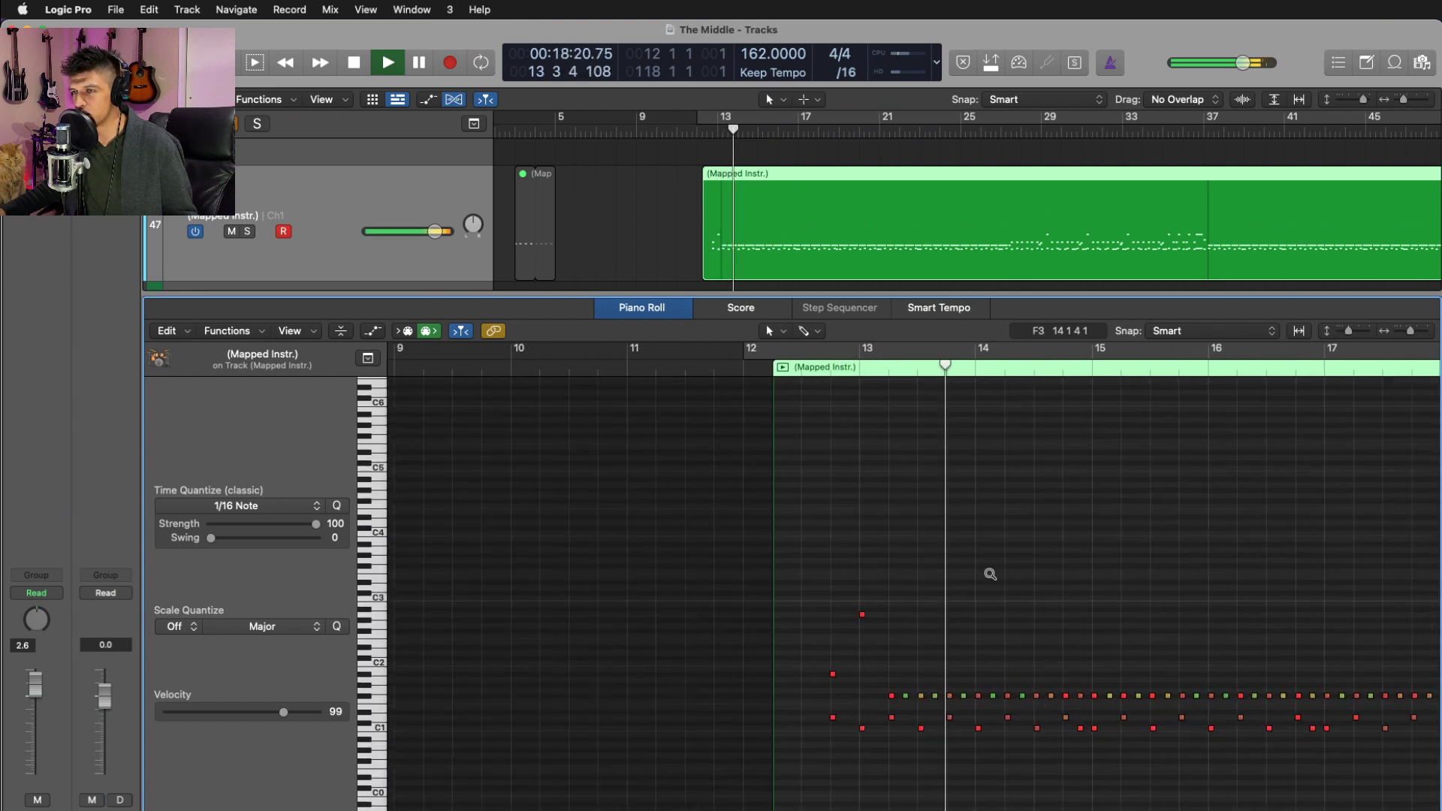
key(p)
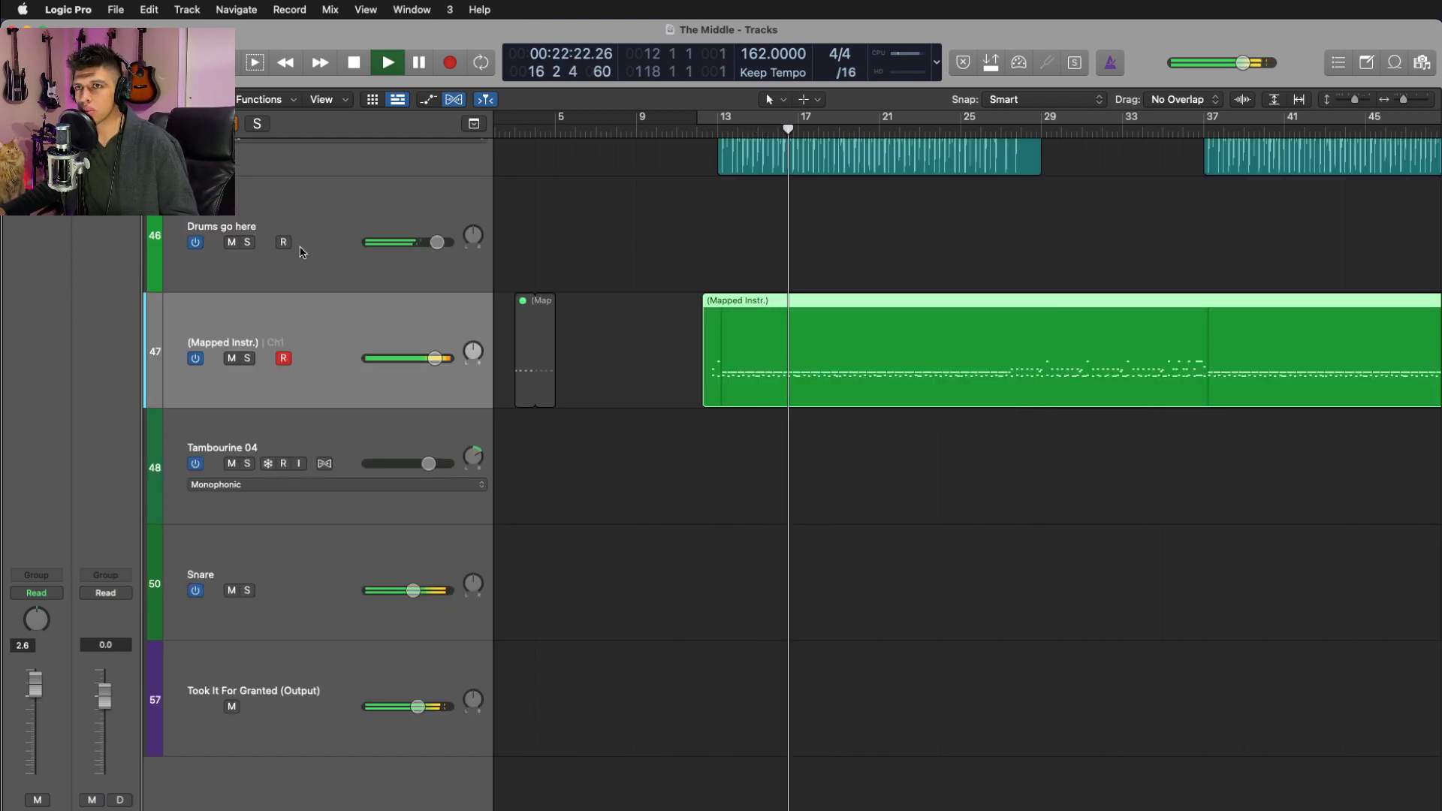
- Select the Drums go here track and reopen the main (Mapped Instr.) region in the Piano Roll with the drums soloed, stopping playback
key(Up)
double_click(809, 362)
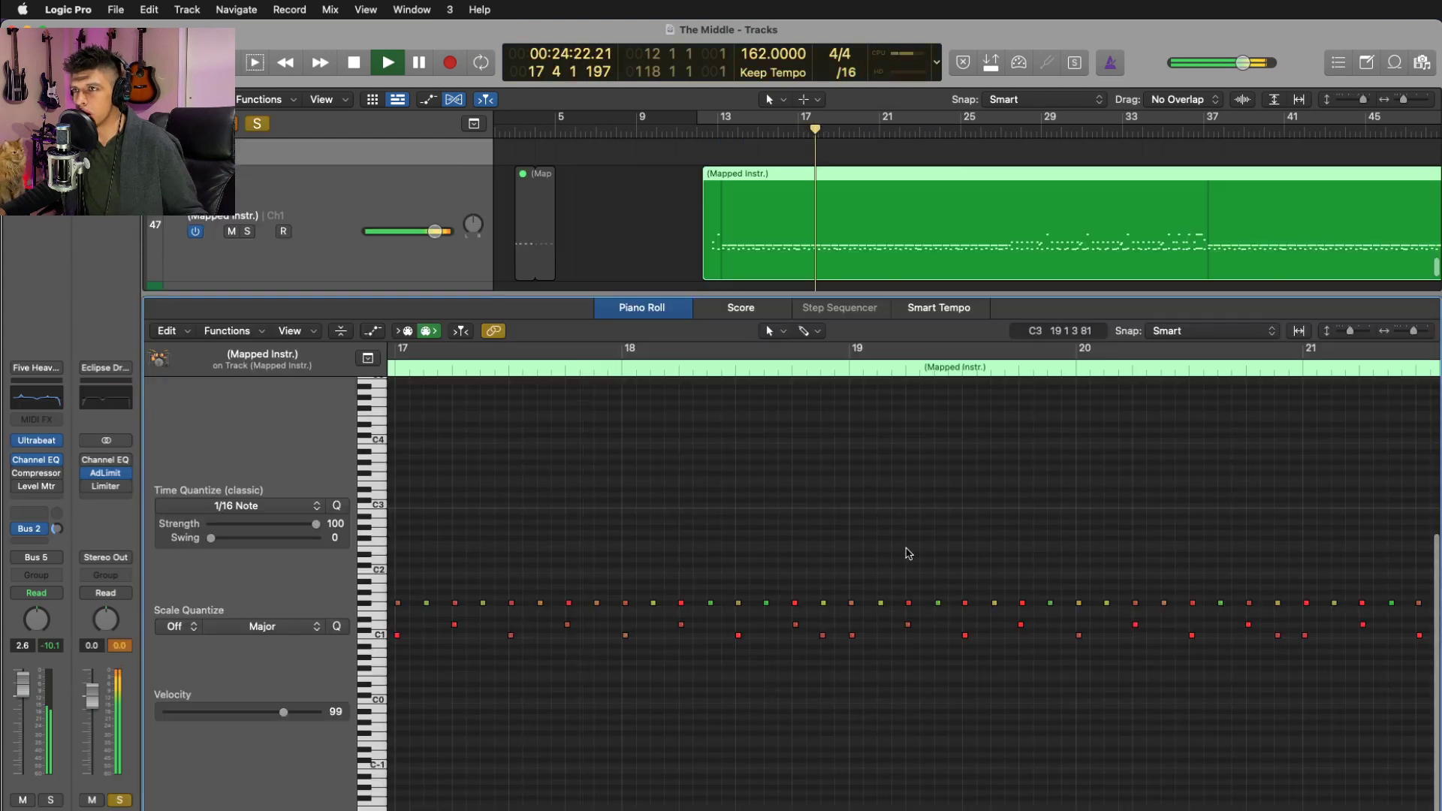
key(space)
- Select the C1 kick note at bar 19, beat 3 and briefly play the soloed drums from bar 19
scroll(960, 665, right, 2)
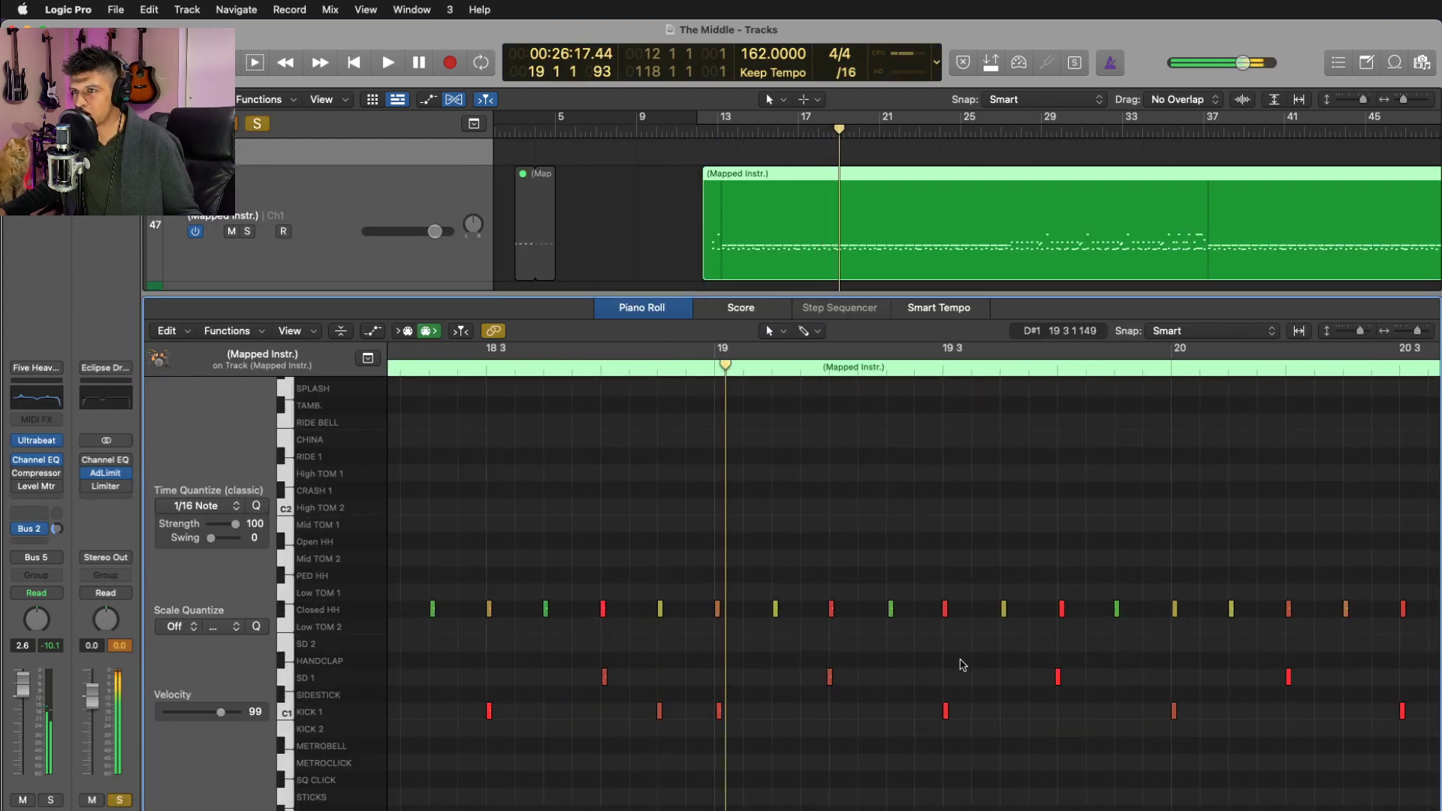
scroll(957, 679, down, 3)
drag(946, 651, 890, 637)
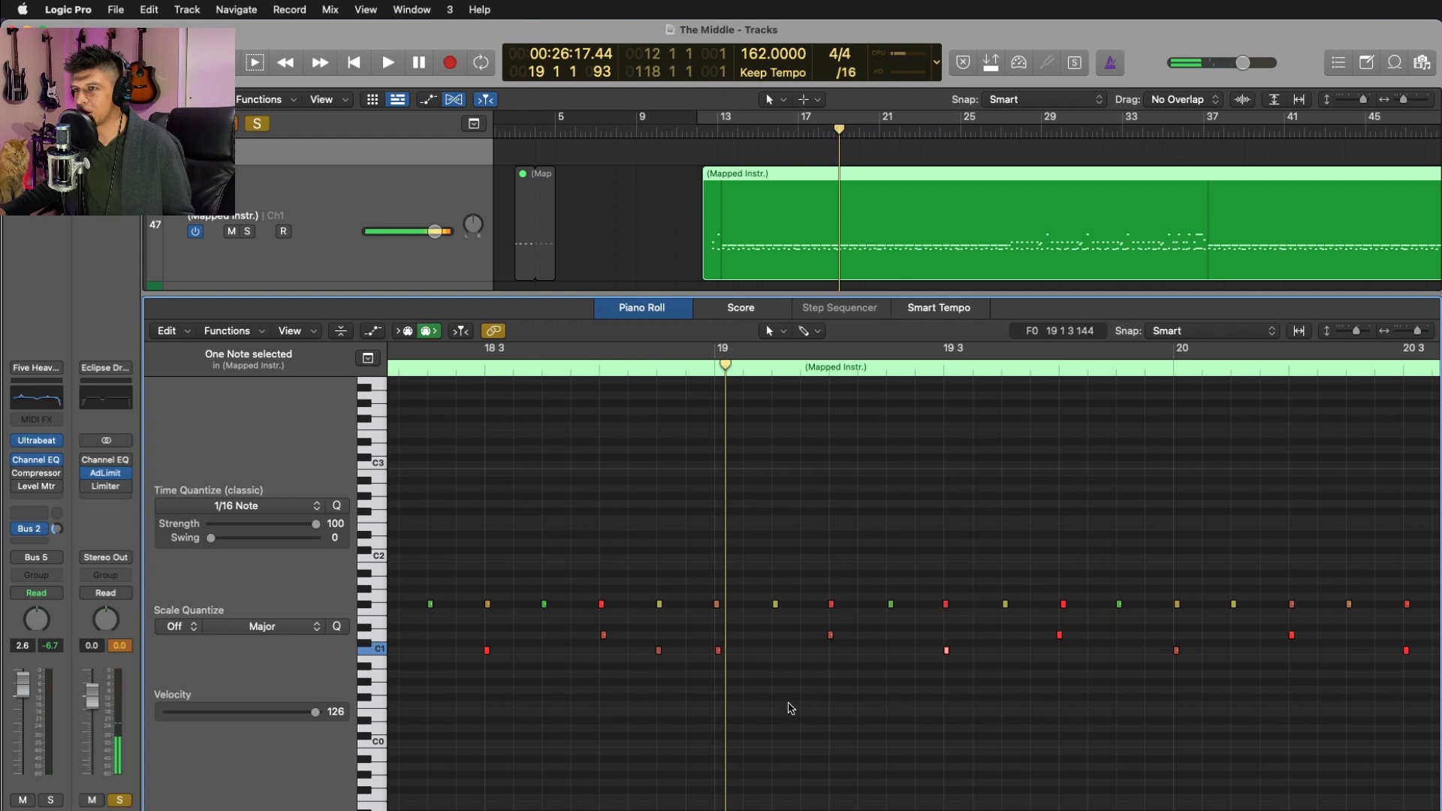
key(space)
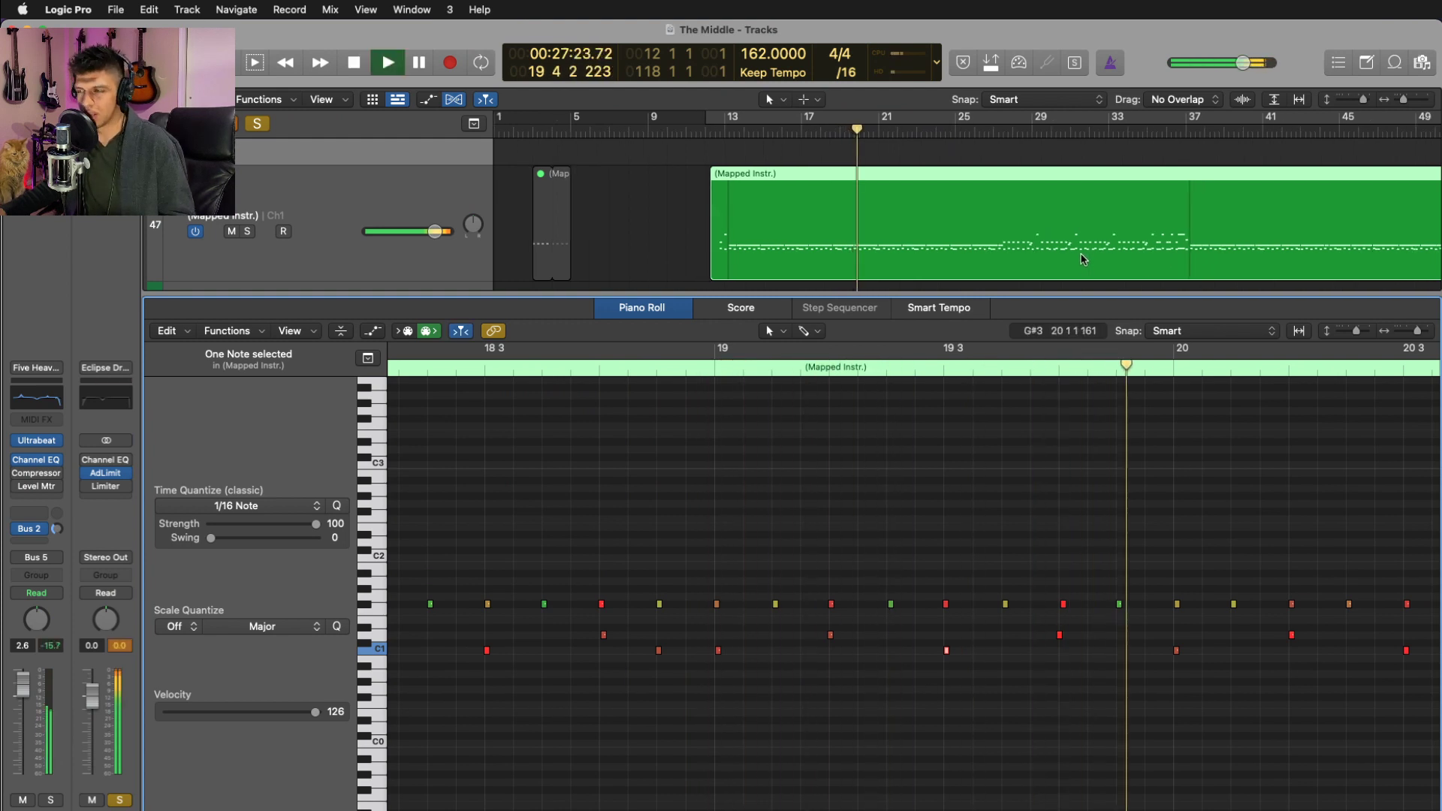
key(space)
- Play the soloed drums from bar 26 in the Piano Roll, closing the editor and turning solo off during playback
ctrl+alt+click(1086, 494)
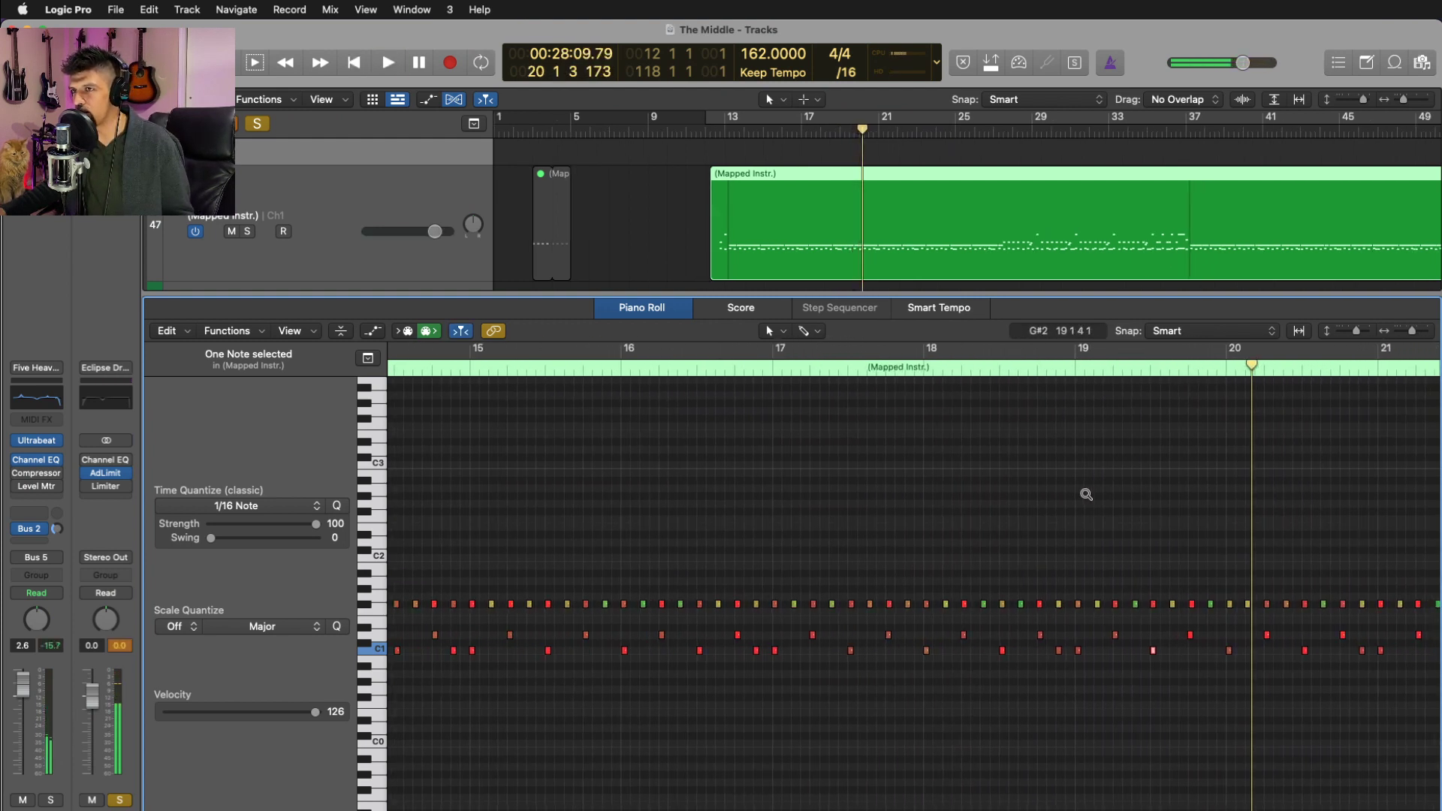
ctrl+alt+click(1086, 494)
ctrl+alt+click(1086, 494)
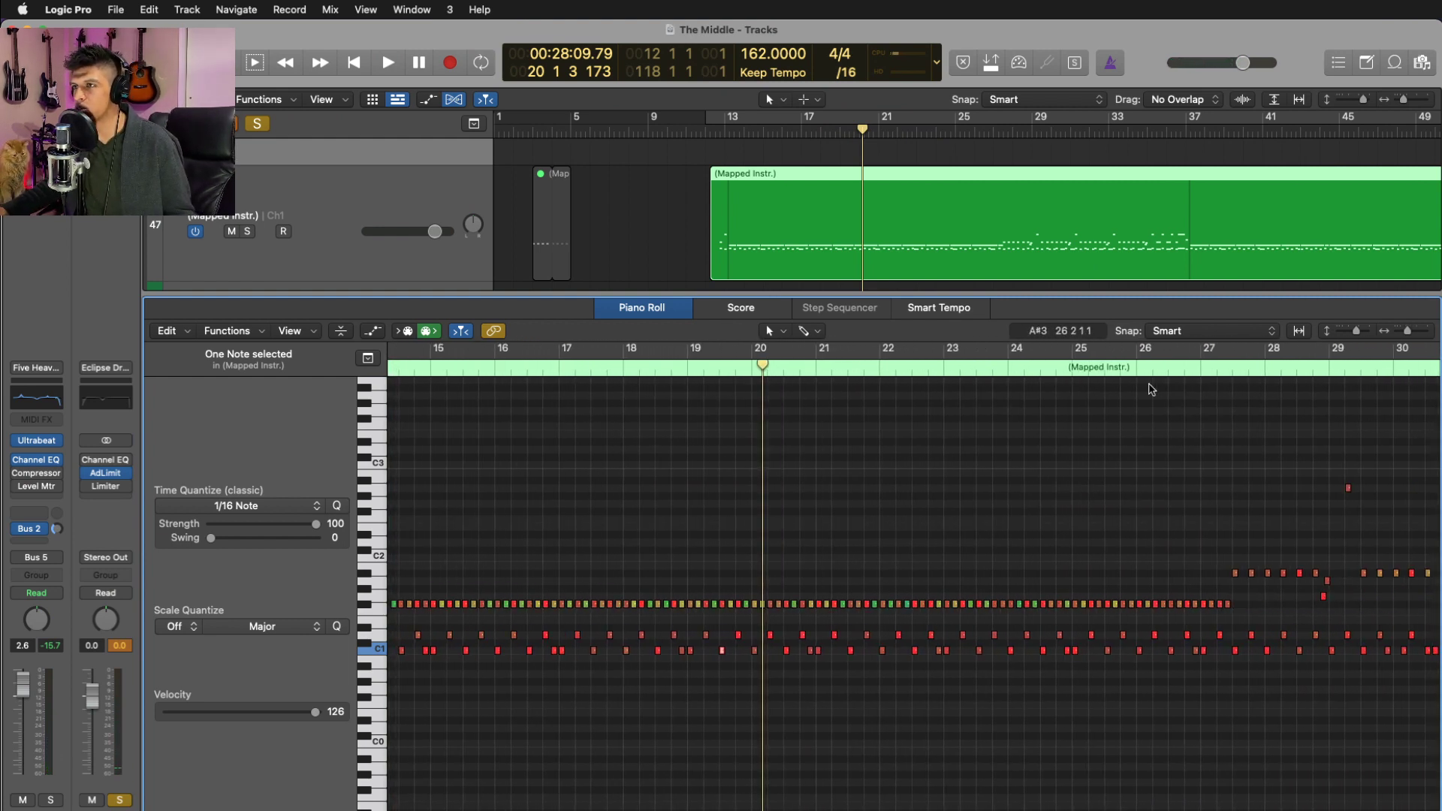
click(1167, 370)
key(space)
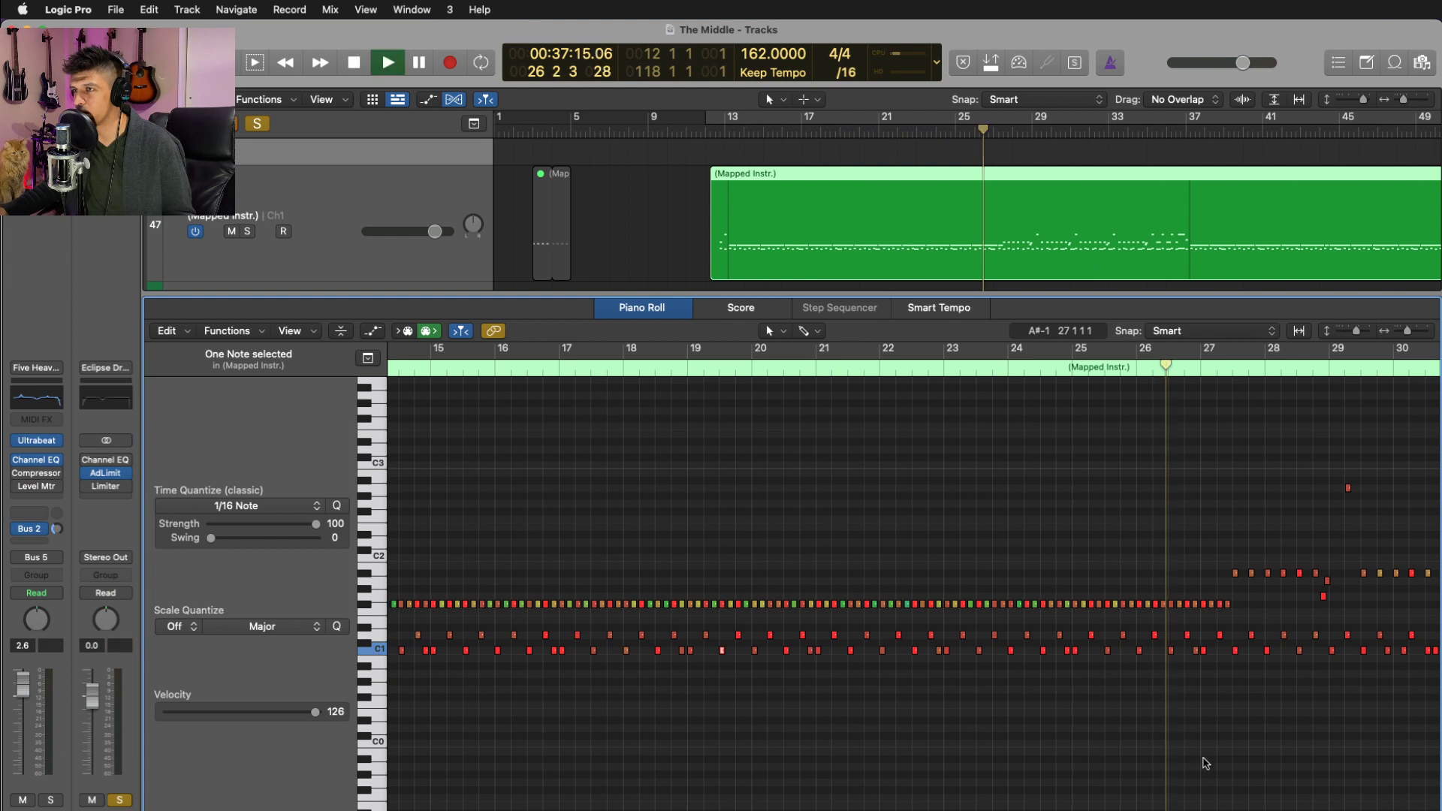
scroll(1195, 721, up, 2)
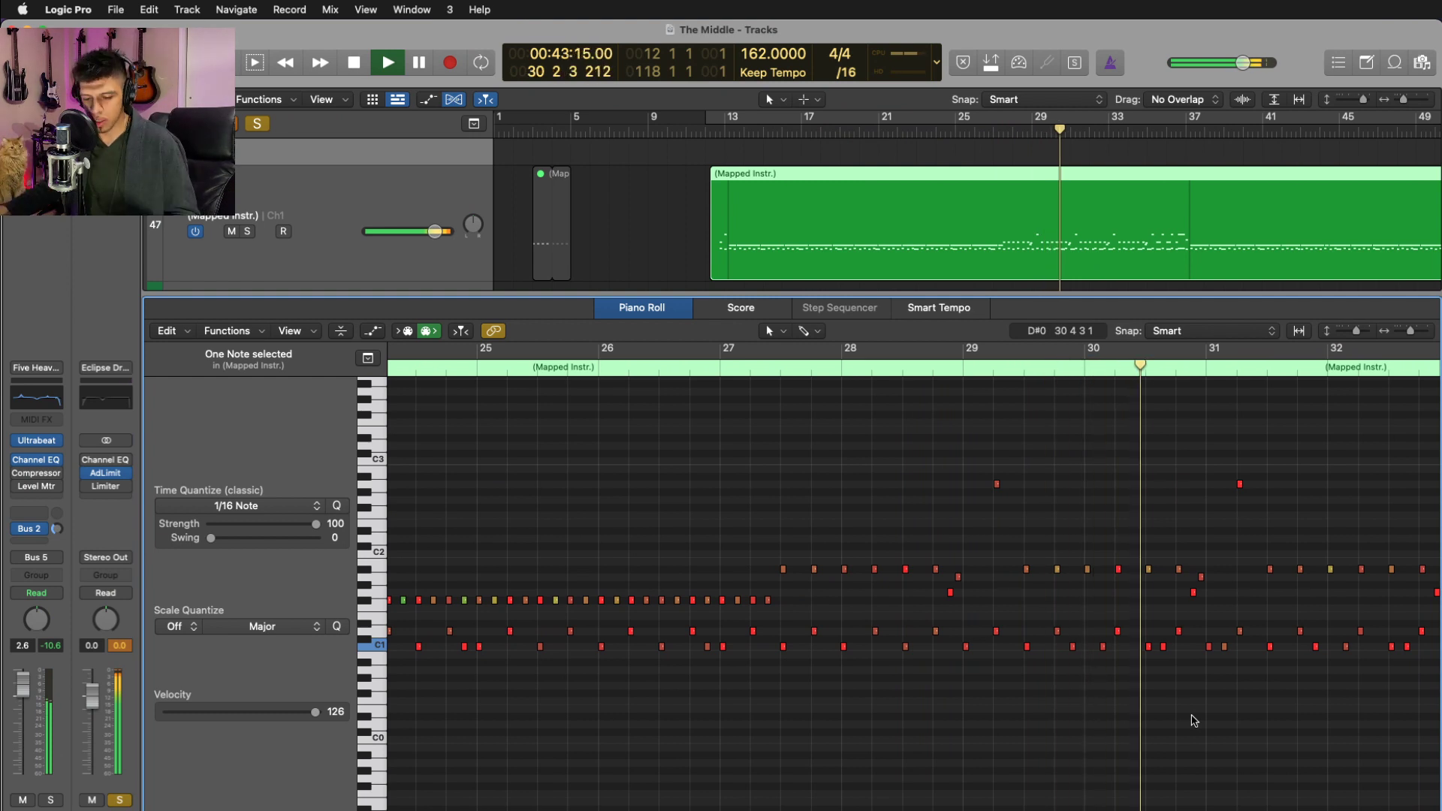
key(e)
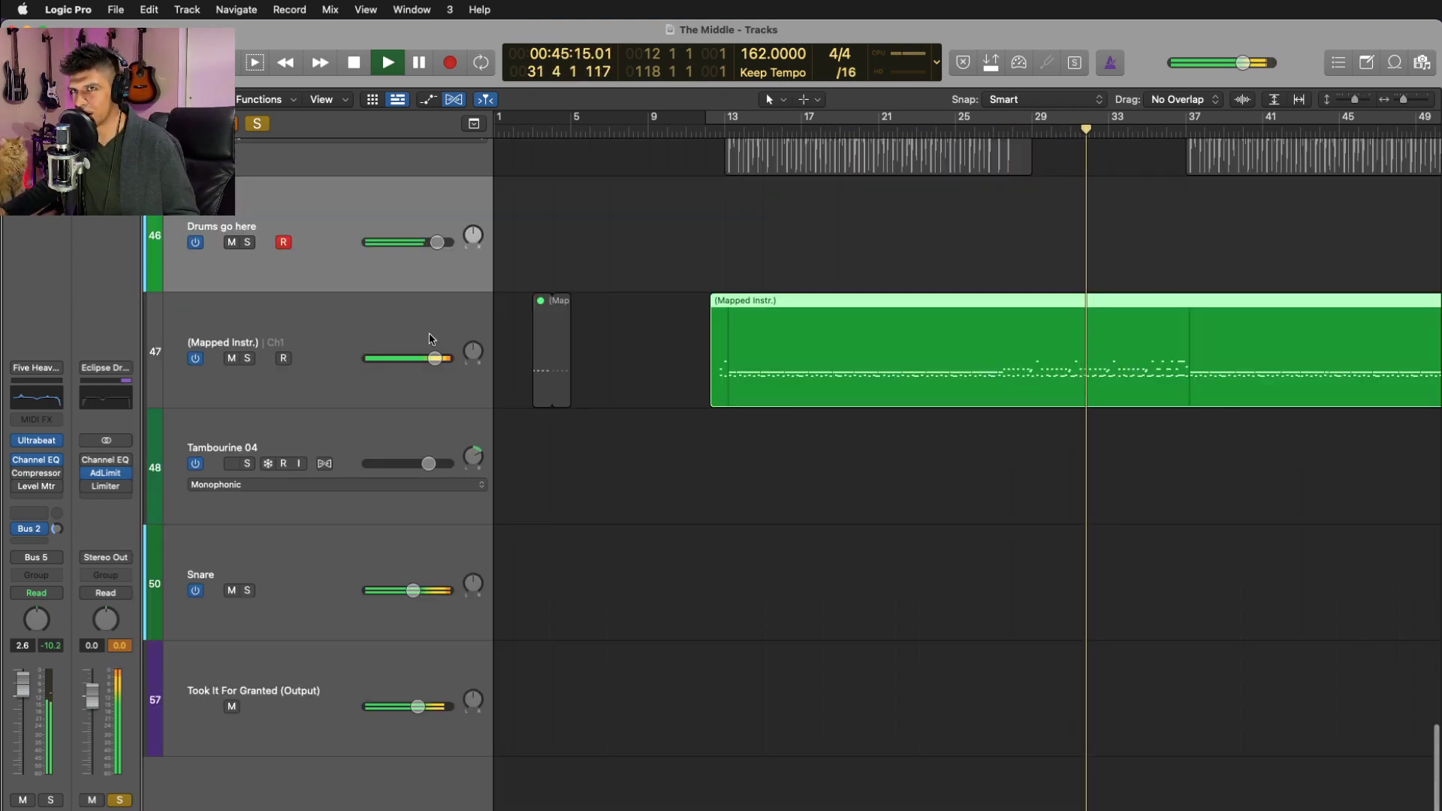
click(263, 126)
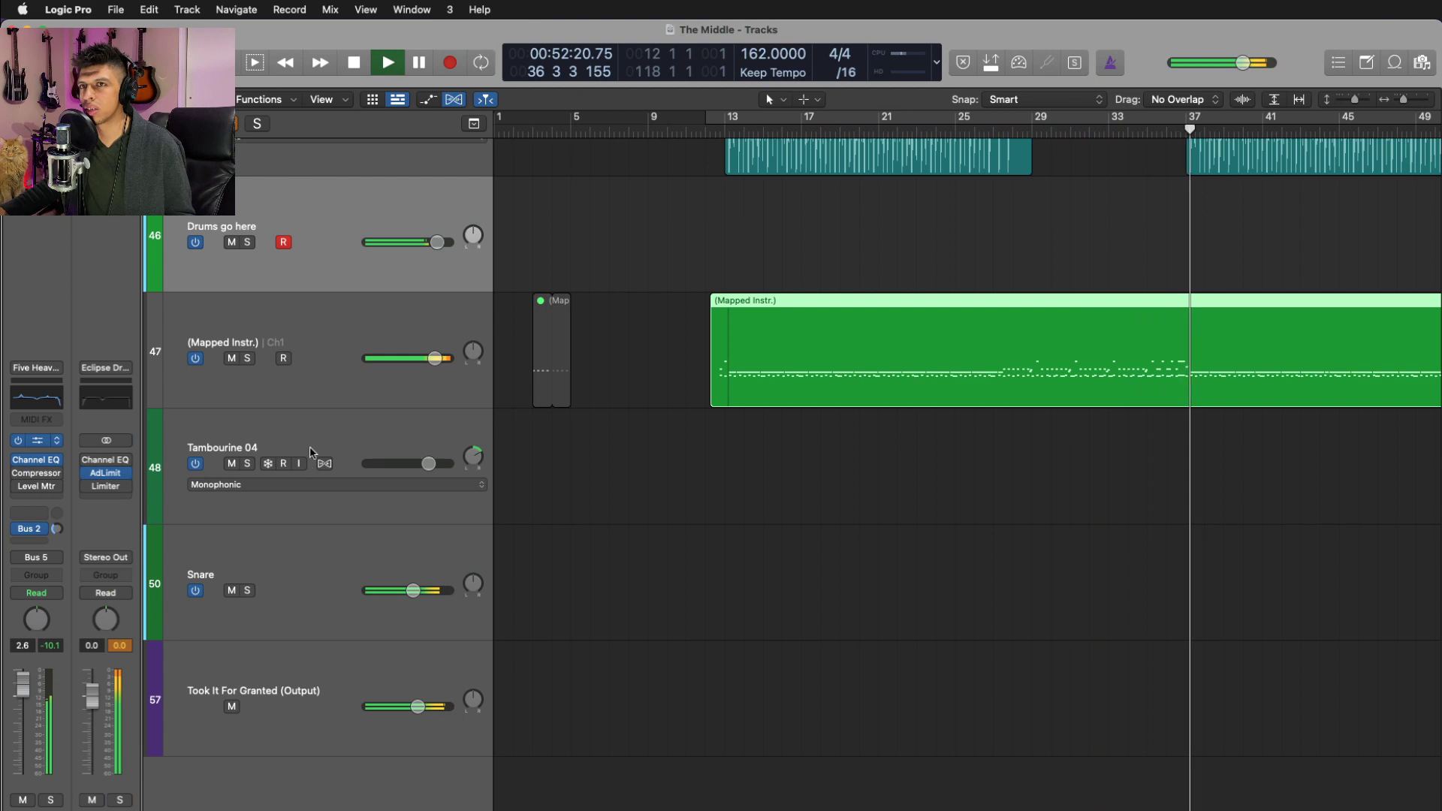
- Briefly view the Ultrabeat instrument on the Drums go here track and stop playback
click(36, 440)
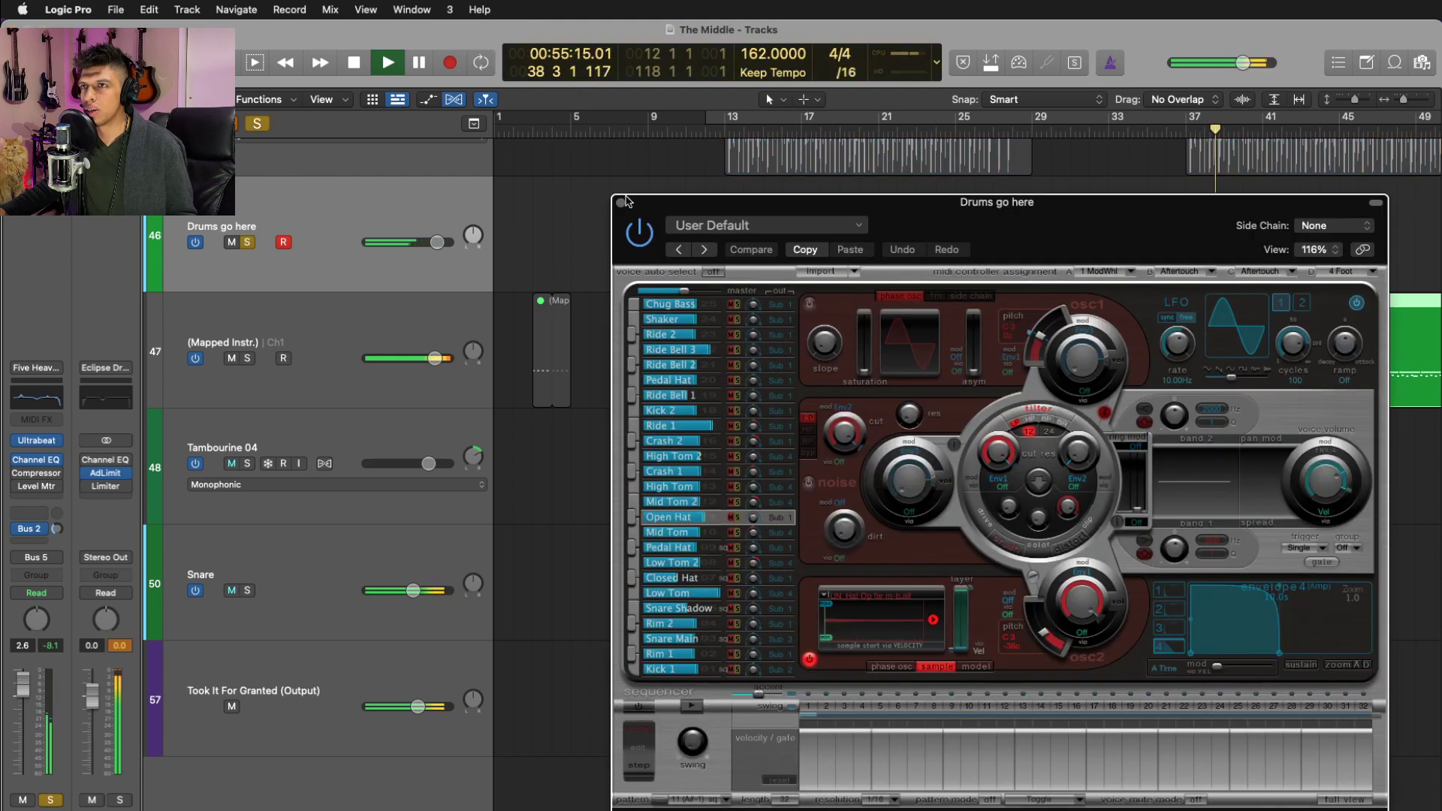
click(621, 202)
key(space)
- Create tracks for the drum output channel strips from Snare through Kick in the mixer, and show them in the track list
scroll(691, 386, down, 5)
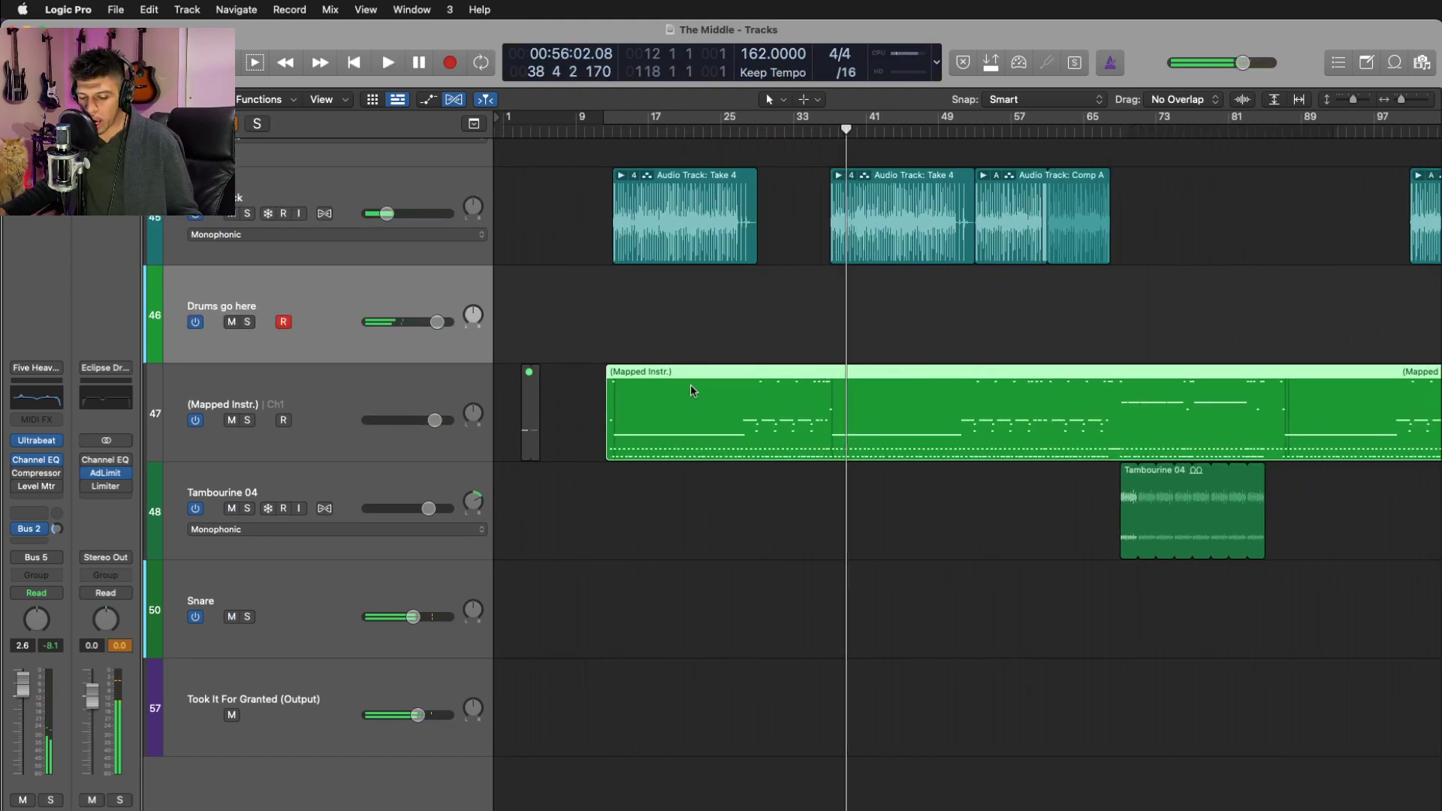
scroll(691, 385, down, 2)
key(x)
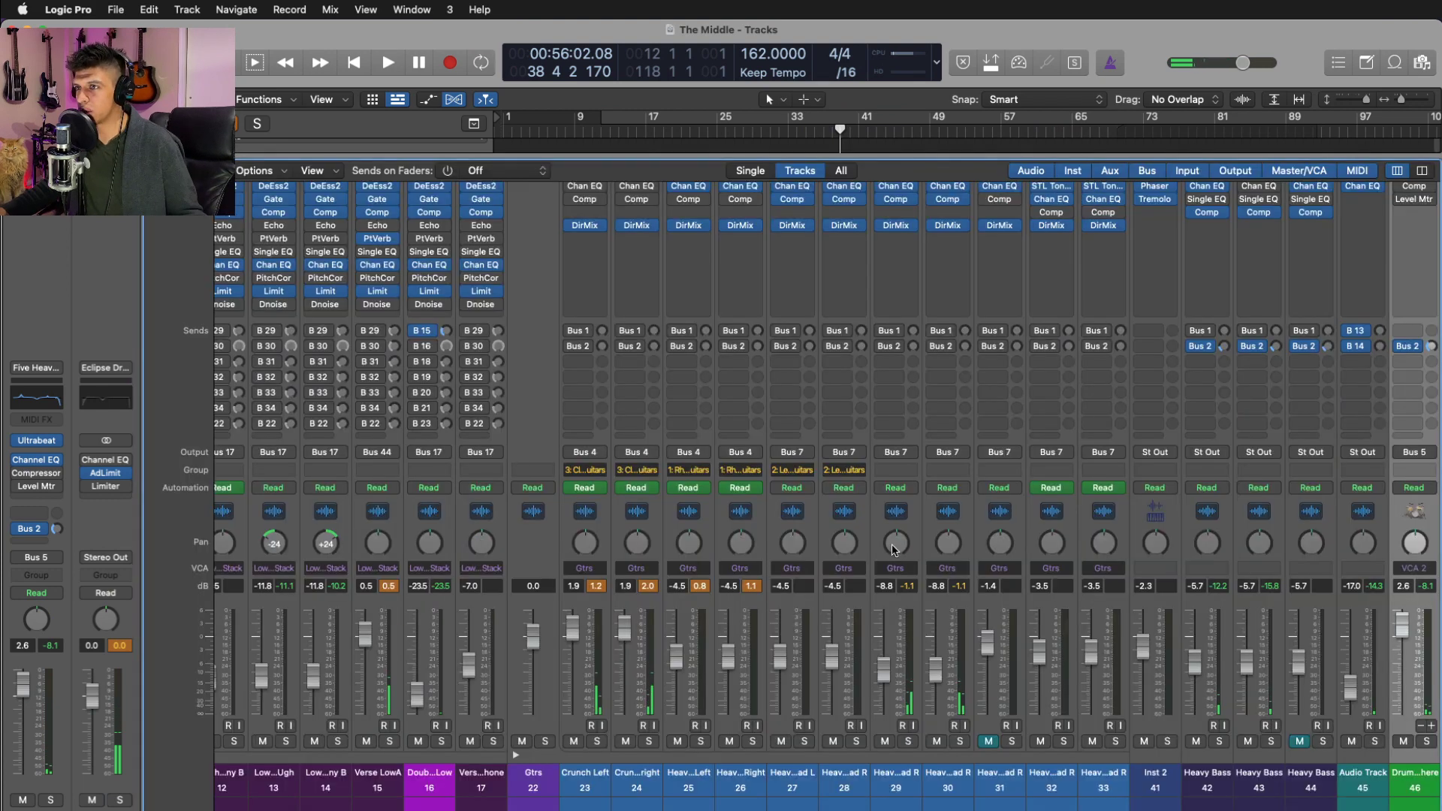
scroll(1368, 217, right, 10)
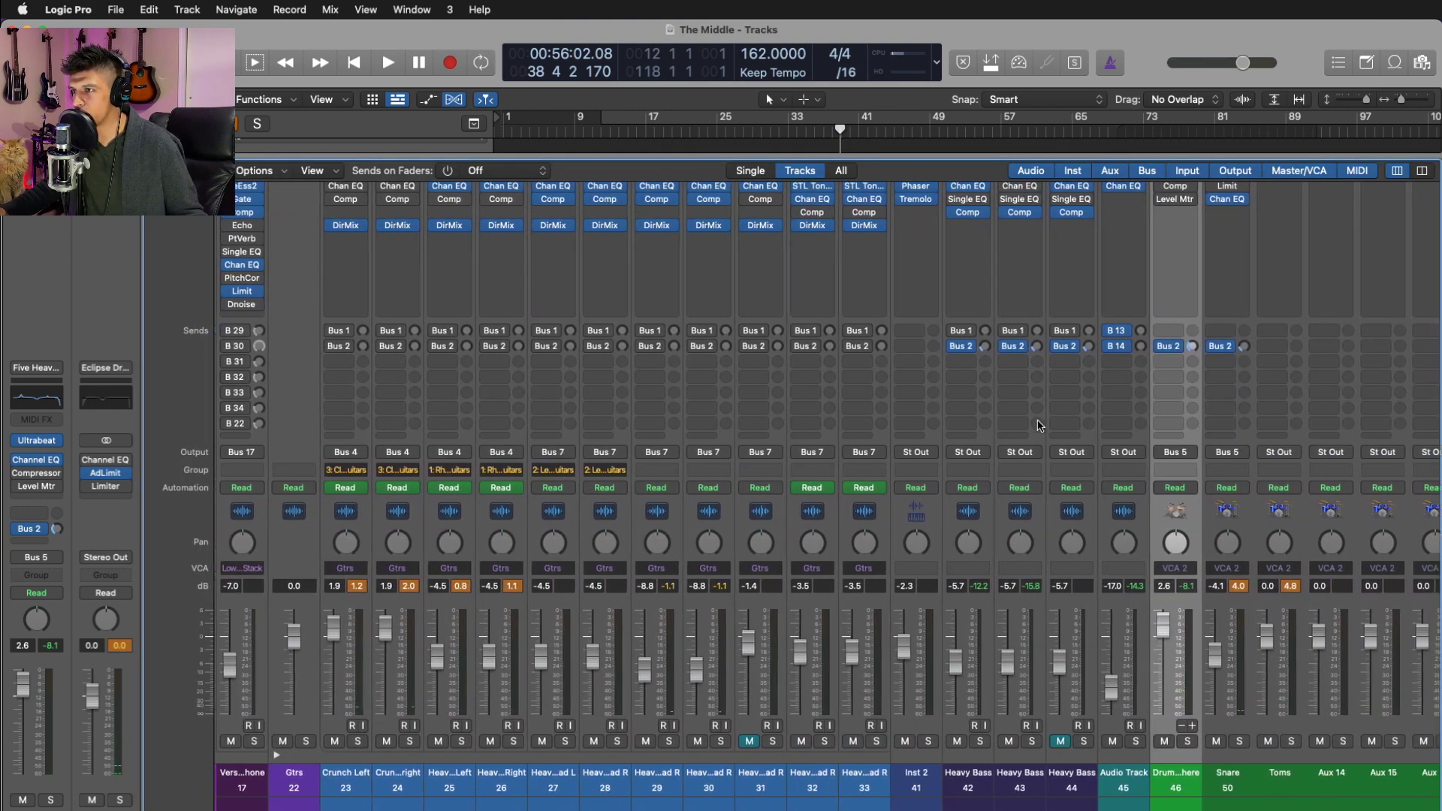
click(1091, 539)
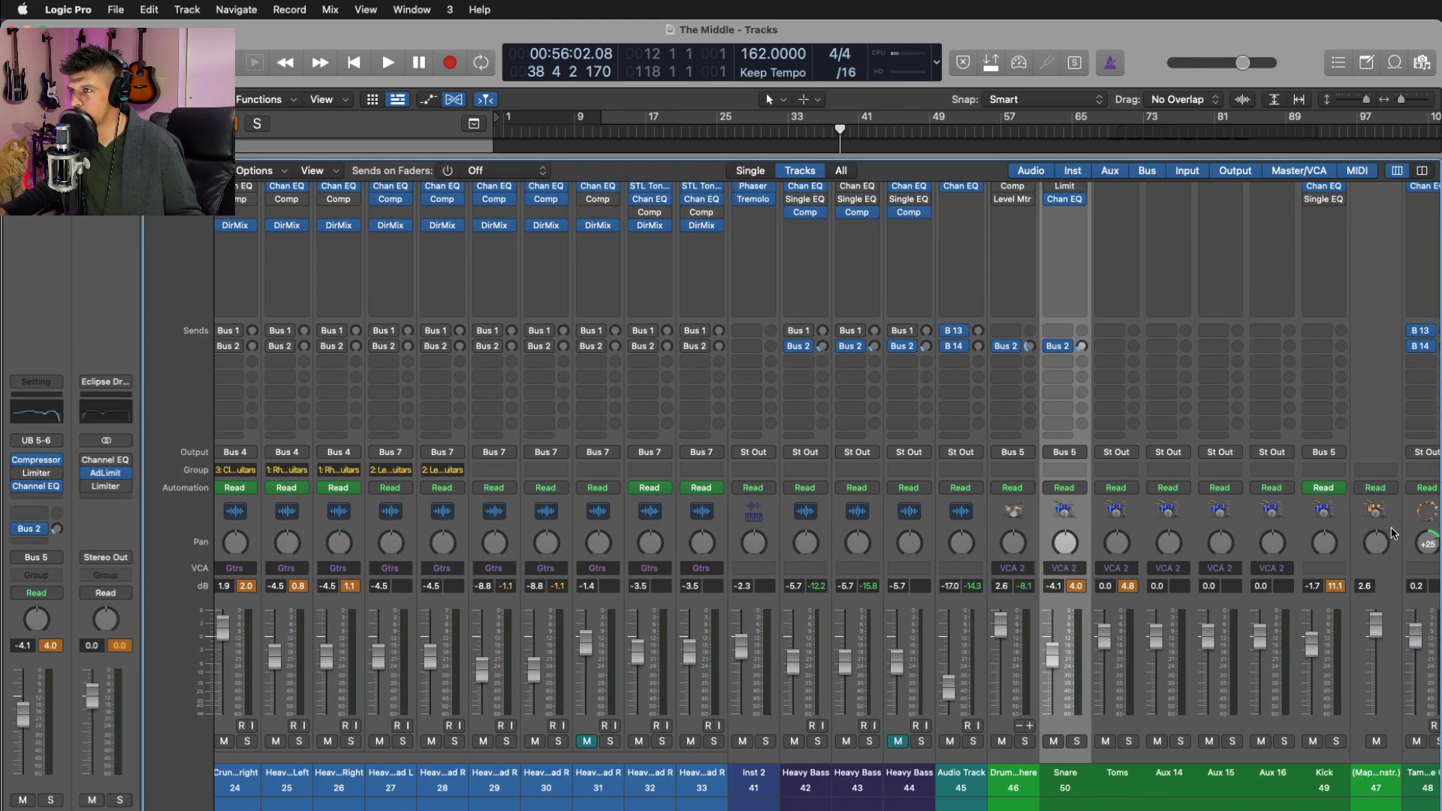
shift+click(1336, 531)
right_click(1336, 531)
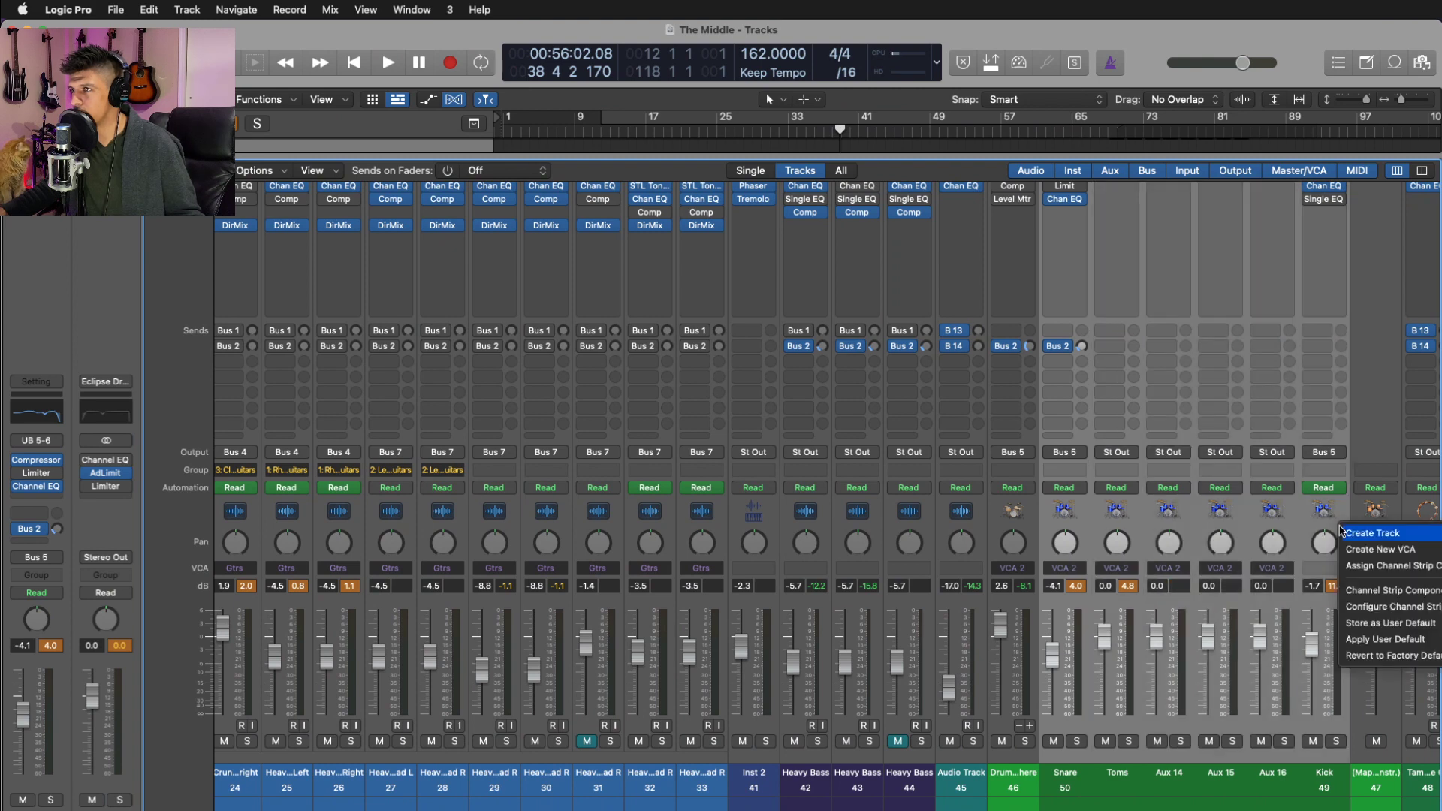
click(1358, 534)
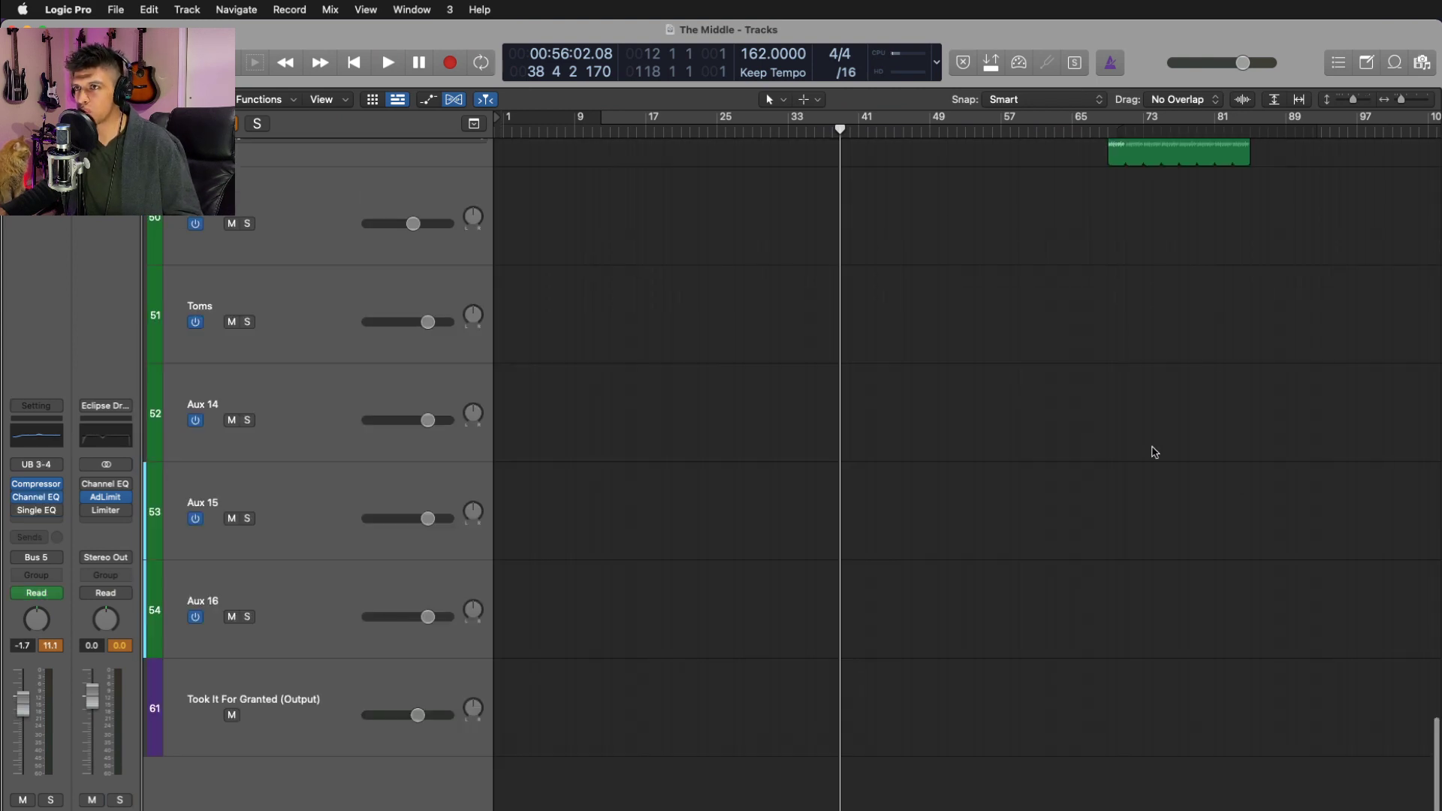
scroll(808, 510, up, 8)
scroll(808, 505, down, 3)
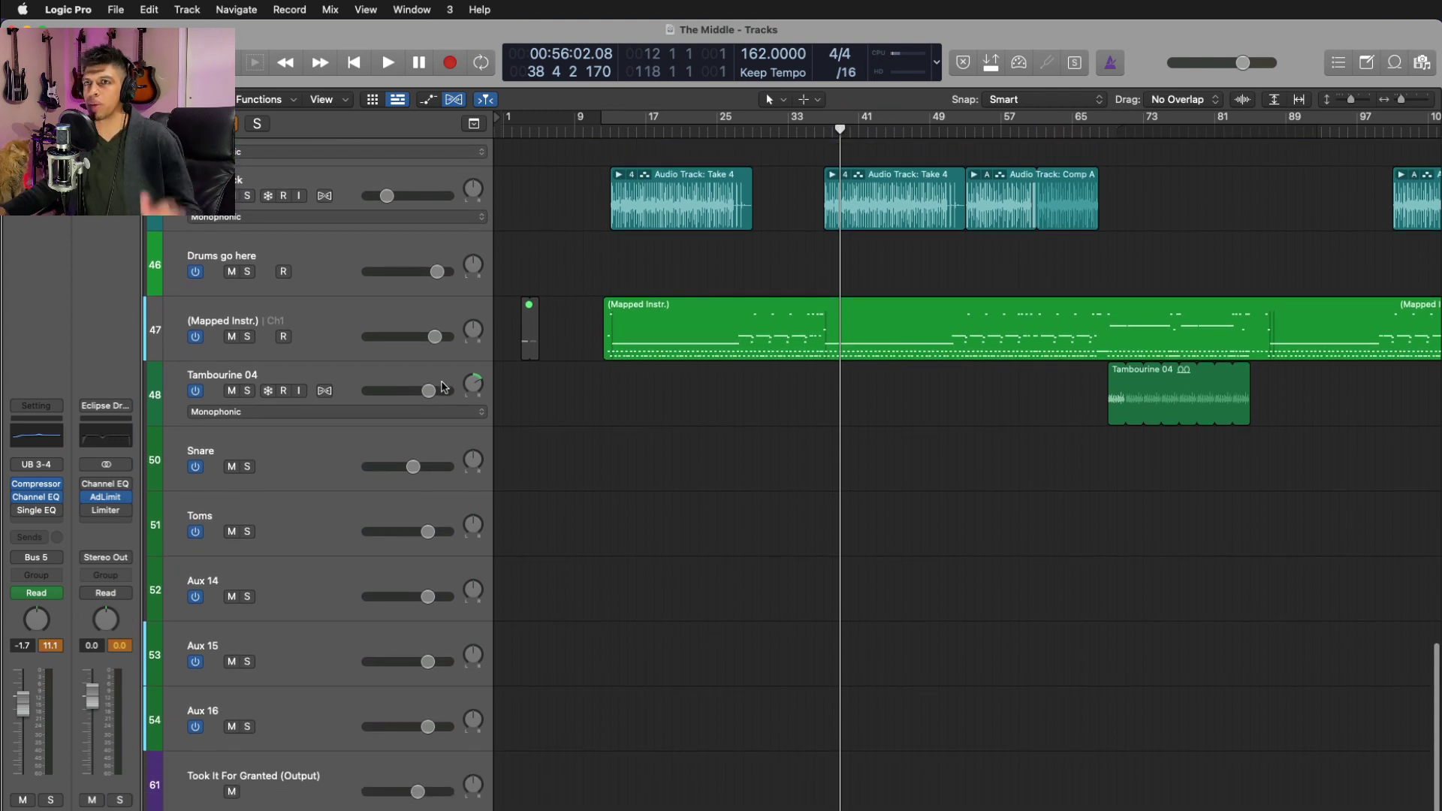
- Select the (Mapped Instr.) track 47 and its main MIDI region
click(386, 312)
click(753, 406)
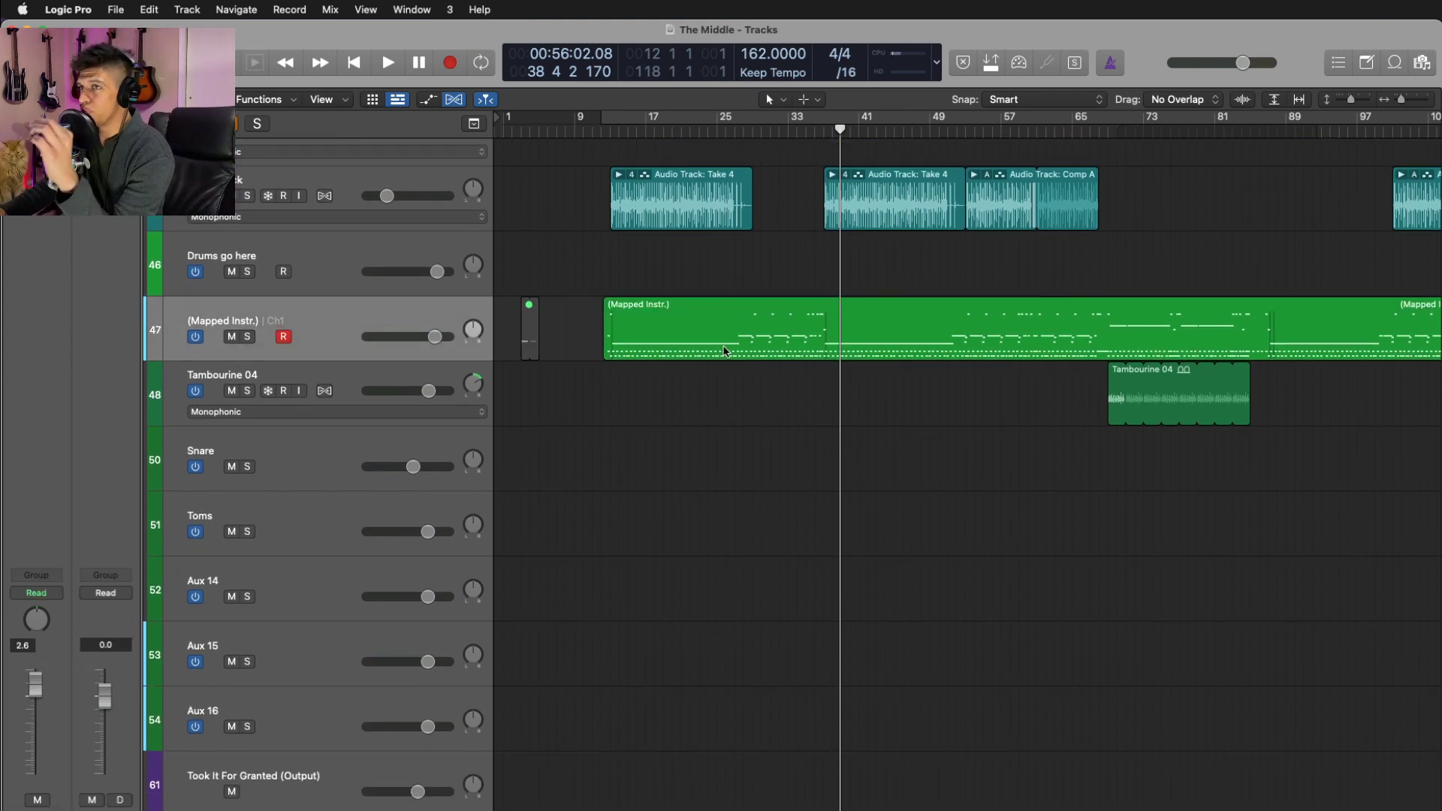
click(683, 344)
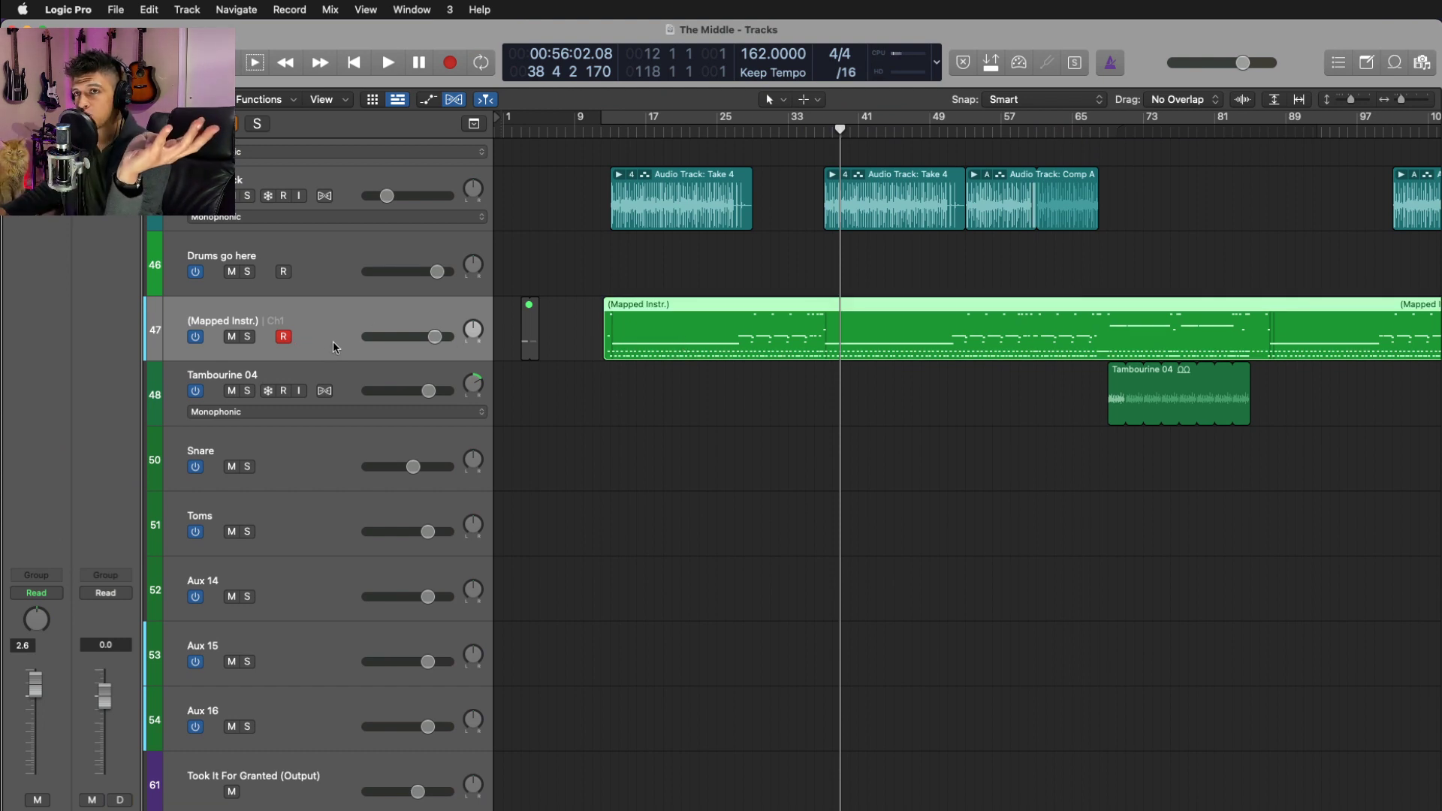
- Open Ultrabeat on the Drums go here track and move its window higher
click(323, 276)
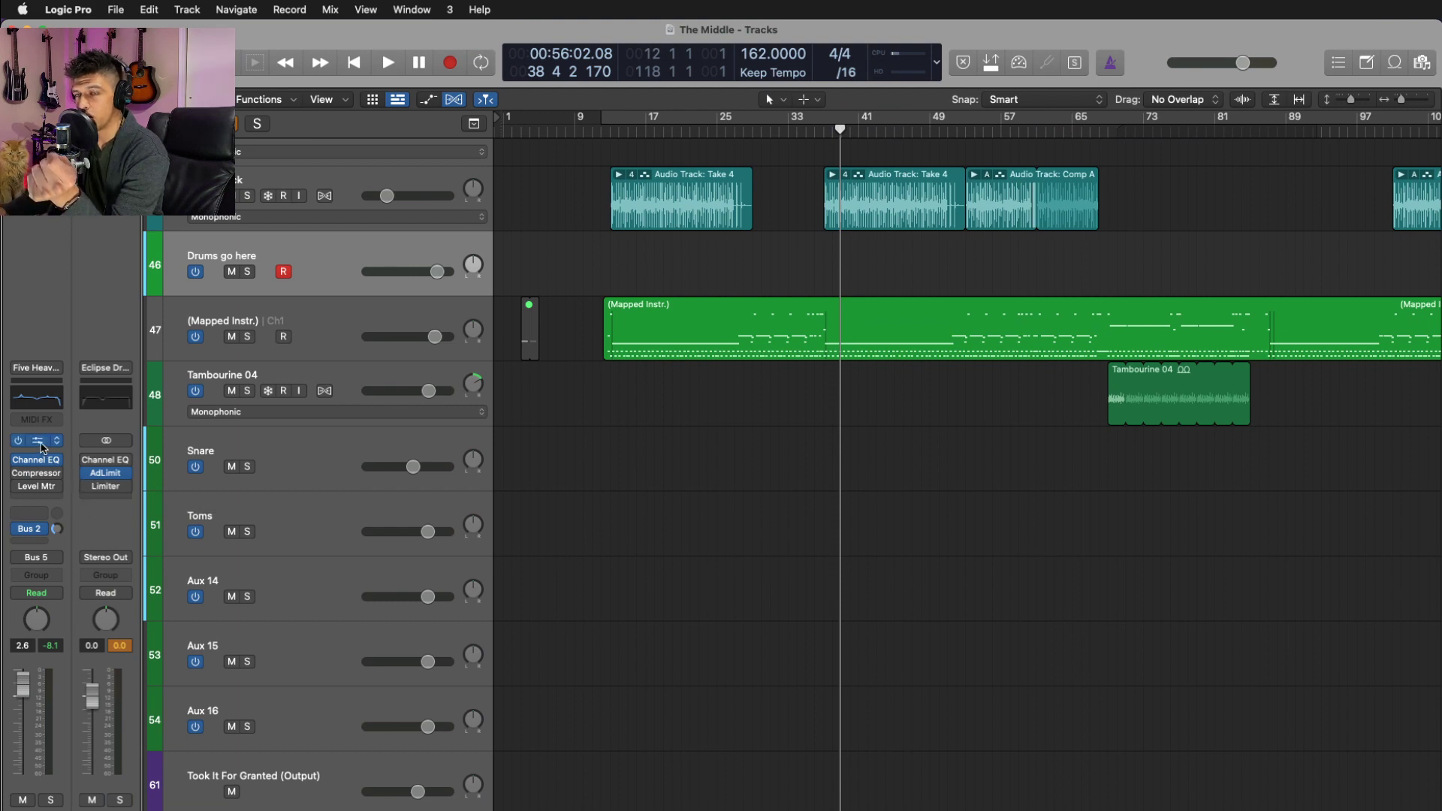
click(37, 443)
drag(1059, 217, 1041, 180)
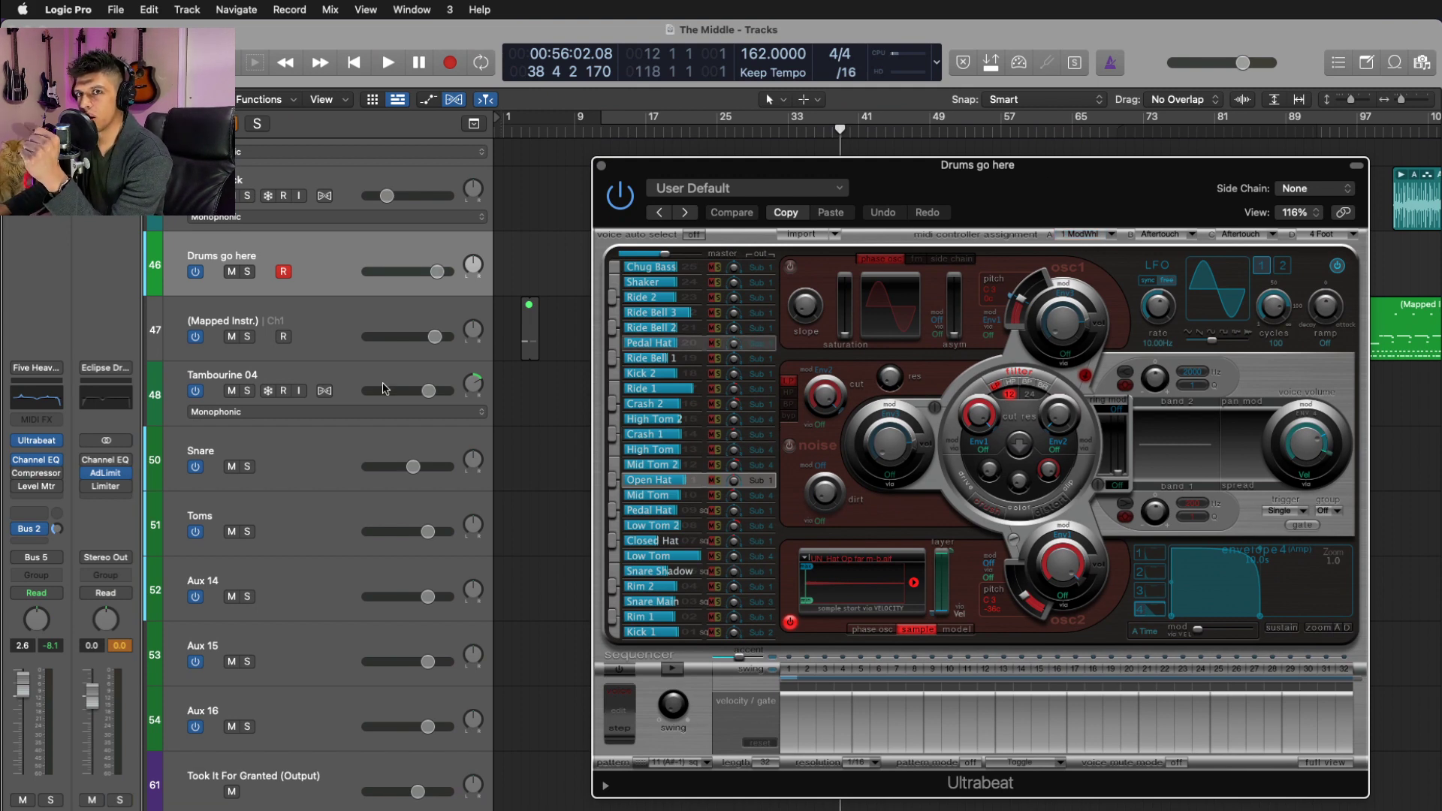
- Browse the instrument choices for the Drums go here track down to Steven Slate SSDSampler5, keeping Ultrabeat loaded
click(59, 442)
mouse_move(124, 654)
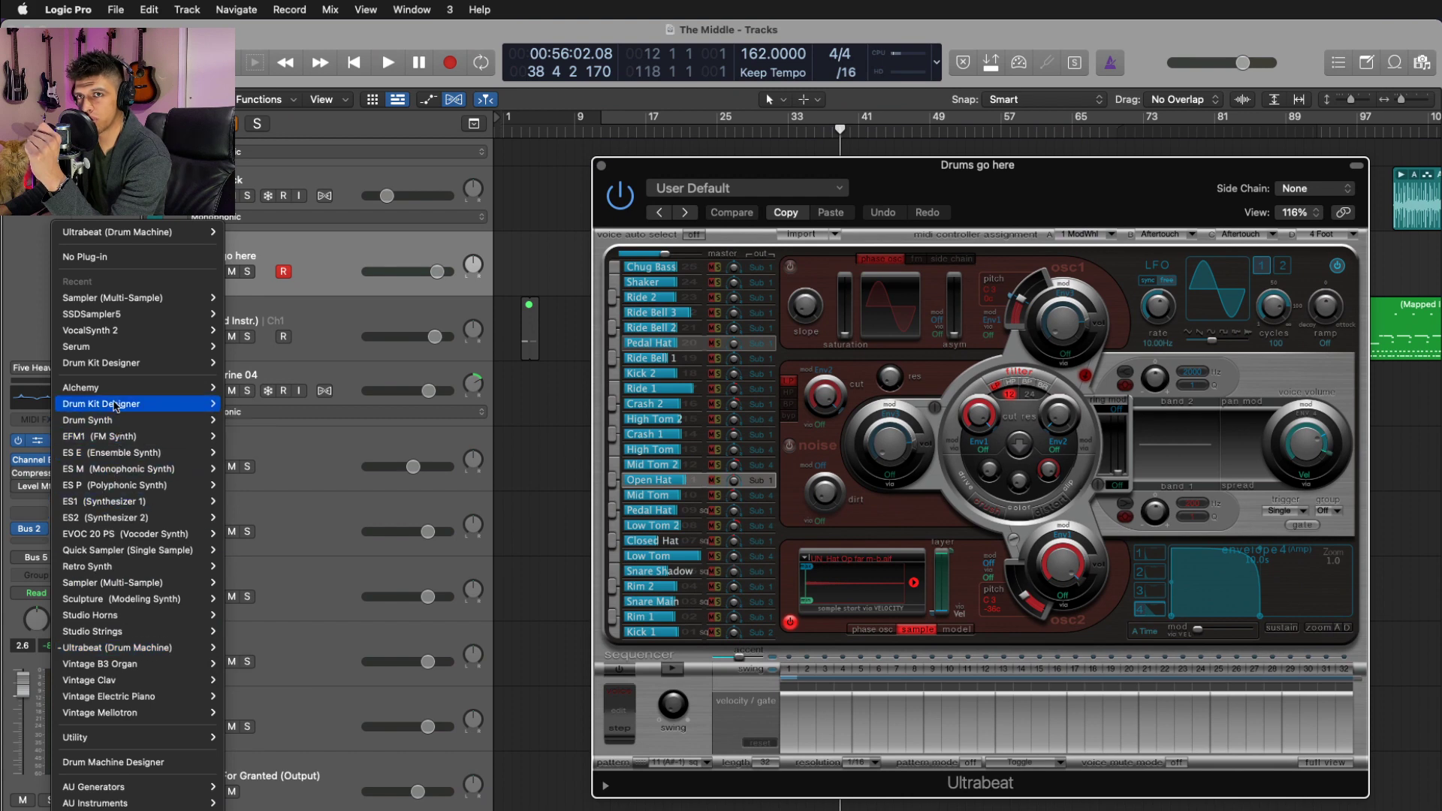
mouse_move(114, 406)
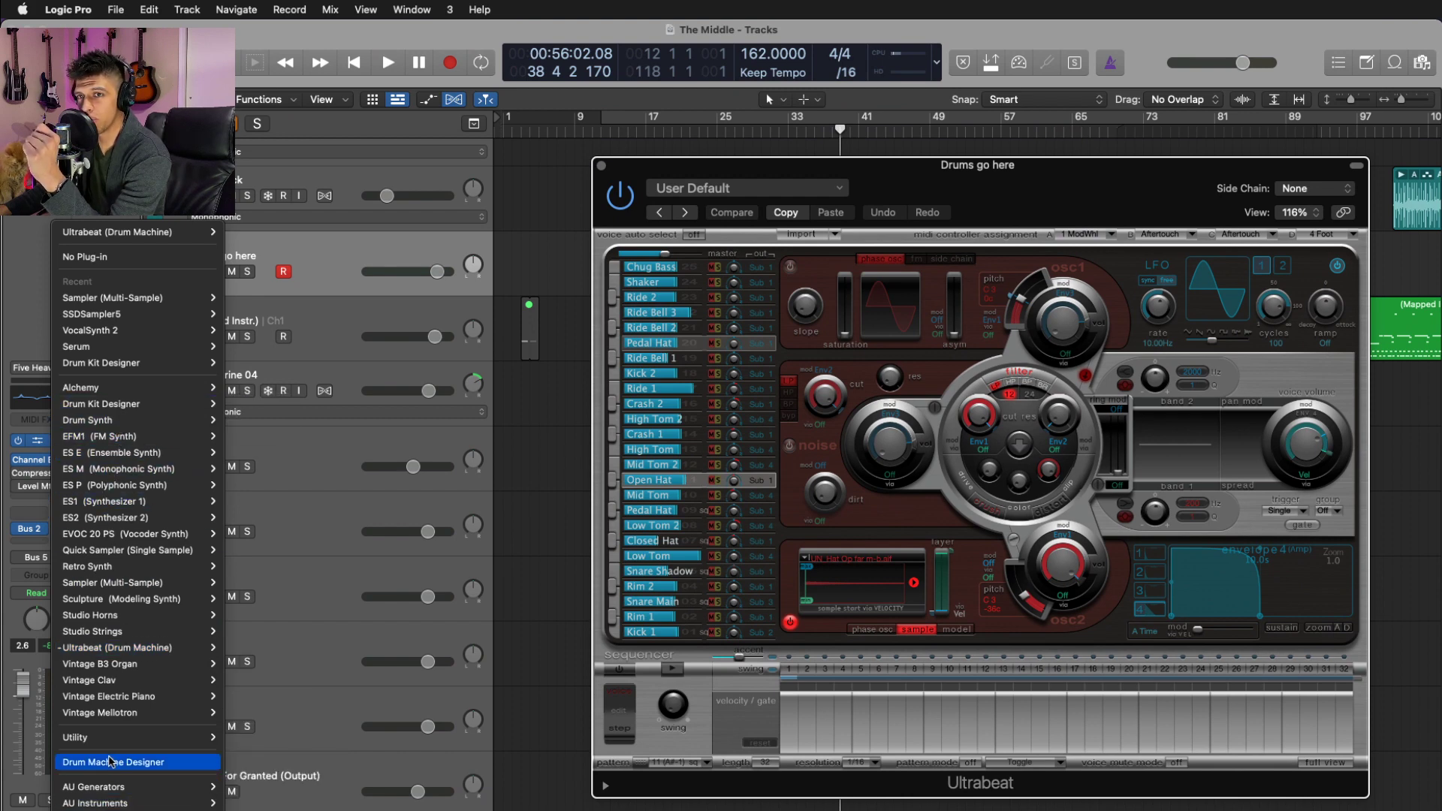
mouse_move(113, 743)
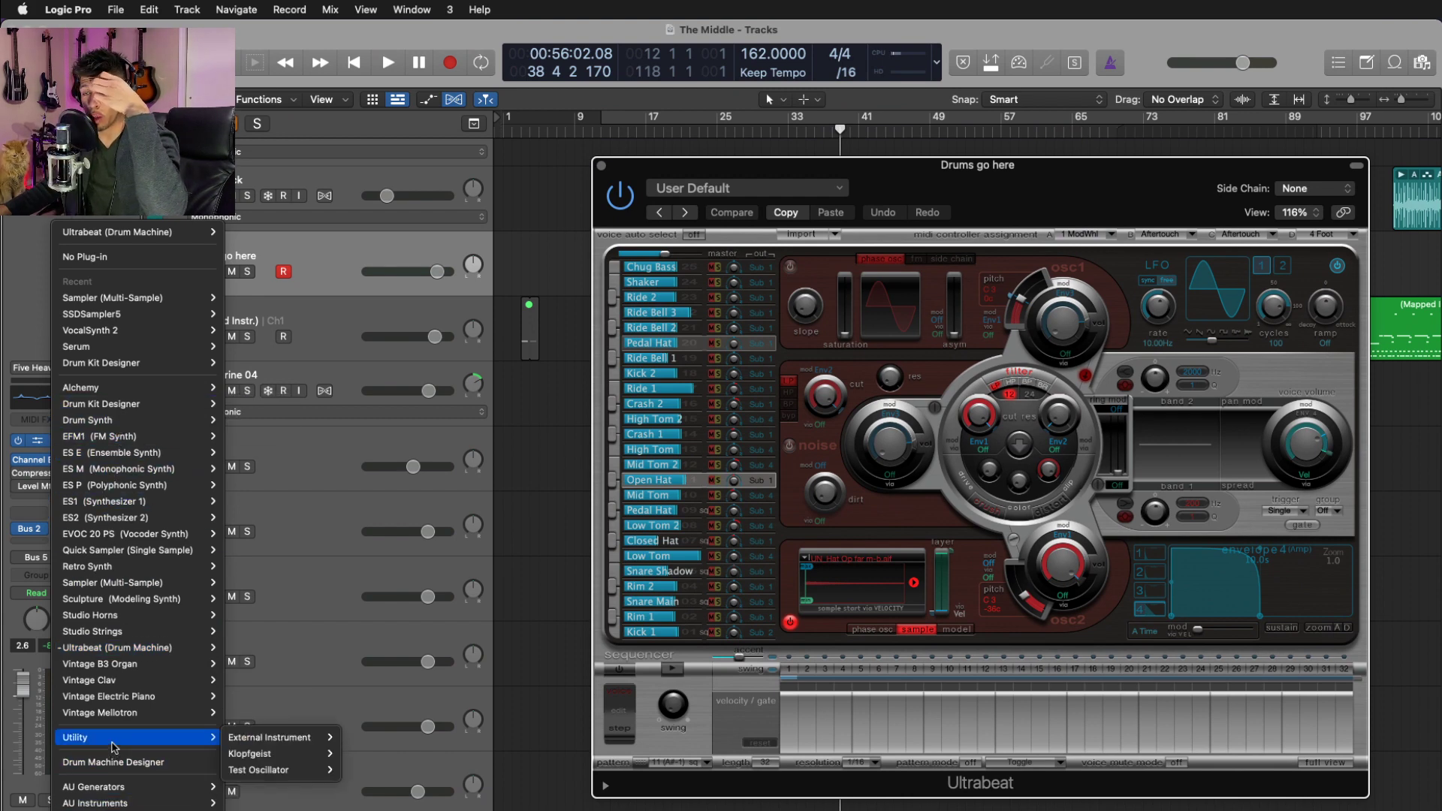
mouse_move(112, 803)
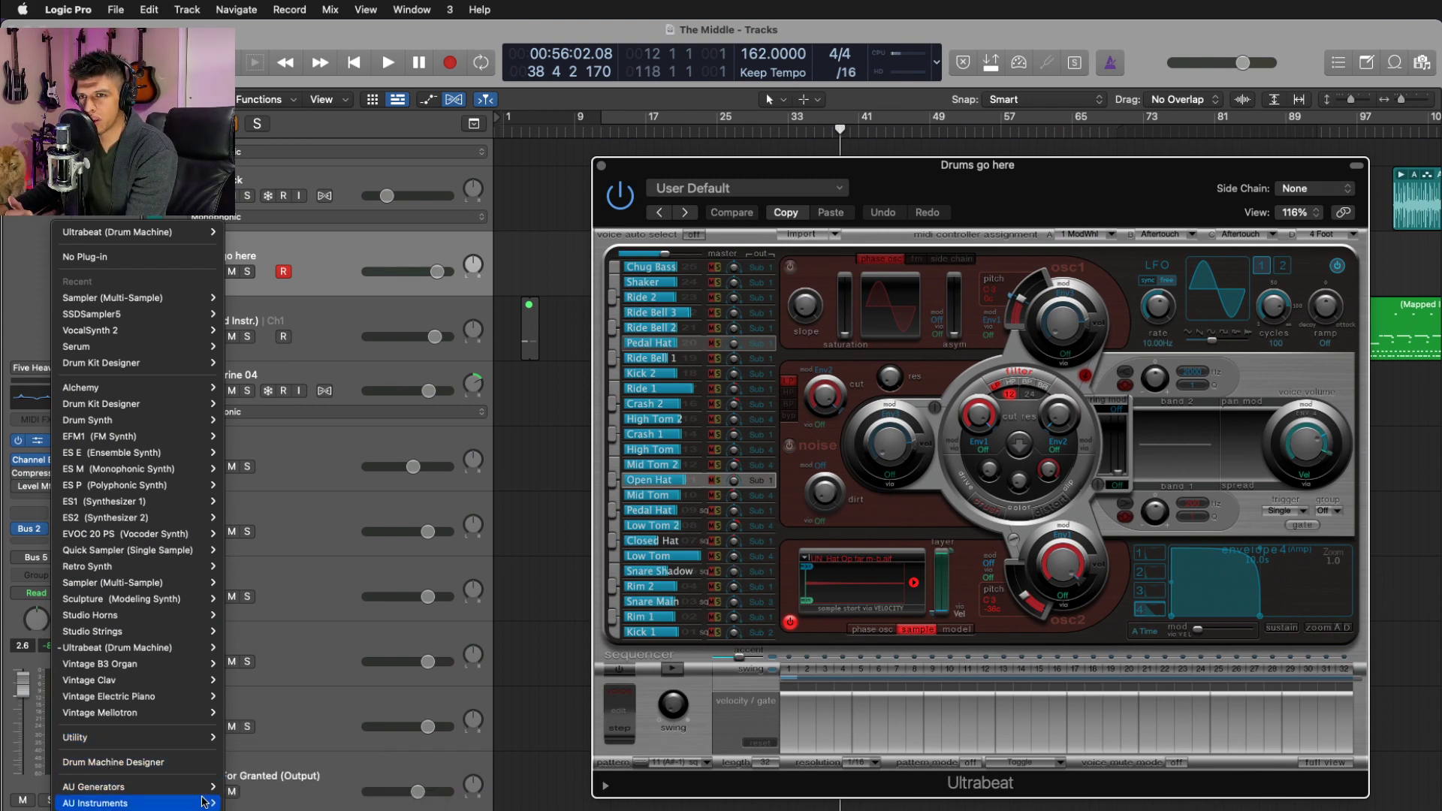
mouse_move(203, 803)
mouse_move(256, 786)
mouse_move(361, 795)
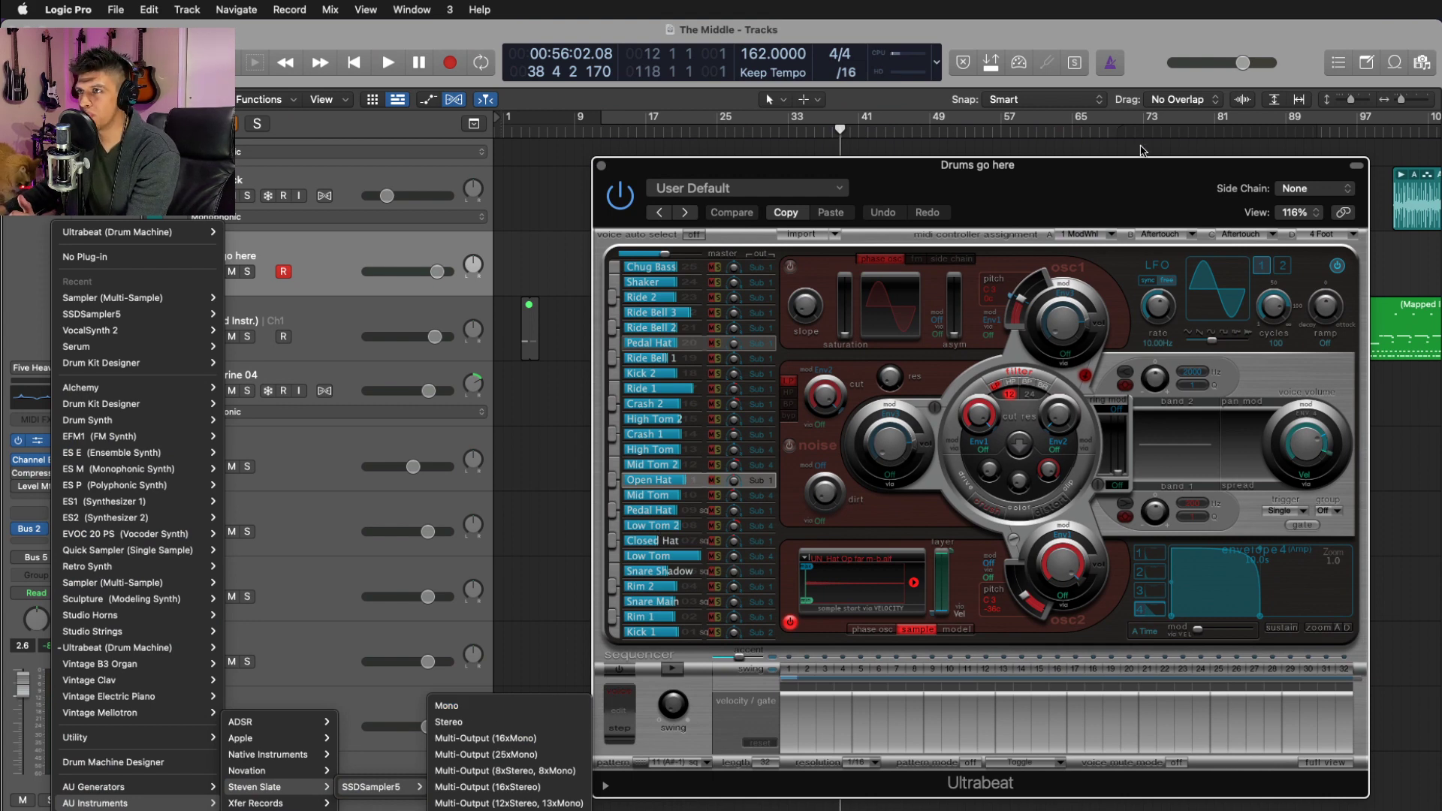
click(1142, 171)
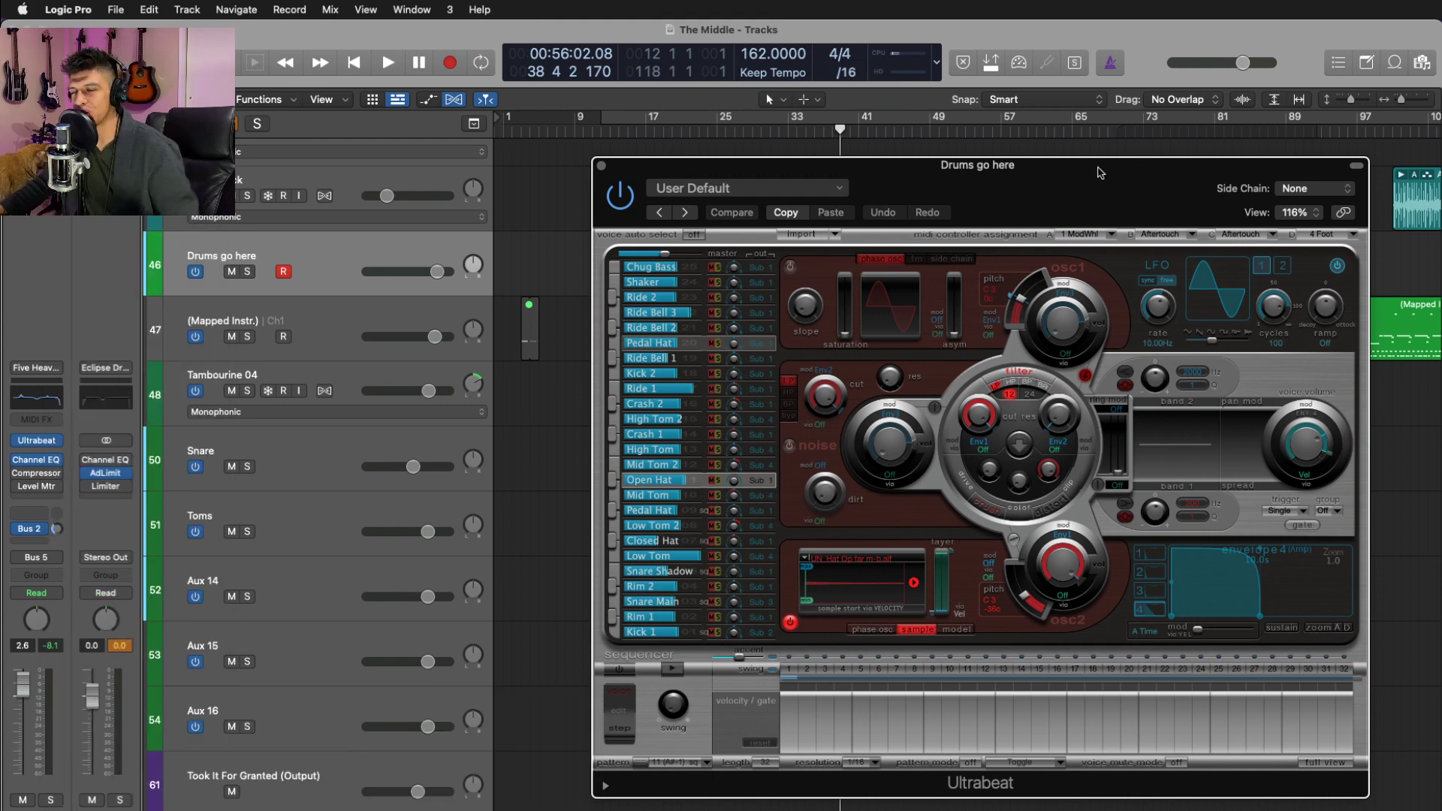
- Select the Snare Main sound in Ultrabeat and audition it
click(687, 603)
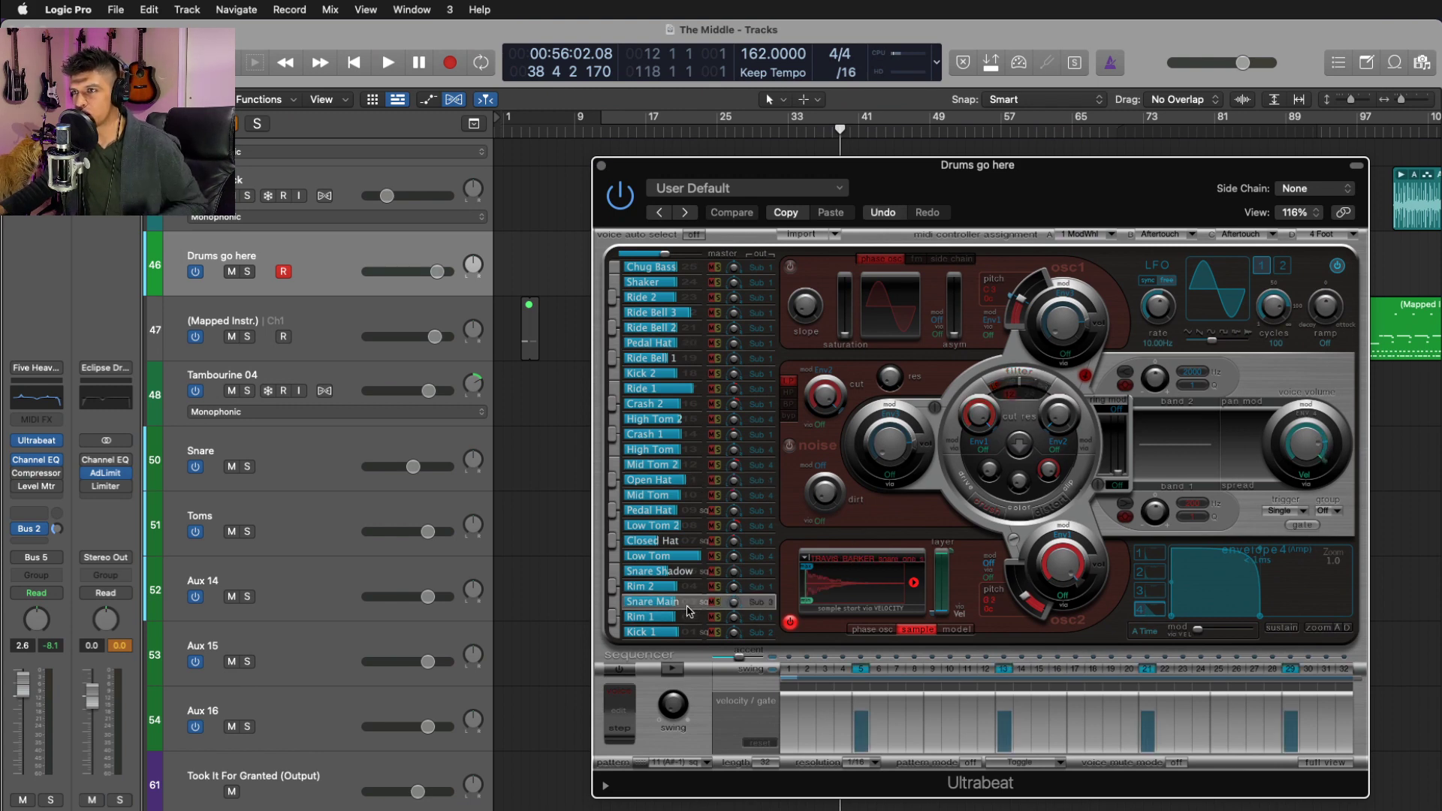
click(611, 605)
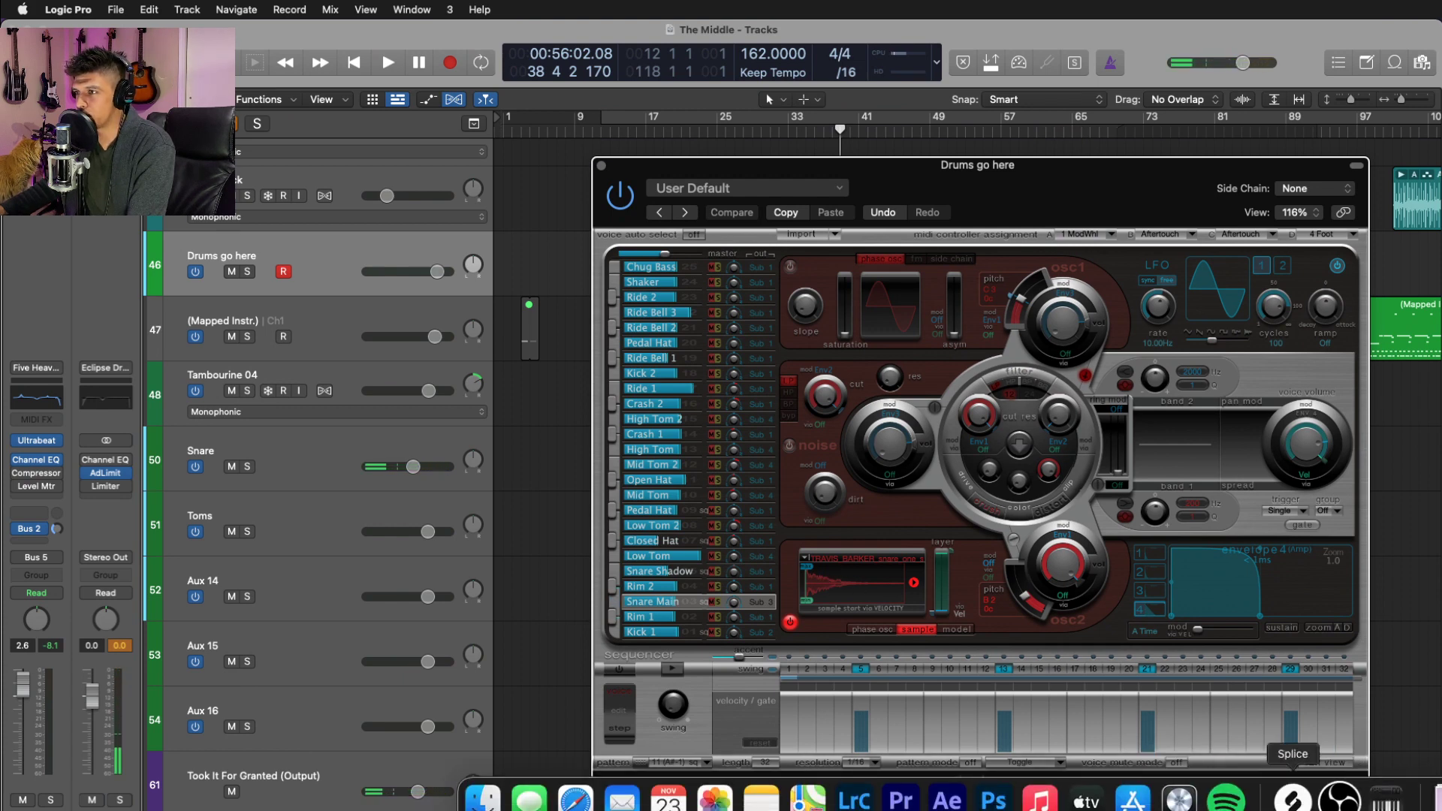
- Switch to Splice and audition the TRAVIS_BARKER_crash_one_shot_06.wav and TRAVIS_BARKER_ride_one_shot_02.wav samples
click(1292, 794)
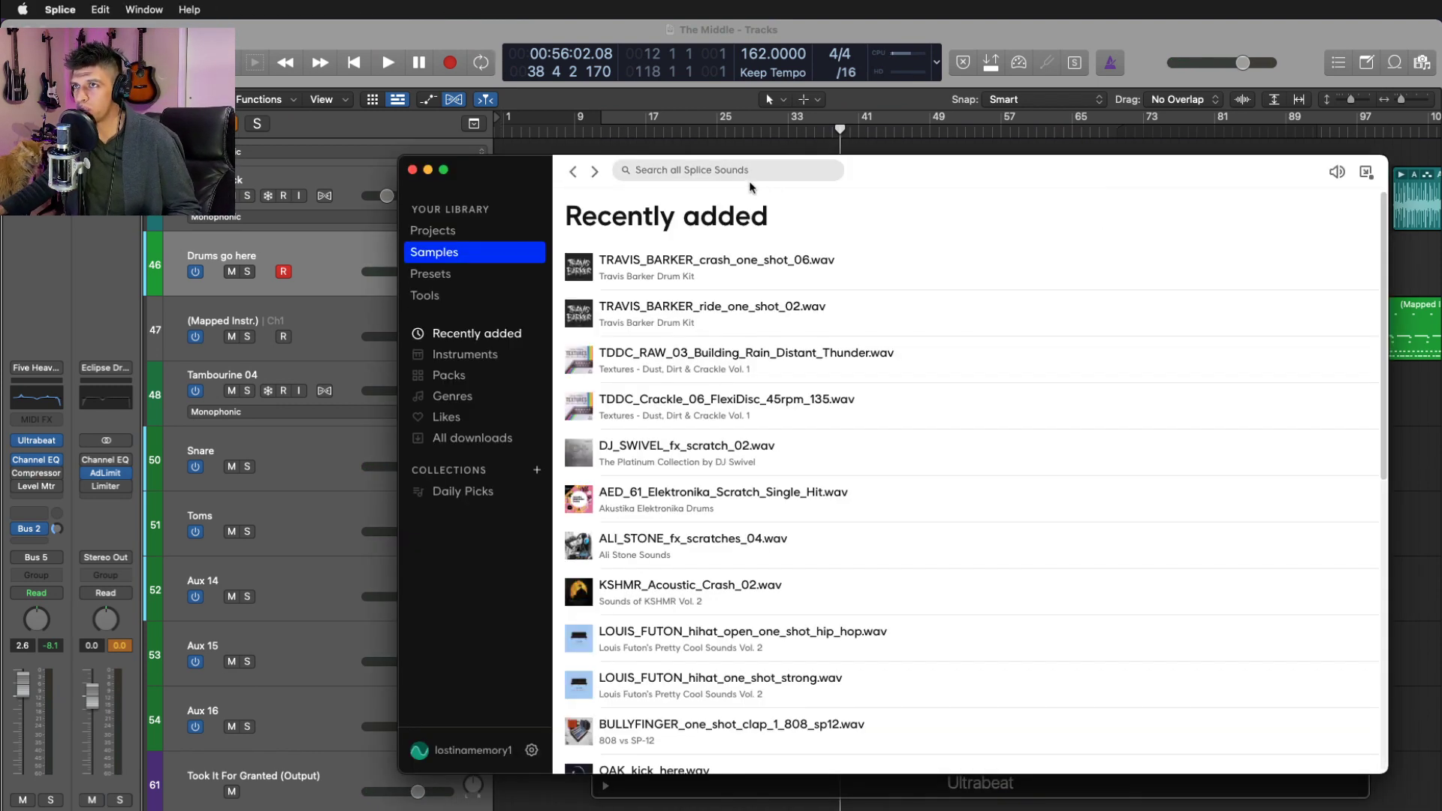
mouse_move(583, 283)
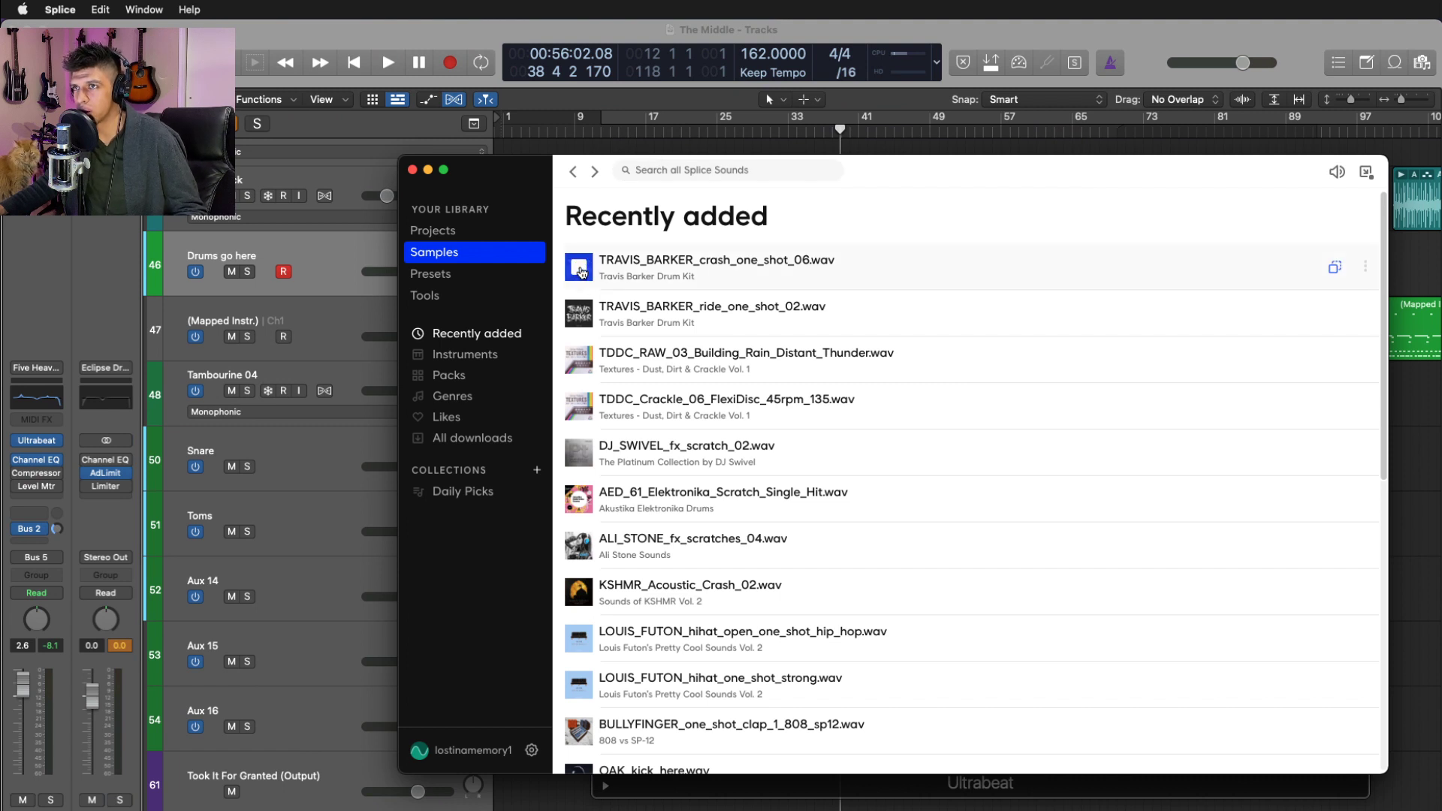
click(579, 313)
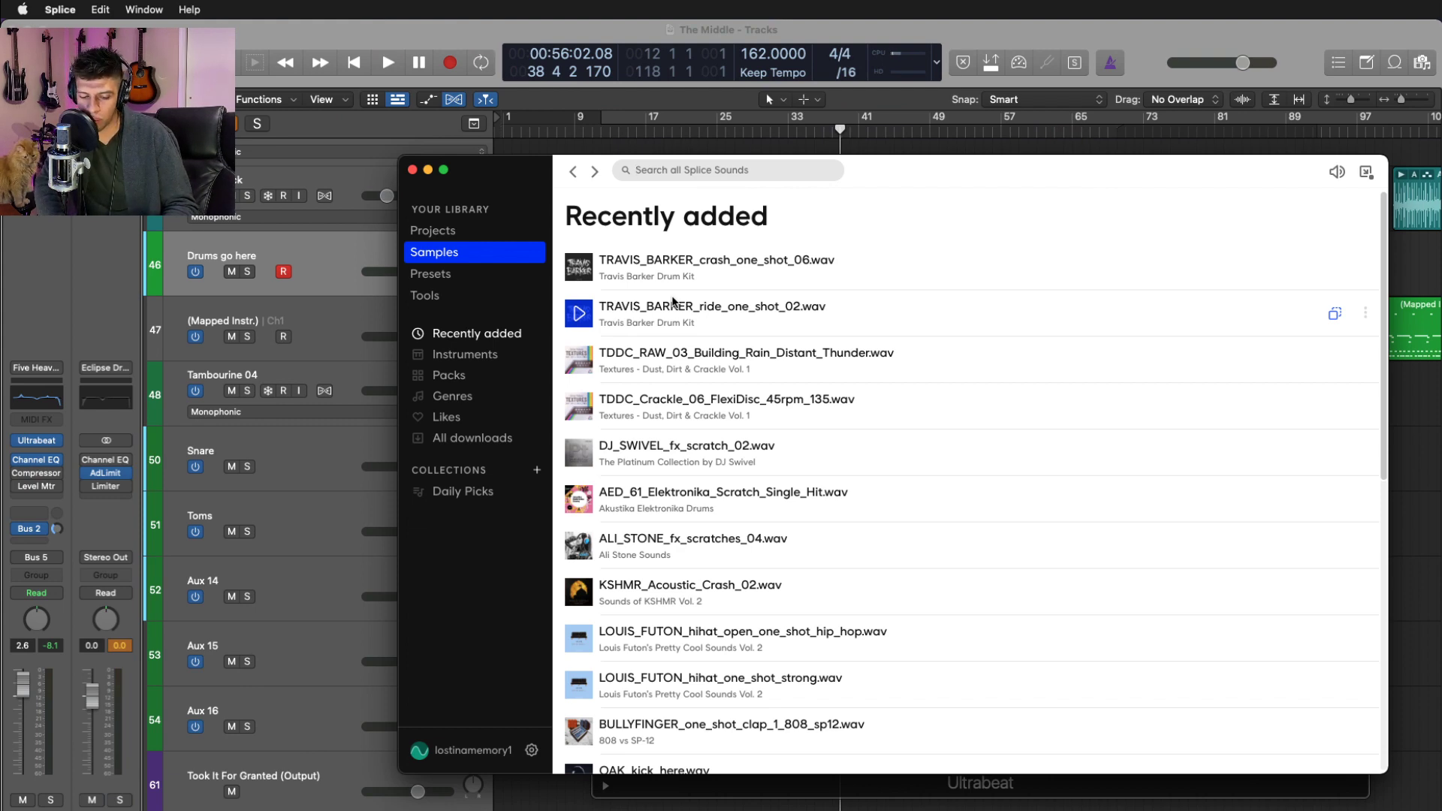
- Search the Splice samples for "travis barker snare", then broaden the search to "travis barker"
text(travis barker snare)
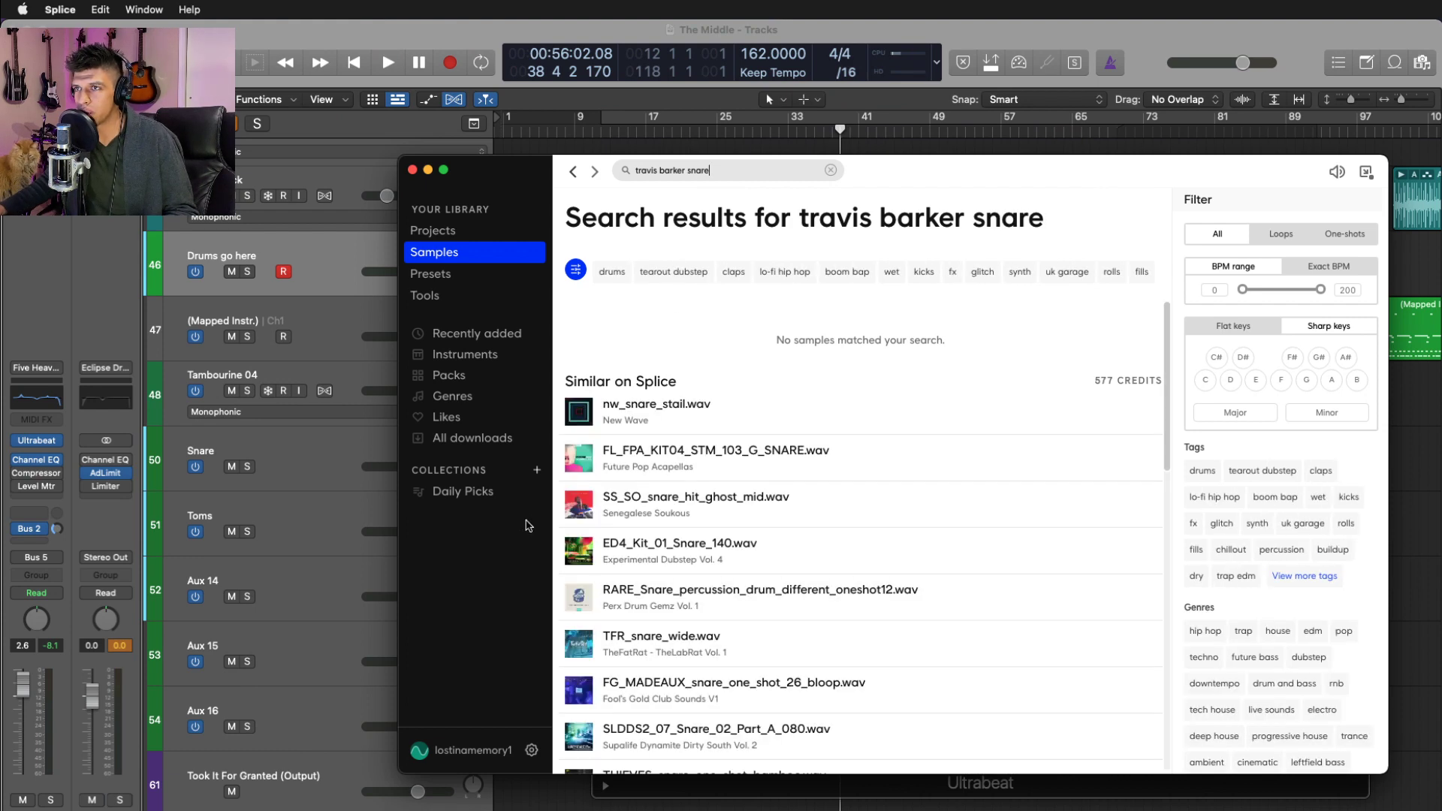
key(BackSpace)
key(BackSpace)
key(BackSpace)
key(BackSpace)
key(BackSpace)
key(BackSpace)
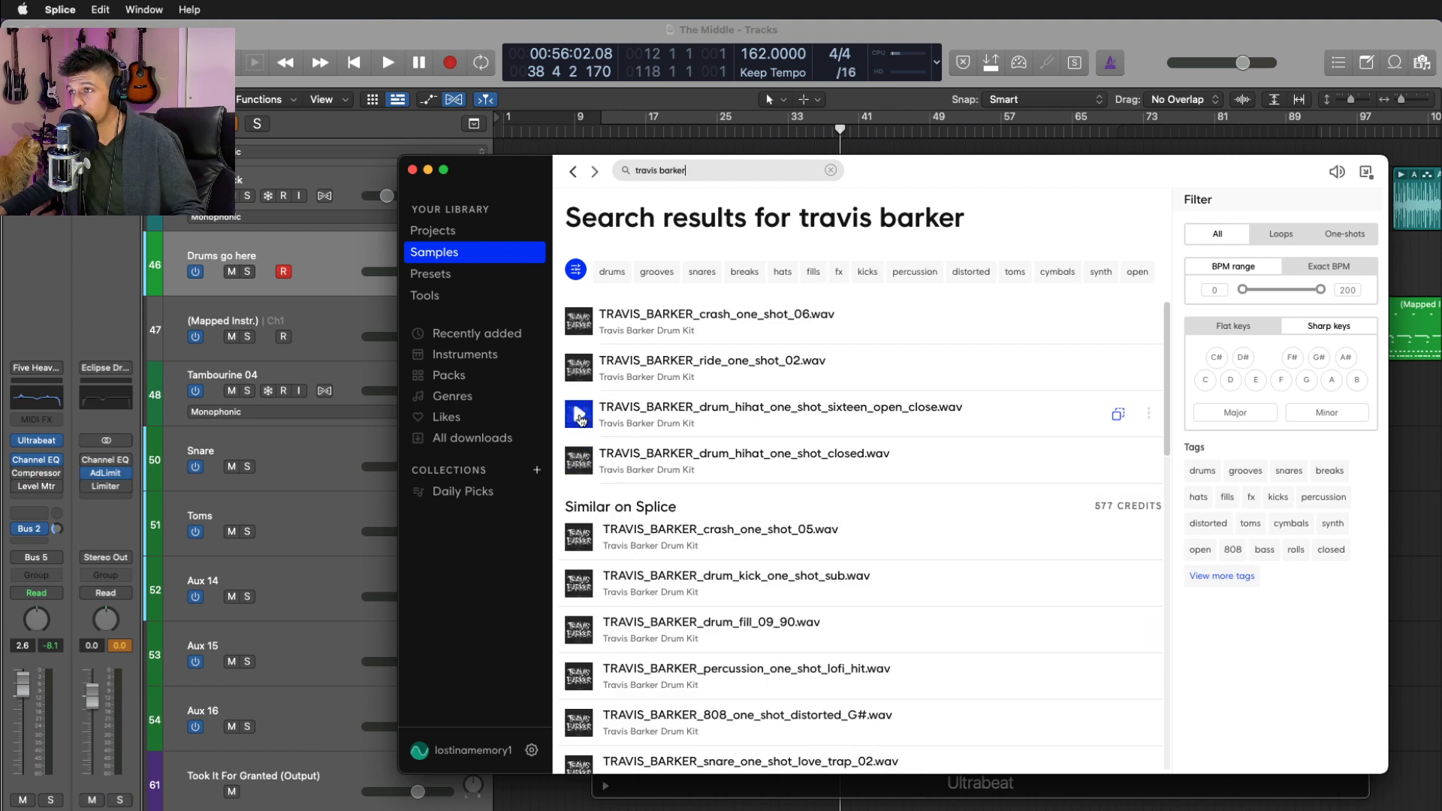
- Audition Travis Barker samples including drum_fill_09_90, 808_one_shot_distorted_G# and drum_fill_18_140, then close Splice to return to Logic Pro
click(578, 367)
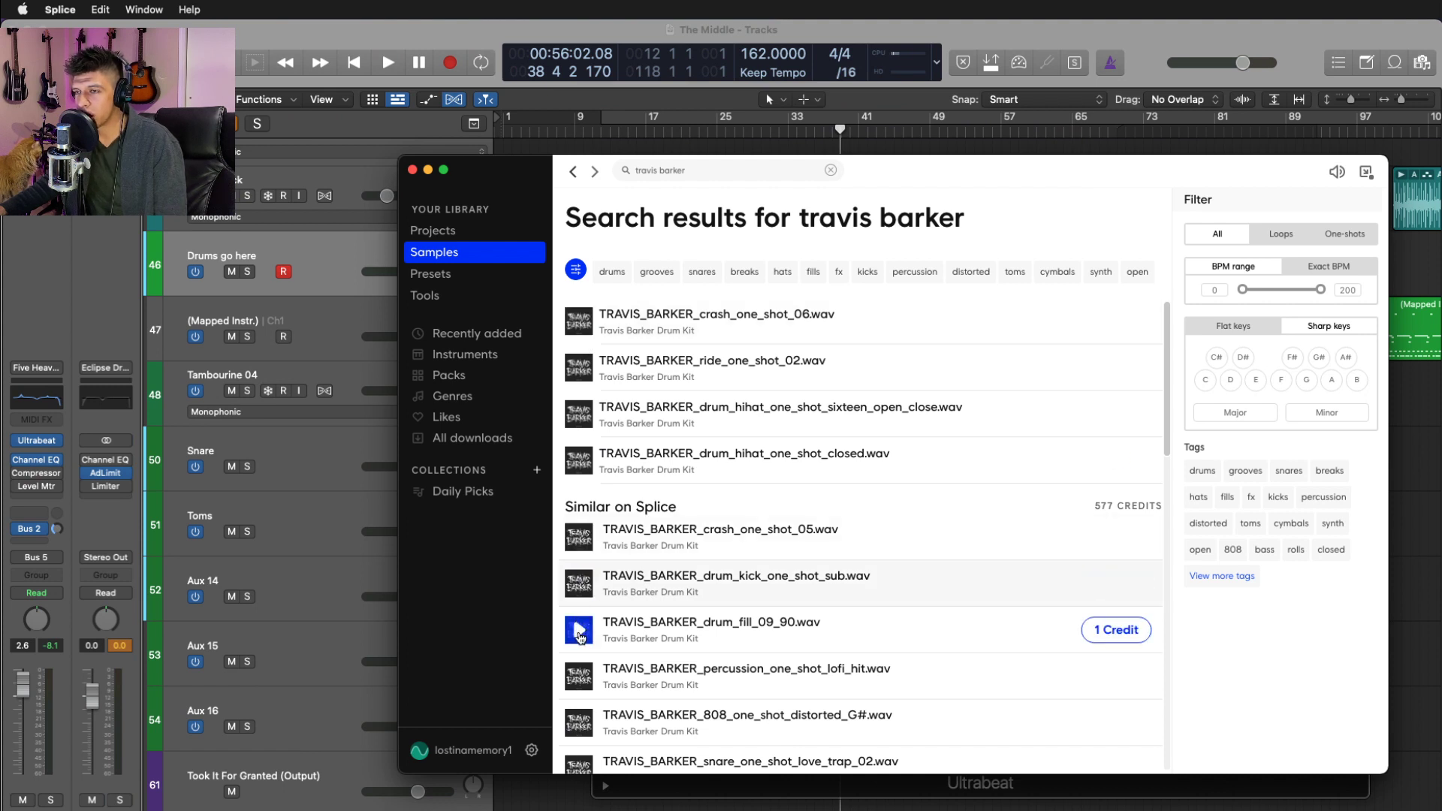
click(578, 635)
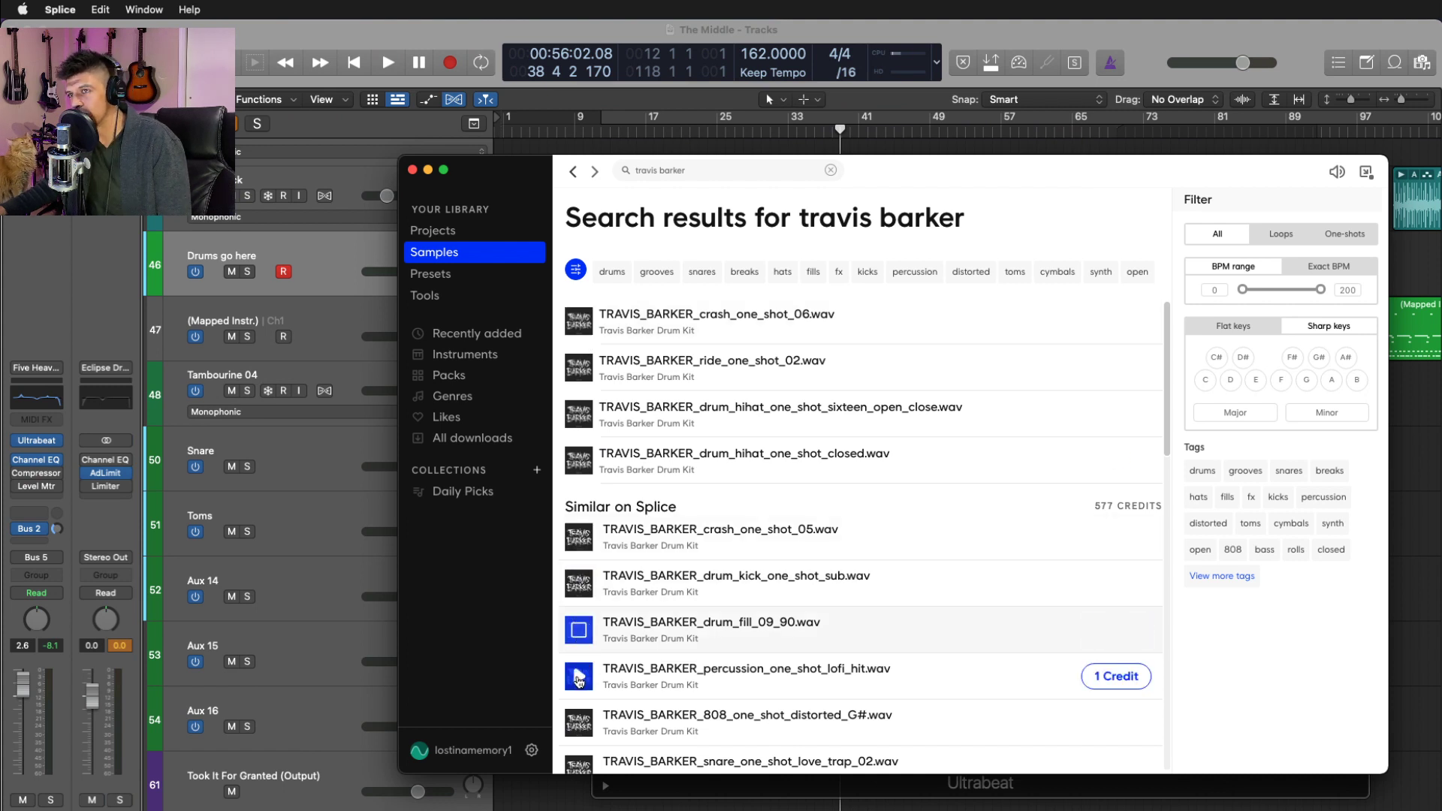
click(582, 721)
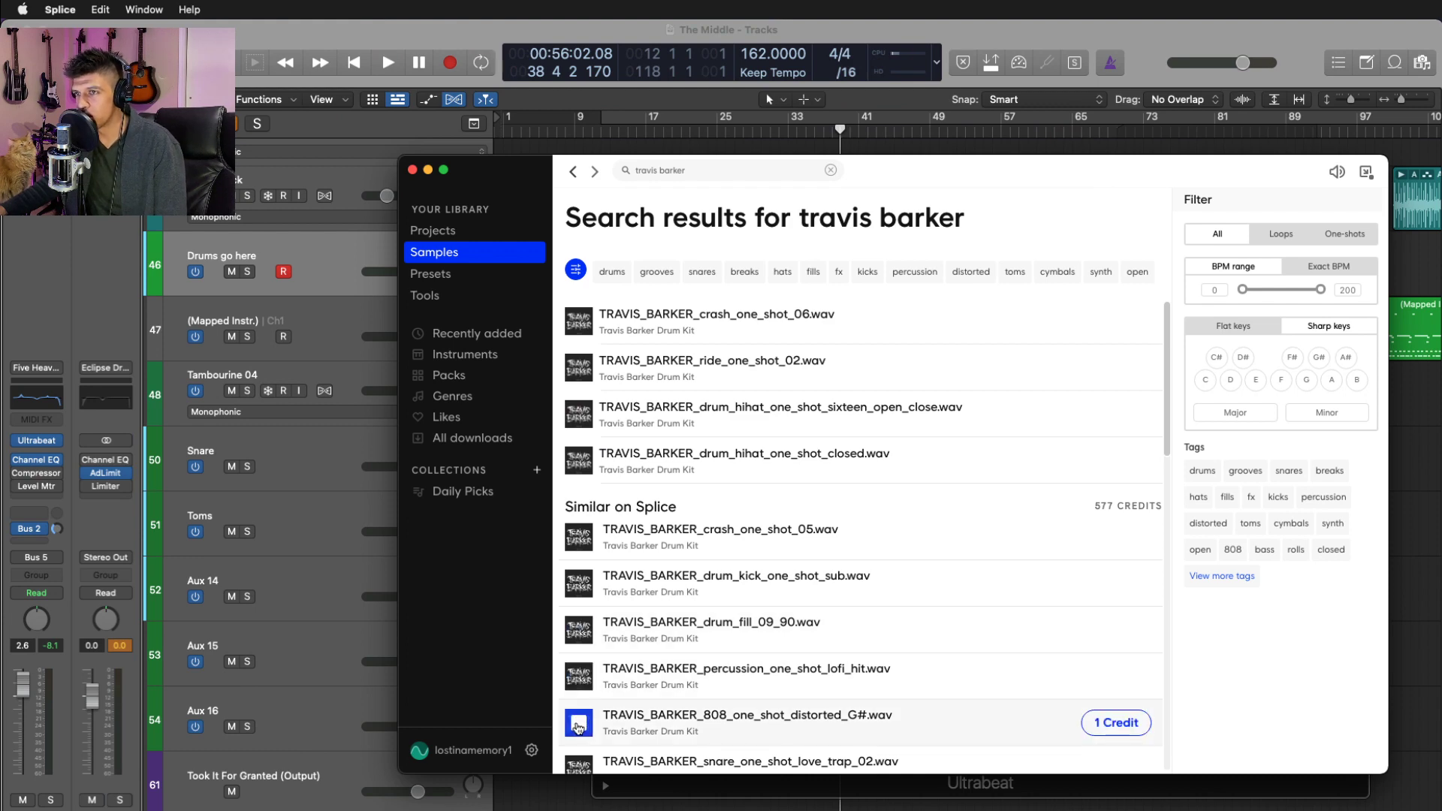
scroll(586, 713, down, 3)
click(580, 712)
scroll(588, 713, down, 4)
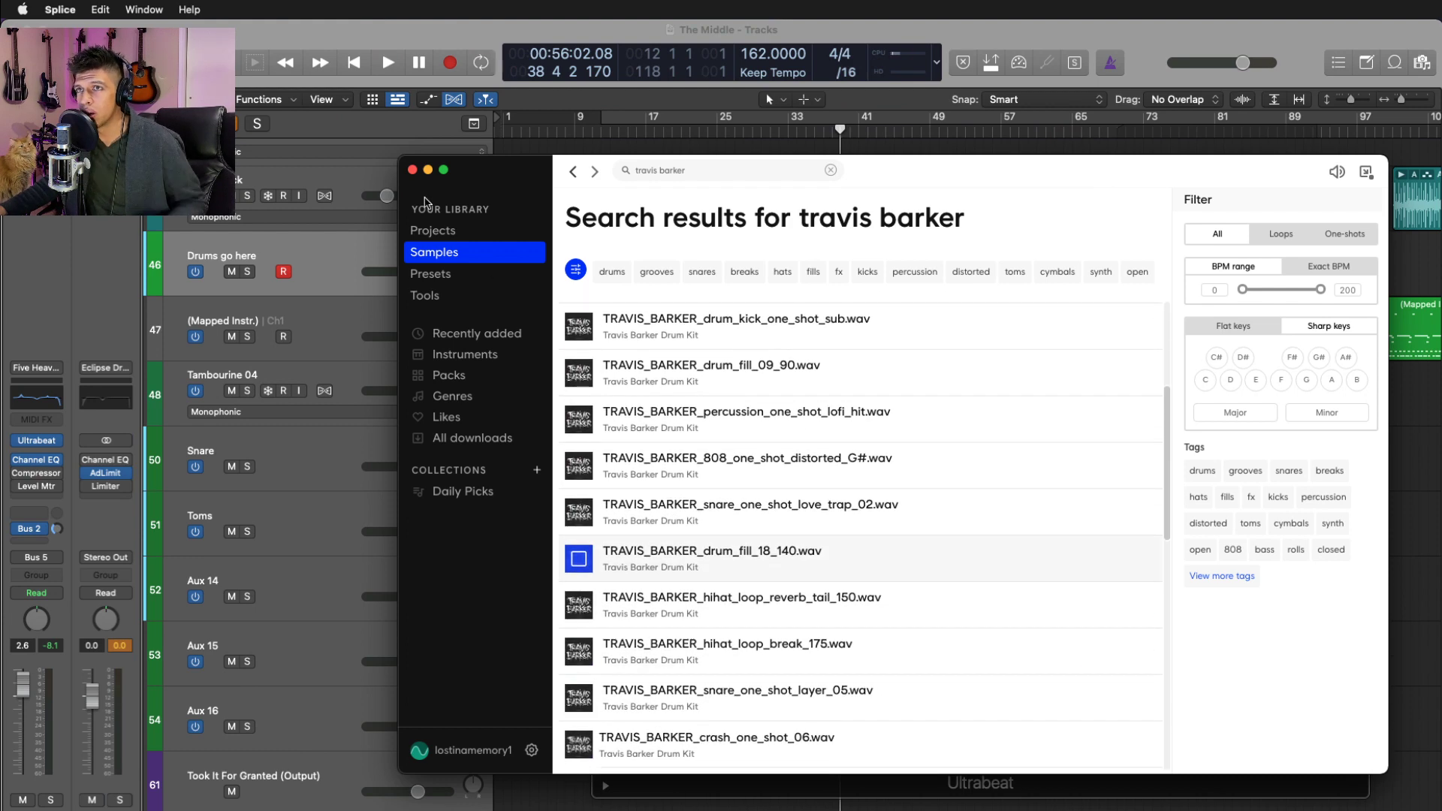
click(412, 172)
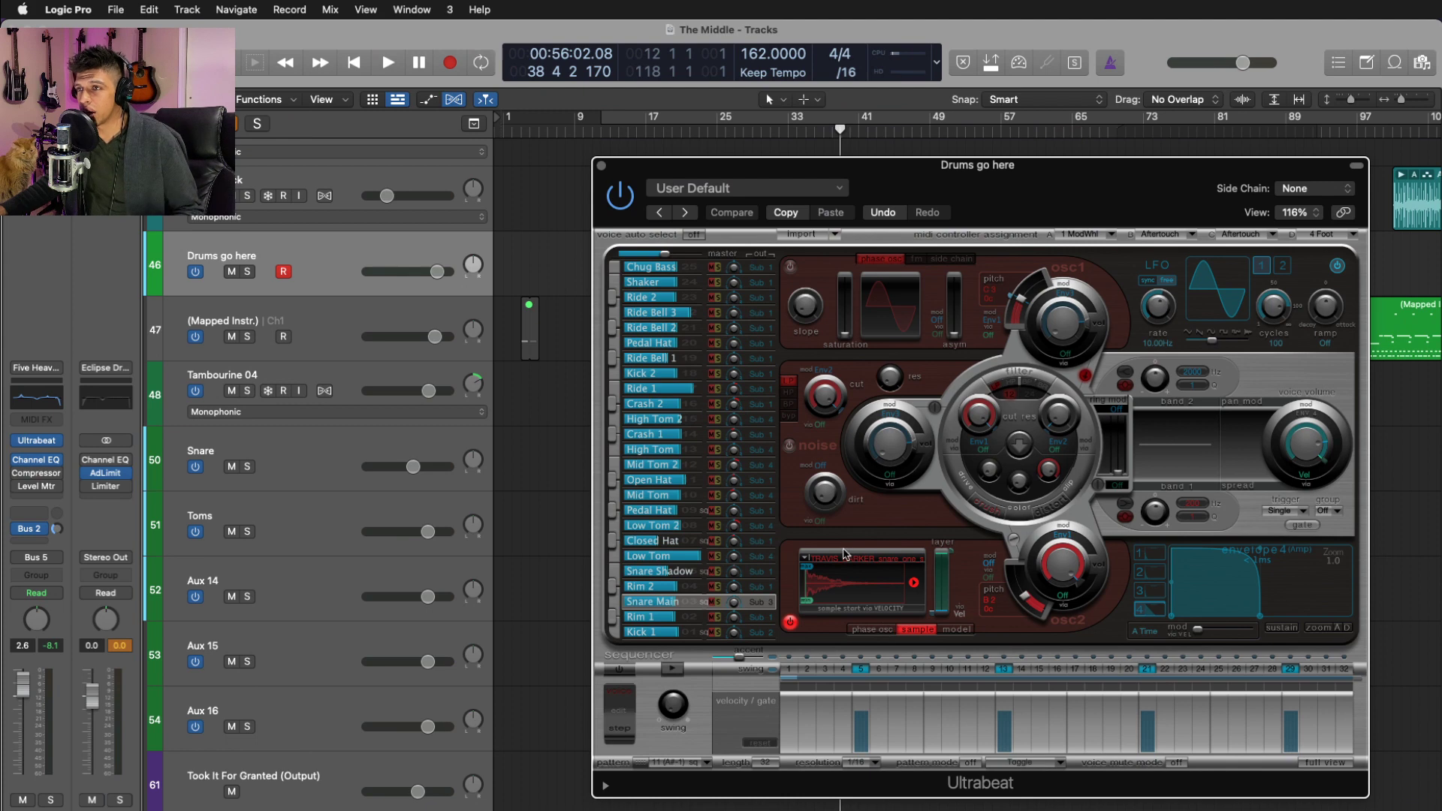
- Audition the Snare Main and Kick 1 sounds in Ultrabeat
click(615, 605)
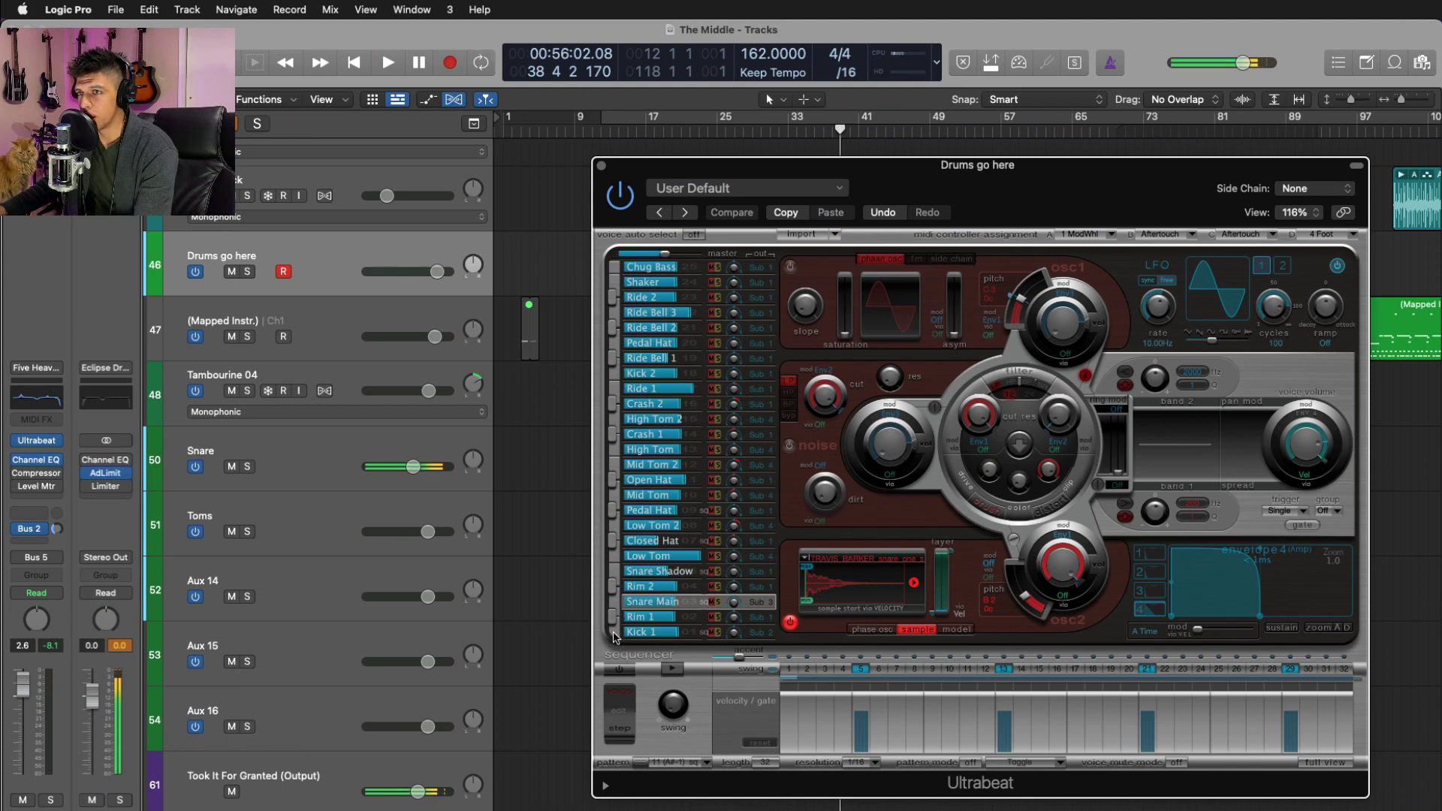
click(615, 635)
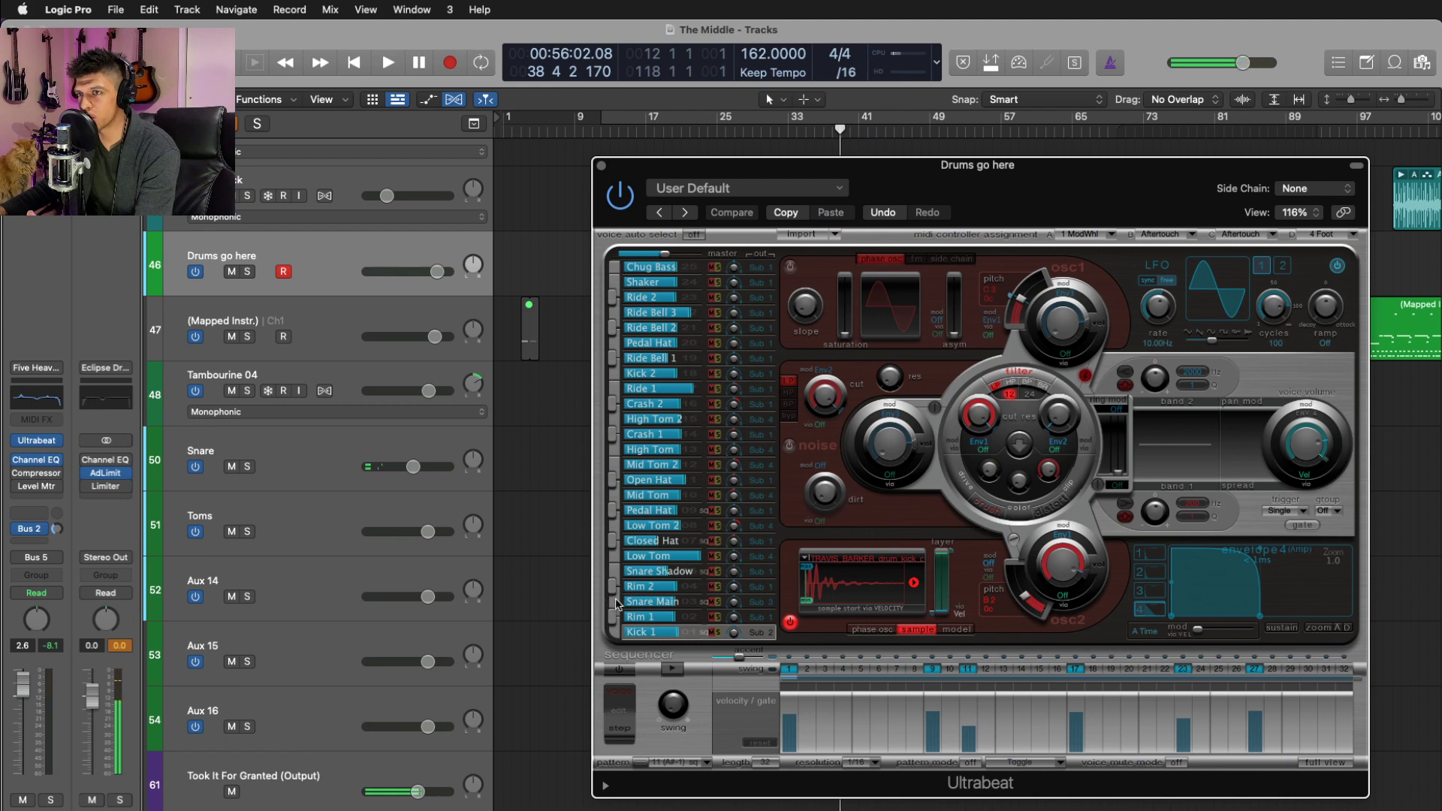
click(614, 605)
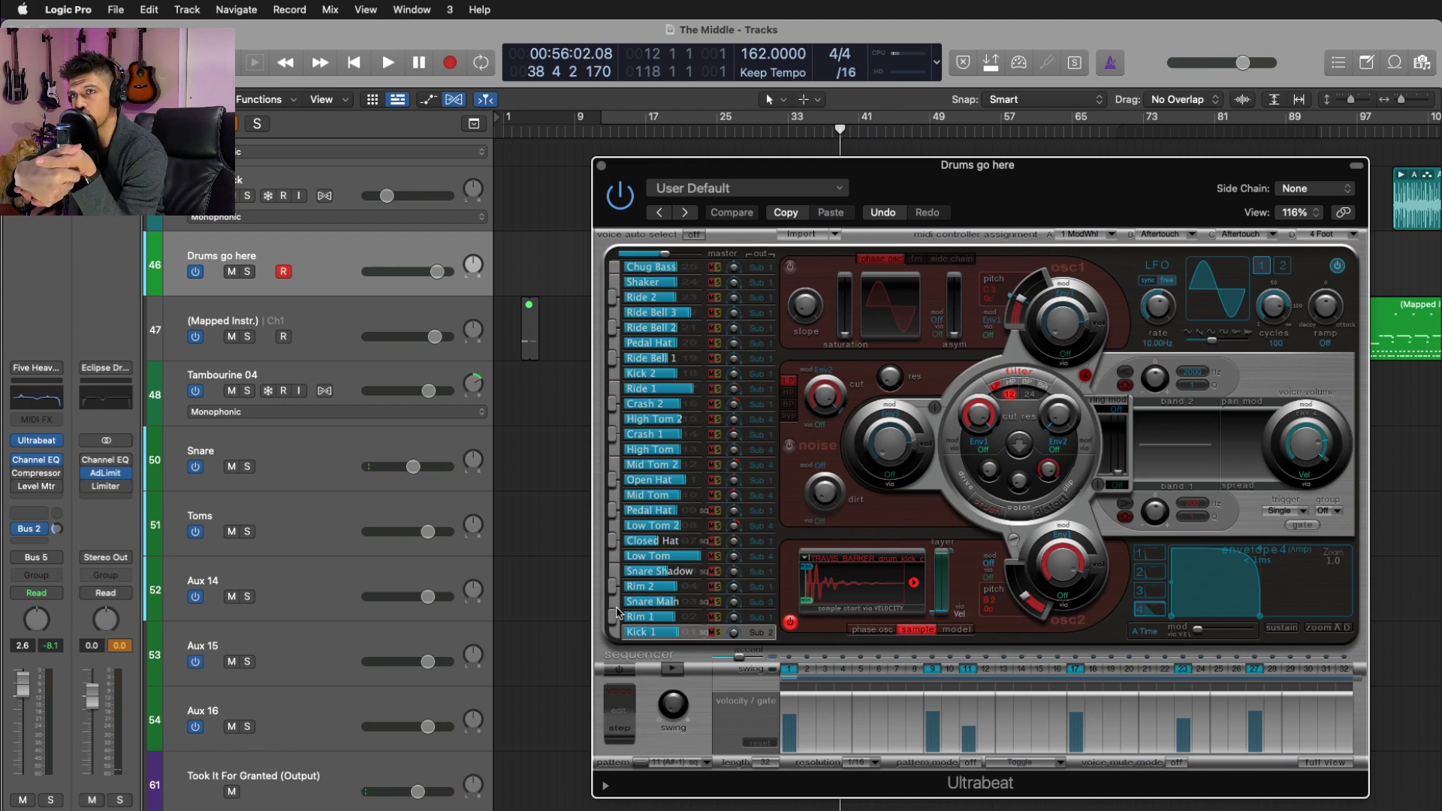
- Check the Drums go here track's instrument choice, keeping Ultrabeat (Drum Machine) in its Multi-Output version
click(54, 441)
mouse_move(103, 655)
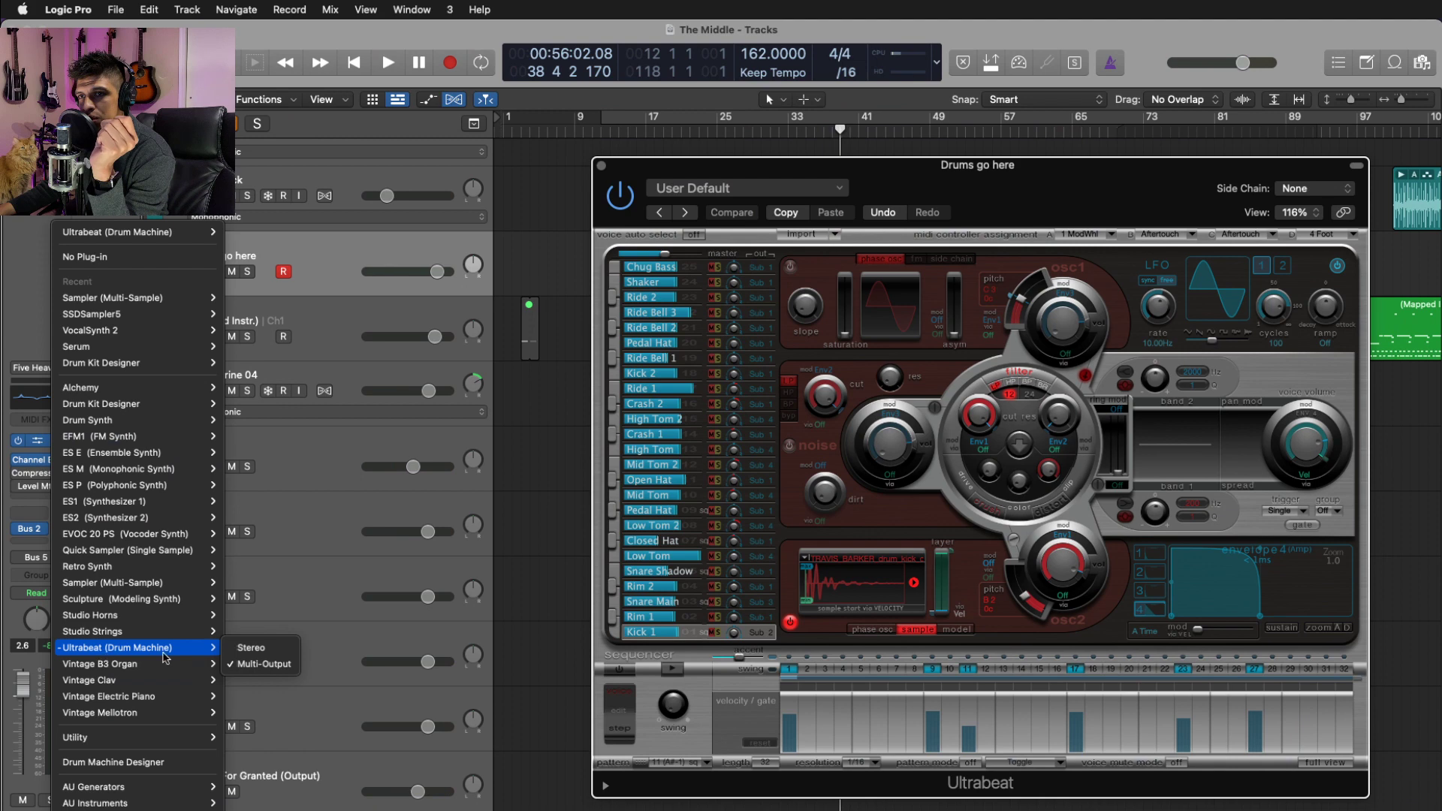
click(253, 665)
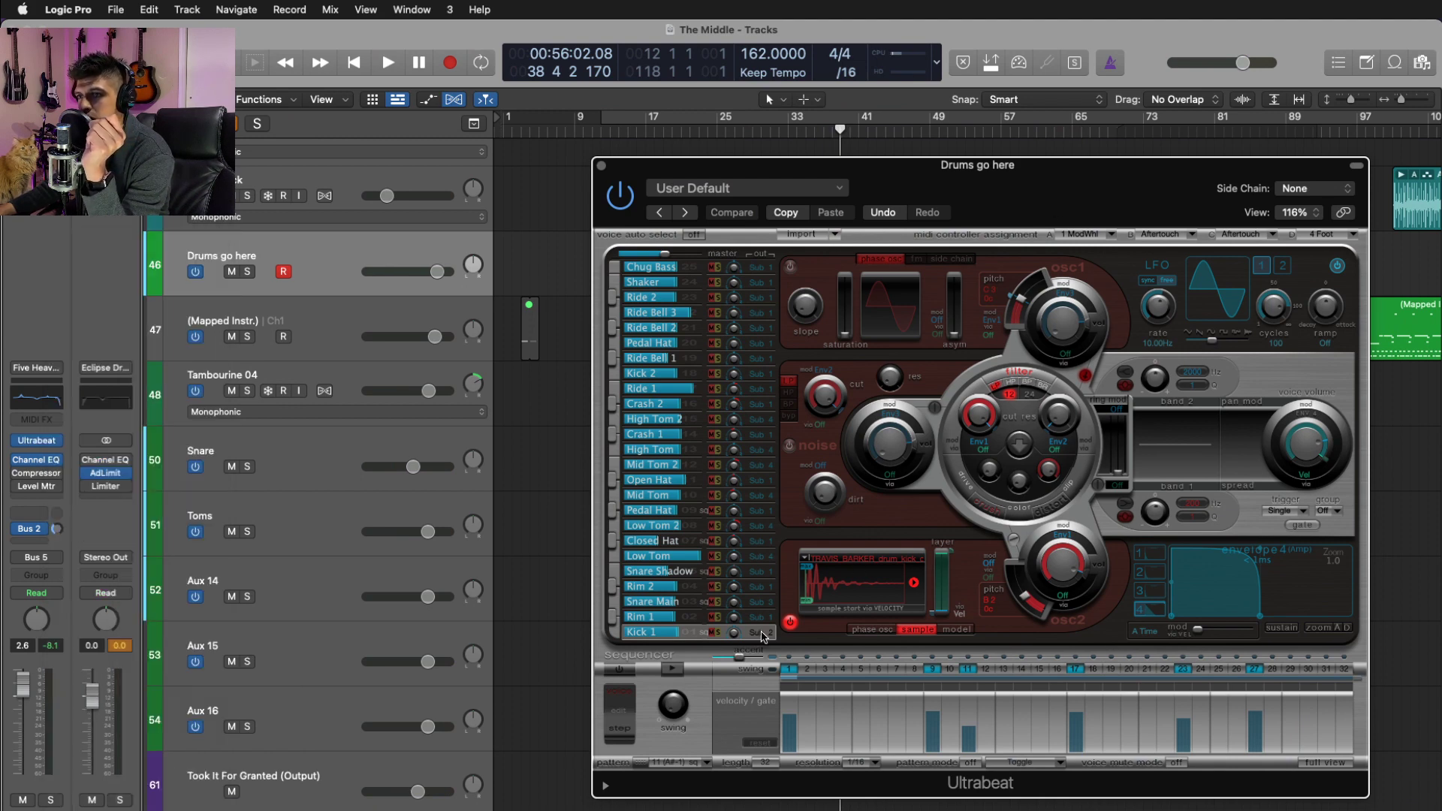
- Check the Ultrabeat outputs, keeping Kick 1 on Sub Group 2 (3-4) and Snare Main on Sub Group 3 (5-6)
click(760, 633)
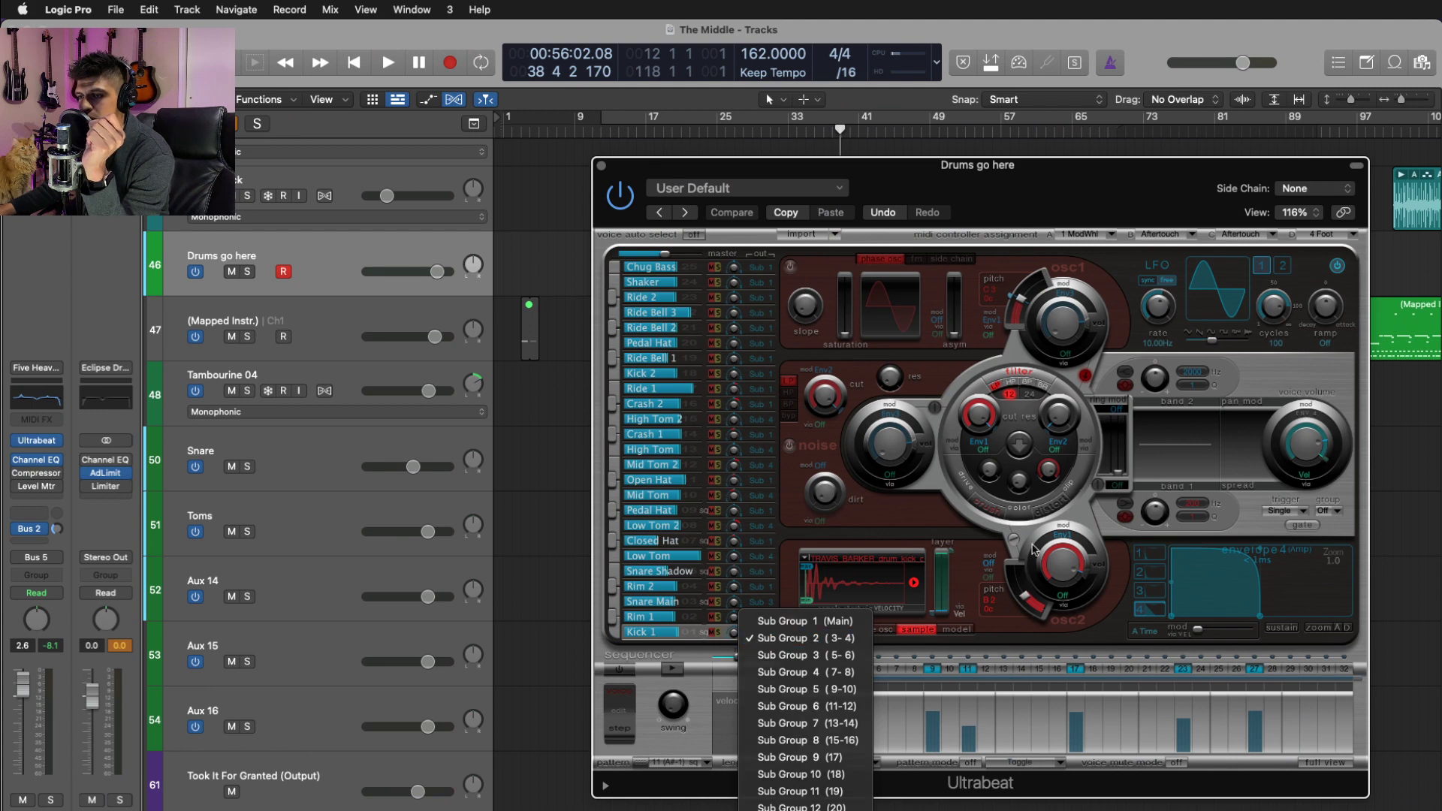
click(769, 639)
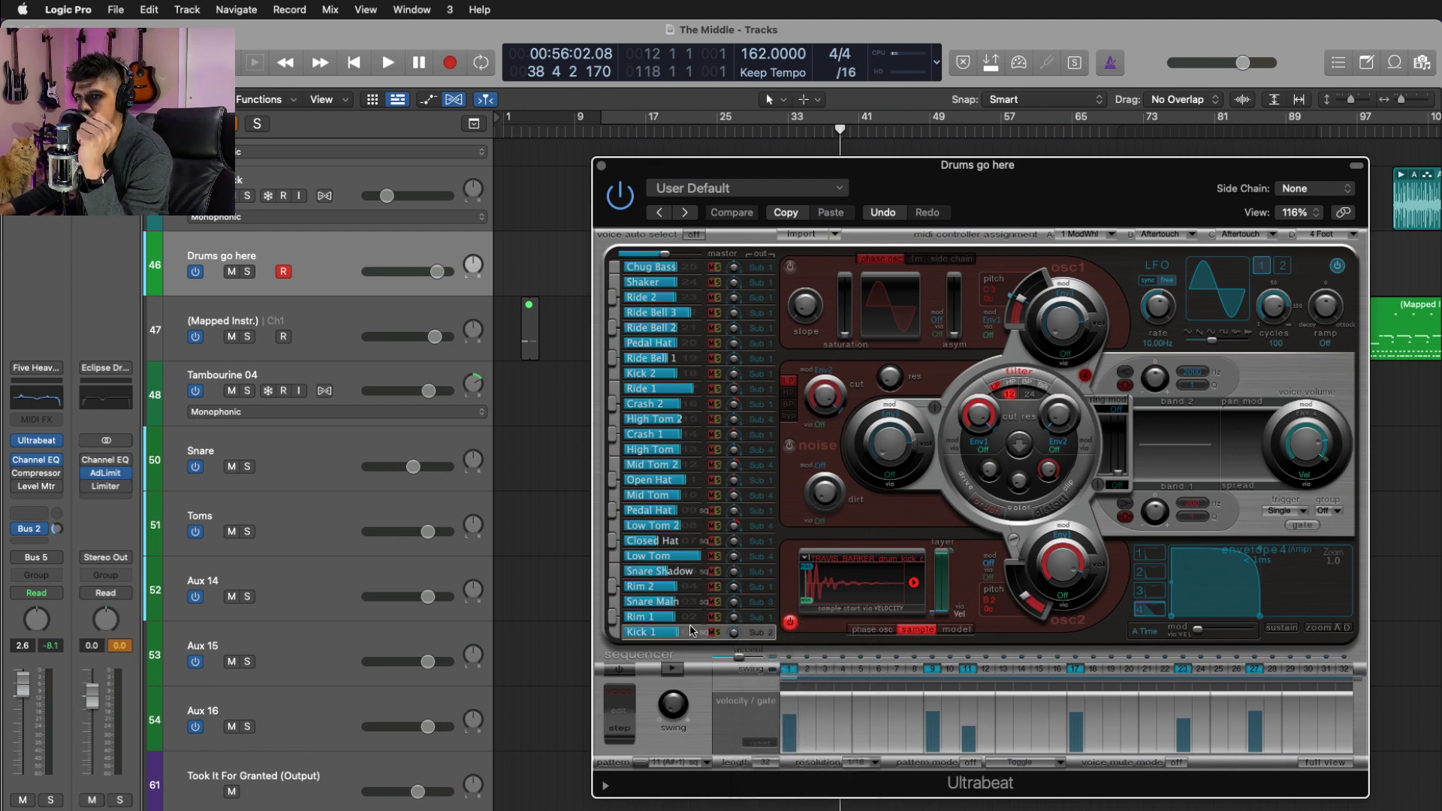
click(653, 602)
click(761, 608)
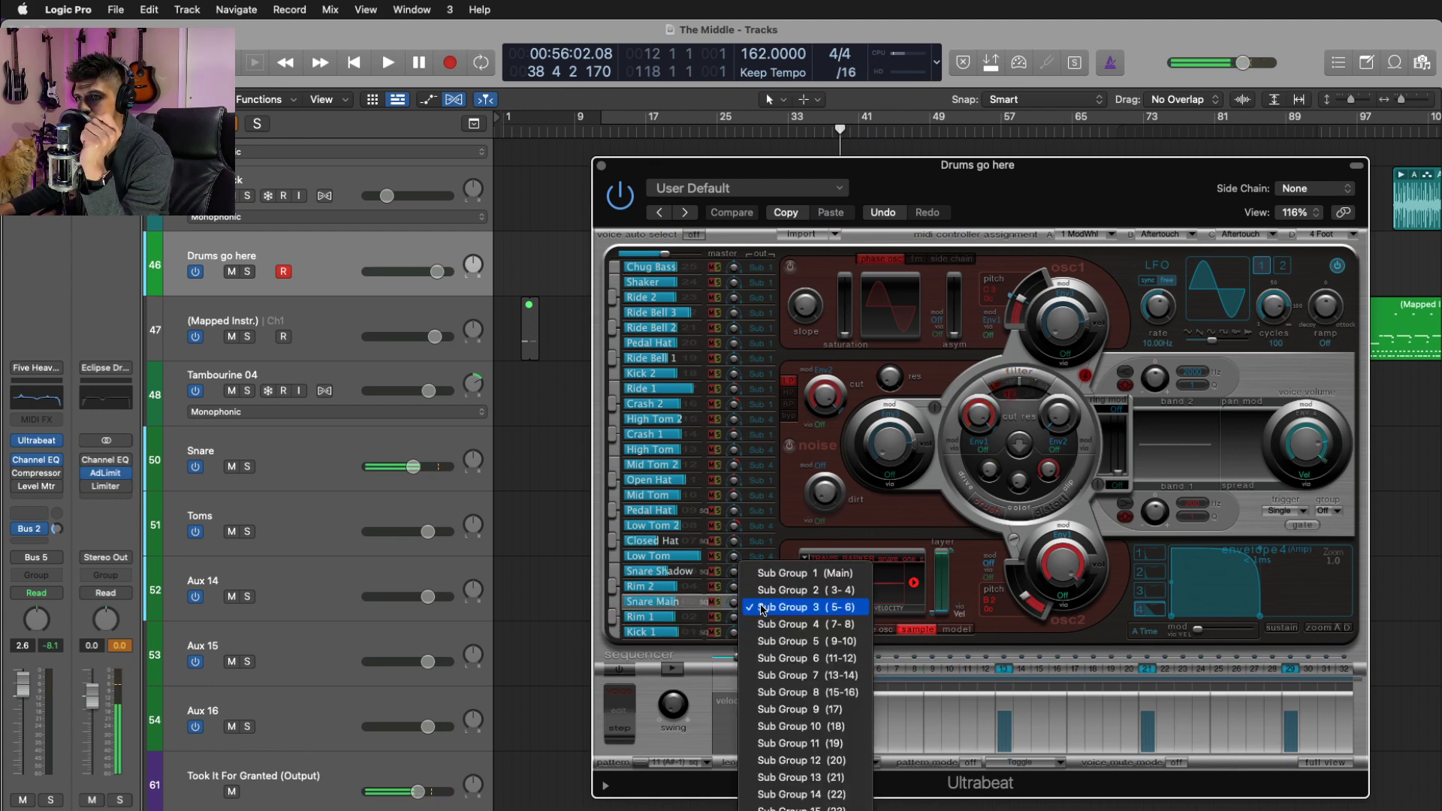
click(763, 607)
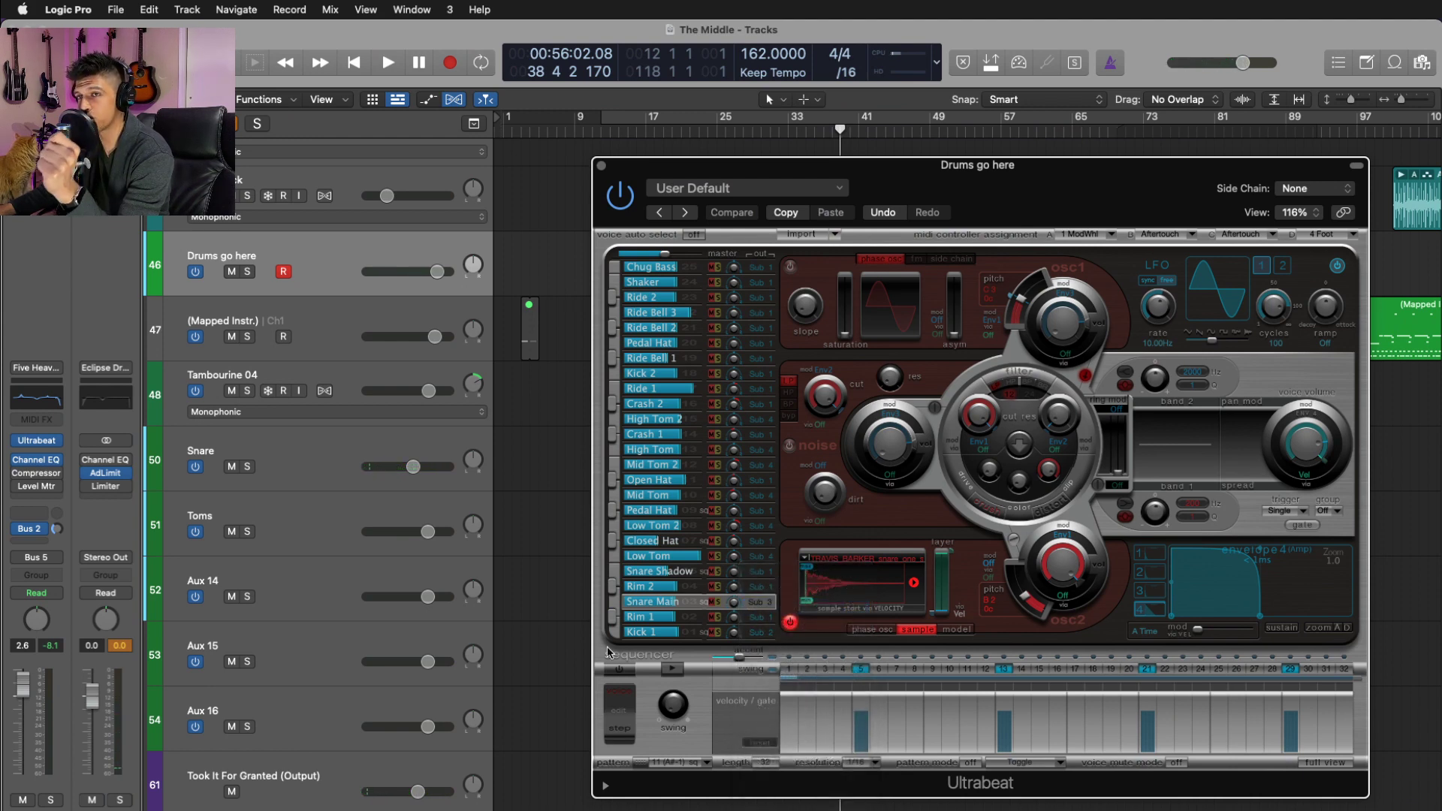
- Select the Snare output track, audition Snare Main, and briefly view the track's Compressor
click(293, 462)
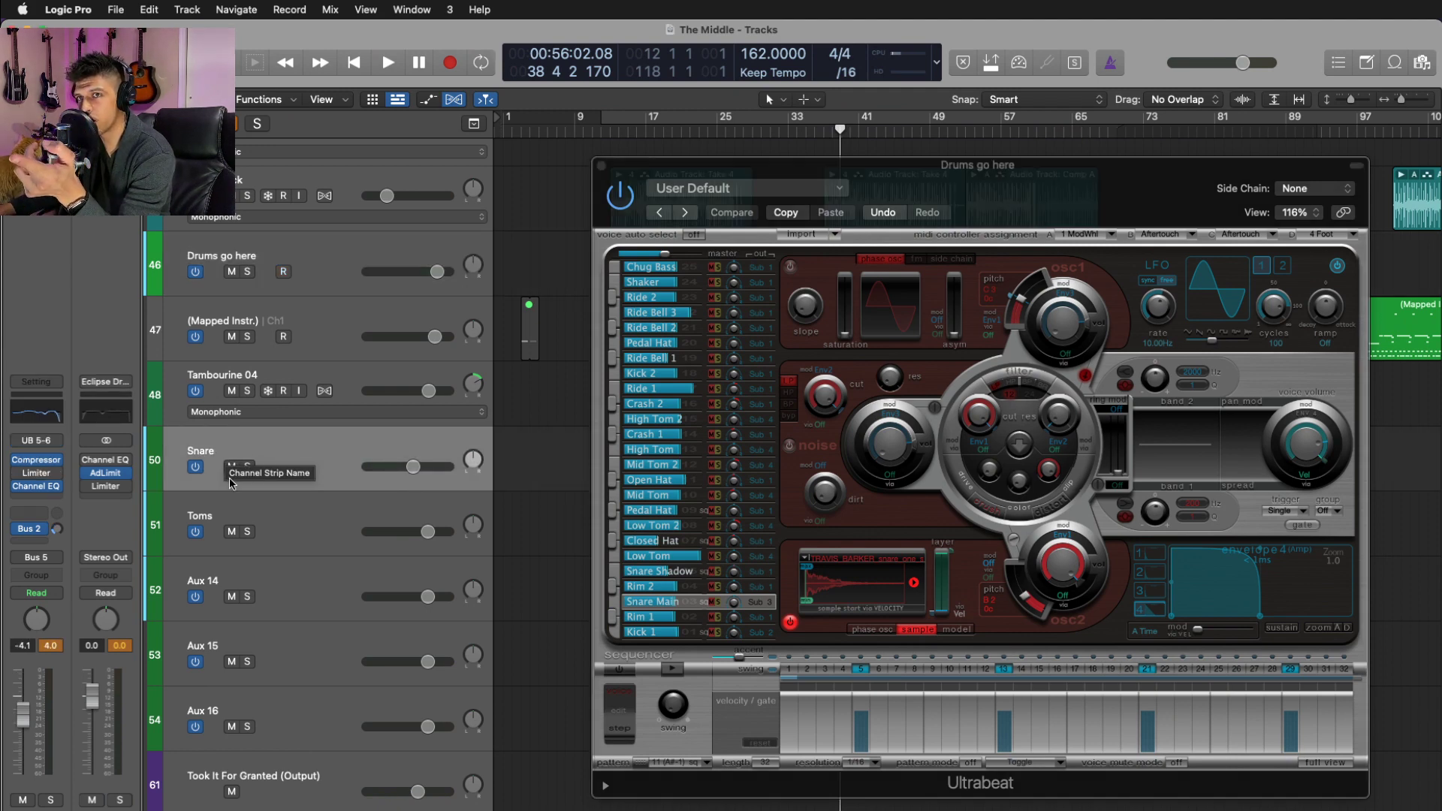
click(612, 601)
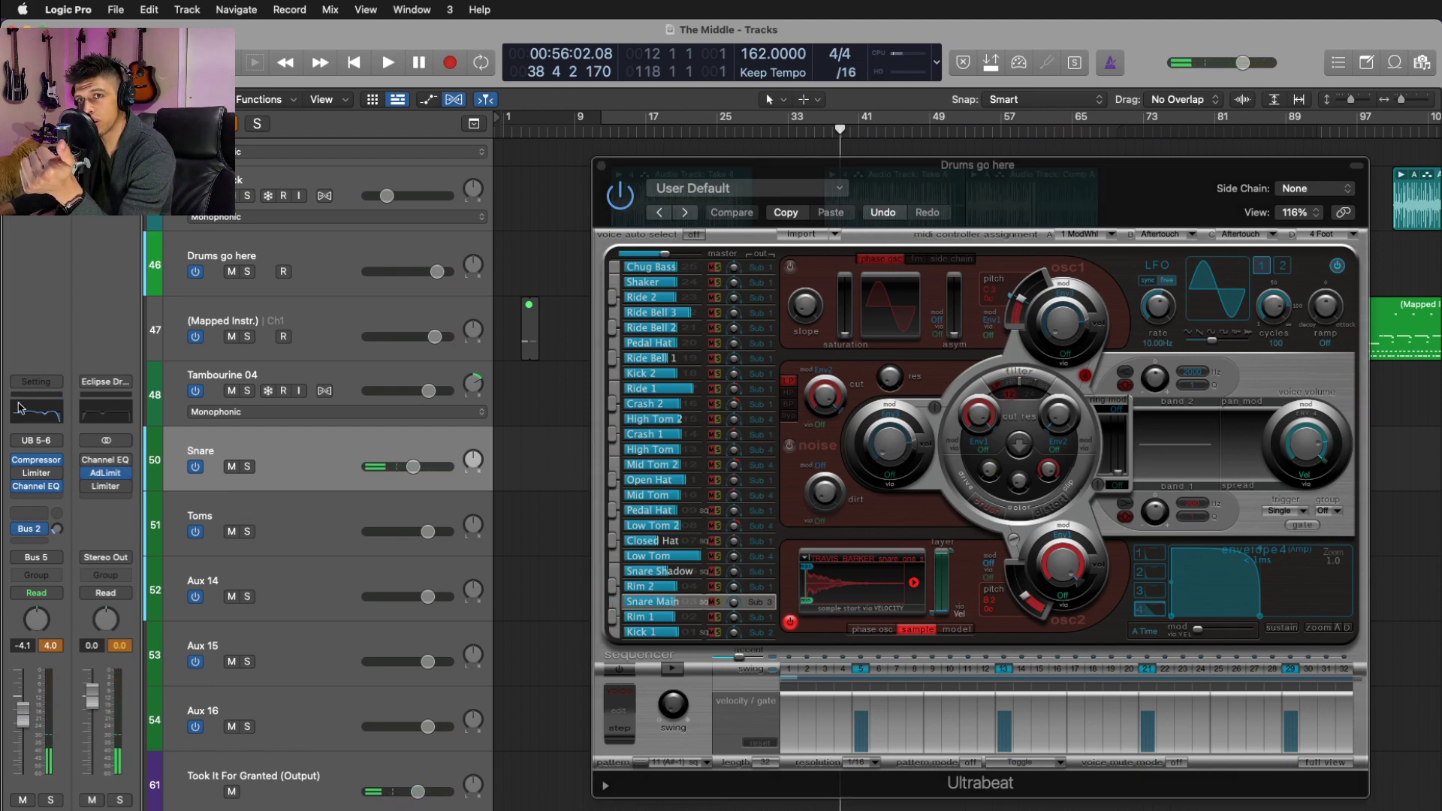
click(35, 463)
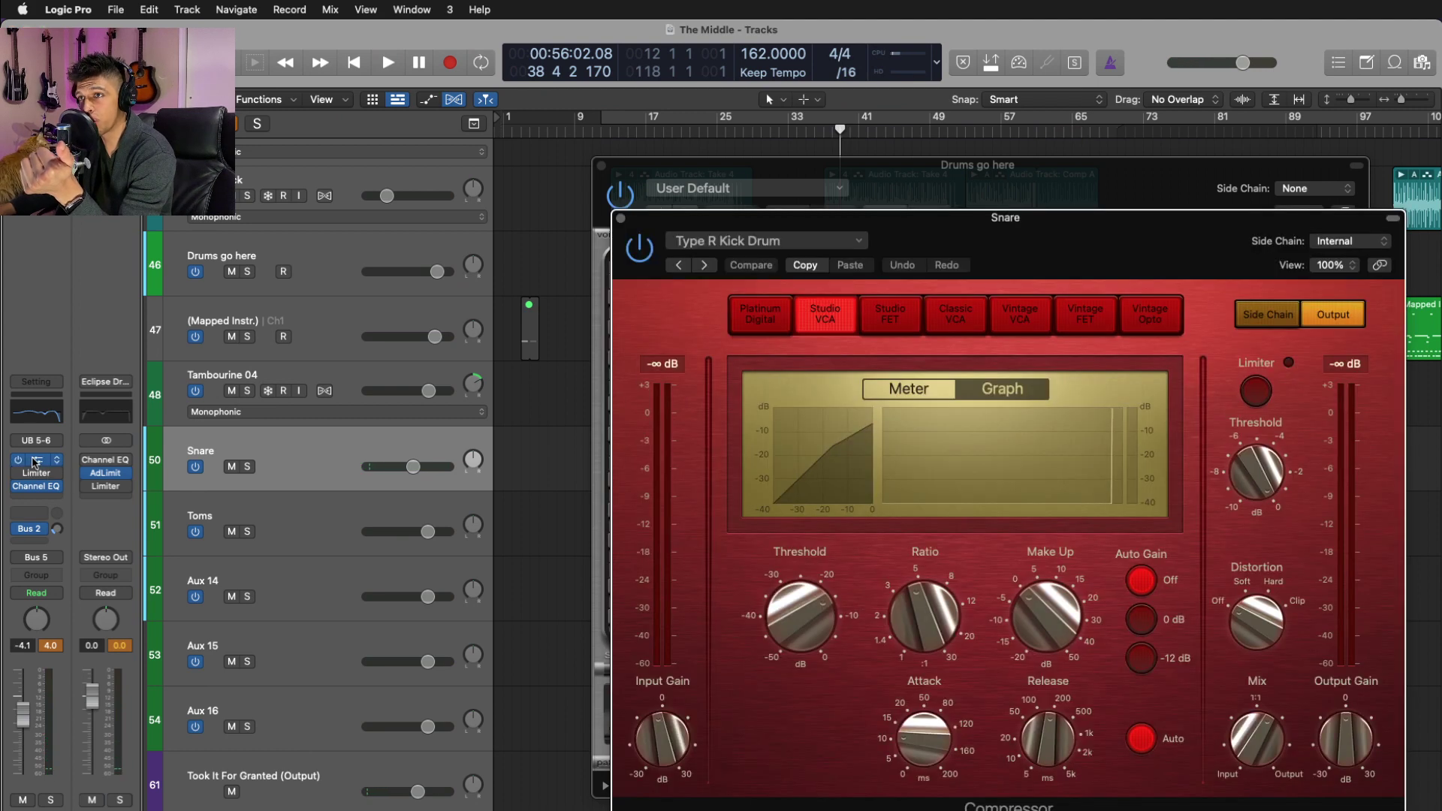
click(34, 462)
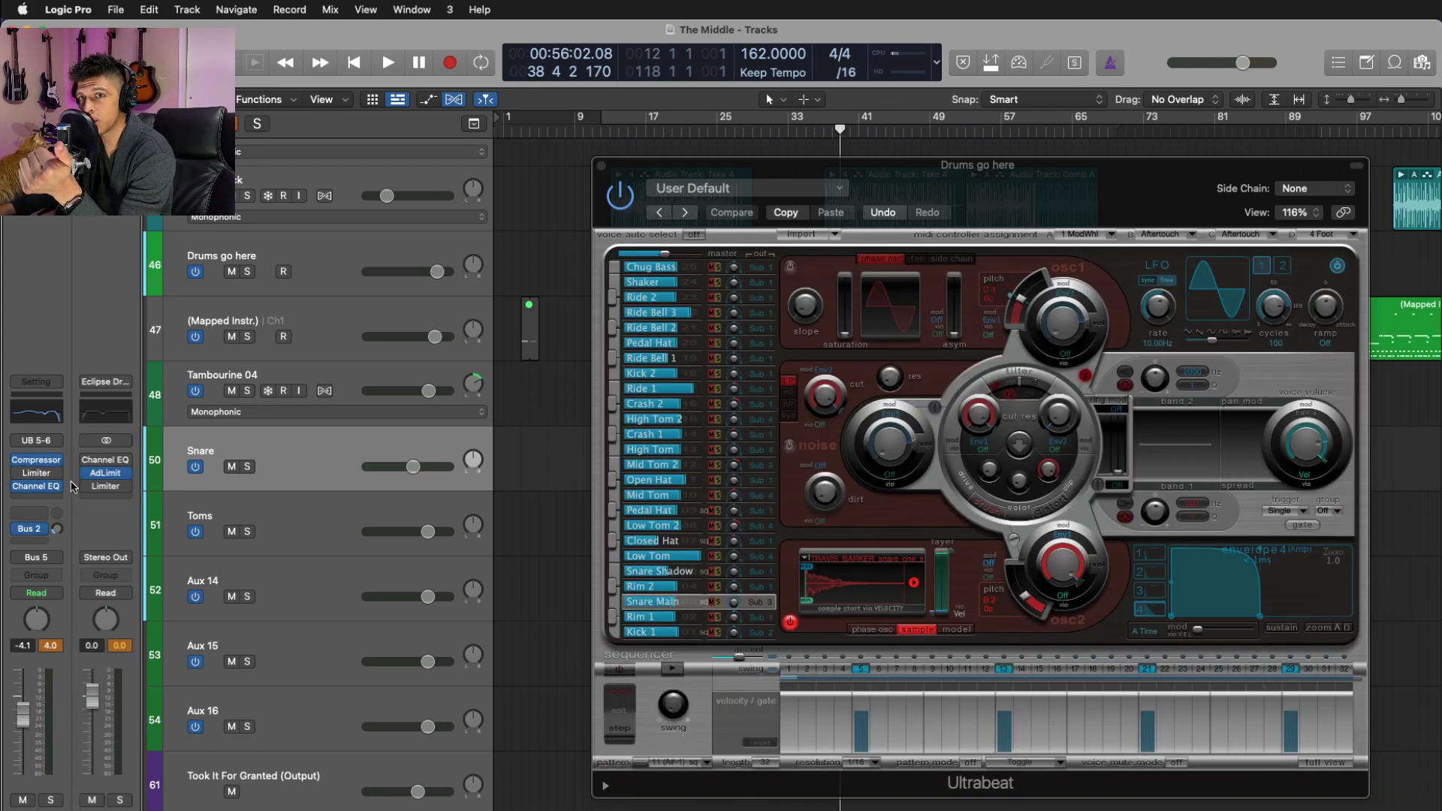
- Bypass the Snare track's Compressor, Channel EQ and Bus 2 send, and audition the dry Snare Main sound
mouse_move(16, 532)
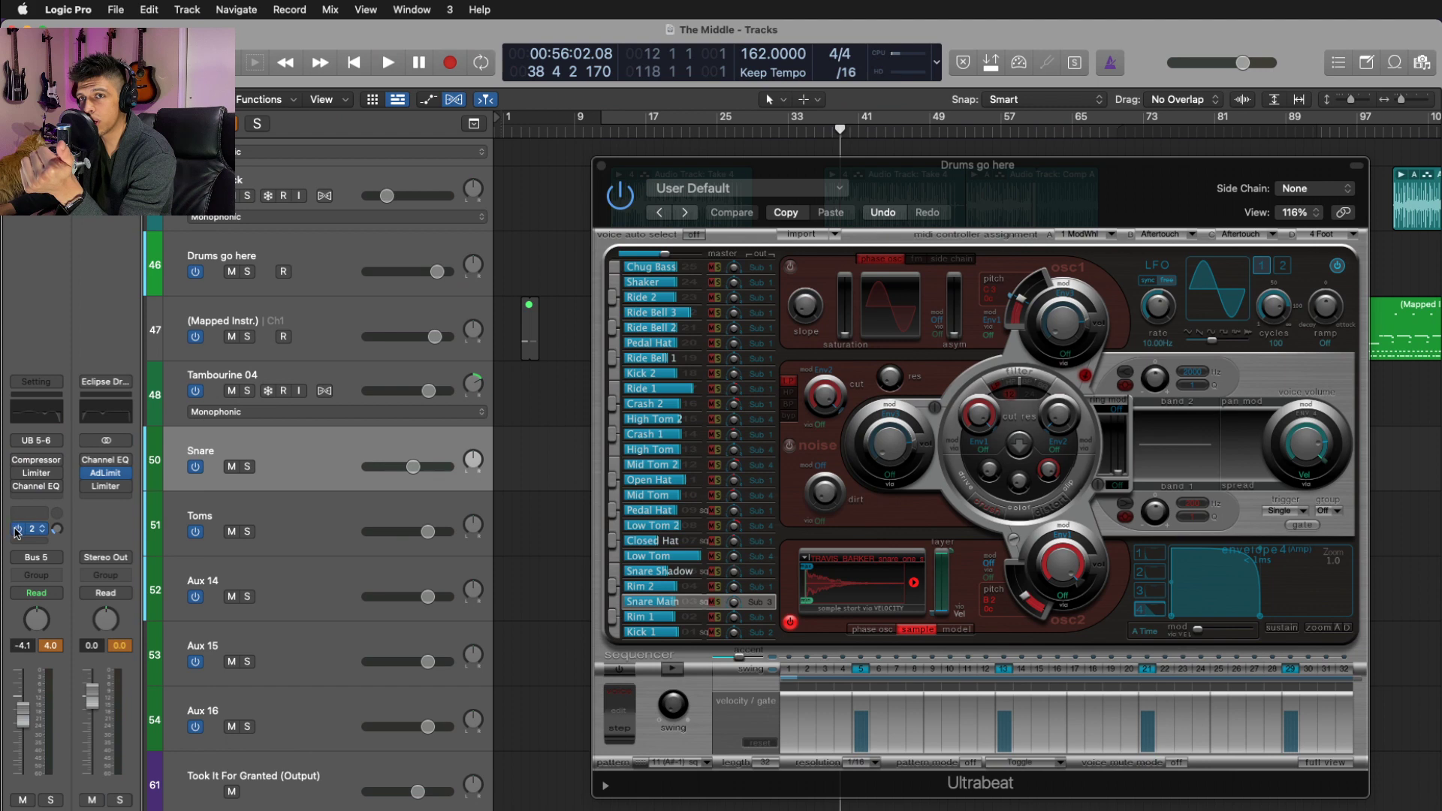
click(615, 604)
click(615, 605)
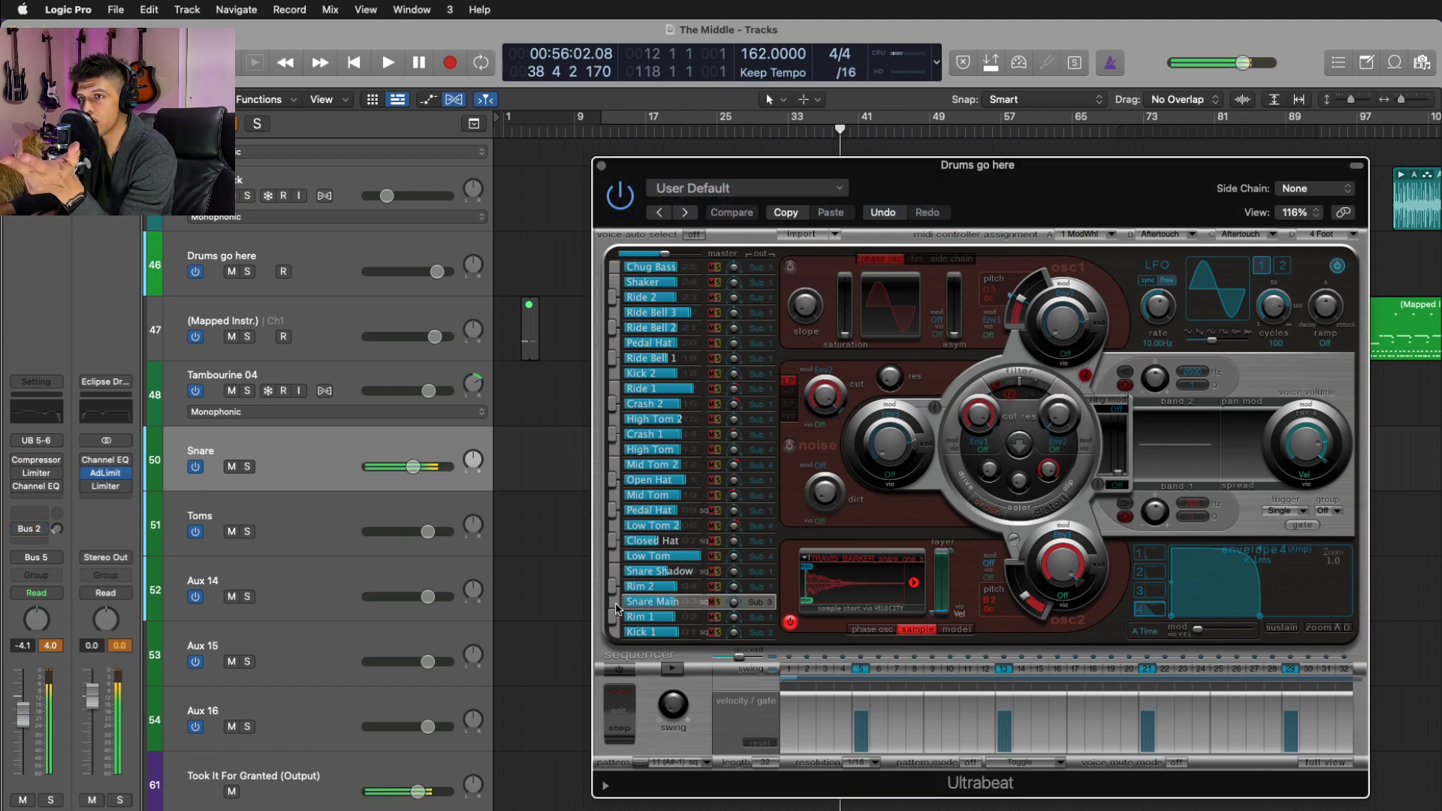
- Re-enable the Snare track's Compressor and Channel EQ and show both of their windows
mouse_move(35, 466)
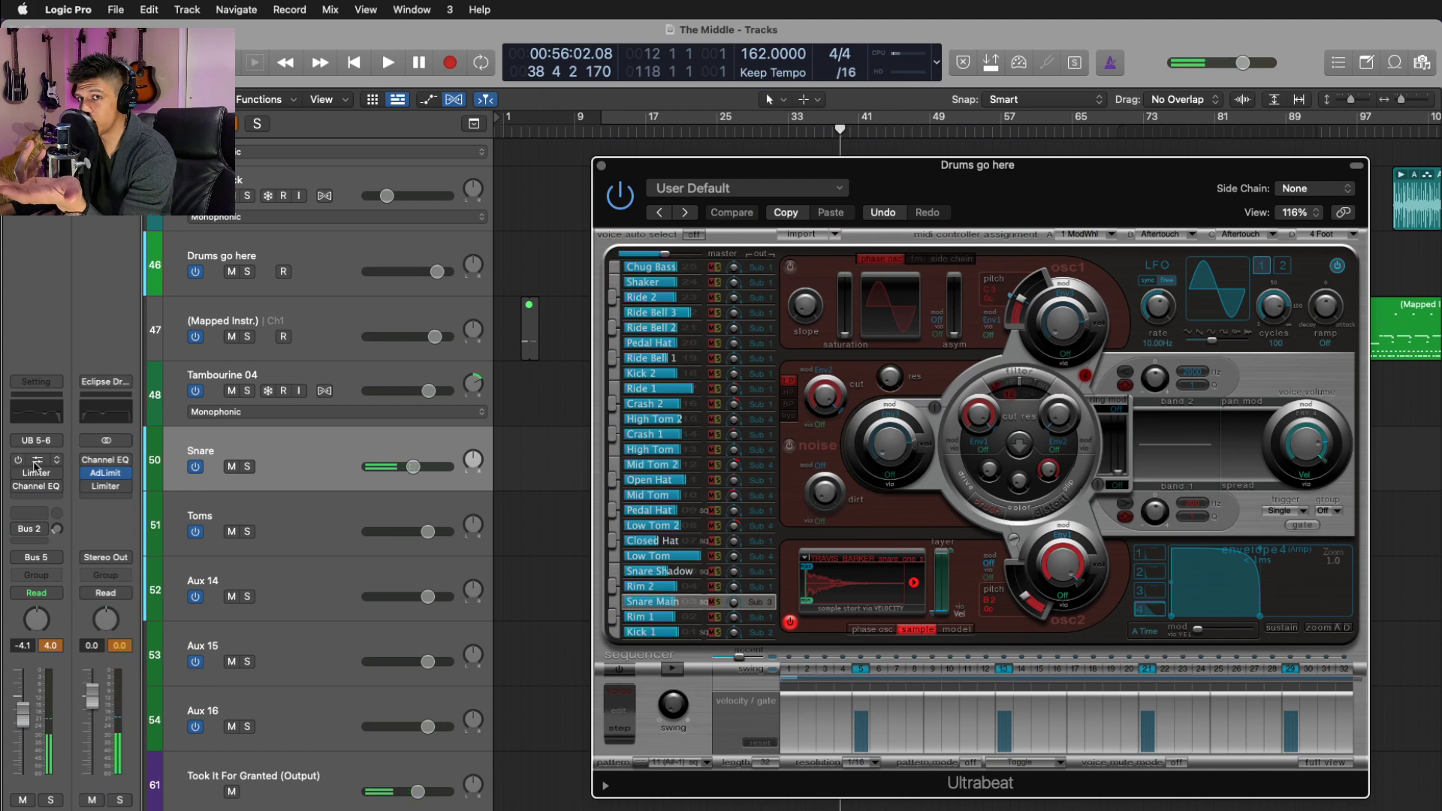
click(30, 461)
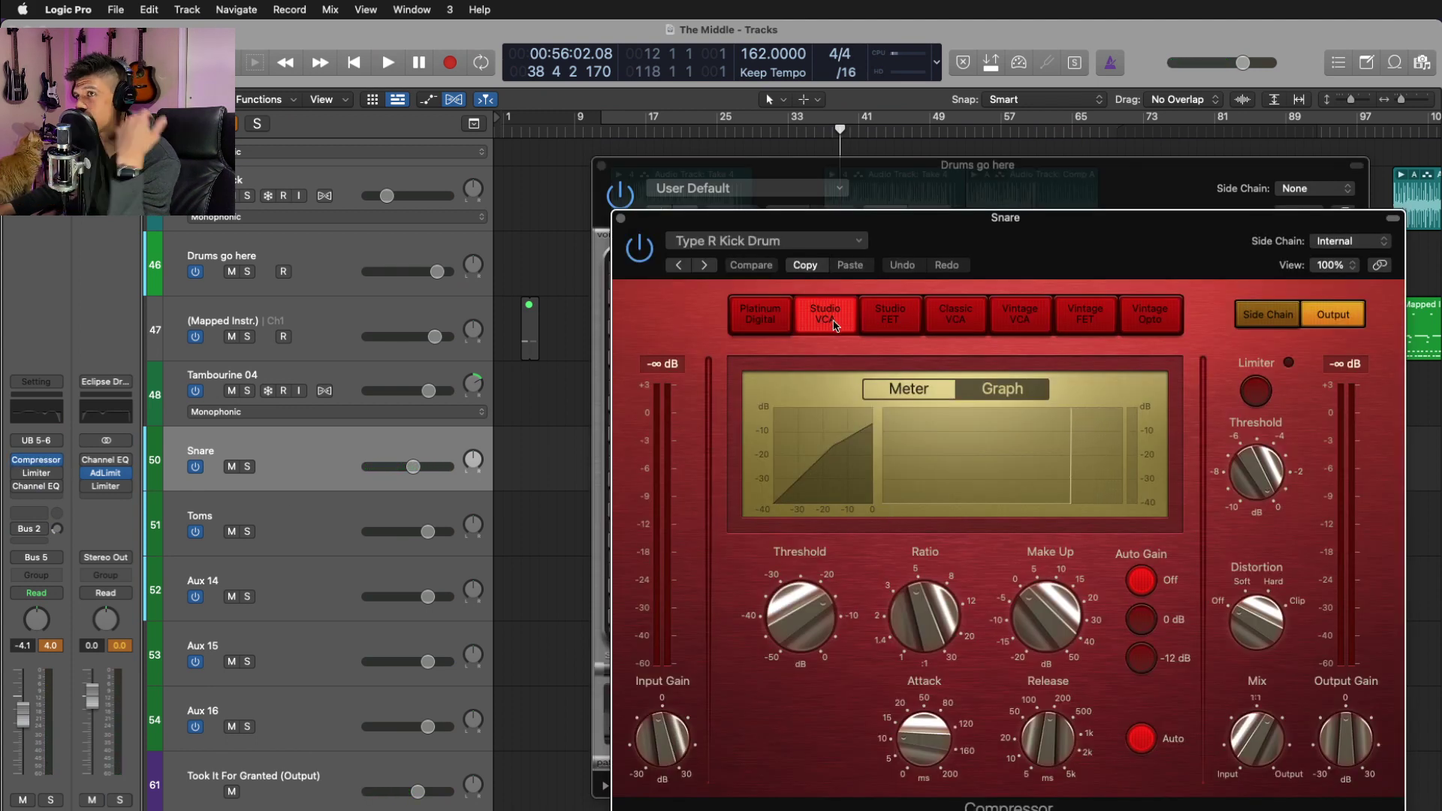
click(21, 488)
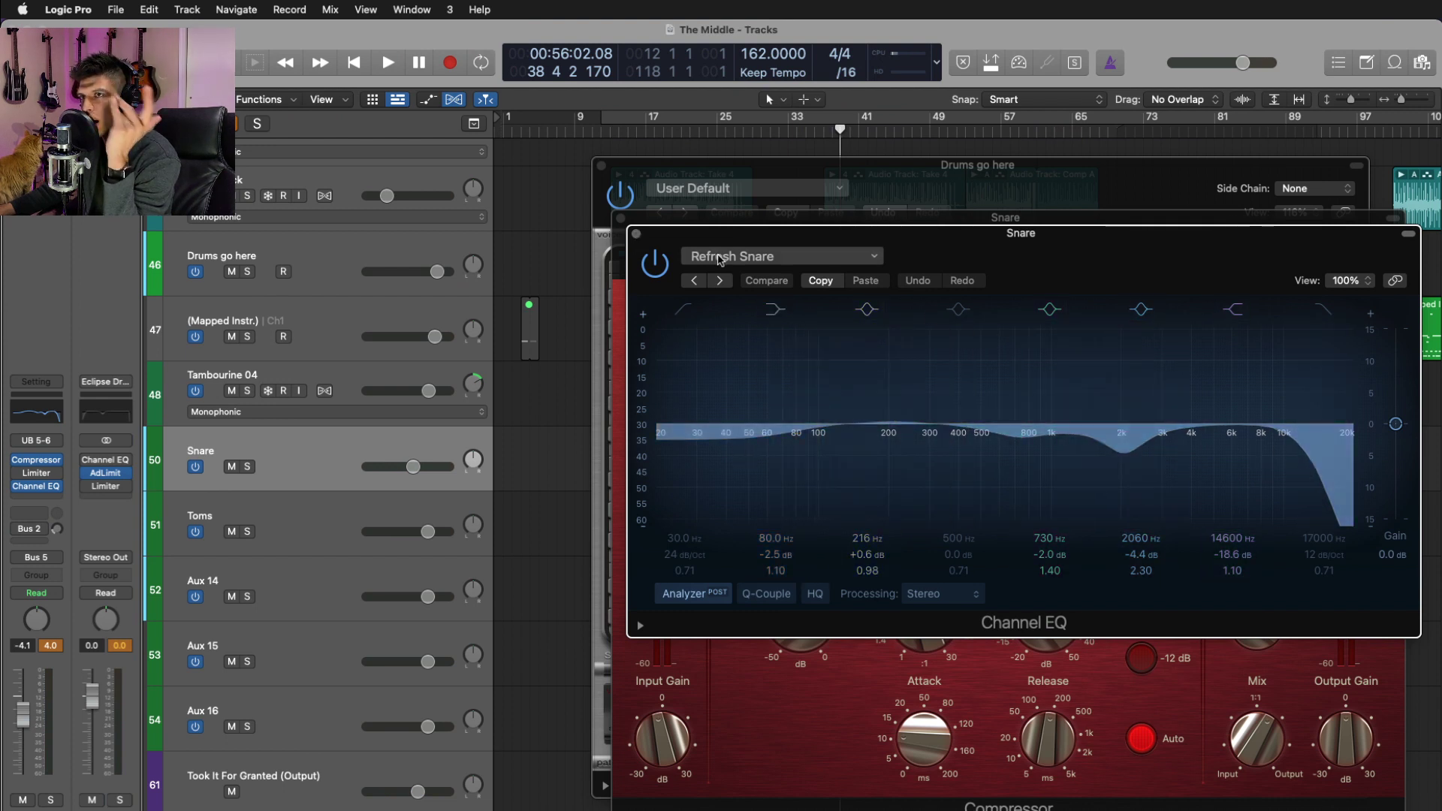
- Browse the Channel EQ's drum presets, keeping Refresh Snare, and close the Channel EQ and Compressor windows
click(781, 256)
mouse_move(773, 690)
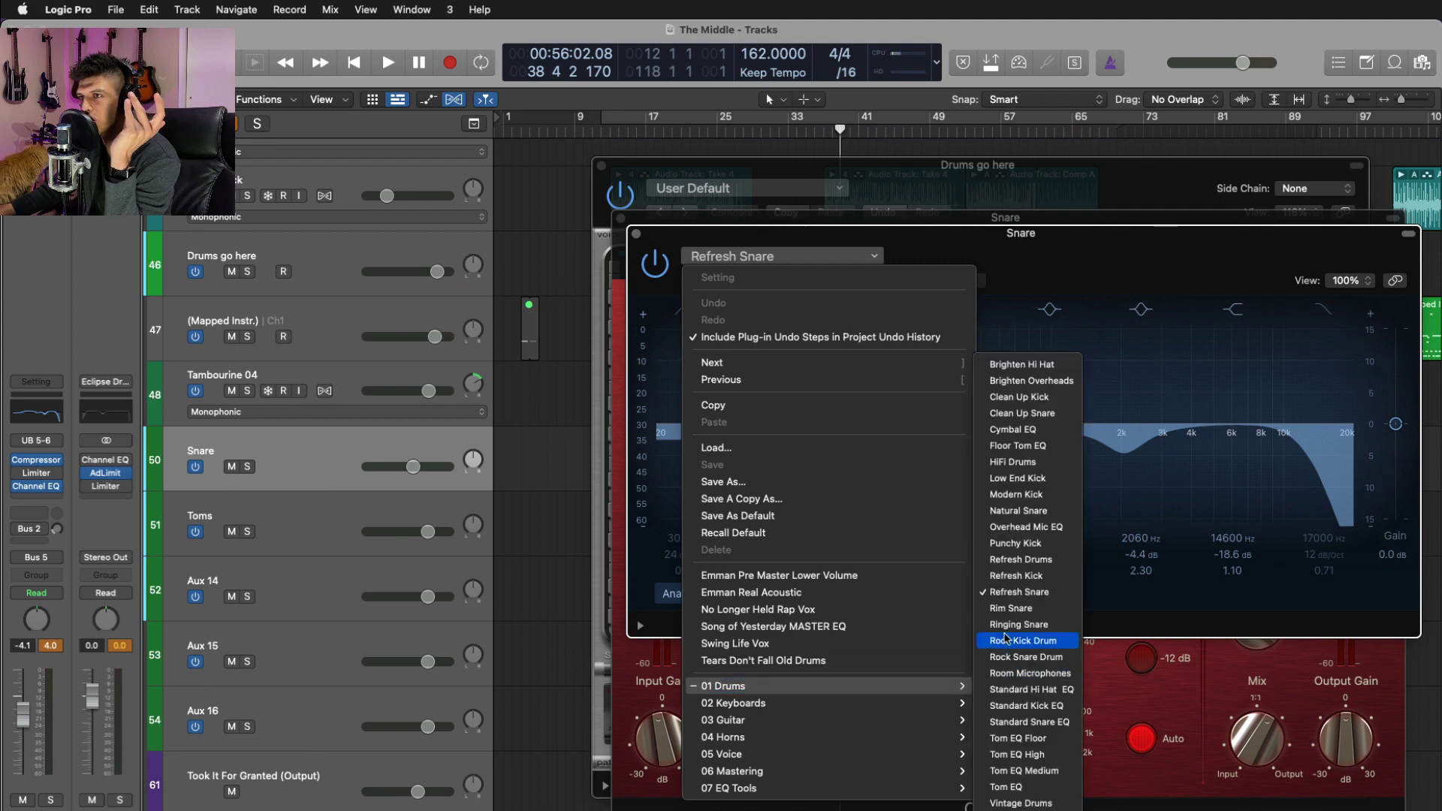
click(1008, 592)
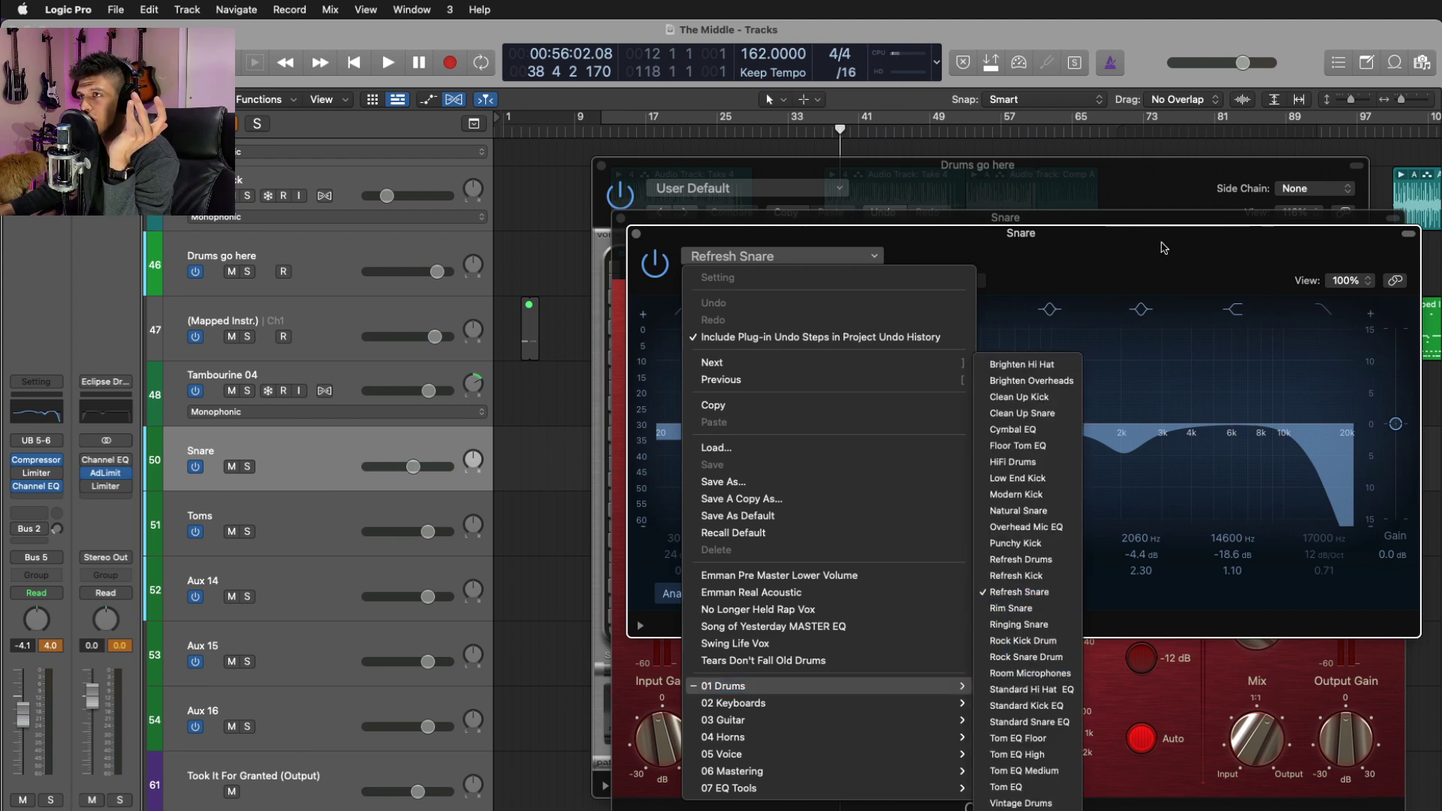
click(636, 233)
click(620, 218)
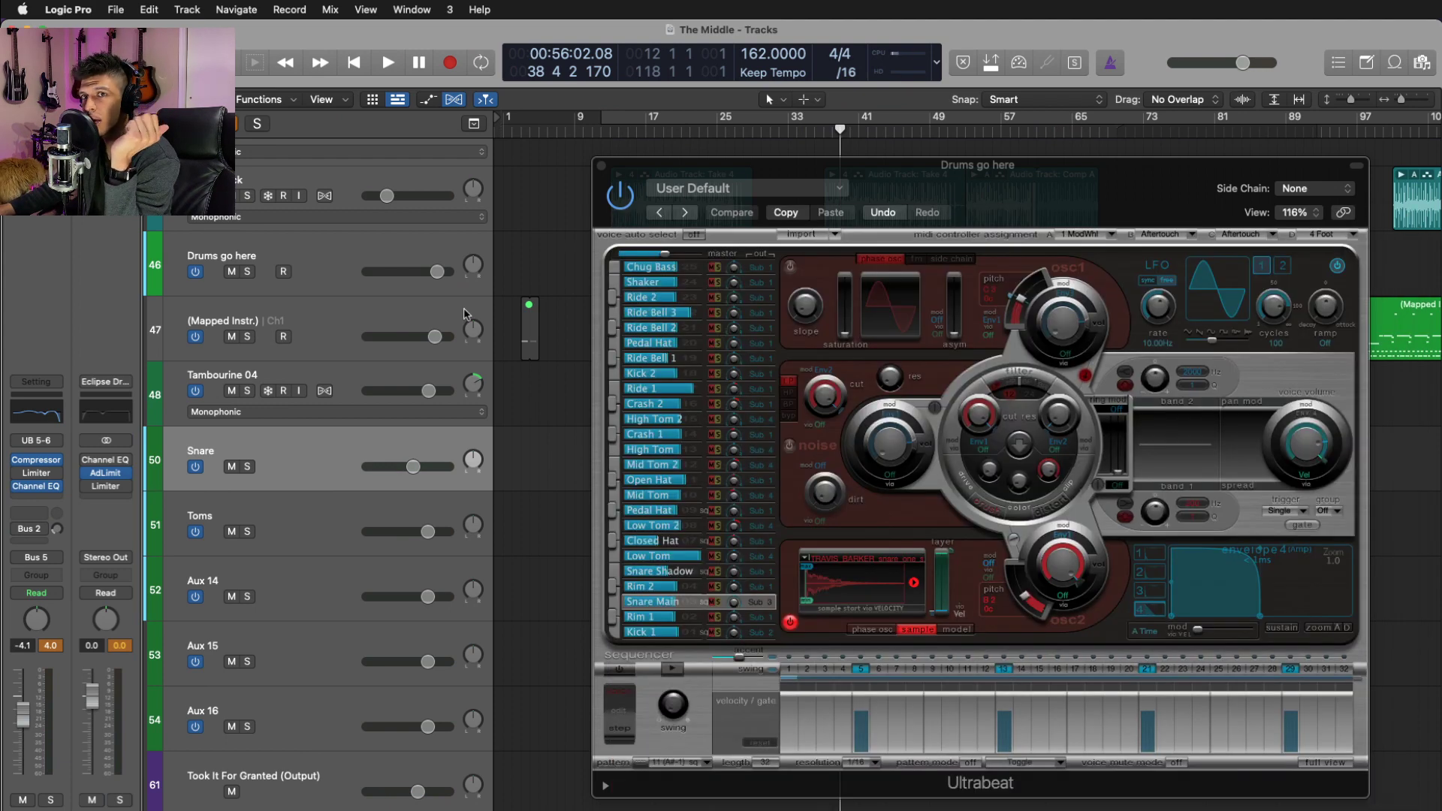
- Re-enable the Snare track's Bus 2 send and audition Snare Main in Ultrabeat
click(34, 530)
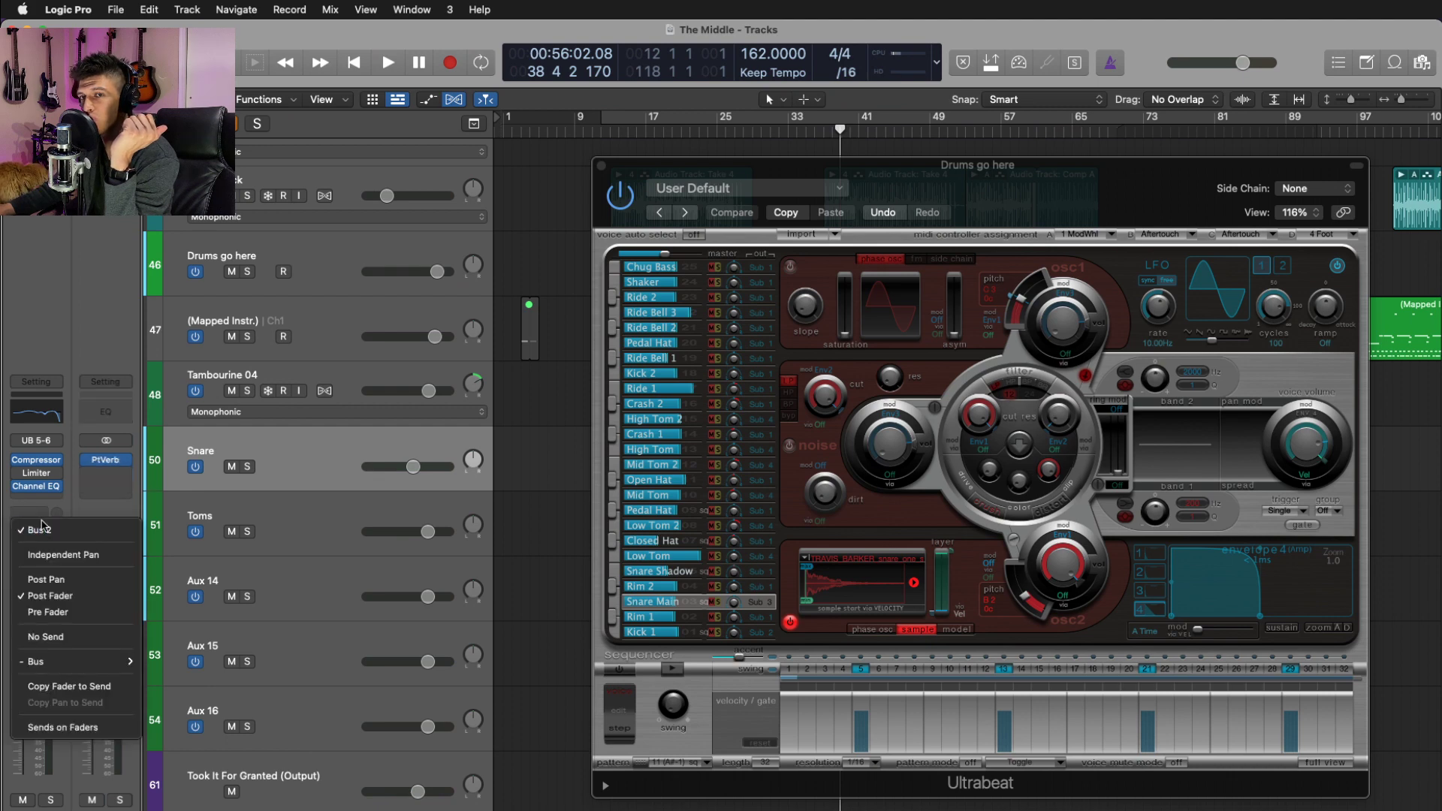
click(69, 309)
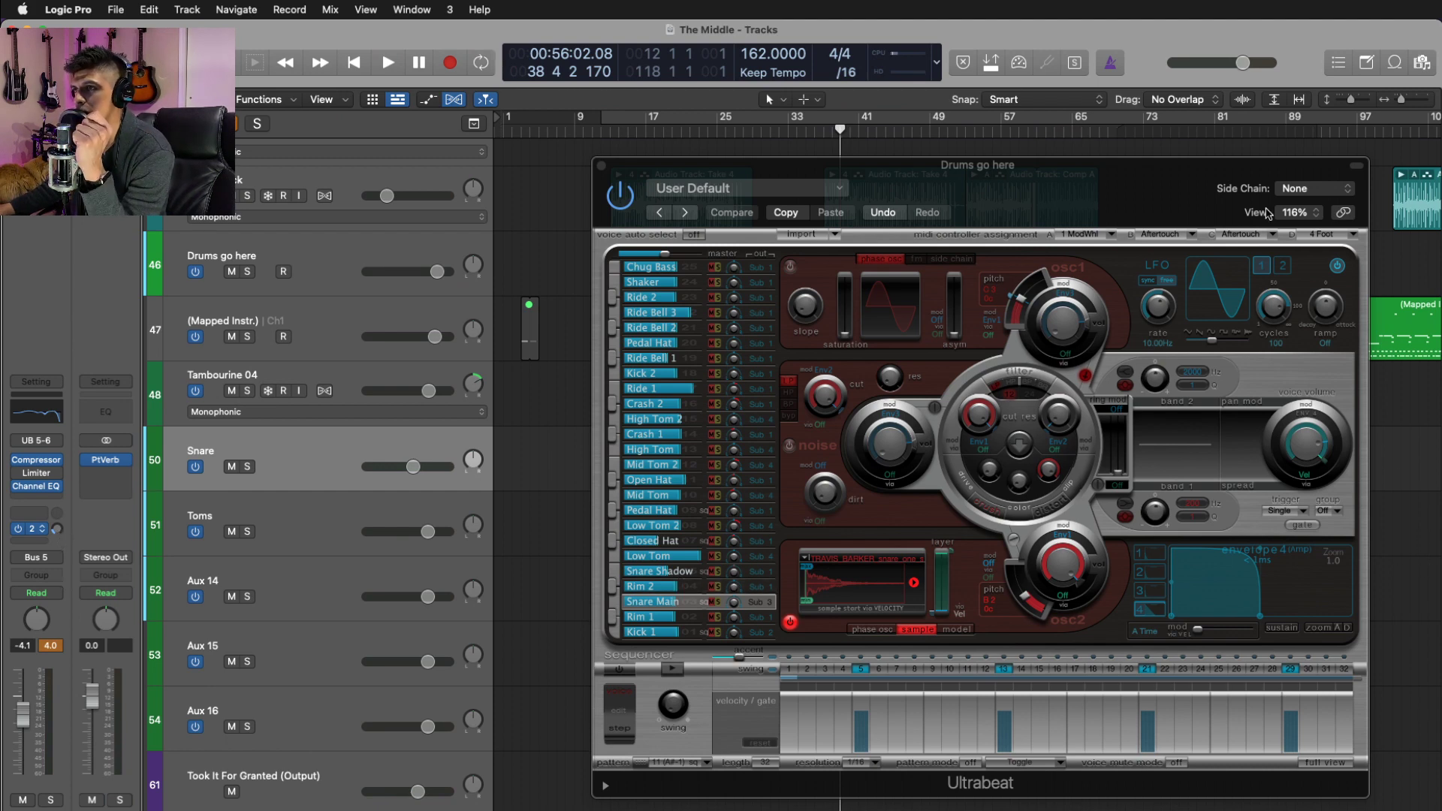
click(1165, 168)
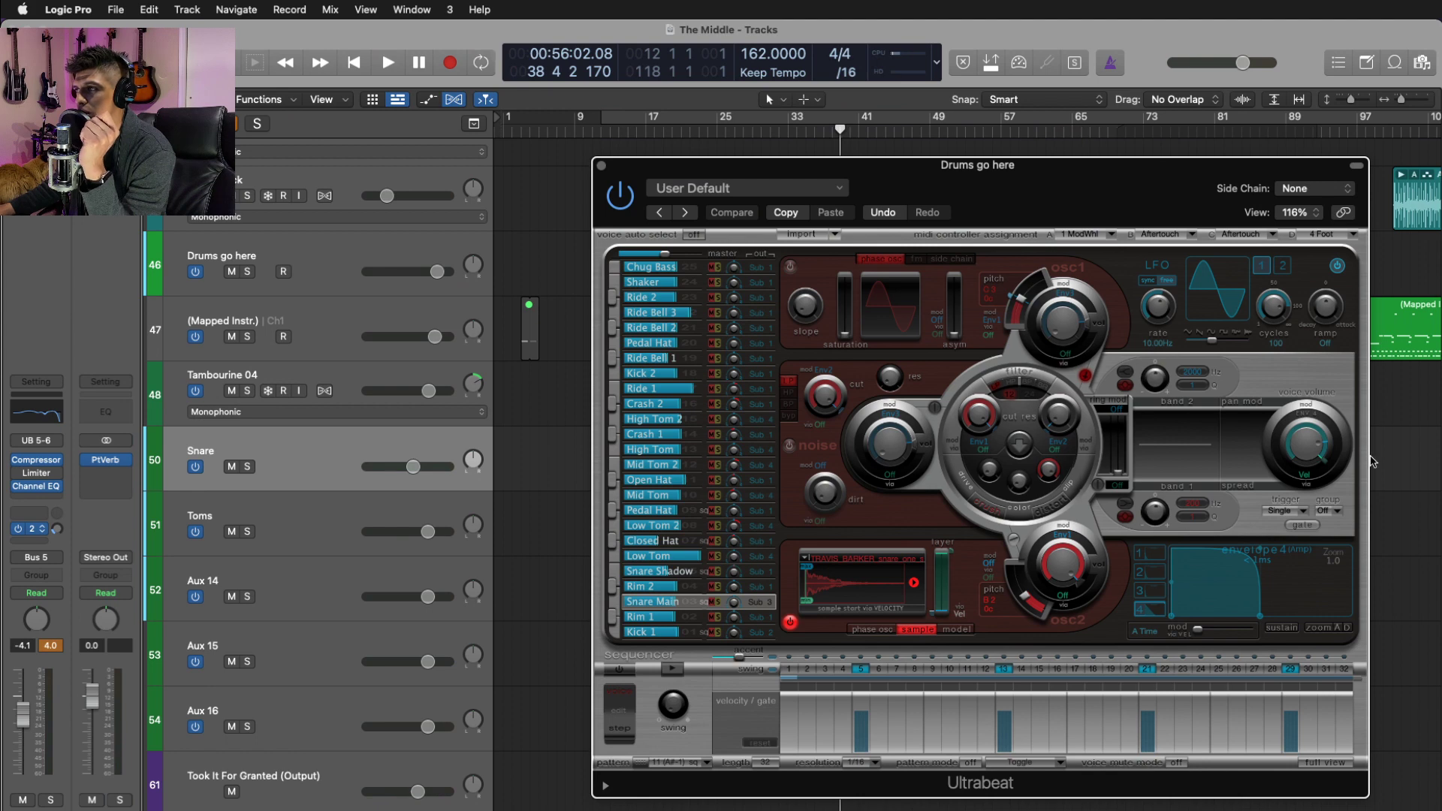
click(616, 607)
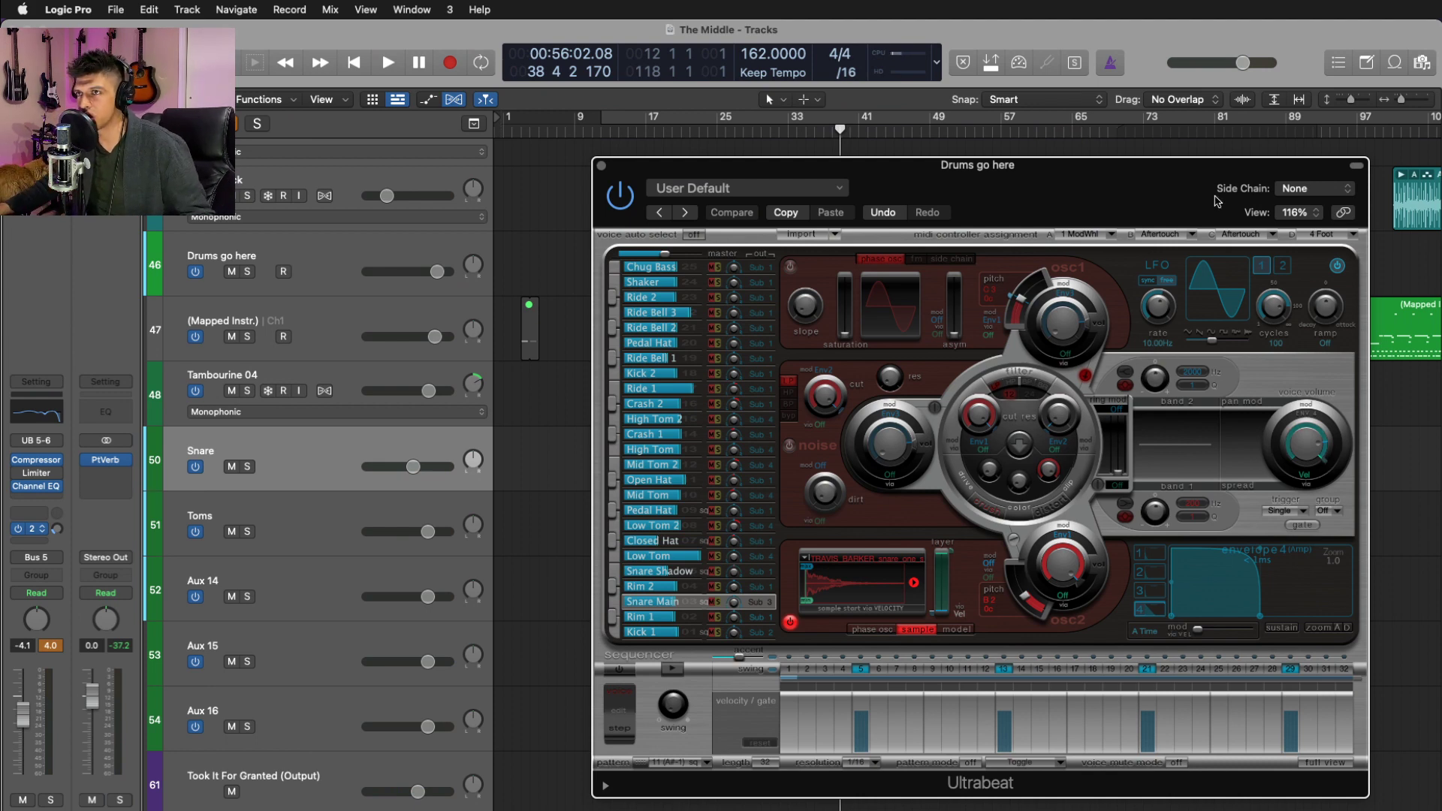
- Close Ultrabeat, select the Toms track, and play the song from shortly before bar 37
click(601, 165)
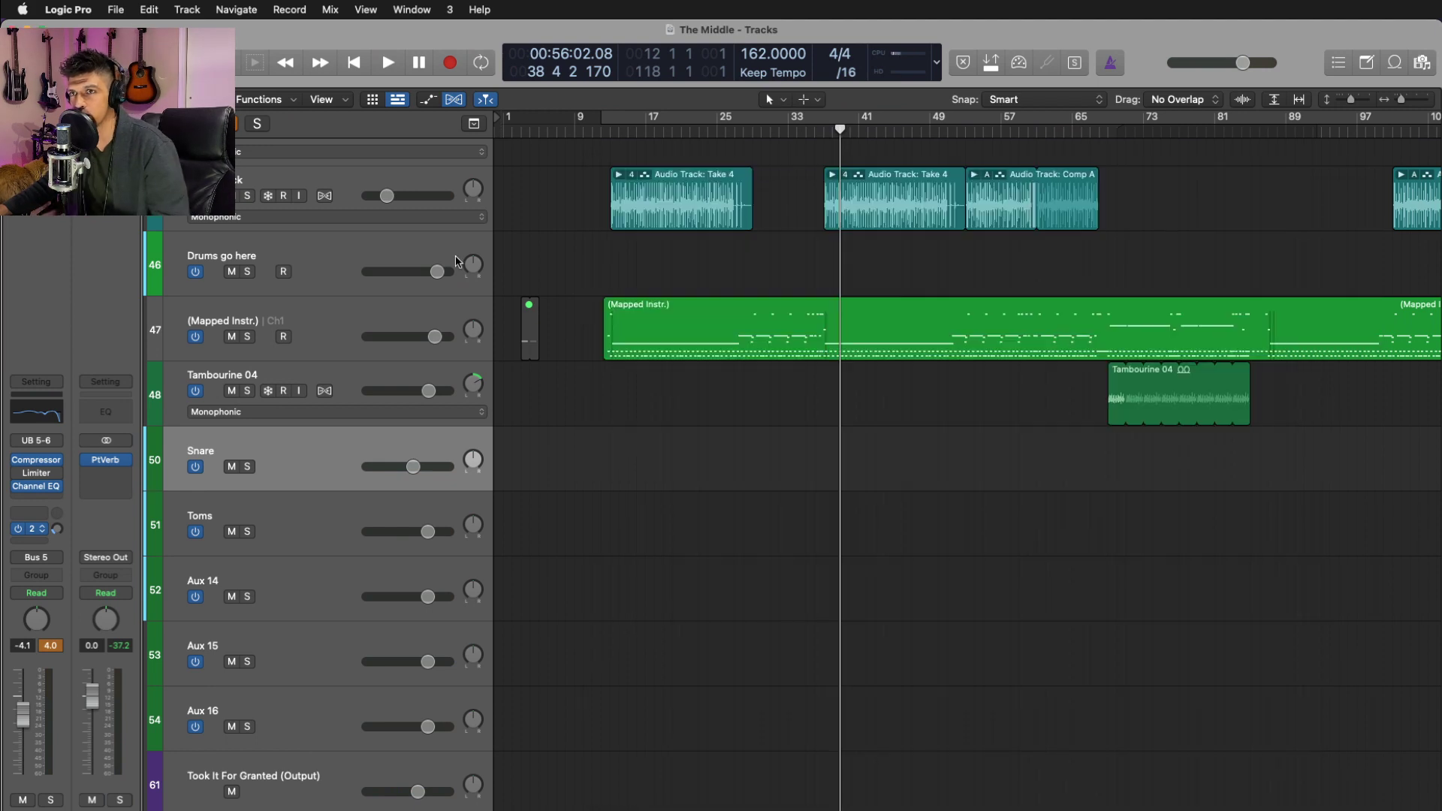
click(311, 519)
key(space)
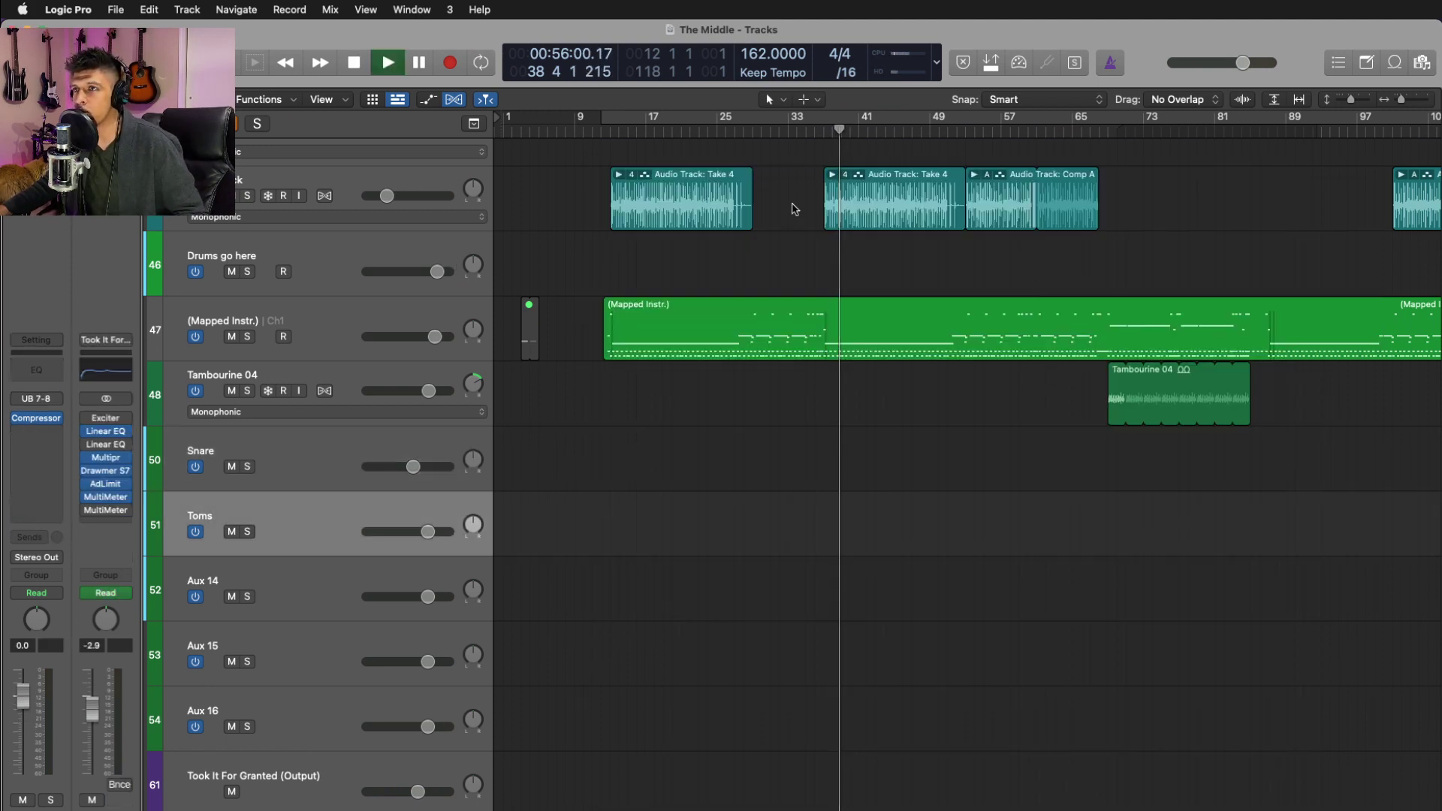
ctrl+alt+click(892, 373)
scroll(891, 374, up, 5)
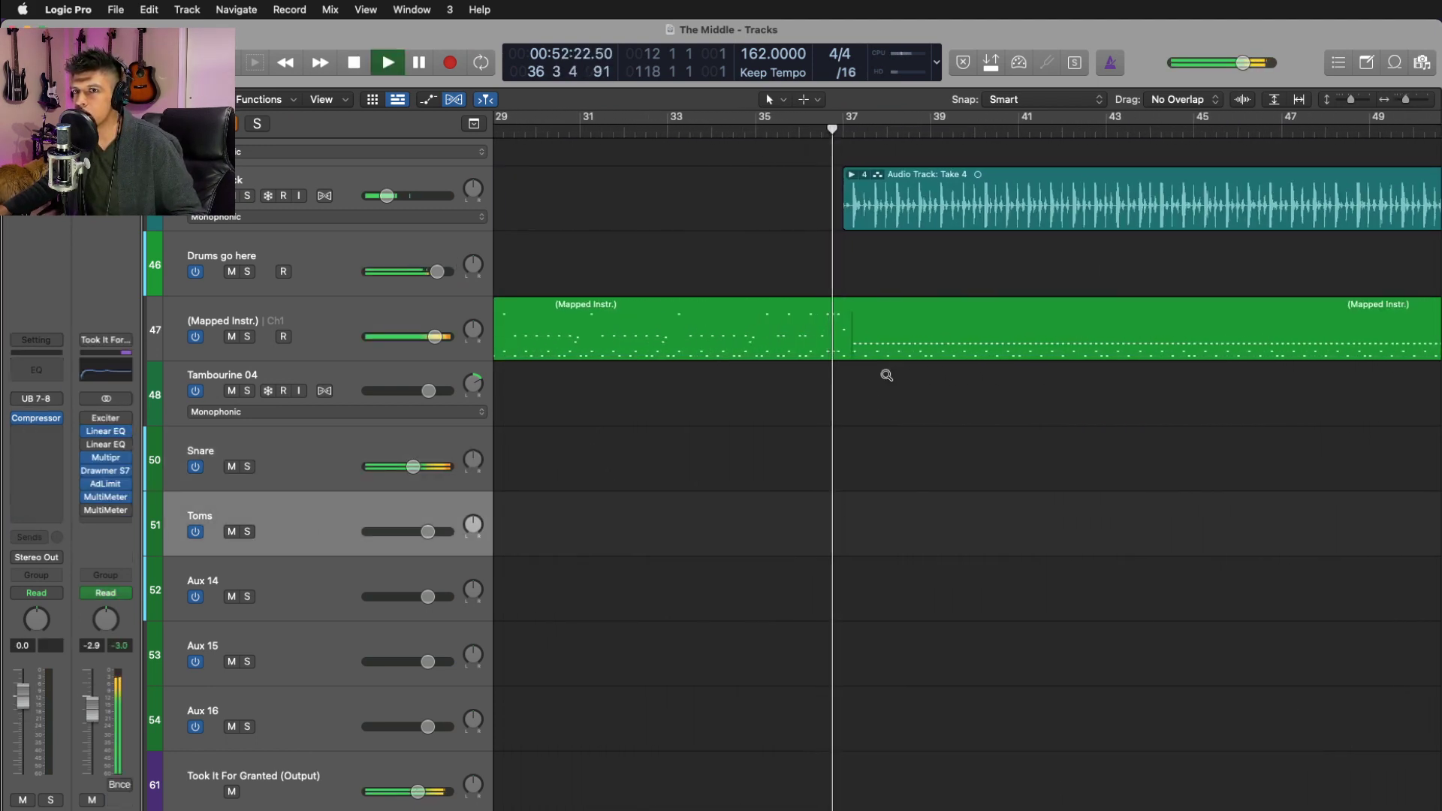
- Set a short cycle from 28 4 to 29 2 around the tom fill, solo the Toms track, and play the loop
scroll(976, 238, right, 1)
scroll(976, 238, left, 4)
scroll(859, 231, left, 1)
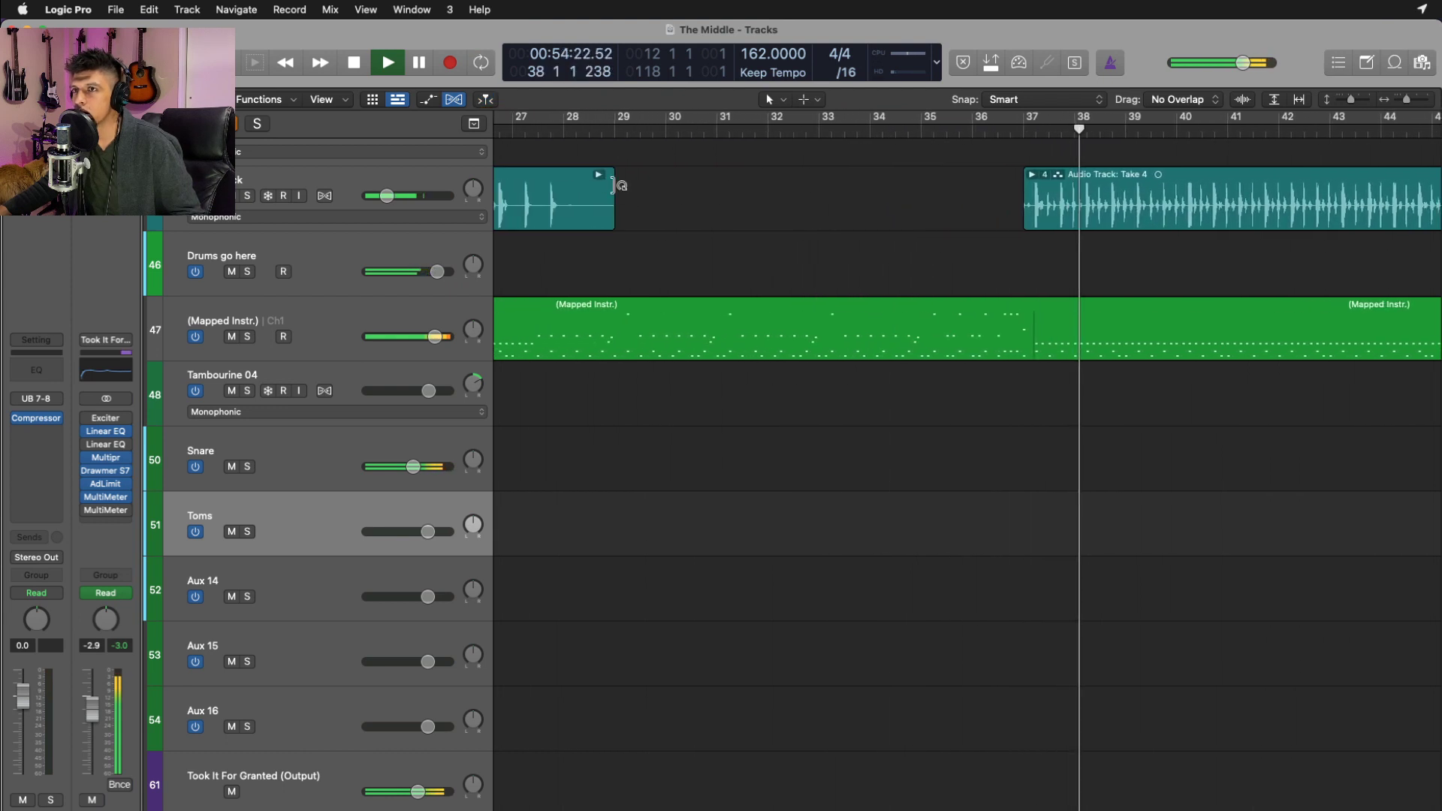
click(585, 132)
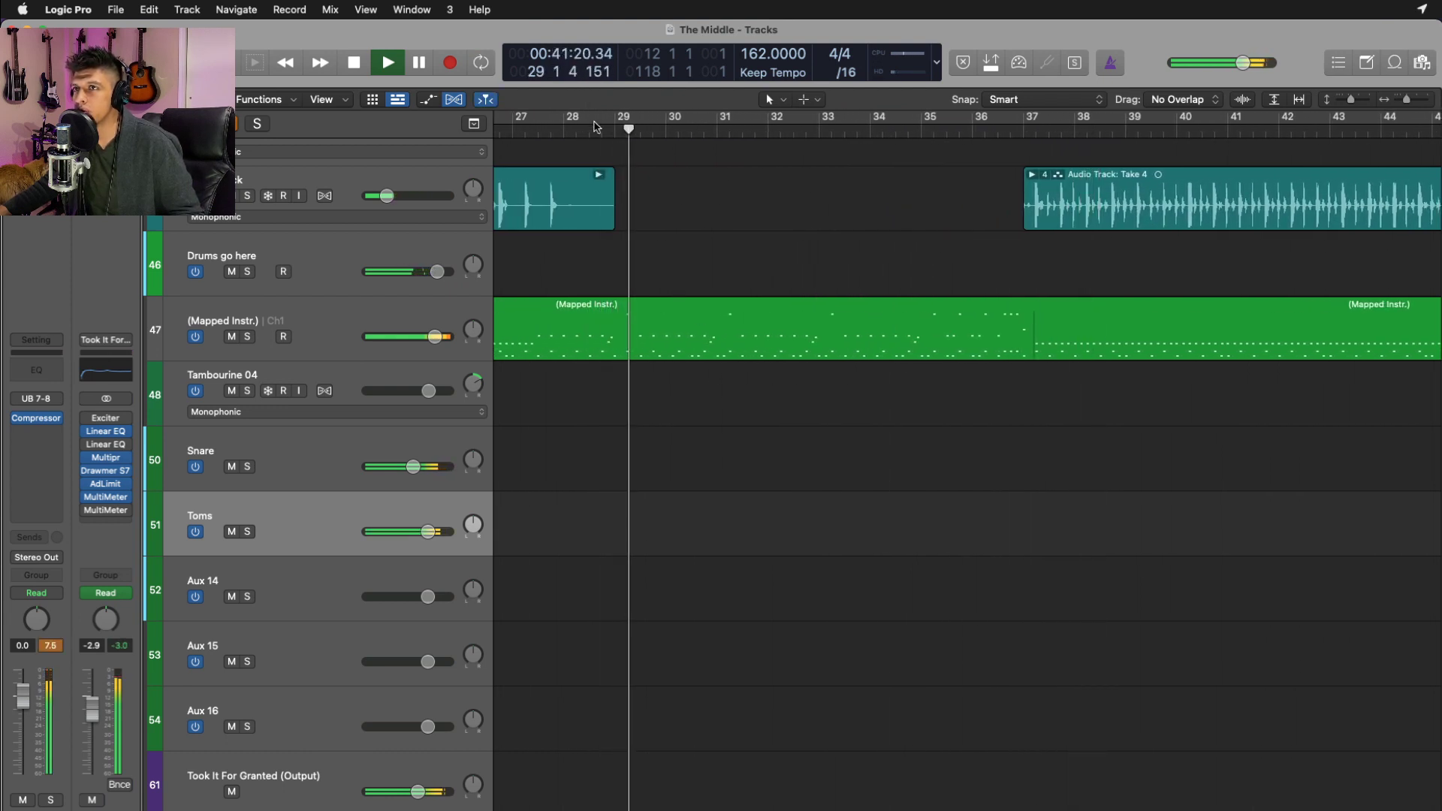
mouse_move(619, 119)
mouse_down()
mouse_move(652, 119)
mouse_move(599, 126)
mouse_move(640, 132)
mouse_move(628, 133)
mouse_up()
key(space)
key(s)
key(space)
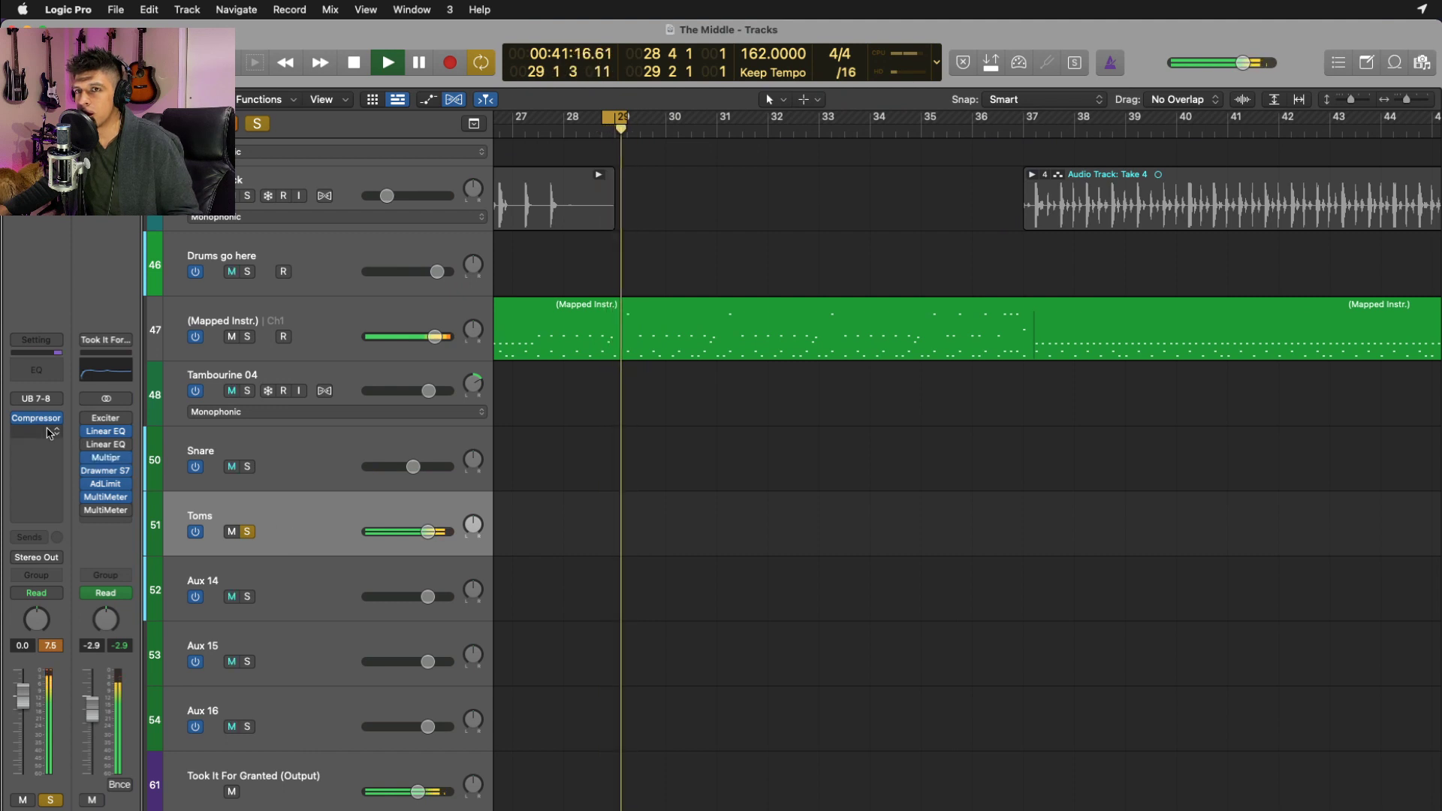
- Unsolo the Toms track, select Aux 14, and play the full mix with the cycle turned off
key(space)
click(247, 532)
key(Down)
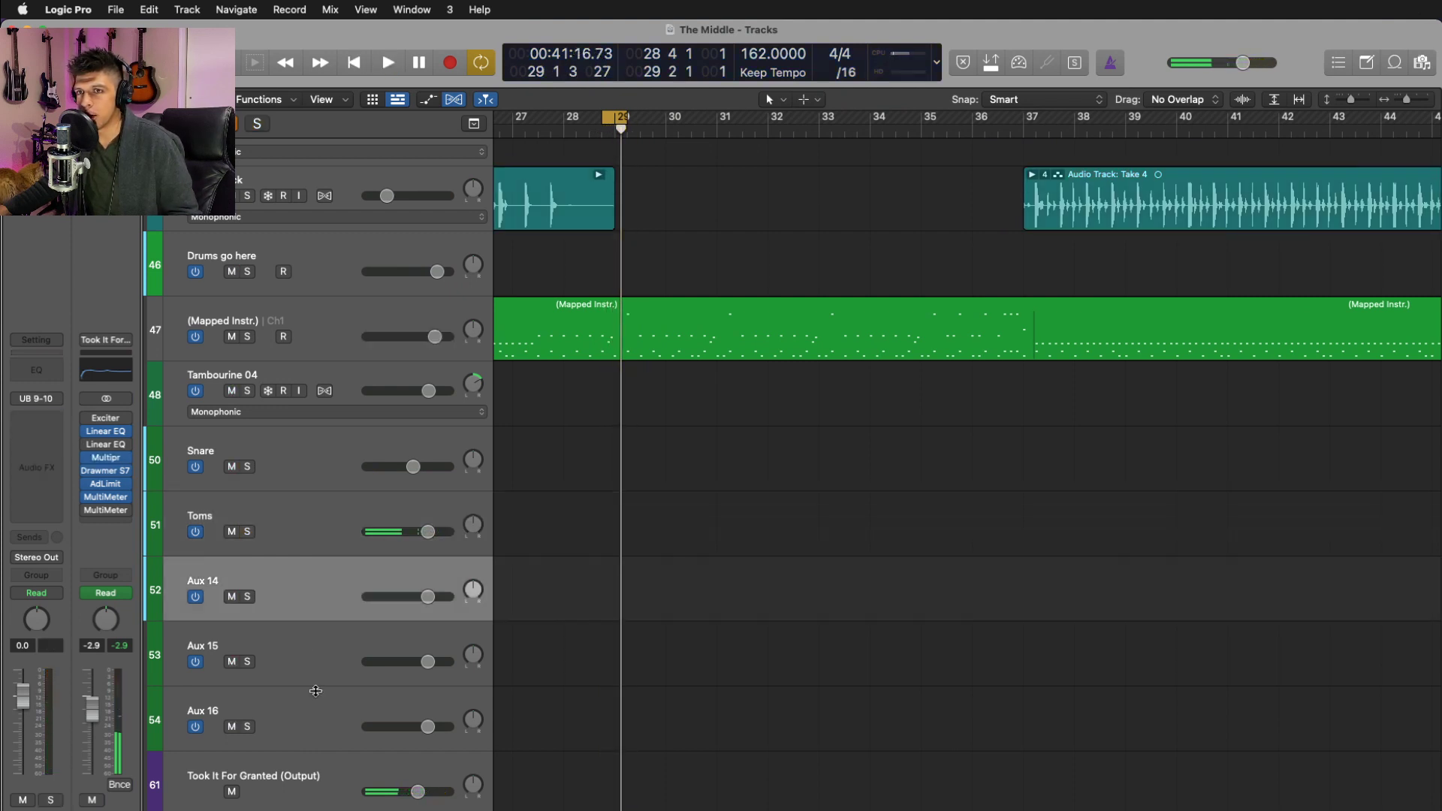
key(space)
key(c)
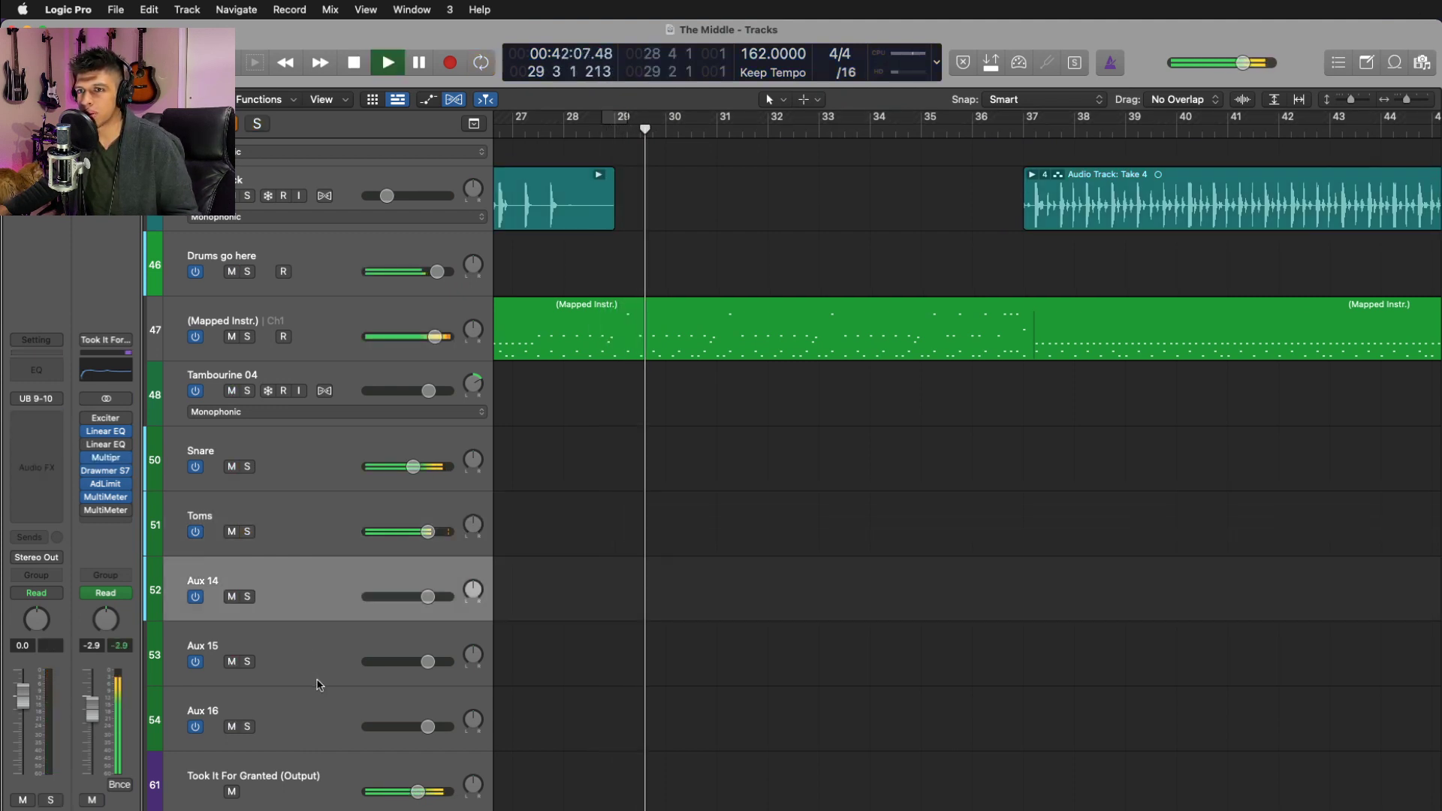
key(space)
key(space)
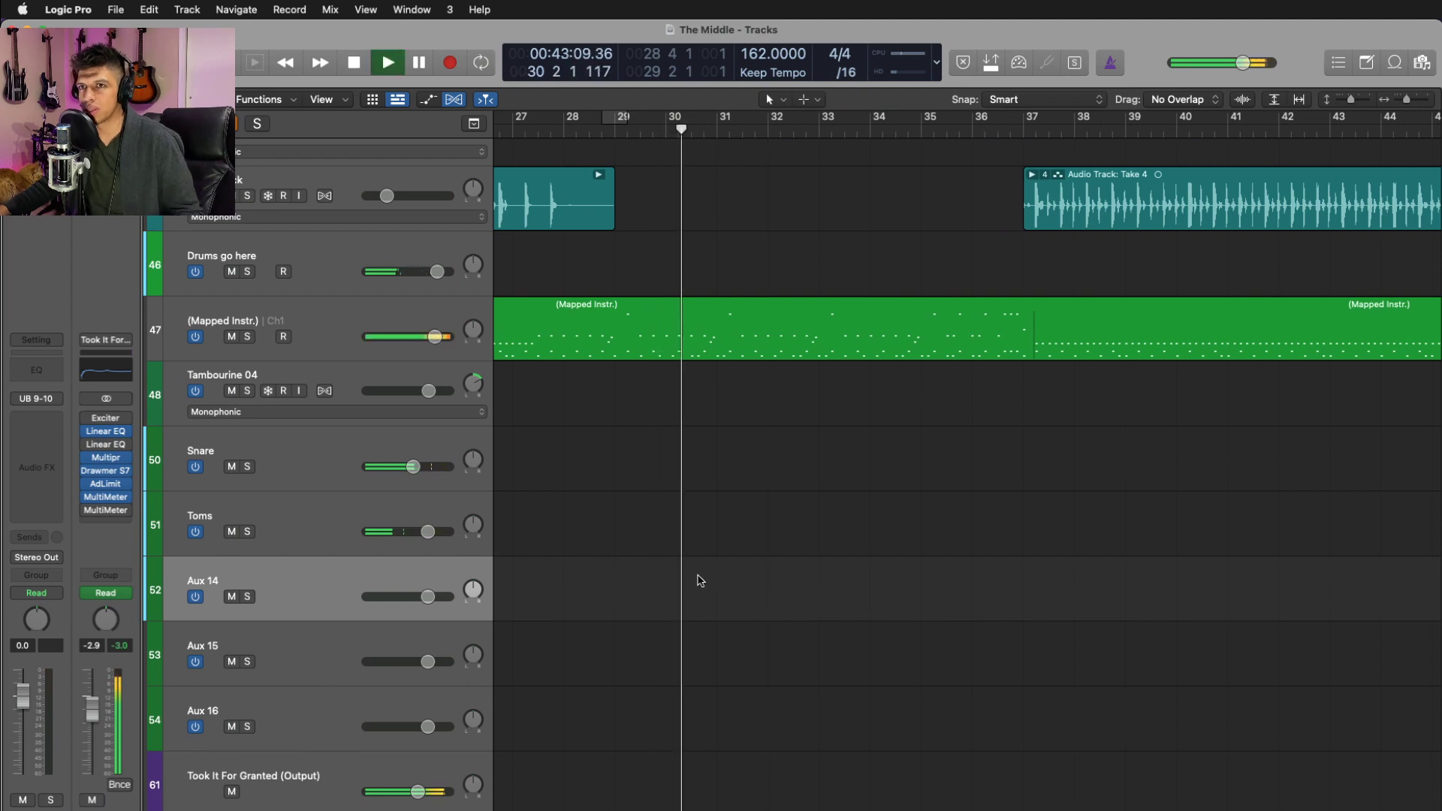
- Show the mixer and select the Kick channel strip
key(x)
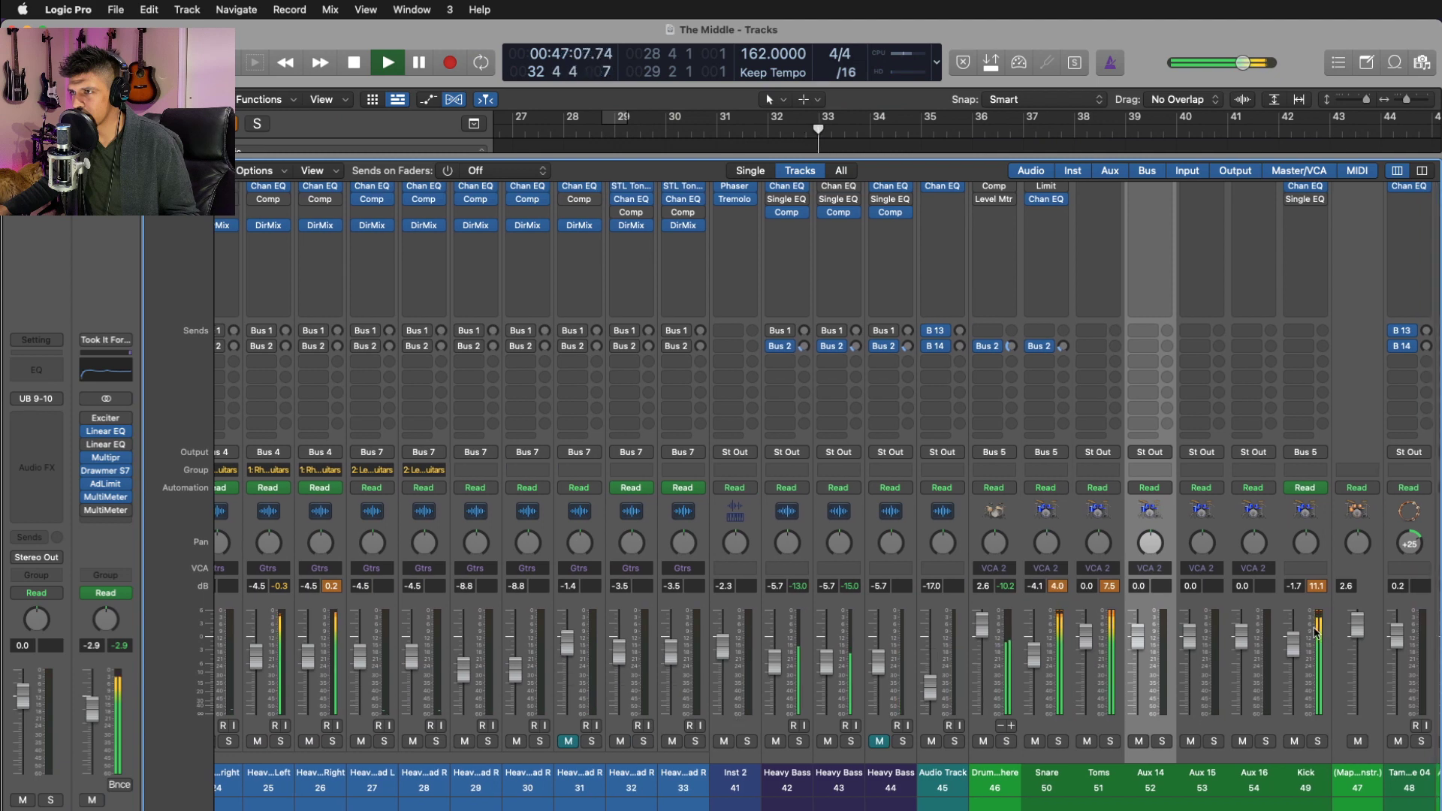
click(1321, 539)
scroll(1321, 539, up, 2)
scroll(1321, 539, up, 3)
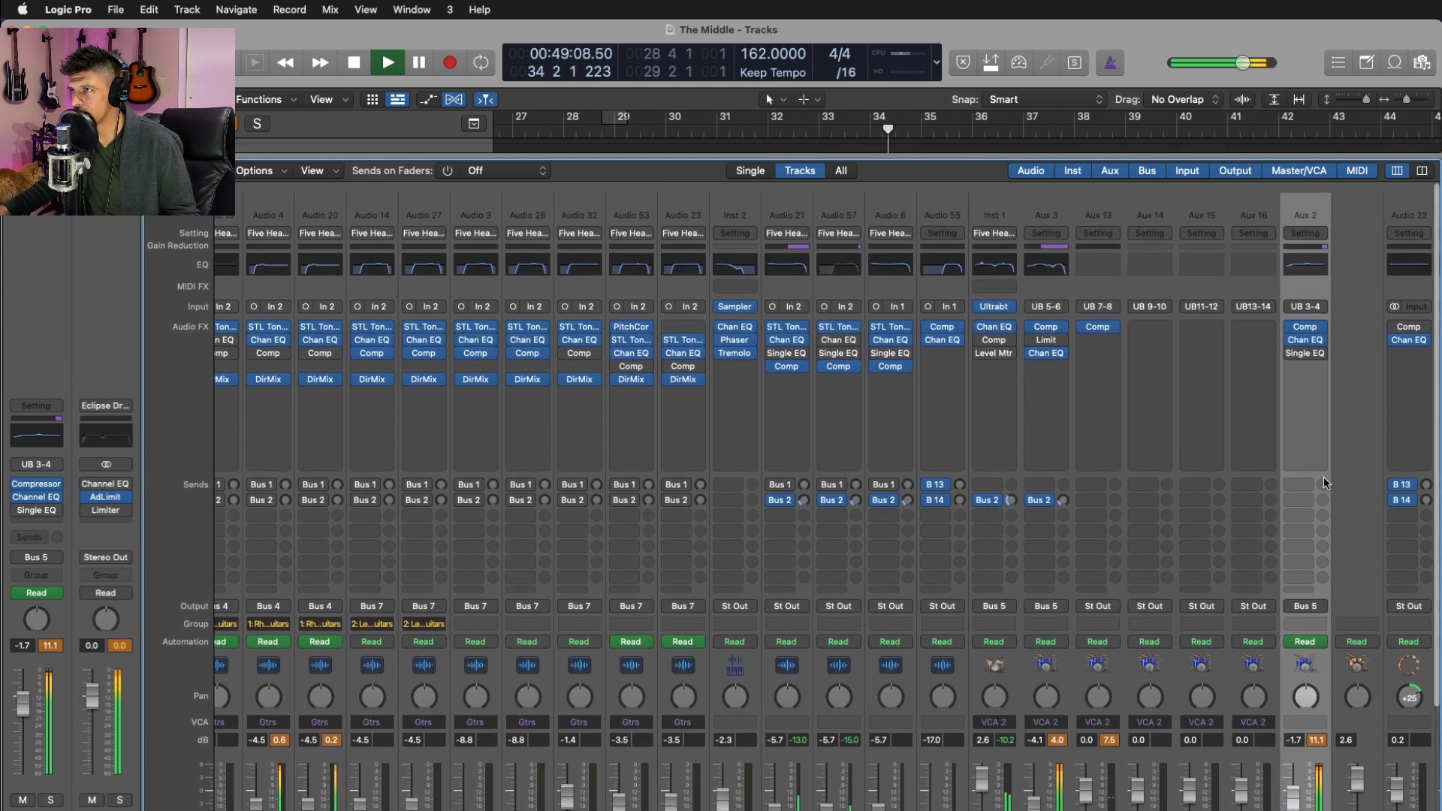
right_click(1307, 274)
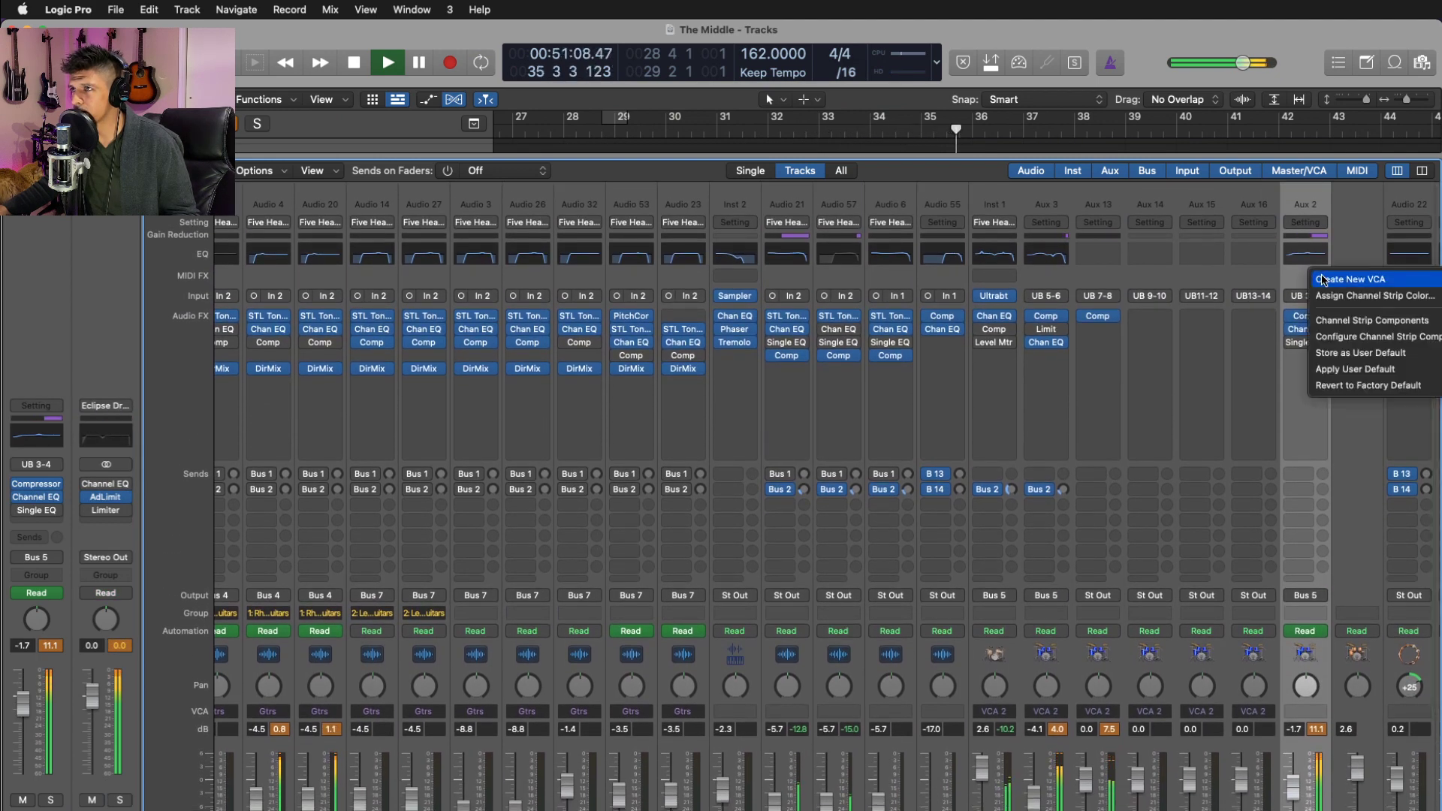
click(1317, 280)
right_click(1316, 281)
click(1293, 283)
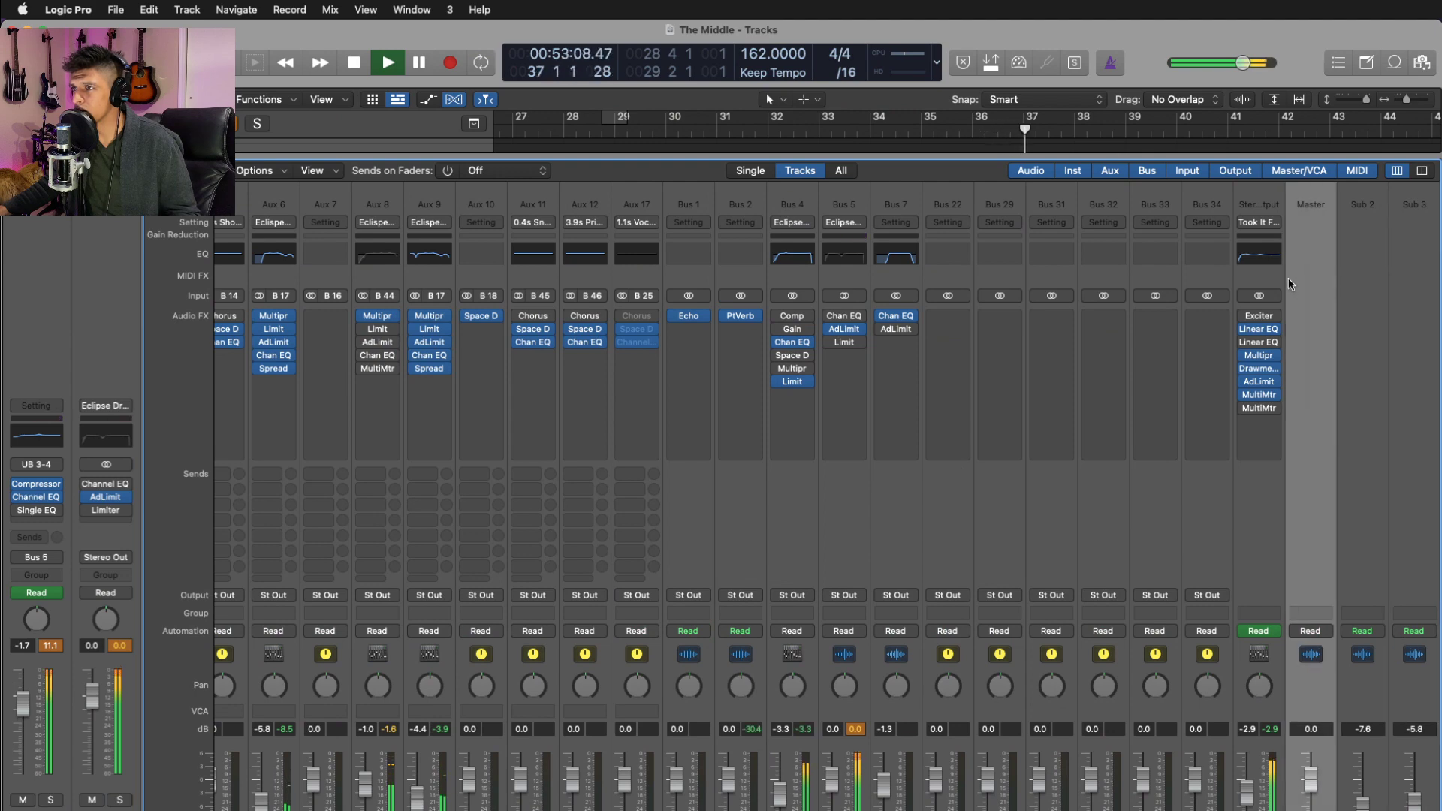
click(1291, 284)
scroll(1124, 410, down, 3)
- Restart playback from bar 32 and bring the Kick channel strip back into view in the mixer
key(space)
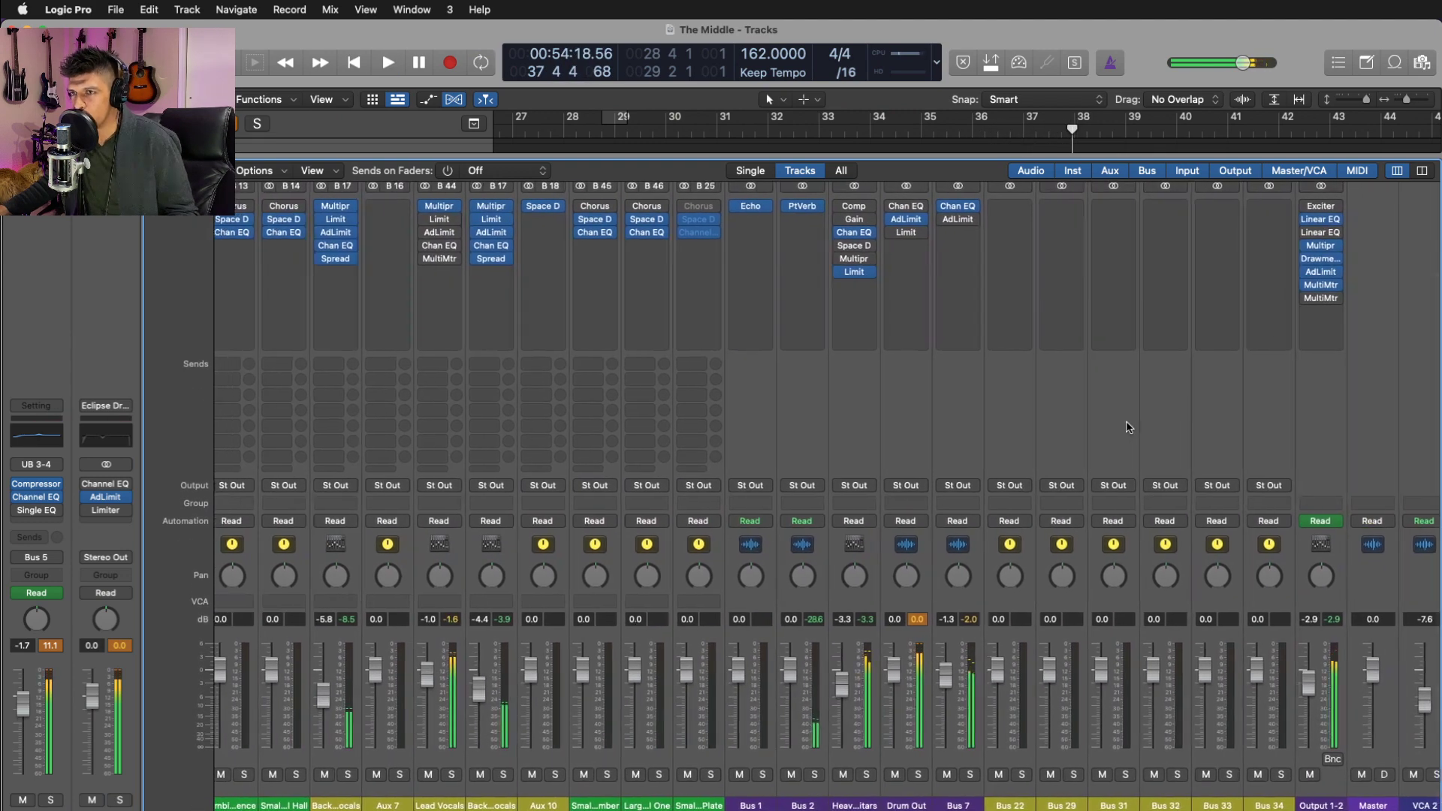
scroll(1126, 420, left, 2)
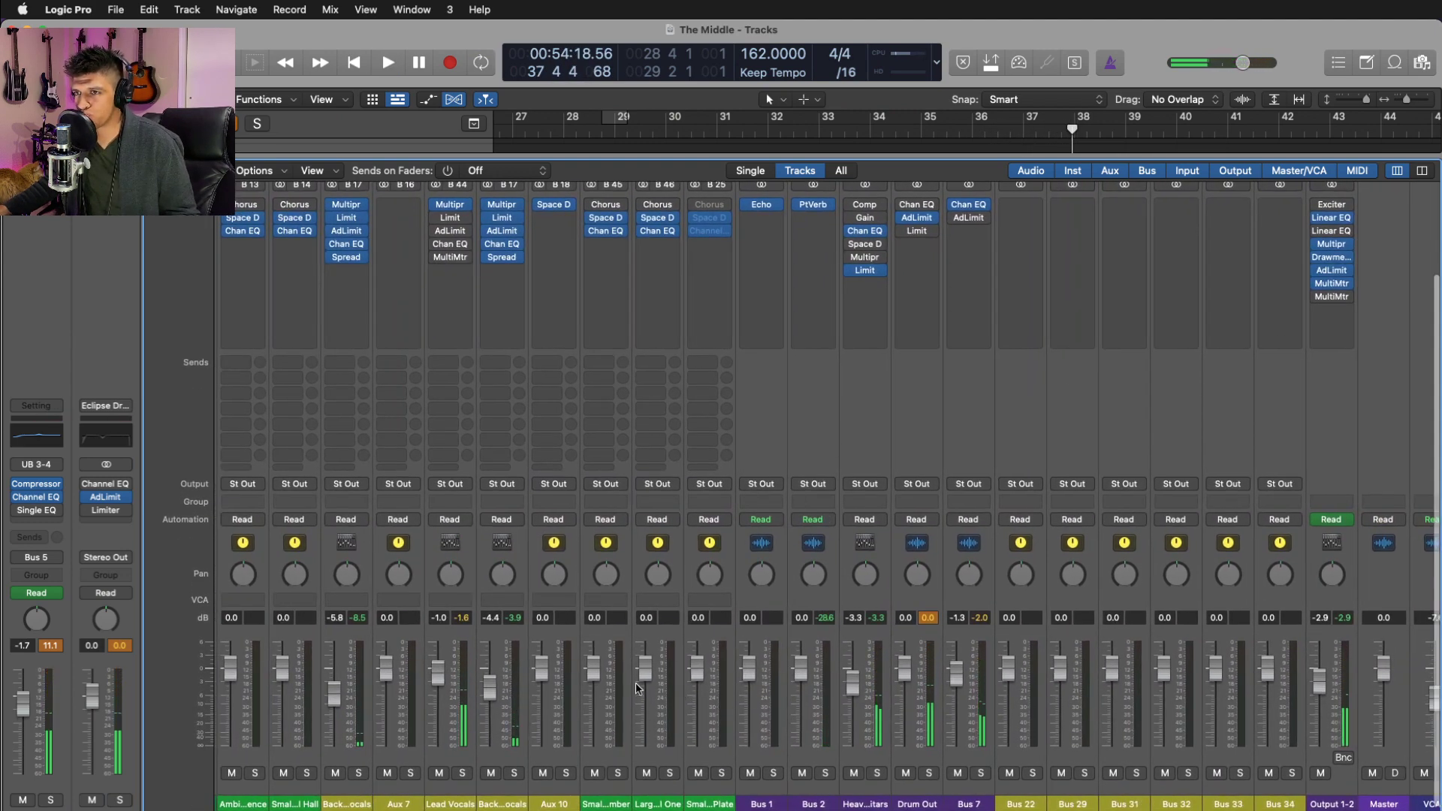
click(779, 131)
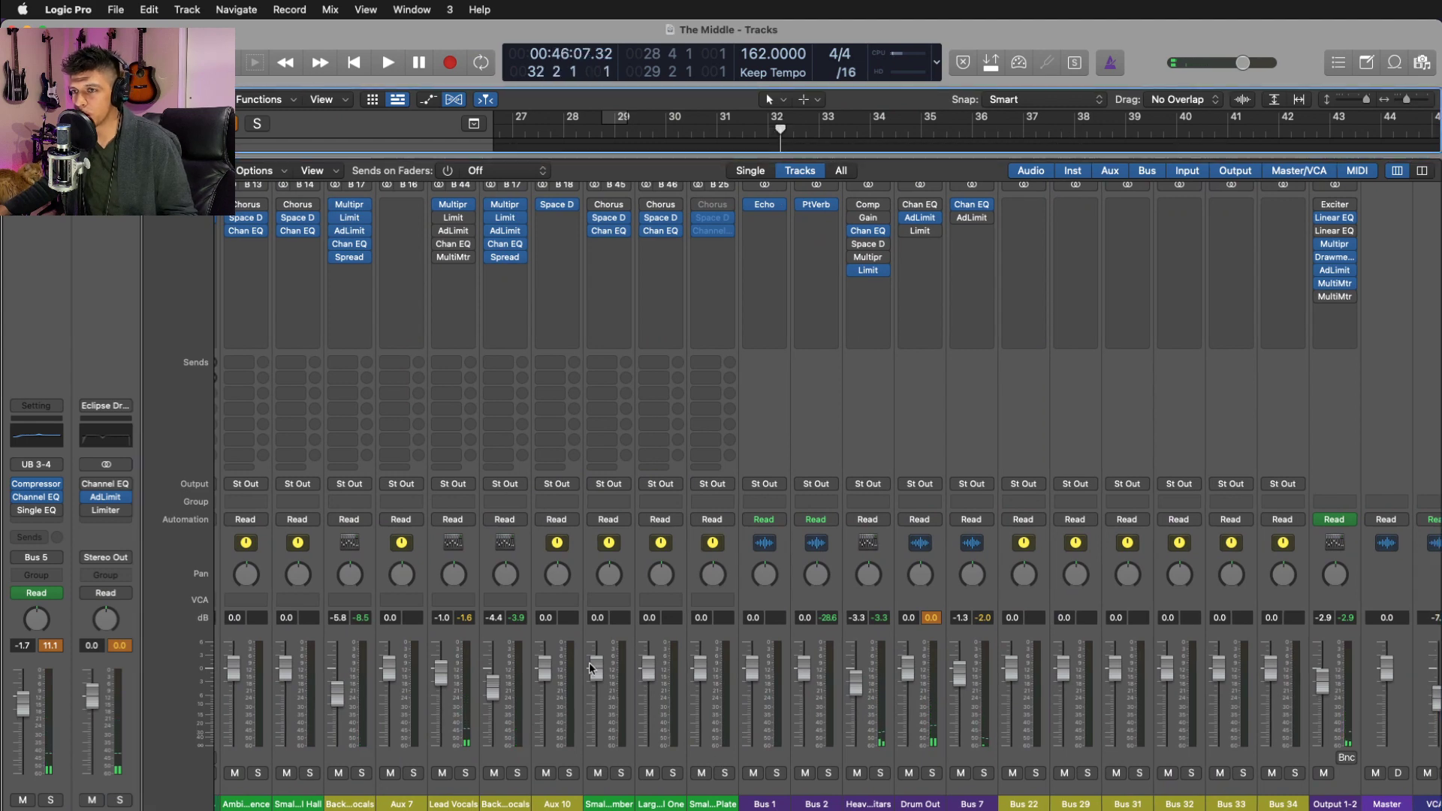
scroll(591, 668, right, 5)
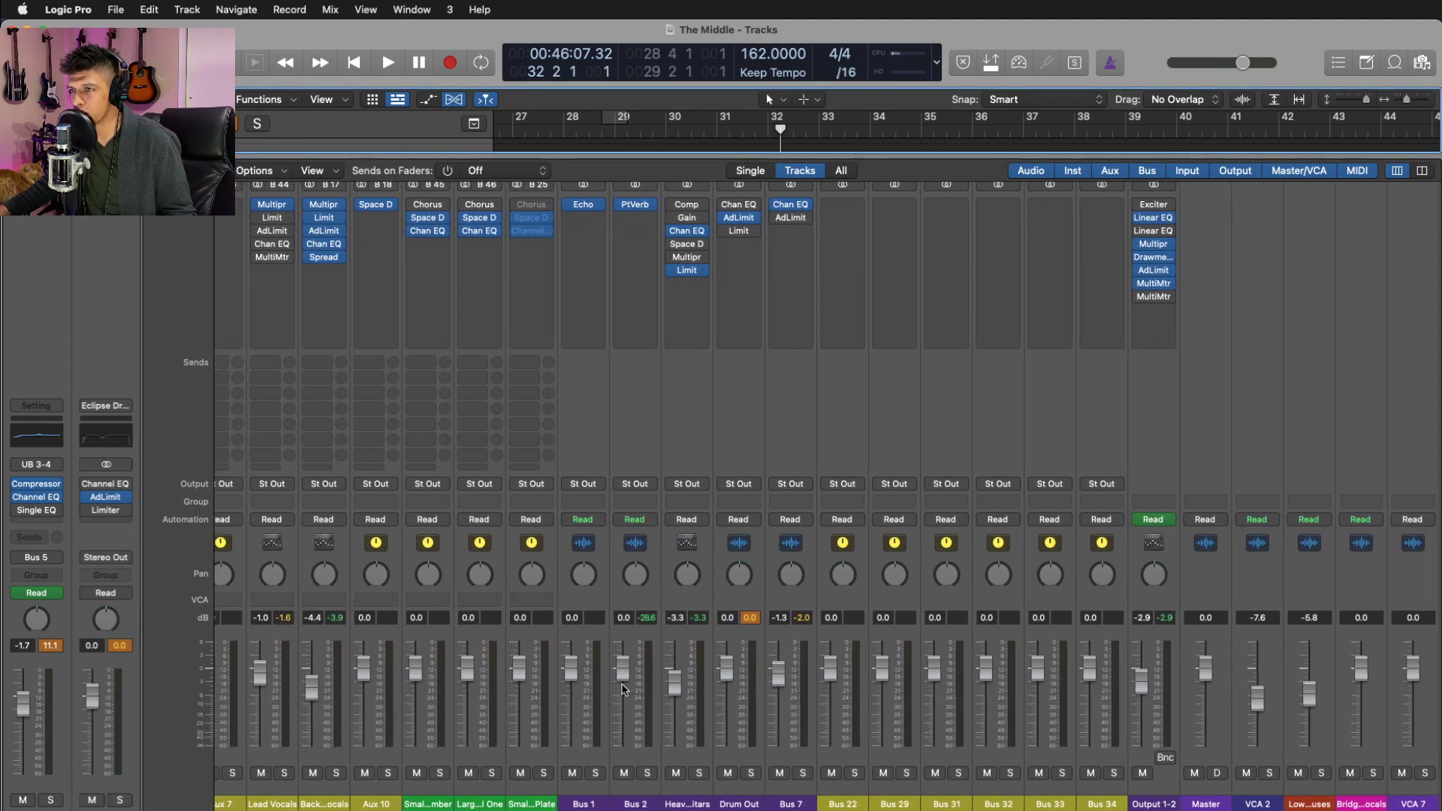
key(space)
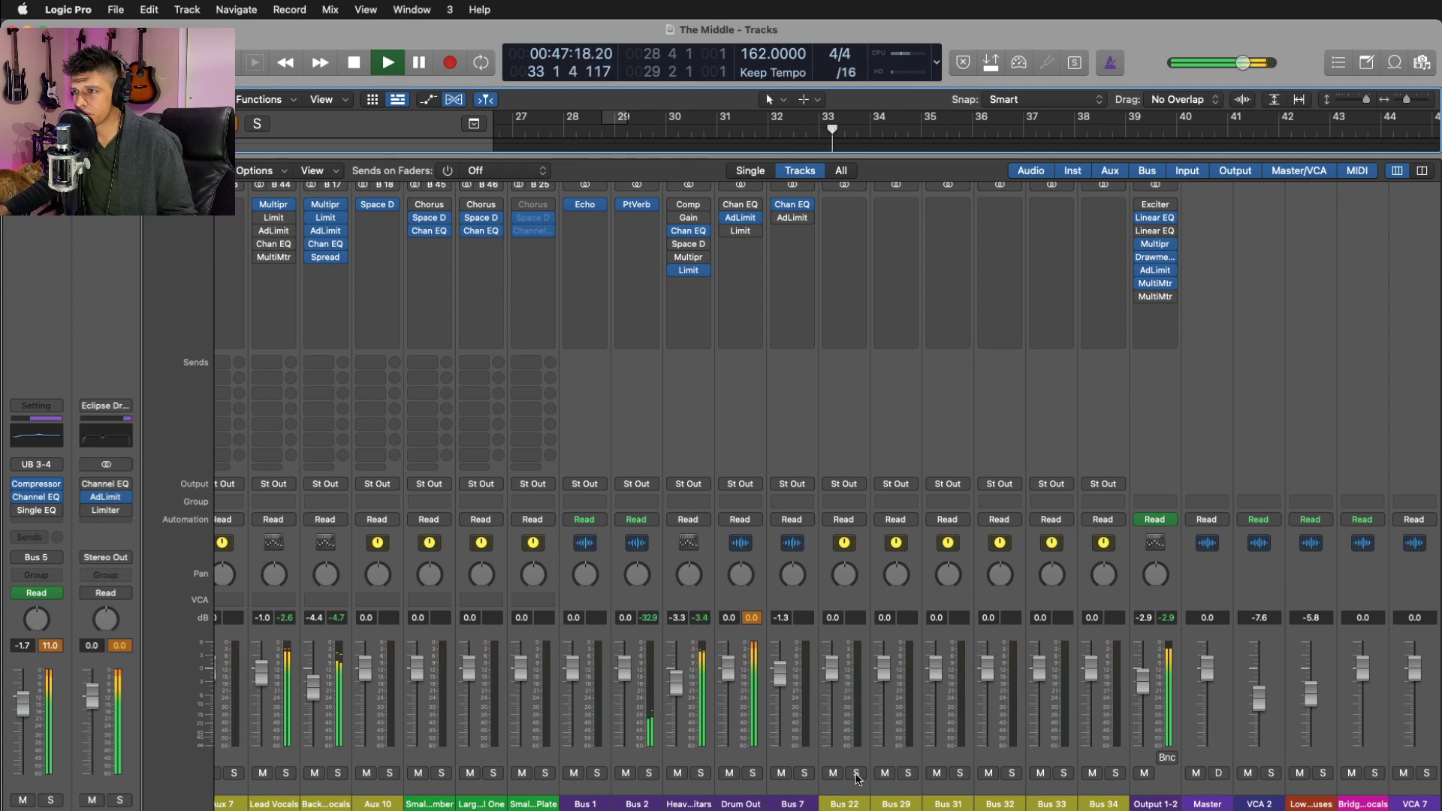
scroll(859, 779, left, 15)
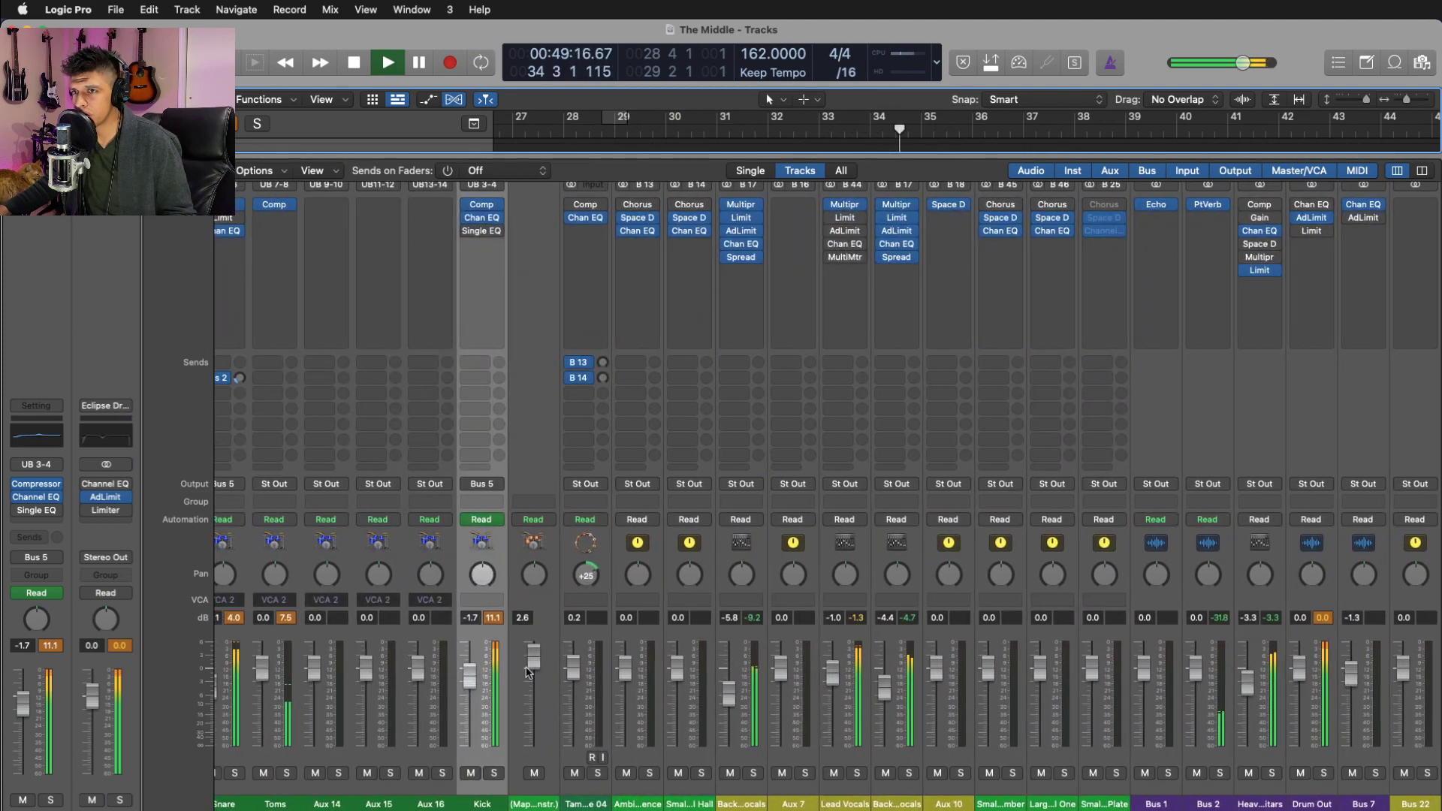
- Solo the Kick channel for a listen, stop playback, and show its Channel EQ
click(494, 772)
scroll(496, 775, up, 2)
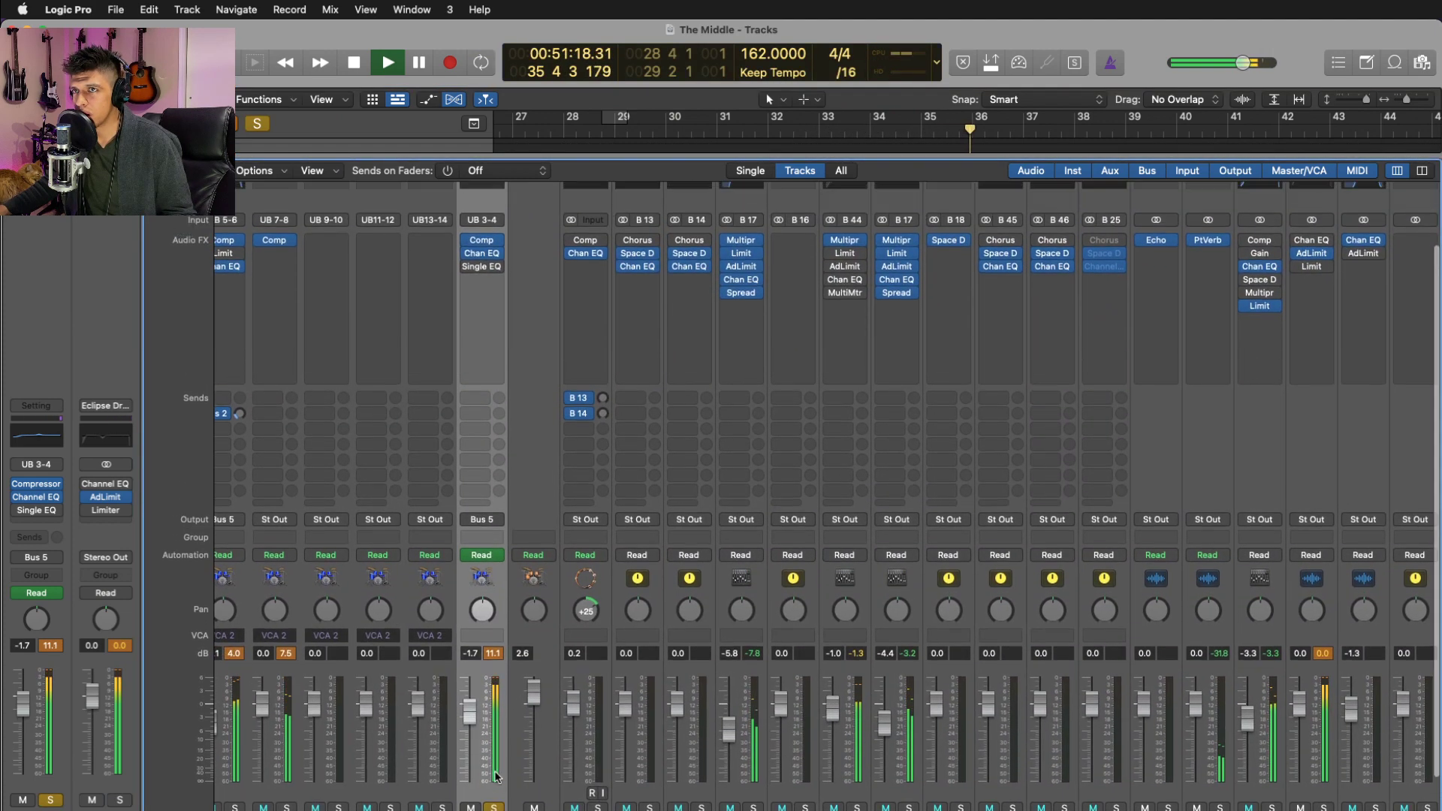
scroll(475, 301, up, 3)
key(space)
click(475, 256)
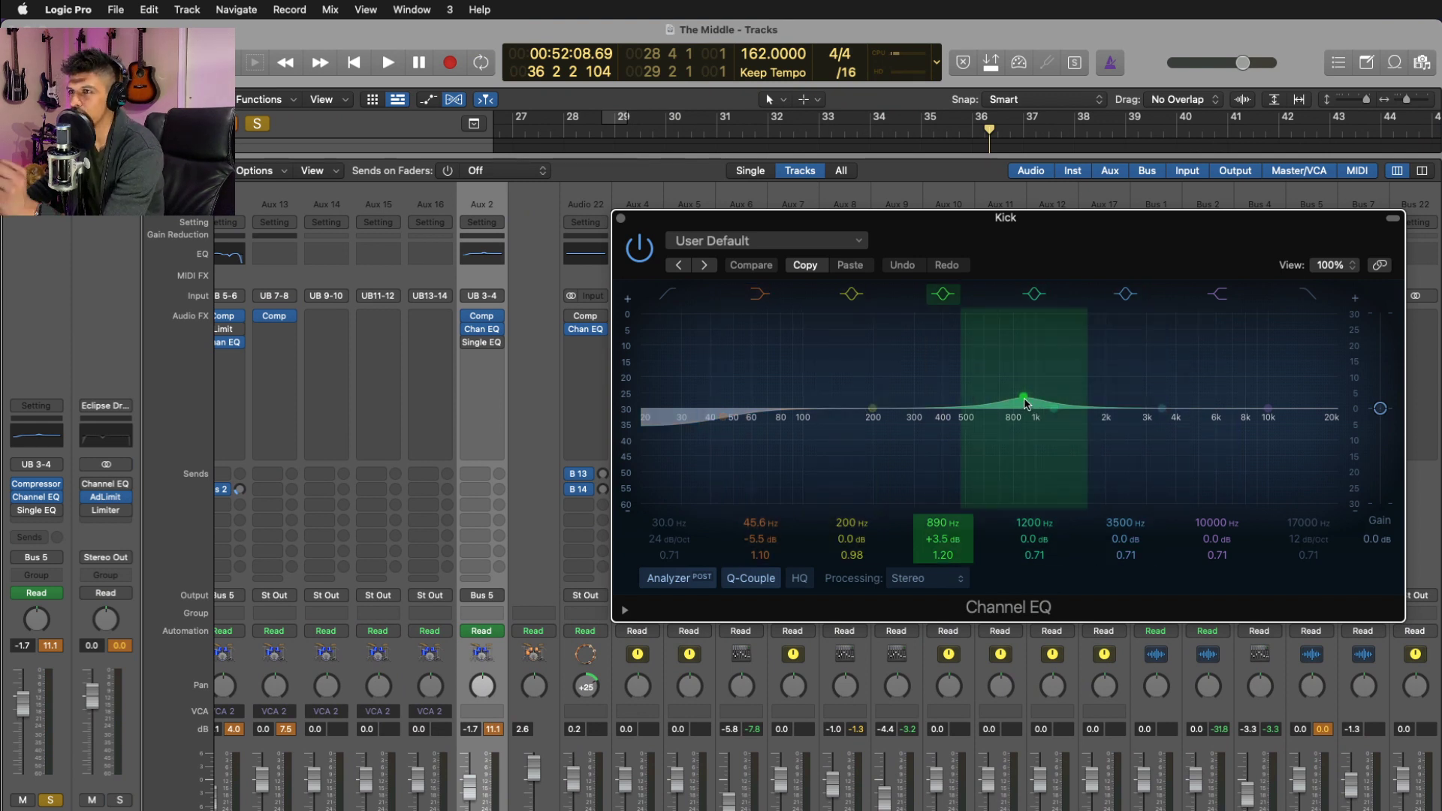
- Replace the Kick's Channel EQ window with its Compressor and browse the drum presets, keeping VCA Soft Kit
click(620, 220)
click(482, 316)
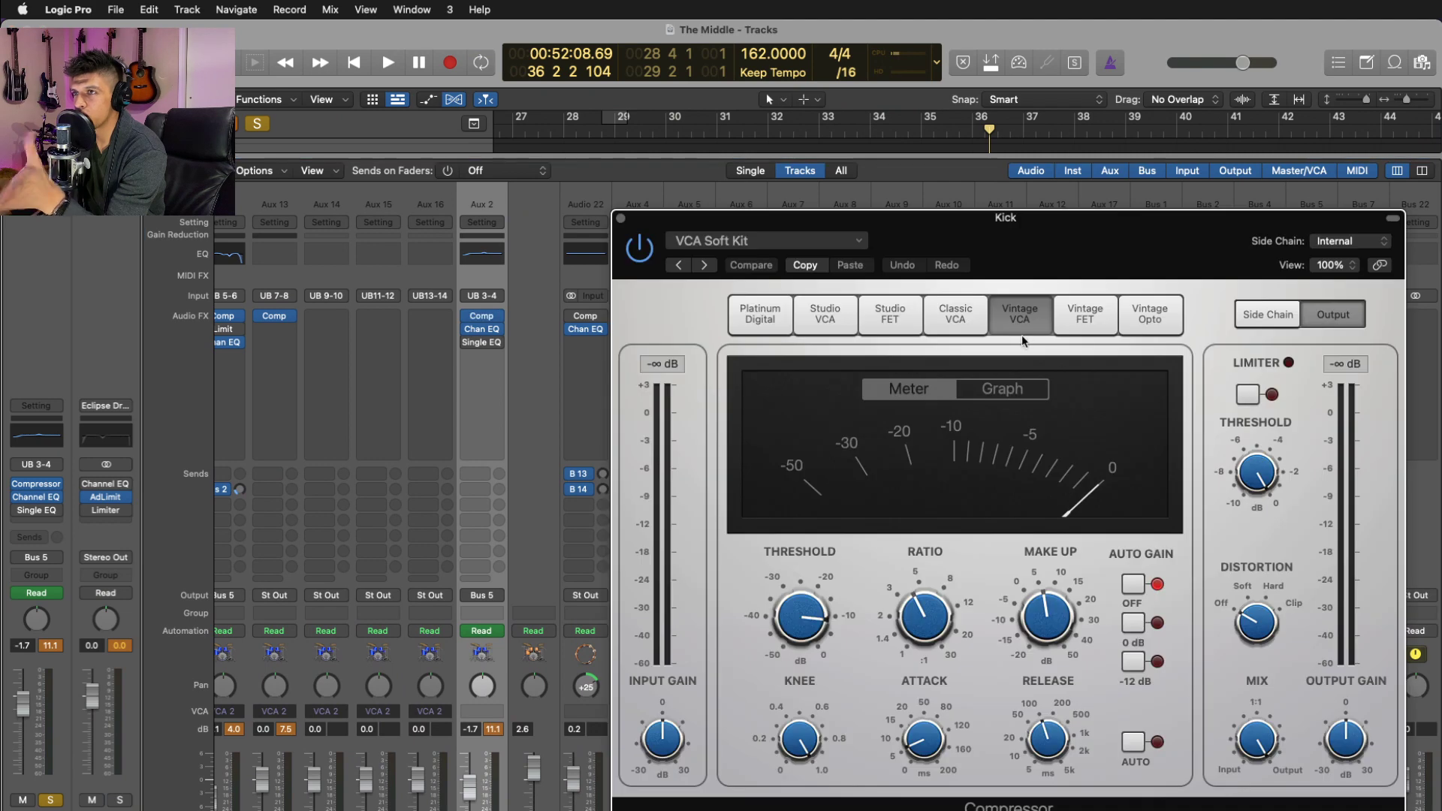
click(729, 242)
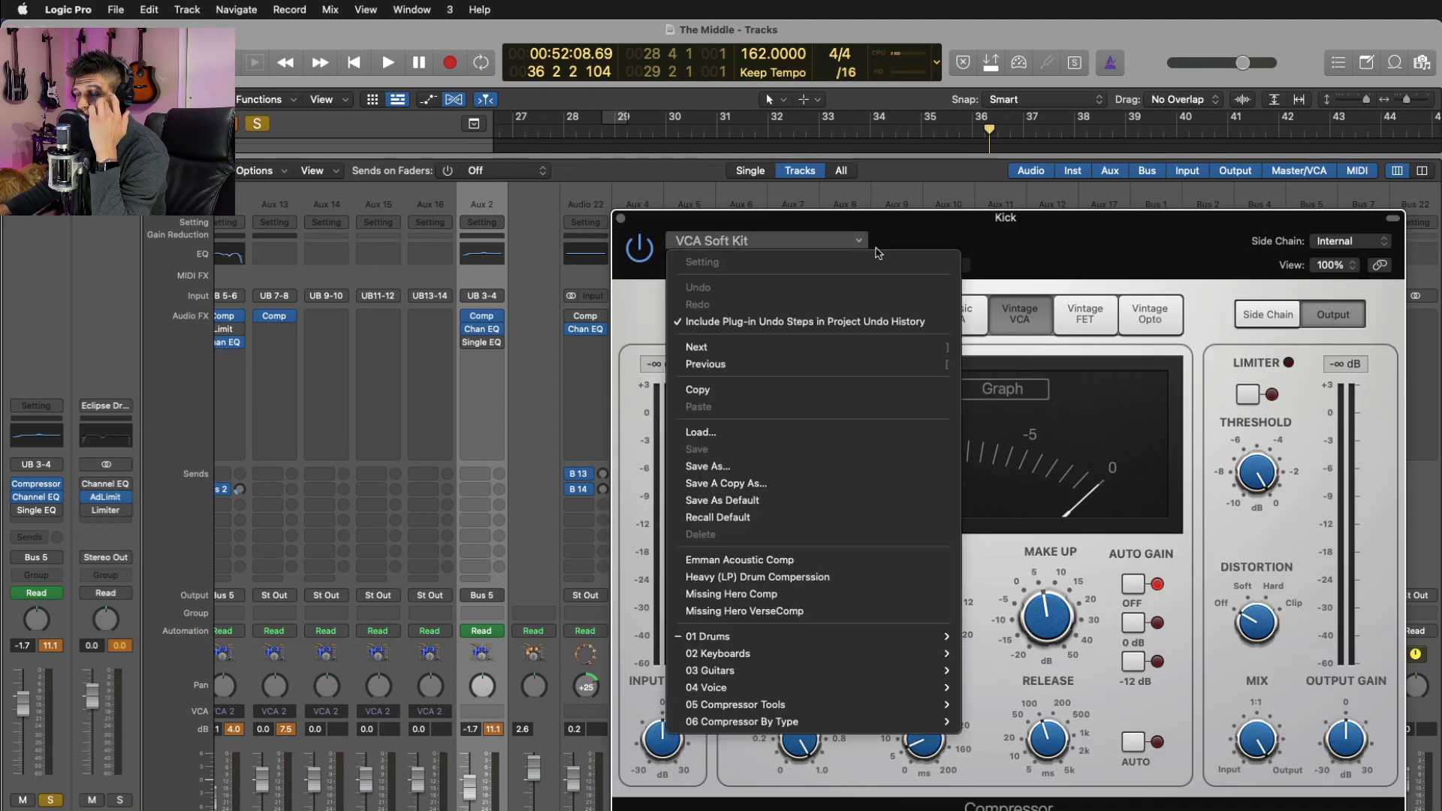
click(579, 229)
click(751, 240)
mouse_move(812, 639)
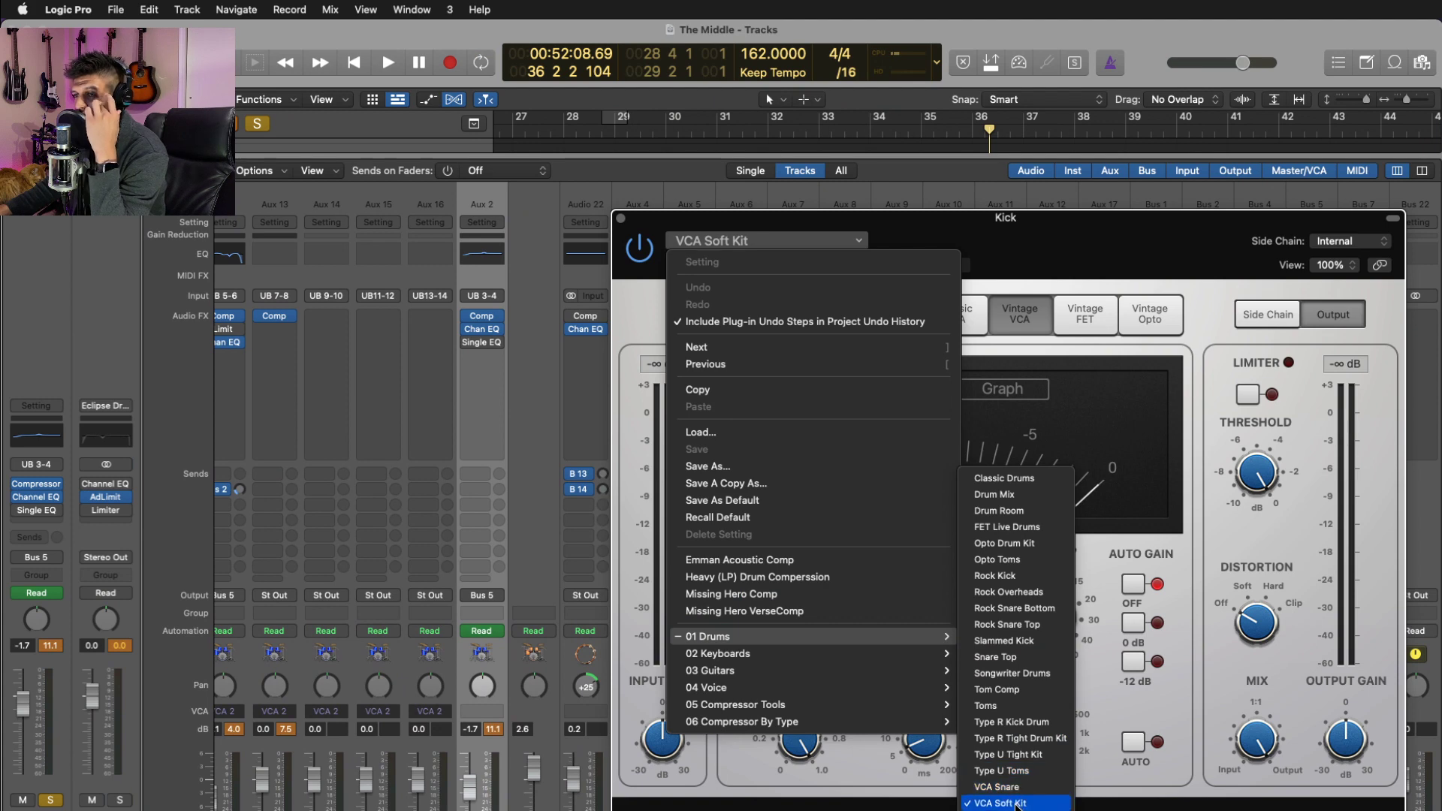
click(1173, 263)
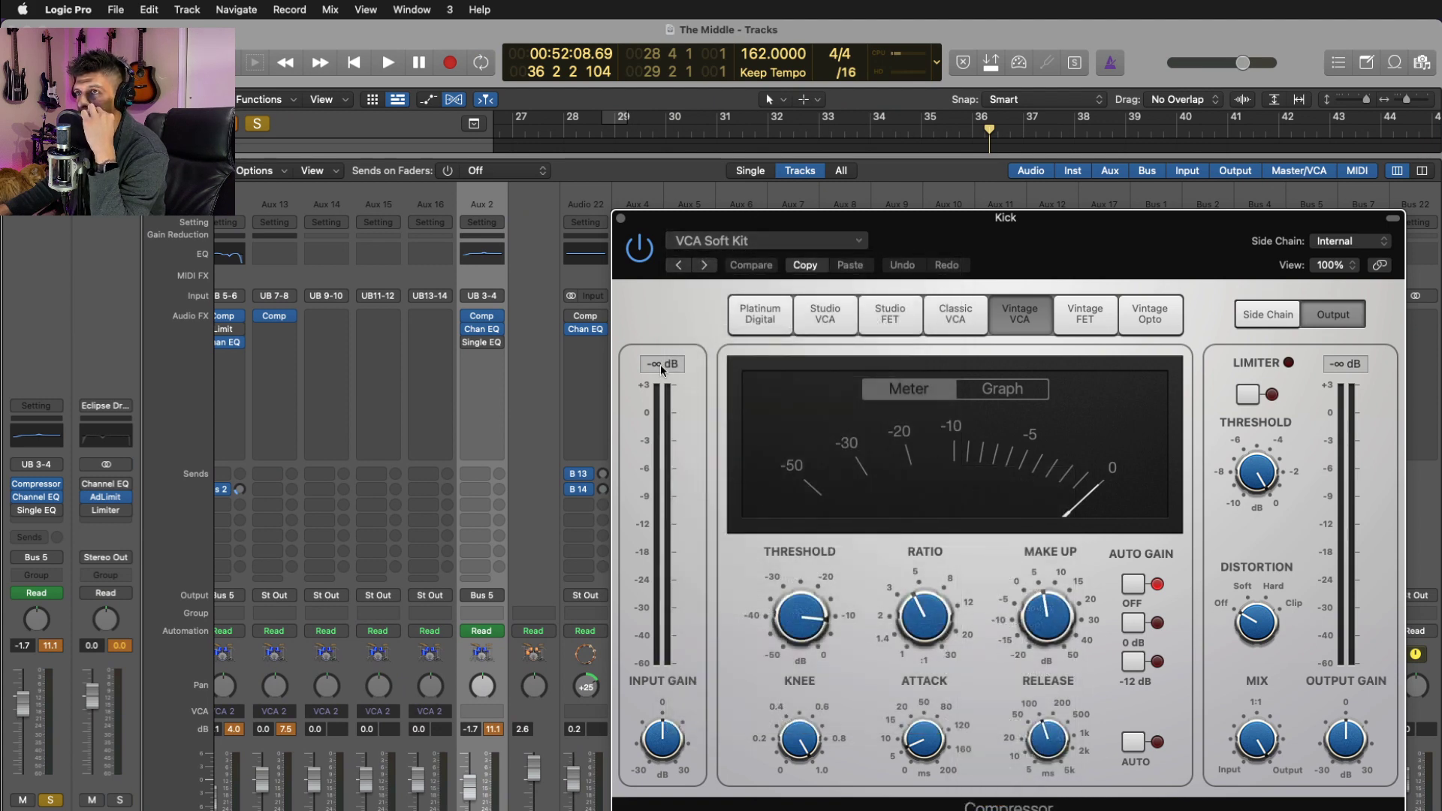
- Close the Compressor and the lower editor panes, and play the soloed Kick from the Tracks area
click(620, 218)
key(x)
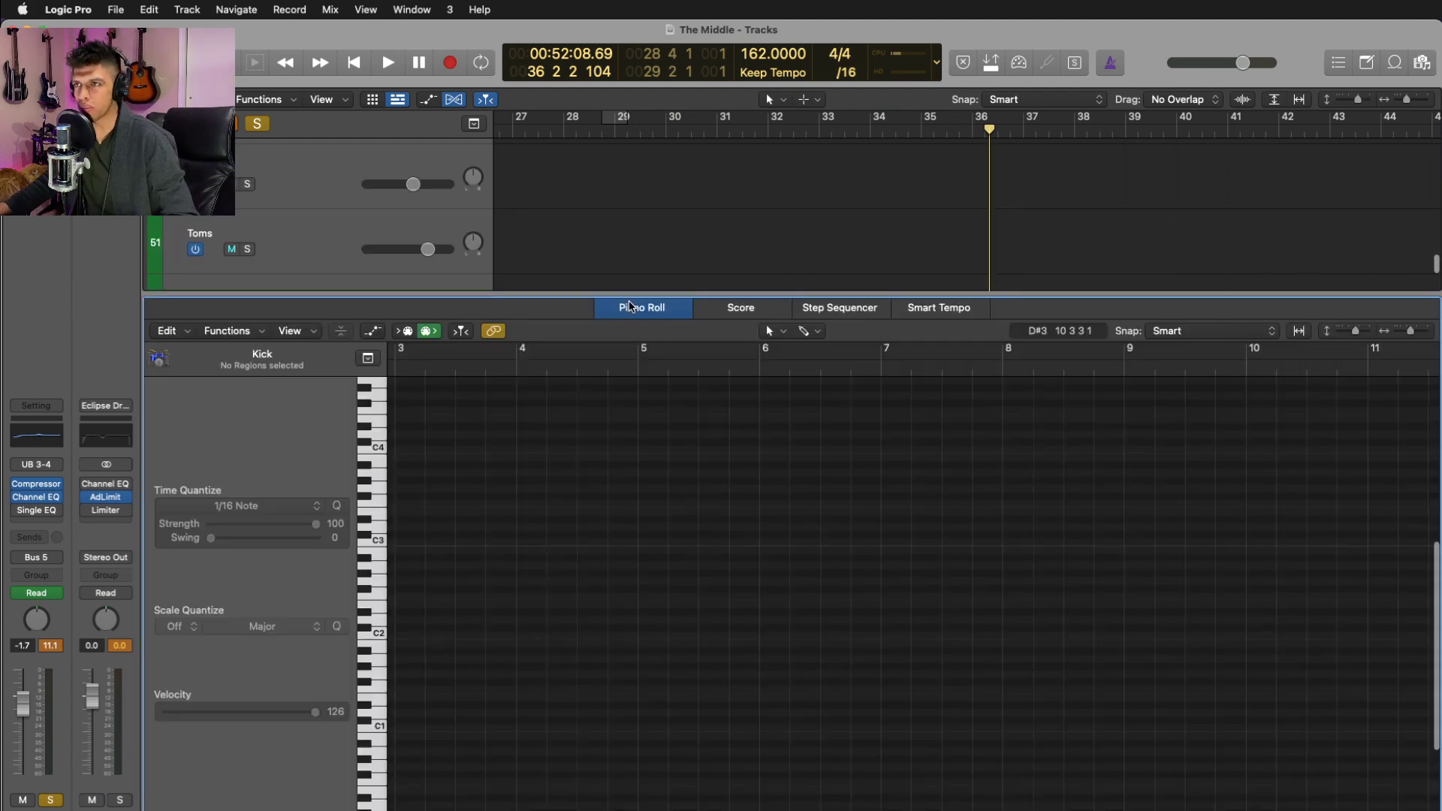
key(p)
key(ctrl+m)
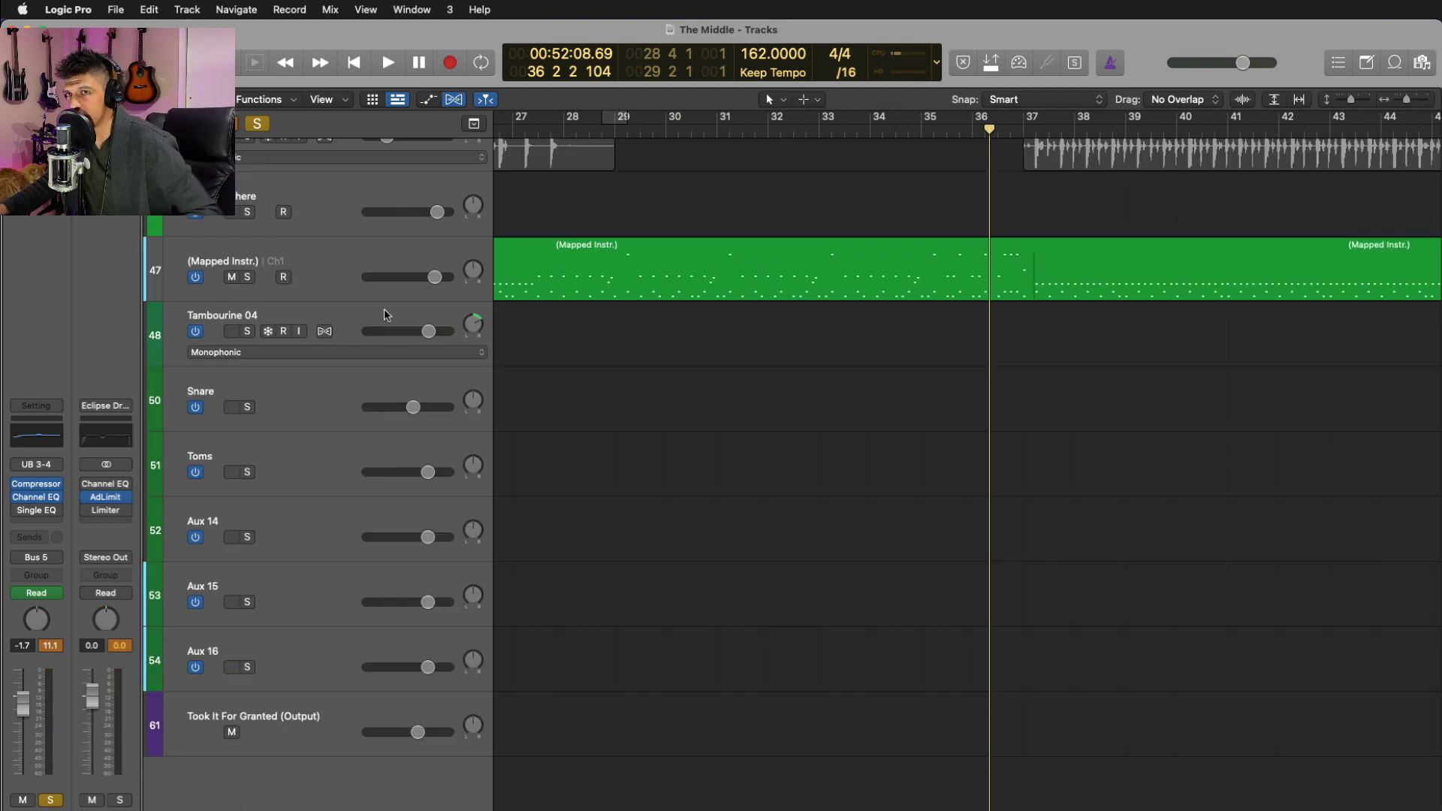
scroll(631, 381, up, 3)
key(space)
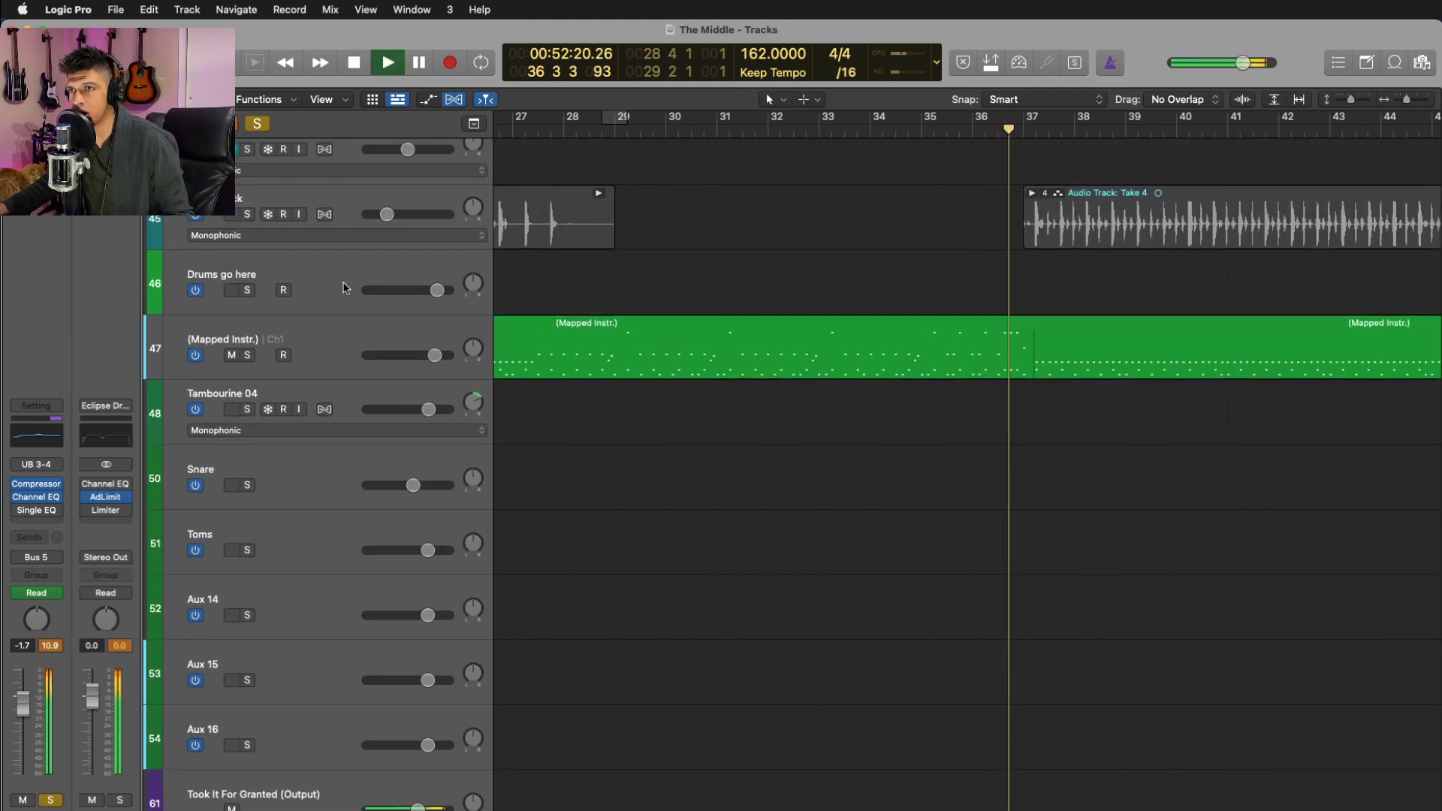
- Select the Drums go here track, turn off the Kick channel's solo in the mixer, and hide the mixer
click(343, 288)
scroll(434, 714, down, 3)
key(x)
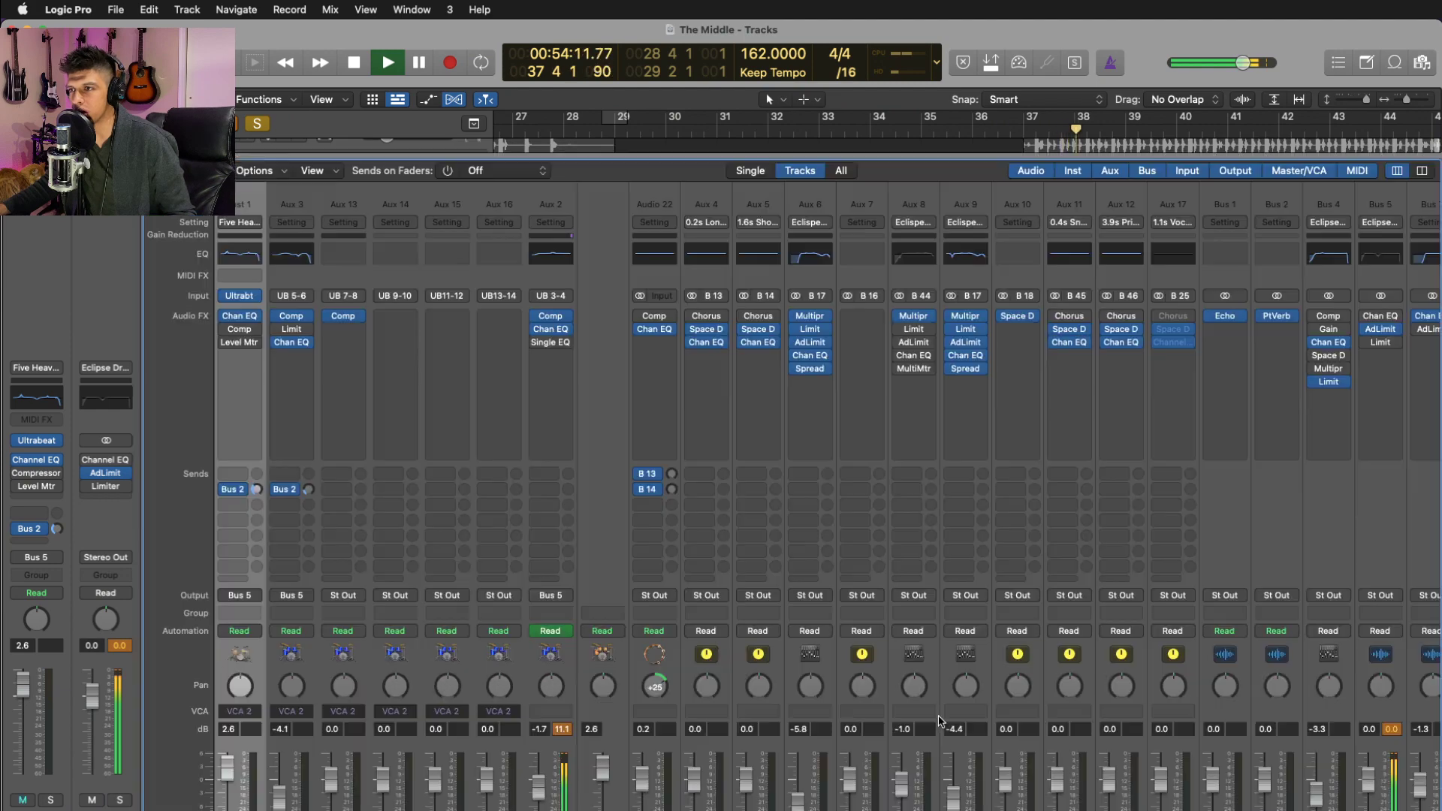
scroll(747, 734, down, 3)
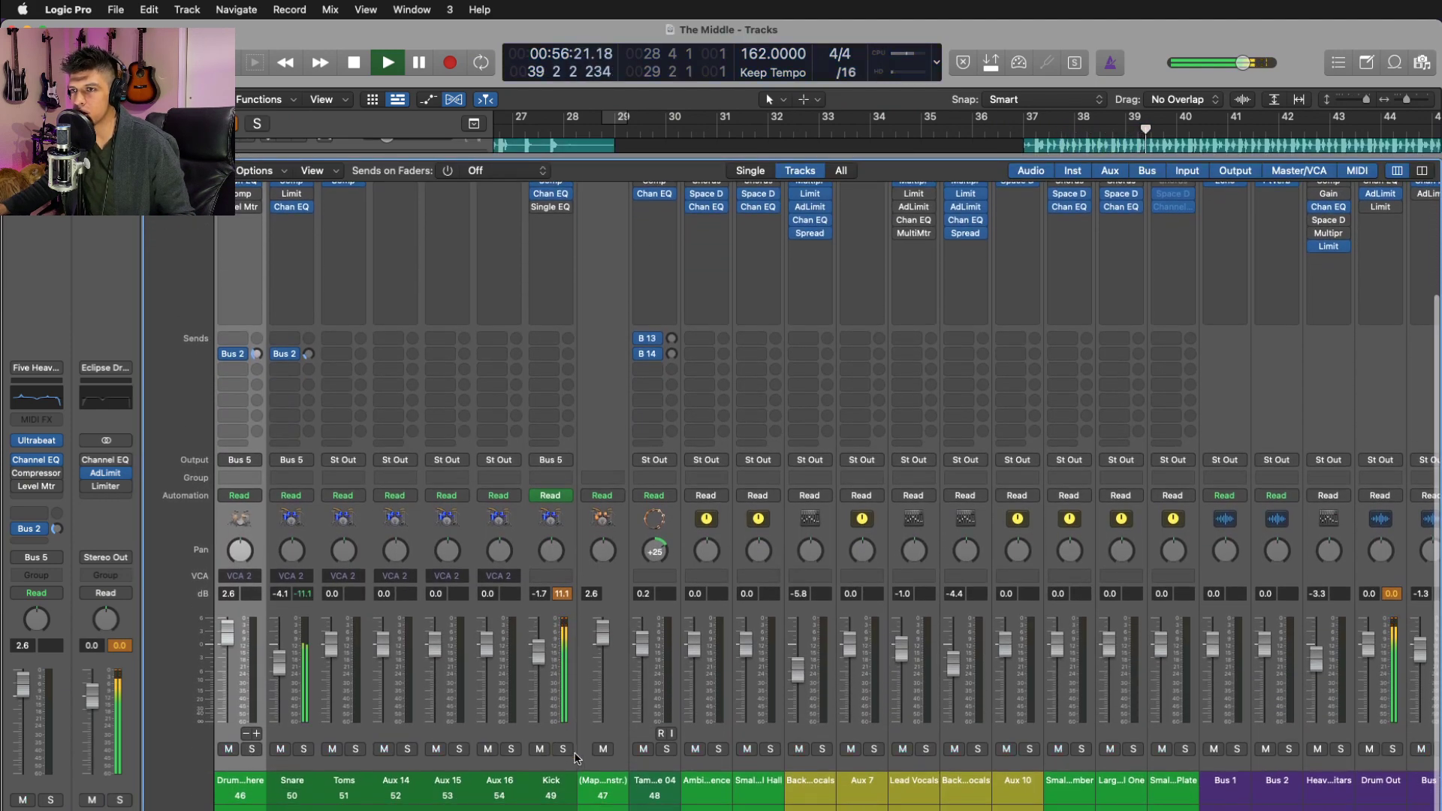
key(x)
- Audition Drums go here soloed, open its Ultrabeat instrument, and play the track unsoloed in the full mix
key(s)
scroll(701, 515, up, 5)
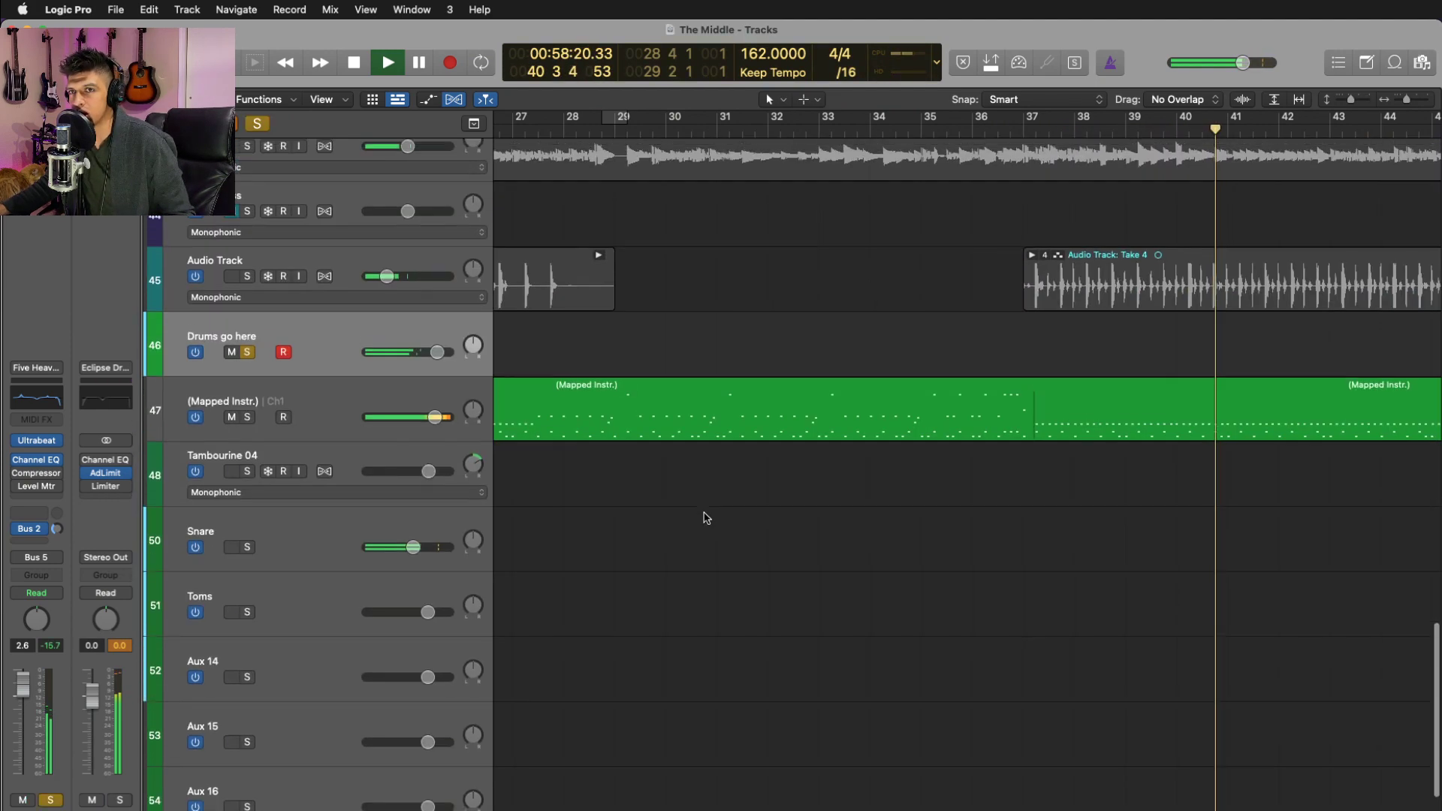
key(space)
click(36, 441)
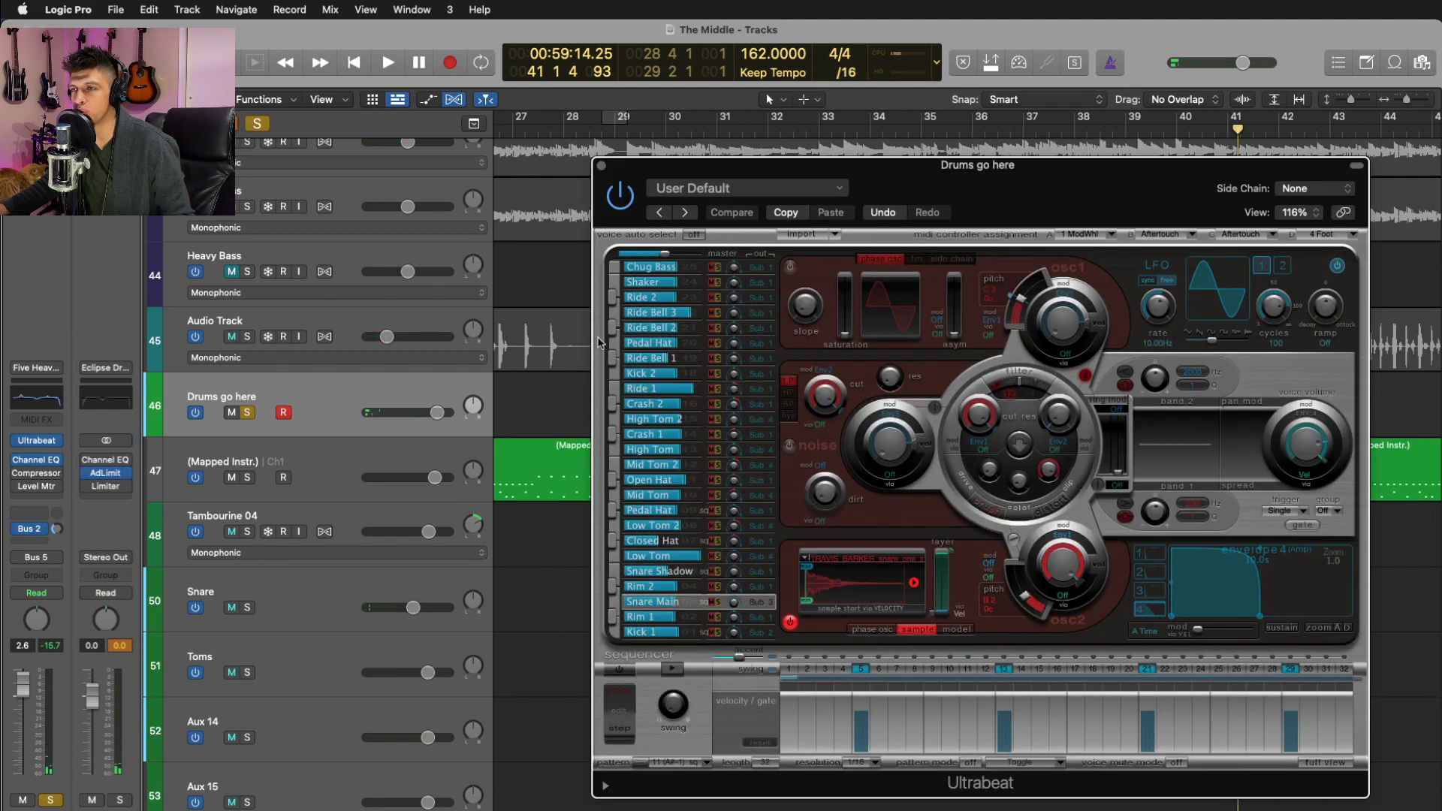
key(s)
key(space)
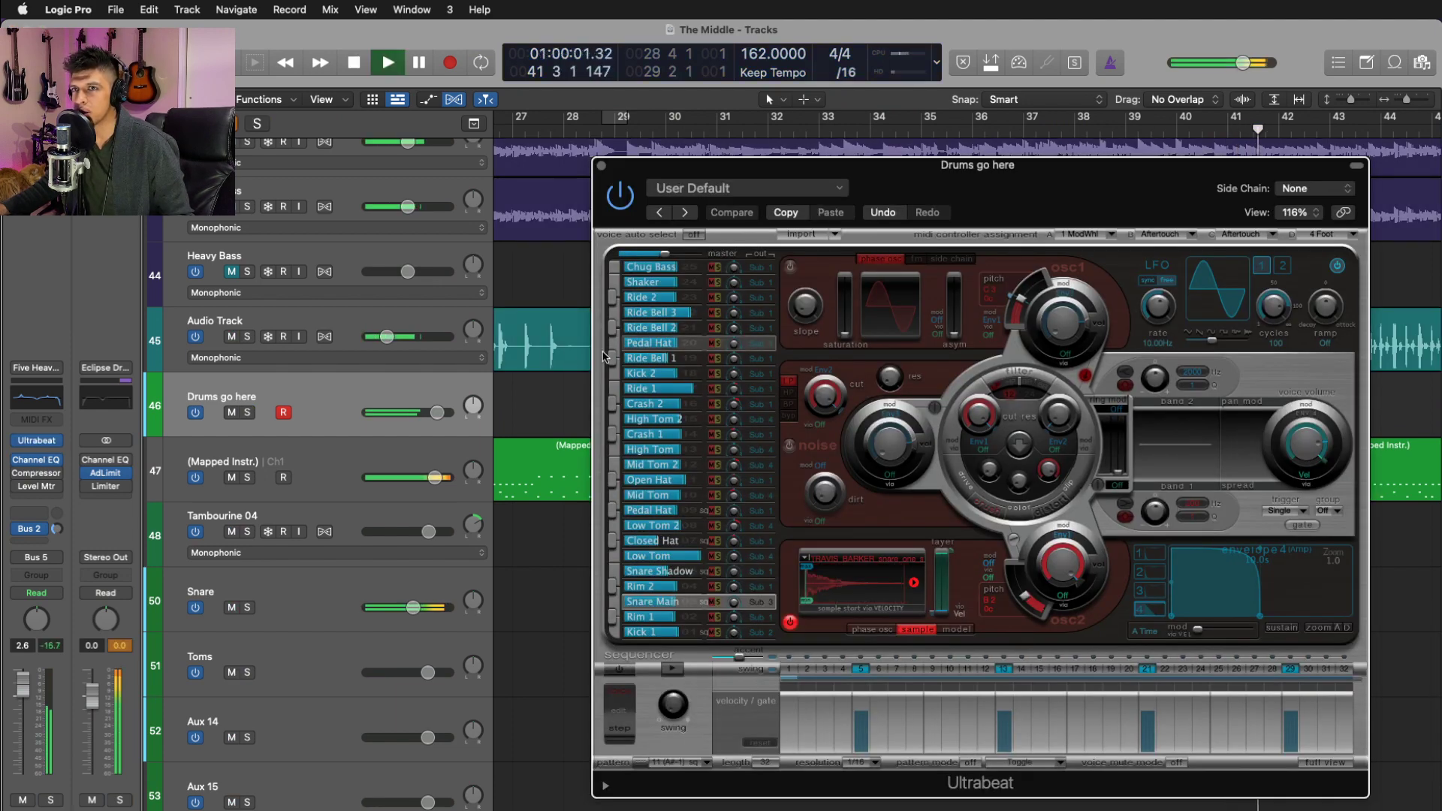
- Solo Drums go here, examine its Channel EQ's Refresh Drums curve during playback, and close both plug-in windows
key(s)
key(e)
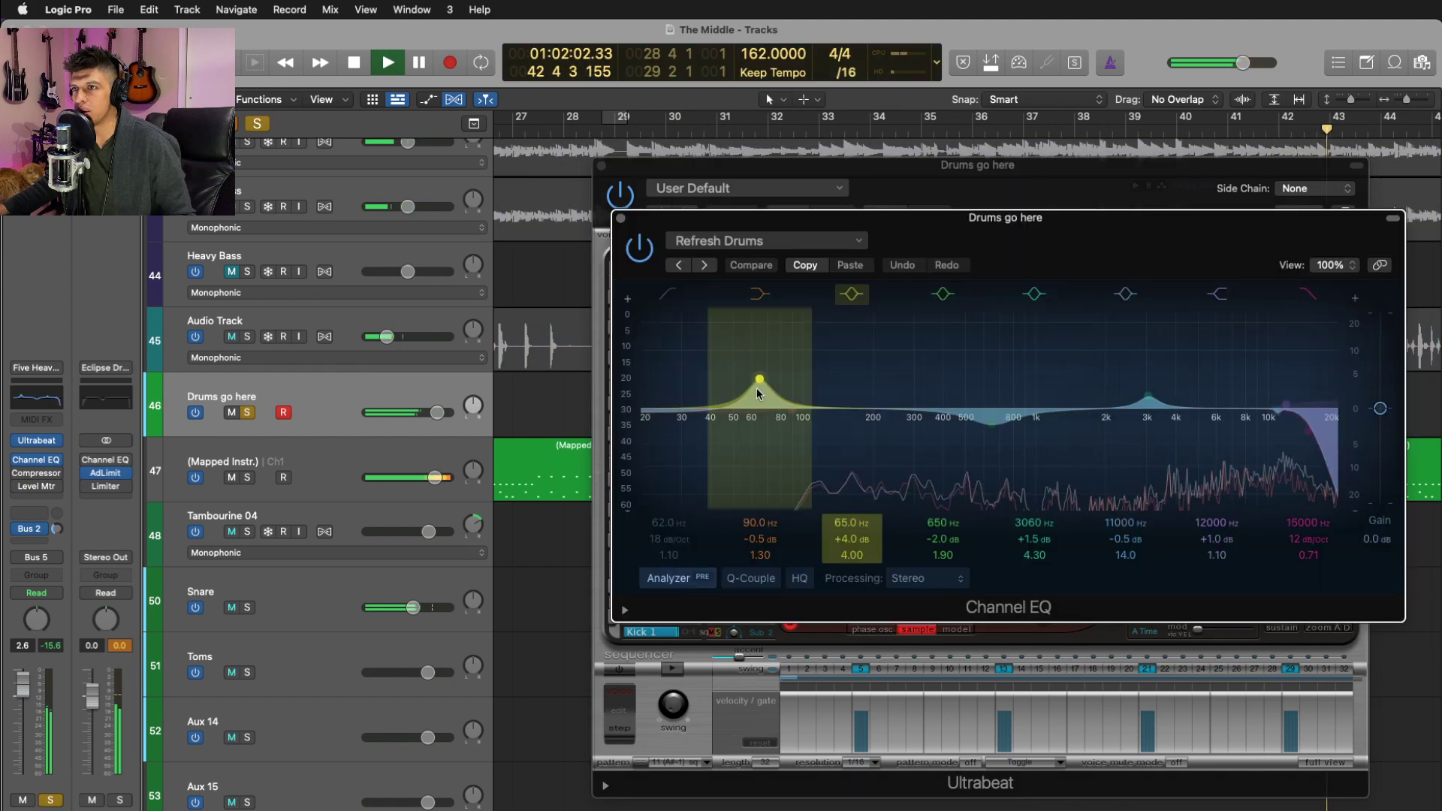
click(601, 166)
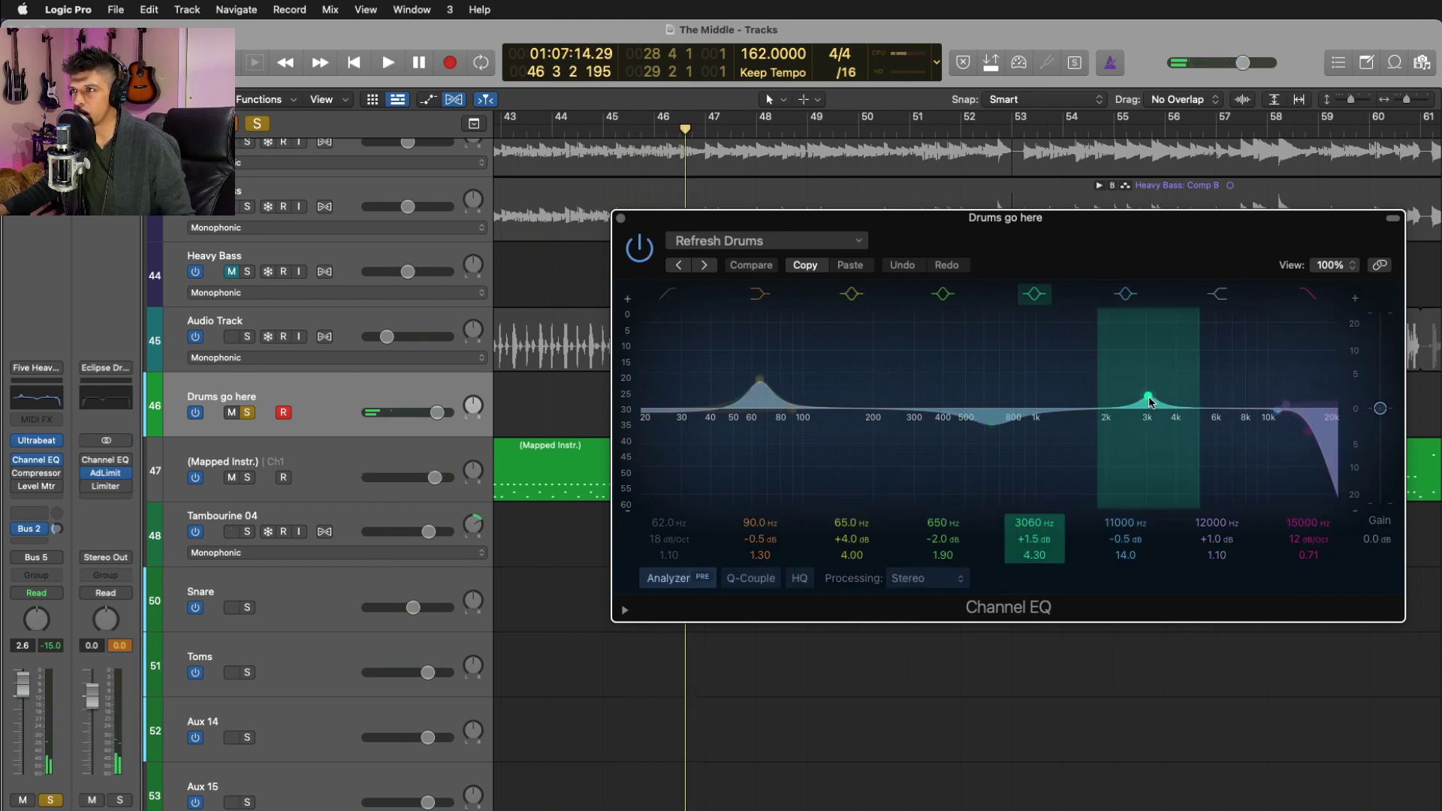
click(620, 218)
- Stop playback, unsolo Drums go here, and solo the Drum Out bus it feeds
key(space)
key(space)
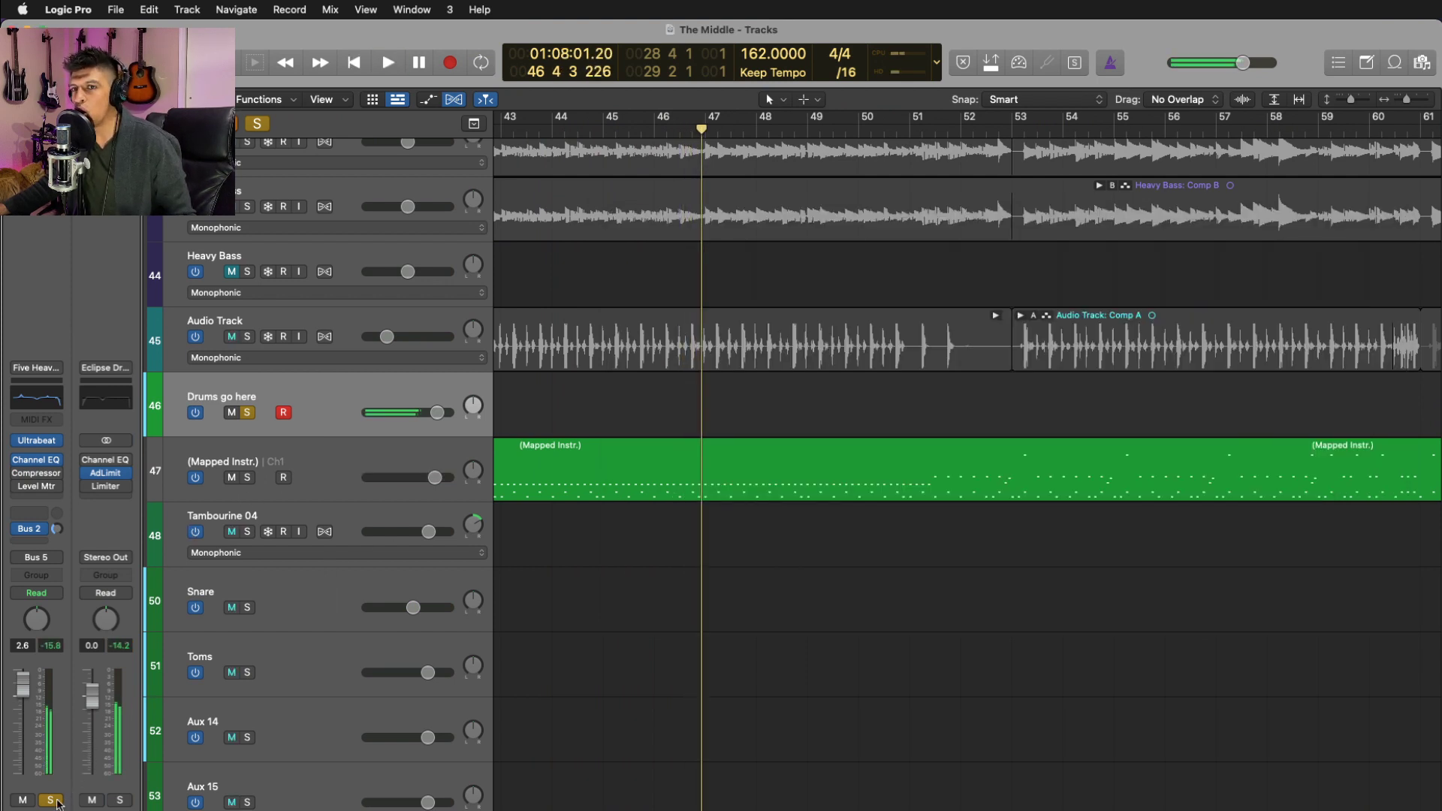
click(53, 800)
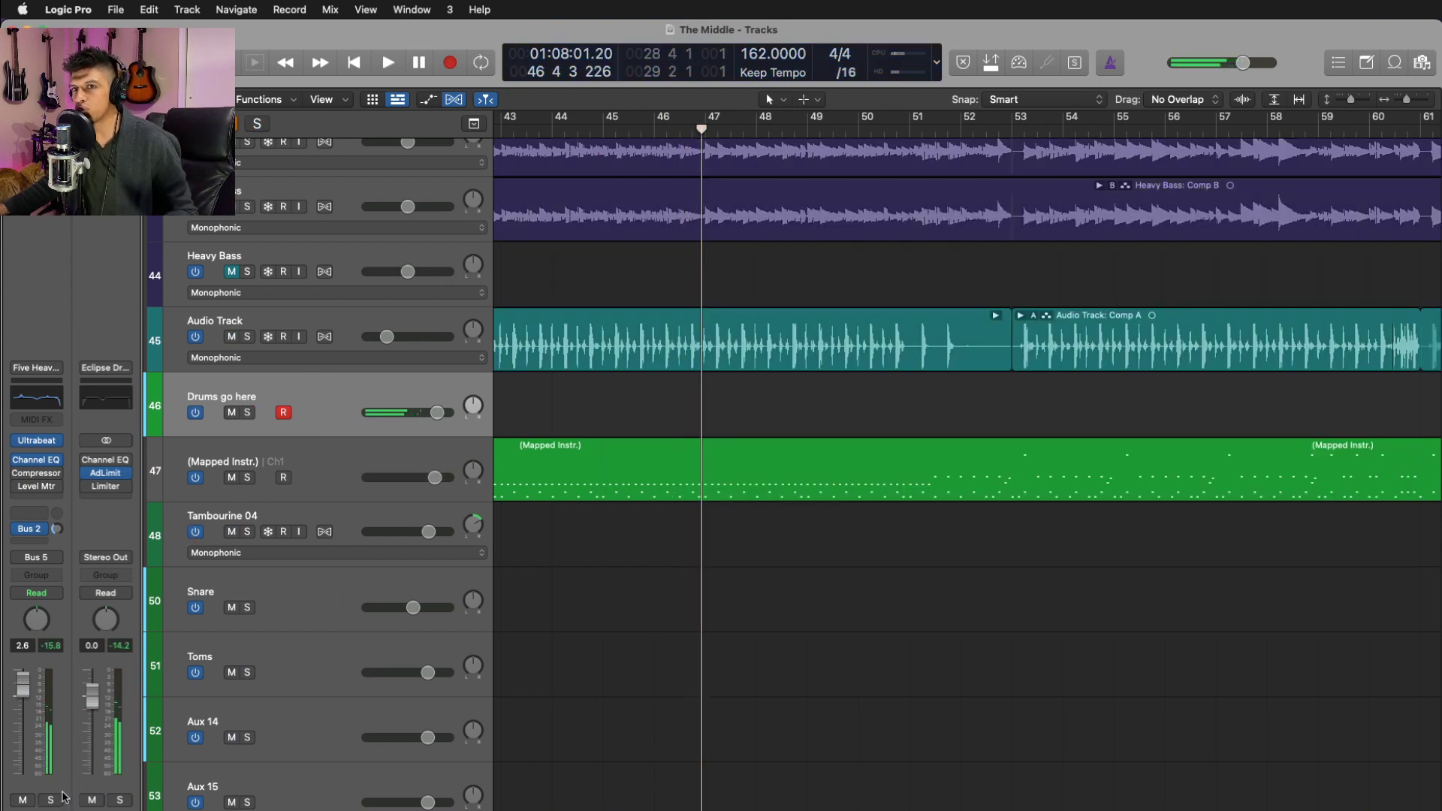
click(120, 800)
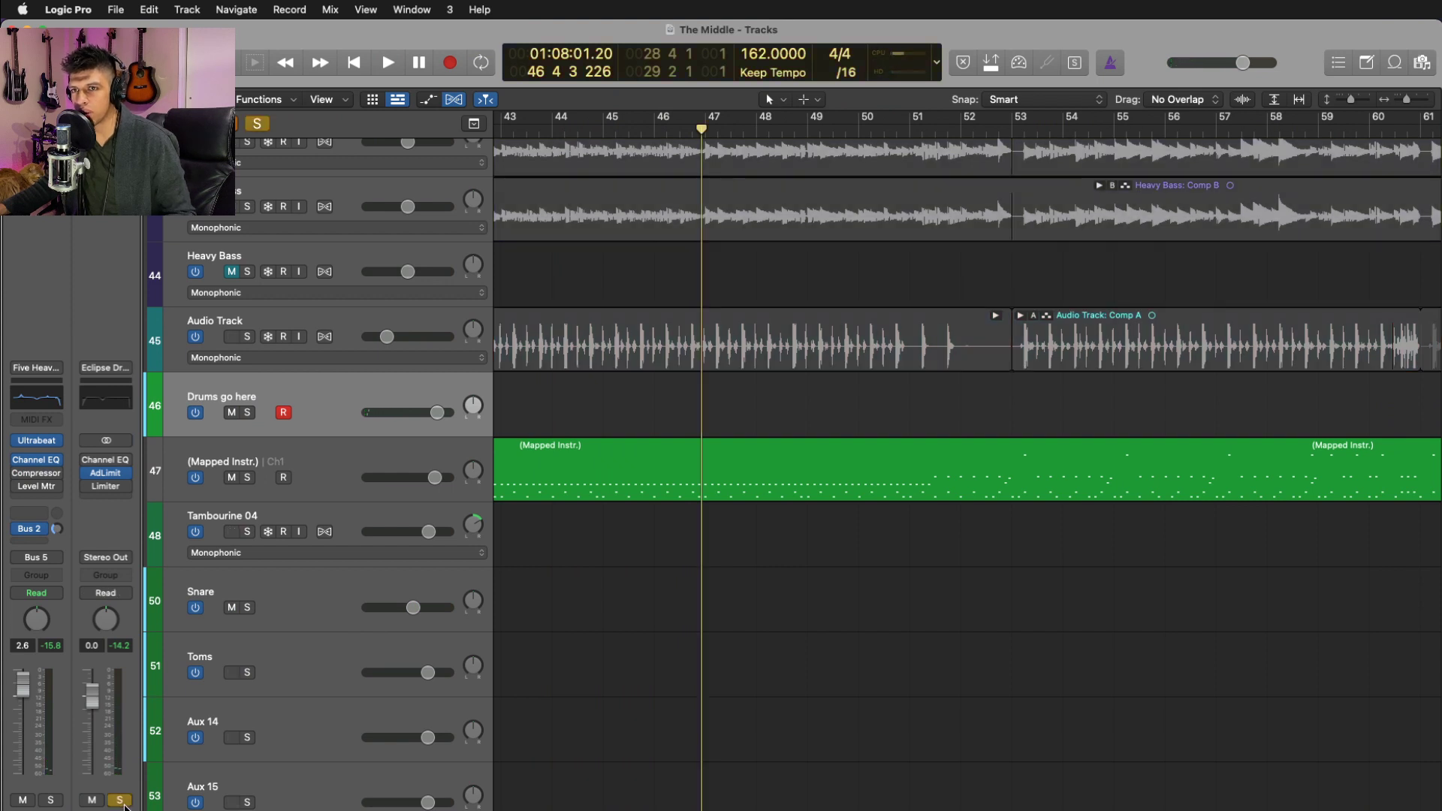
- Play the soloed Drum Out bus, examine its Adaptive Limiter during playback, then close the plug-in and stop
key(space)
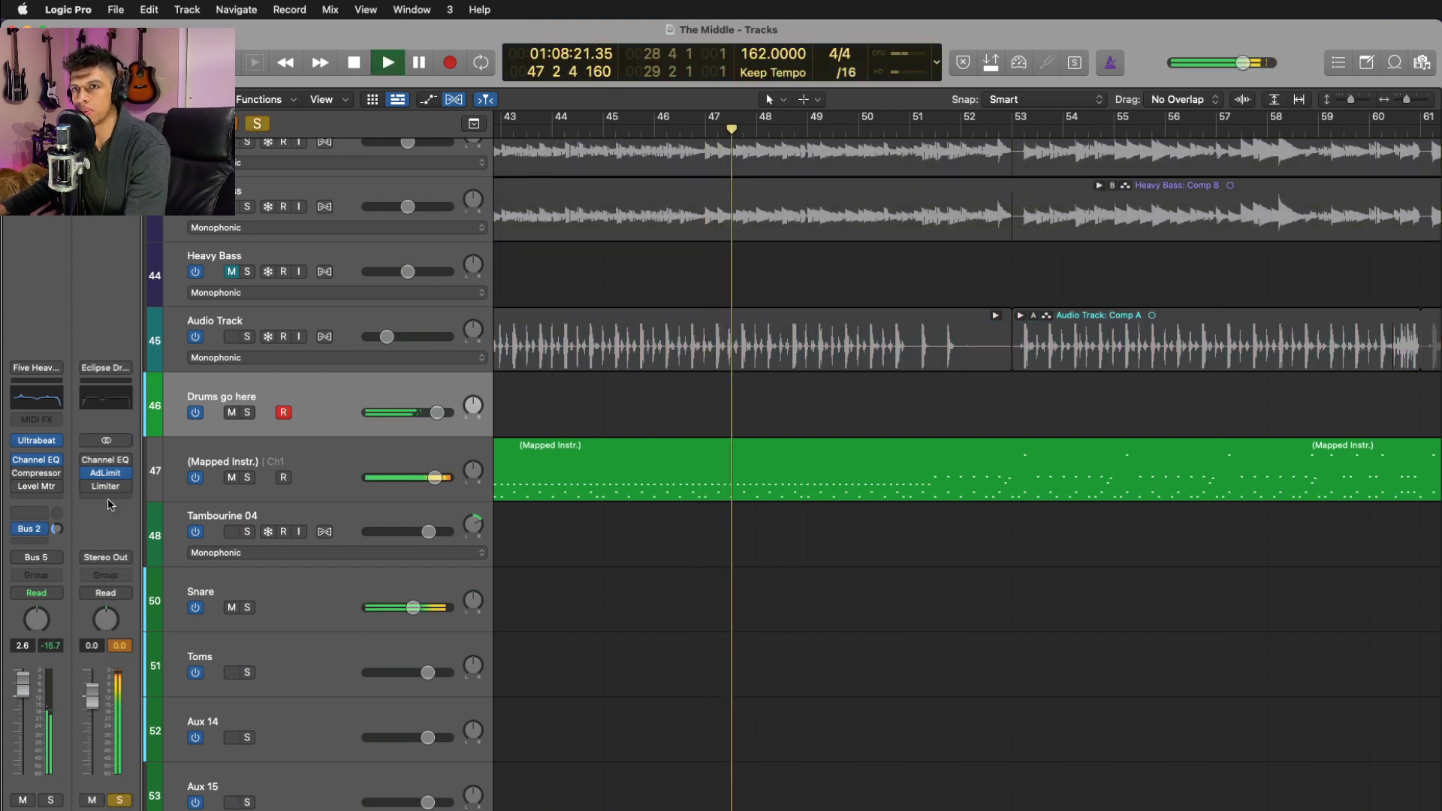
click(98, 472)
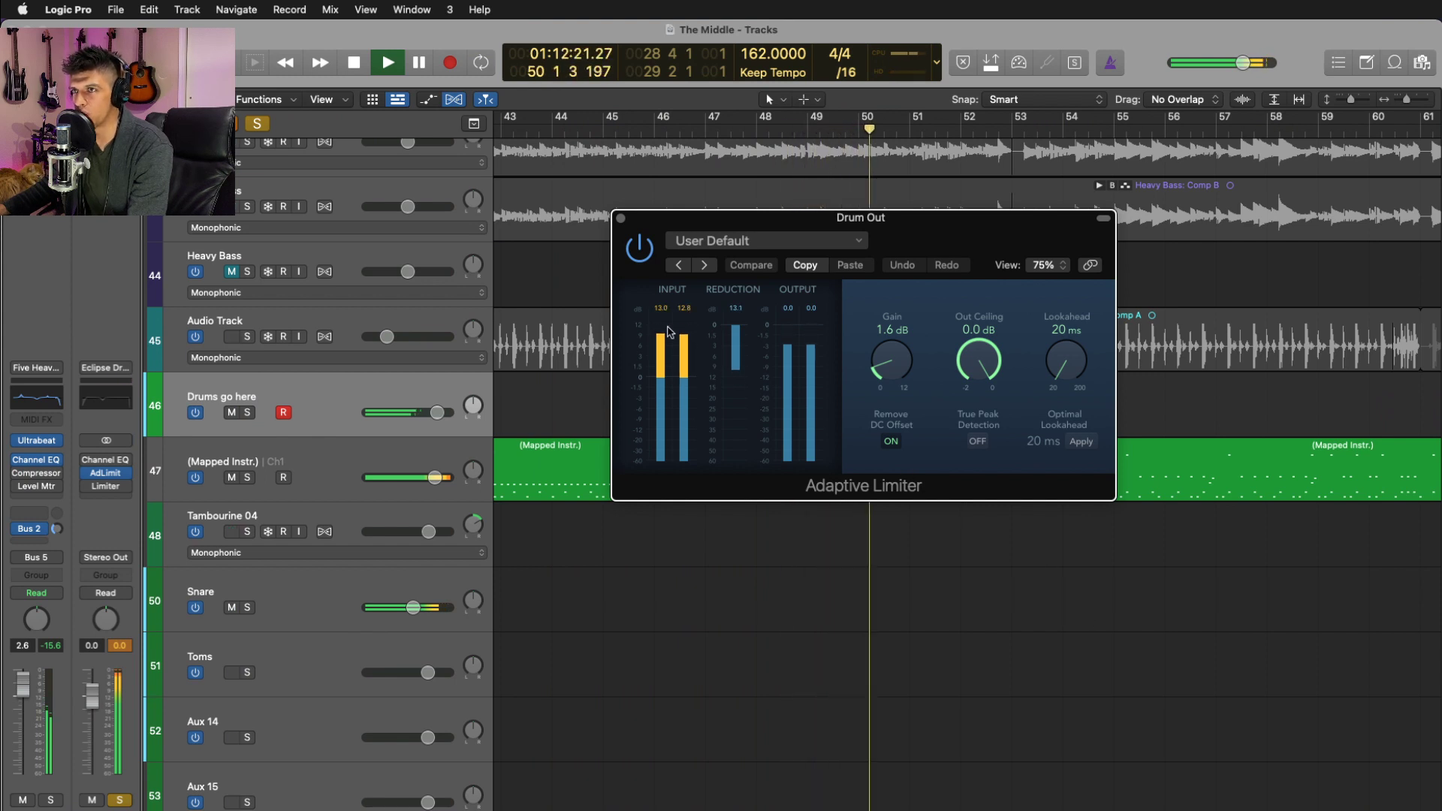
click(621, 218)
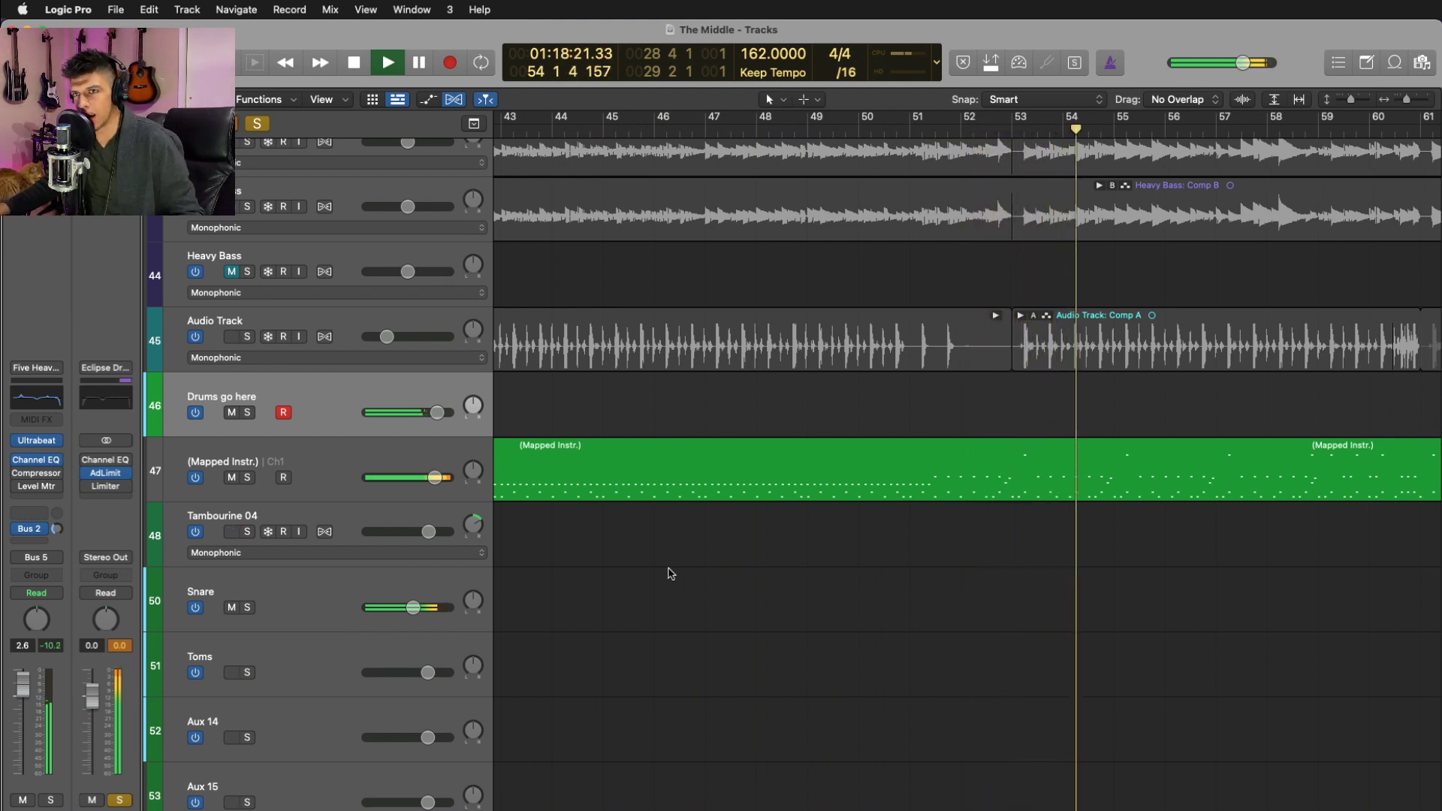
key(space)
- Inspect the Toms track's output options without changing them and compare its routing with the Drums go here and Snare tracks
click(336, 669)
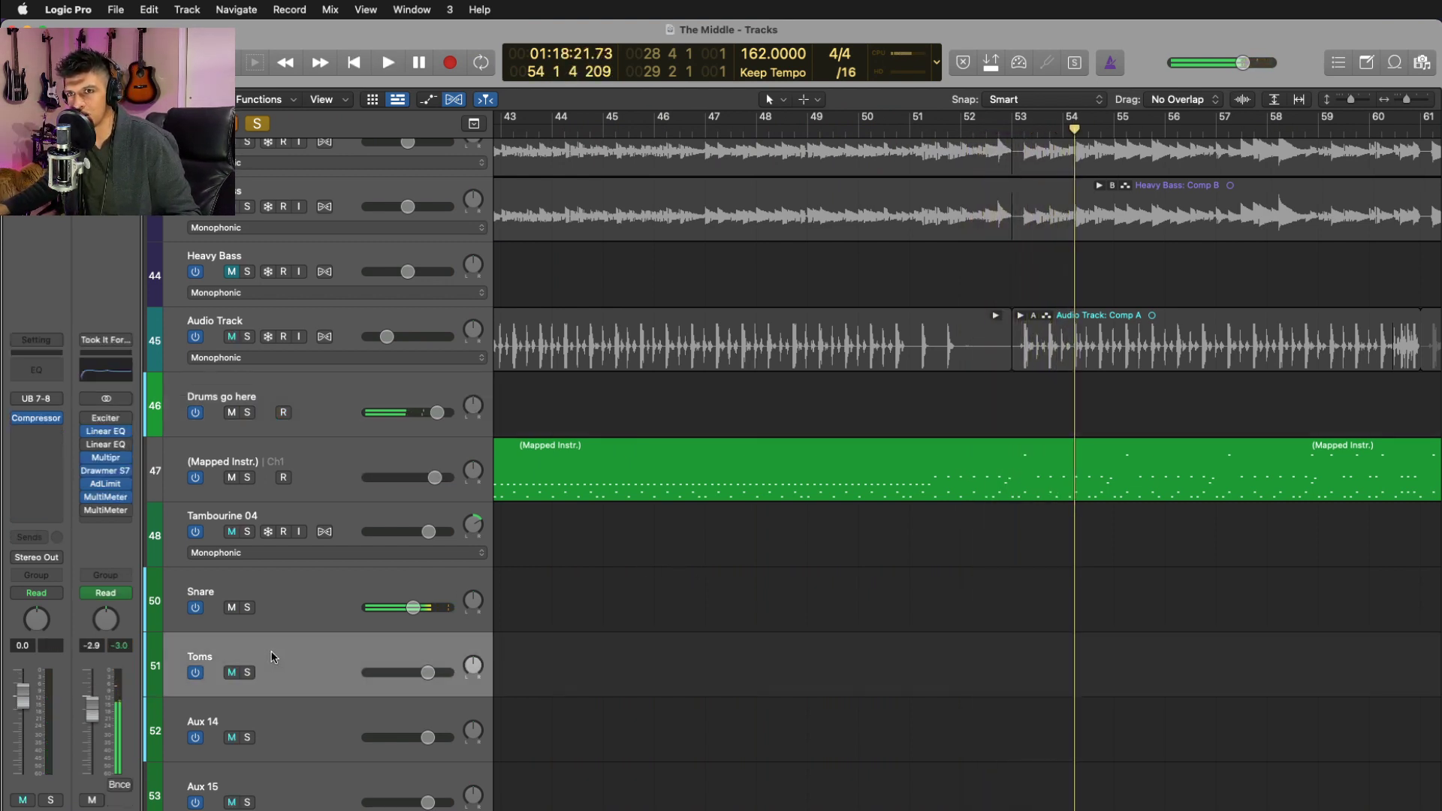
click(49, 561)
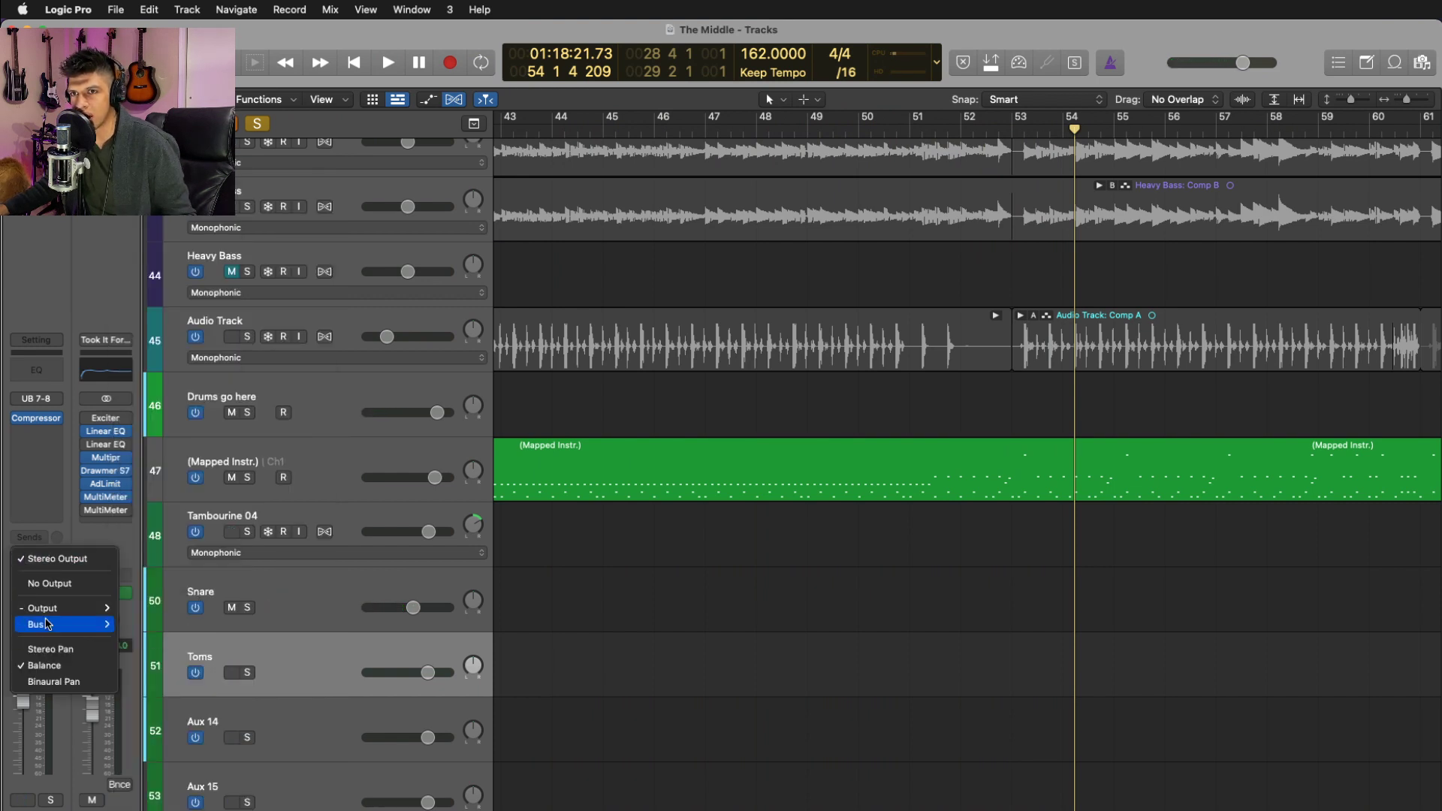
mouse_move(49, 628)
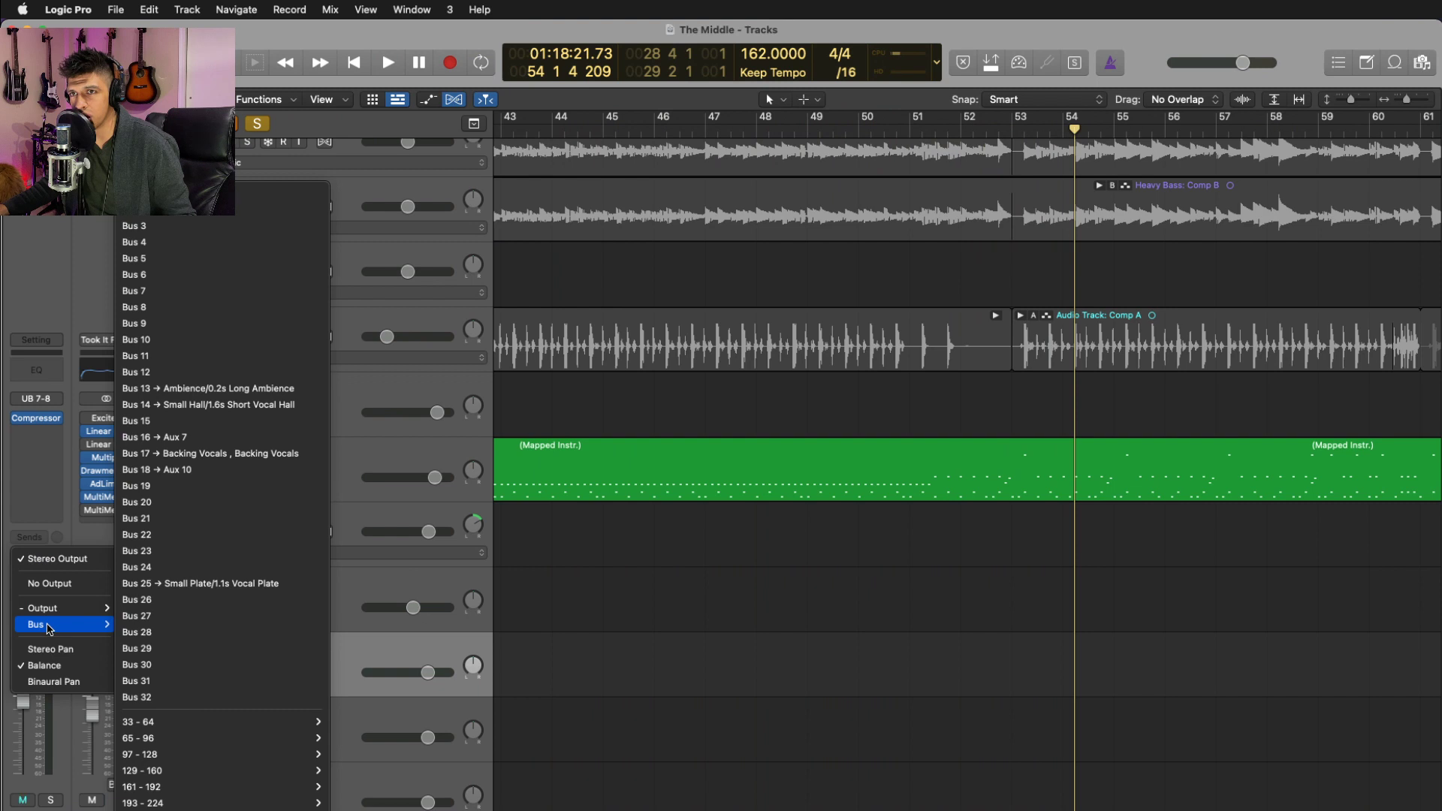
click(705, 523)
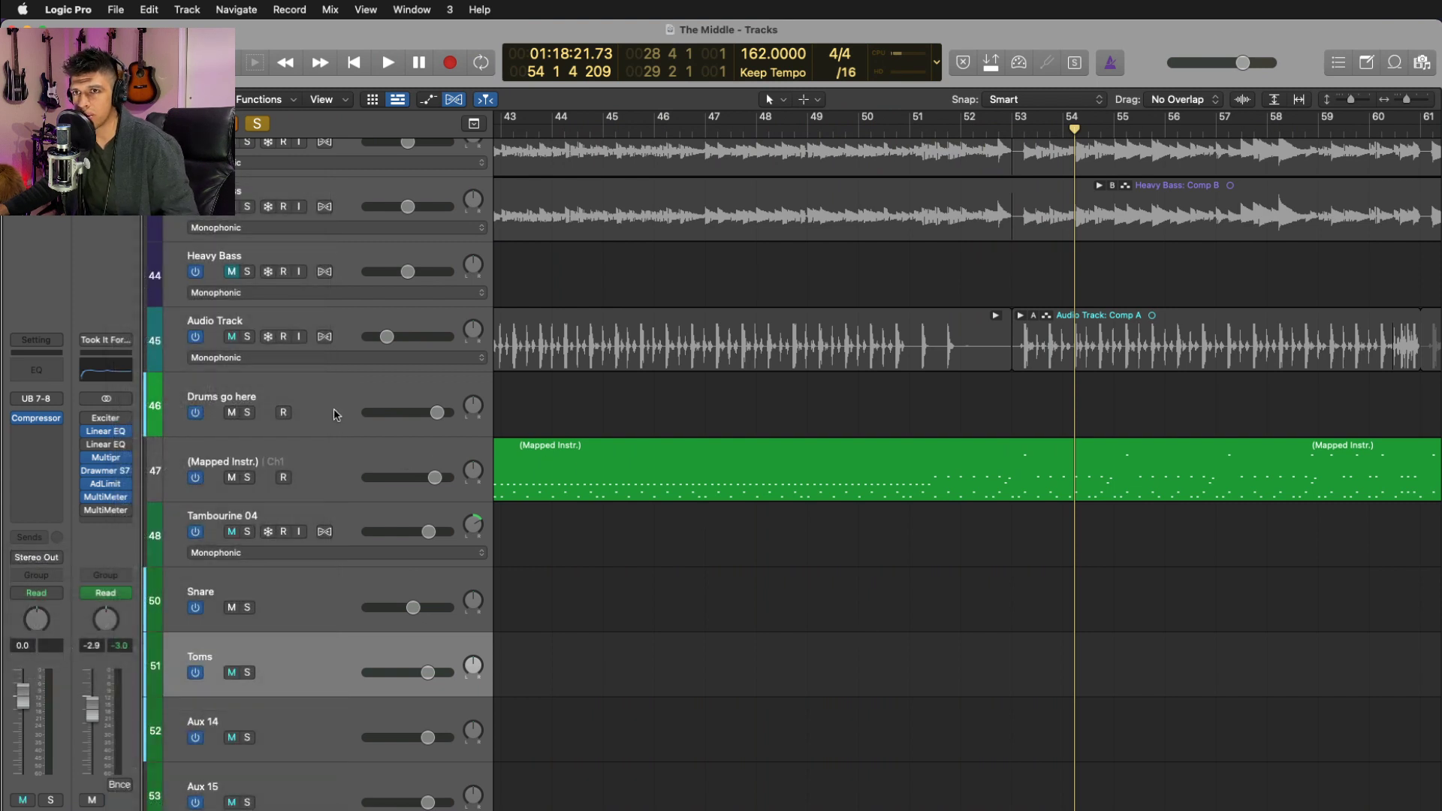
click(333, 412)
key(Down)
key(Down)
key(Down)
- Route the Toms track's output to Bus 5
key(Down)
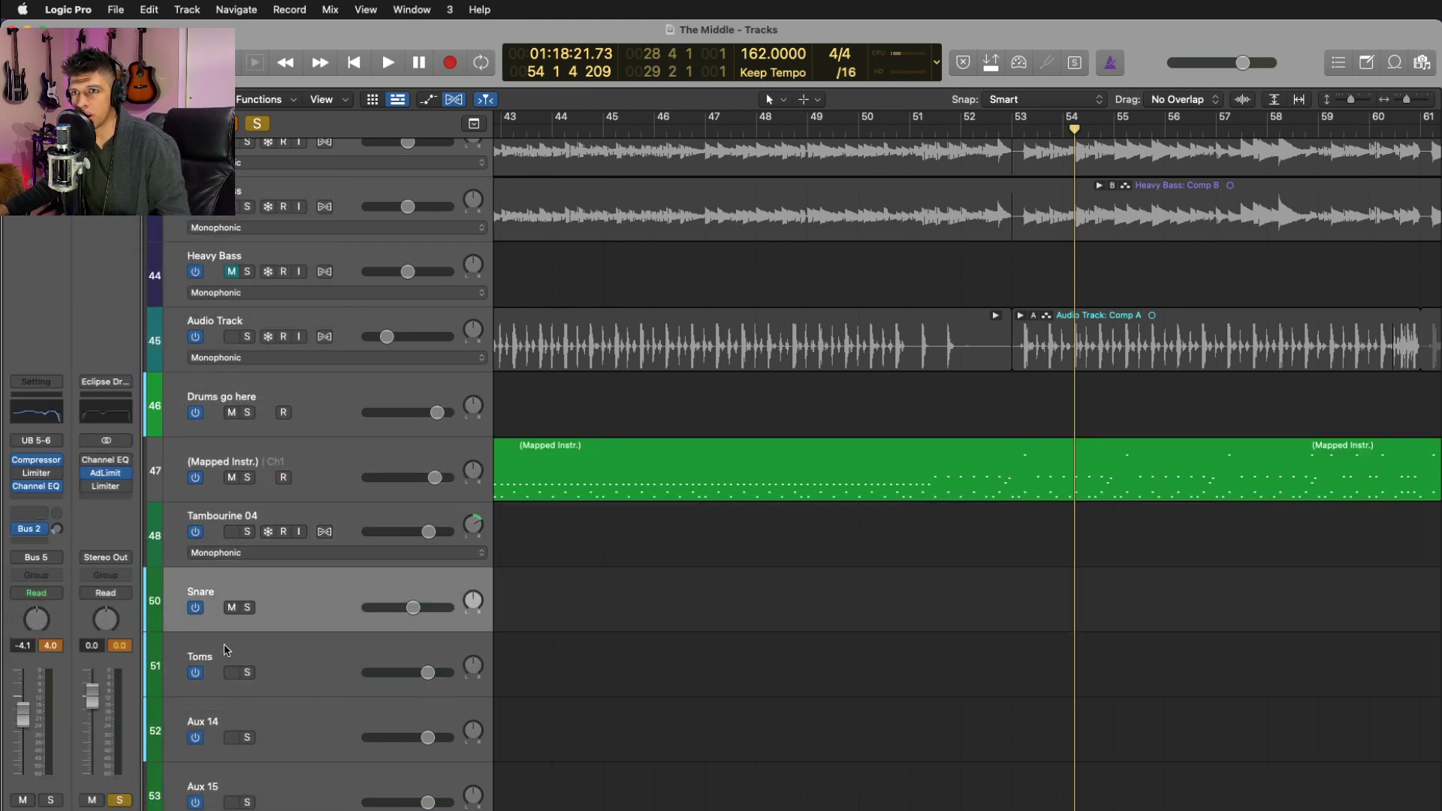
click(56, 561)
mouse_move(52, 624)
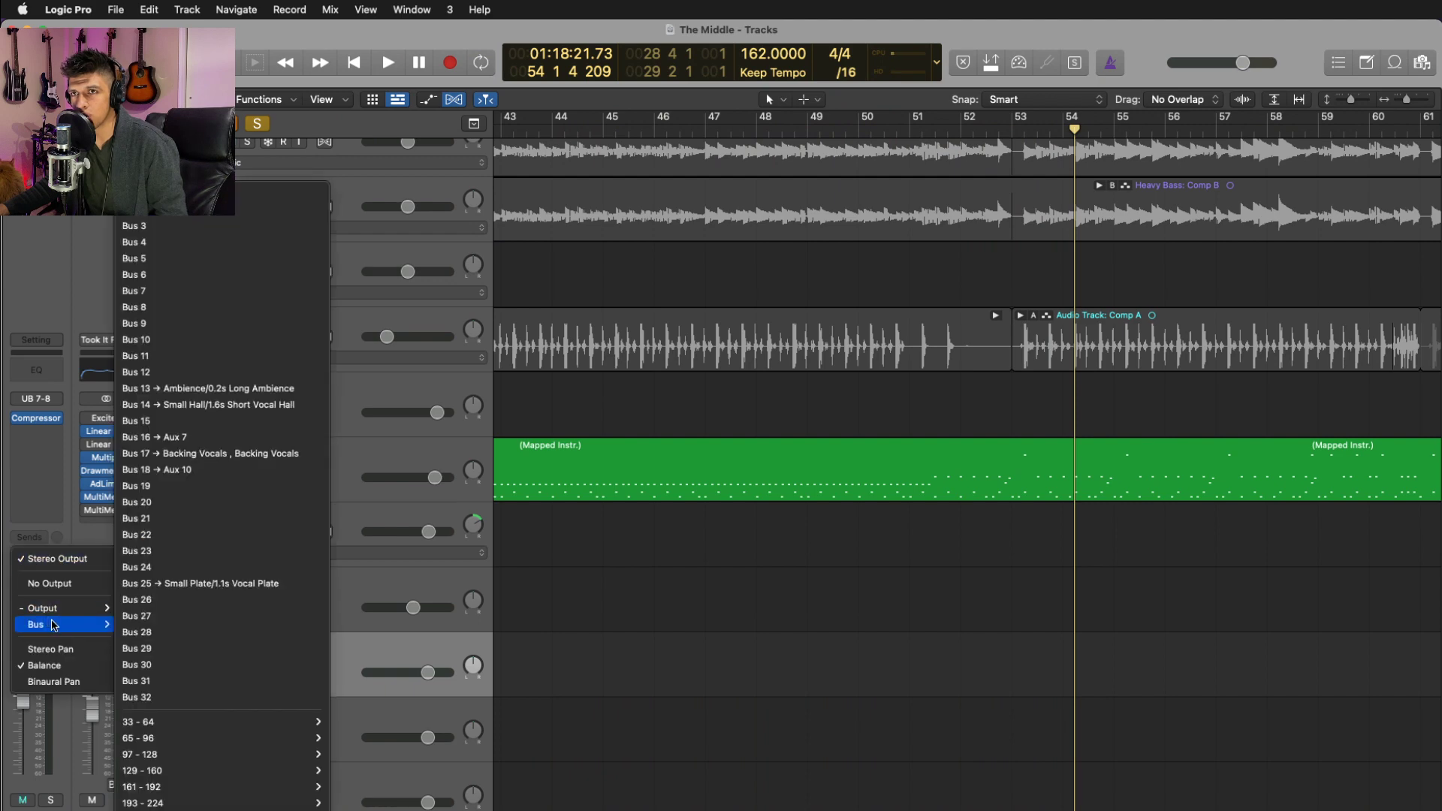
click(180, 258)
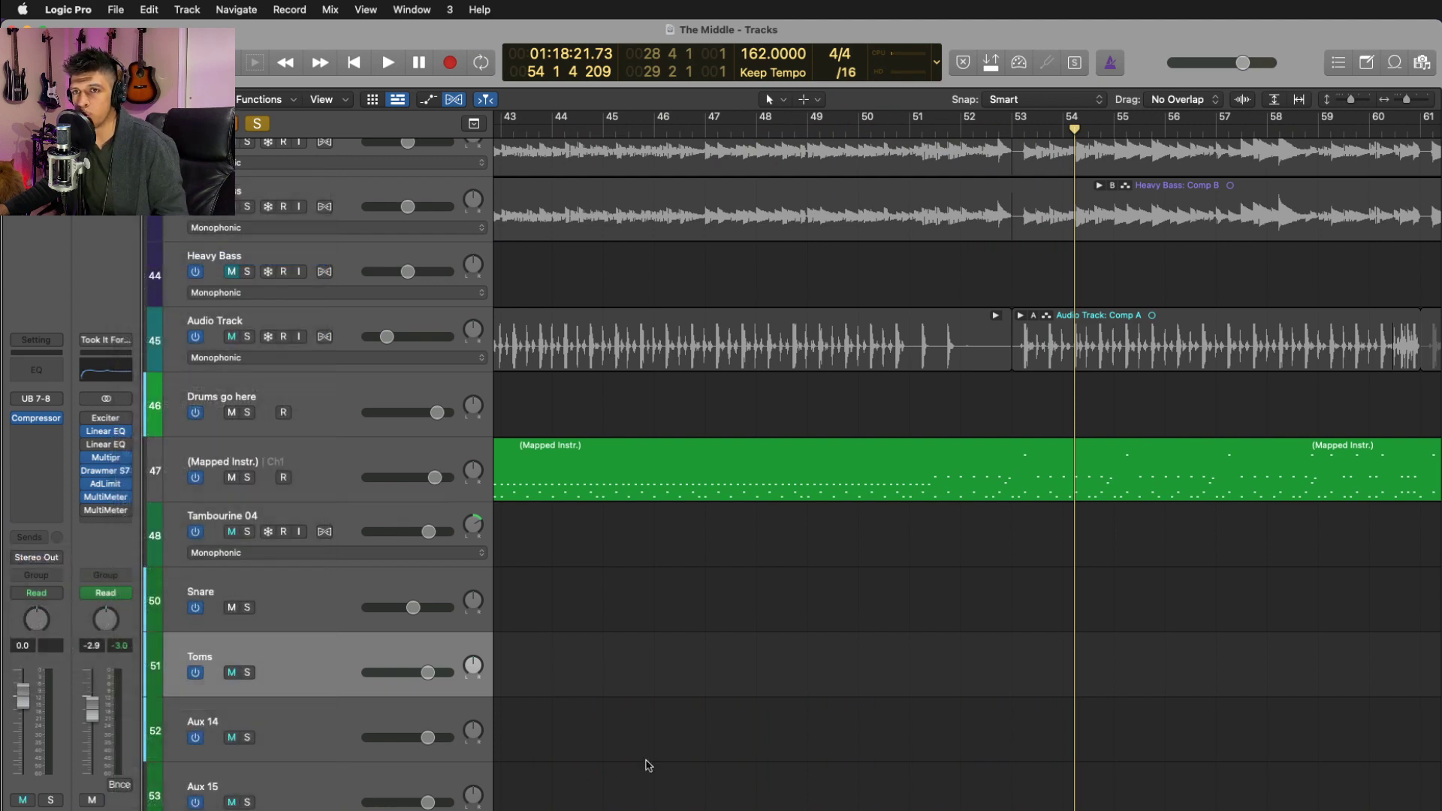
- Audition the soloed drum bus with the Toms included from about bar 52, then turn off the Drum Out solo
key(space)
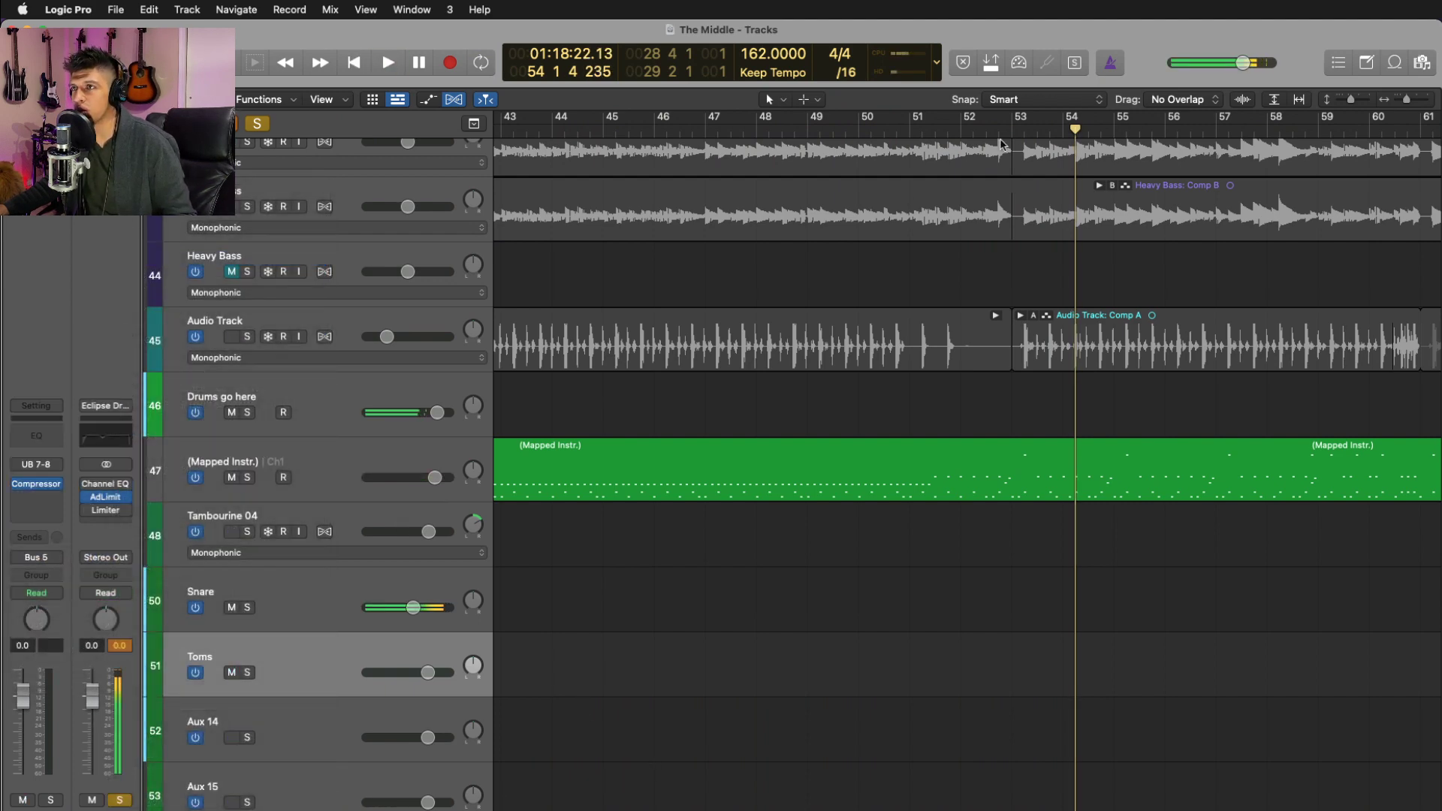
click(984, 135)
key(space)
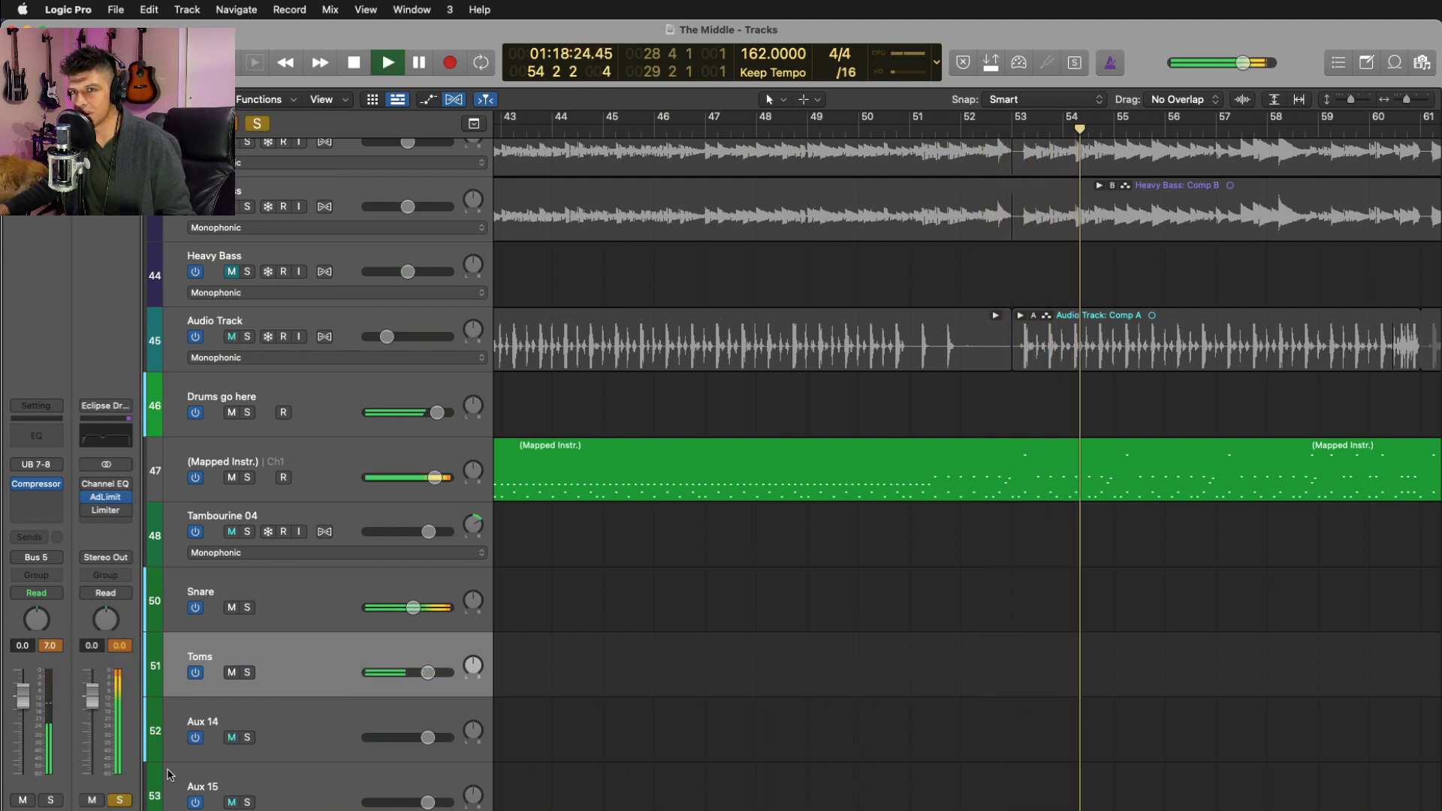
key(s)
scroll(1225, 559, down, 1)
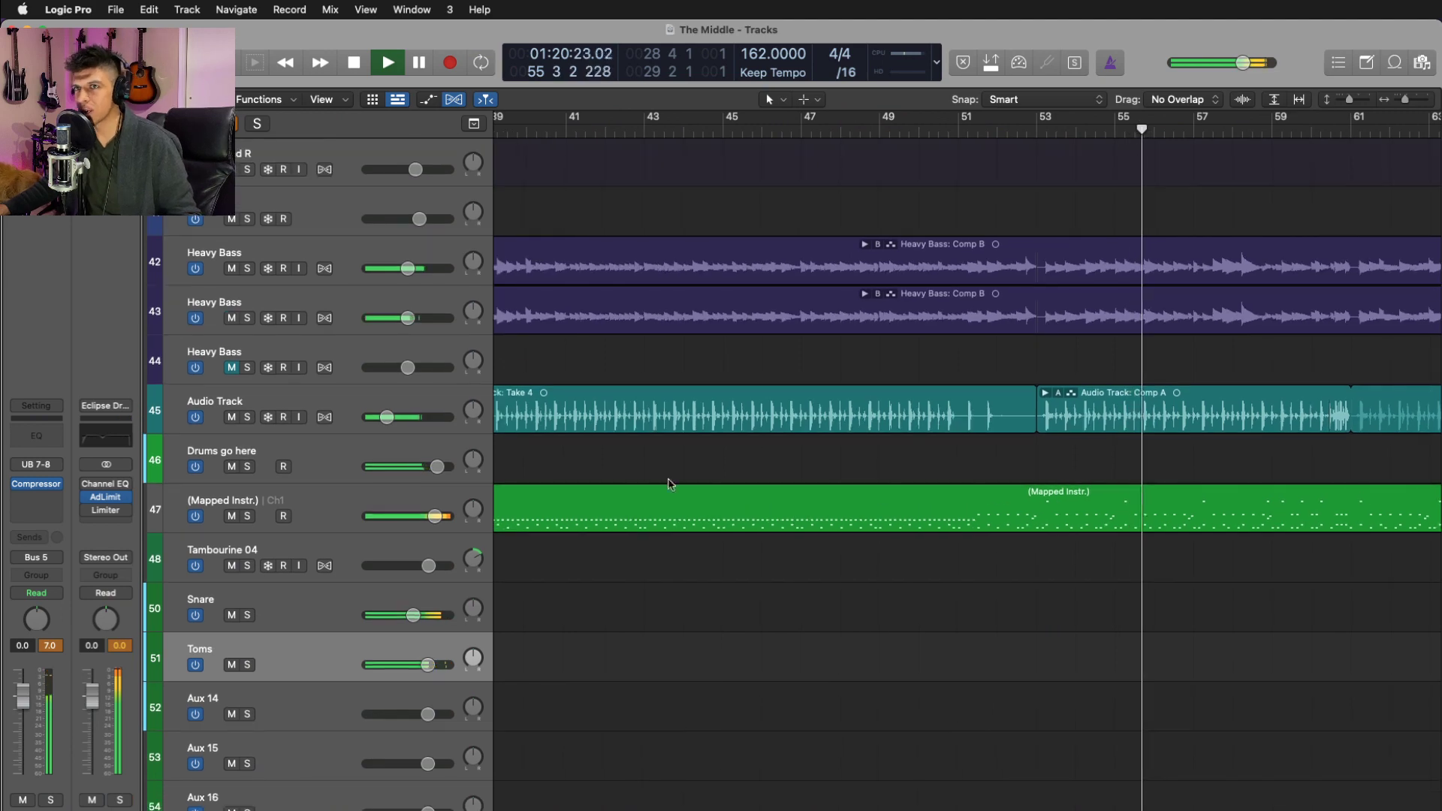
- Solo Audio Track, listen to it with its regions deselected, and stop playback
click(329, 391)
key(s)
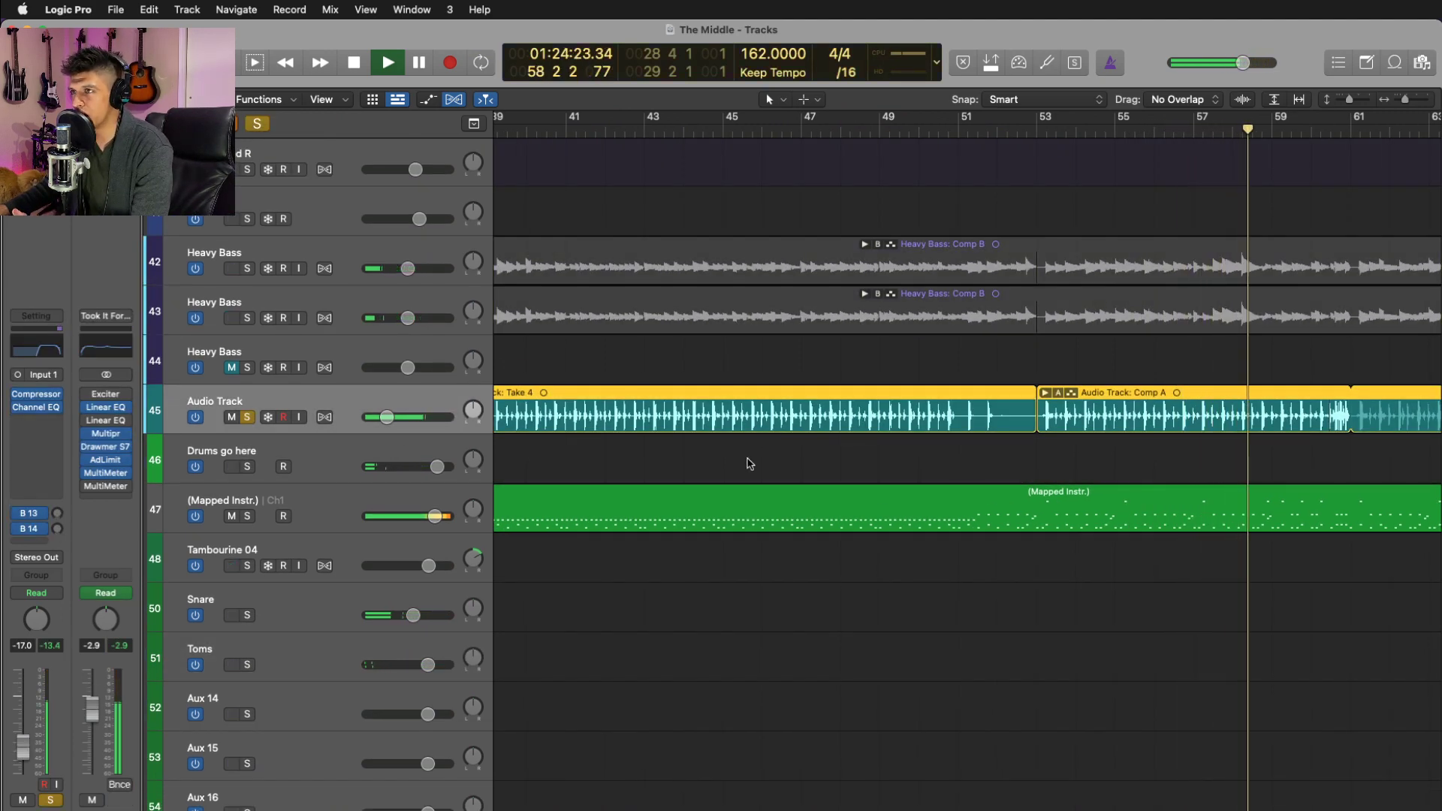
click(823, 462)
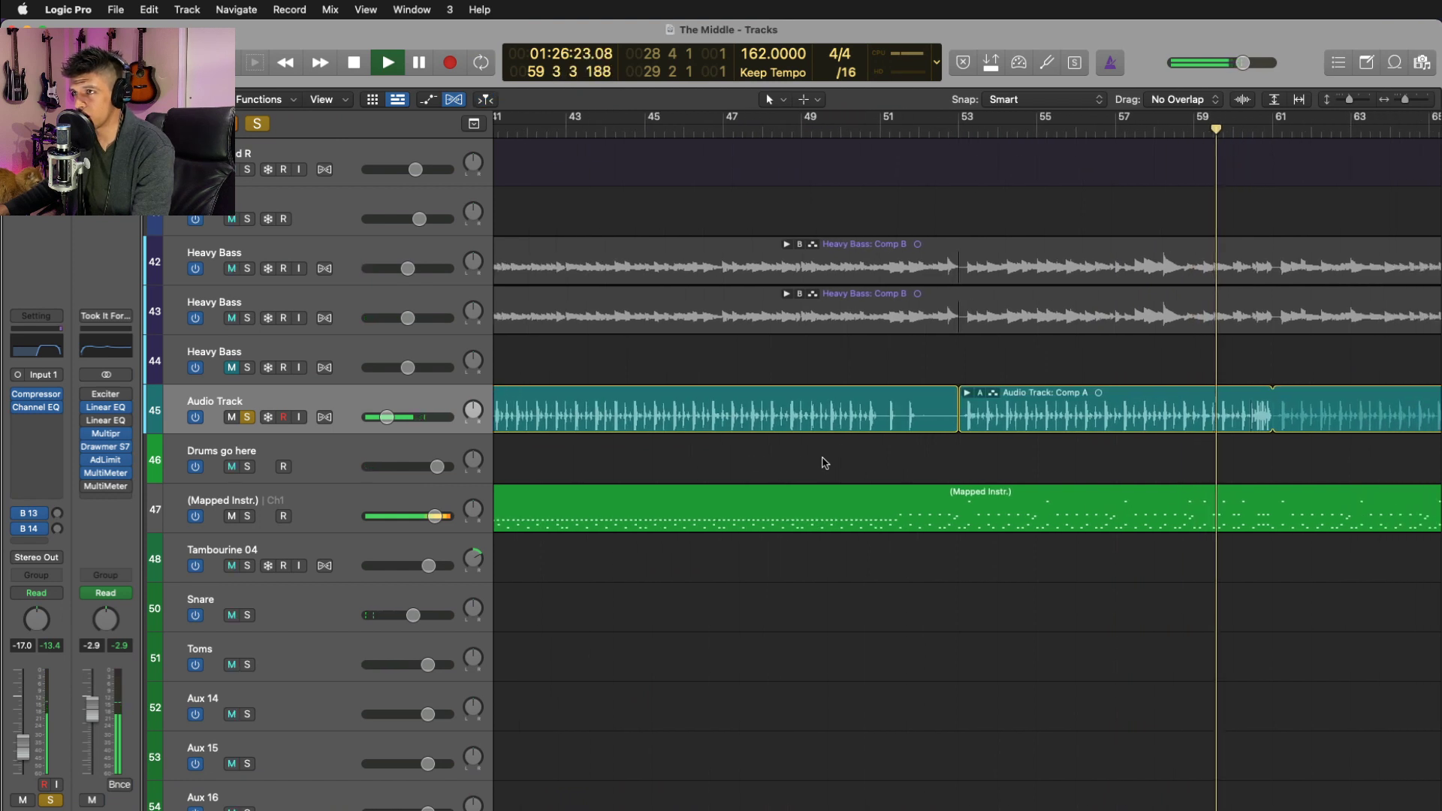
key(space)
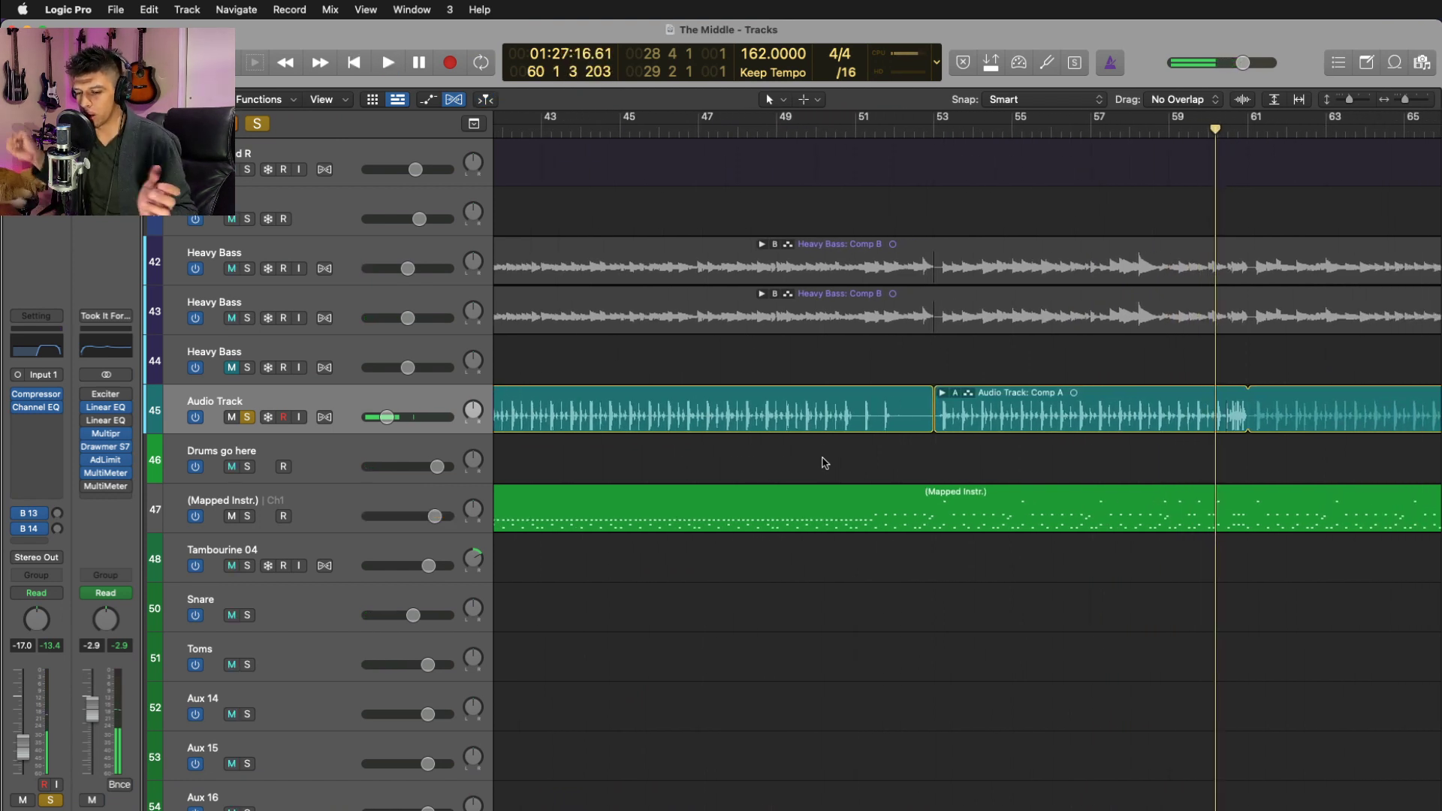
- Show the Apple Loops browser, play the soloed Audio Track from about bar 37, and hide the browser
click(1394, 62)
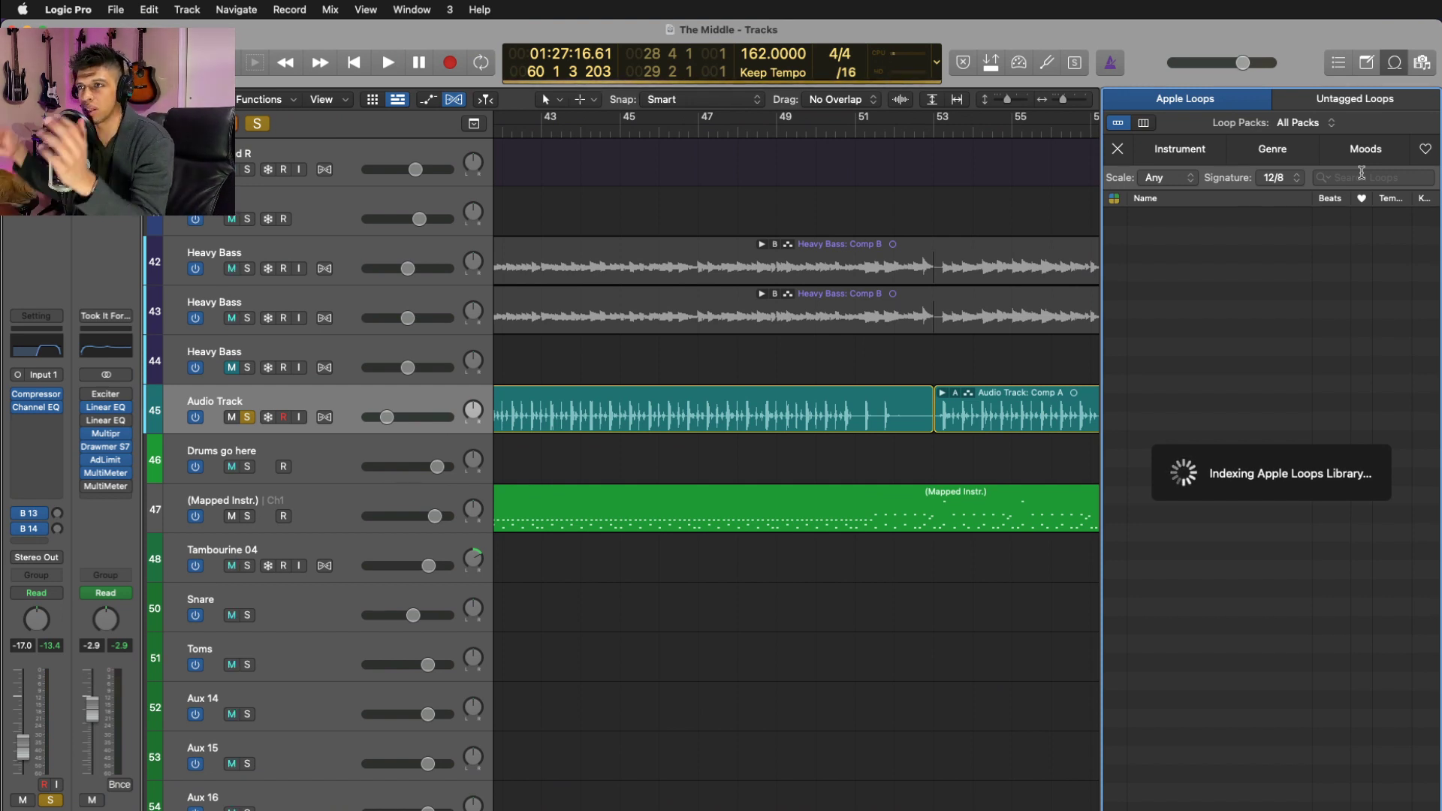
scroll(766, 286, left, 5)
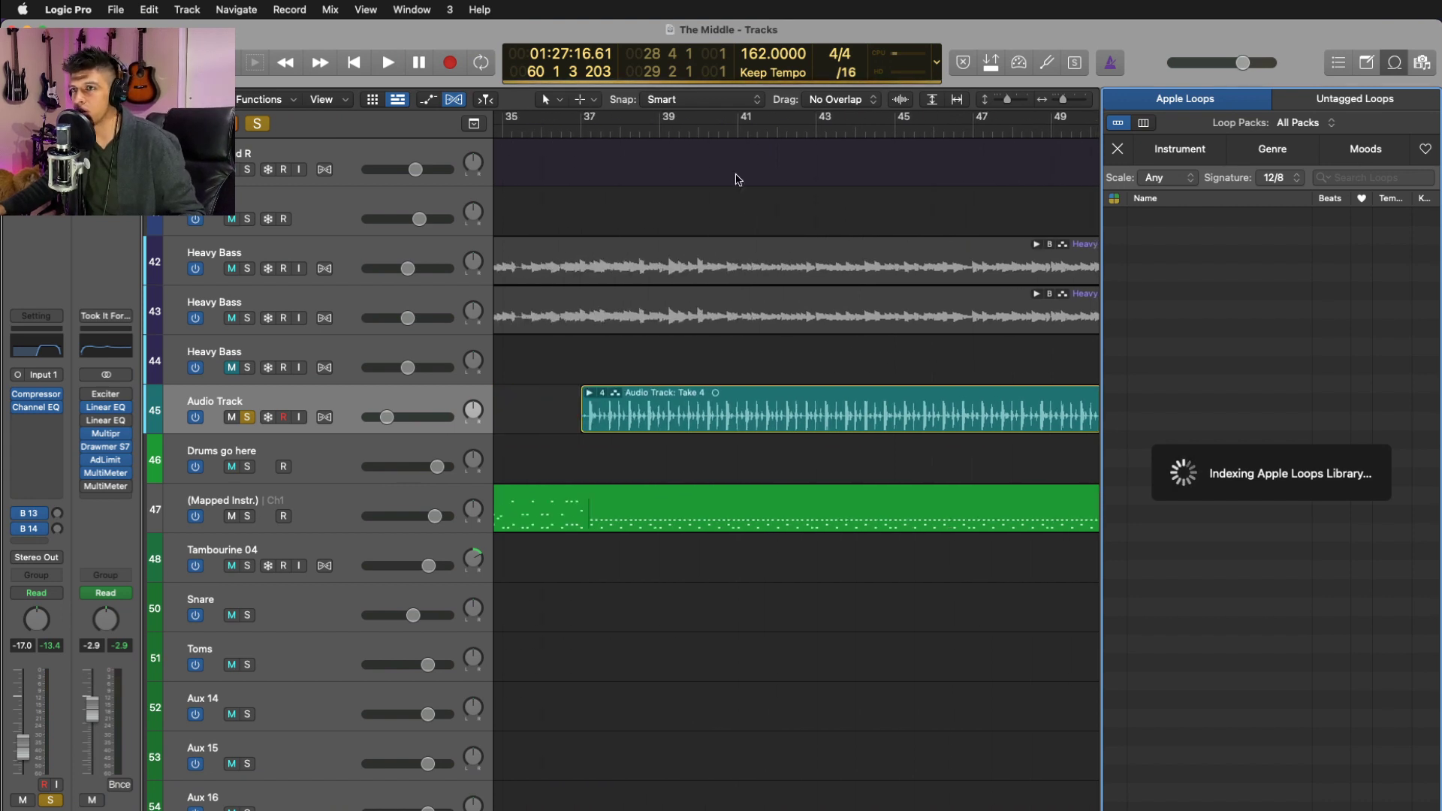
click(576, 134)
key(space)
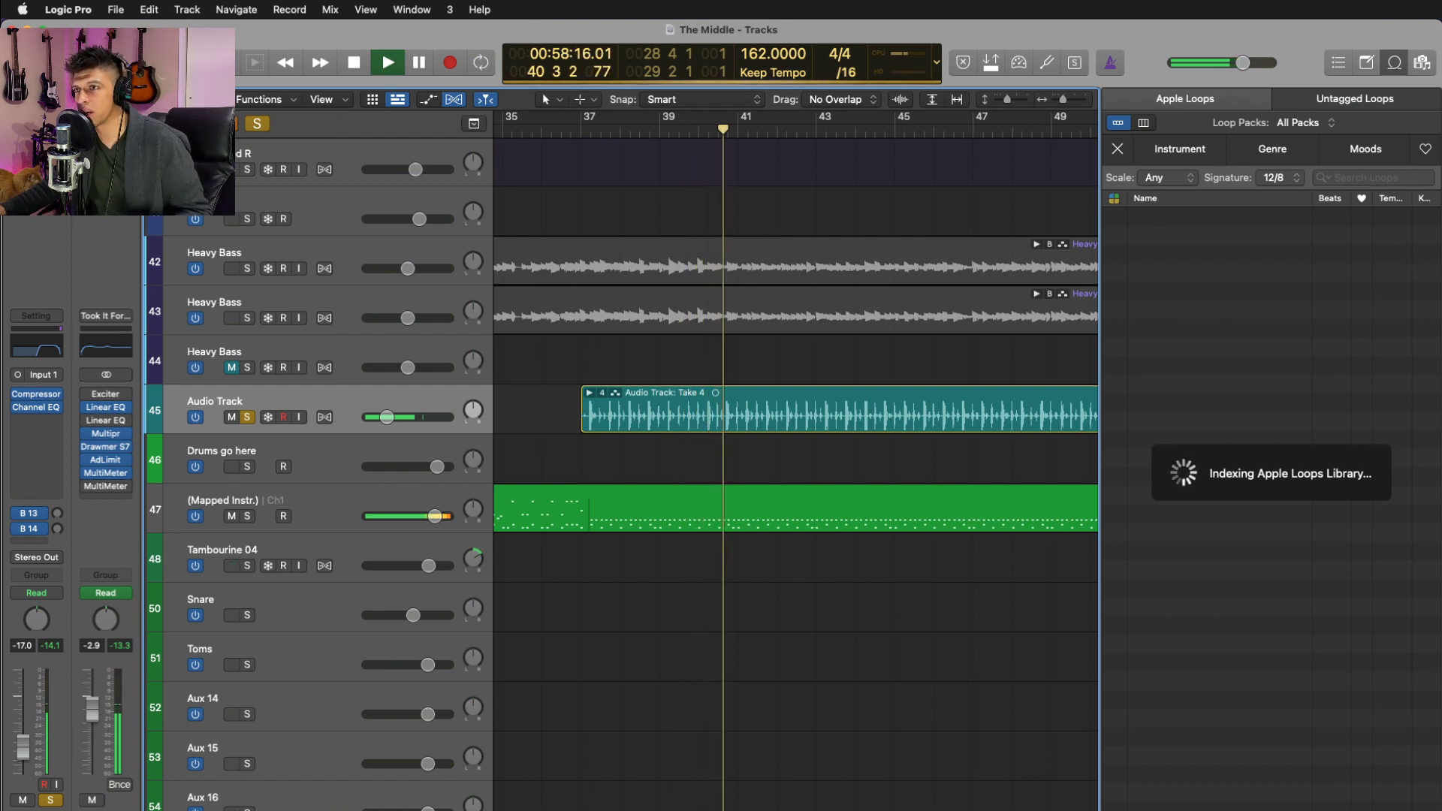
click(1393, 64)
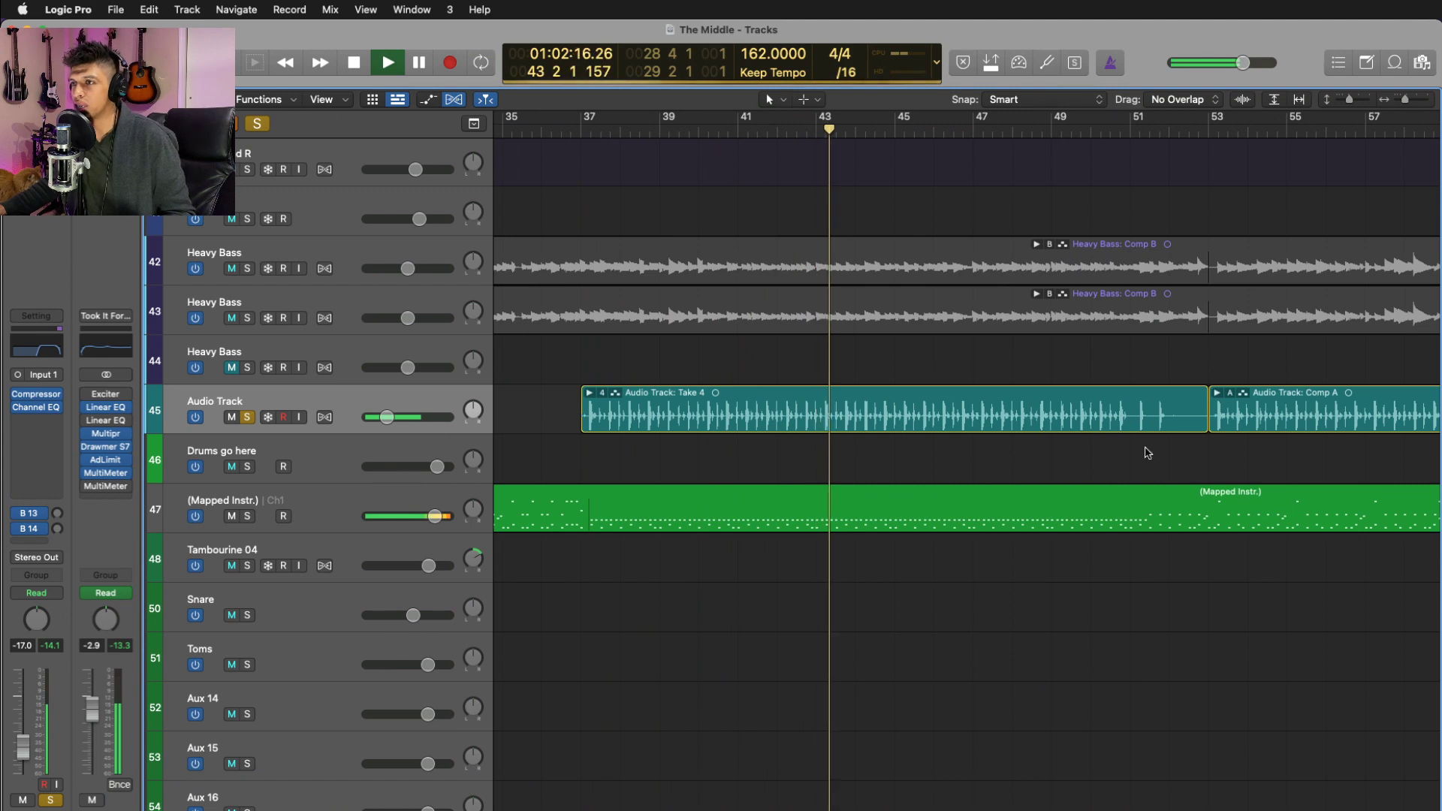
- Enlarge the view of Audio Track's regions and unsolo the track to hear it in the full mix
key(super+Down)
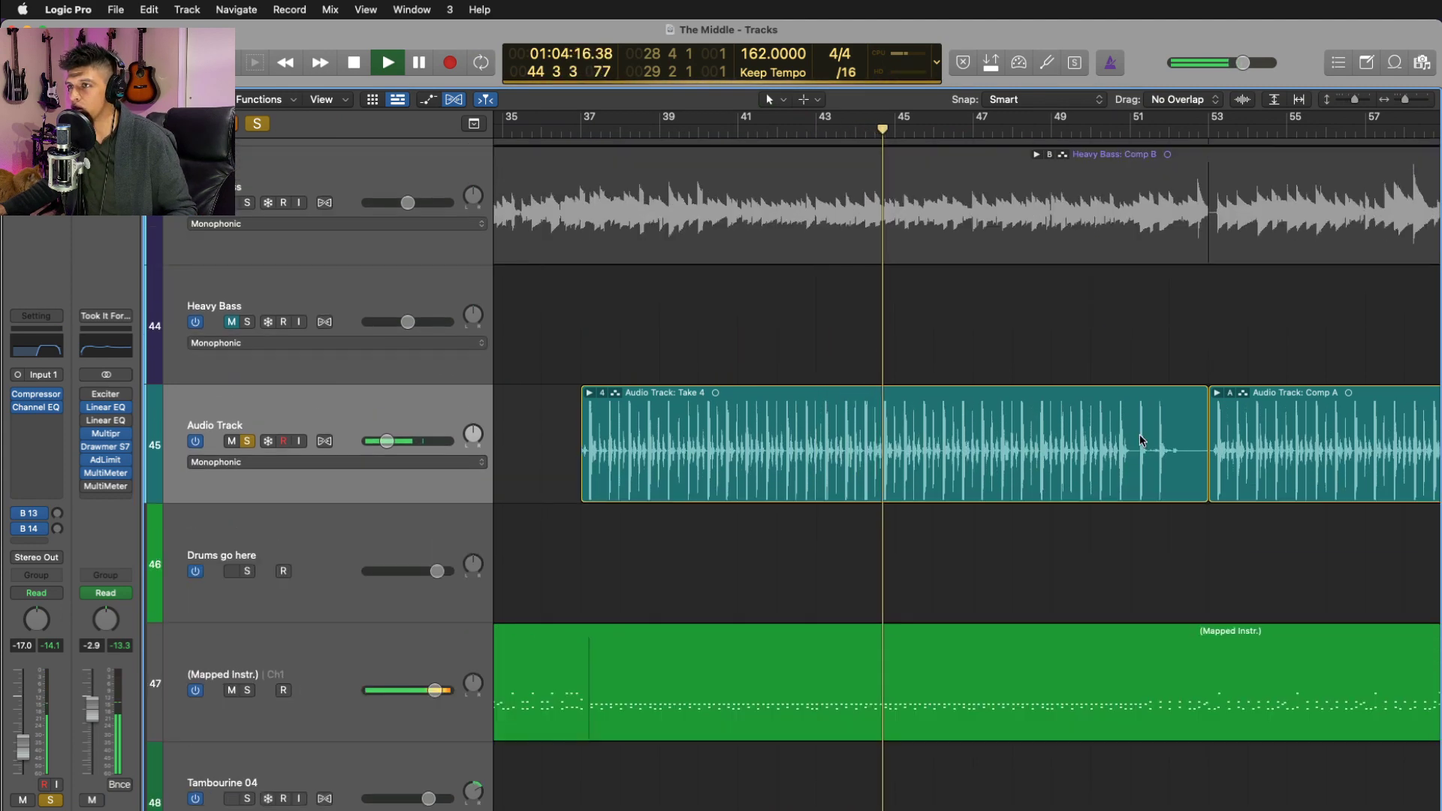
key(s)
key(super+Right)
key(super+Right)
key(super+Right)
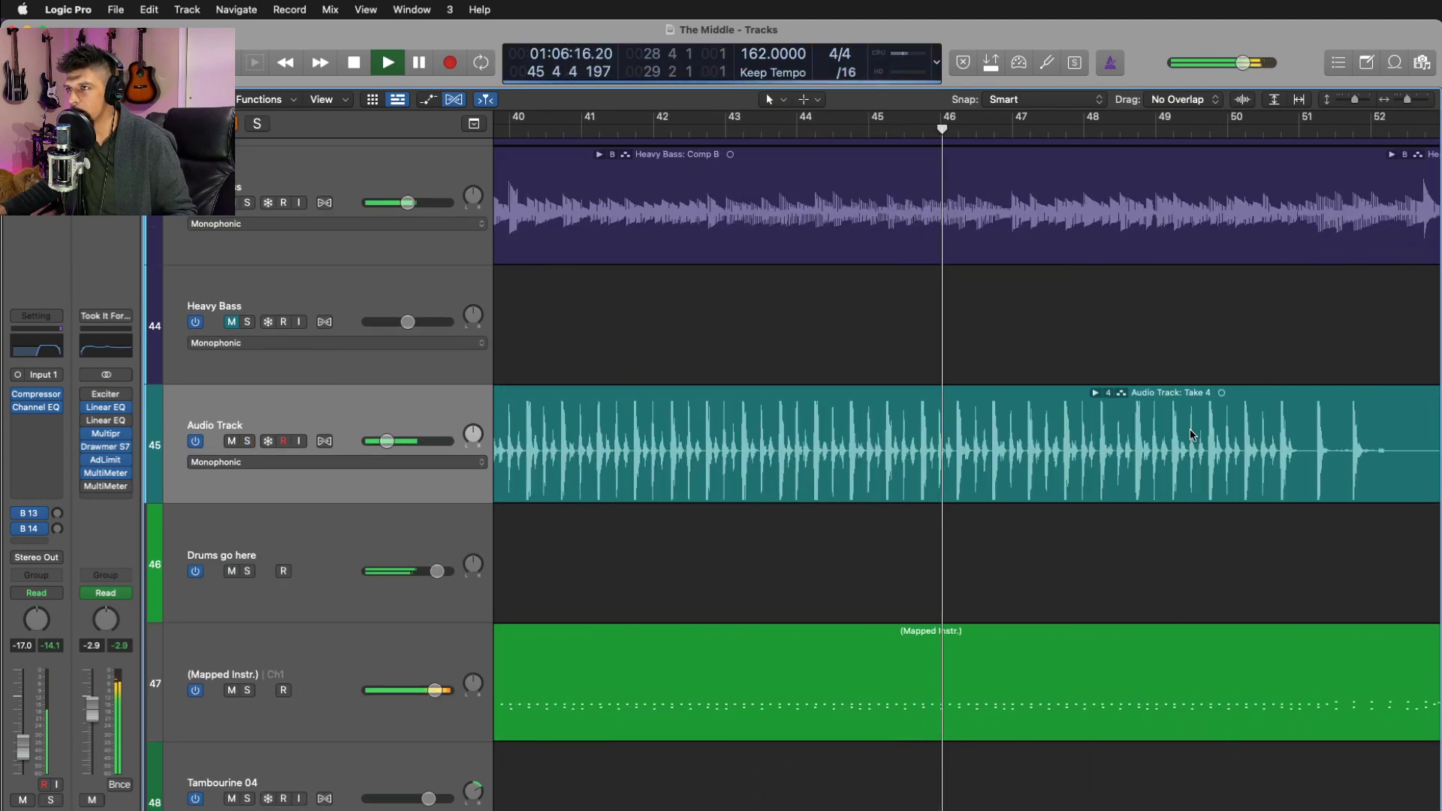
key(super+Up)
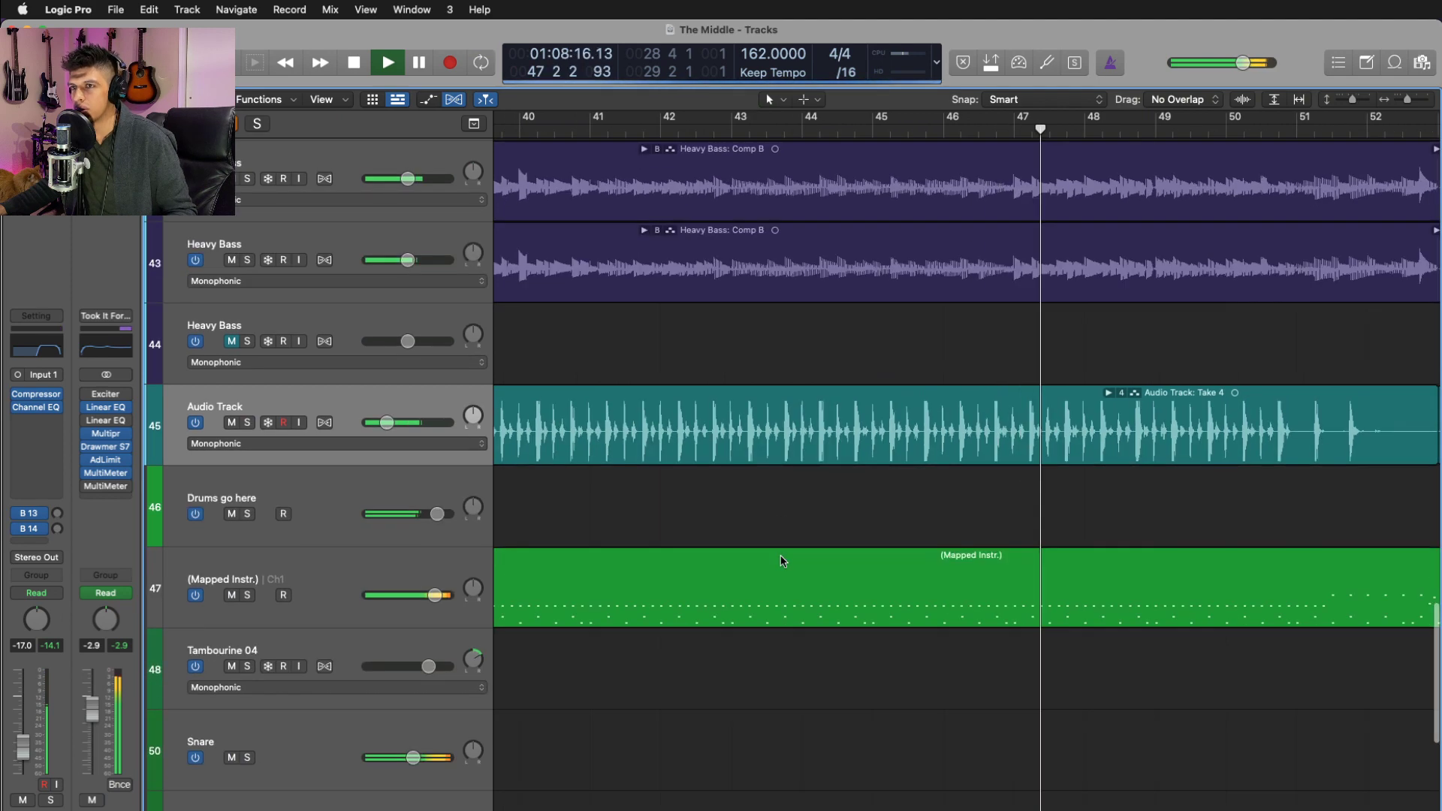
key(super+Left)
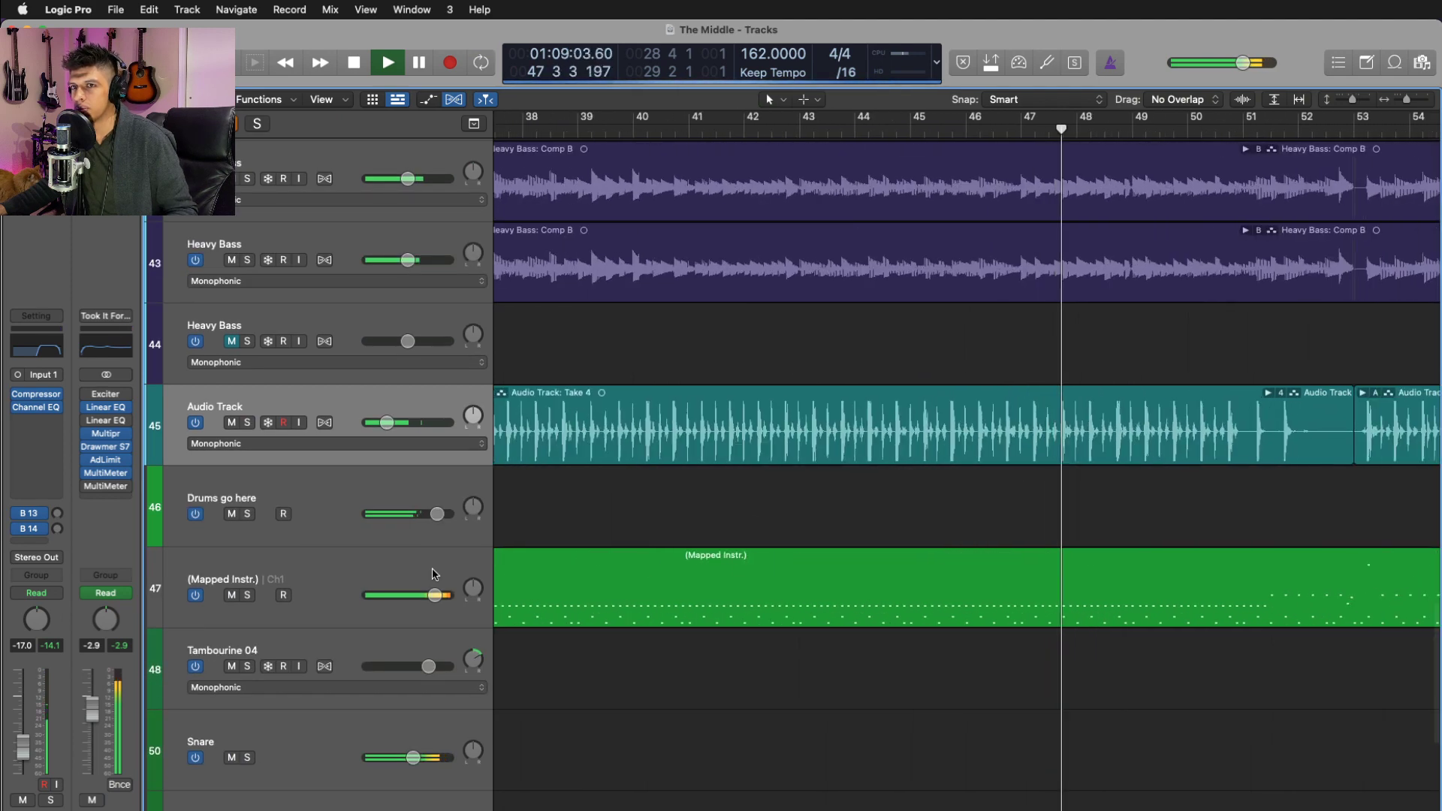
- Solo the Drum Out bus through Drums go here and solo Audio Track along with it
click(346, 561)
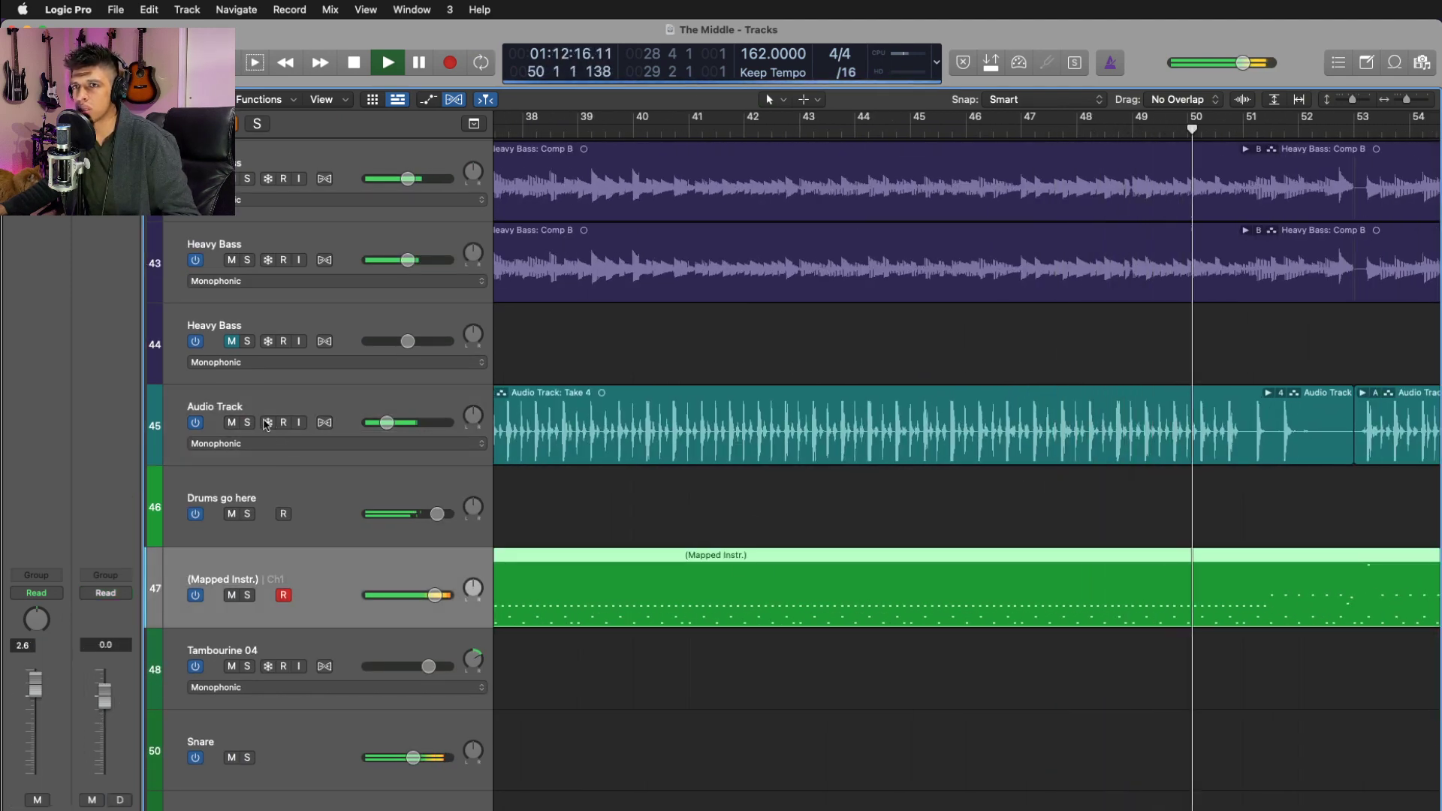
click(261, 488)
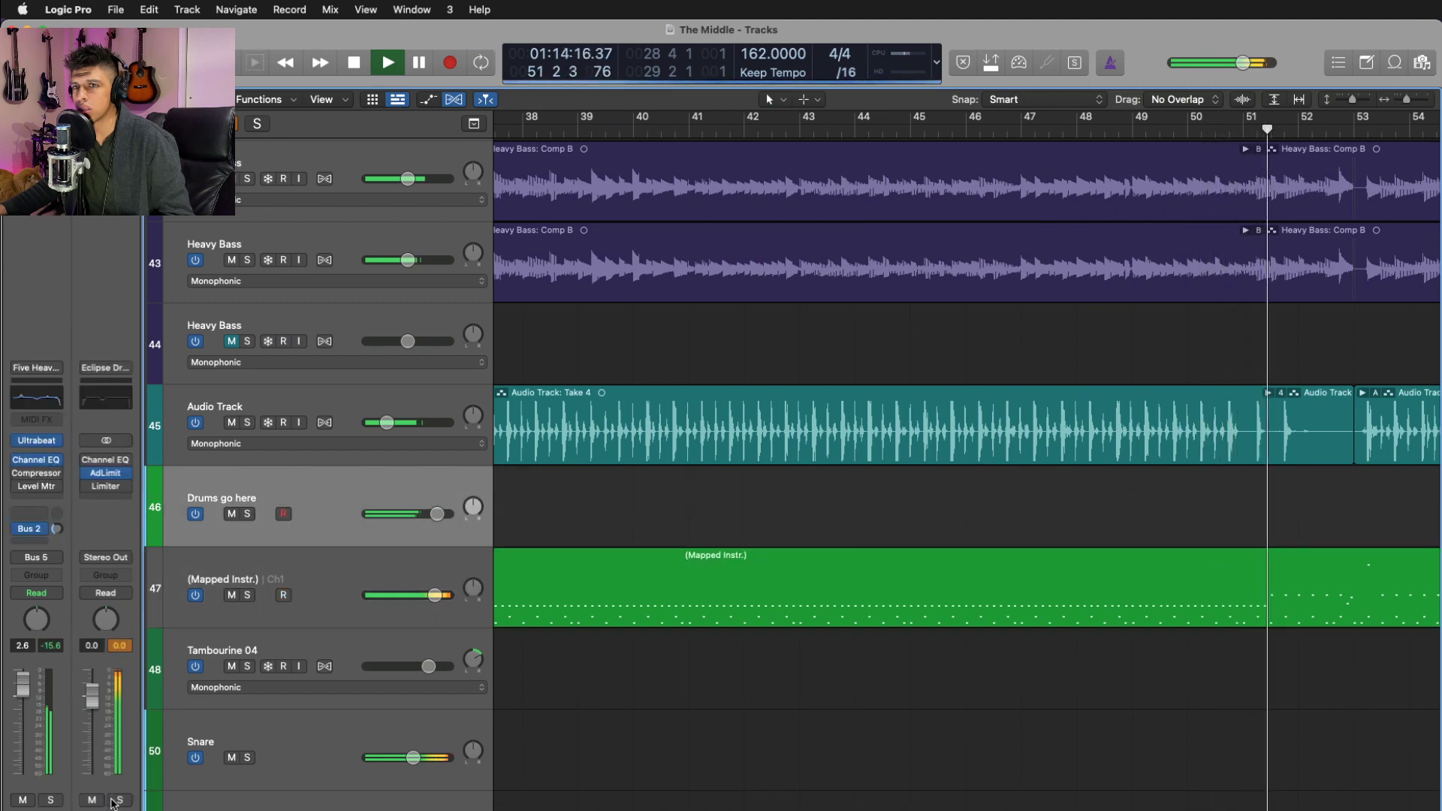
key(ctrl+s)
click(1287, 463)
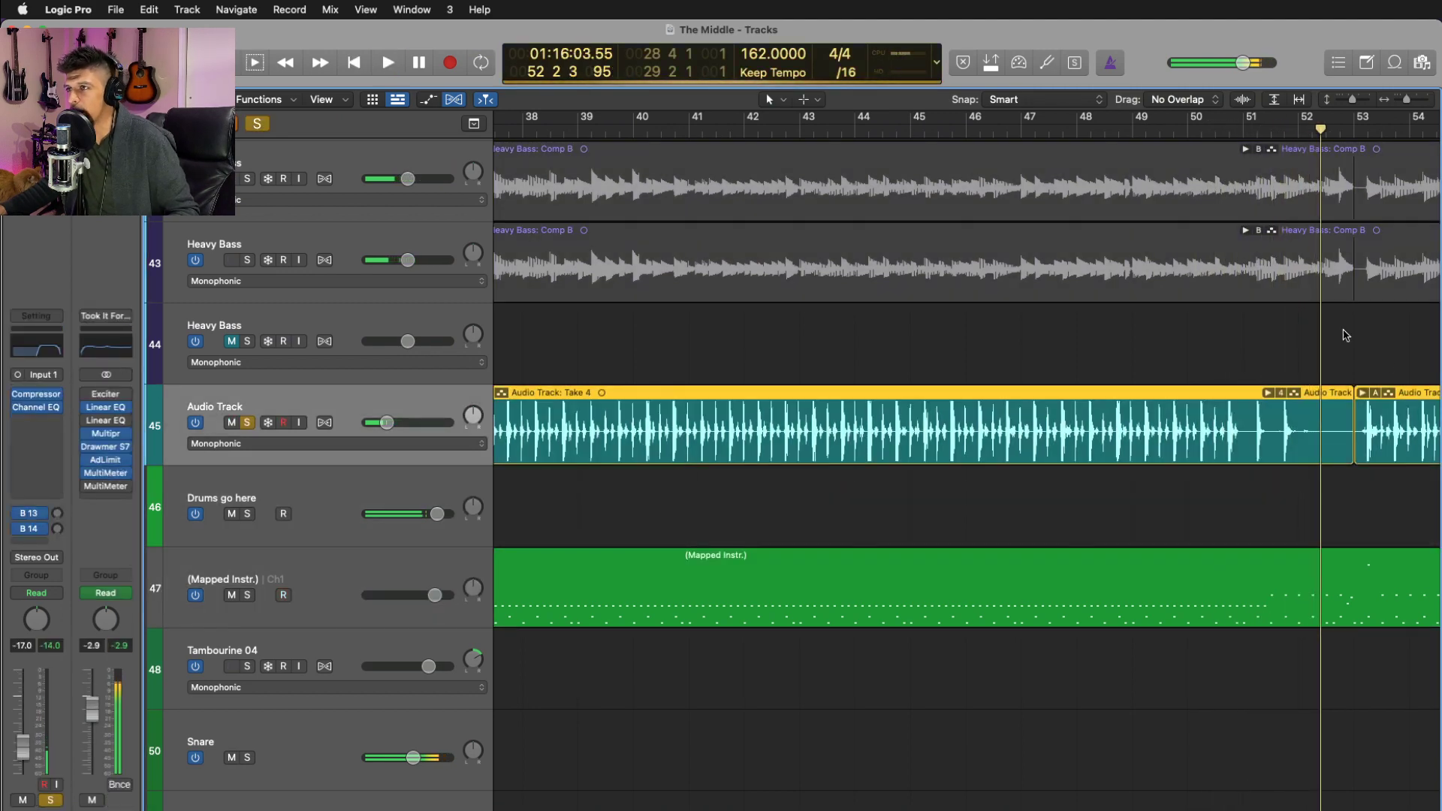
- Play the soloed drums and Audio Track from about bar 50, stop, and clear all solos
click(1187, 129)
key(space)
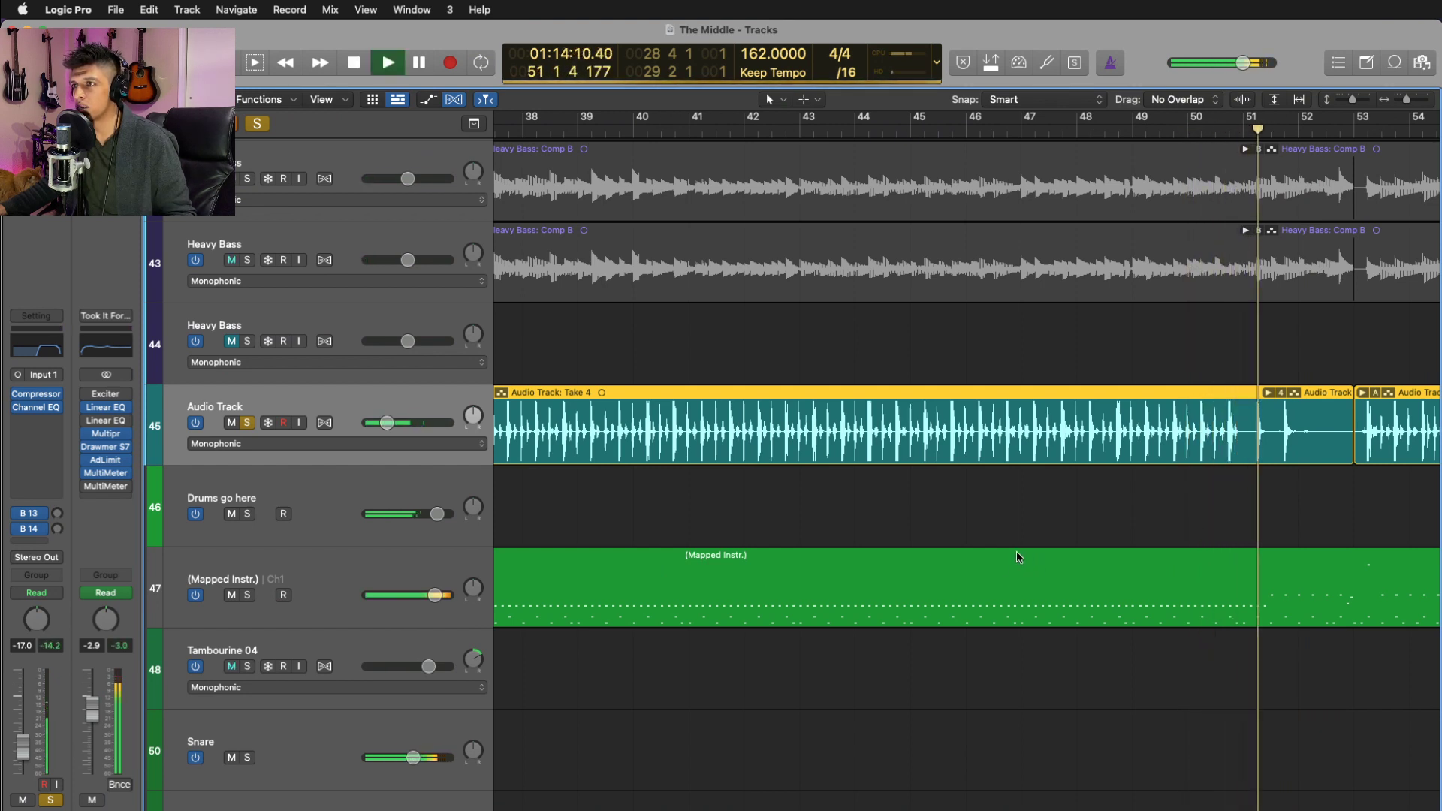
key(space)
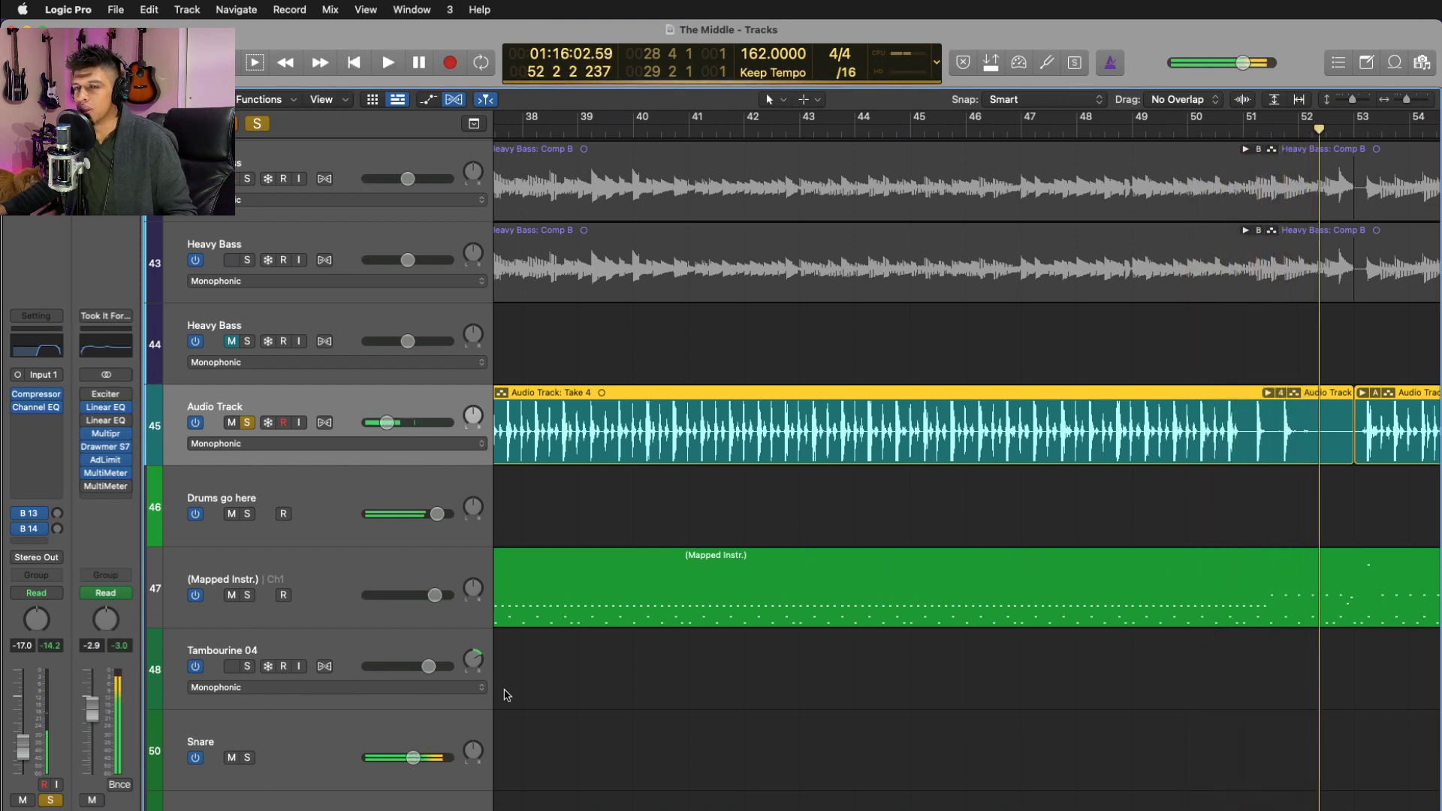
click(249, 122)
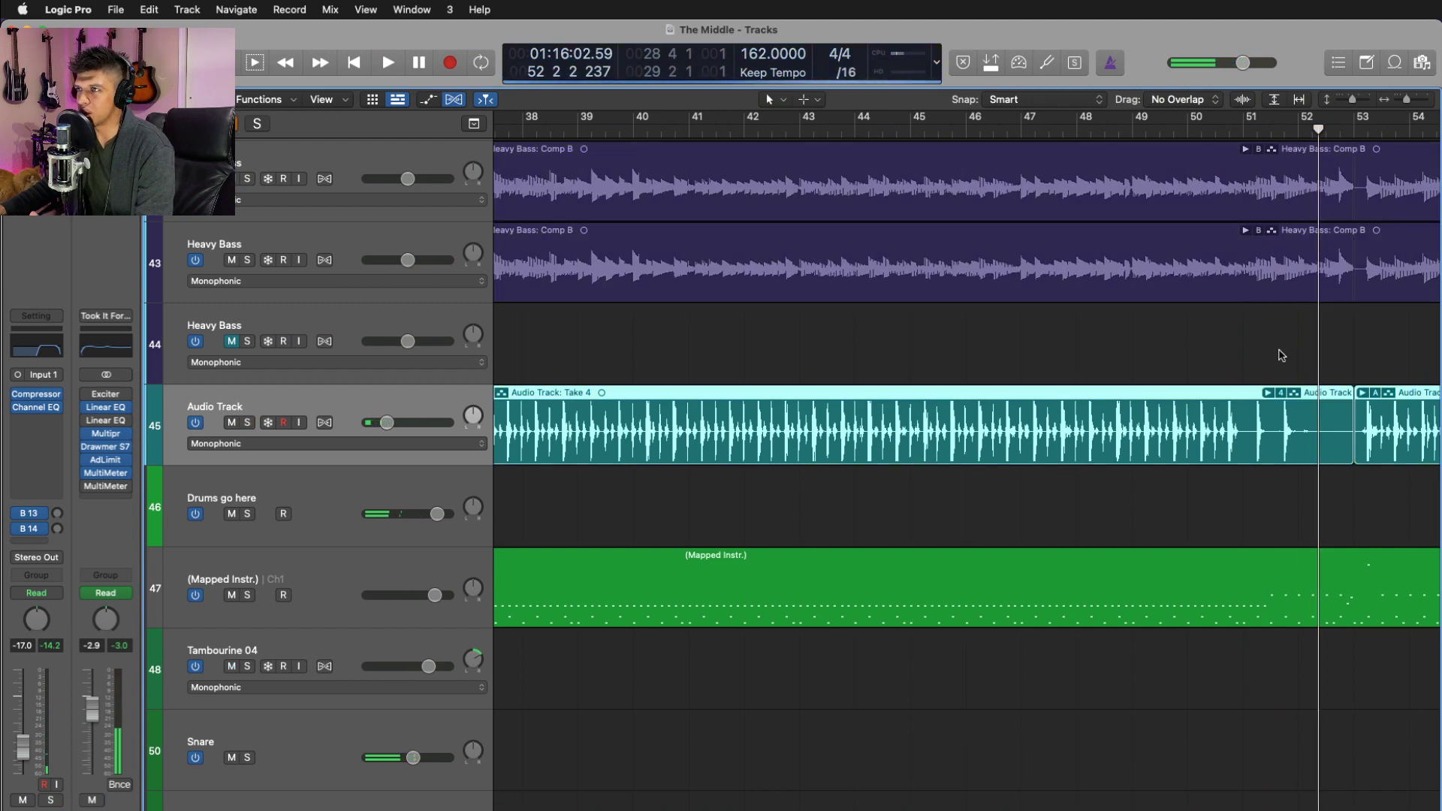
- Play from about bar 59, soloing Audio Track and unsoloing it to compare it with the full mix
scroll(1281, 355, right, 10)
double_click(995, 132)
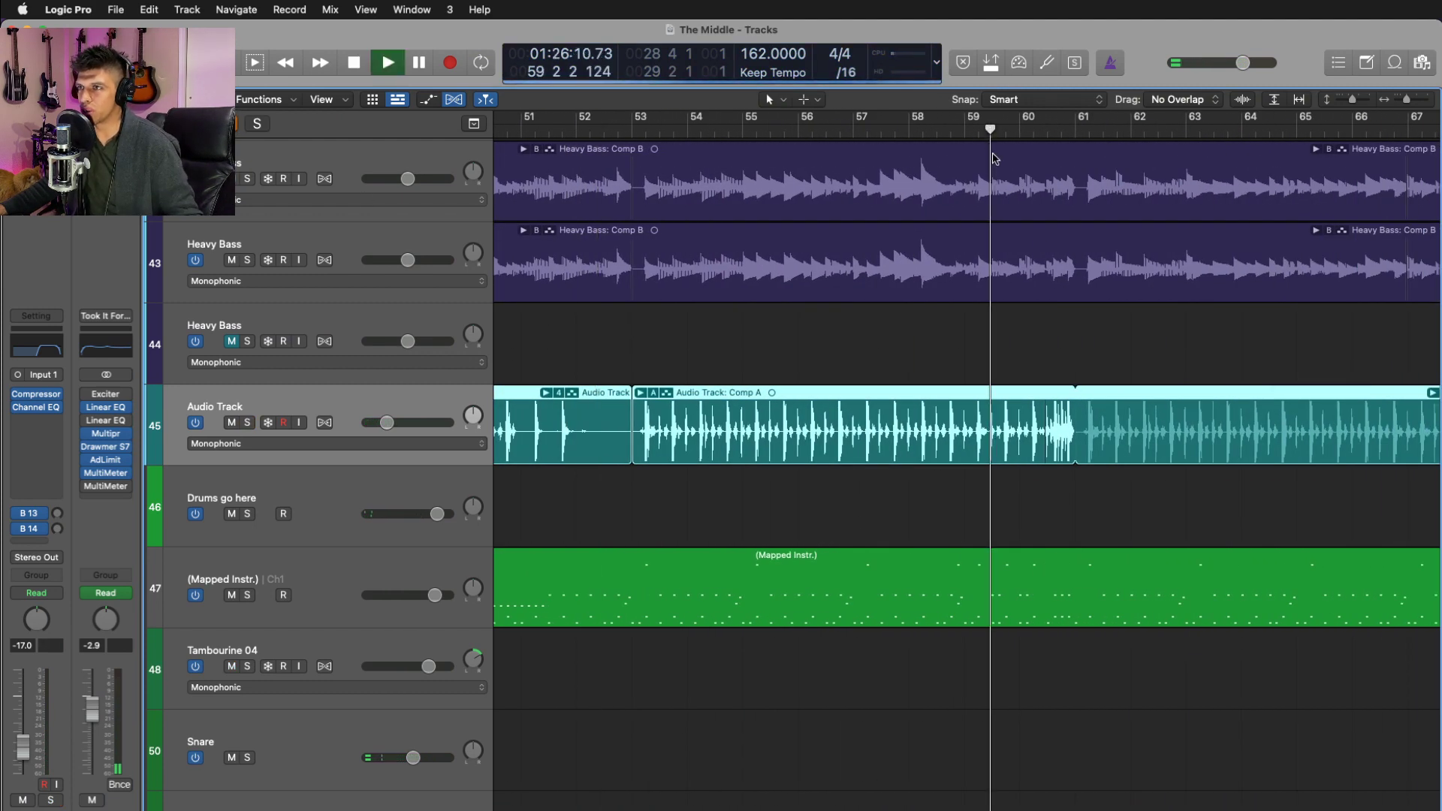
key(s)
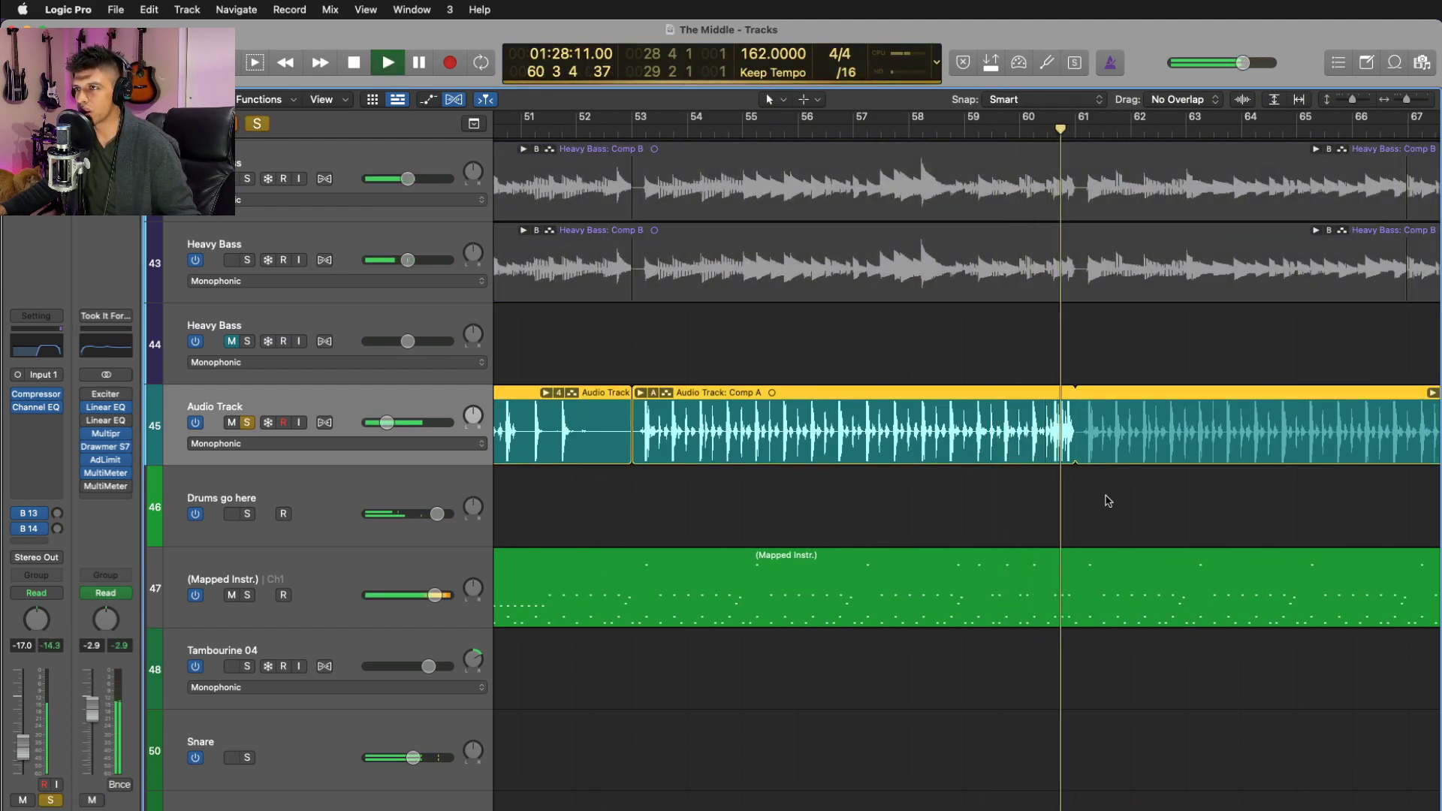
key(s)
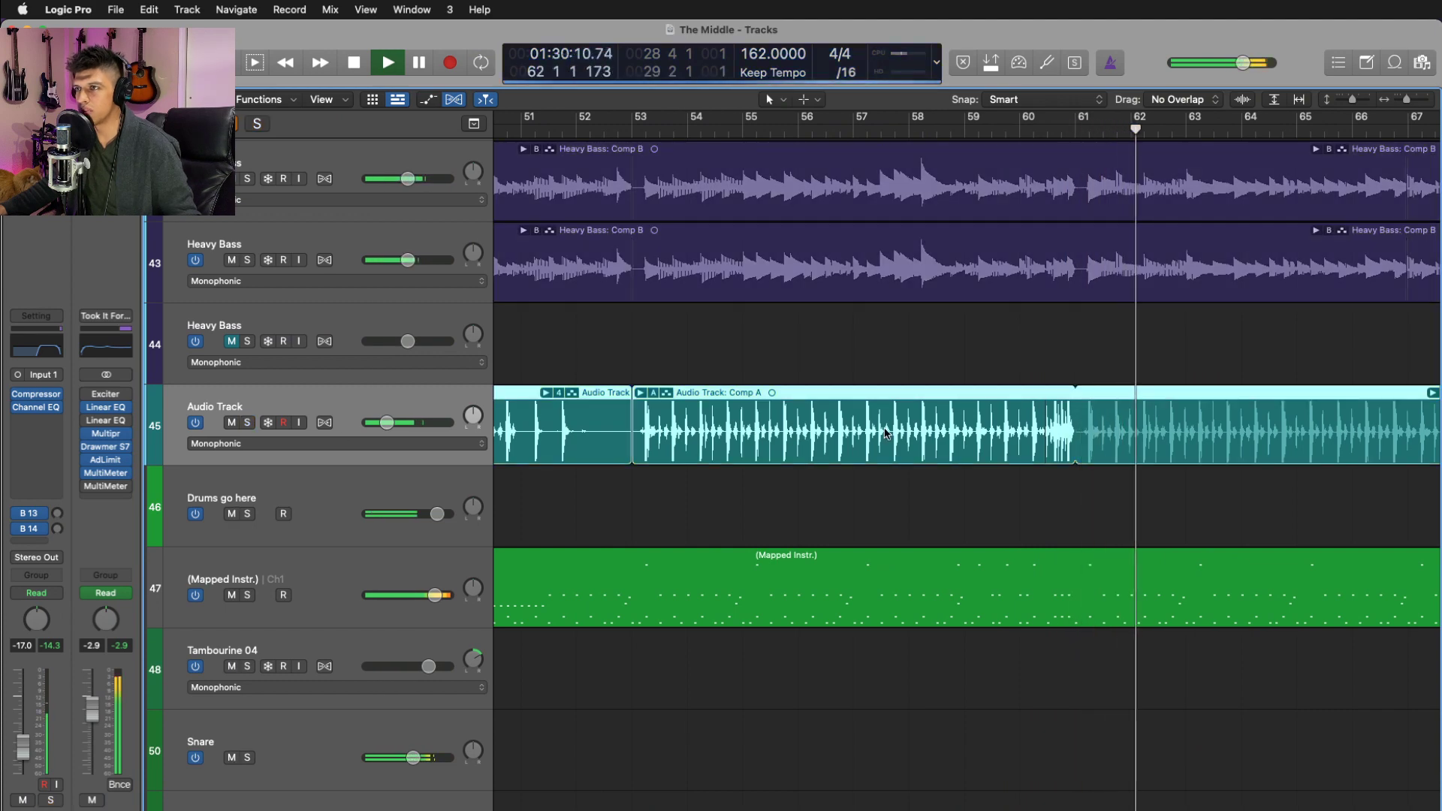
- Stop playback and locate the Tambourine 04 region that starts near bar 69
scroll(889, 433, down, 5)
scroll(889, 433, left, 2)
key(space)
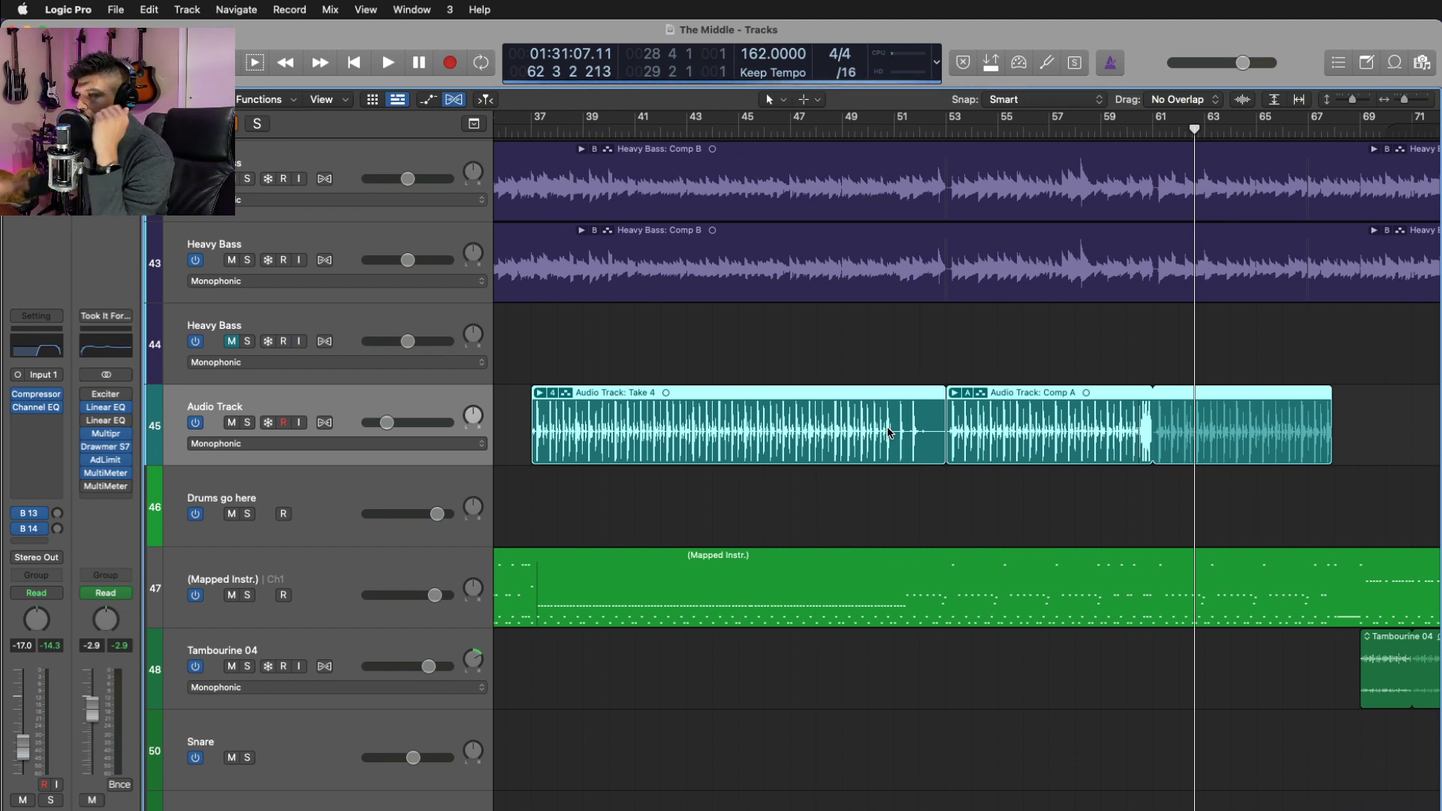
scroll(888, 431, right, 5)
key(super+Left)
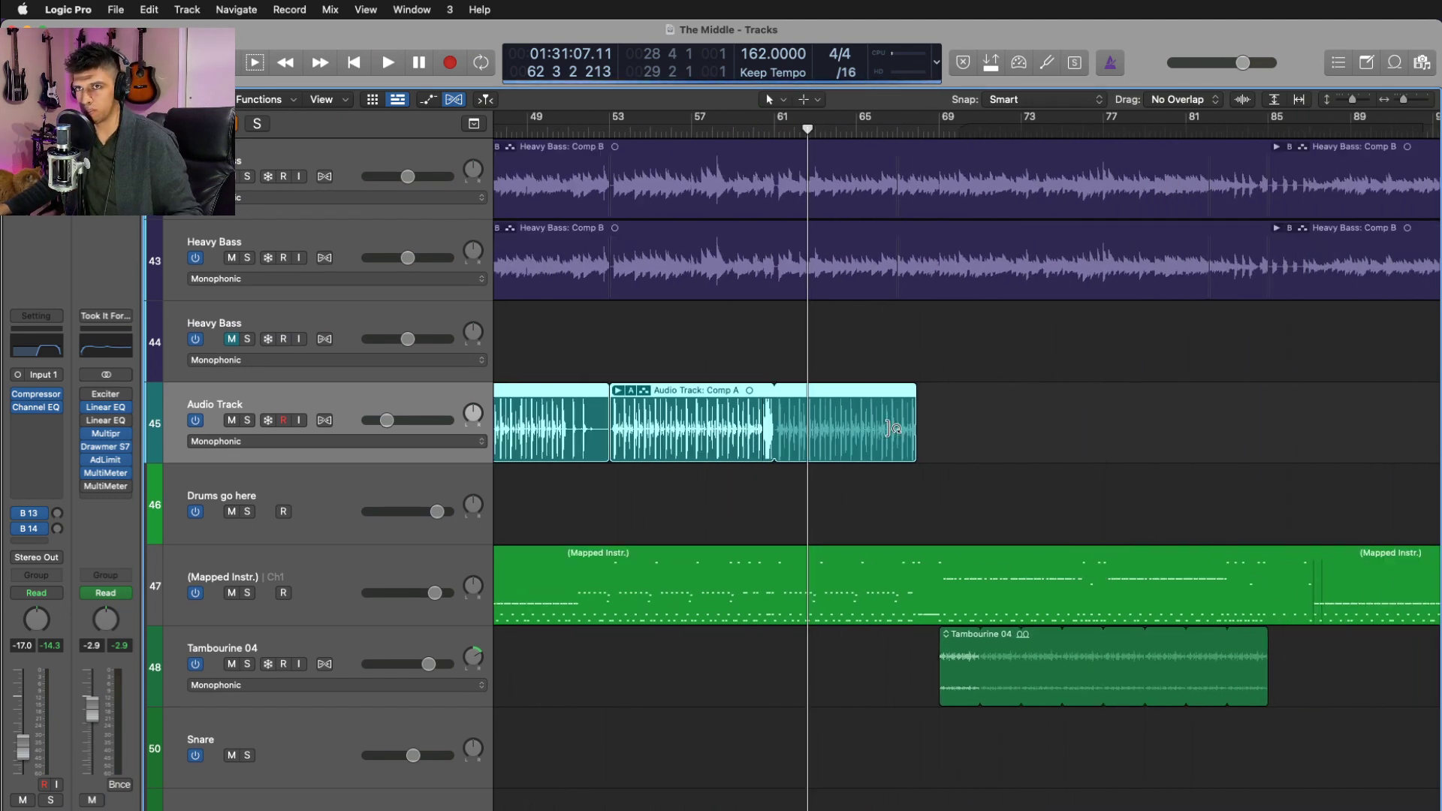
- Solo Audio Track, bypass its Compressor, Channel EQ and sends, and play it from bar 37
scroll(644, 413, left, 5)
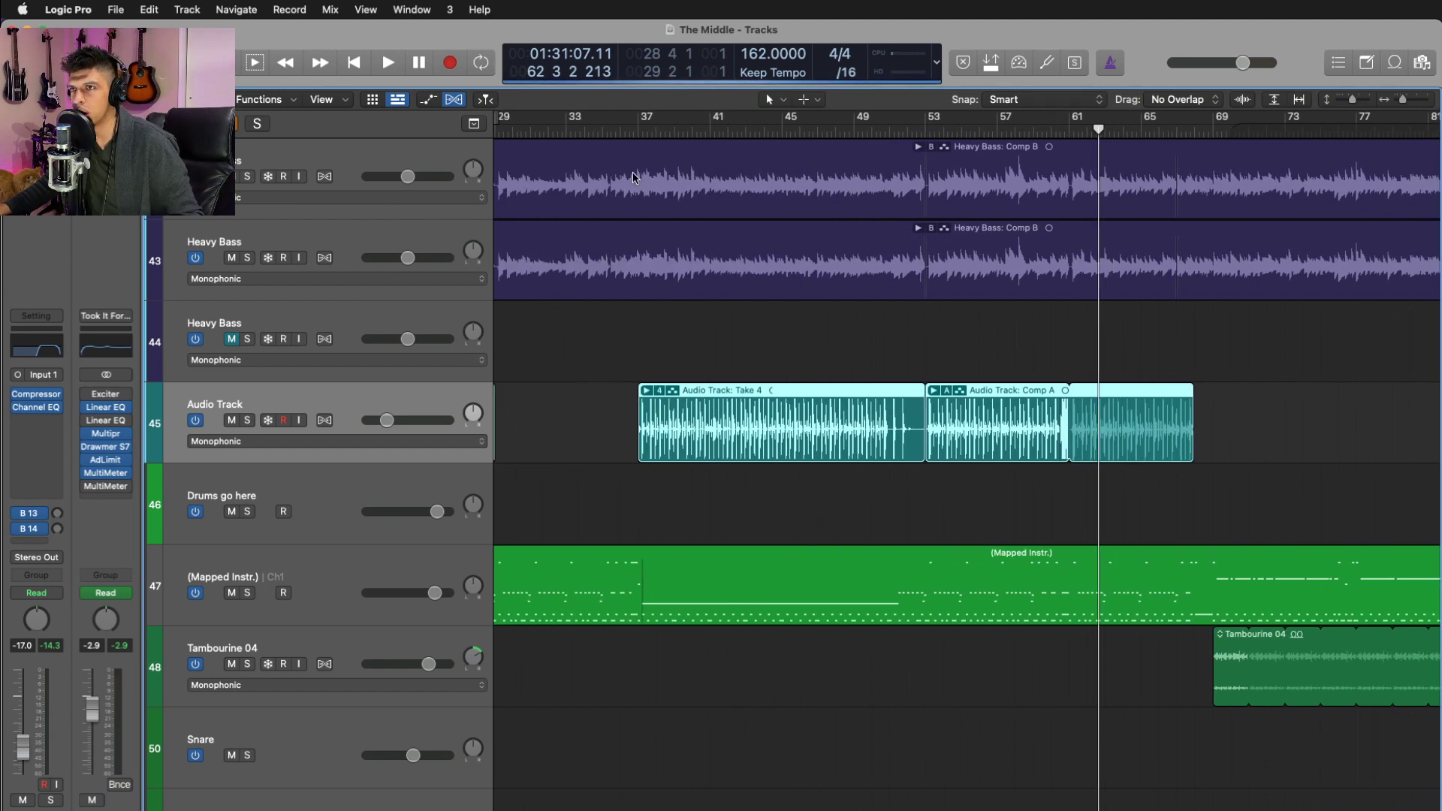
click(638, 131)
key(s)
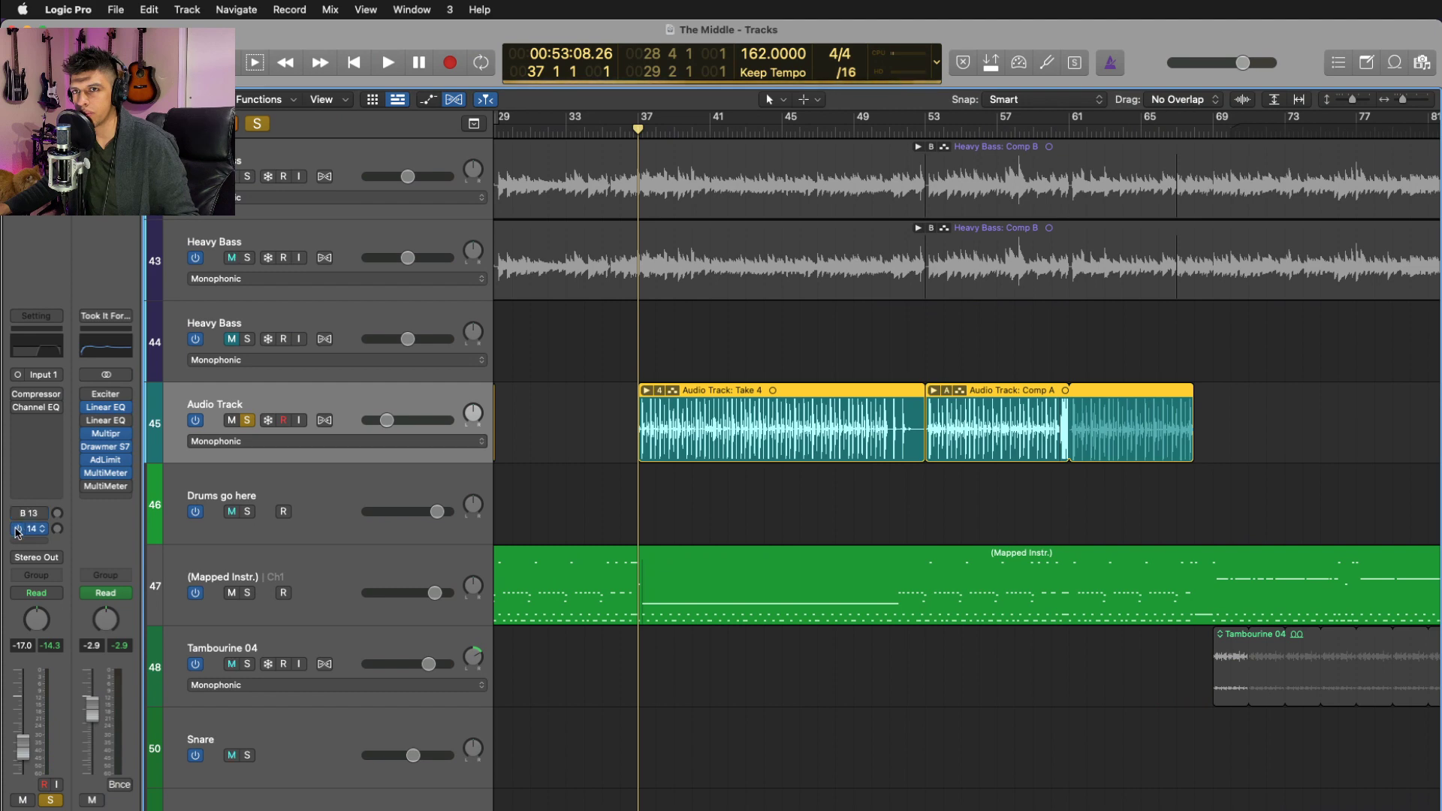
key(space)
key(super+Down)
key(super+Right)
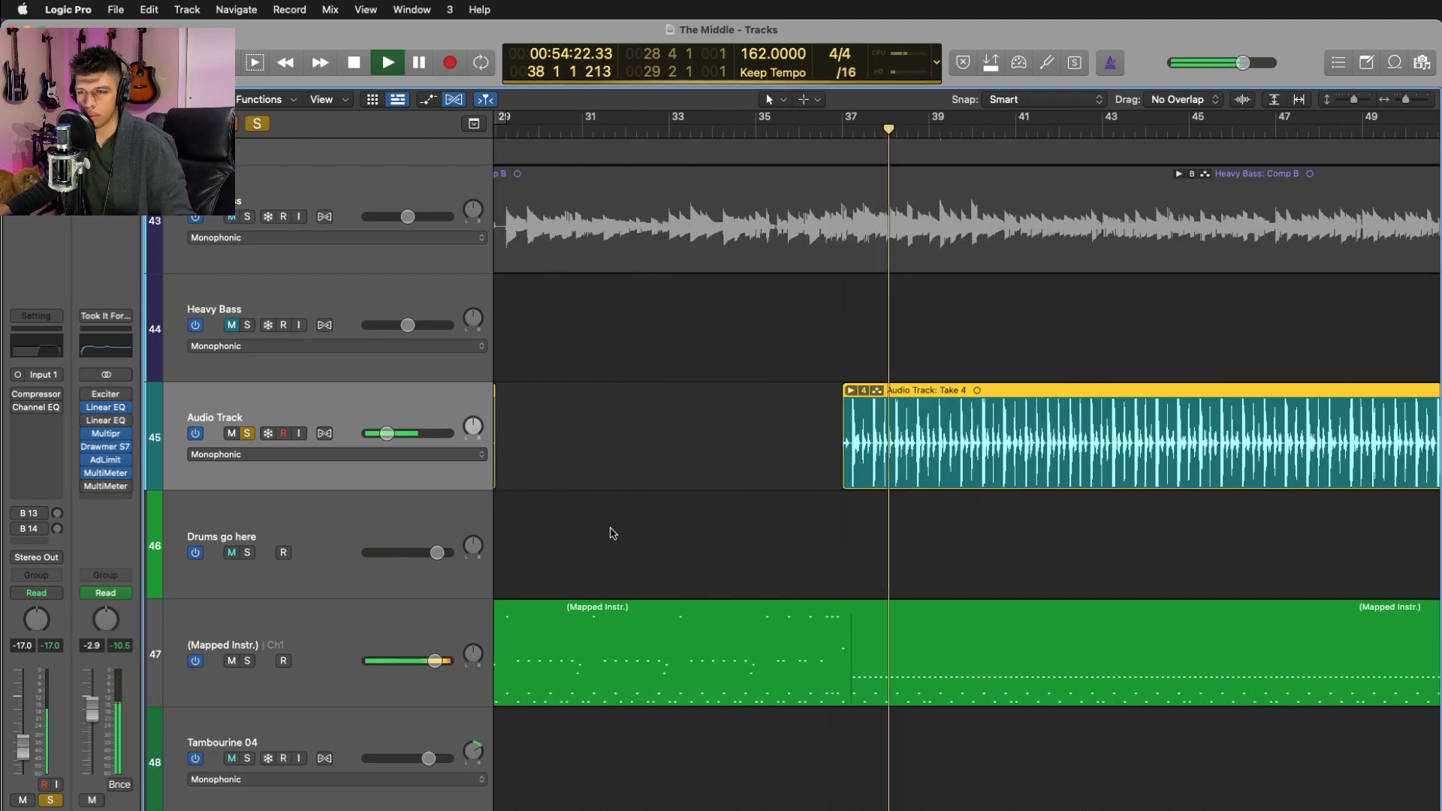
- Raise Audio Track's volume to -2.0 dB and re-enable its Compressor and Channel EQ during playback
drag(386, 433, 421, 433)
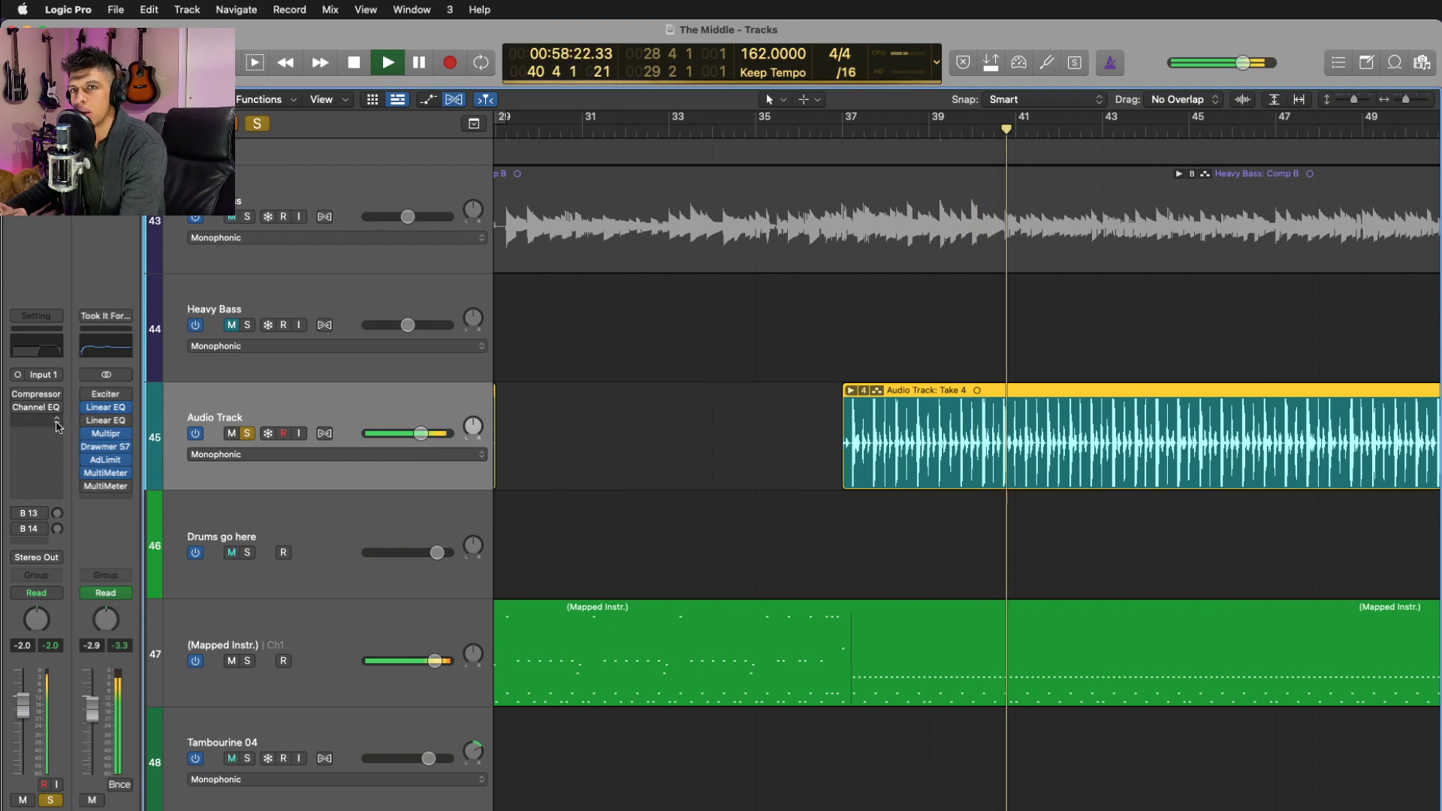
click(16, 394)
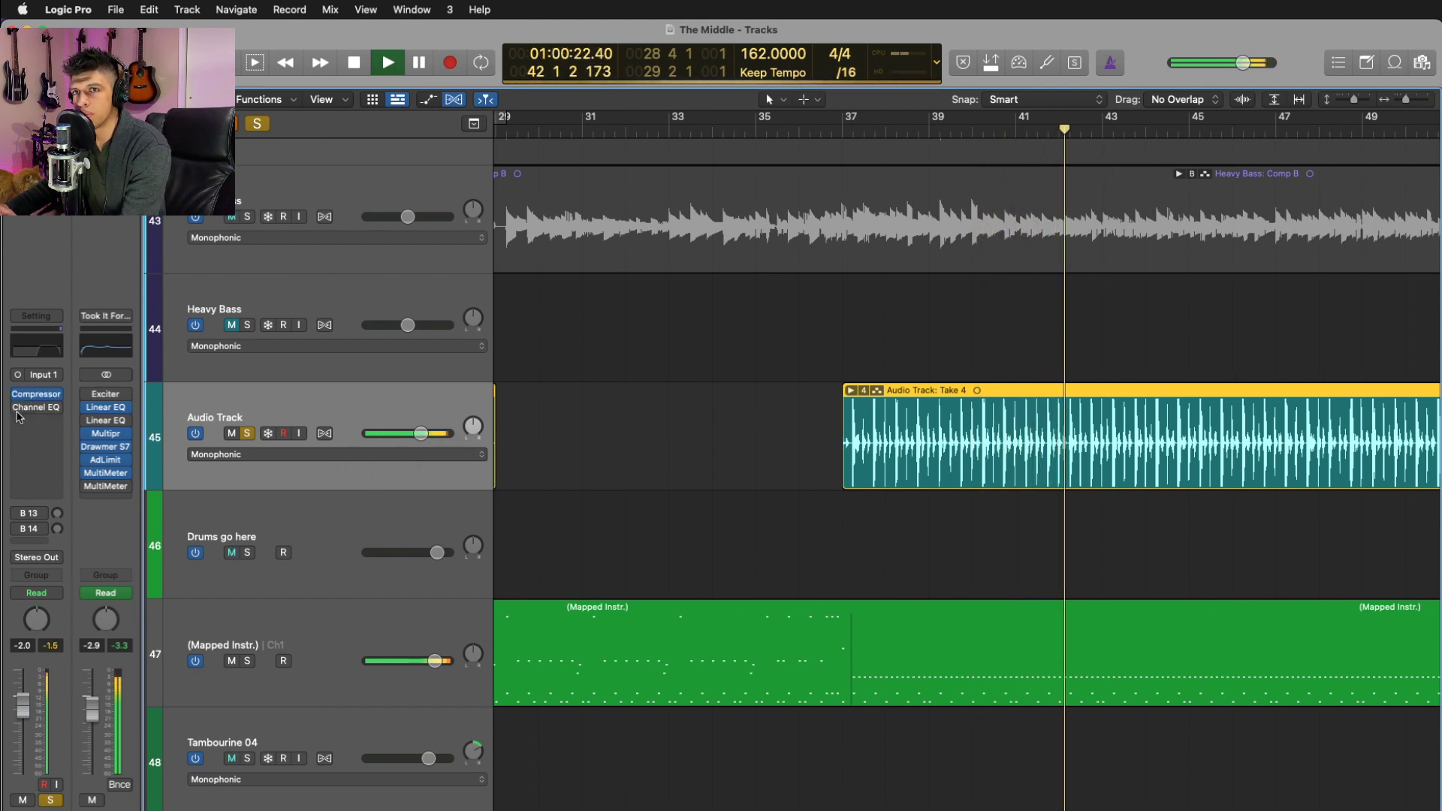
click(23, 407)
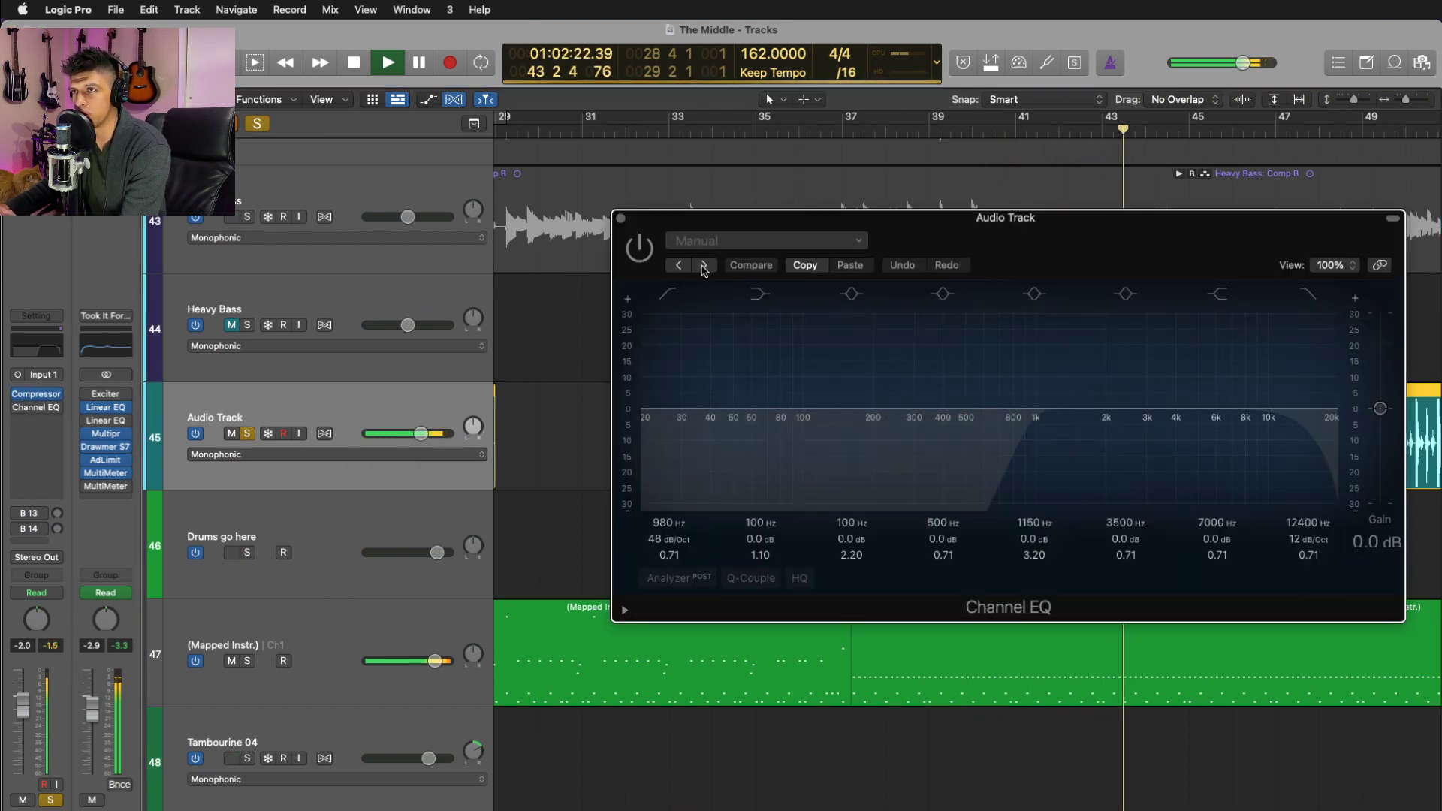
click(704, 266)
click(621, 218)
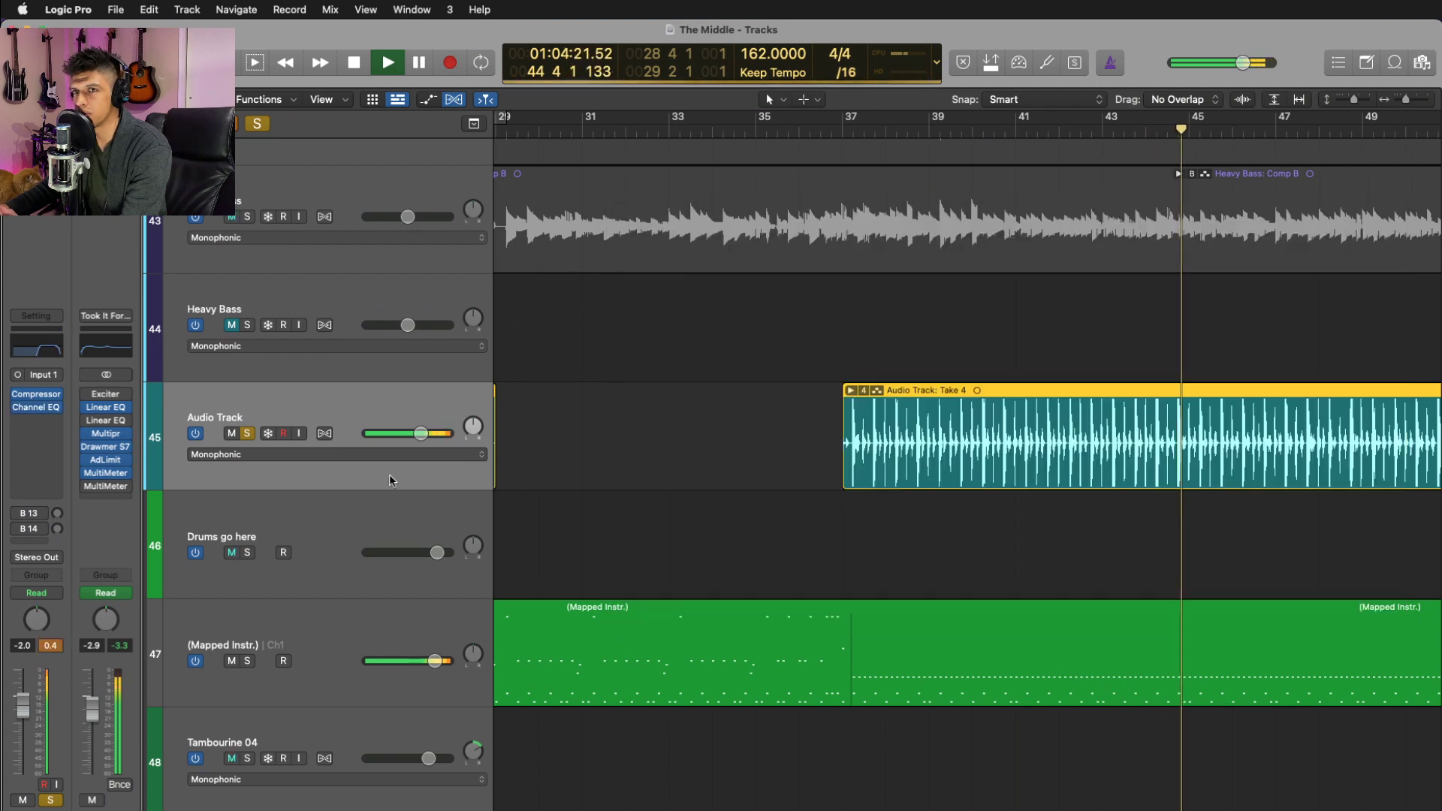
- Enable Audio Track's Bus 13 and Bus 14 sends during playback to hear their effect, and bypass them again
click(23, 513)
click(27, 526)
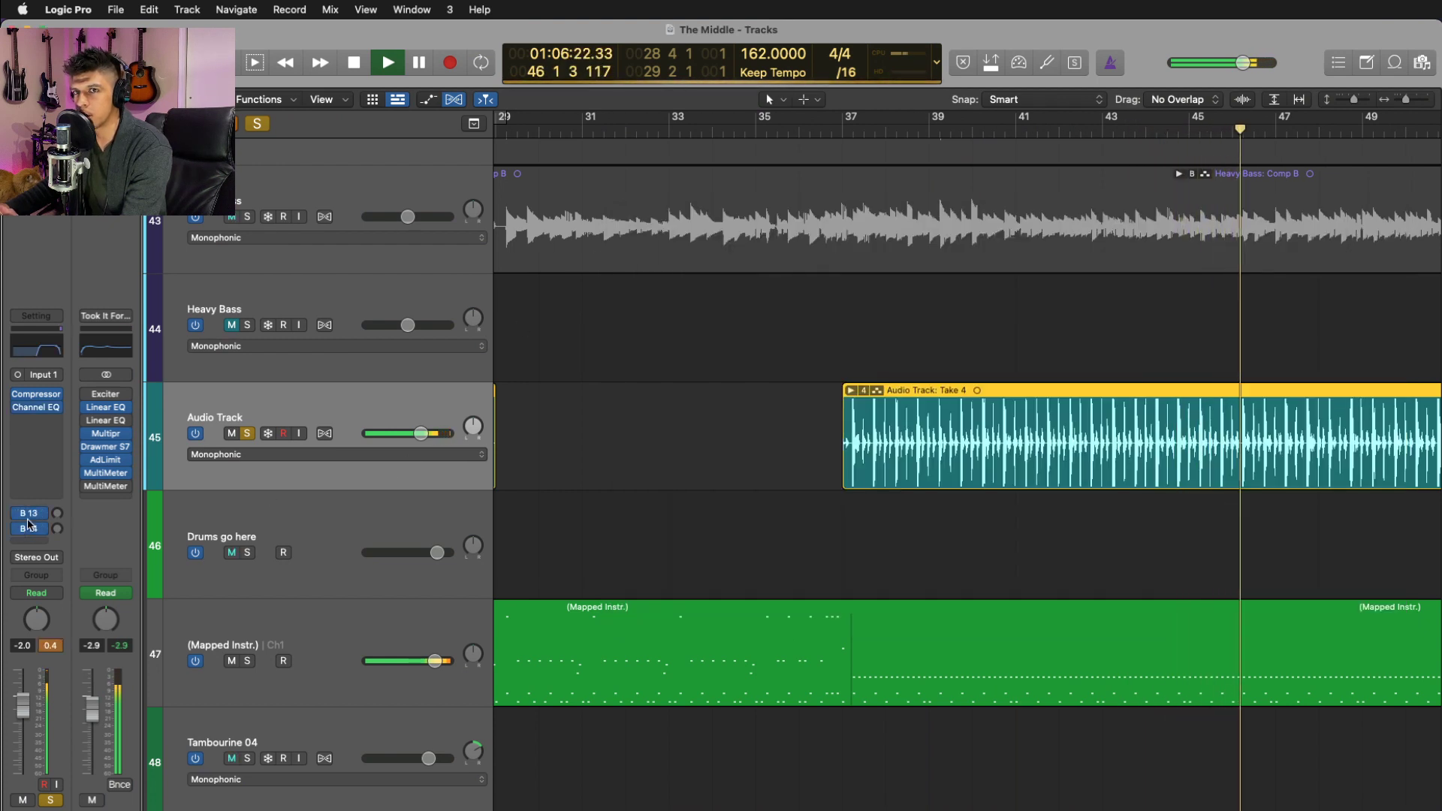
click(28, 523)
click(28, 523)
click(46, 500)
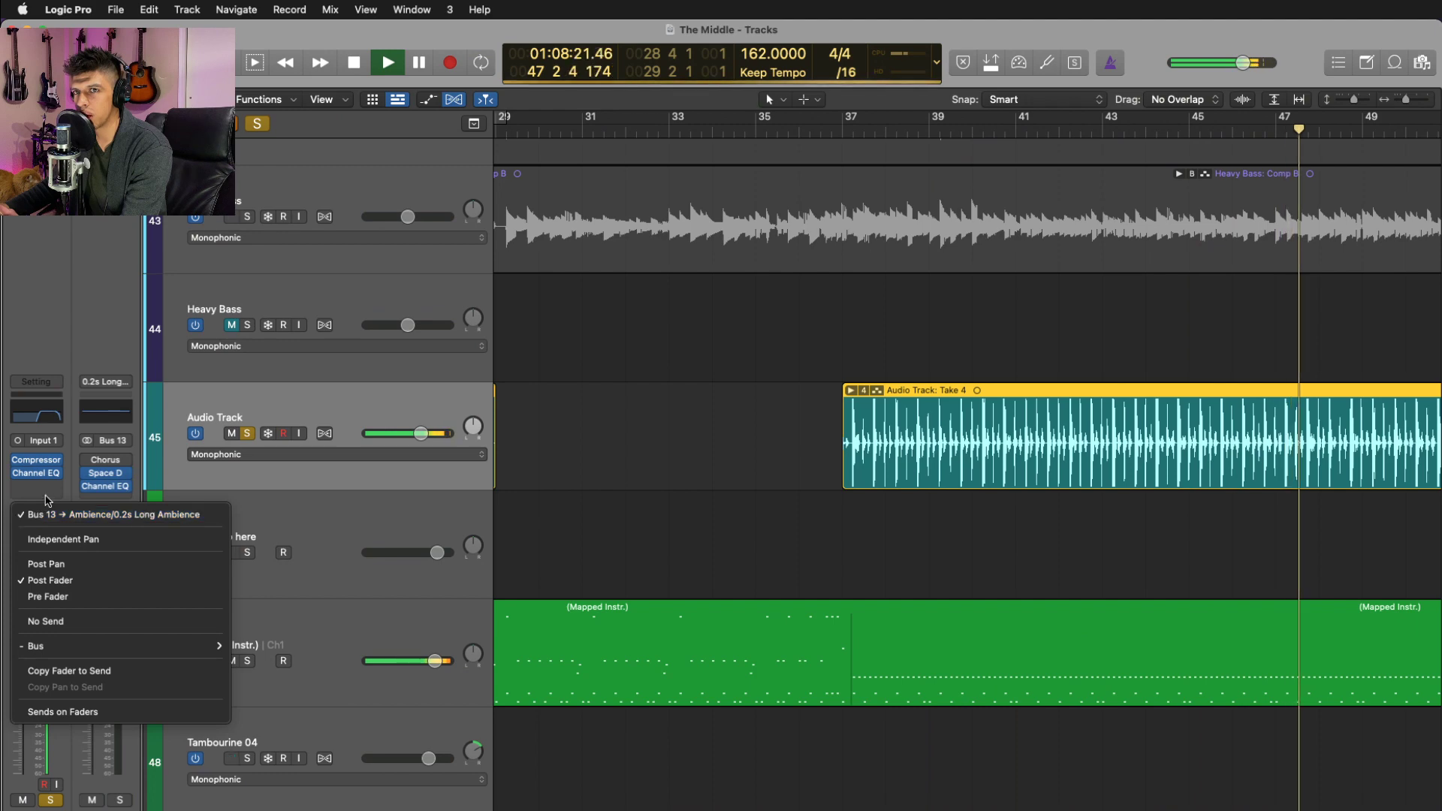
click(47, 501)
click(18, 513)
click(18, 529)
- Clear Audio Track's solo, play it within the full mix from about bar 49, and stop
scroll(847, 521, down, 5)
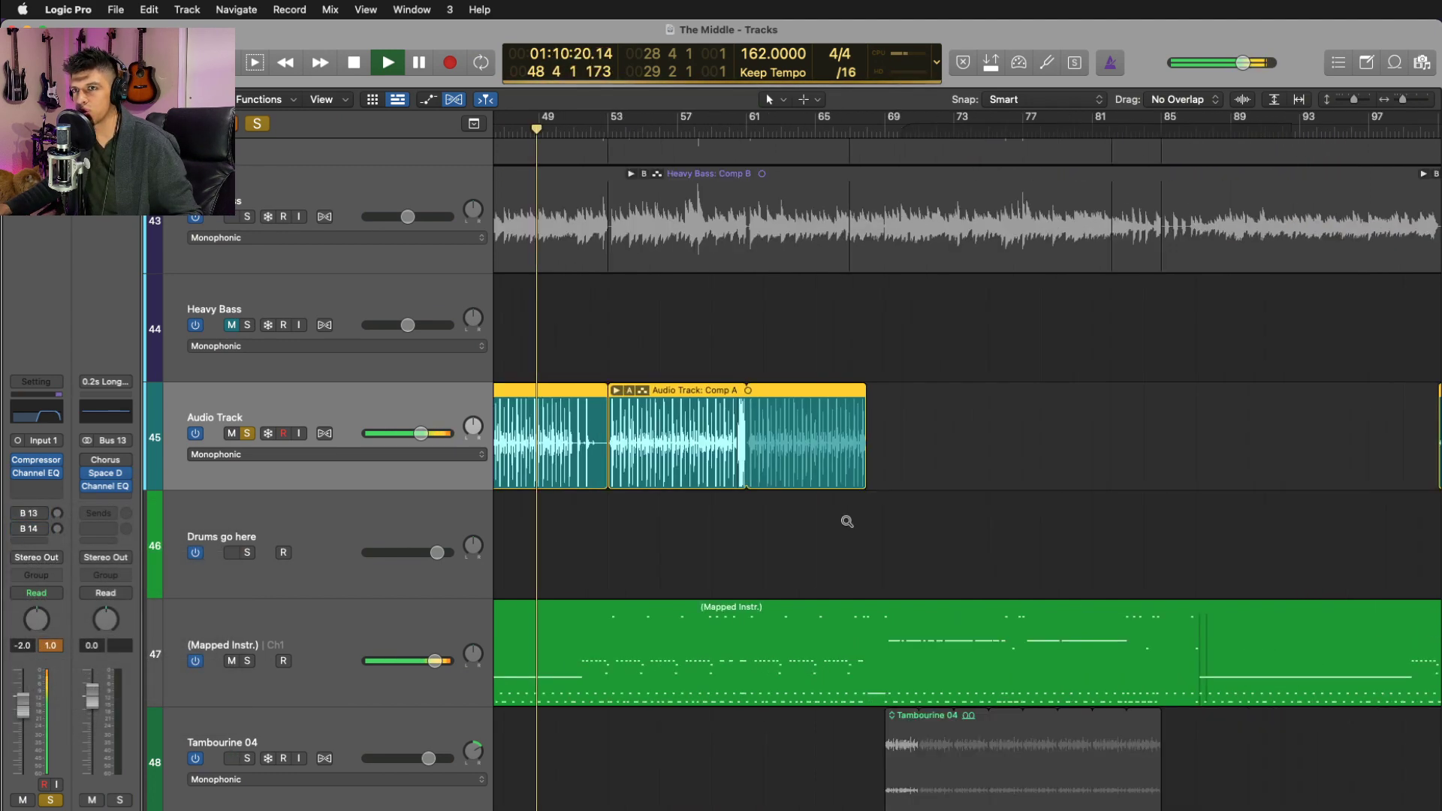
scroll(847, 521, down, 2)
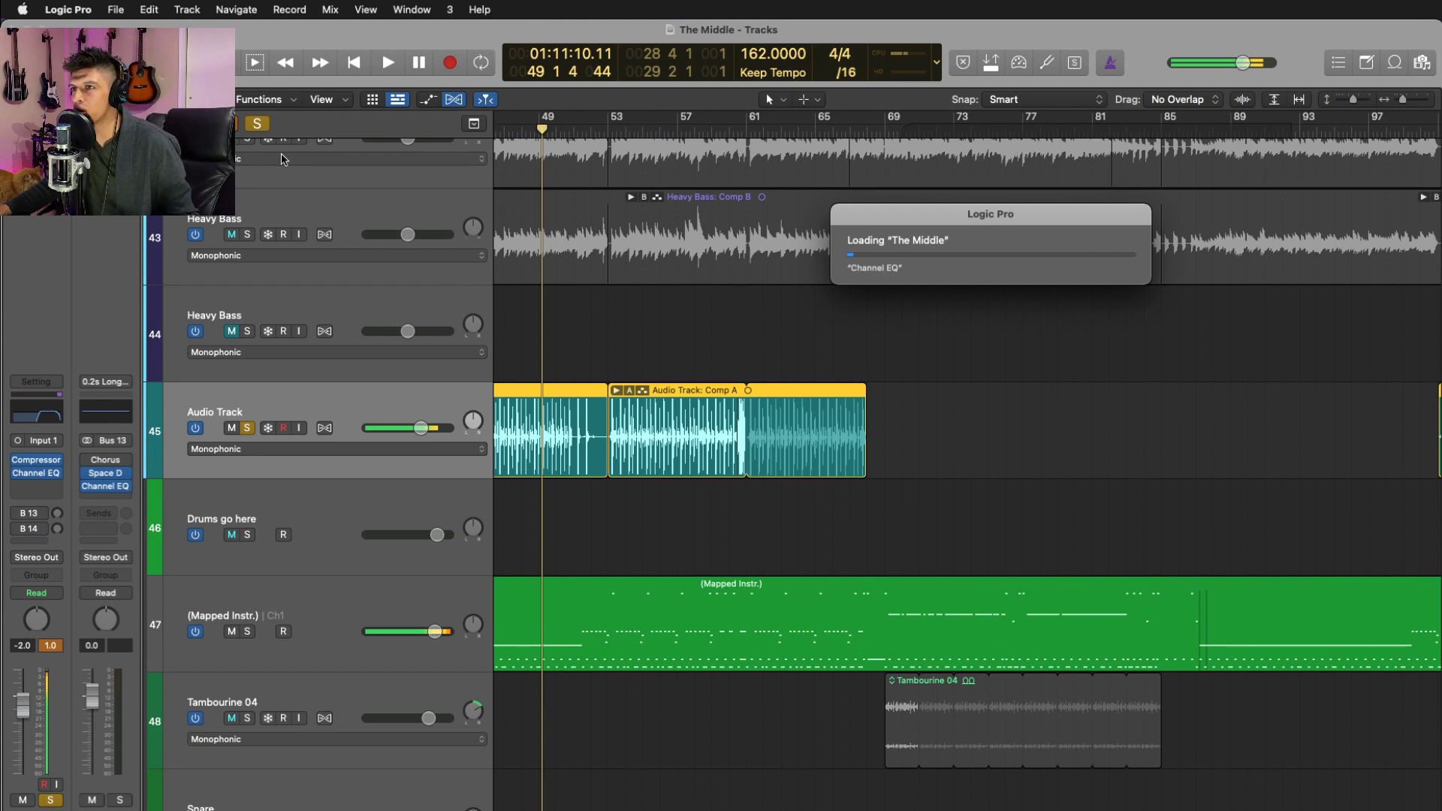
drag(1068, 213, 1002, 294)
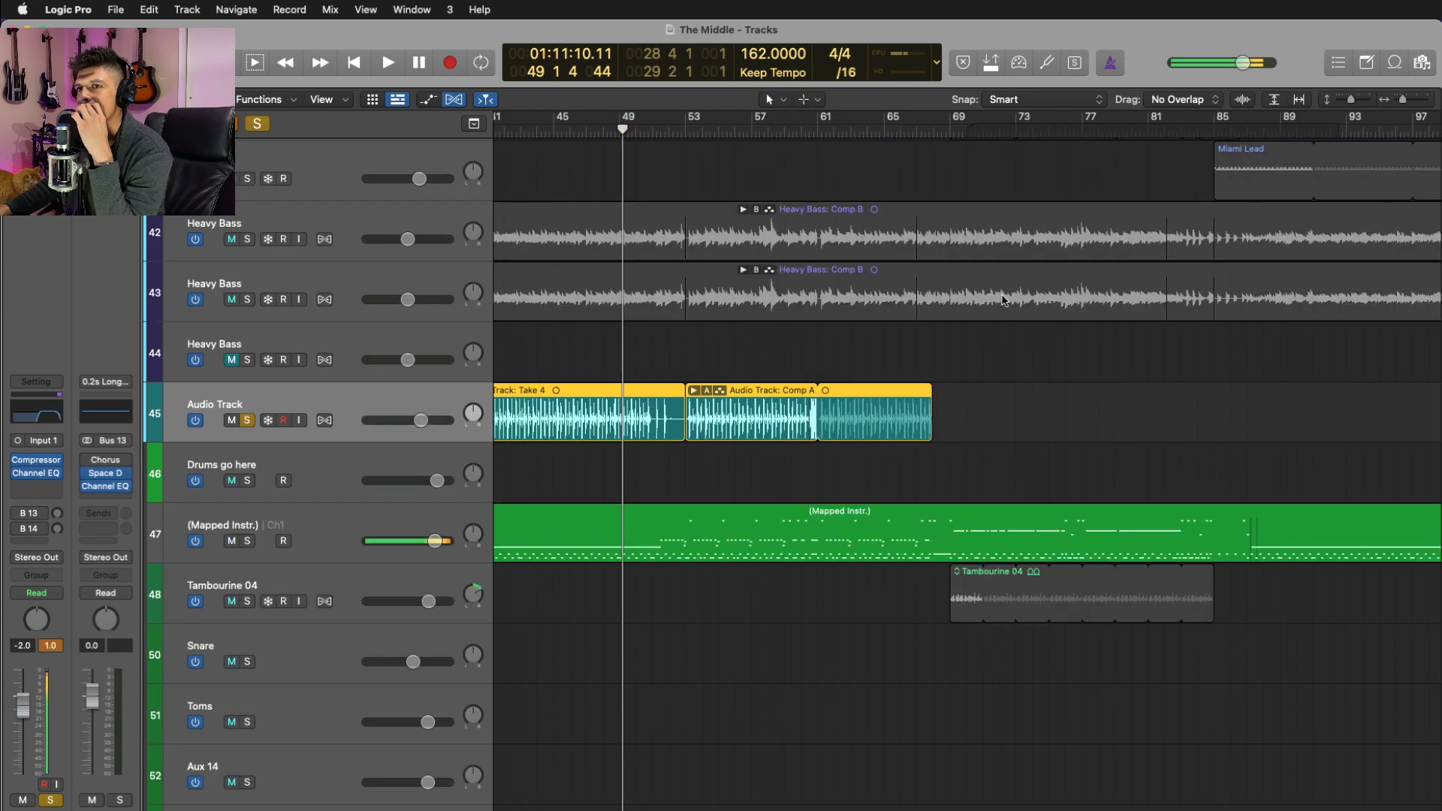
key(space)
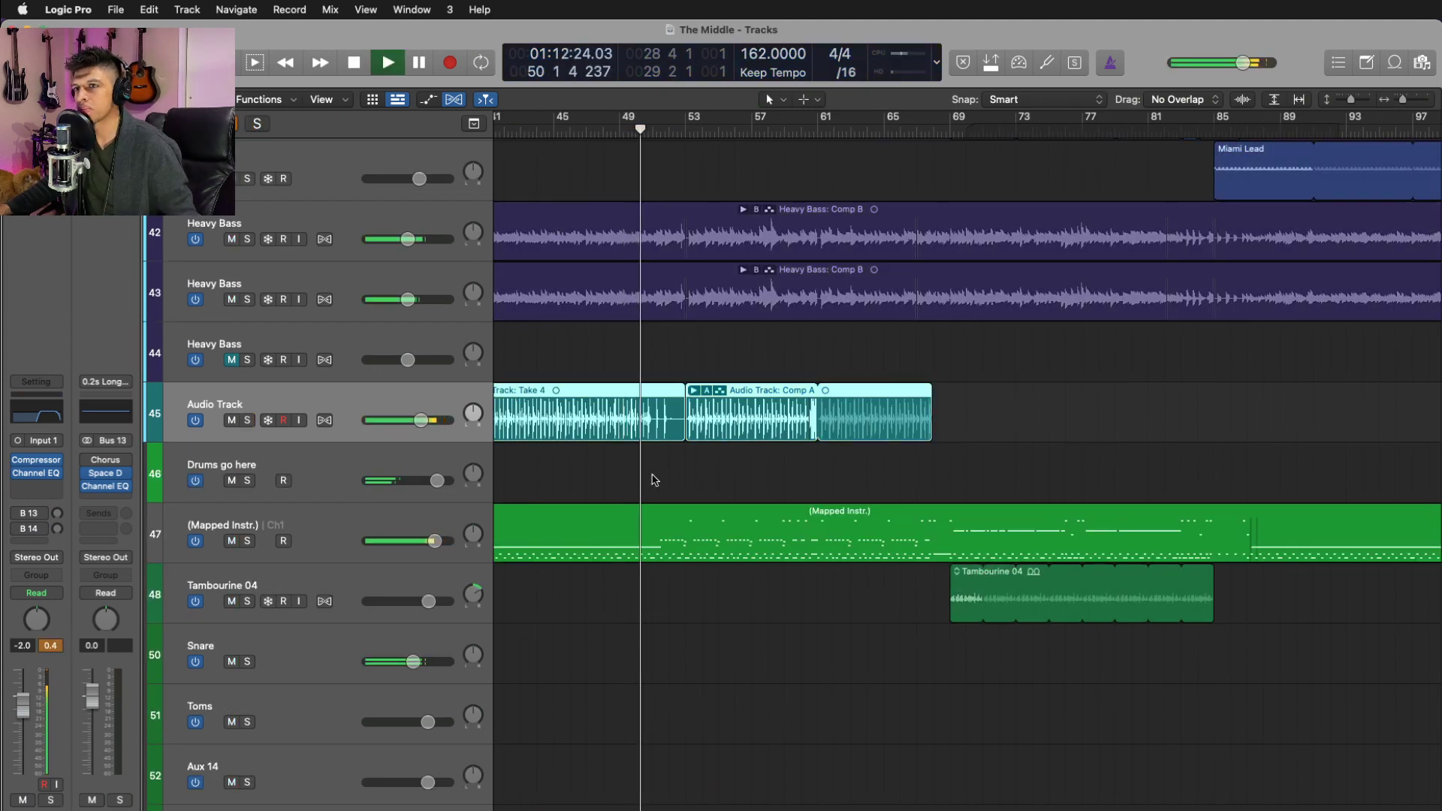
key(space)
- Solo the Tambourine 04 track and play it from bar 69
scroll(668, 482, down, 4)
click(955, 131)
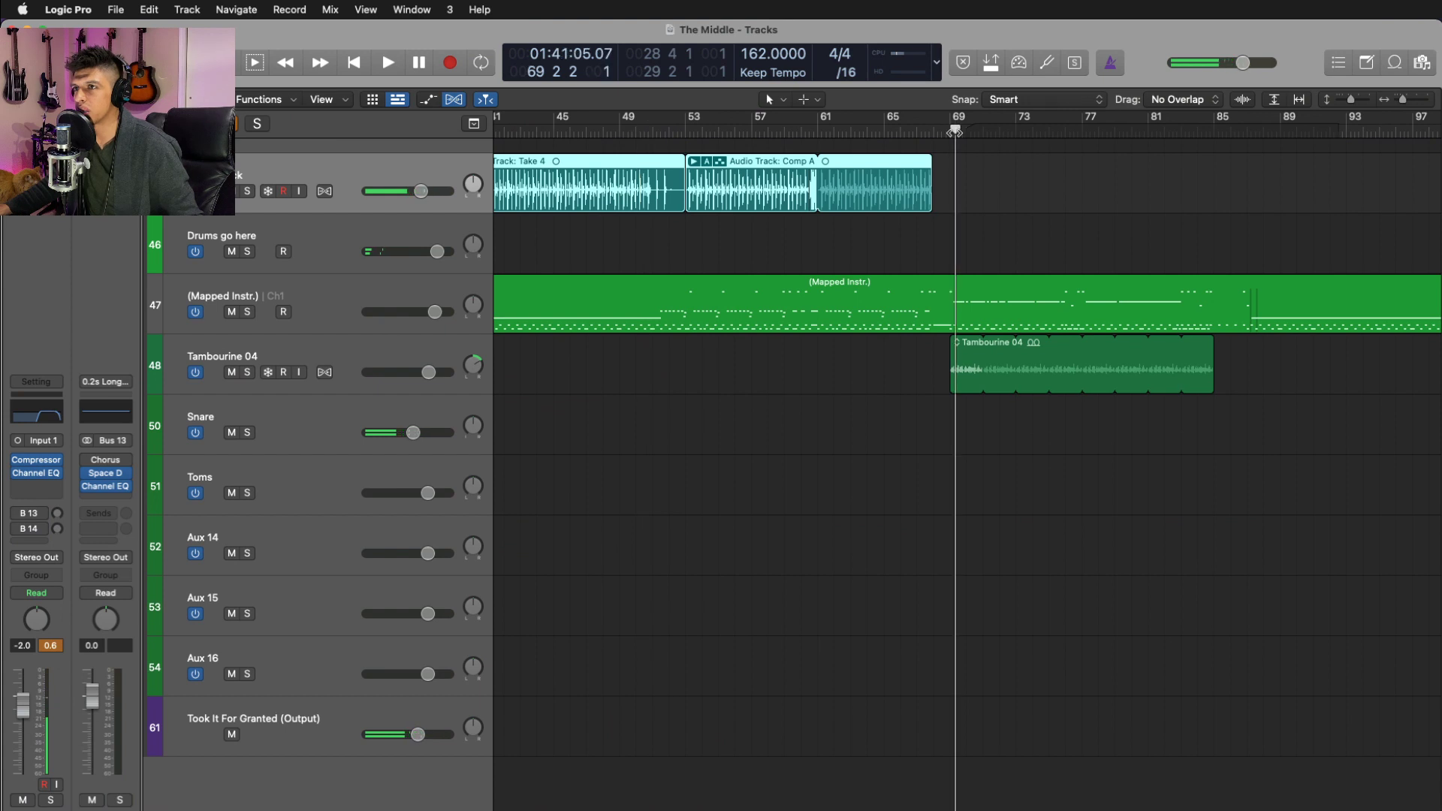
click(359, 357)
key(s)
key(space)
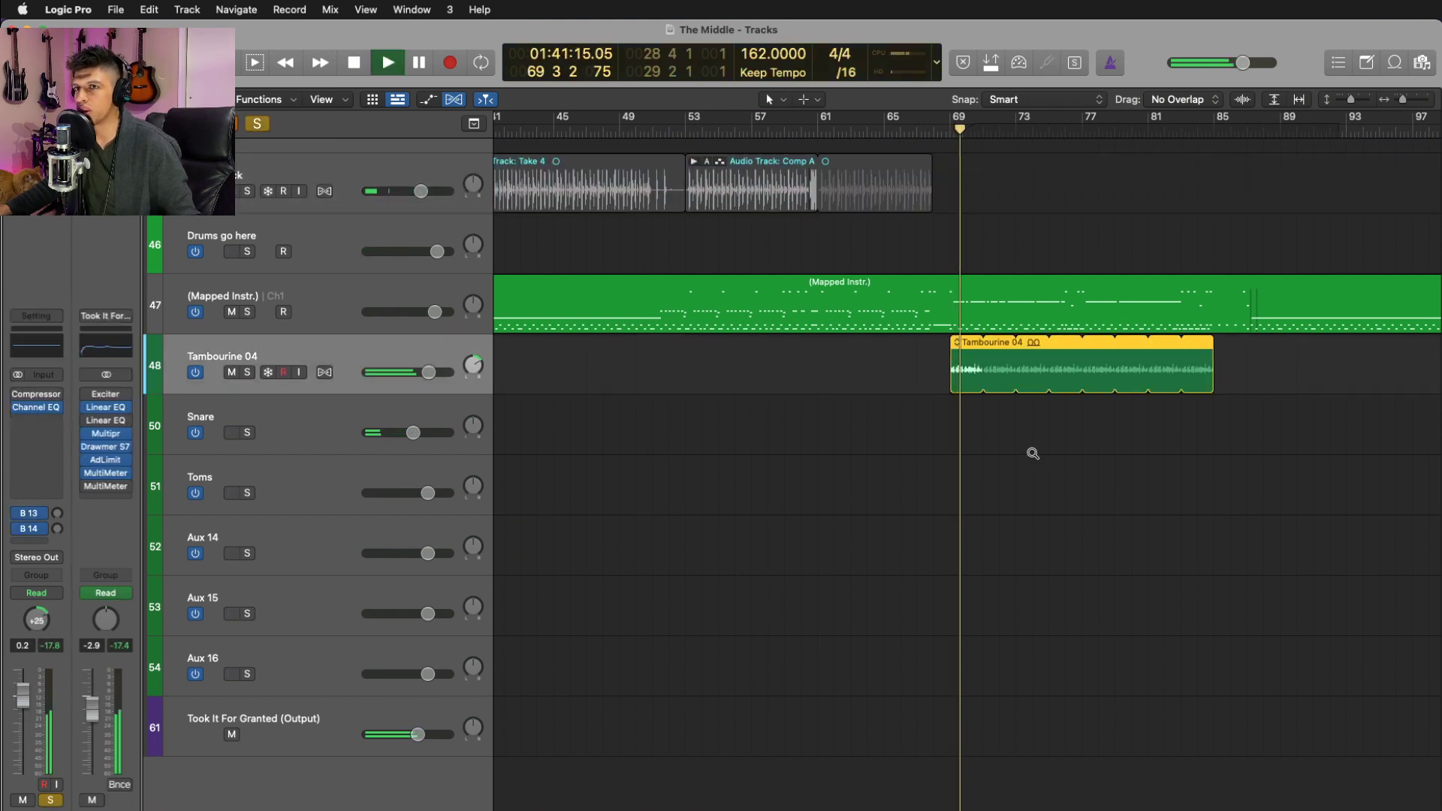
- Unsolo Tambourine 04 to hear it within the full mix, and stop playback
scroll(1033, 451, up, 2)
scroll(1033, 450, up, 2)
key(s)
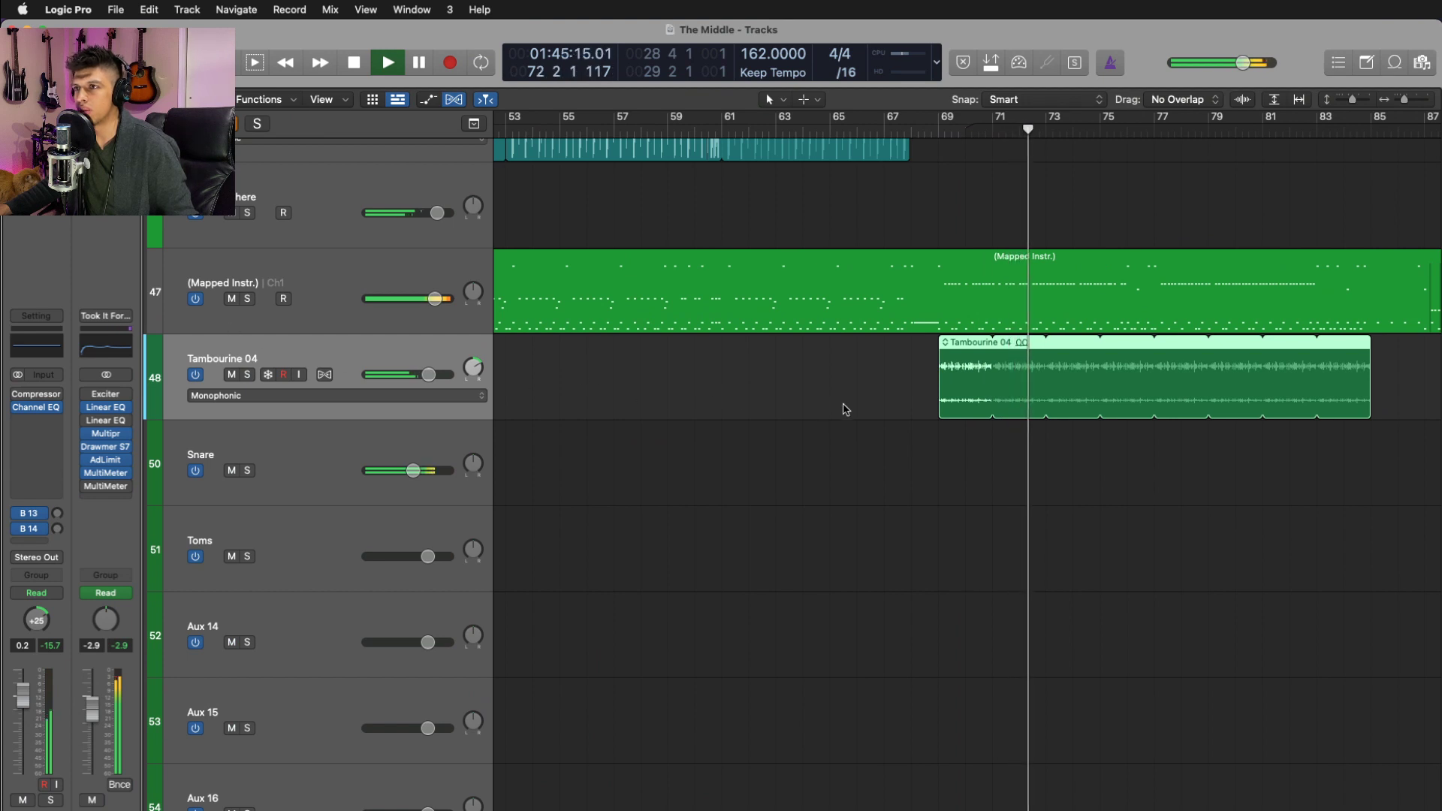
key(space)
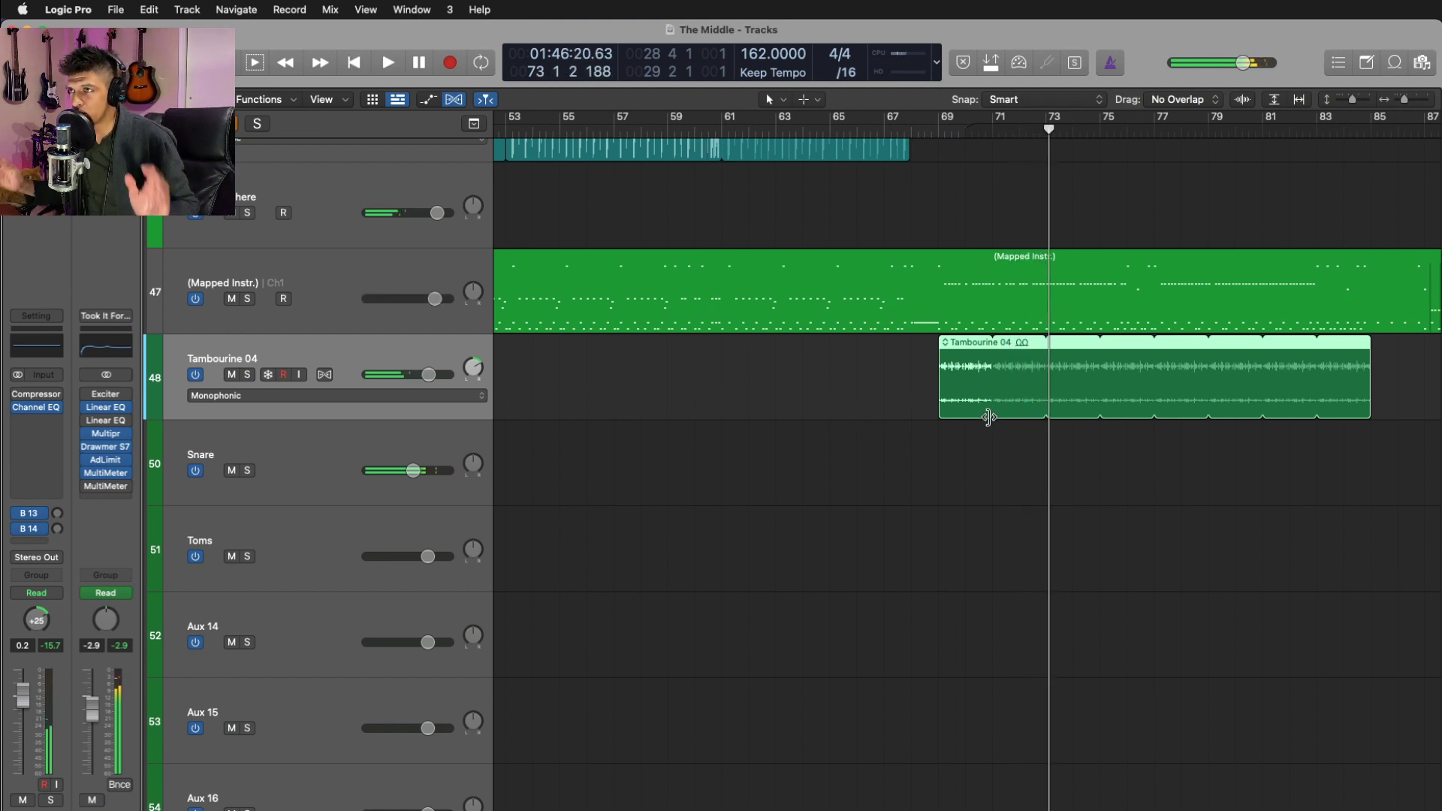
- Play the full mix from bar 36, select the Snare track during playback, and stop
scroll(988, 418, down, 2)
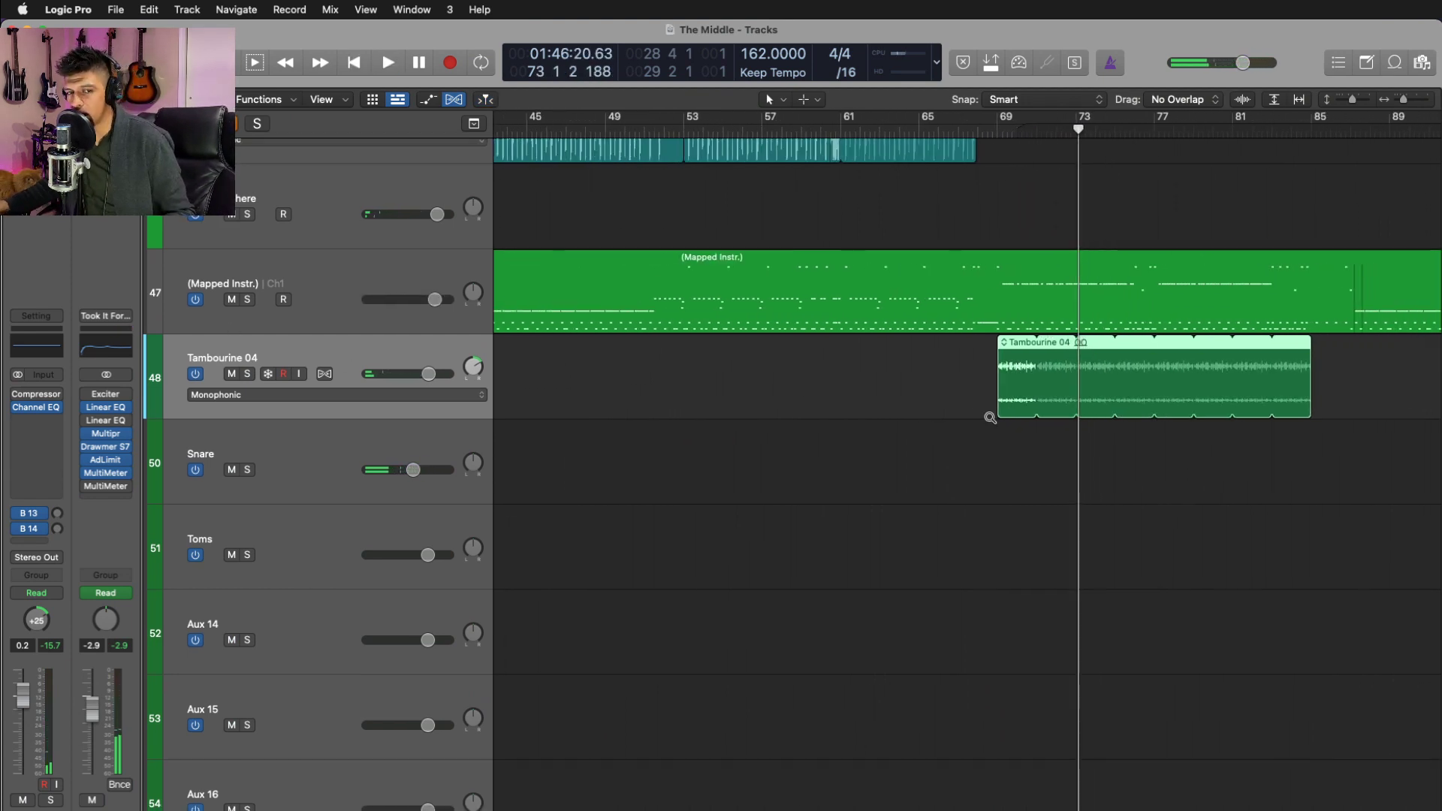
scroll(990, 417, down, 2)
scroll(834, 417, down, 3)
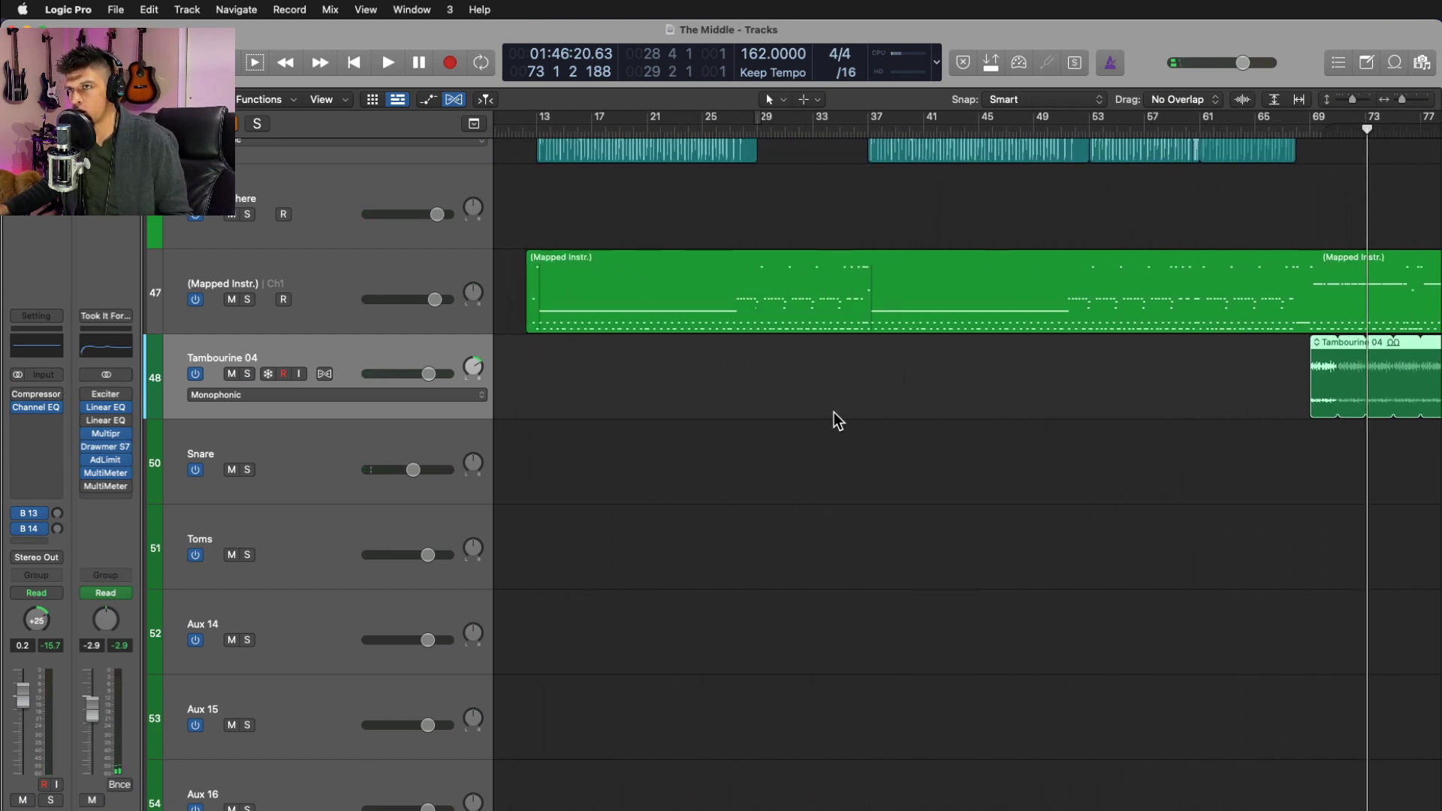
click(879, 130)
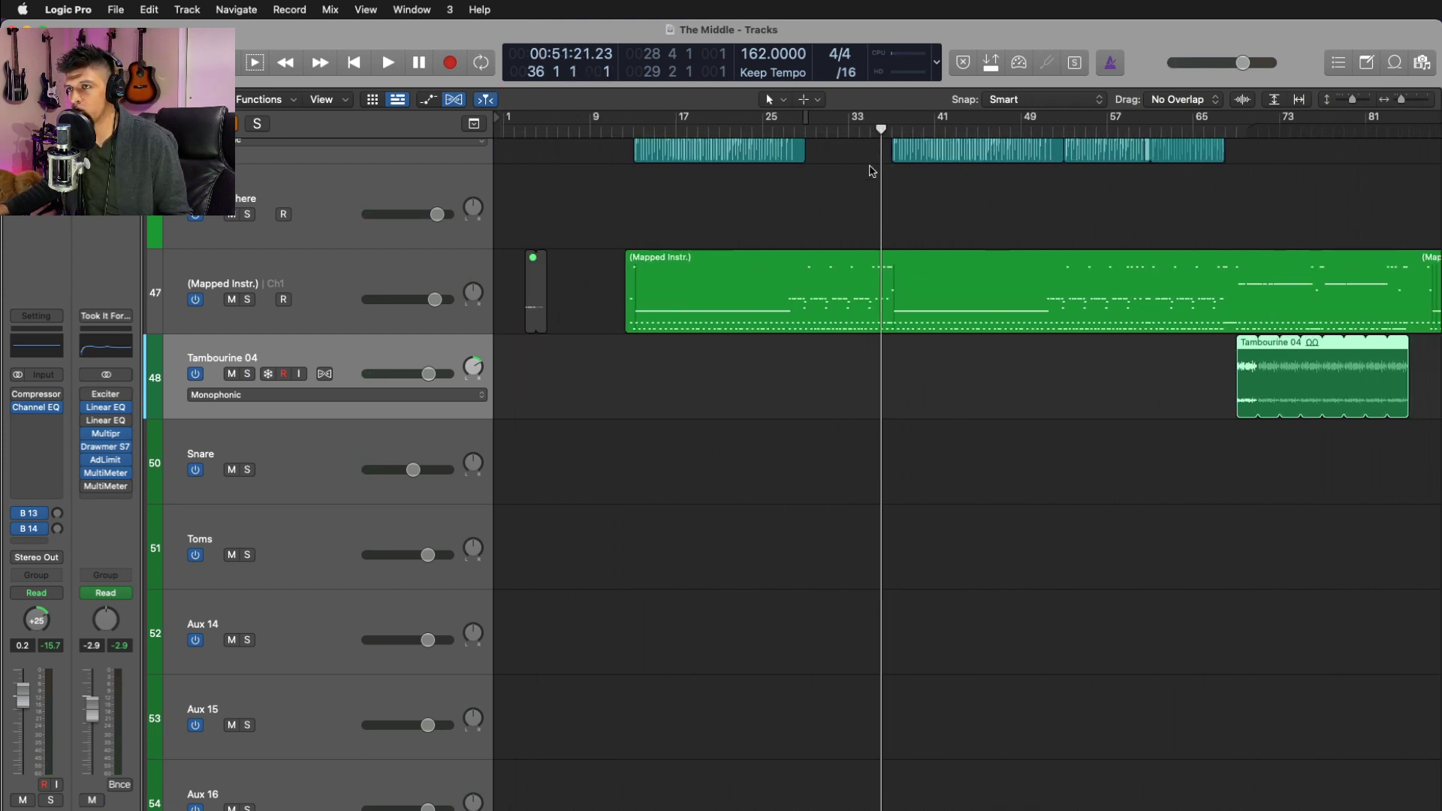
key(space)
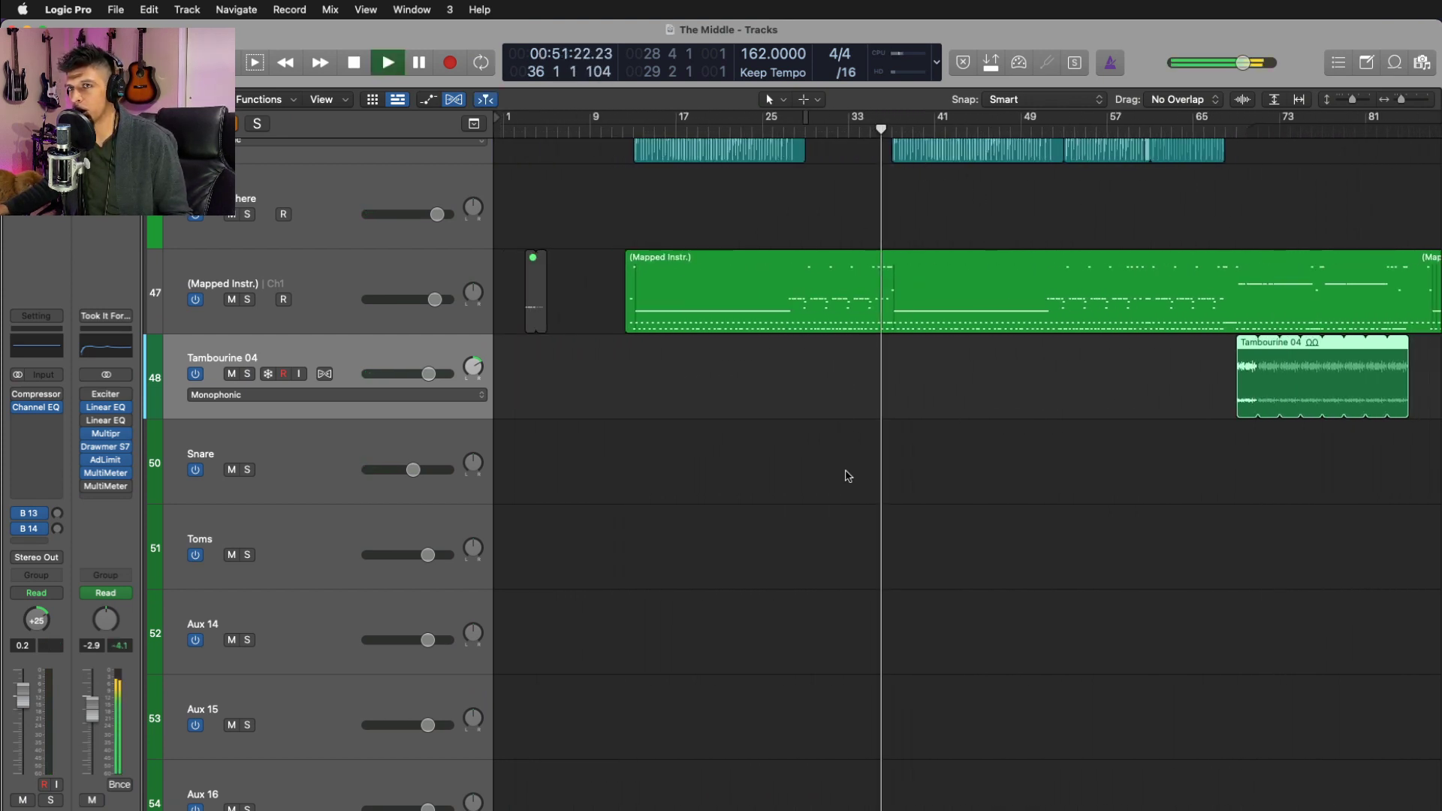
click(327, 462)
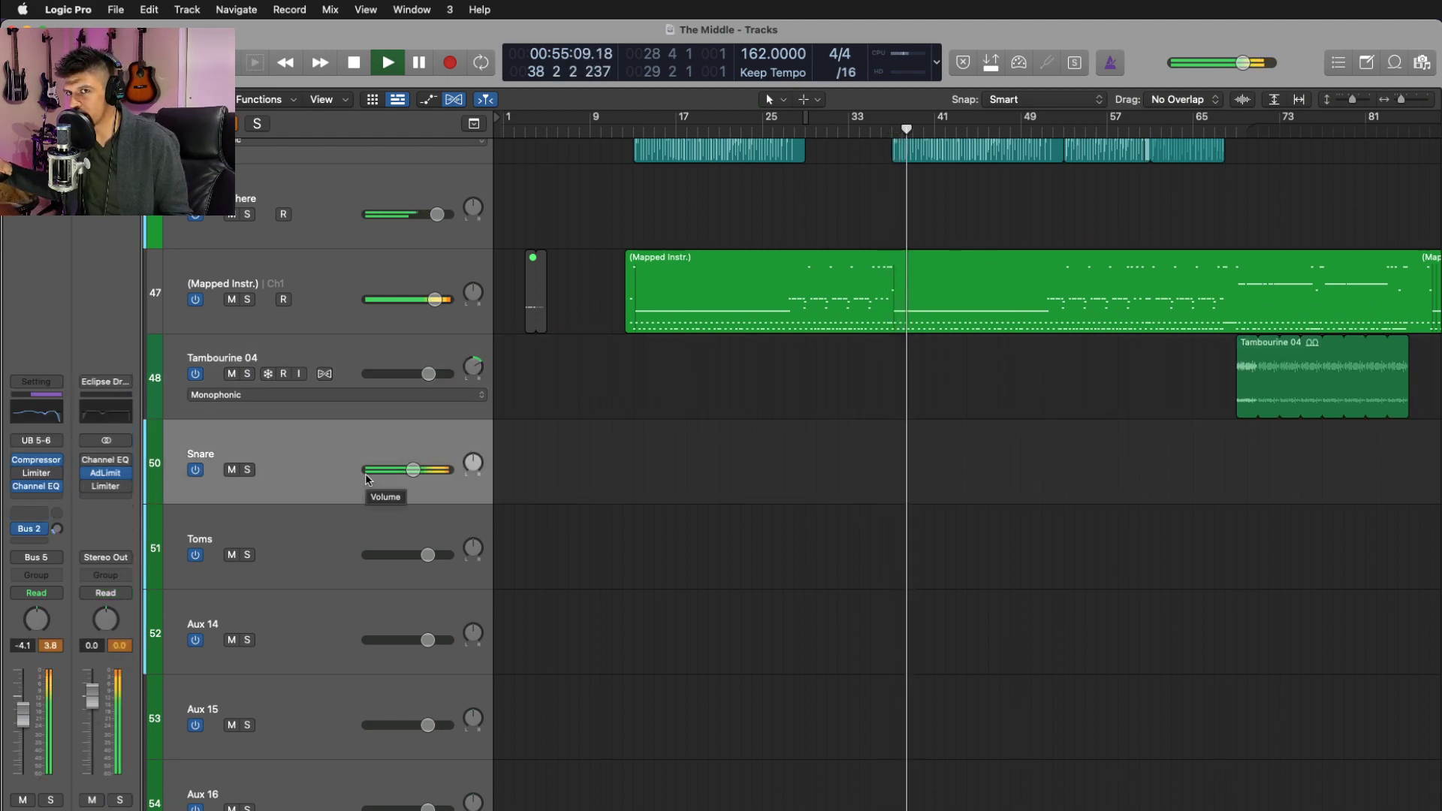
scroll(366, 479, right, 6)
key(space)
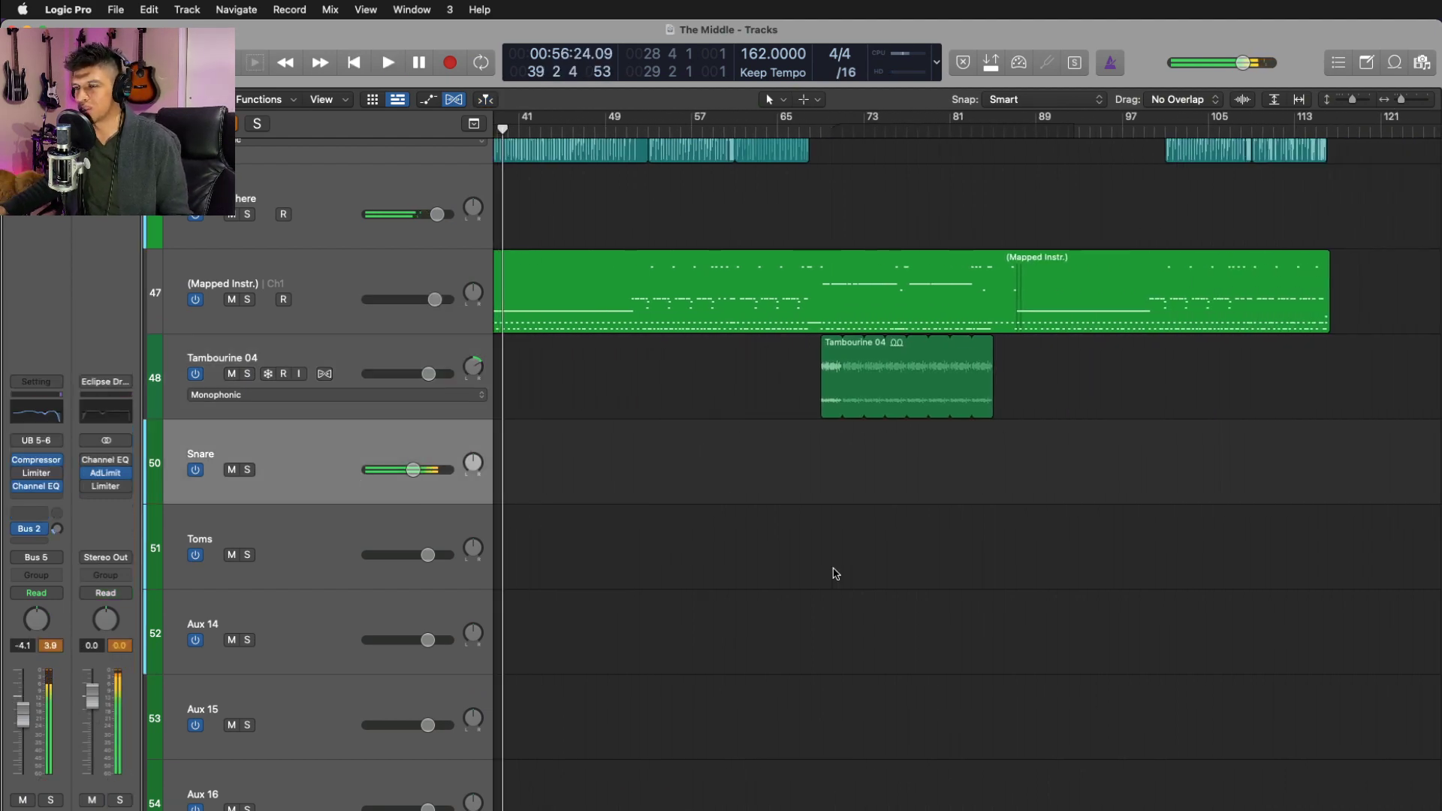
- Select the Took It For Granted (Output) track and view its channel strip setting options without changing them
key(z)
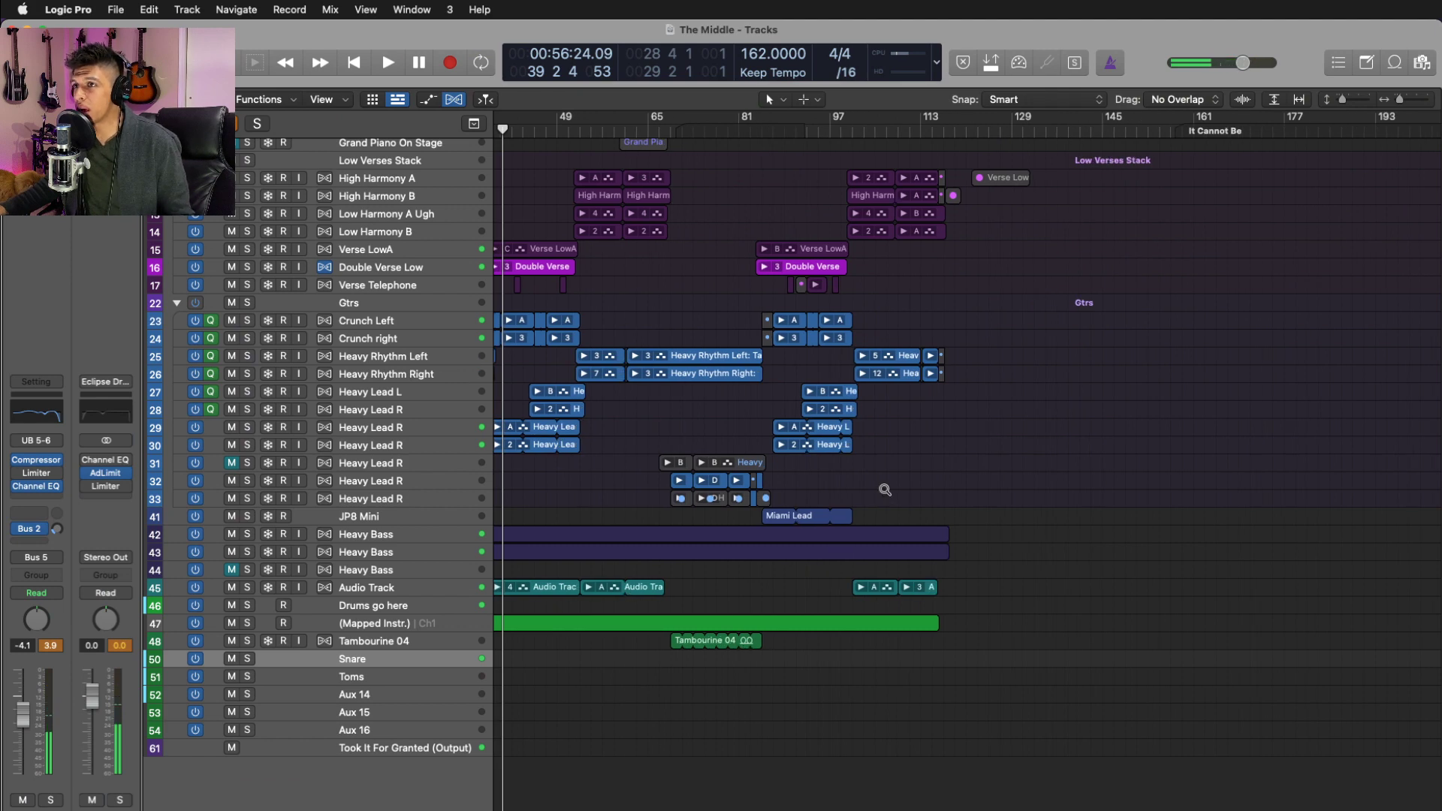
key(z)
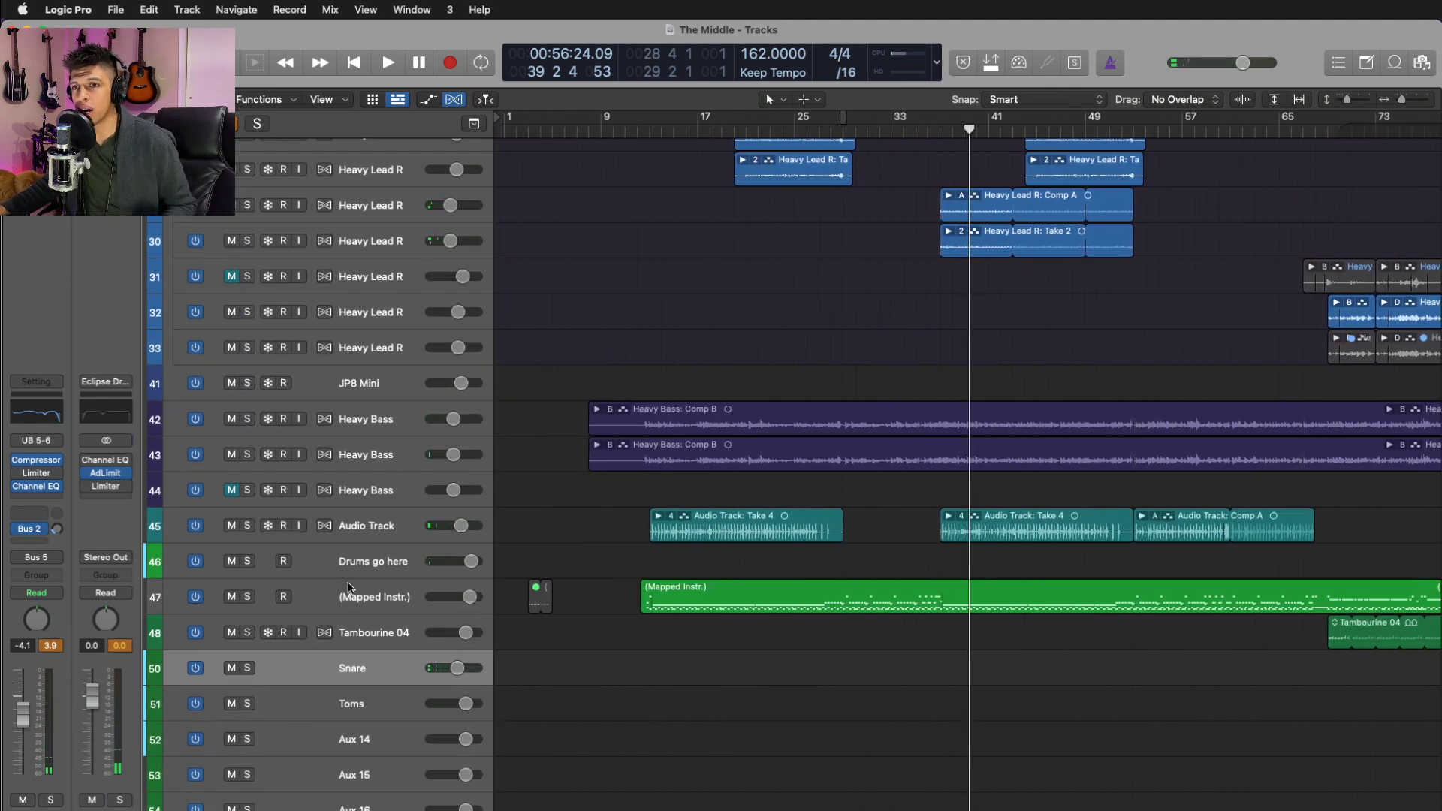
scroll(343, 714, down, 5)
click(312, 740)
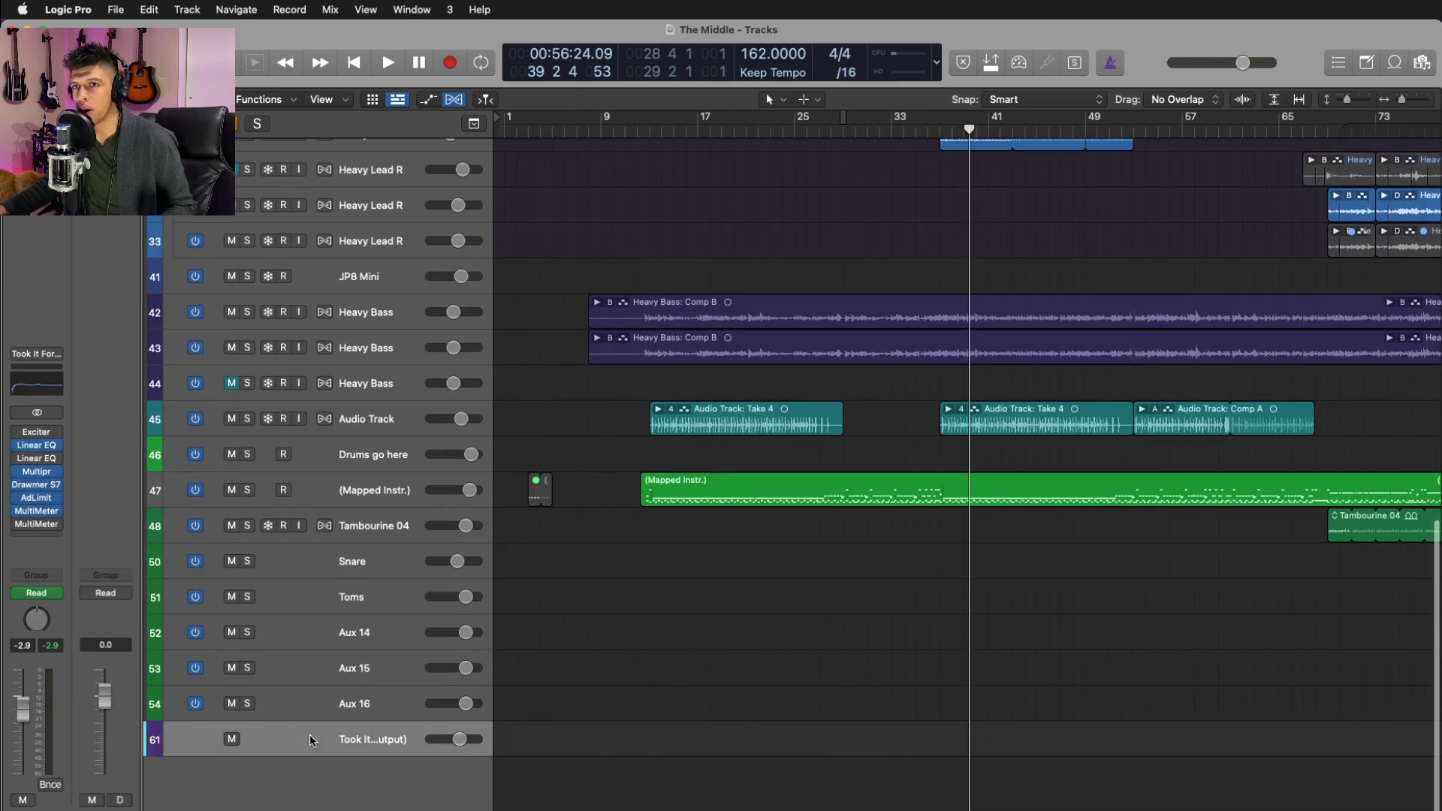
click(36, 353)
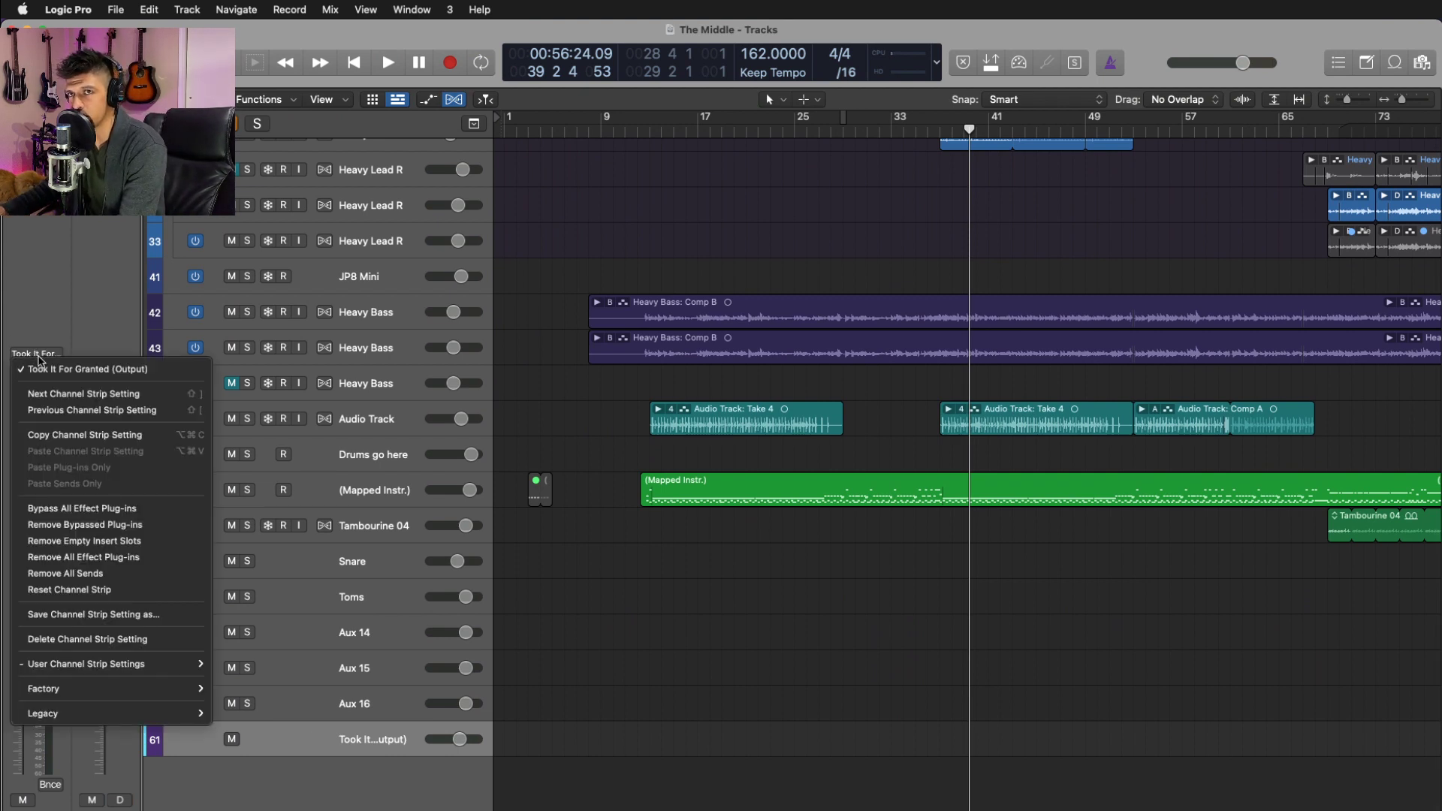
click(94, 304)
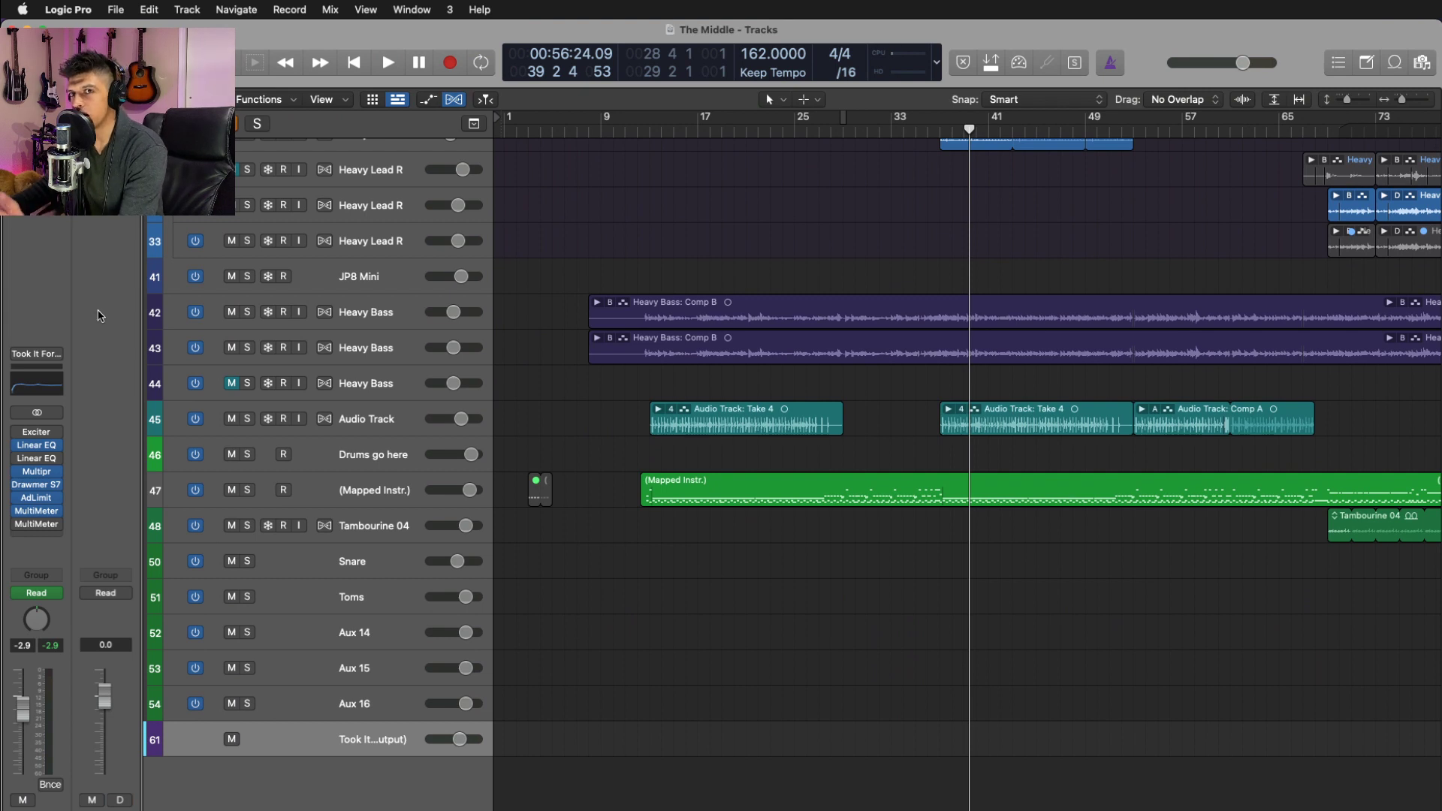
- Examine the output channel's Linear Phase EQ and Multipressor settings, trying the EQ's gain at 0.0 dB and undoing it
click(39, 447)
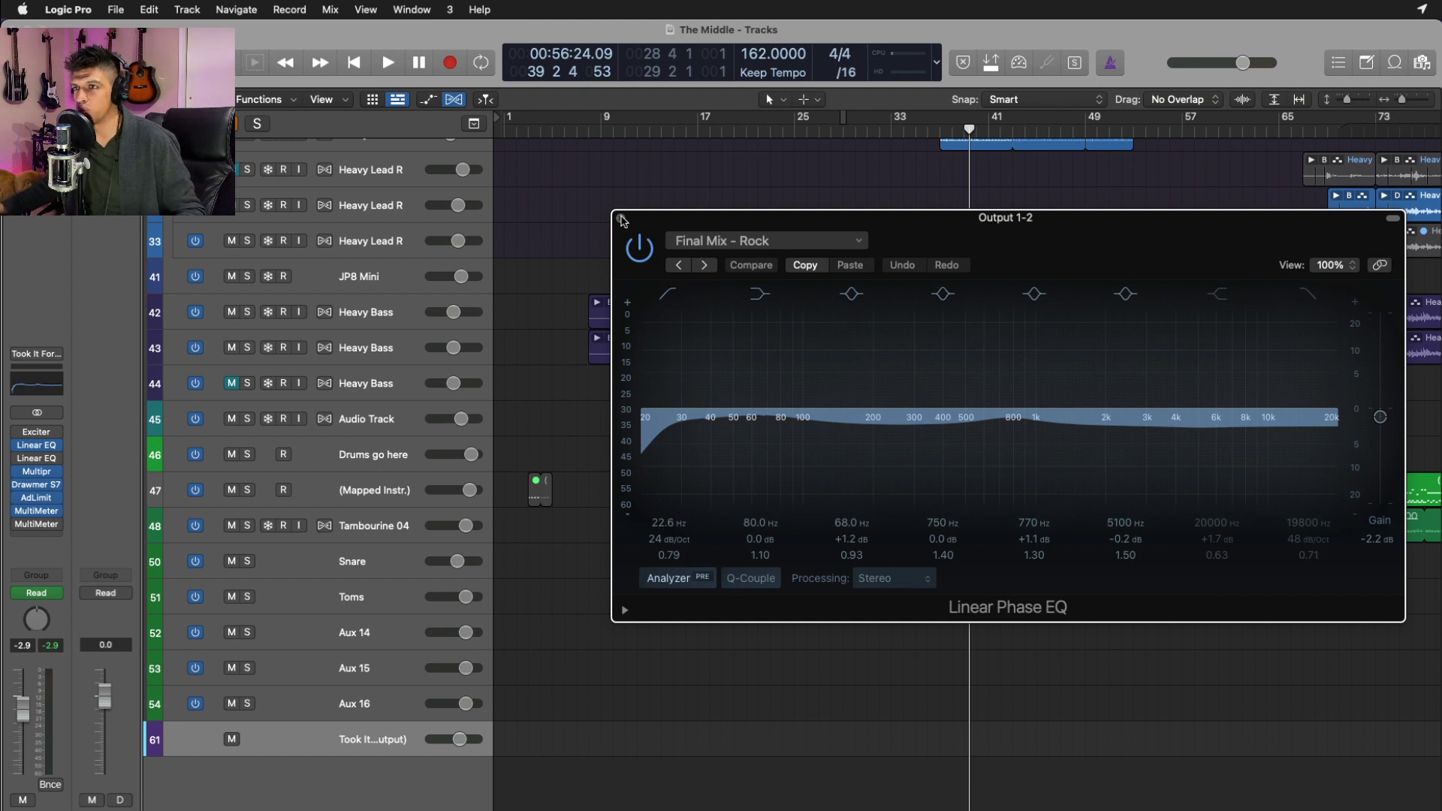
alt+click(1381, 417)
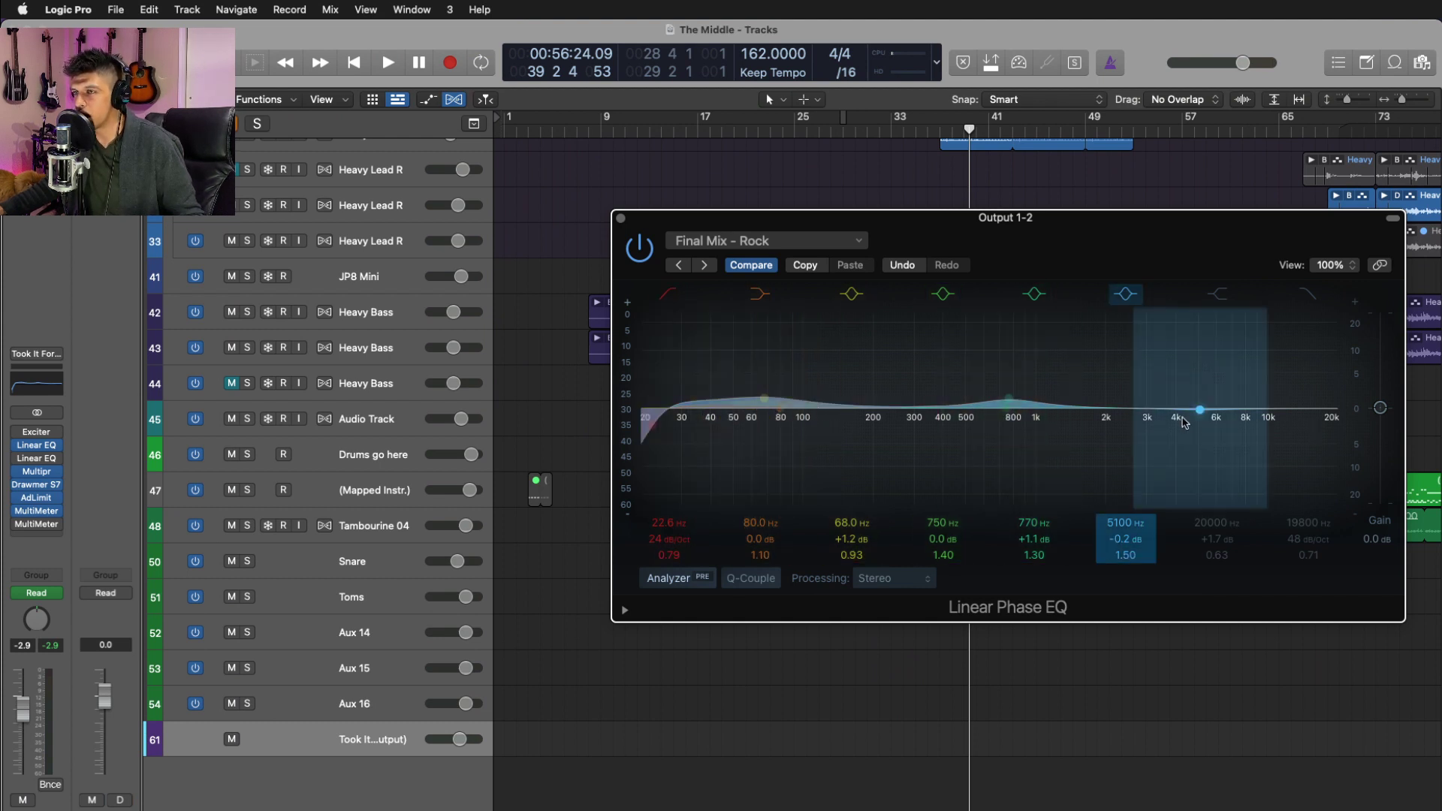
key(super+z)
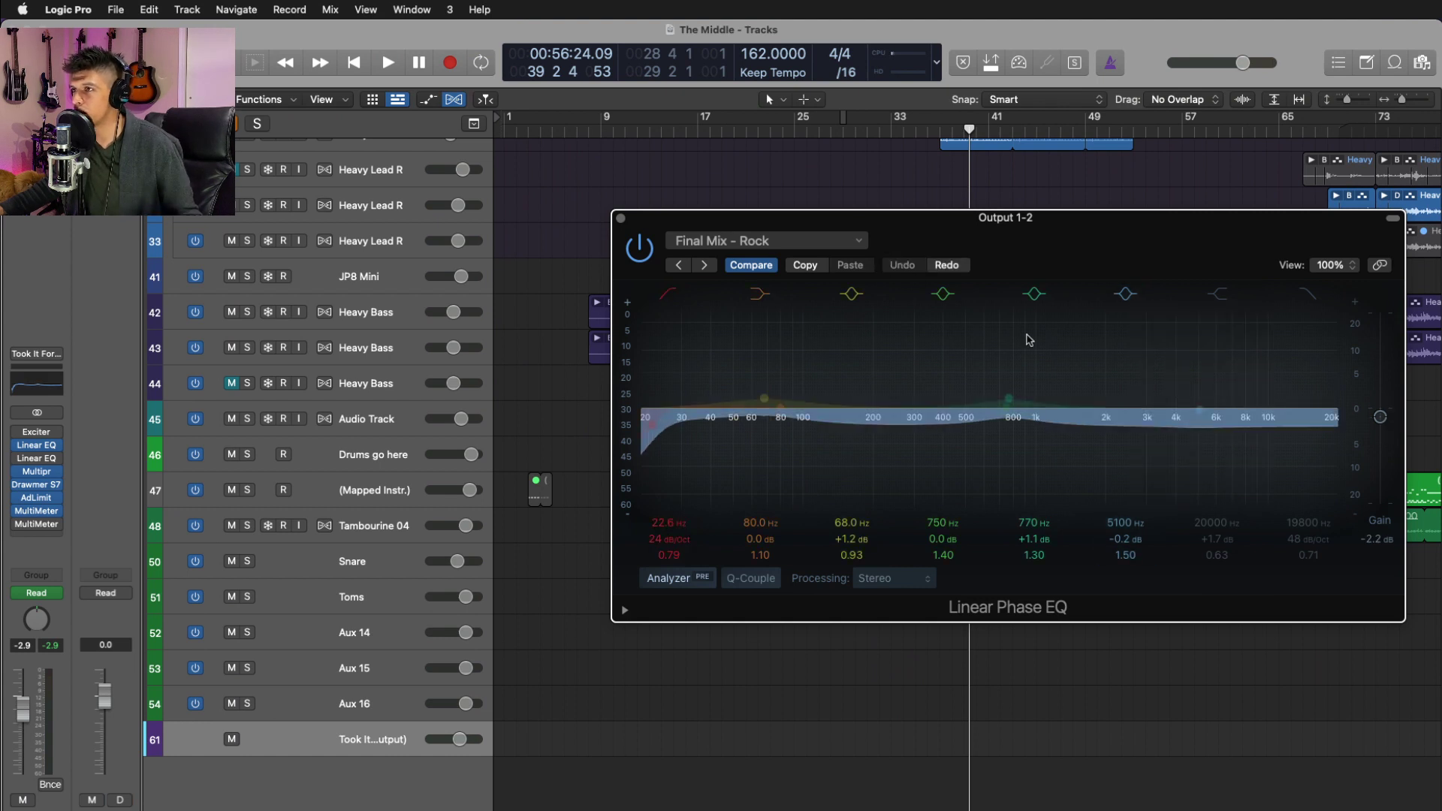
click(622, 219)
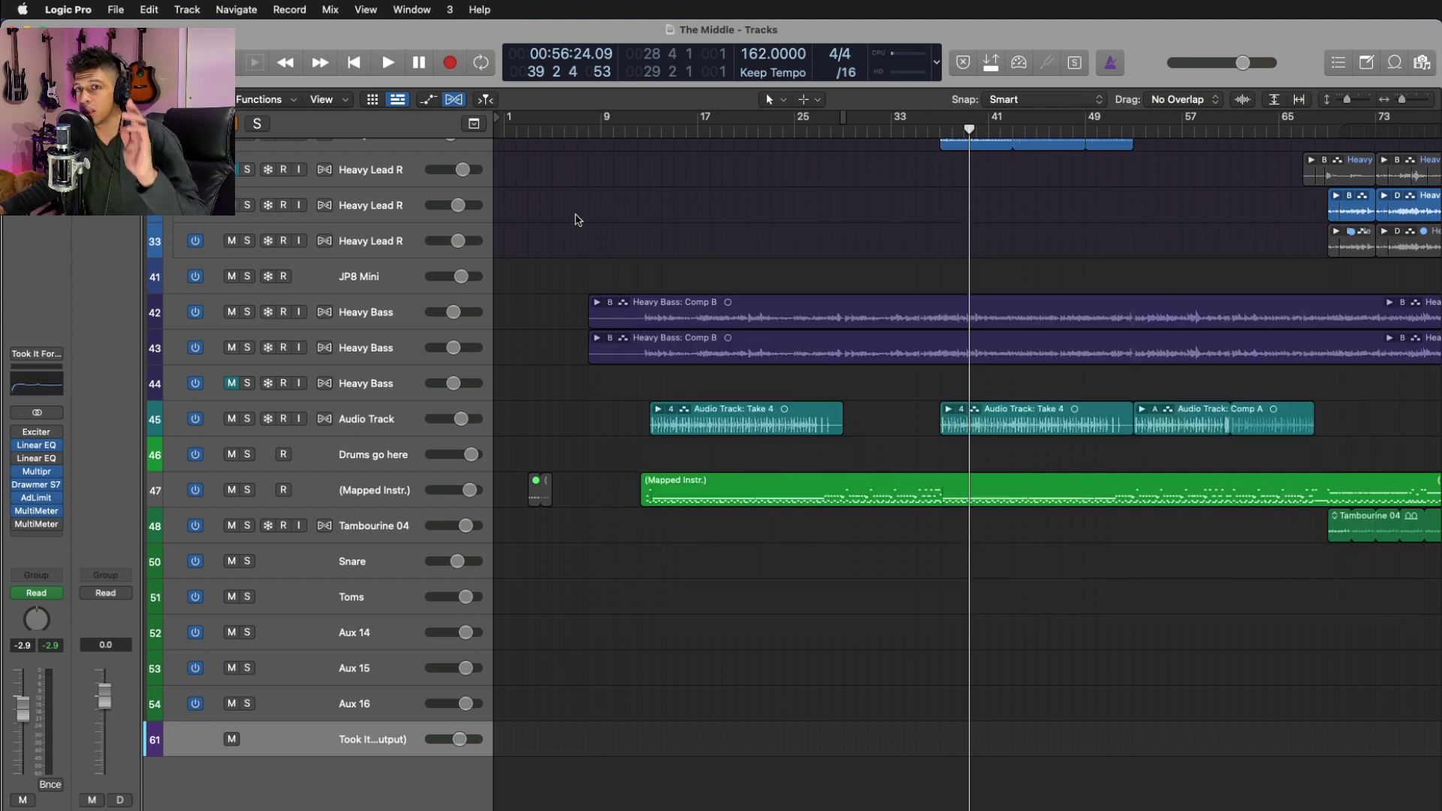
click(35, 473)
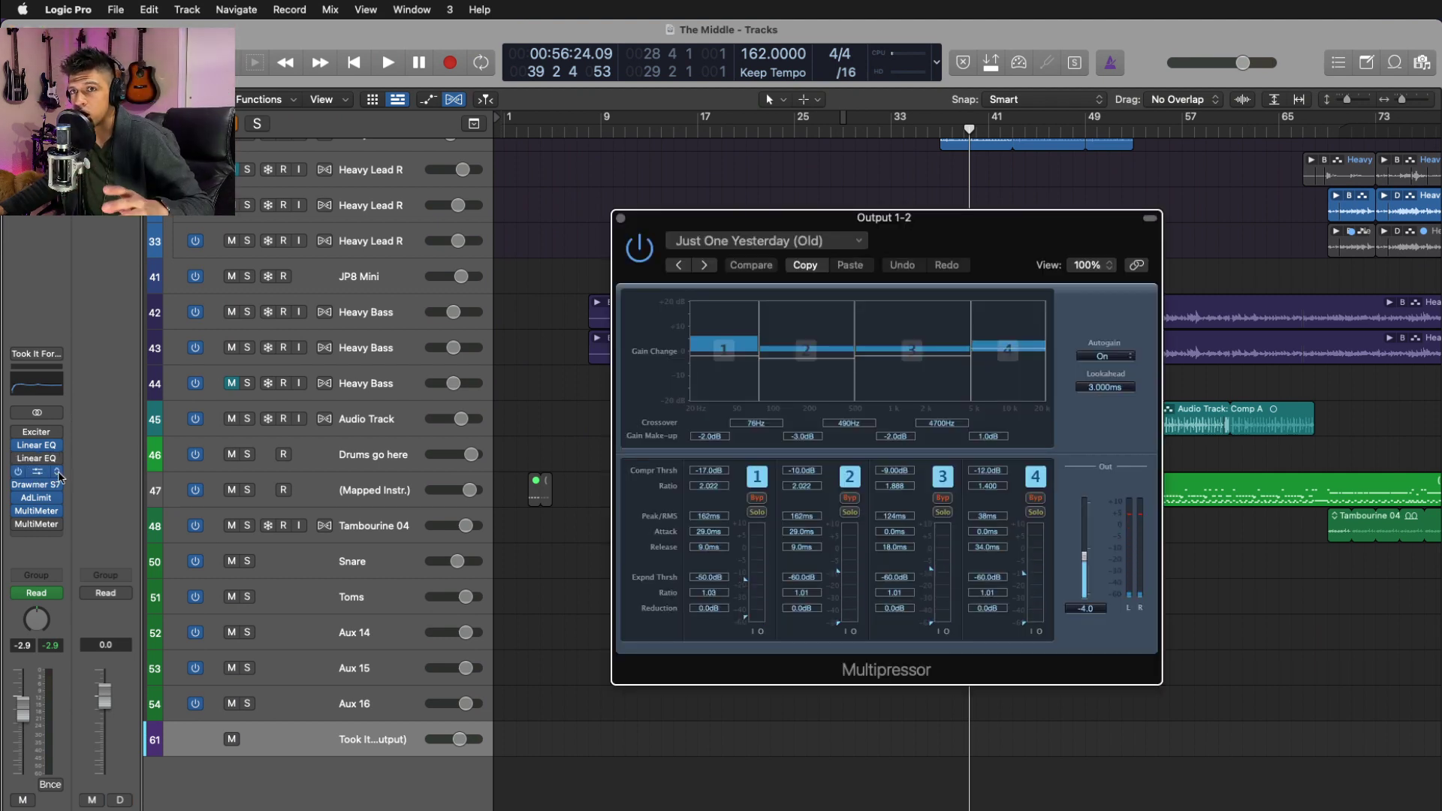
click(622, 219)
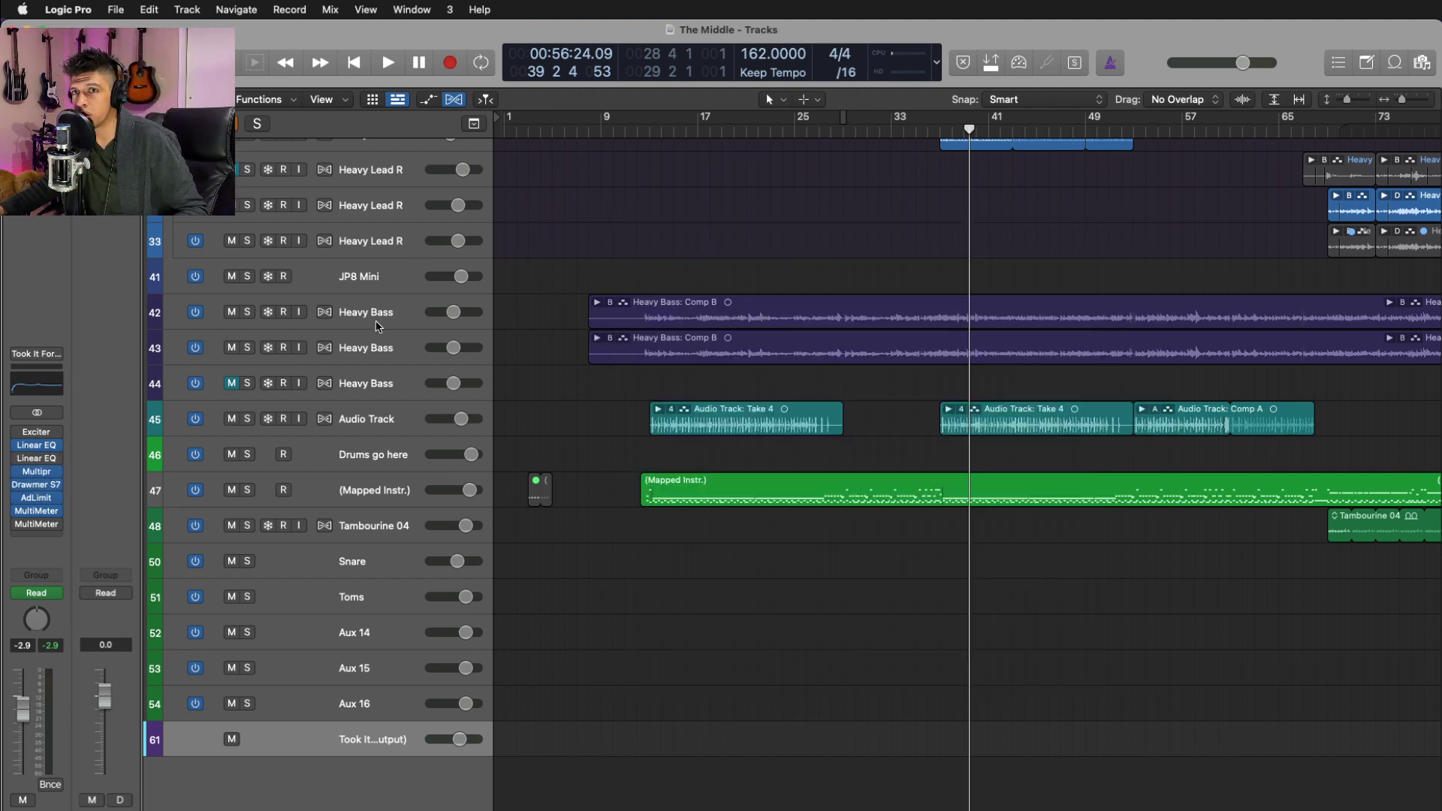
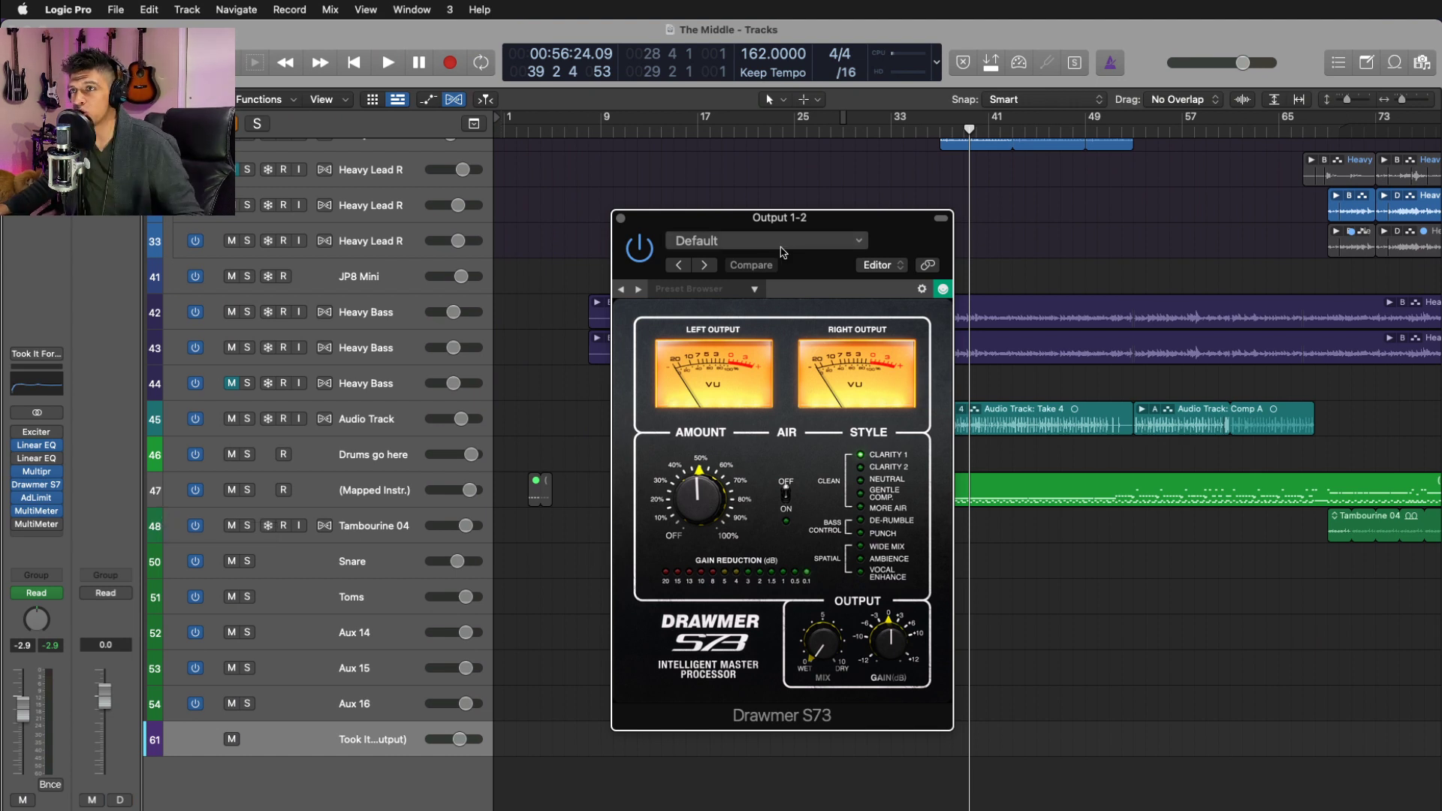
- Play the mix from bar 39 to compare the output with the Drawmer S73 bypassed and active, stop playback, and close the plug-in
key(super+Left)
key(space)
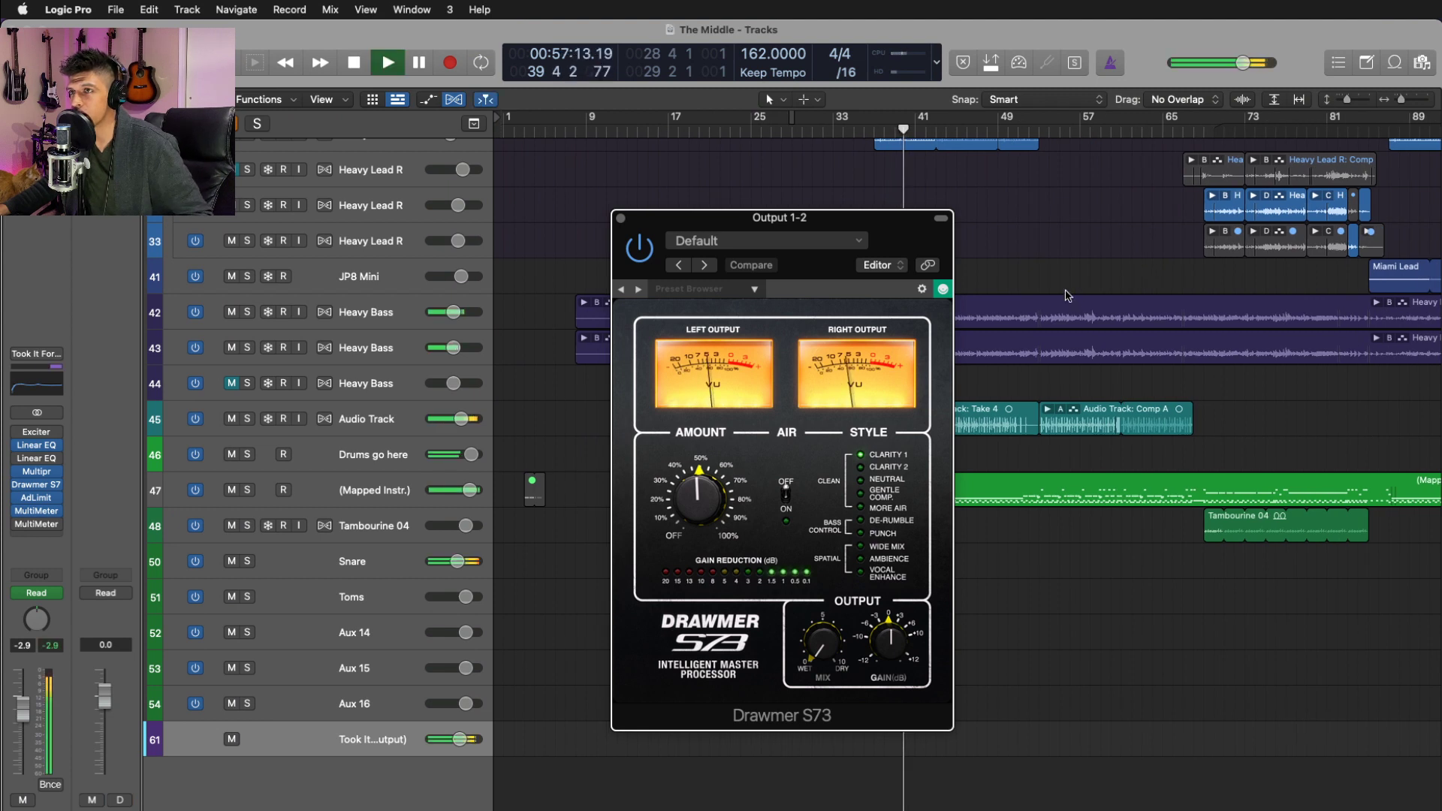
click(641, 249)
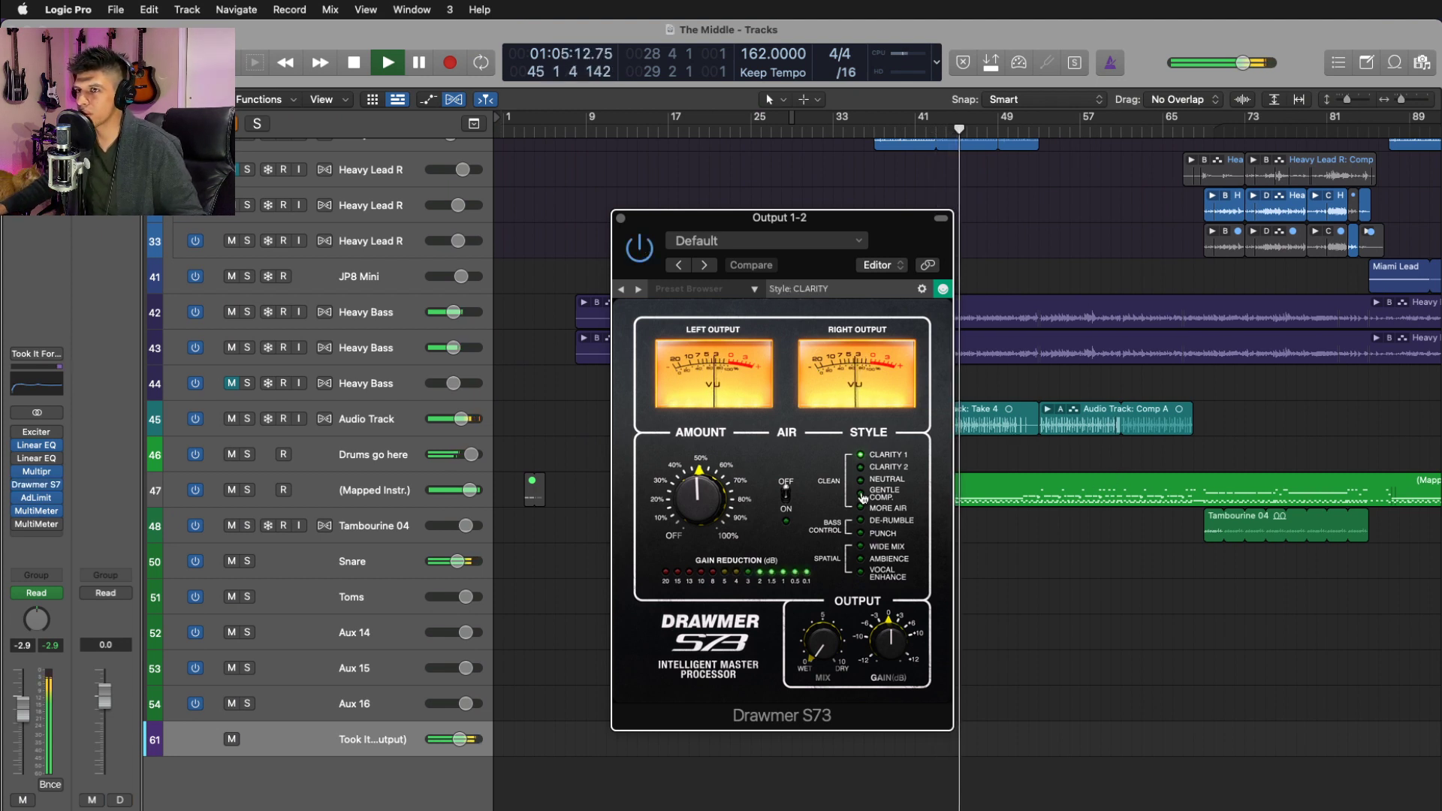
key(space)
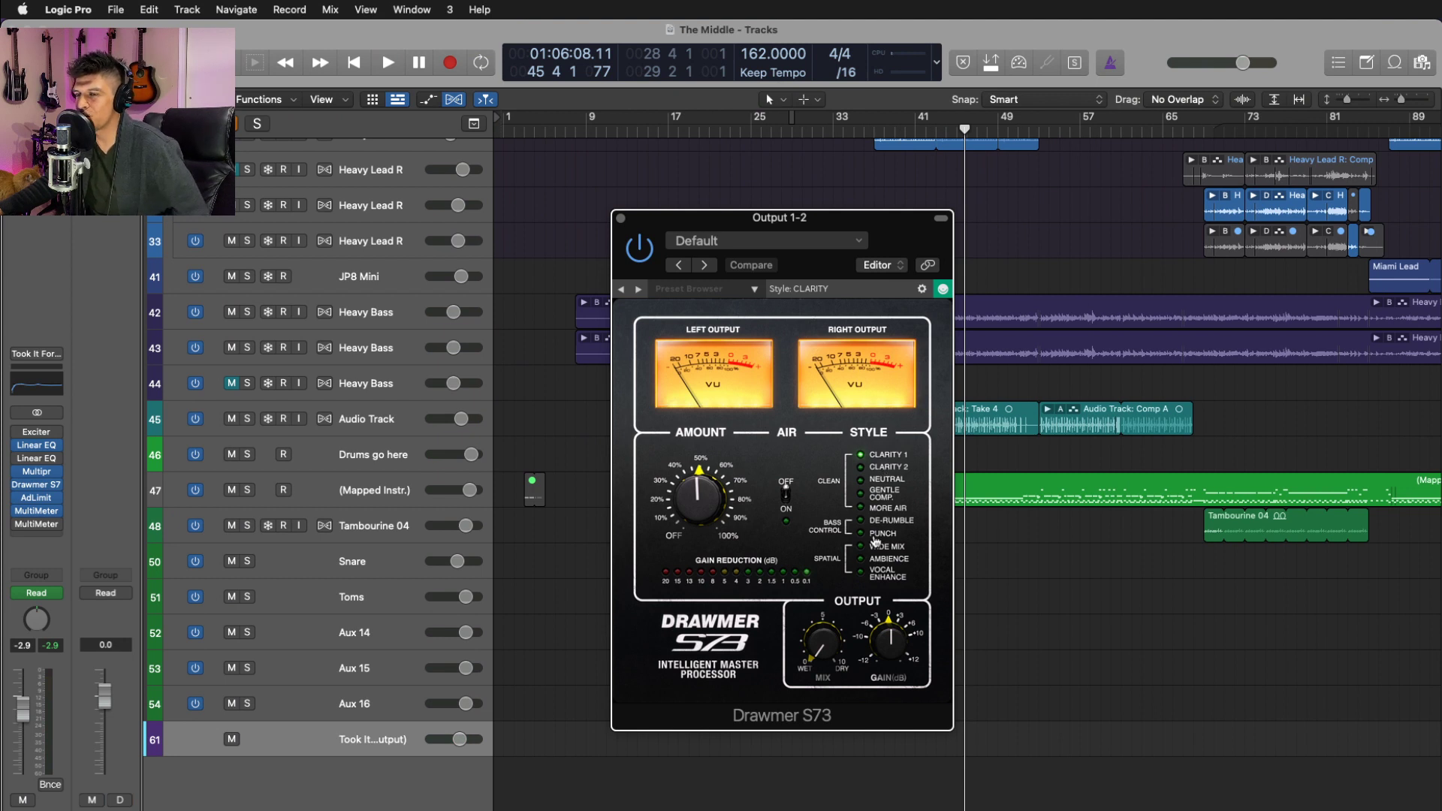
click(620, 219)
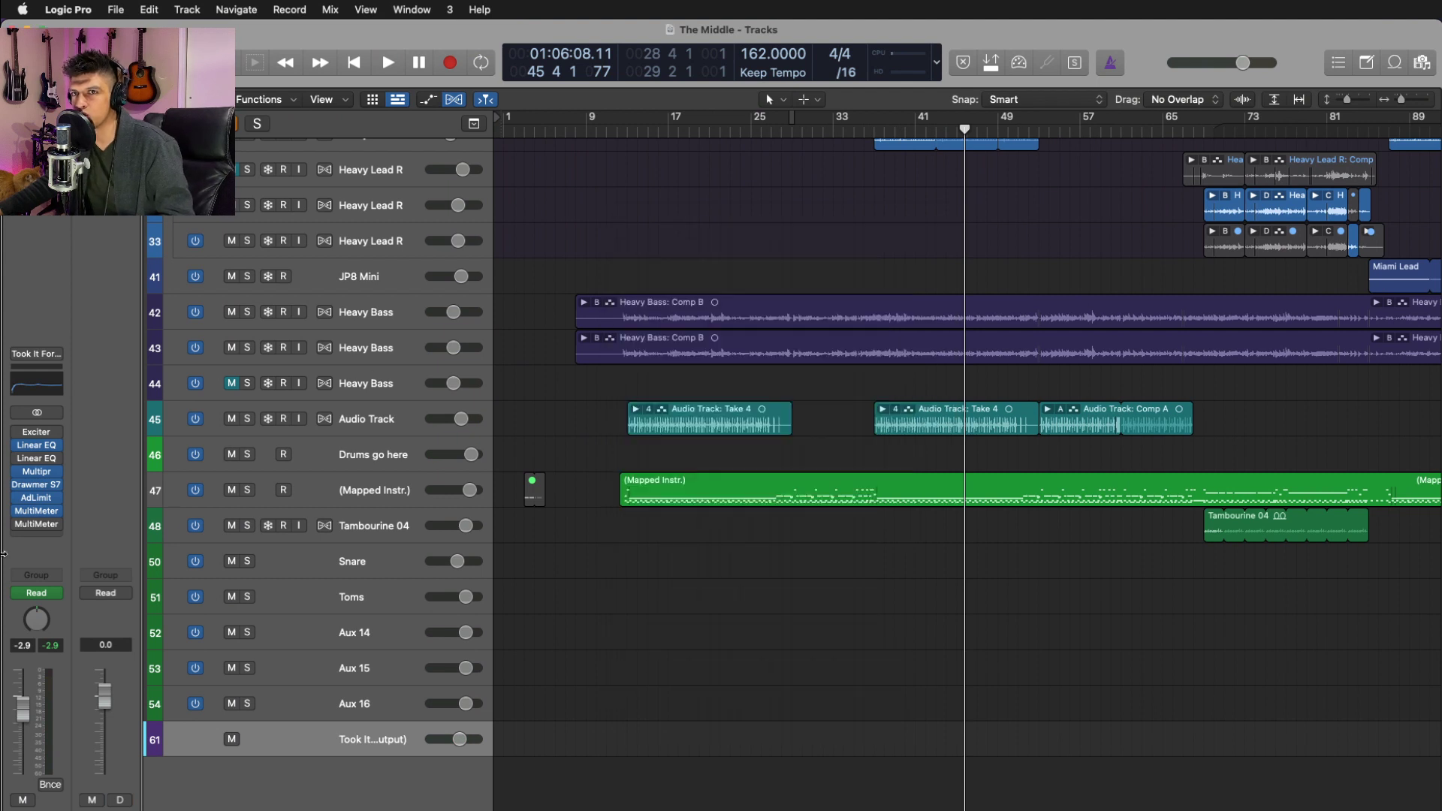
- Open the output channel's Adaptive Limiter and compare levels with it bypassed and active during playback, resetting the channel's peak level before stopping
click(34, 501)
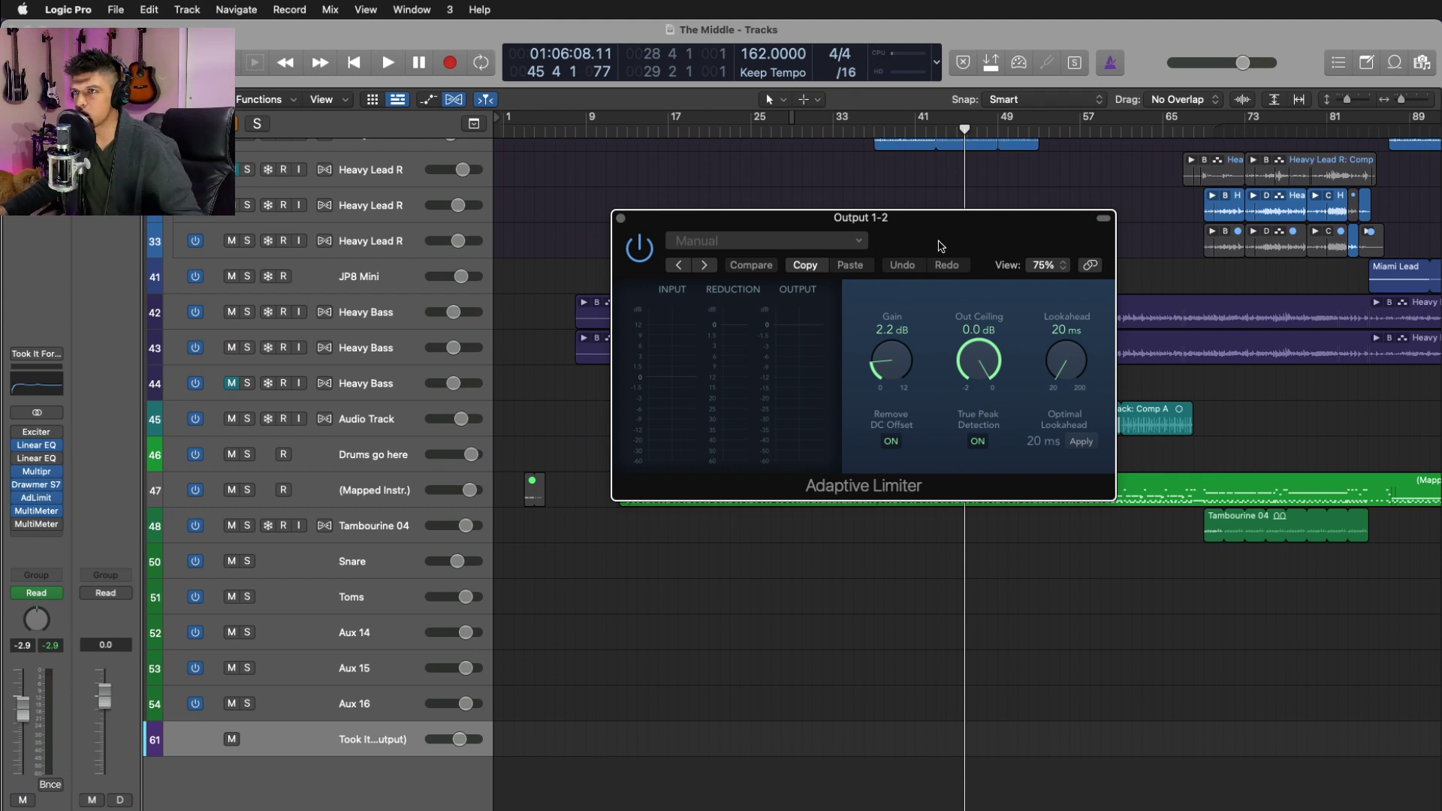
drag(941, 247, 1089, 339)
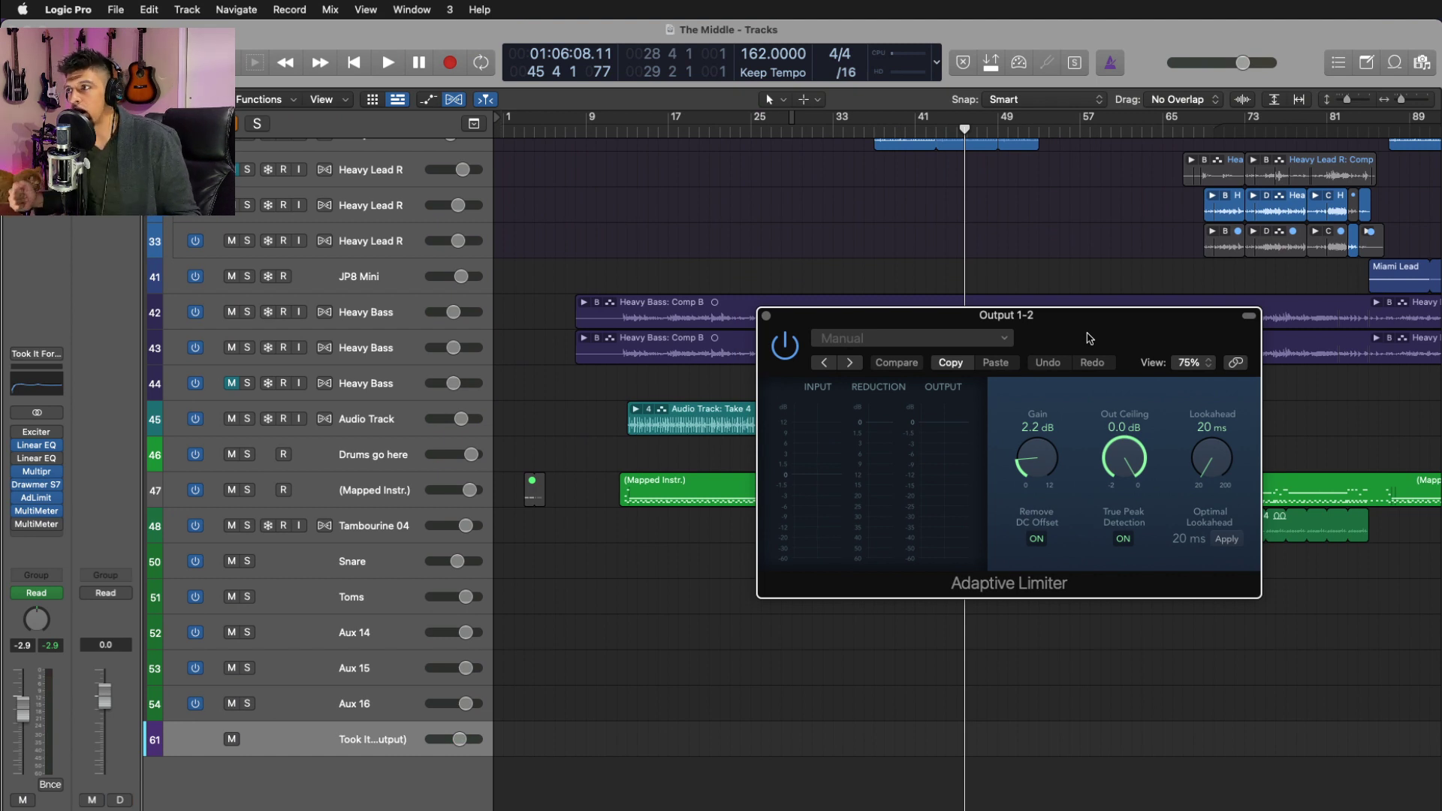
key(space)
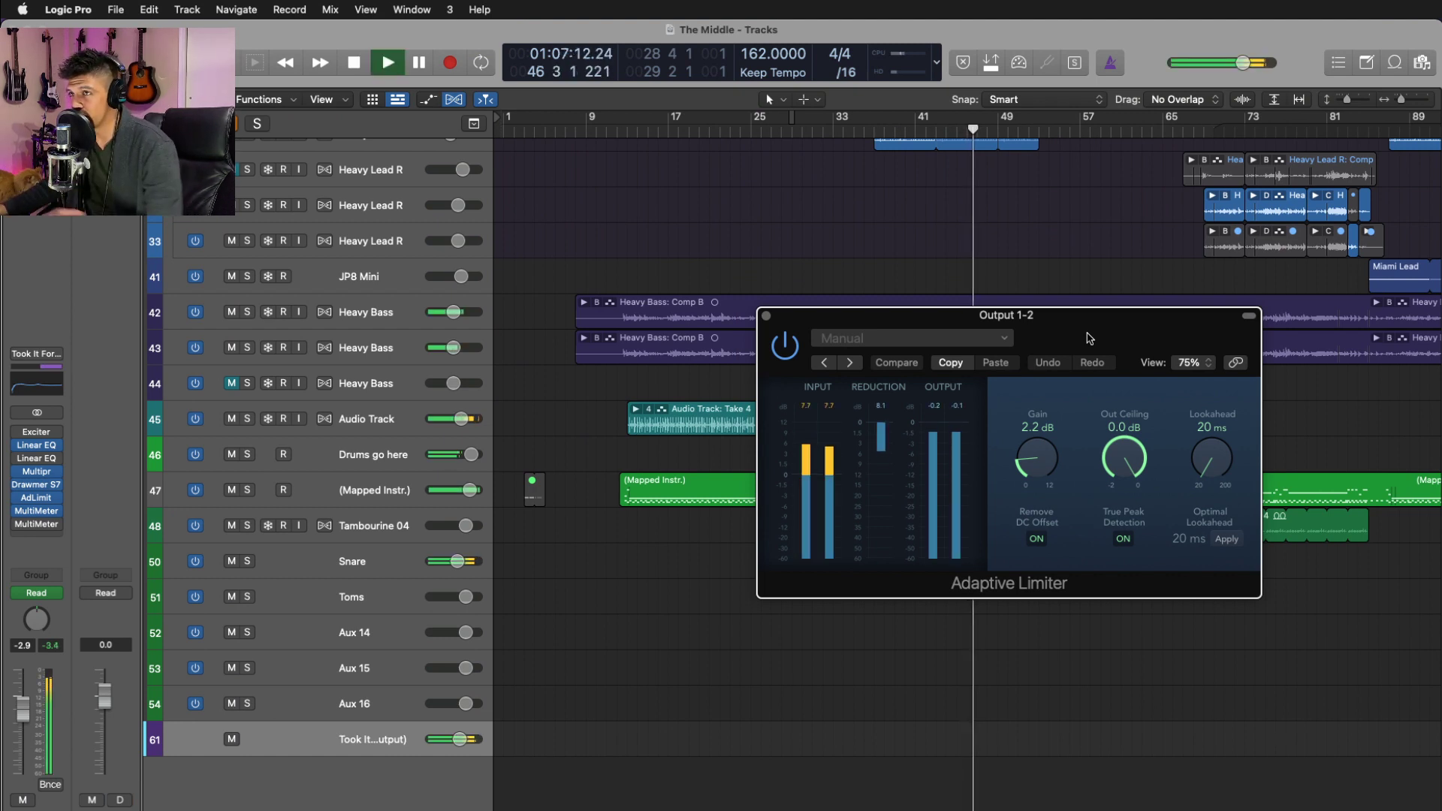
click(785, 346)
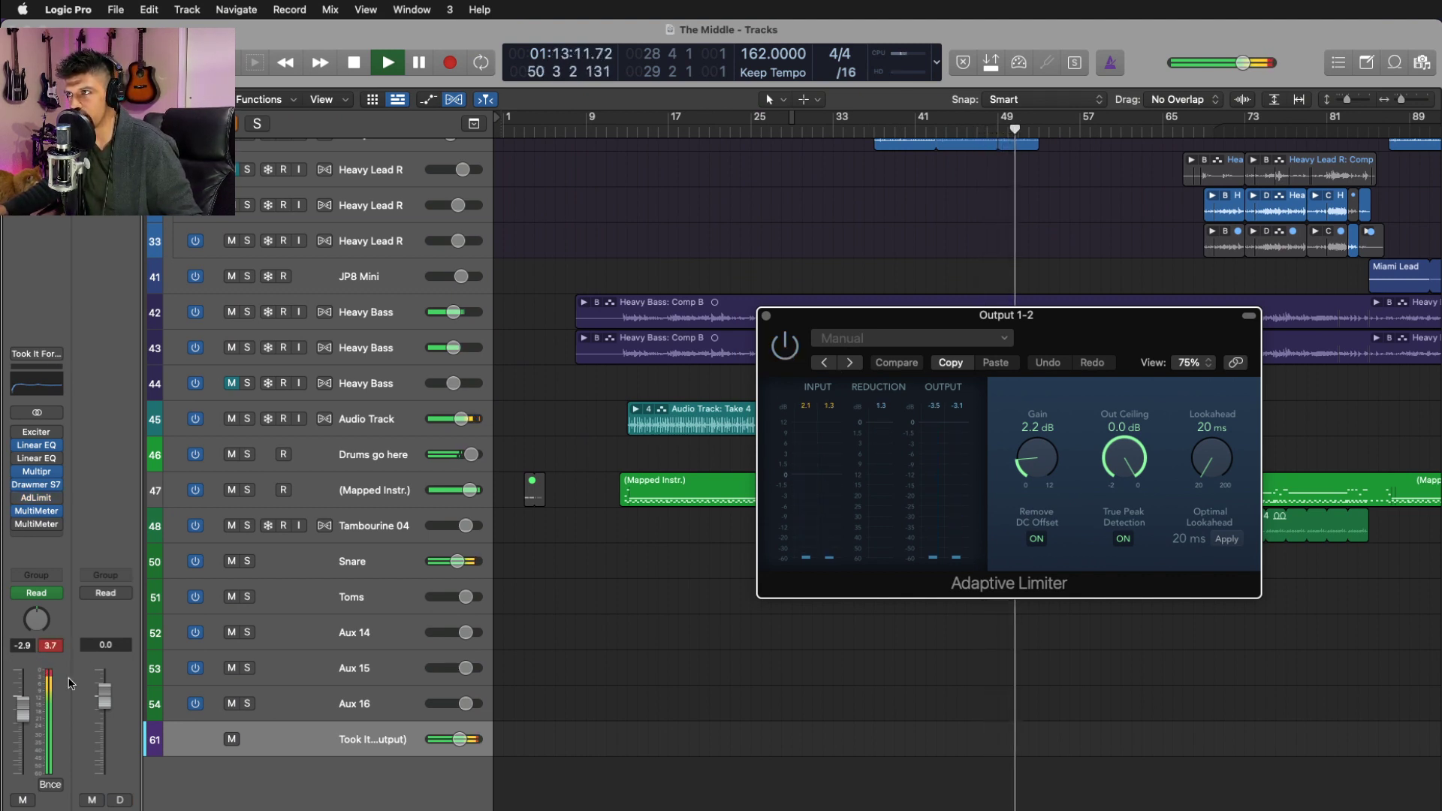
click(789, 348)
click(51, 645)
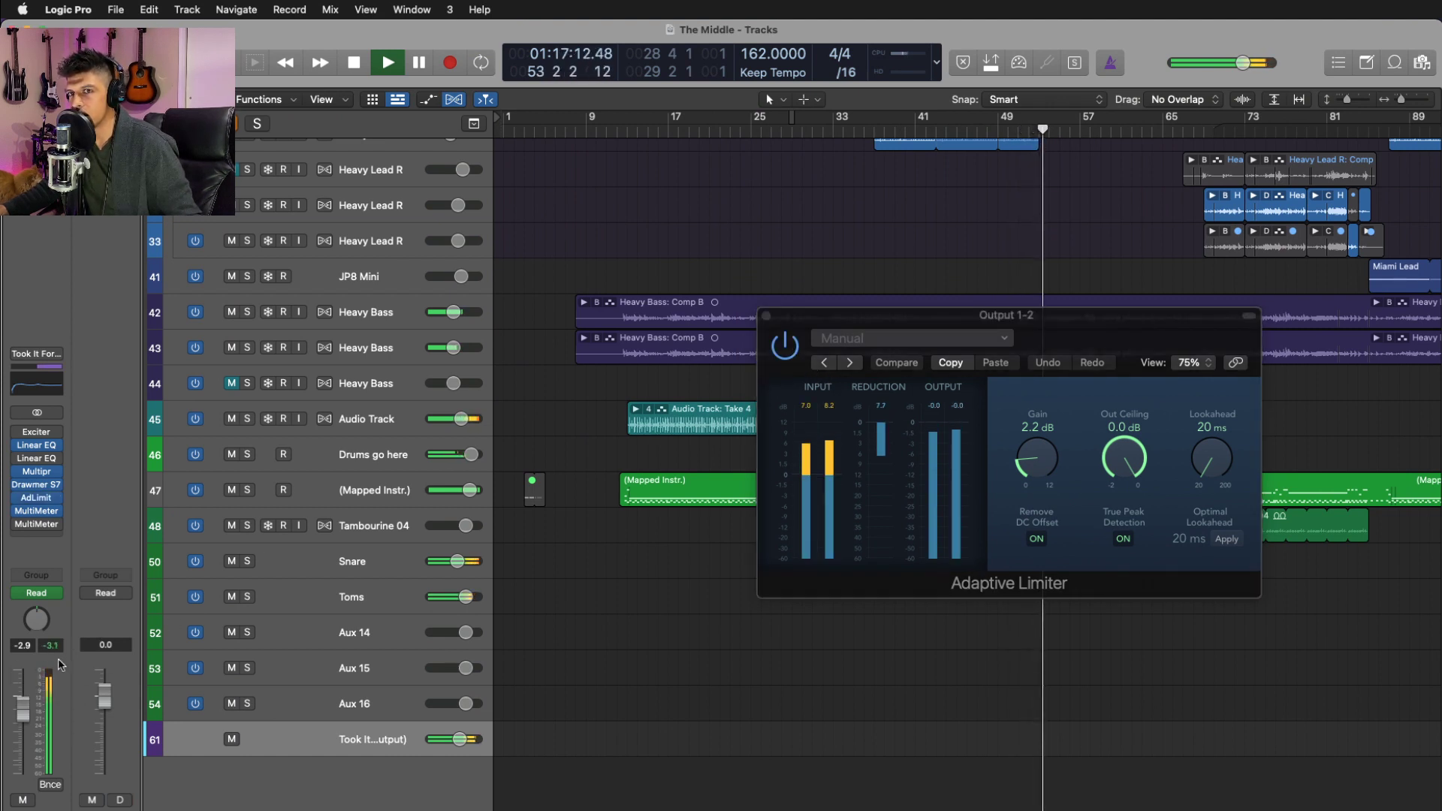
key(space)
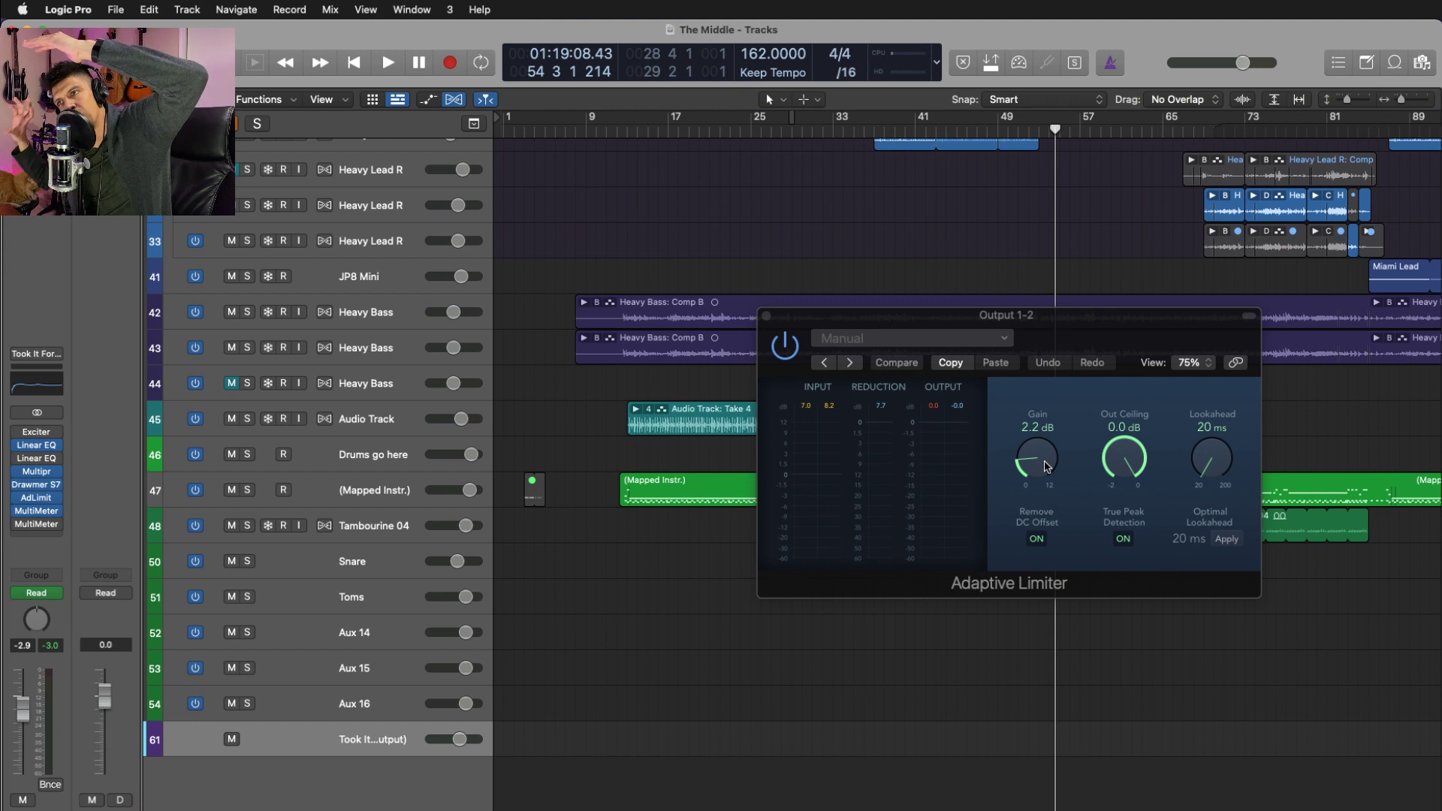
- Try the Adaptive Limiter's gain at 4.8 dB, undo the change, and close the limiter
click(1034, 467)
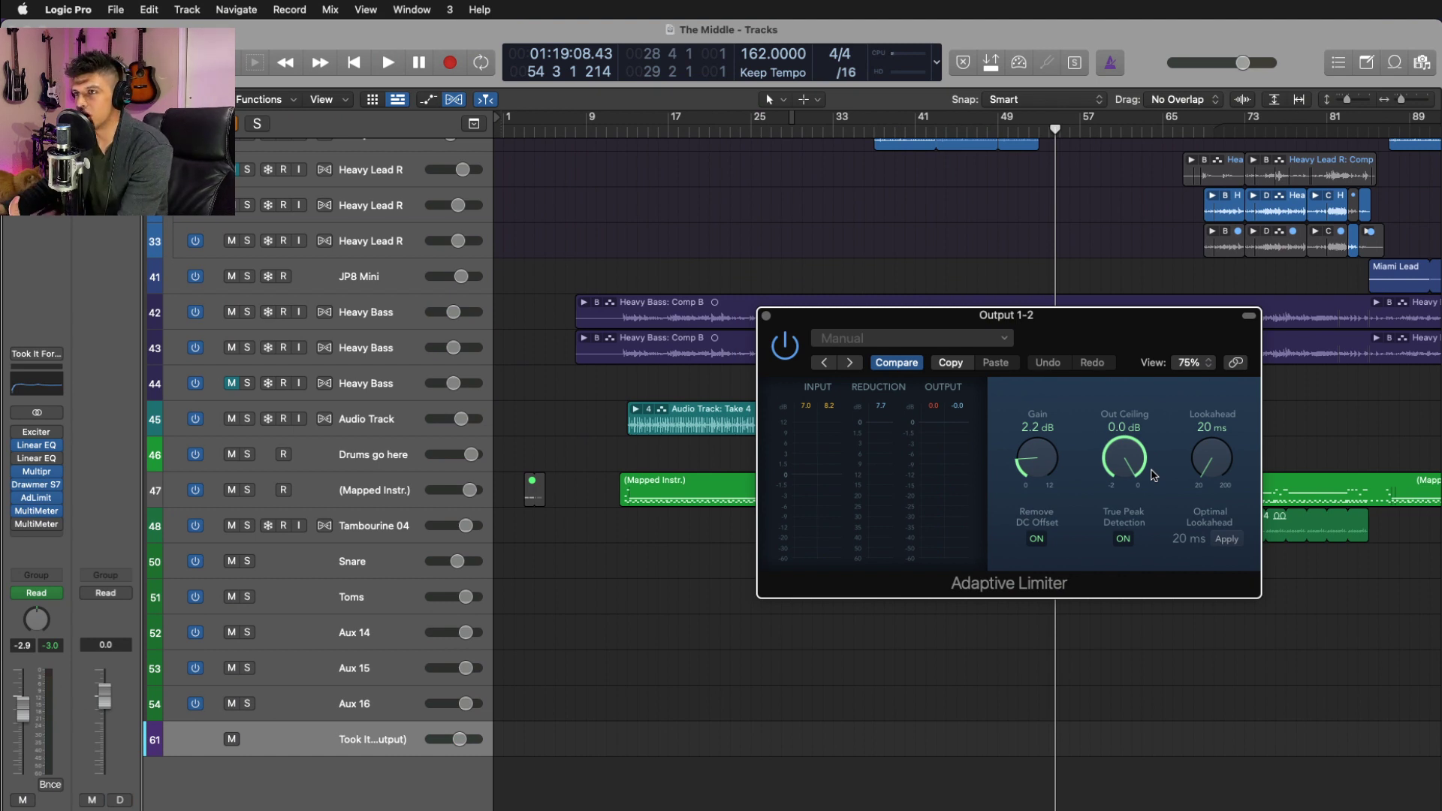
drag(1029, 479, 1030, 436)
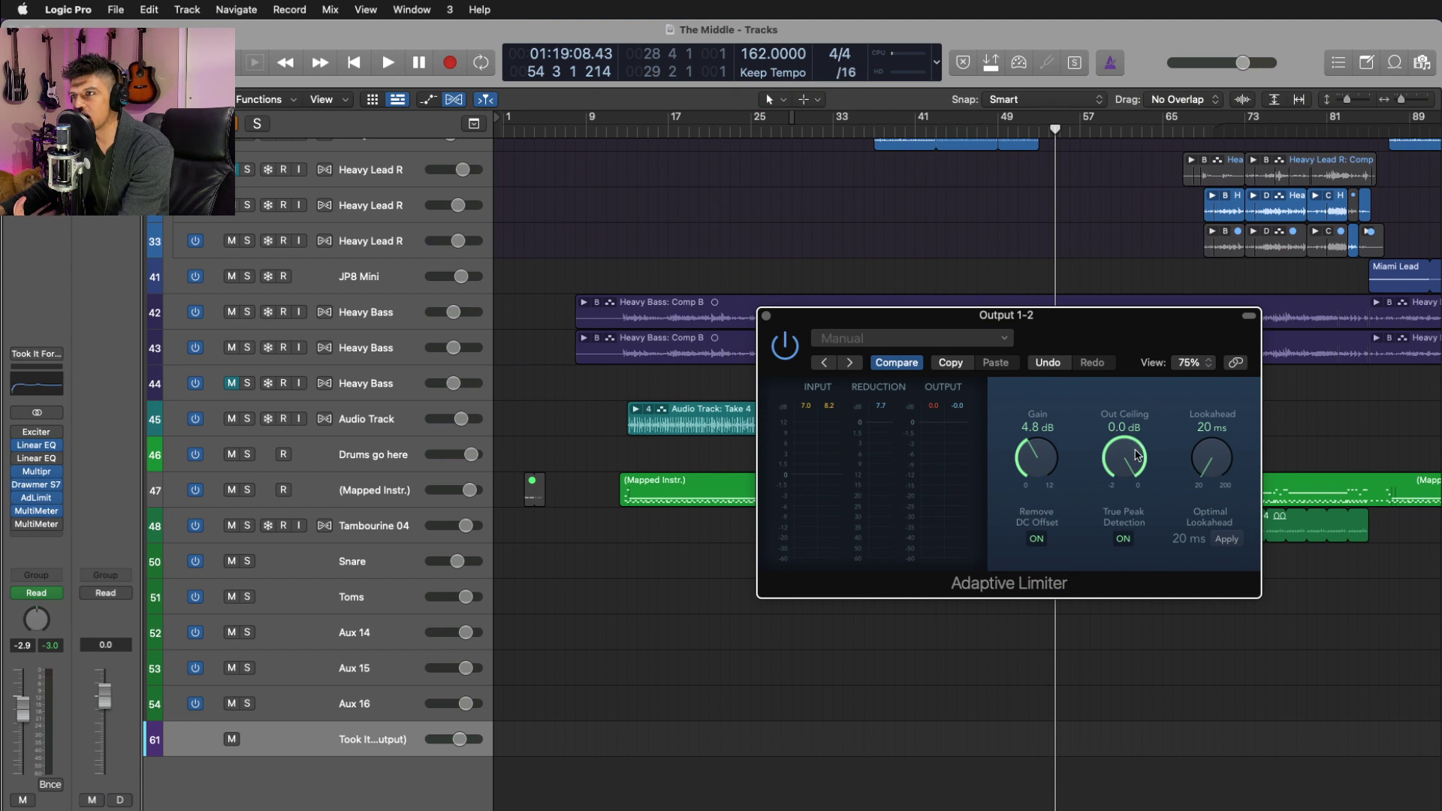
click(1049, 364)
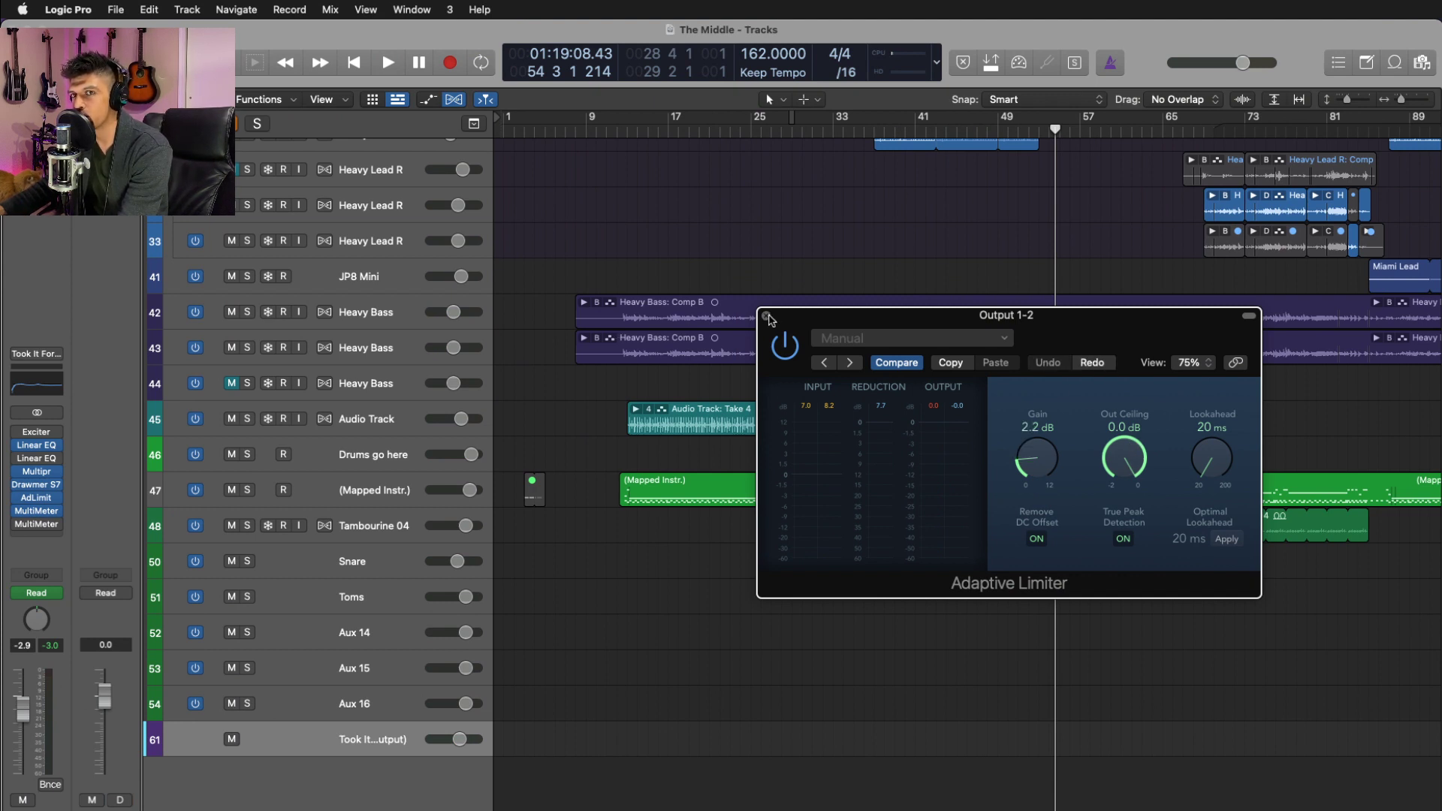
click(767, 316)
- Open the active MultiMeter on the output channel and play the mix from bar 40 to examine its frequency analyzer
click(37, 510)
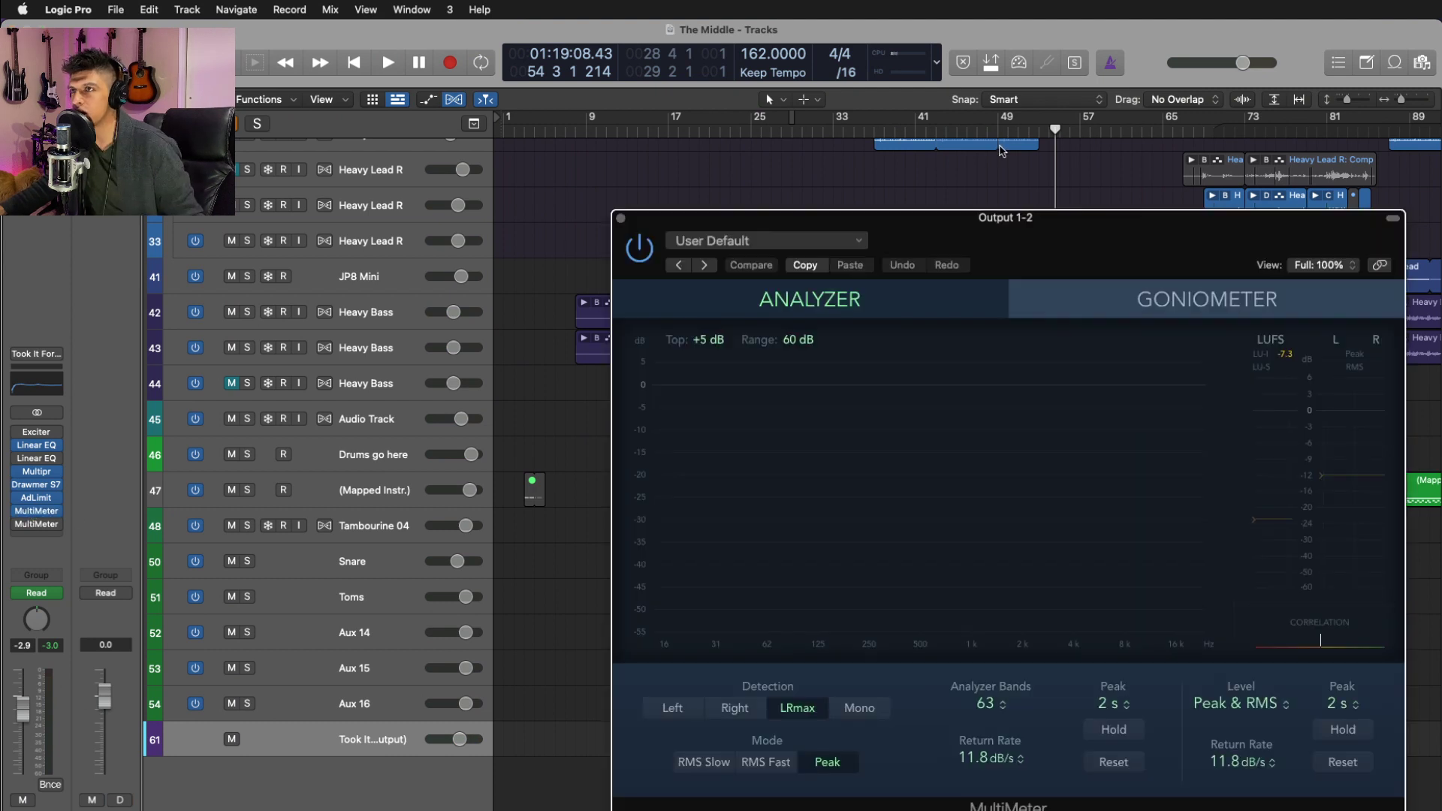
click(904, 131)
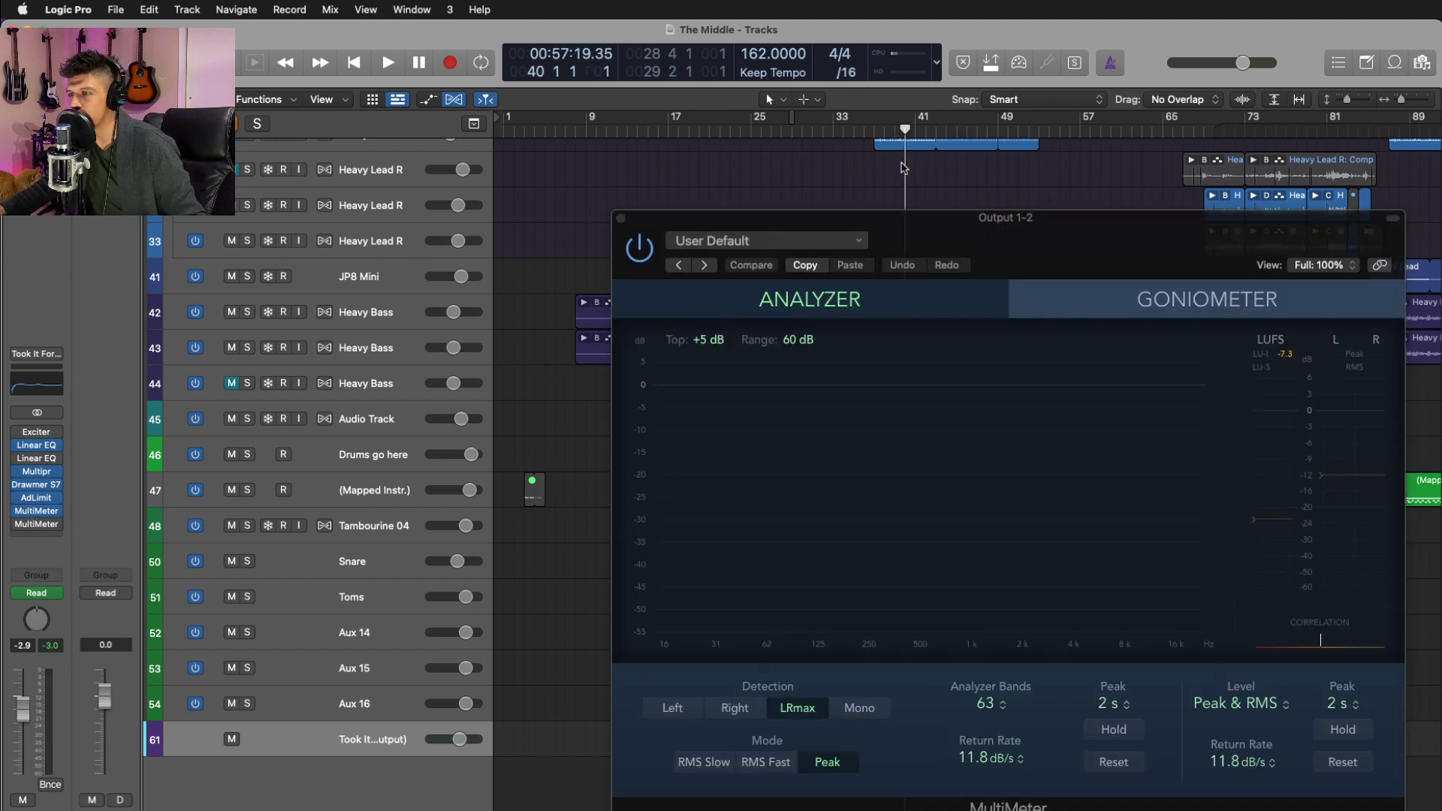
key(space)
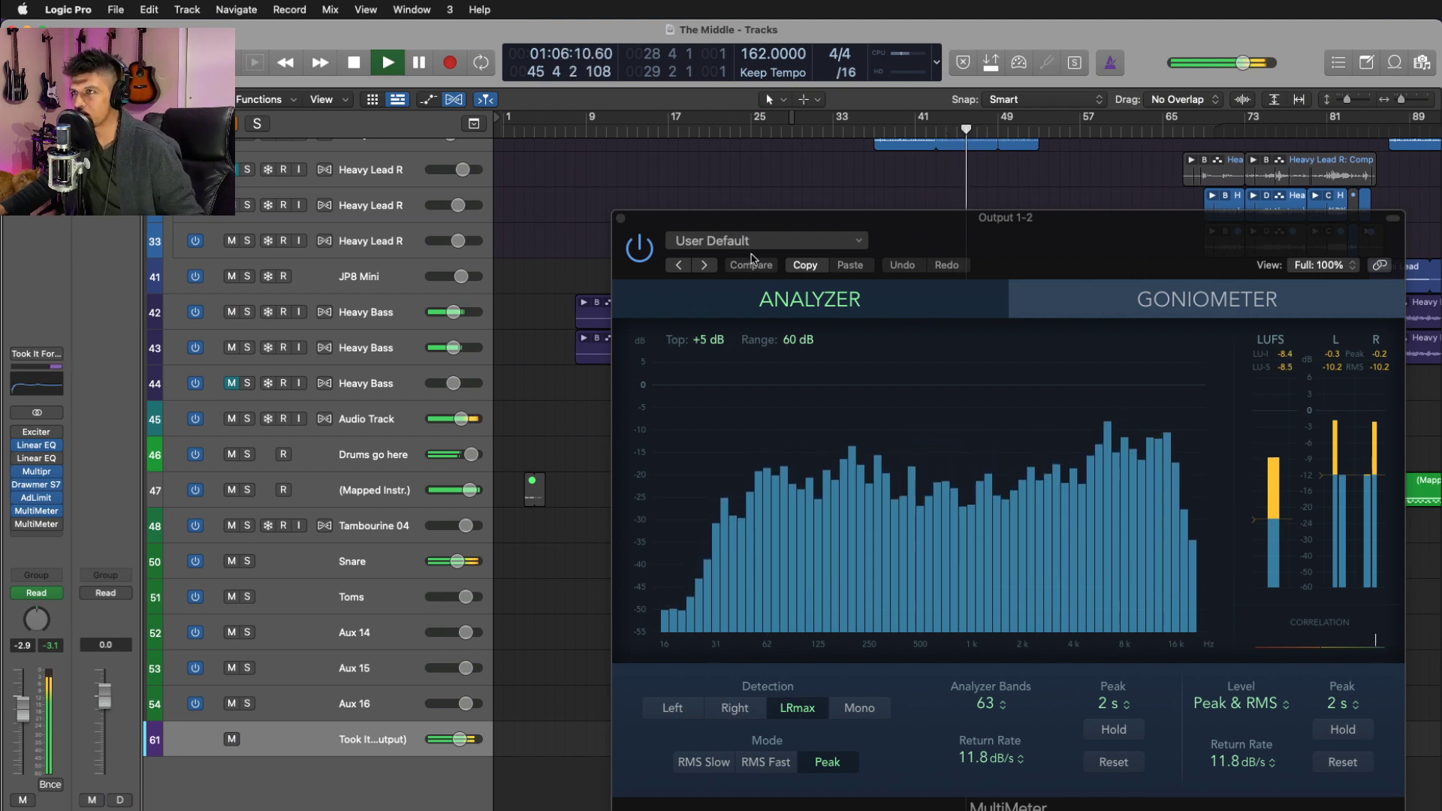
- Show the MultiMeter's goniometer, set its decay to 130 ms, stop playback, and close the meter
click(1168, 309)
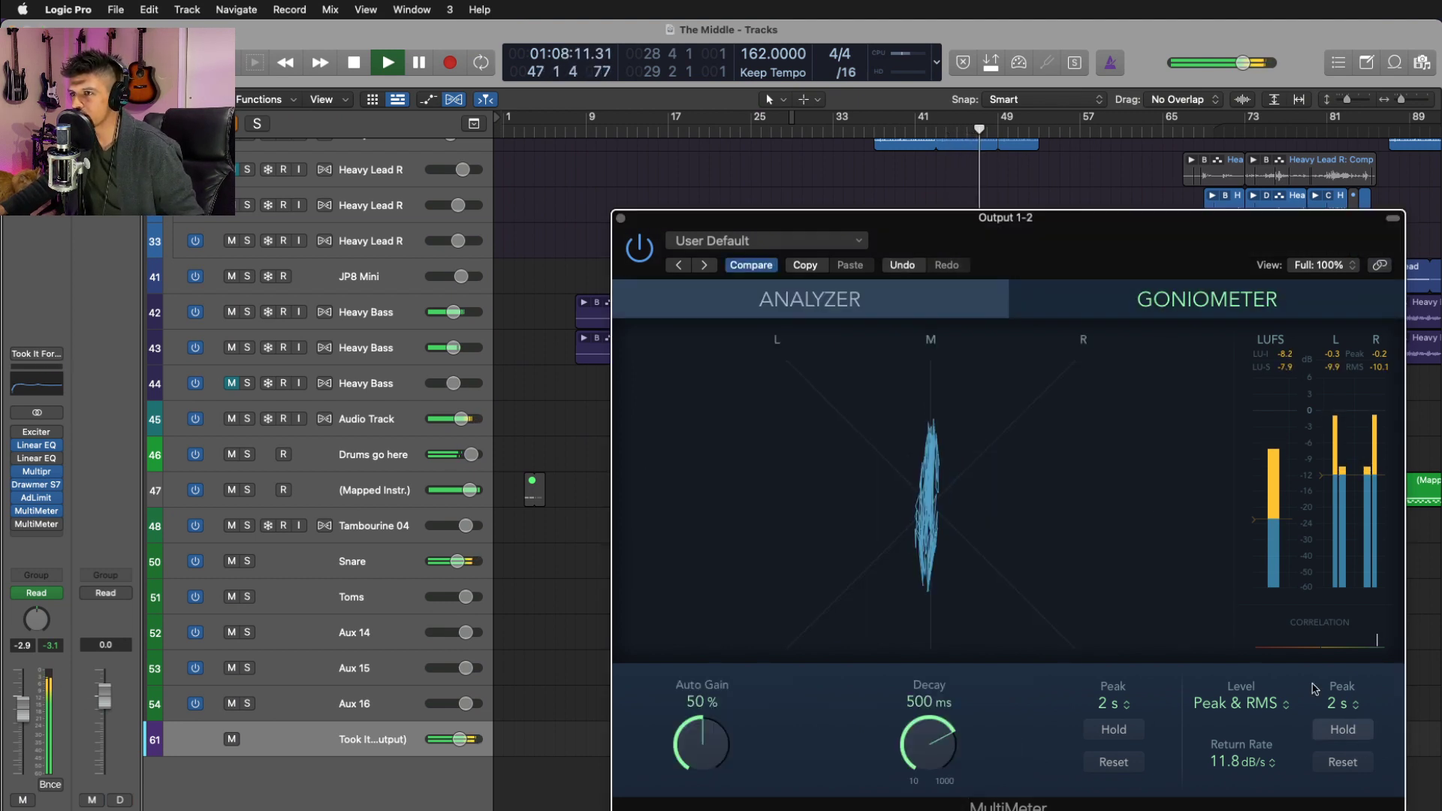
mouse_move(931, 747)
mouse_down()
mouse_move(952, 775)
mouse_move(932, 740)
mouse_up()
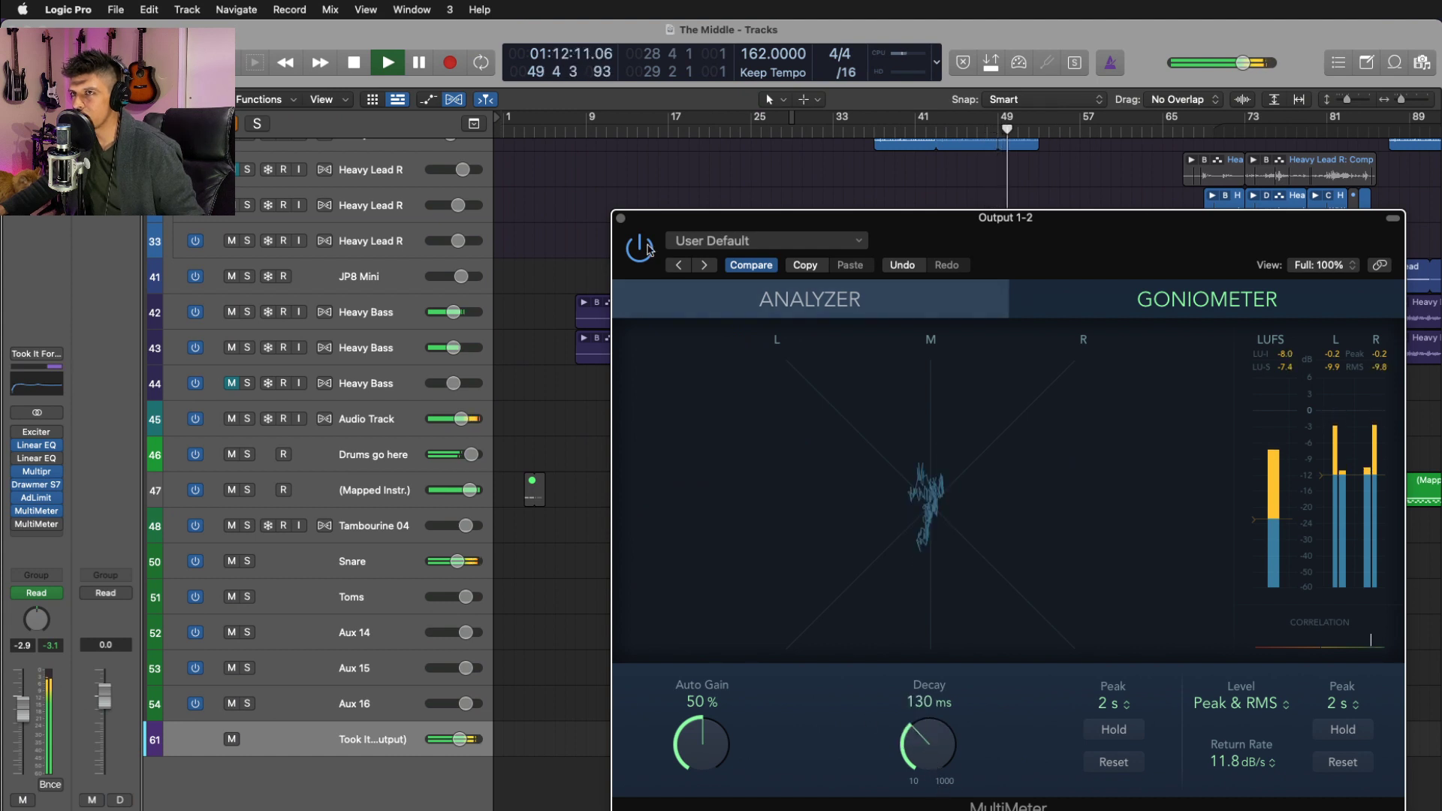
key(space)
click(620, 217)
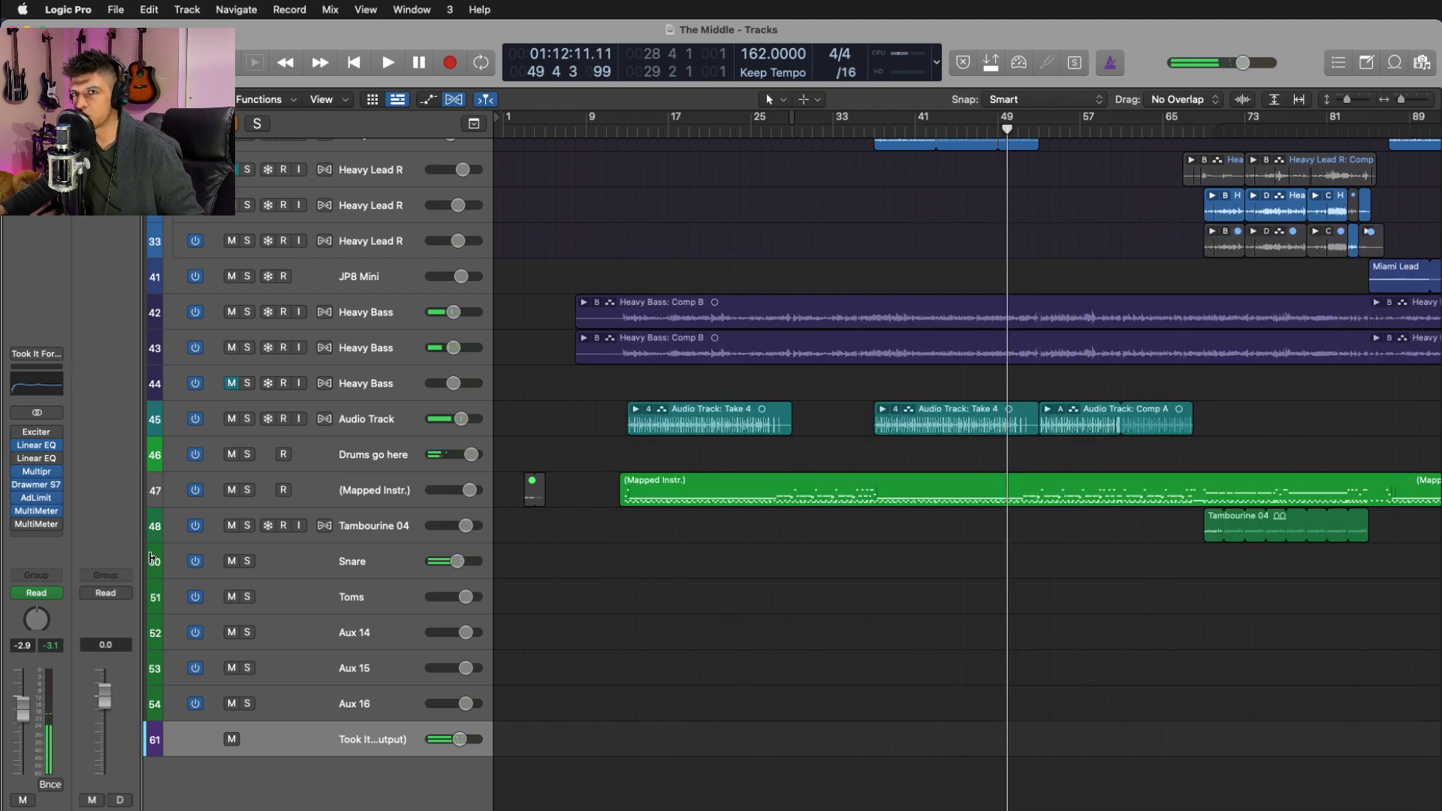
- Examine the automation curves across the vocal and guitar tracks with the whole arrangement in view, and return to the Flex view
ctrl+alt+click(859, 627)
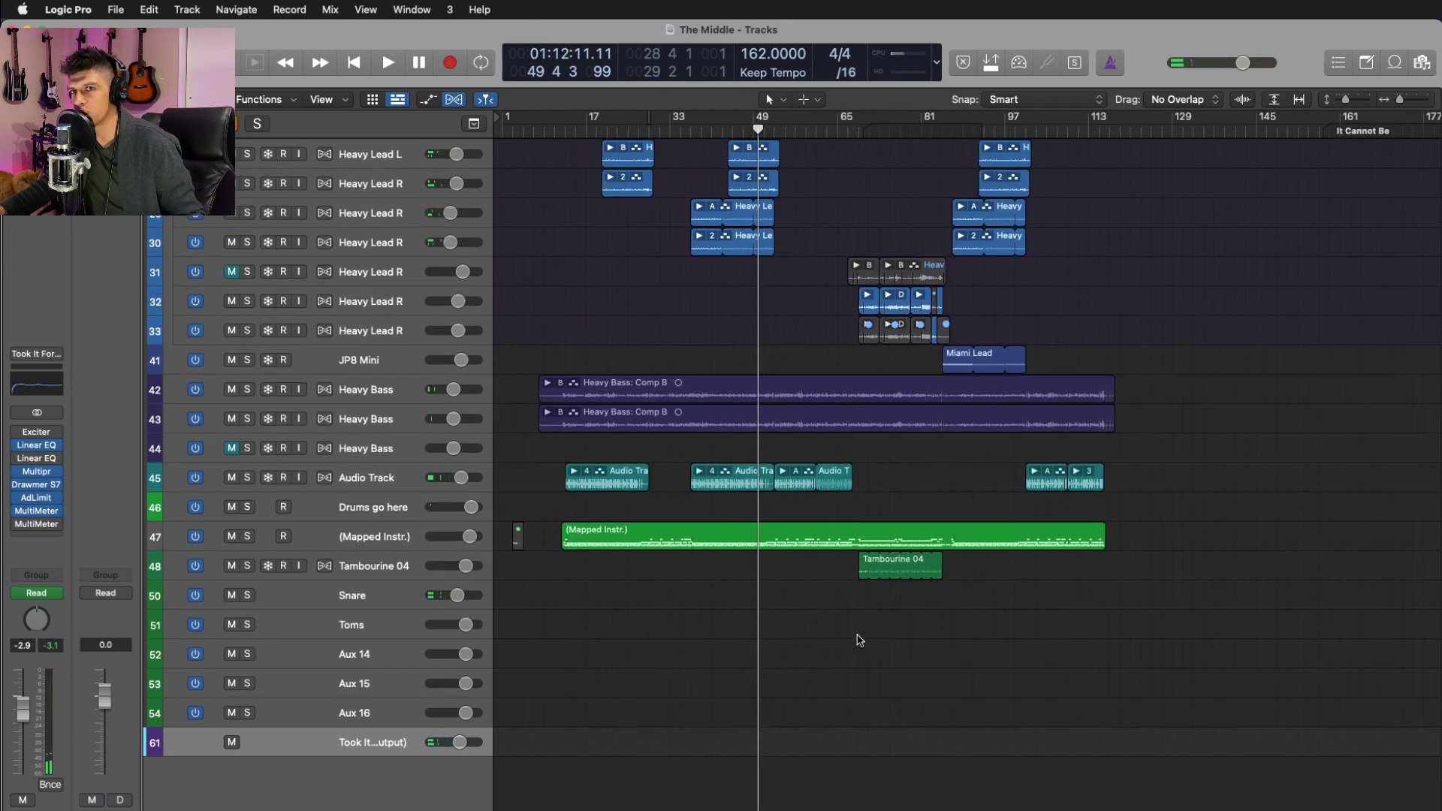
ctrl+alt+click(858, 631)
ctrl+alt+click(859, 639)
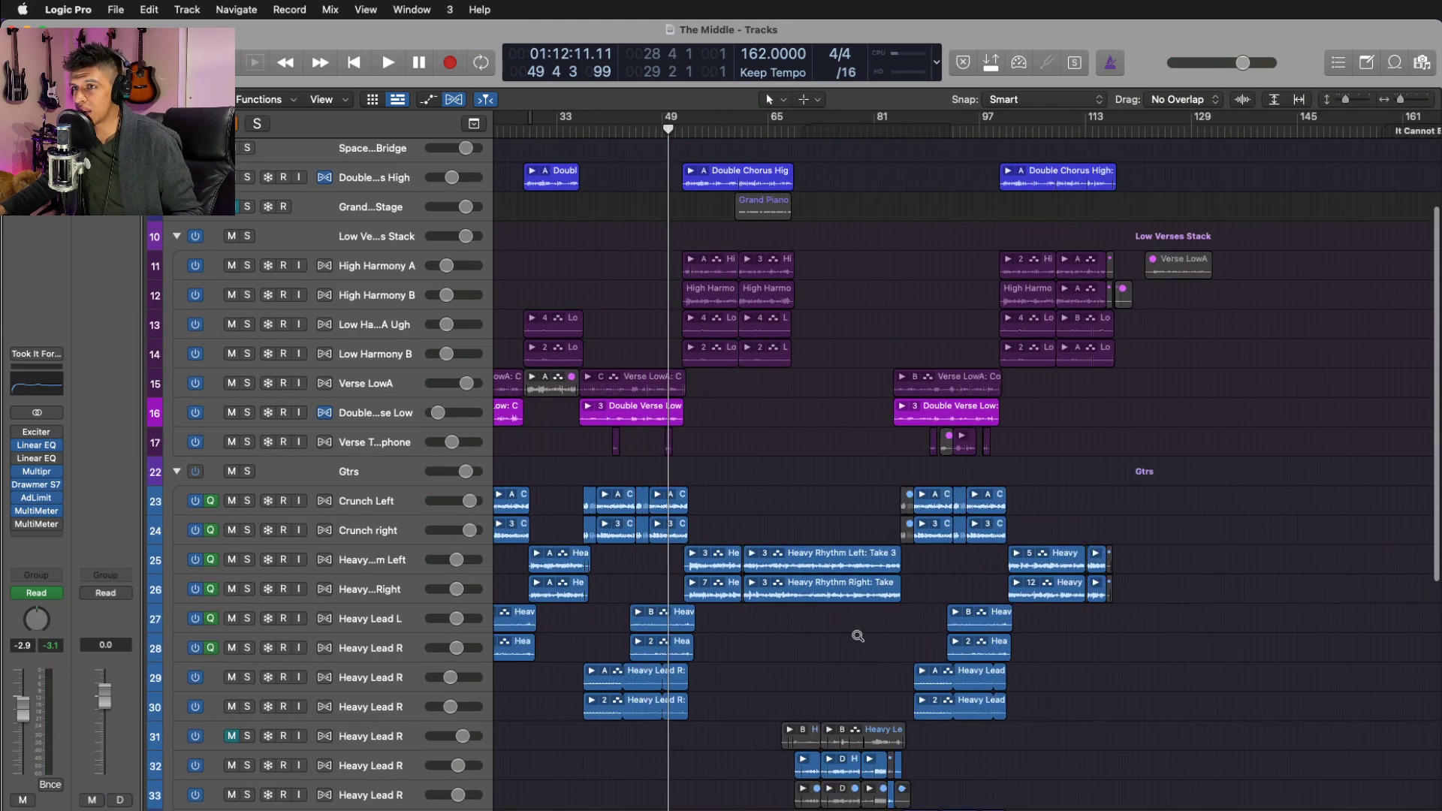
ctrl+alt+click(858, 640)
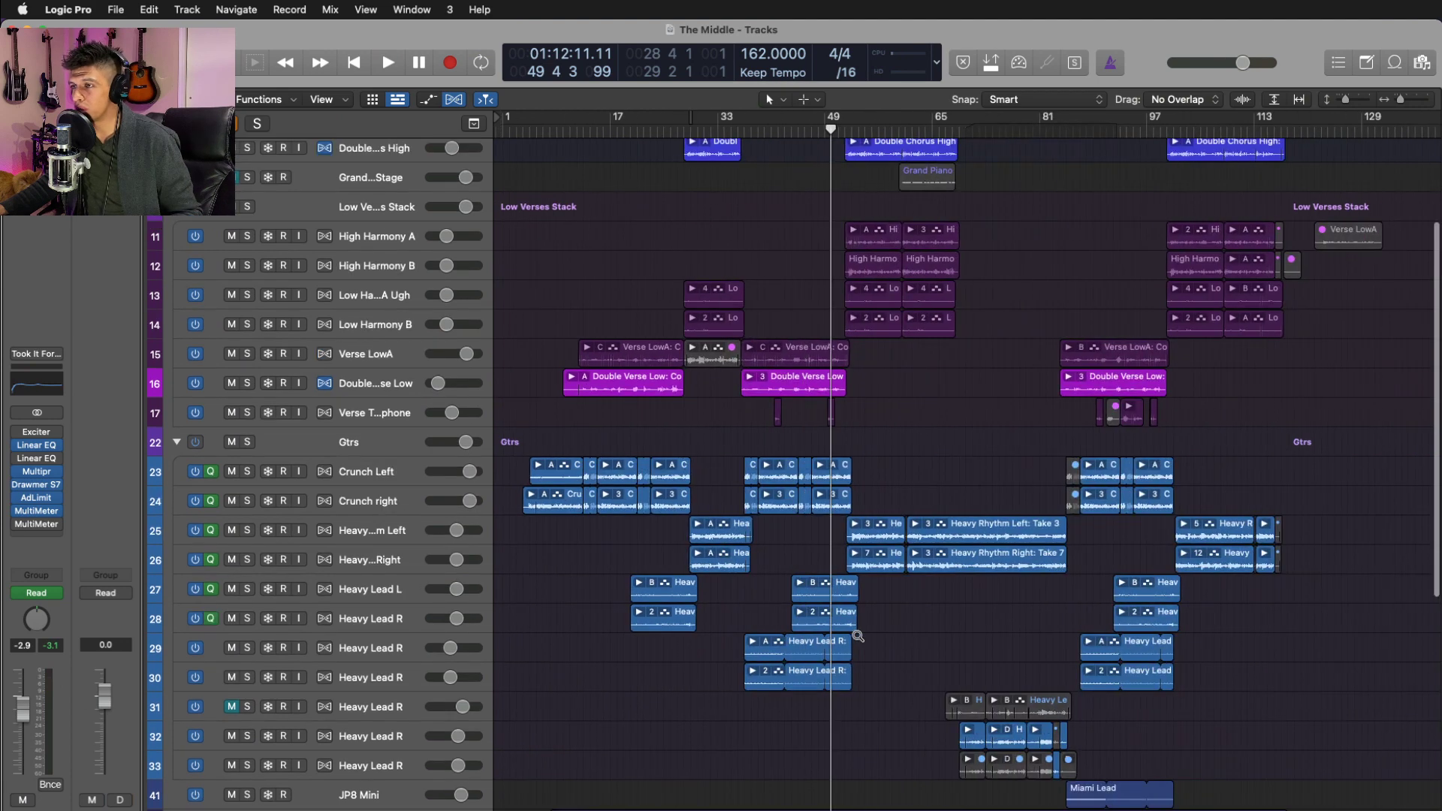
scroll(859, 635, up, 5)
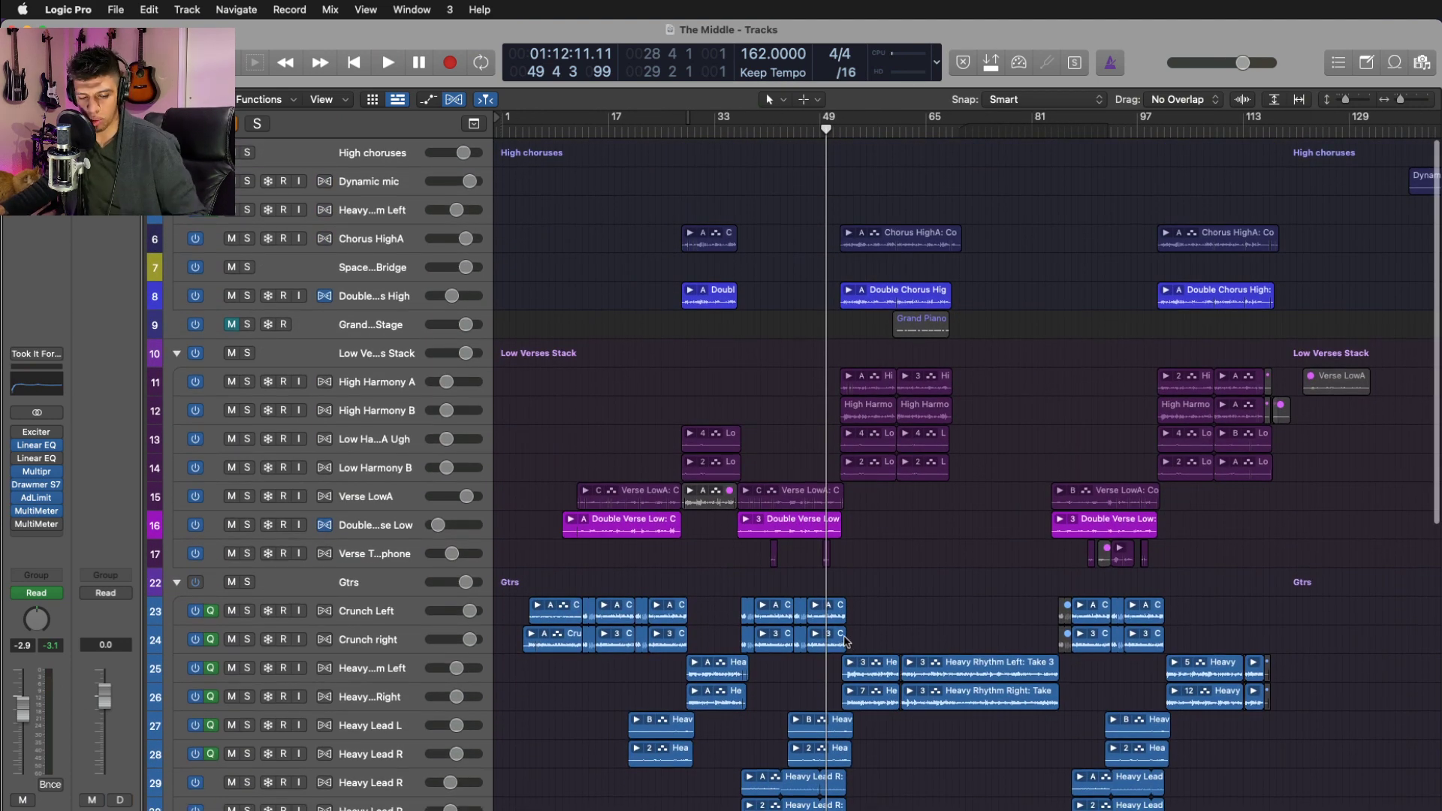
key(a)
scroll(648, 619, down, 10)
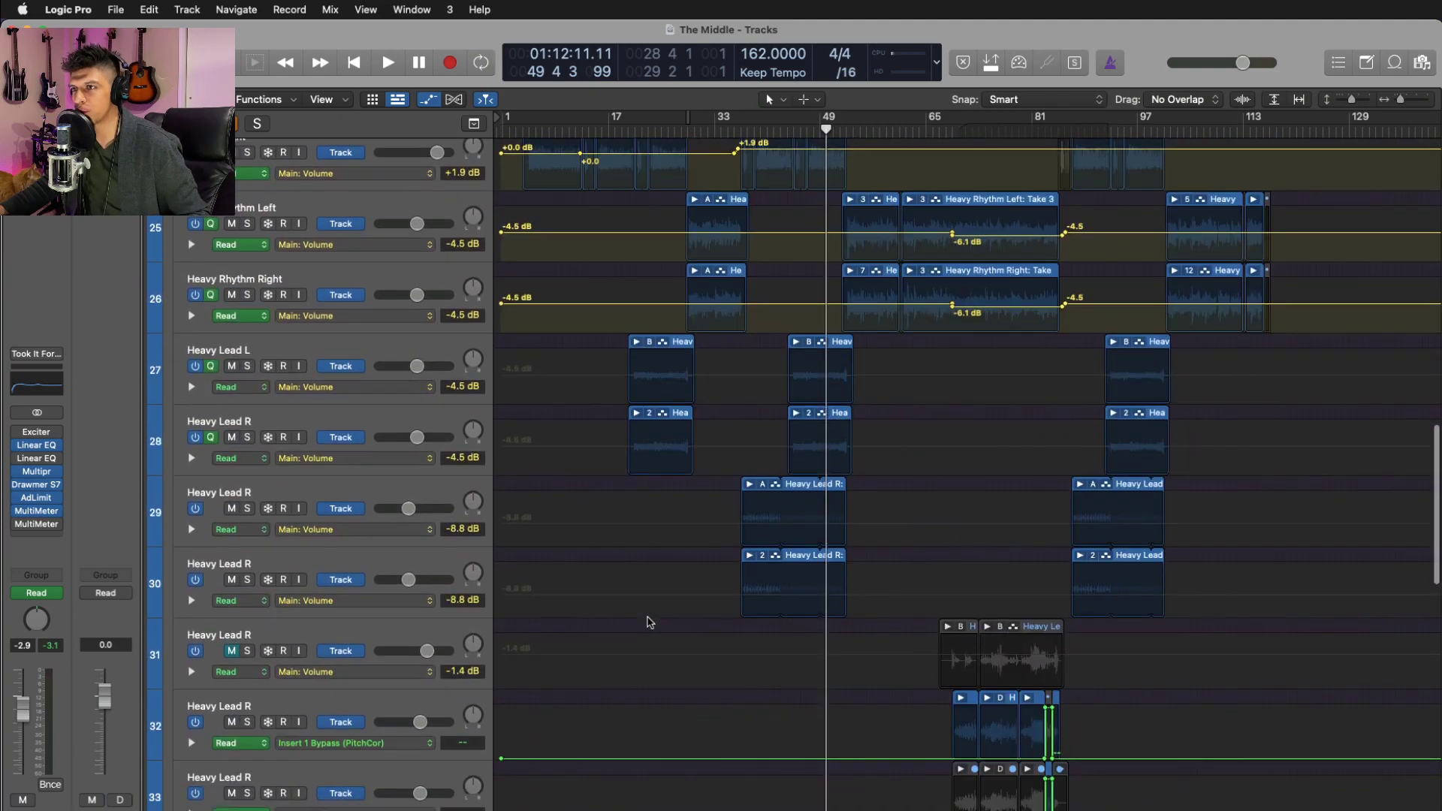
scroll(649, 622, up, 20)
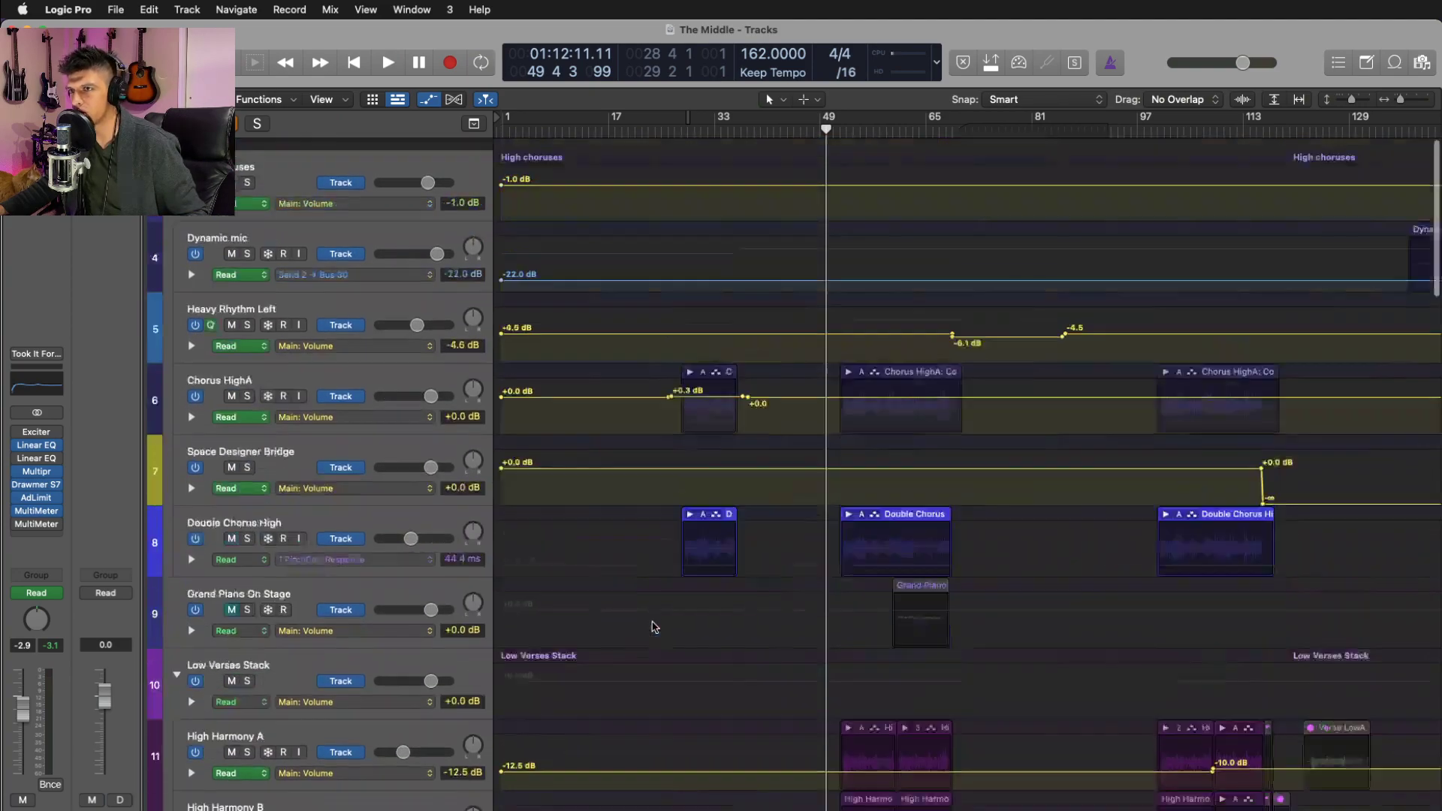
key(super+f)
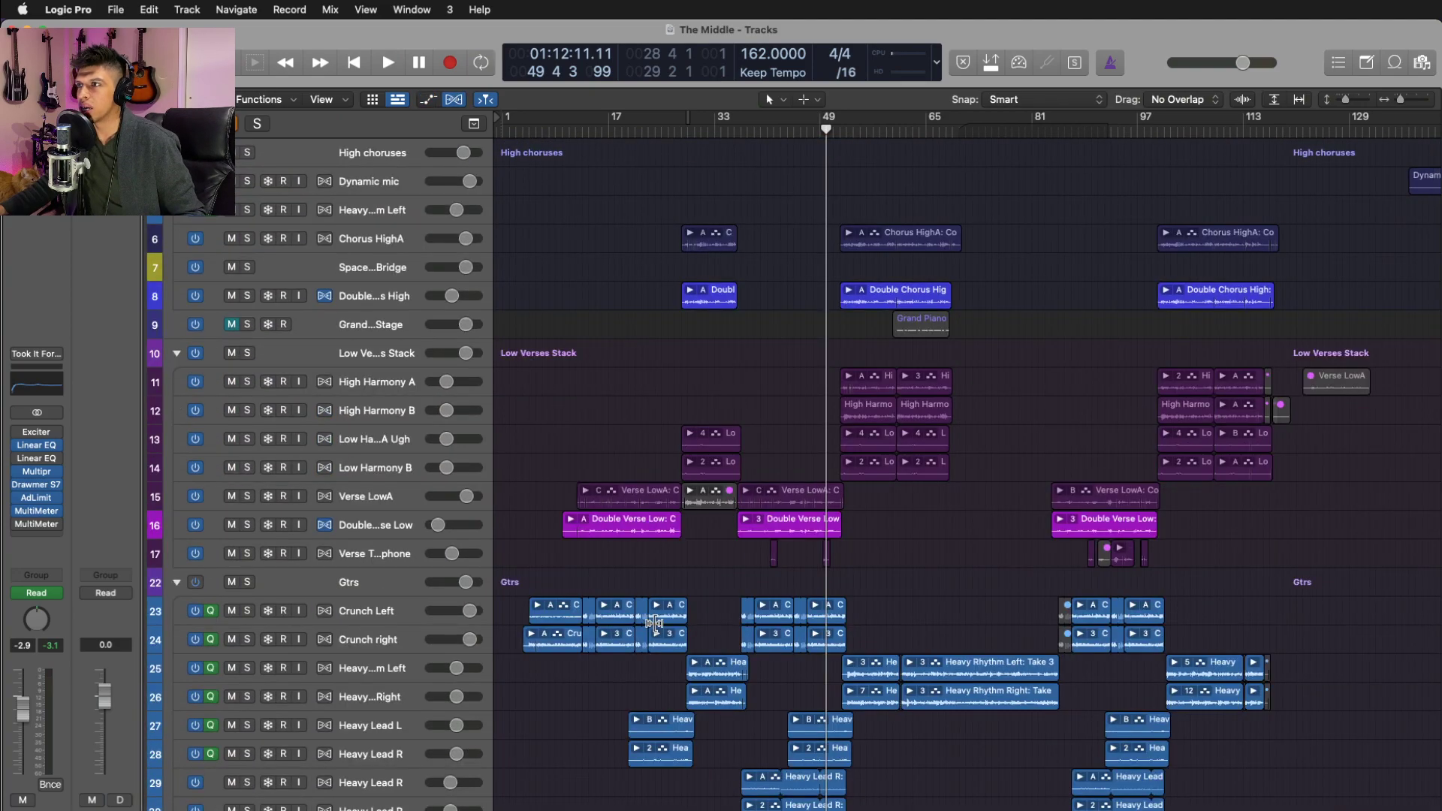
key(super+Right)
key(super+Right)
key(super+Right)
scroll(652, 624, down, 2)
scroll(653, 623, left, 3)
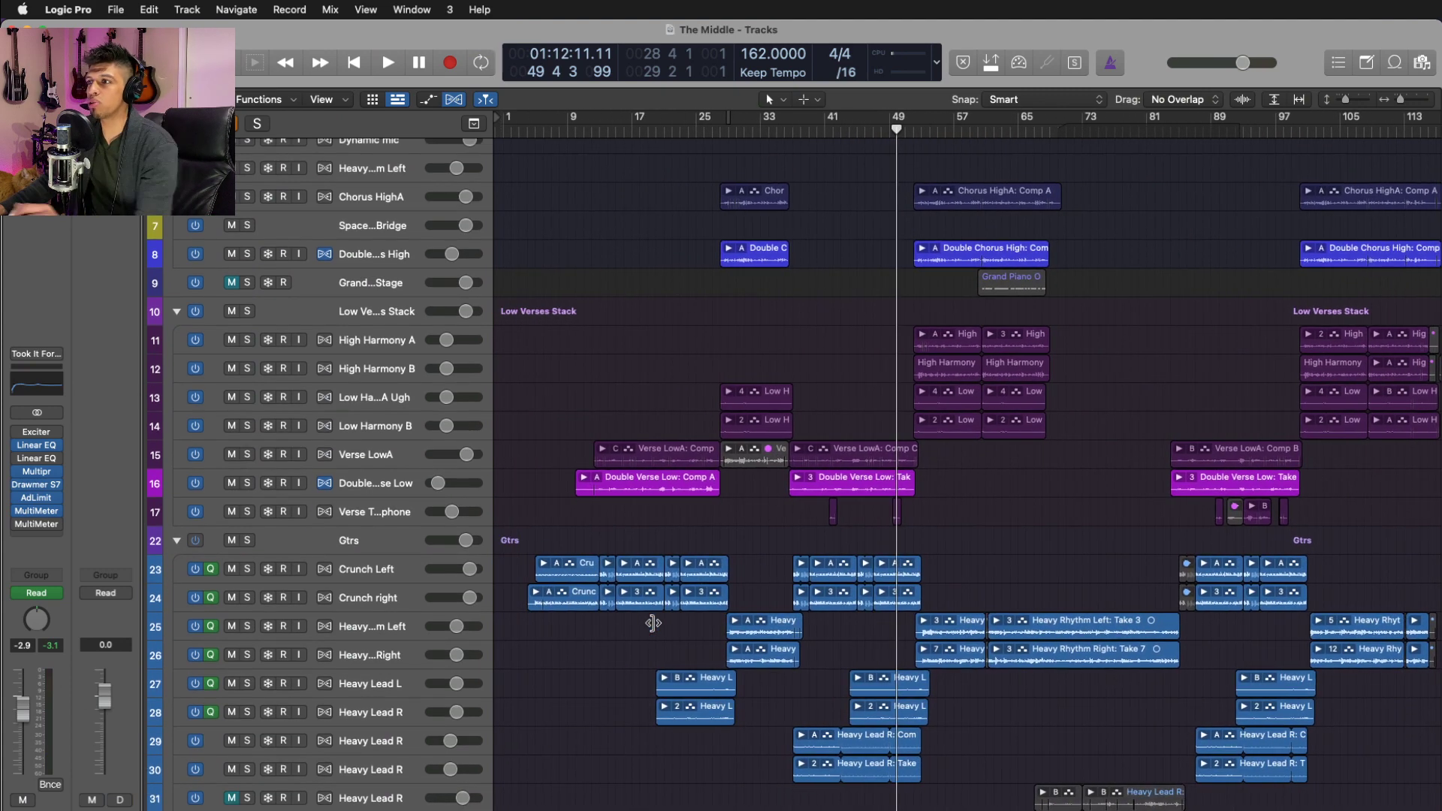